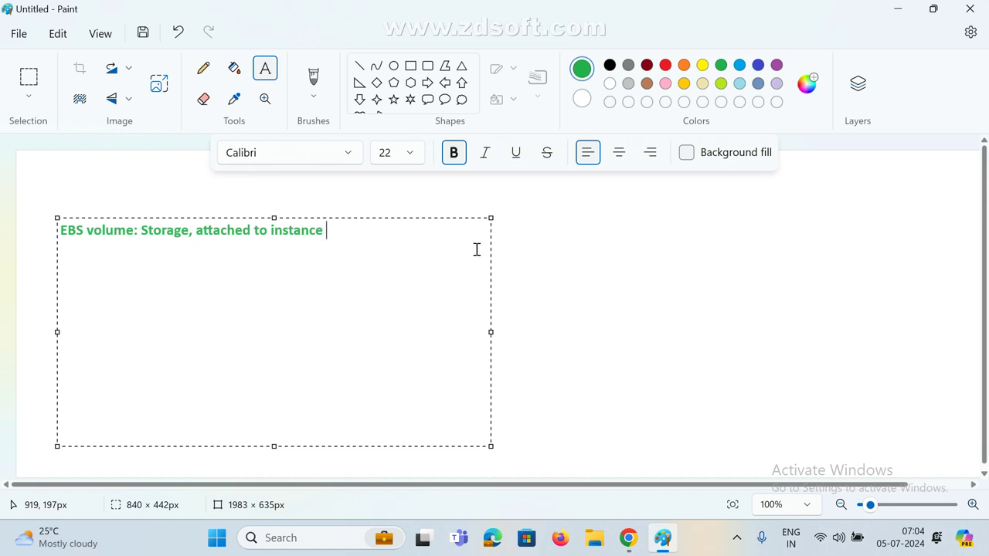
Step: End the Paint heading with ':' and a new line, then bring the Google Meet call forward
{"action": "type", "text": ":"}
{"action": "key", "text": "Return"}
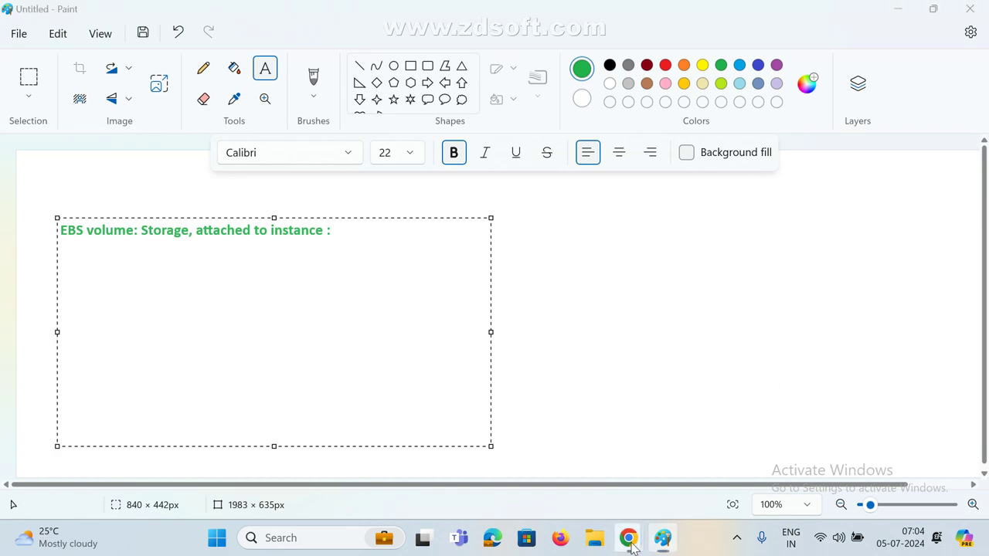
{"action": "mouse_move", "coordinate": [628, 538]}
{"action": "left_click", "coordinate": [551, 473]}
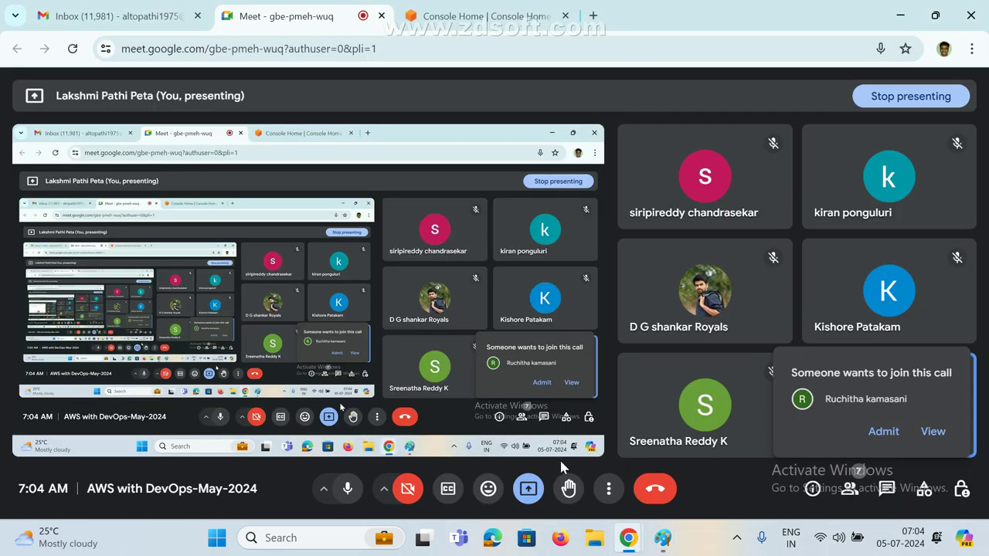
Step: Admit the waiting participant to the Meet call, then switch to the AWS Console Home tab
{"action": "left_click", "coordinate": [880, 432]}
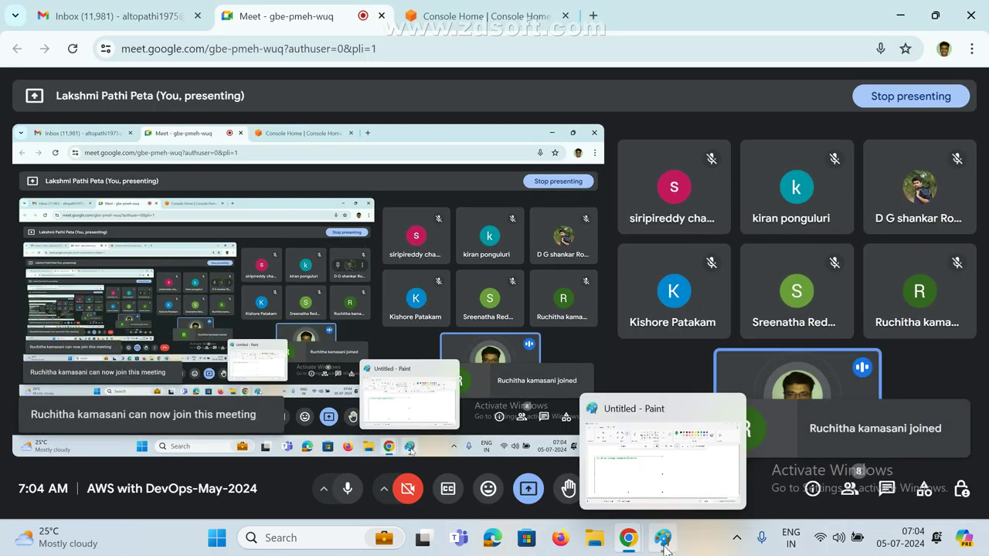
{"action": "left_click", "coordinate": [663, 541]}
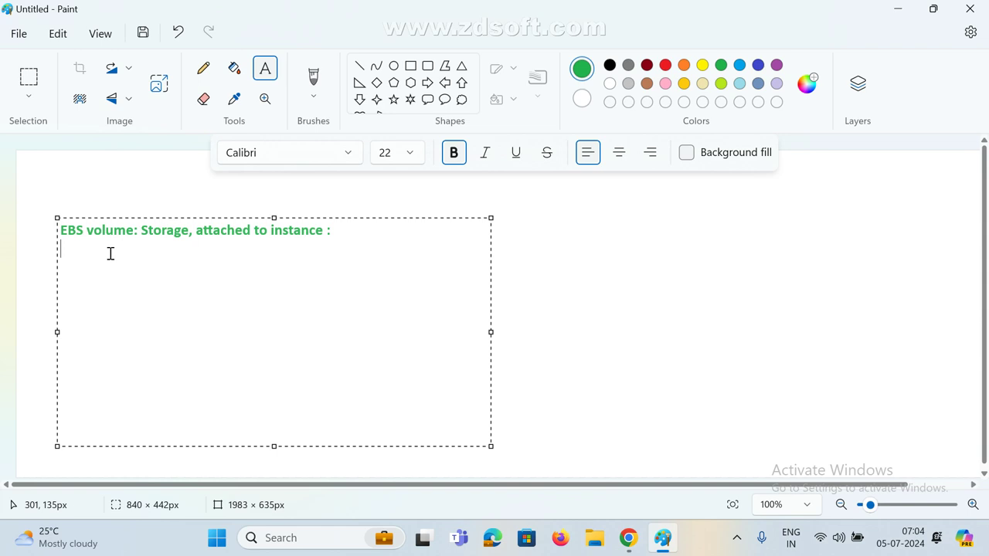
{"action": "mouse_move", "coordinate": [628, 538]}
{"action": "left_click", "coordinate": [543, 479]}
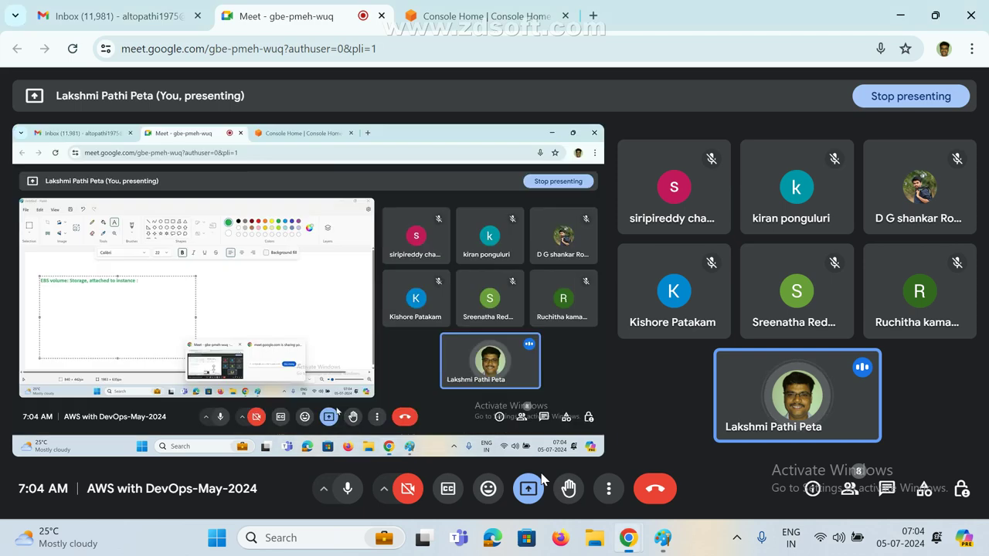
{"action": "left_click", "coordinate": [479, 15]}
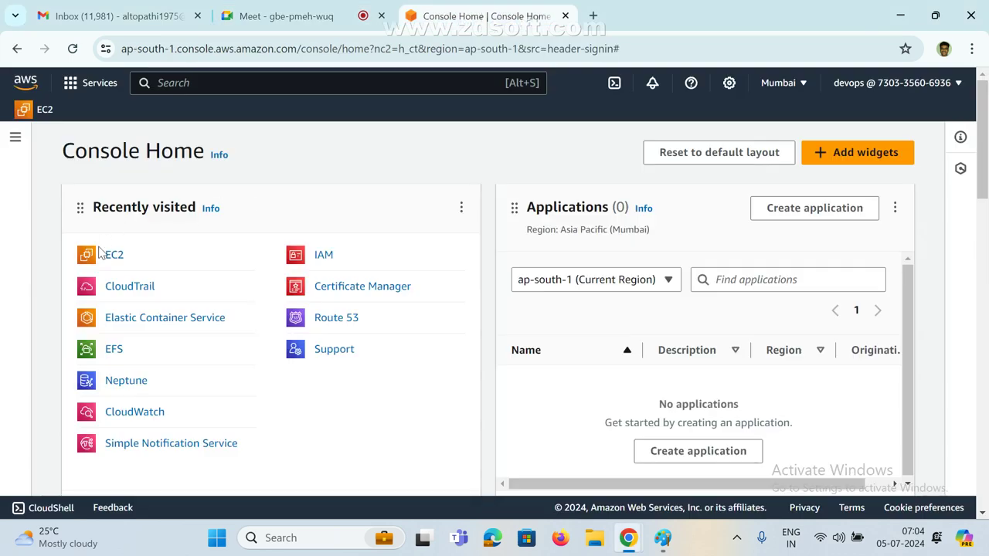
Step: Check the EC2 Volumes and Snapshots pages, which show no snapshots, then return to the Paint notes
{"action": "left_click", "coordinate": [113, 255]}
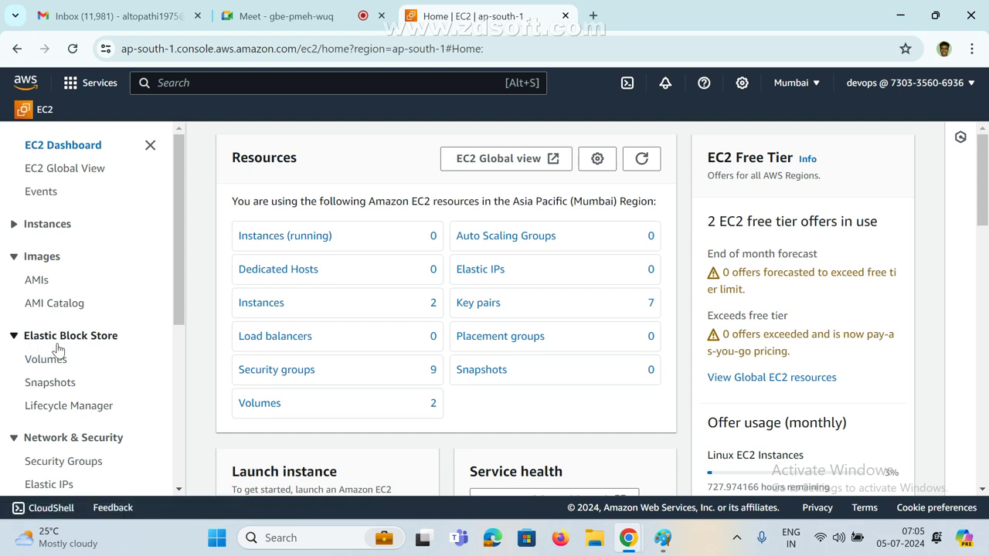
{"action": "left_click", "coordinate": [43, 360]}
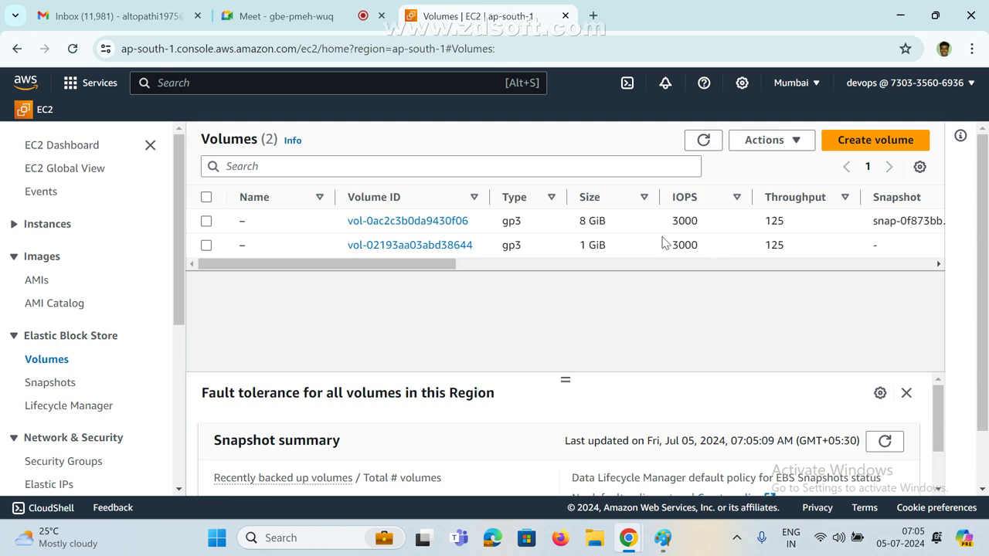
{"action": "scroll", "coordinate": [421, 375], "scroll_direction": "down", "scroll_amount": 1}
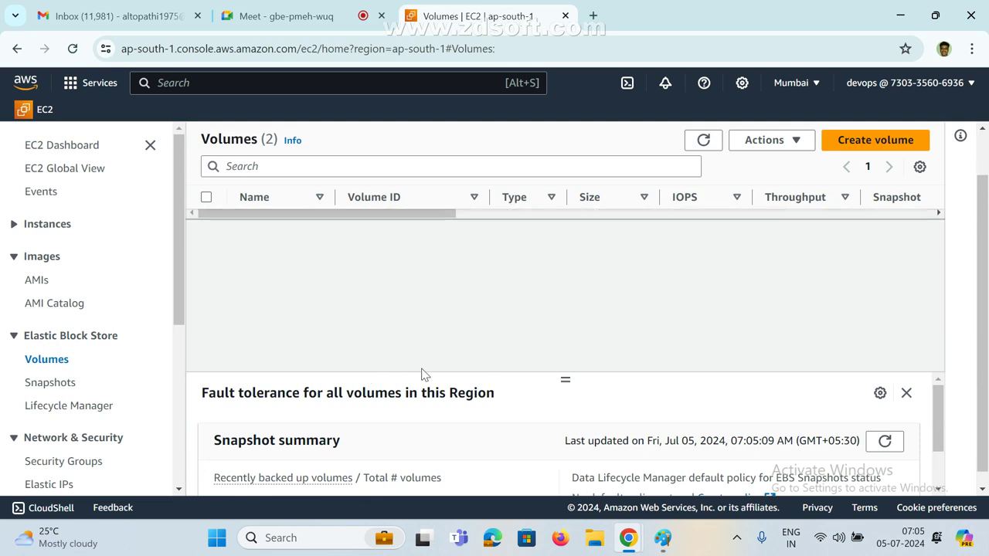
{"action": "scroll", "coordinate": [379, 308], "scroll_direction": "up", "scroll_amount": 1}
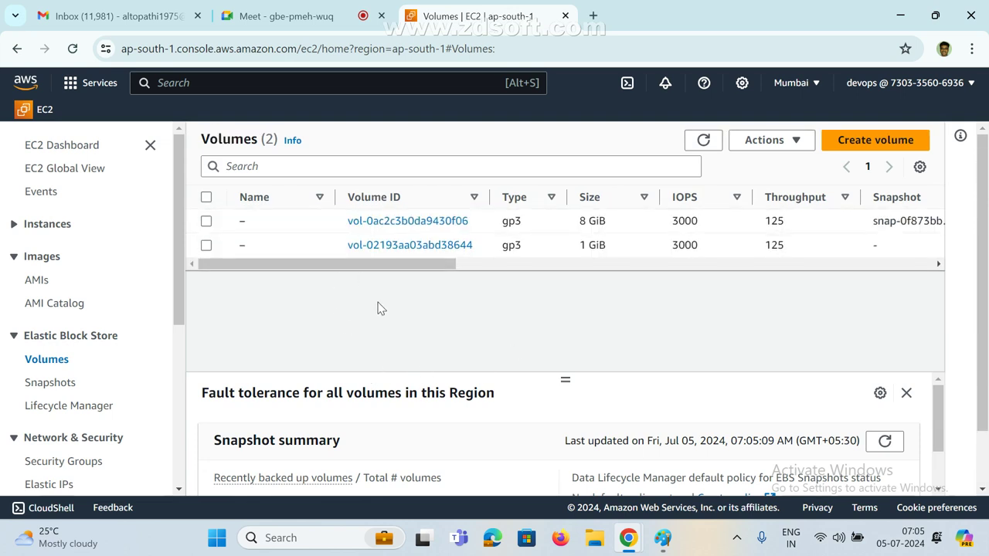
{"action": "left_click", "coordinate": [36, 385]}
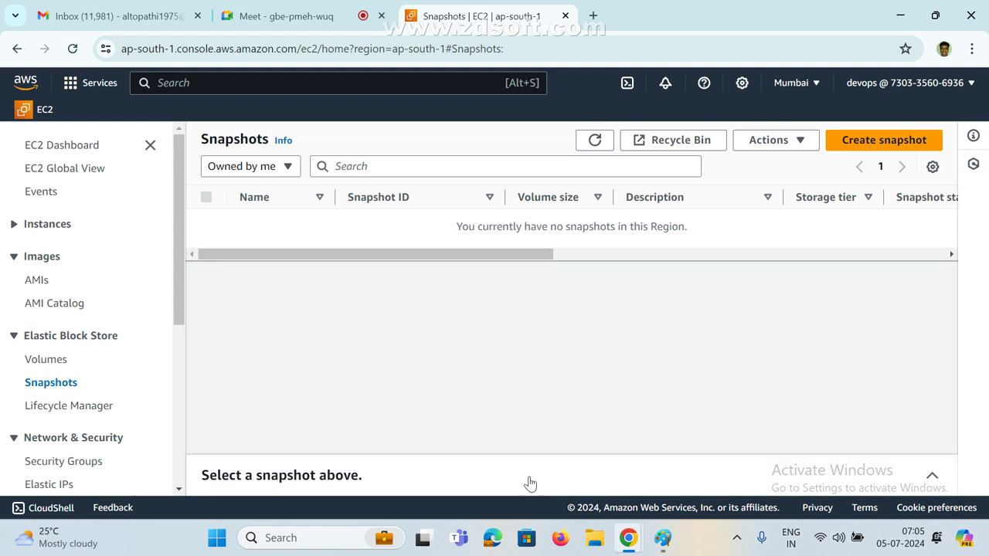
{"action": "left_click", "coordinate": [663, 537]}
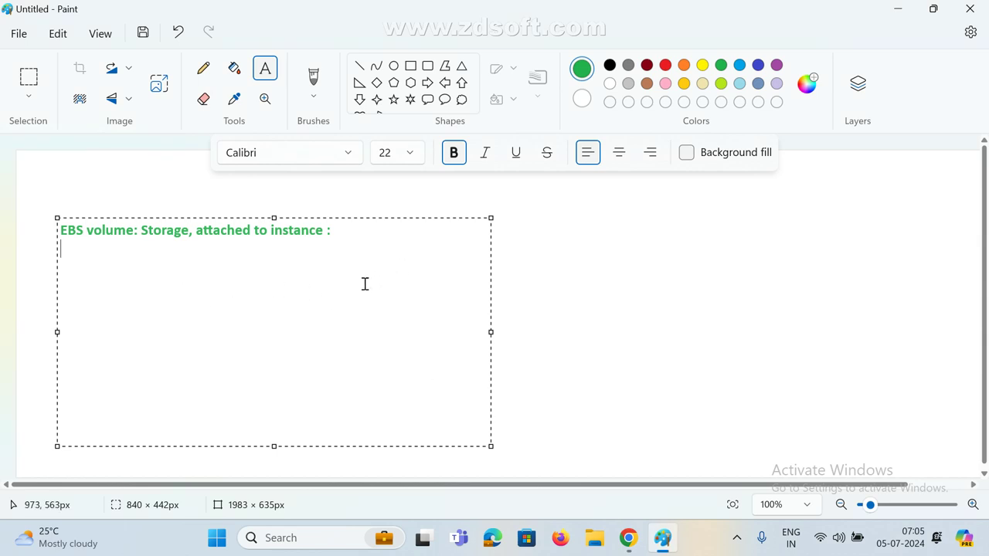
Step: Type 'snapshot : backup' below the heading and tidy up the line placement
{"action": "type", "text": "snapshot : backup"}
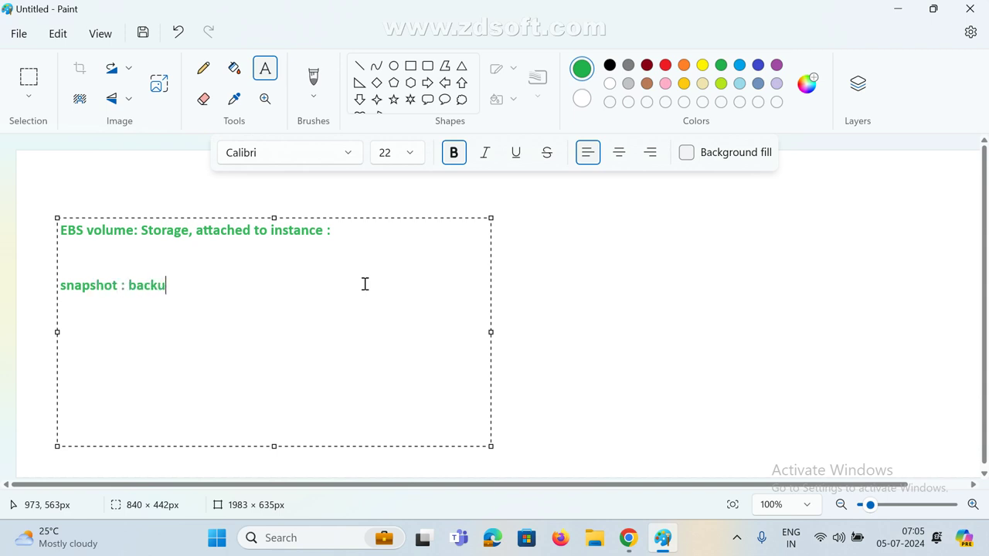
{"action": "left_click", "coordinate": [353, 245]}
{"action": "left_click", "coordinate": [366, 236]}
{"action": "left_click", "coordinate": [104, 244]}
{"action": "left_click_drag", "start_coordinate": [188, 285], "coordinate": [50, 280]}
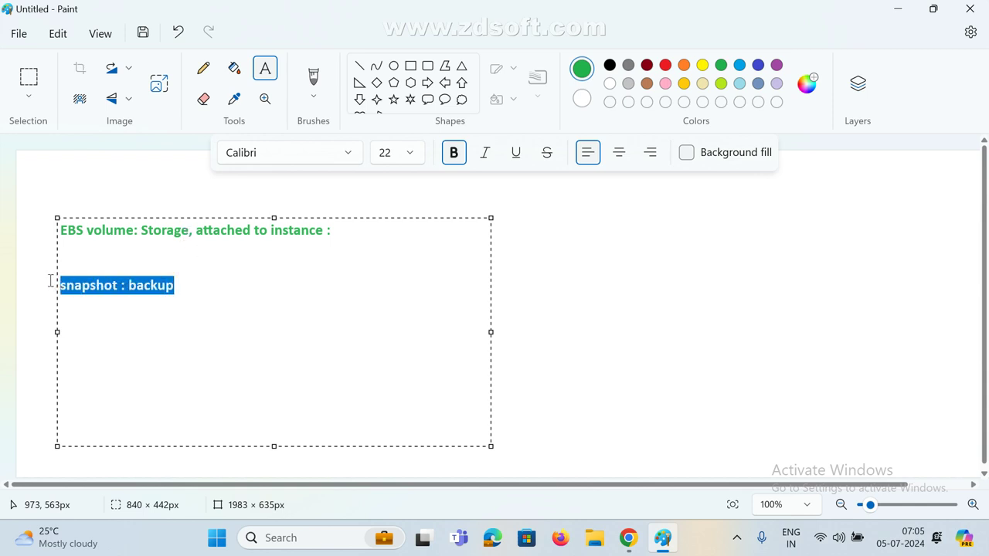
{"action": "left_click", "coordinate": [152, 265]}
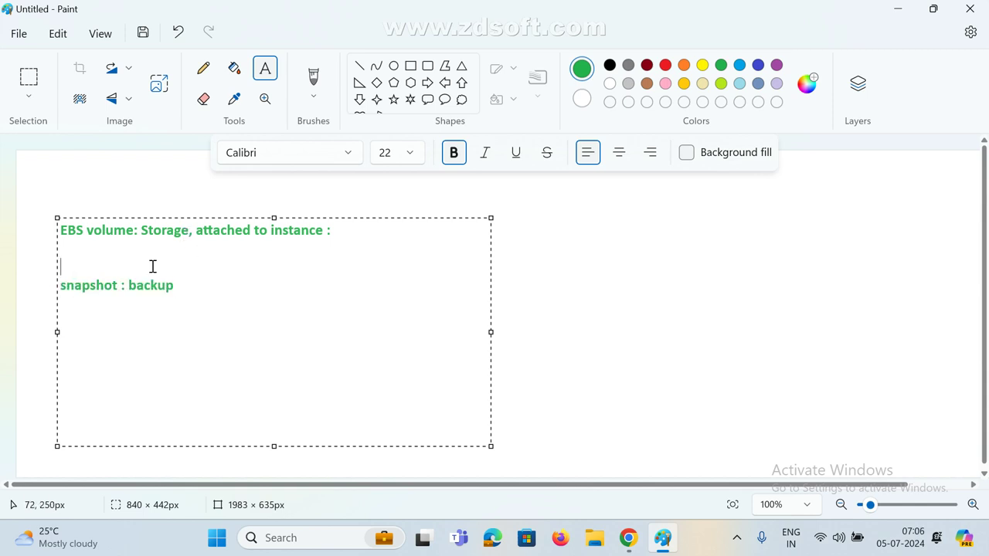
{"action": "left_click", "coordinate": [69, 249]}
{"action": "double_click", "coordinate": [102, 250]}
{"action": "left_click", "coordinate": [72, 256]}
{"action": "left_click_drag", "start_coordinate": [344, 235], "coordinate": [59, 222]}
{"action": "left_click", "coordinate": [92, 243]}
Step: Append '(copy of your data)' to the snapshot line and start a new line
{"action": "left_click", "coordinate": [343, 235]}
{"action": "left_click", "coordinate": [198, 300]}
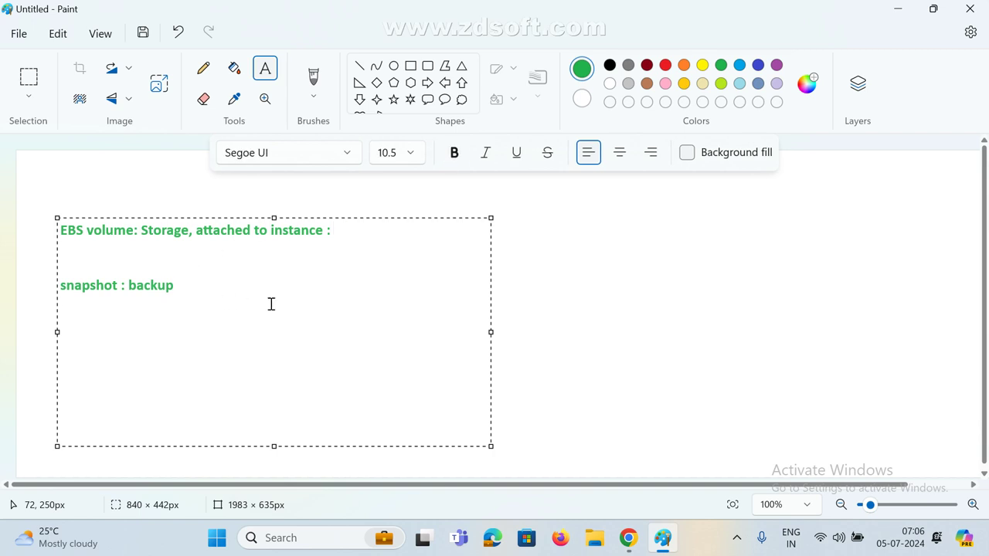
{"action": "left_click", "coordinate": [204, 291]}
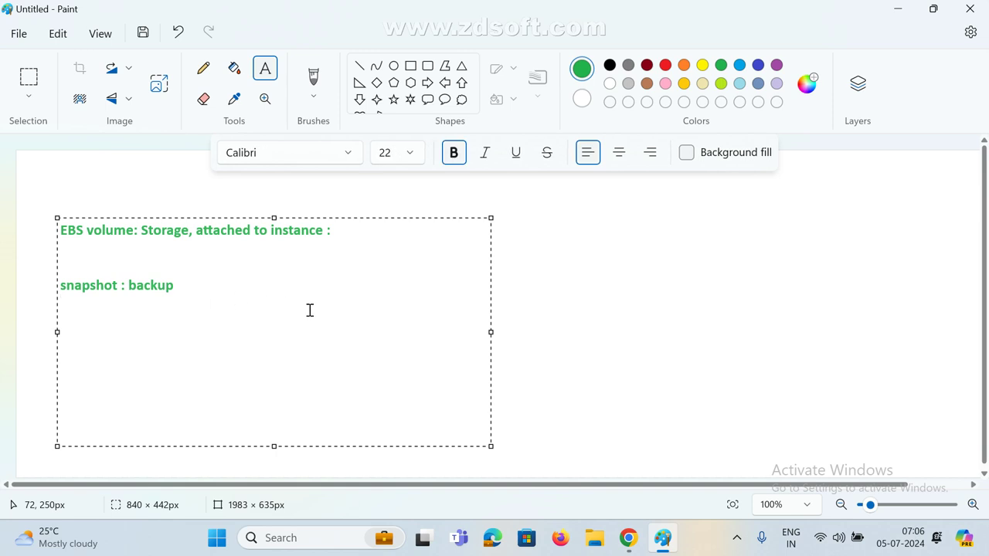
{"action": "type", "text": "(copy of your da"}
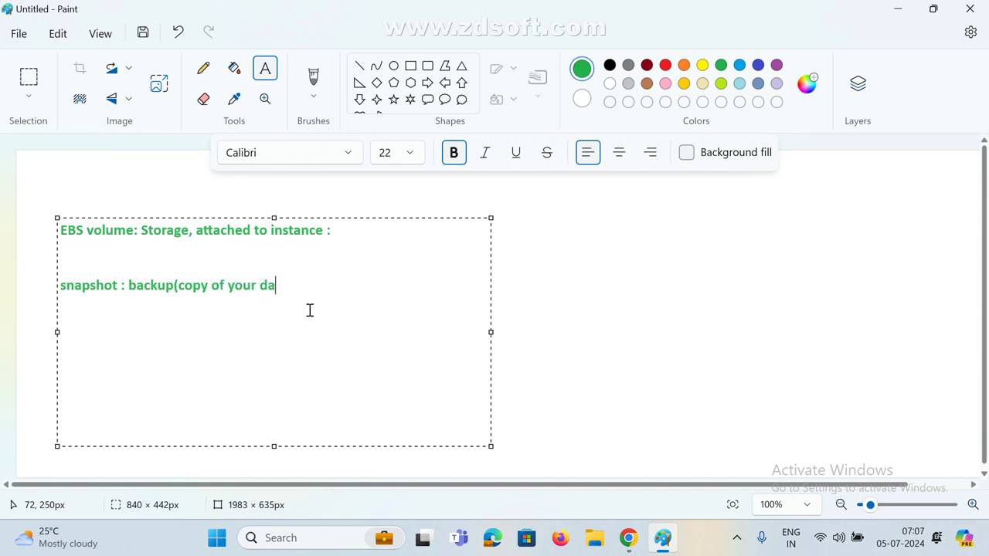
{"action": "type", "text": "ta)"}
{"action": "key", "text": "Return"}
Step: Return to the EC2 Volumes list in Chrome and open a new blank tab
{"action": "mouse_move", "coordinate": [628, 543]}
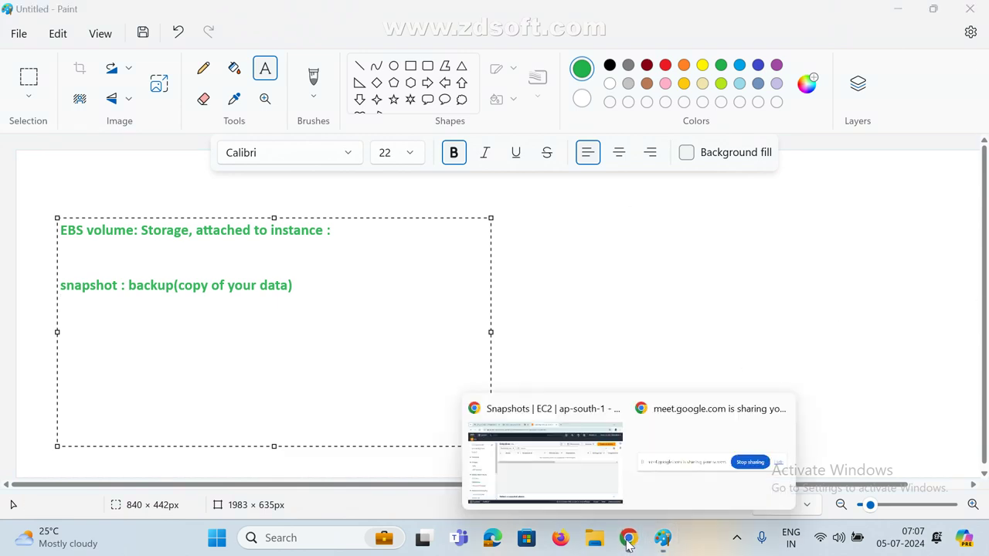
{"action": "left_click", "coordinate": [558, 469]}
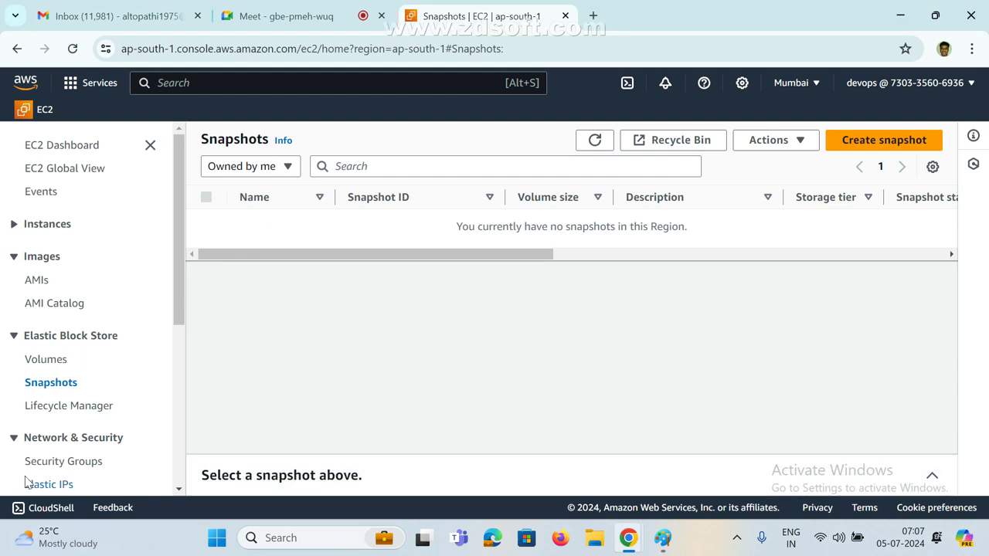
{"action": "left_click", "coordinate": [49, 361]}
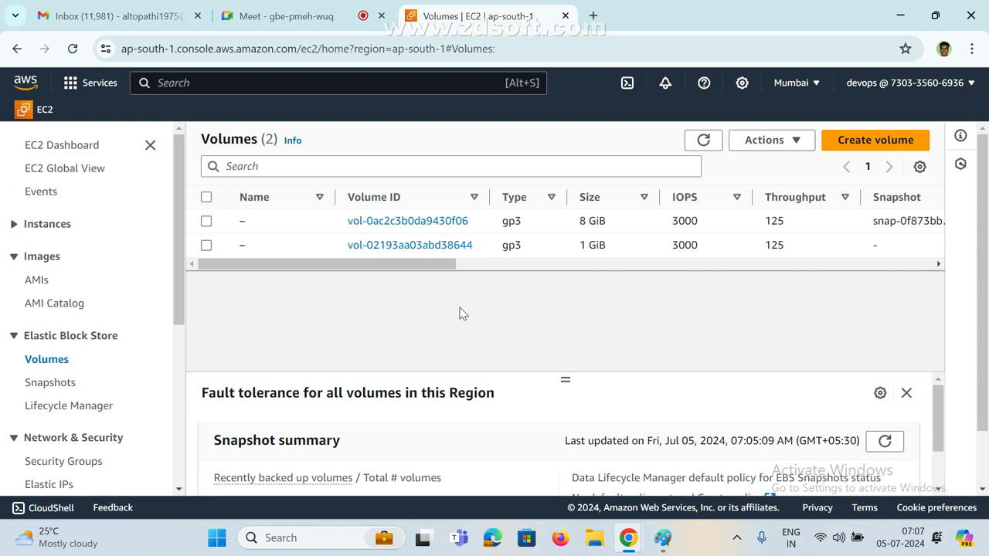
{"action": "left_click", "coordinate": [592, 15]}
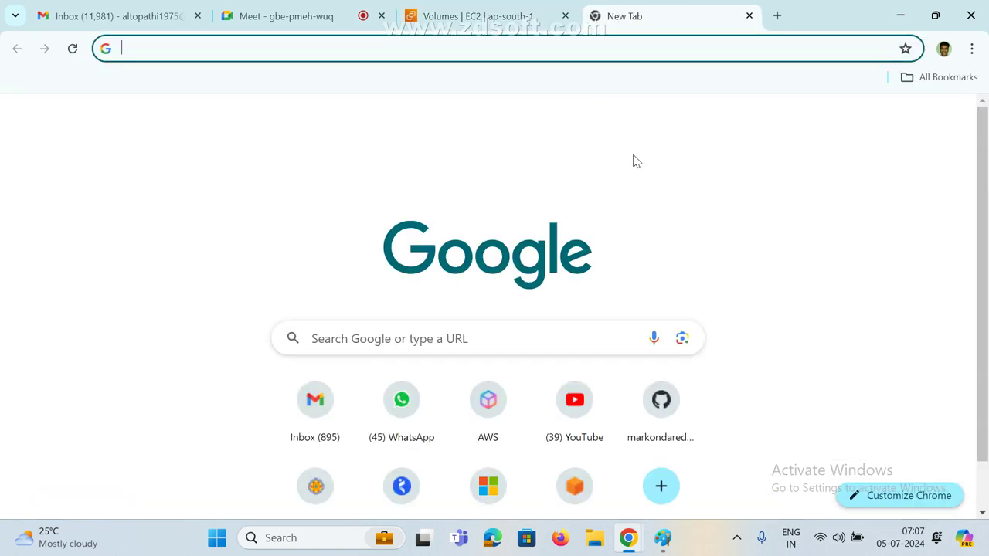
Step: Search Google for 'what is aws snapshot' and open the Amazon EBS Snapshots result
{"action": "type", "text": "what is "}
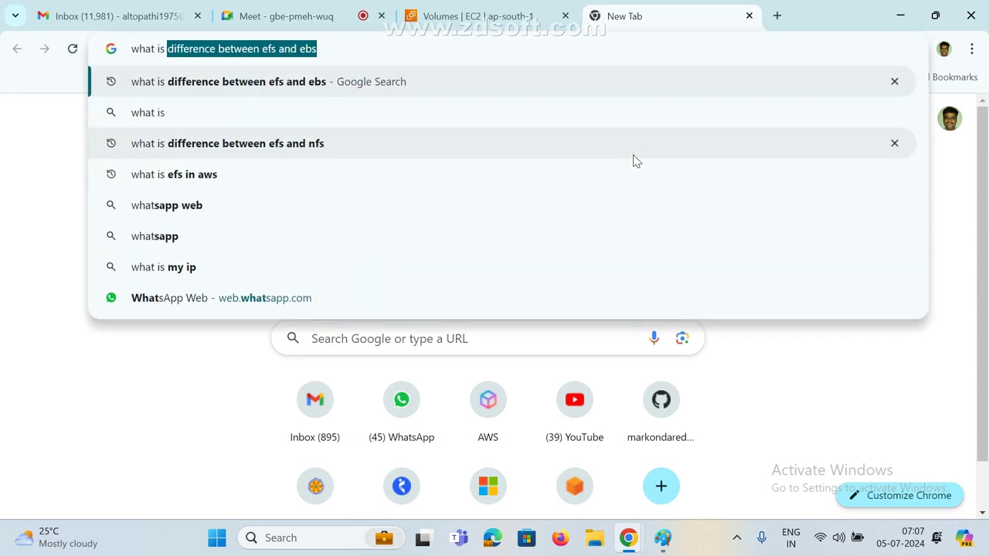
{"action": "type", "text": "aws s"}
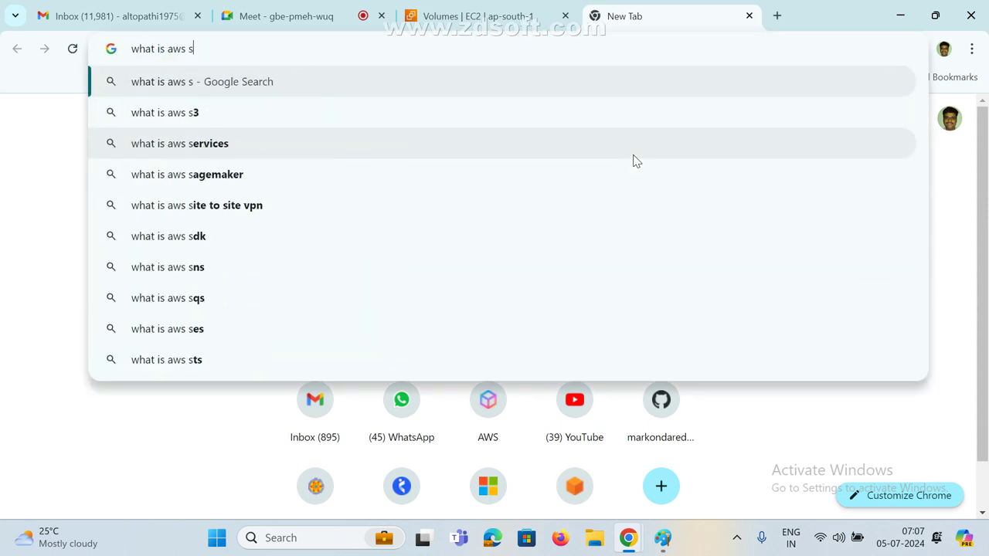
{"action": "type", "text": "nap"}
{"action": "key", "text": "Return"}
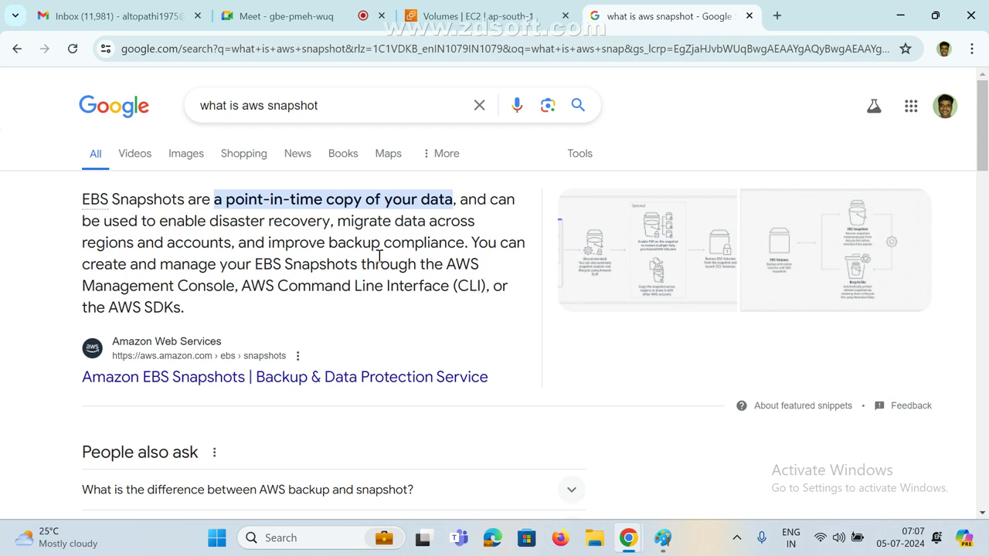
{"action": "left_click", "coordinate": [153, 346]}
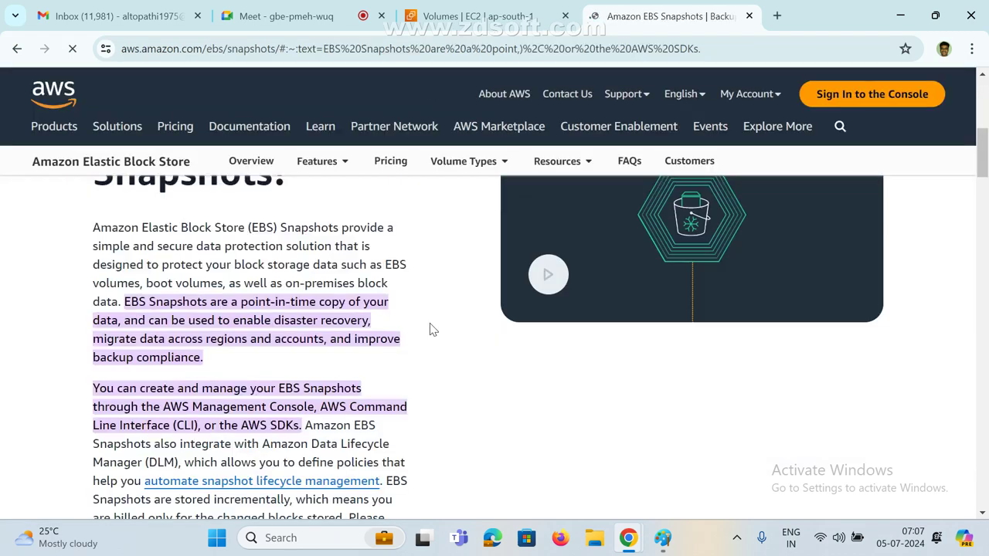
Step: Highlight the EBS Snapshots description passages about block storage data and on-premises backups
{"action": "scroll", "coordinate": [430, 326], "scroll_direction": "up", "scroll_amount": 3}
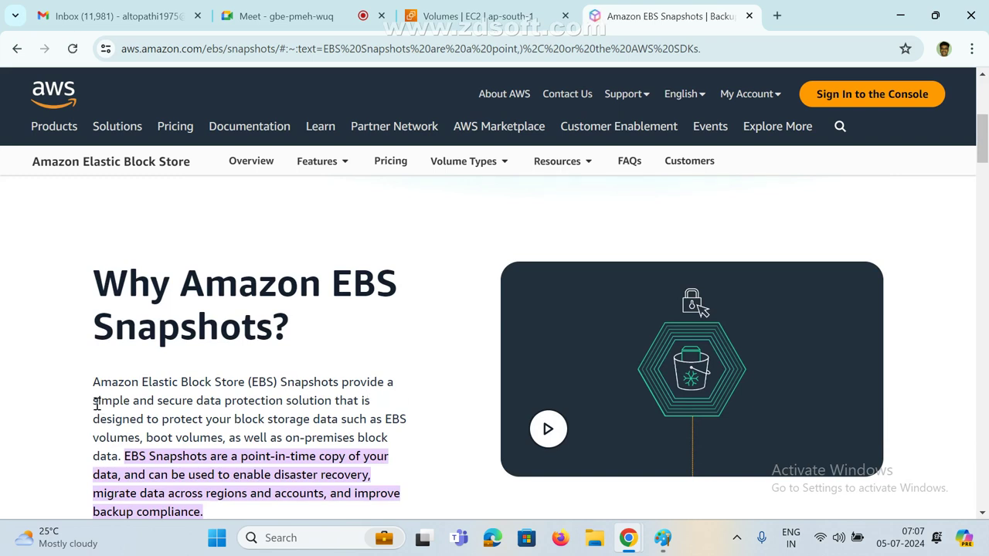
{"action": "left_click_drag", "start_coordinate": [97, 402], "coordinate": [320, 406]}
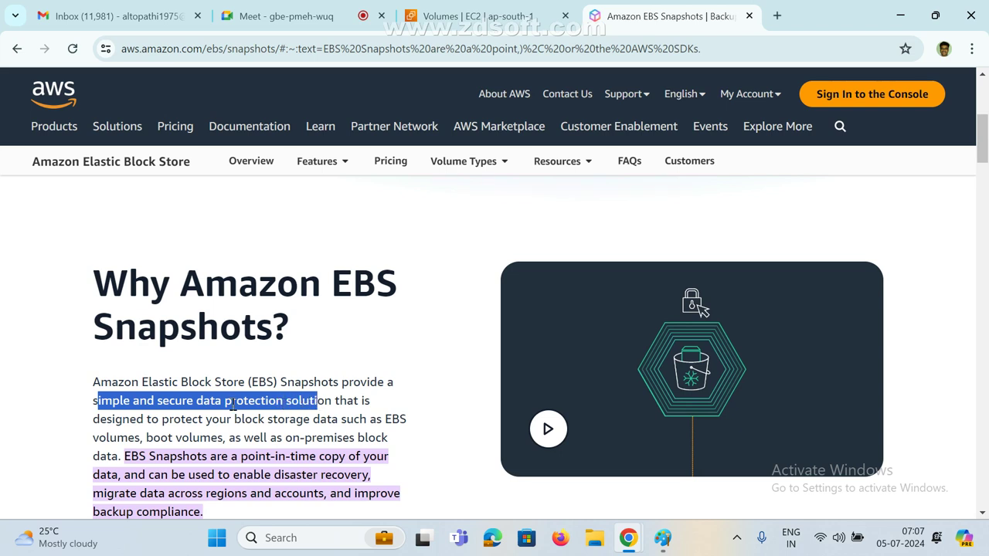
{"action": "left_click", "coordinate": [183, 427]}
{"action": "left_click_drag", "start_coordinate": [236, 421], "coordinate": [391, 421]}
{"action": "left_click", "coordinate": [190, 443]}
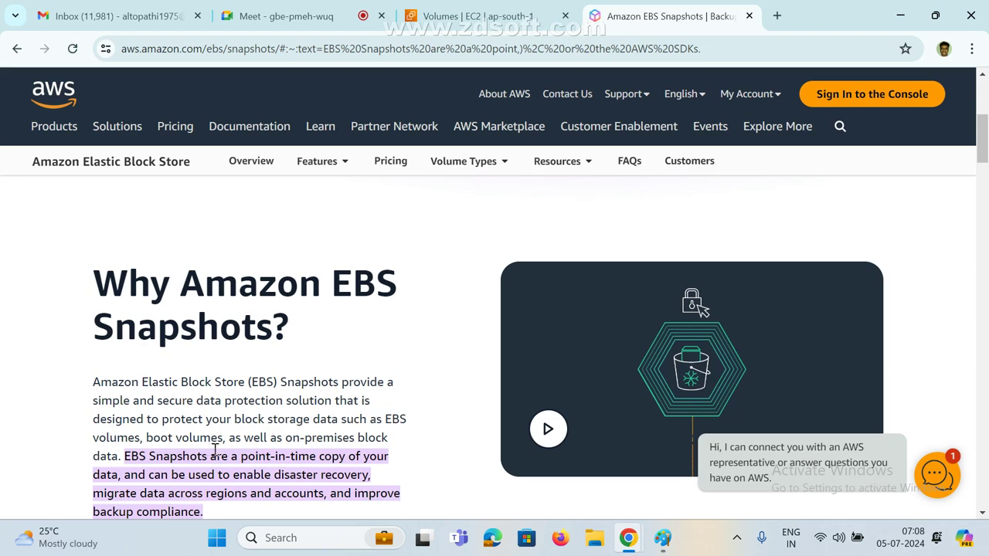
{"action": "scroll", "coordinate": [214, 444], "scroll_direction": "down", "scroll_amount": 2}
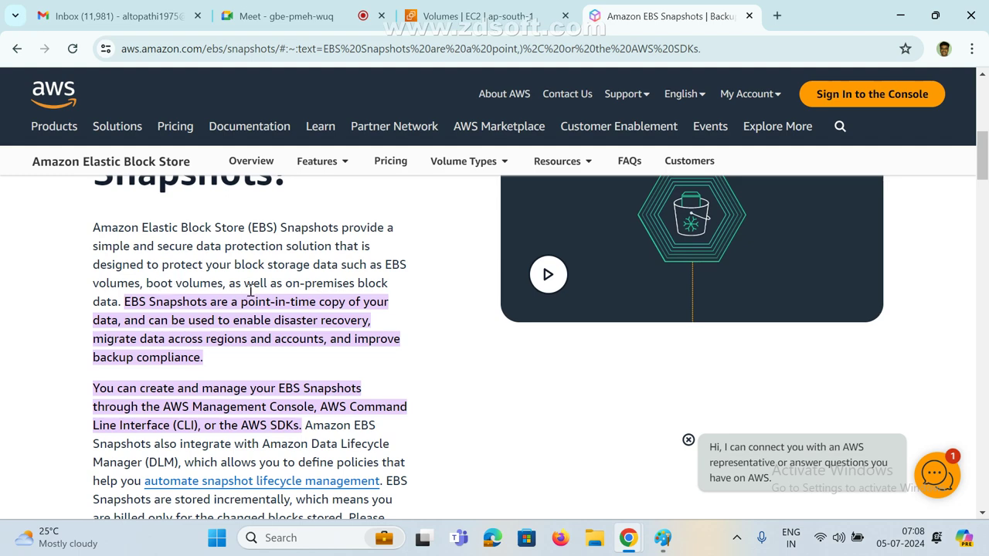
{"action": "left_click_drag", "start_coordinate": [286, 284], "coordinate": [390, 284]}
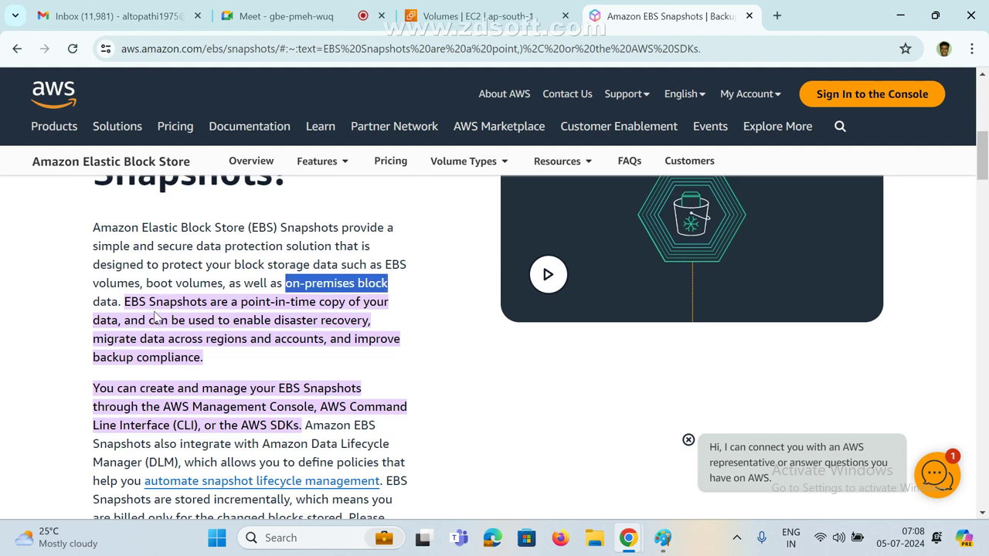
{"action": "left_click", "coordinate": [125, 325]}
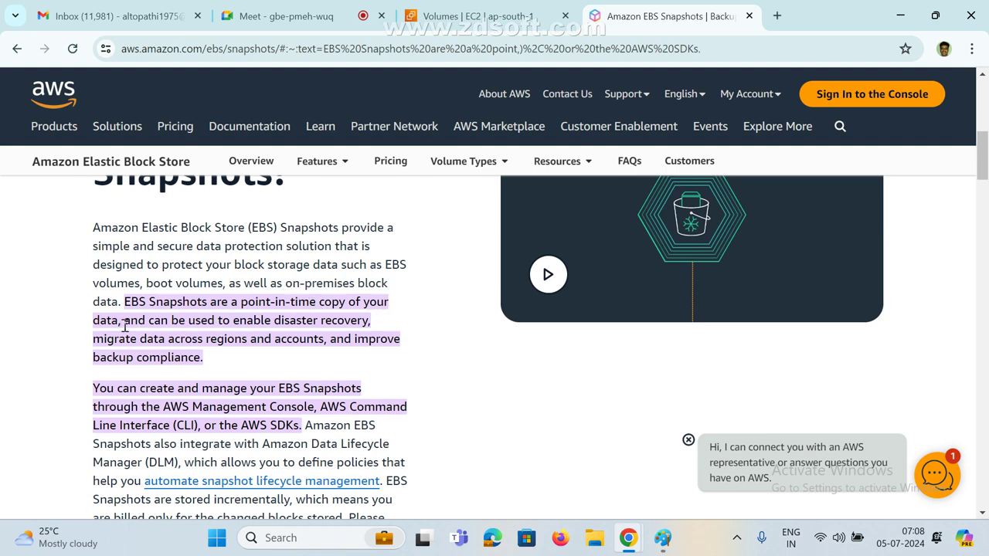
Step: Highlight the disaster recovery, regions and cross-region migration phrases while explaining them
{"action": "left_click_drag", "start_coordinate": [160, 321], "coordinate": [373, 323]}
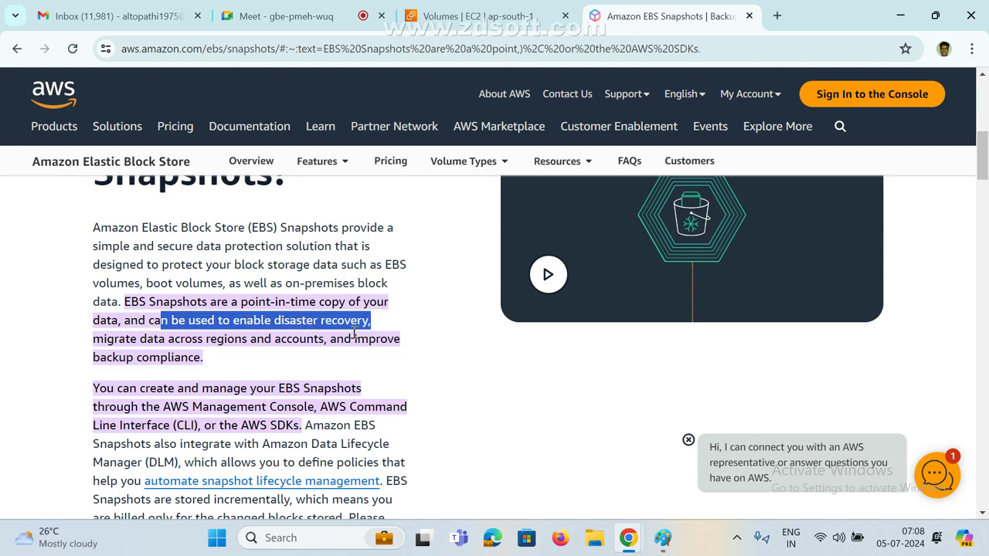
{"action": "double_click", "coordinate": [340, 321]}
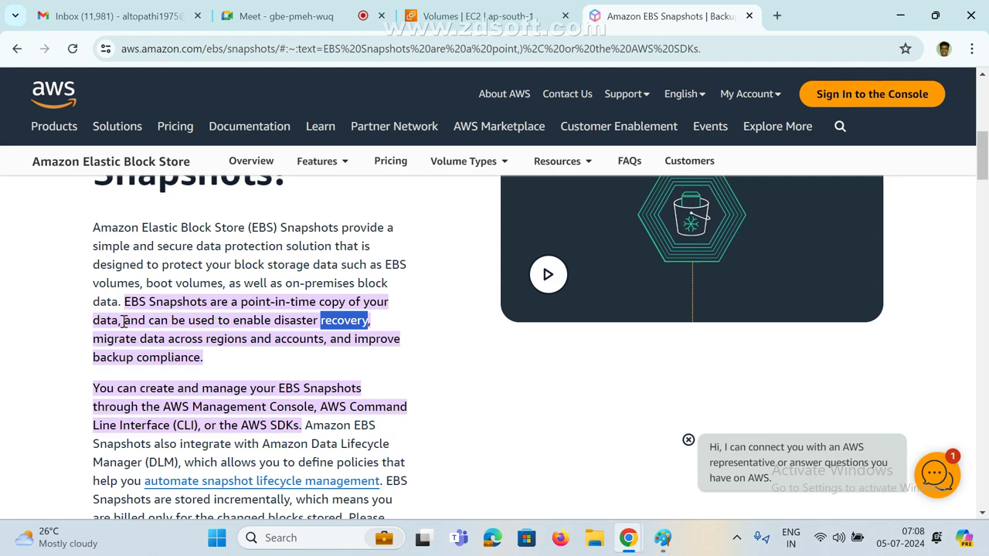
{"action": "left_click_drag", "start_coordinate": [122, 320], "coordinate": [367, 334]}
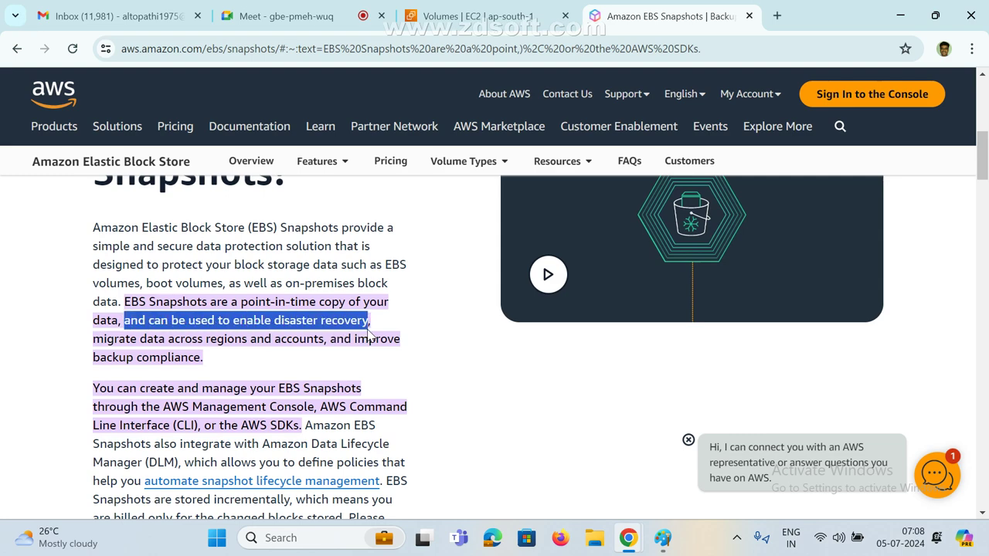
{"action": "left_click", "coordinate": [255, 333]}
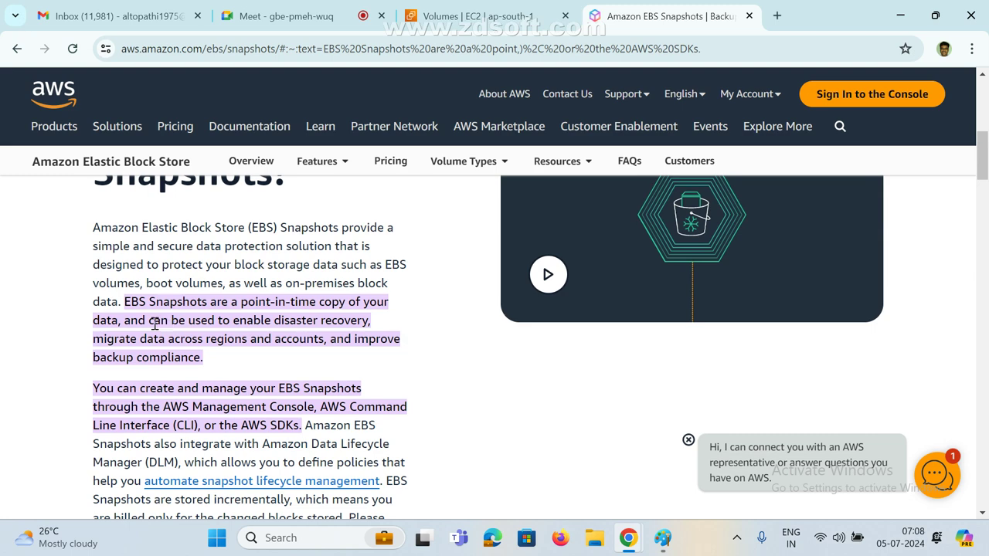
{"action": "left_click_drag", "start_coordinate": [150, 323], "coordinate": [361, 323]}
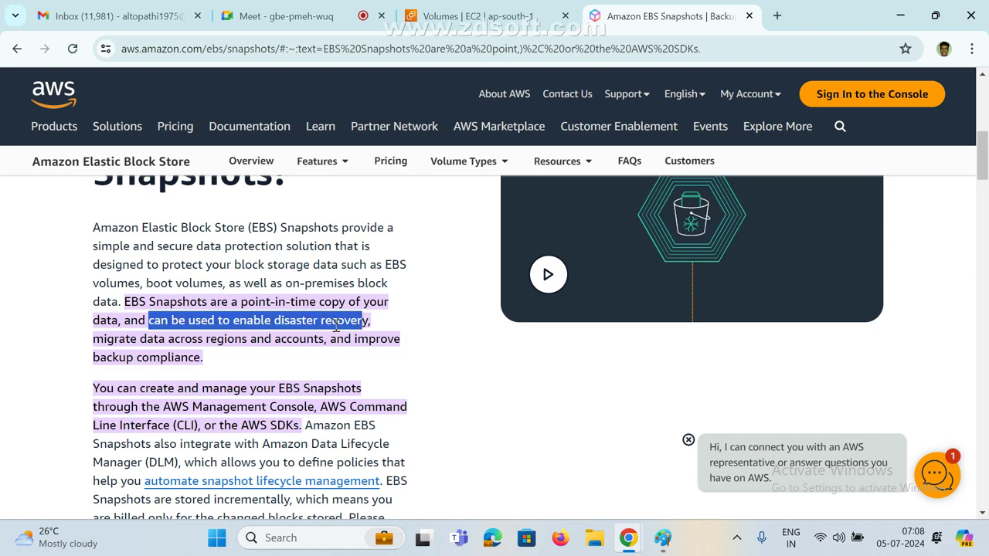
{"action": "left_click", "coordinate": [232, 321]}
{"action": "left_click", "coordinate": [373, 322], "text": "shift"}
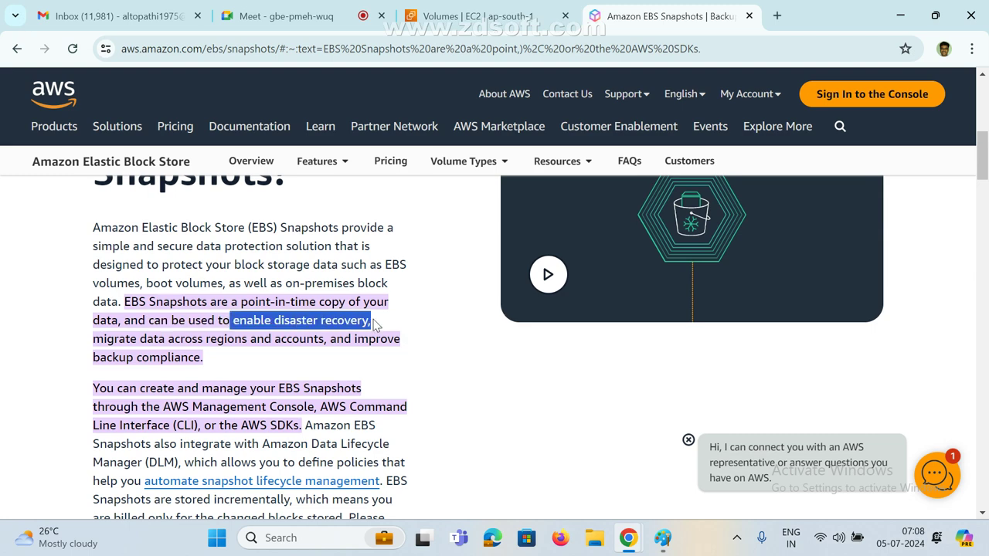
{"action": "left_click_drag", "start_coordinate": [208, 345], "coordinate": [249, 342]}
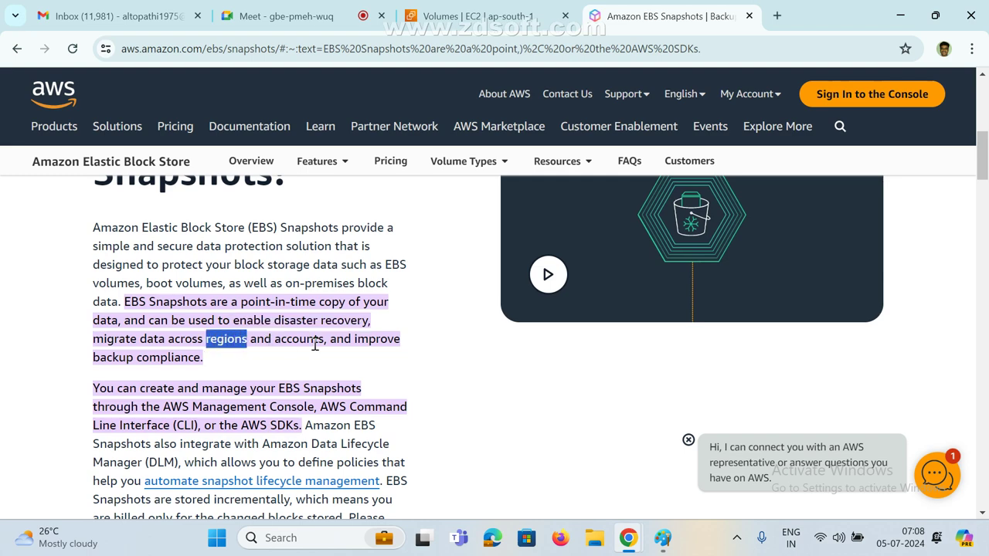
{"action": "mouse_move", "coordinate": [319, 343]}
{"action": "left_mouse_down"}
{"action": "mouse_move", "coordinate": [145, 320]}
{"action": "mouse_move", "coordinate": [319, 343]}
{"action": "left_mouse_up"}
{"action": "left_click", "coordinate": [164, 342]}
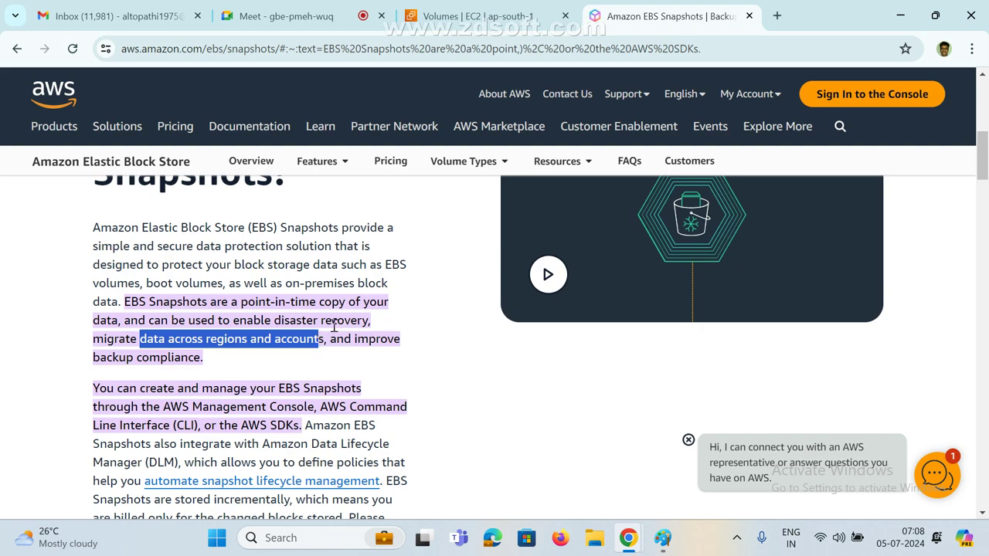
{"action": "left_click", "coordinate": [328, 323]}
Step: Scroll through the rest of the page and switch back to the Paint notes
{"action": "scroll", "coordinate": [431, 377], "scroll_direction": "down", "scroll_amount": 5}
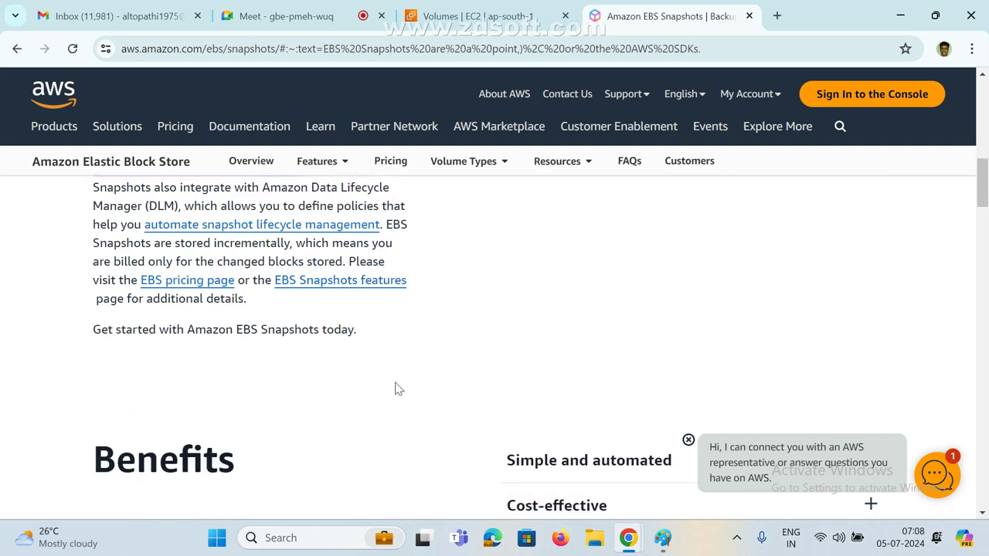
{"action": "scroll", "coordinate": [400, 400], "scroll_direction": "up", "scroll_amount": 10}
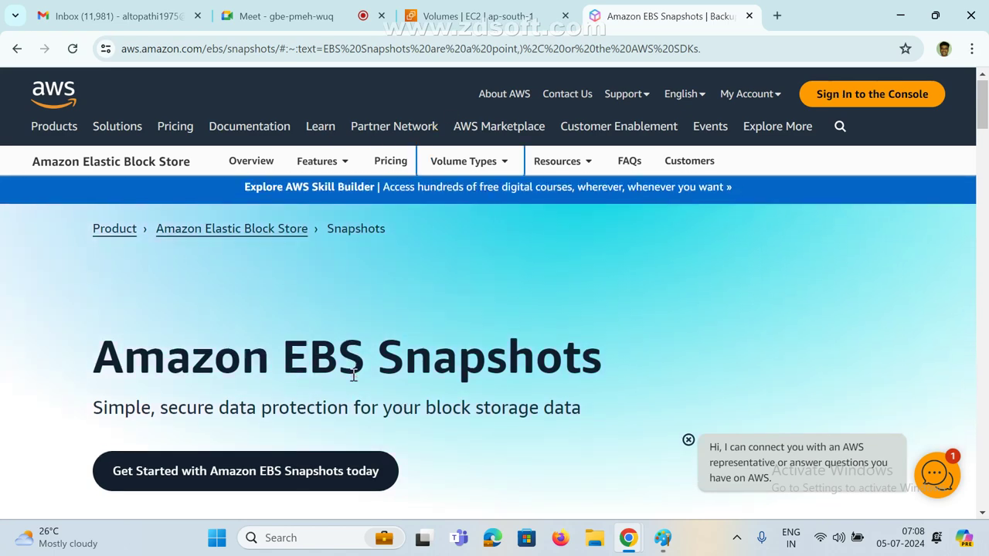
{"action": "scroll", "coordinate": [353, 376], "scroll_direction": "down", "scroll_amount": 3}
{"action": "scroll", "coordinate": [309, 363], "scroll_direction": "down", "scroll_amount": 4}
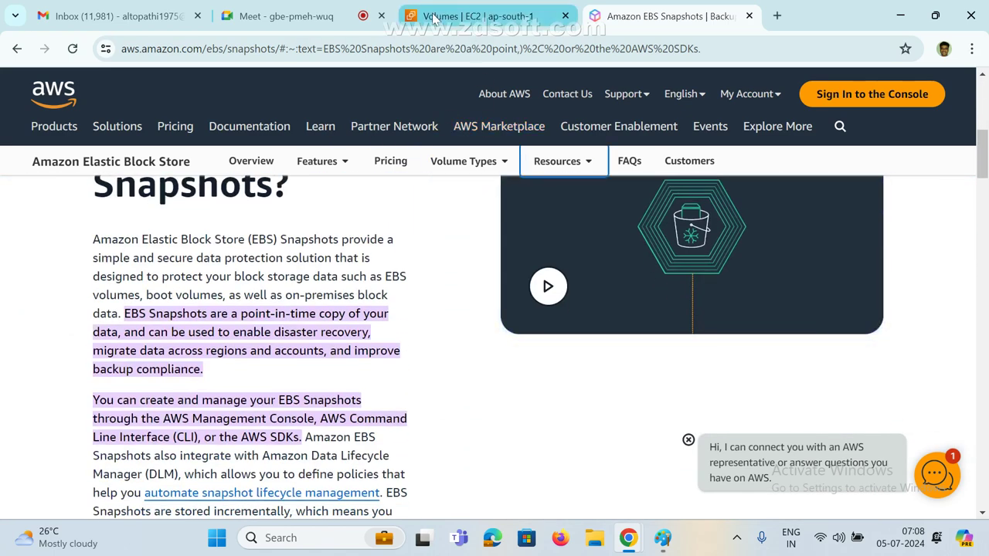
{"action": "left_click", "coordinate": [437, 17]}
{"action": "left_click", "coordinate": [660, 539]}
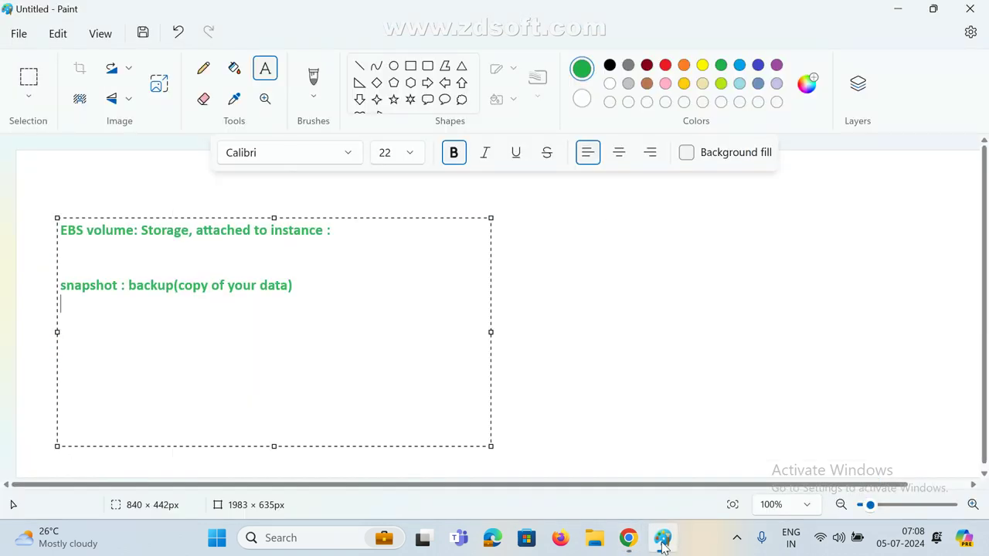
Step: Undo the green notes and draw a blue-outlined cloud callout near the canvas top centre
{"action": "key", "text": "ctrl+z"}
{"action": "key", "text": "ctrl+z"}
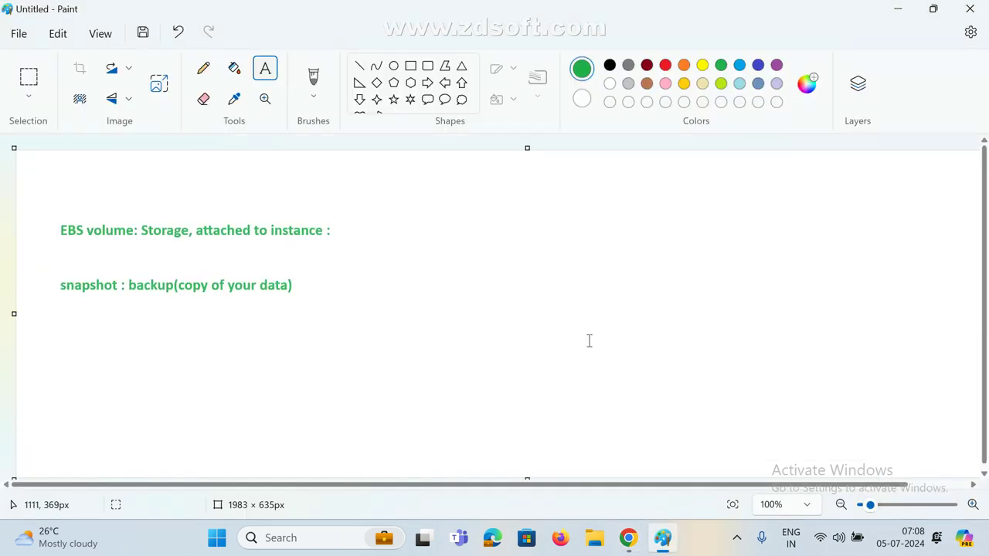
{"action": "left_click", "coordinate": [461, 99]}
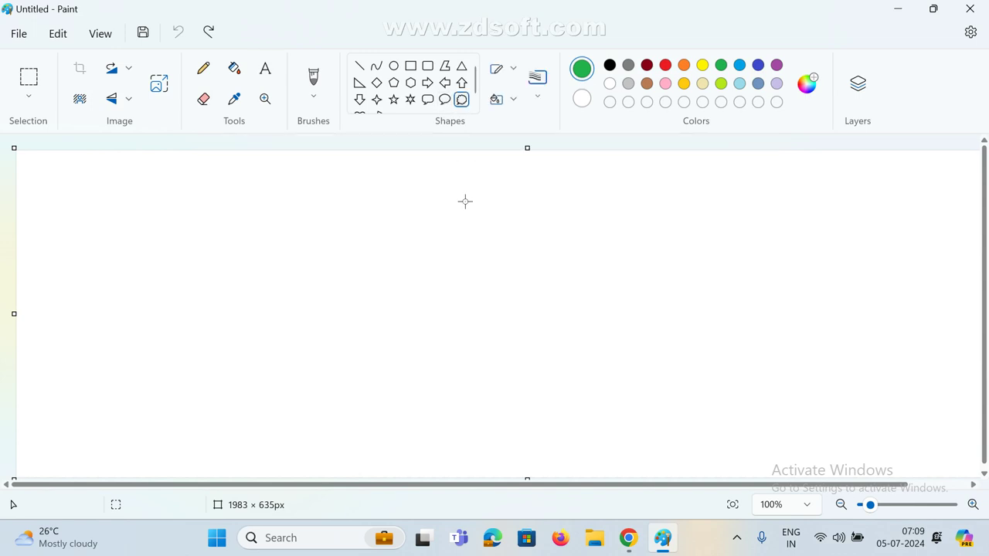
{"action": "left_click_drag", "start_coordinate": [335, 211], "coordinate": [471, 319]}
{"action": "left_click", "coordinate": [739, 65]}
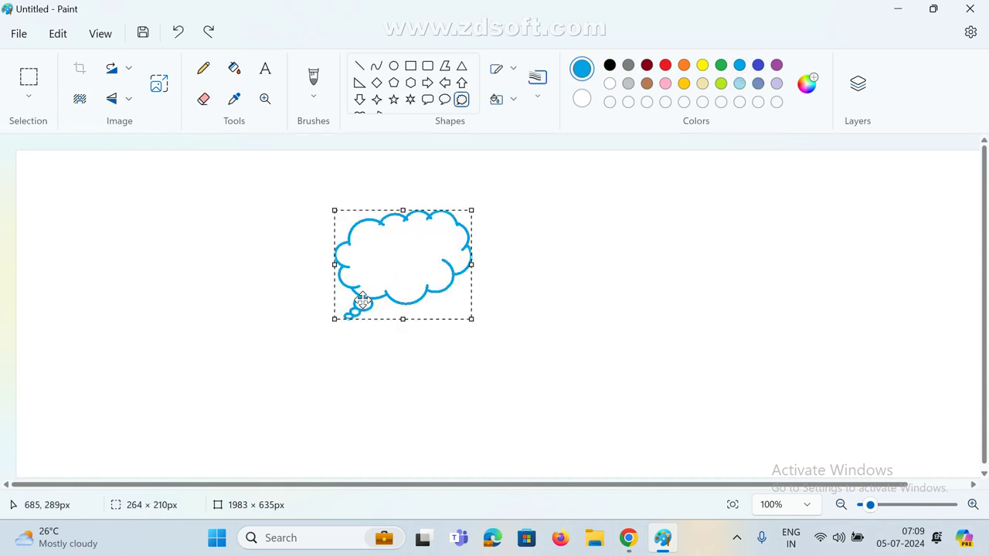
{"action": "left_click", "coordinate": [267, 70]}
Step: Add an 'Instance' label at font size 22 just above the cloud
{"action": "left_click", "coordinate": [408, 152]}
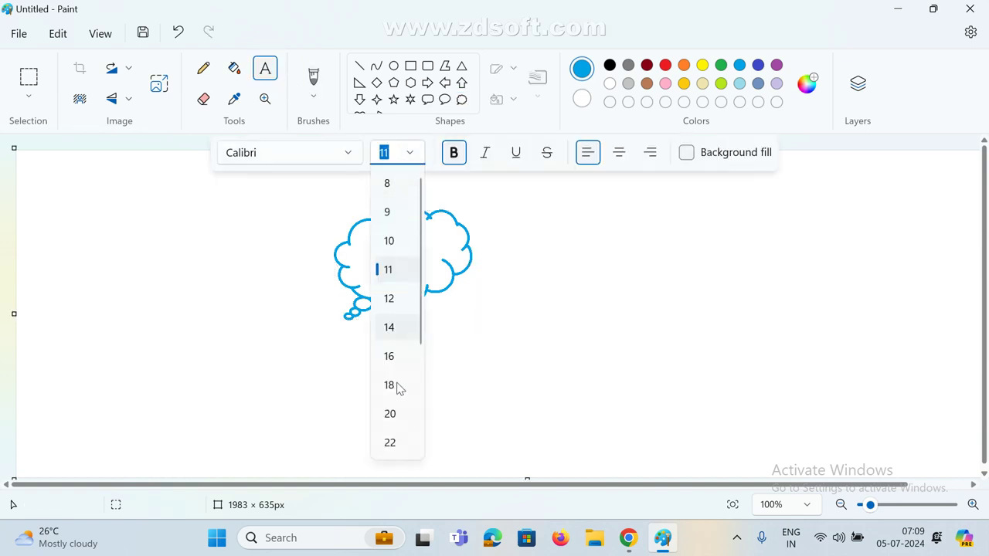
{"action": "left_click", "coordinate": [393, 441]}
{"action": "left_click_drag", "start_coordinate": [337, 183], "coordinate": [530, 226]}
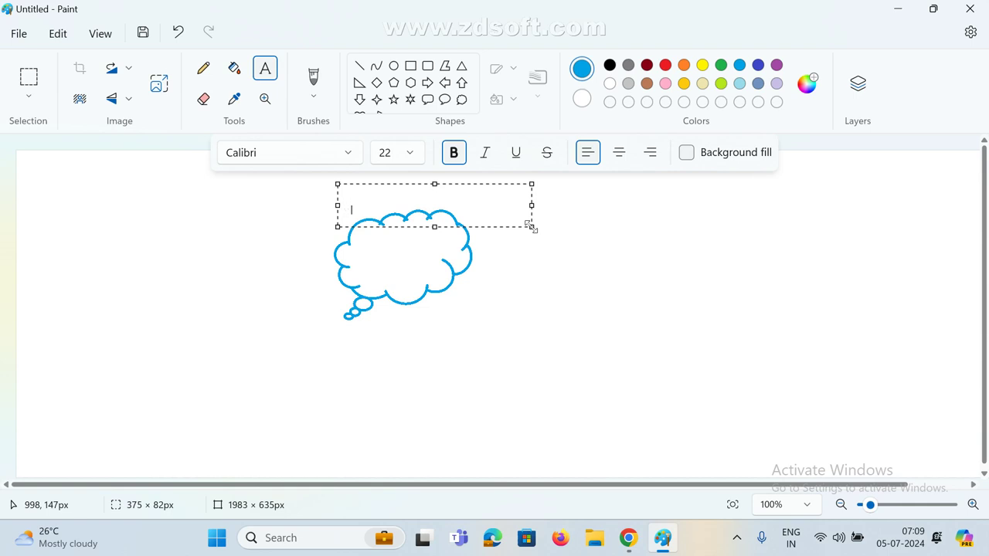
{"action": "type", "text": "Instance"}
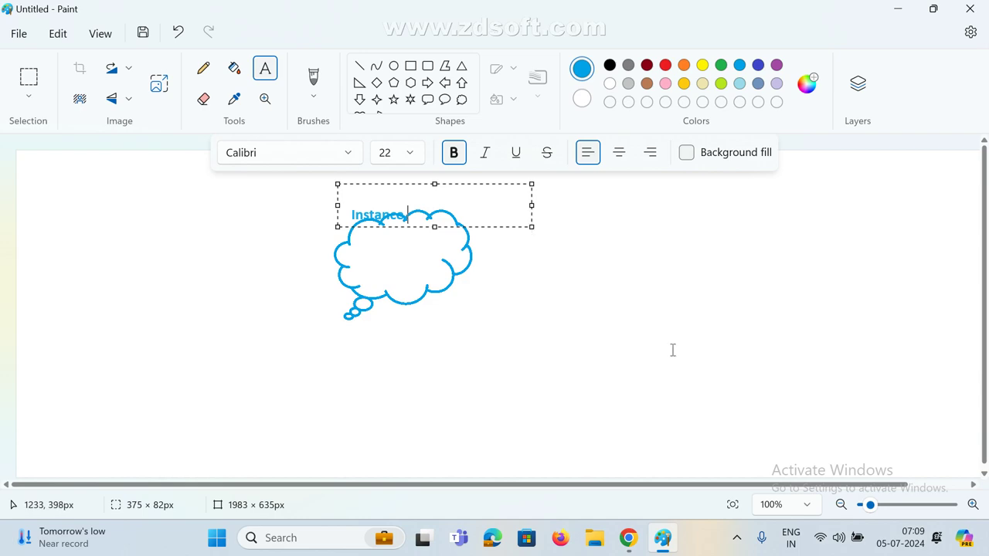
{"action": "left_click", "coordinate": [672, 348]}
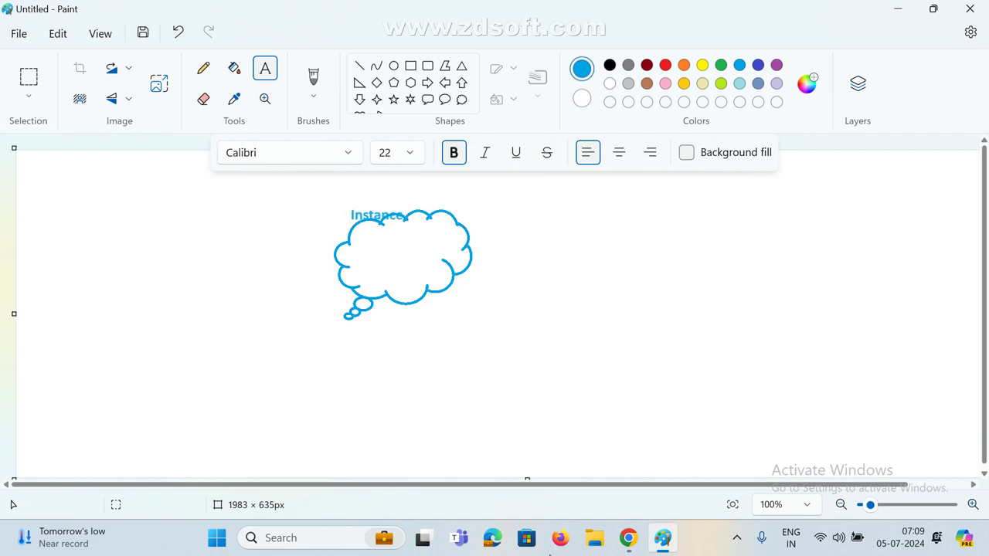
Step: Admit another waiting participant to the Meet call and return to the Paint drawing
{"action": "mouse_move", "coordinate": [618, 543]}
{"action": "left_click", "coordinate": [522, 457]}
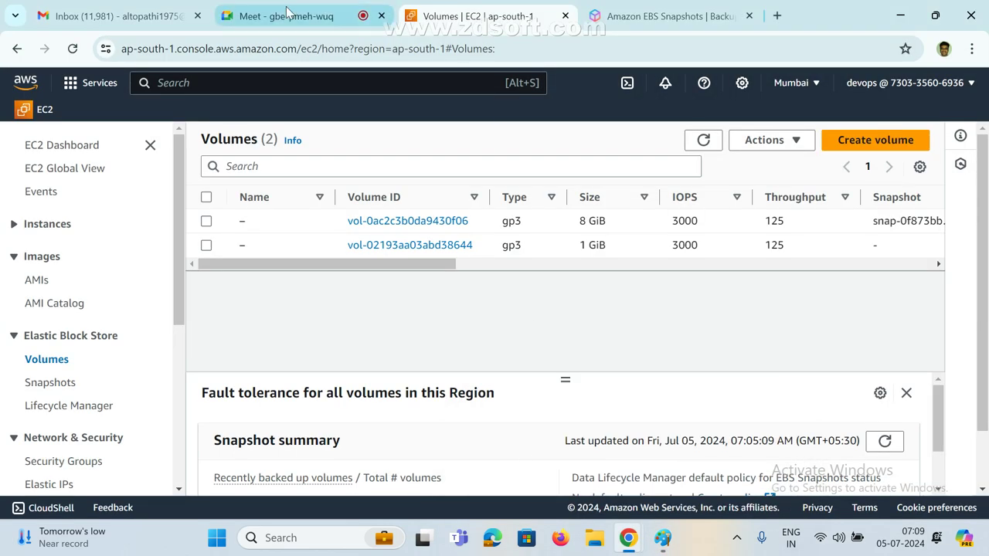
{"action": "left_click", "coordinate": [293, 15]}
{"action": "left_click", "coordinate": [886, 434]}
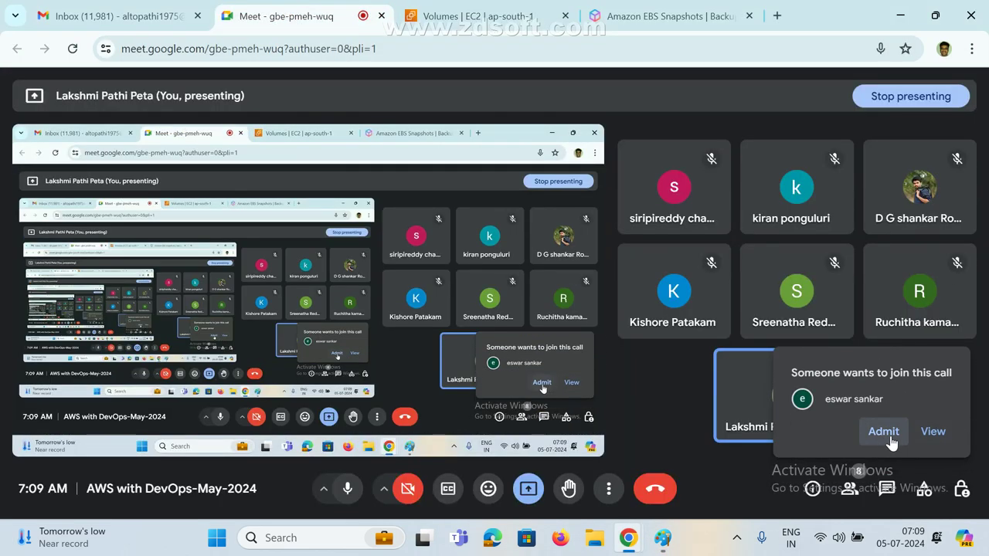
{"action": "left_click", "coordinate": [663, 540]}
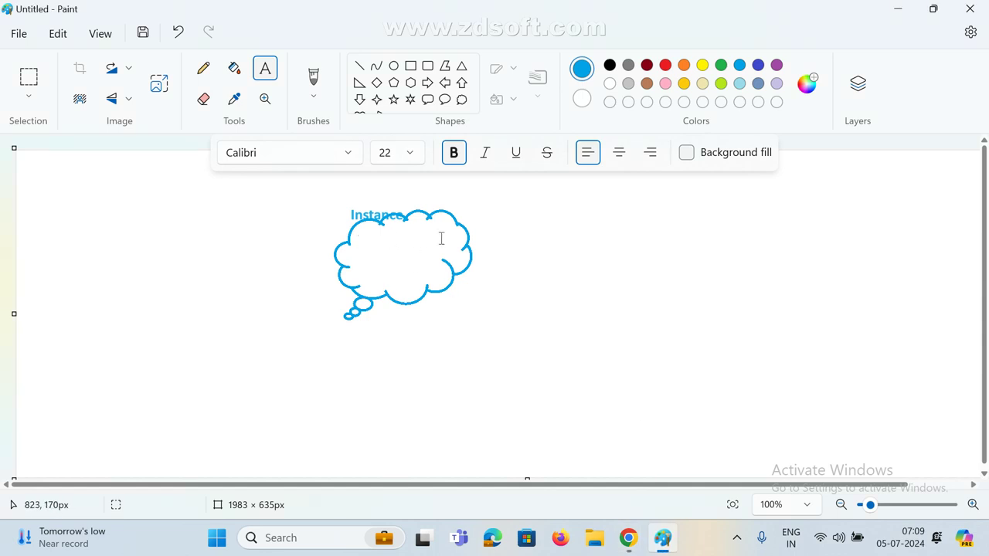
Step: Write 'Root volume' and 'EBS volue' on two lines inside the cloud
{"action": "left_click_drag", "start_coordinate": [367, 233], "coordinate": [478, 255]}
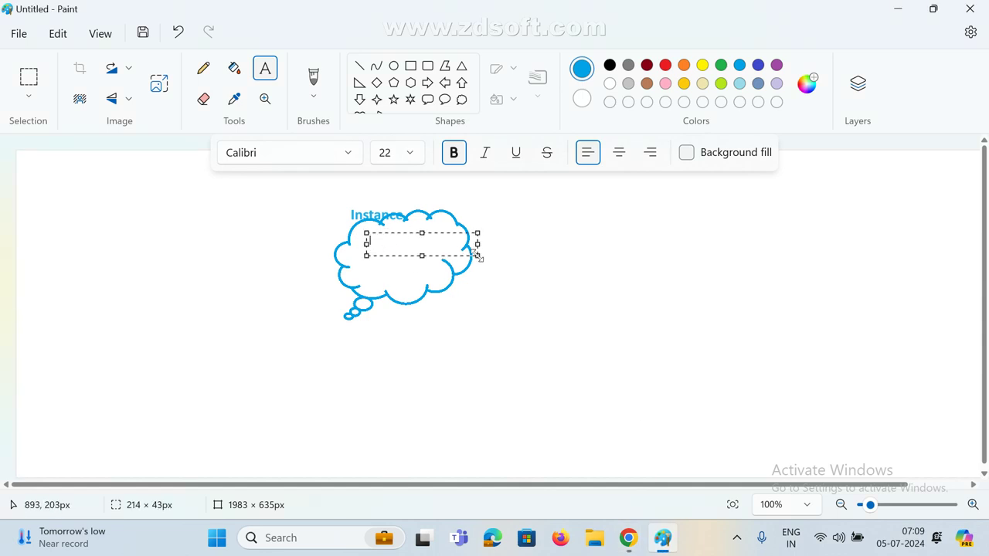
{"action": "type", "text": "Roo"}
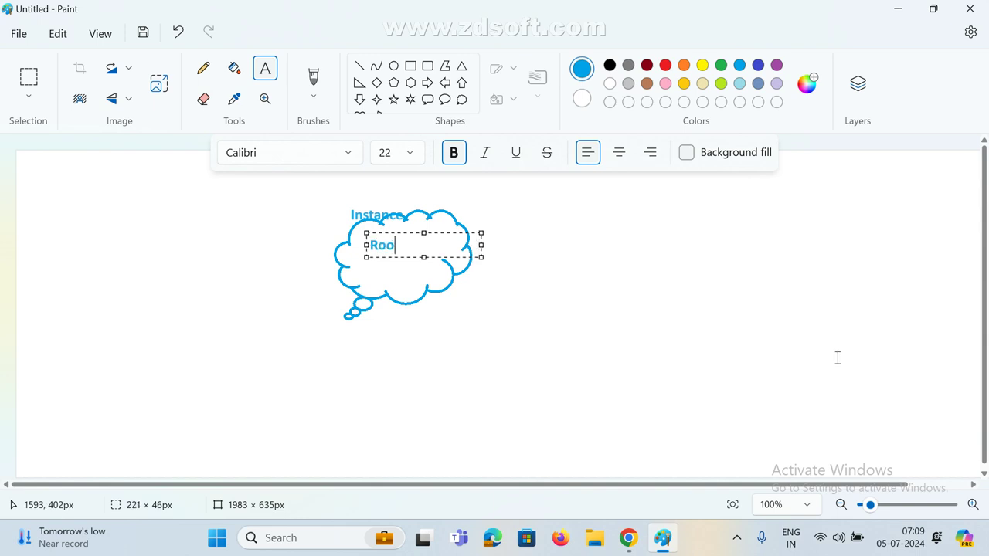
{"action": "type", "text": "t volume"}
{"action": "key", "text": "Return"}
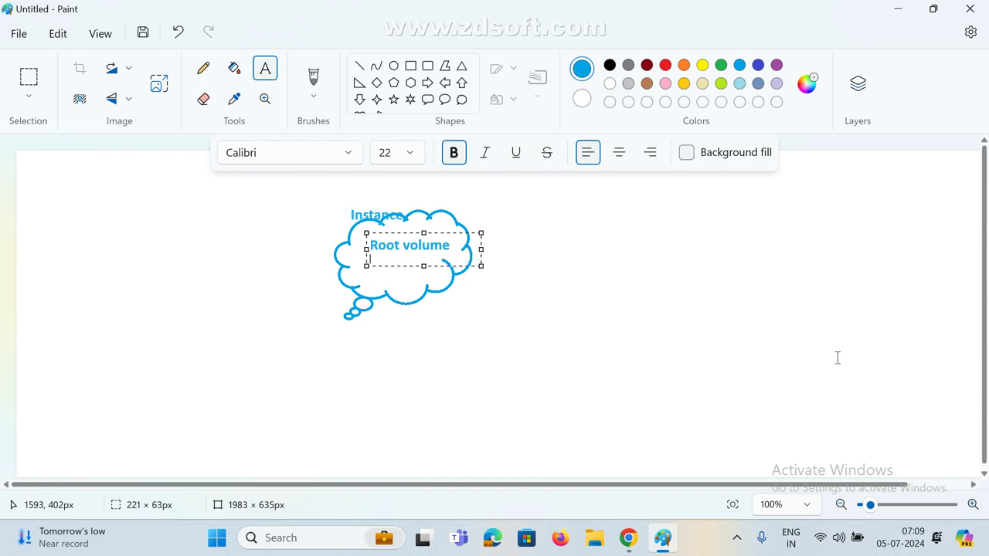
{"action": "type", "text": "EBS"}
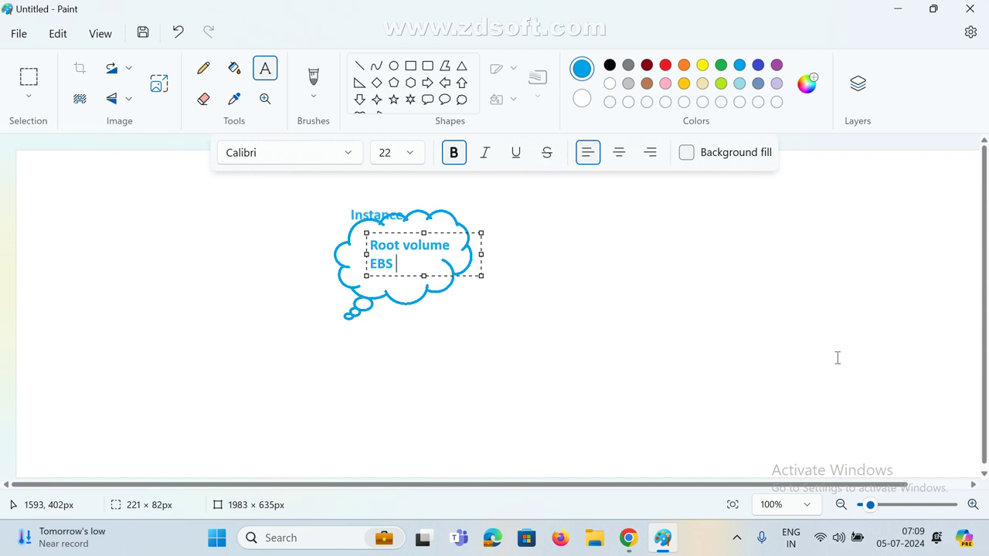
{"action": "type", "text": " volue"}
{"action": "left_click", "coordinate": [494, 327]}
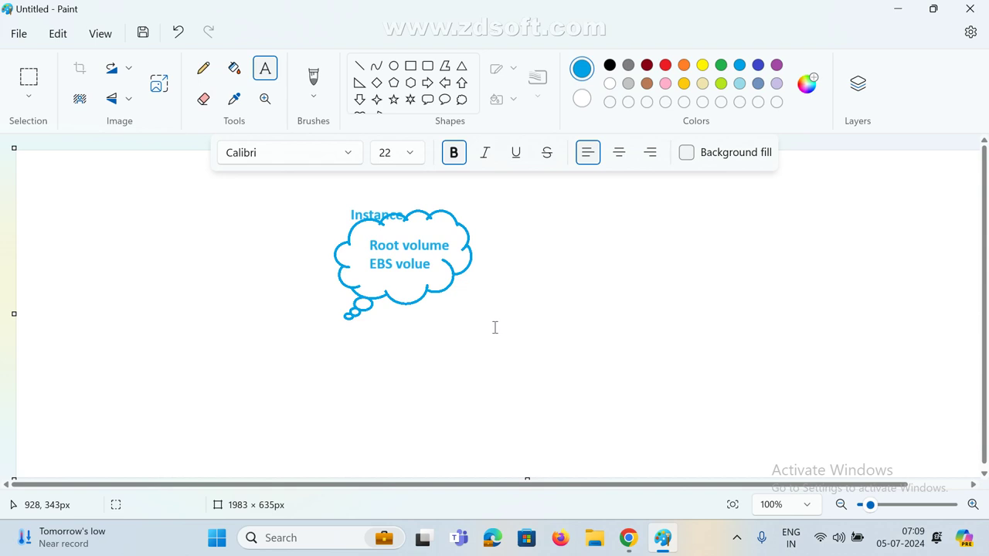
Step: Add a 'storing data' label to the right of the cloud, fixing the typo
{"action": "left_click_drag", "start_coordinate": [395, 272], "coordinate": [536, 316]}
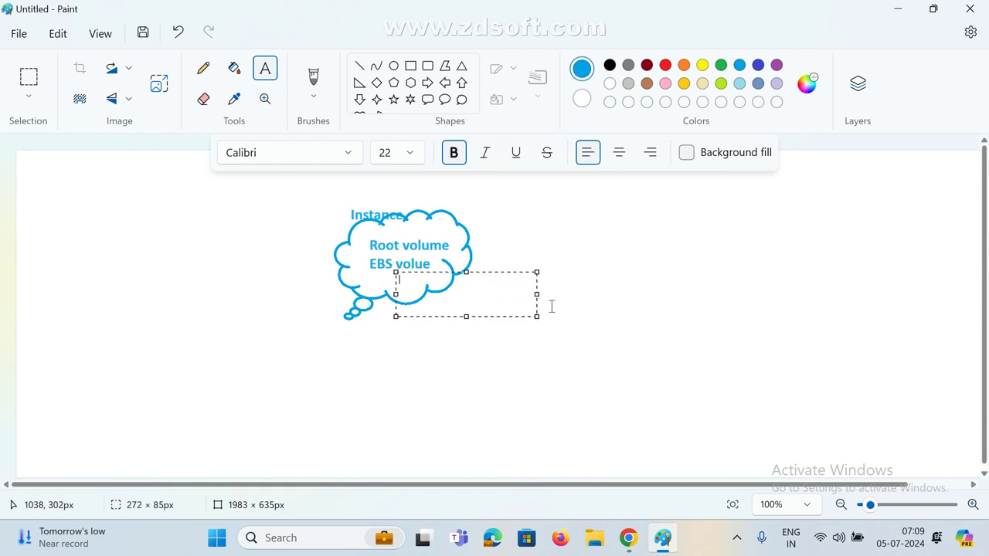
{"action": "type", "text": "storing data"}
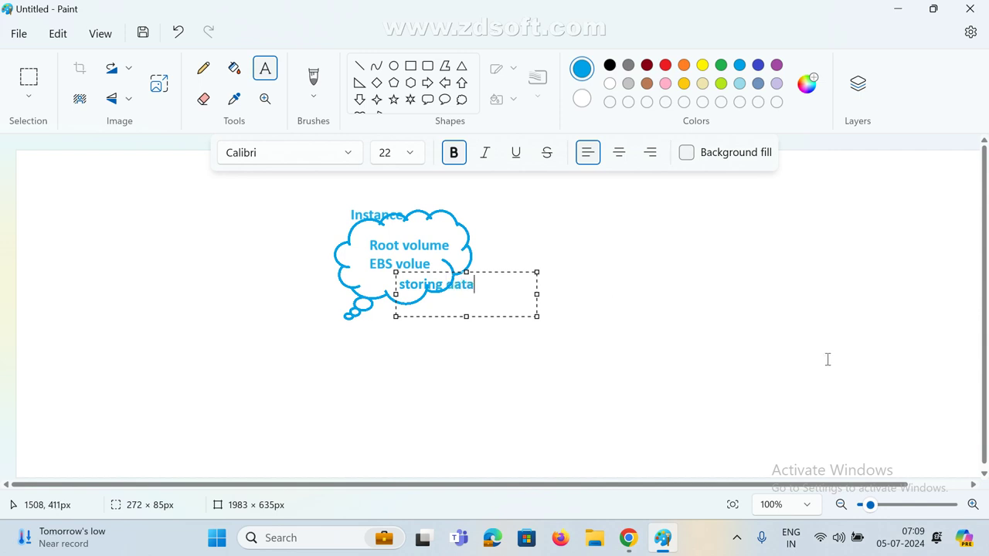
{"action": "left_click_drag", "start_coordinate": [445, 285], "coordinate": [570, 293]}
{"action": "left_click", "coordinate": [490, 287]}
{"action": "left_click_drag", "start_coordinate": [395, 292], "coordinate": [417, 294]}
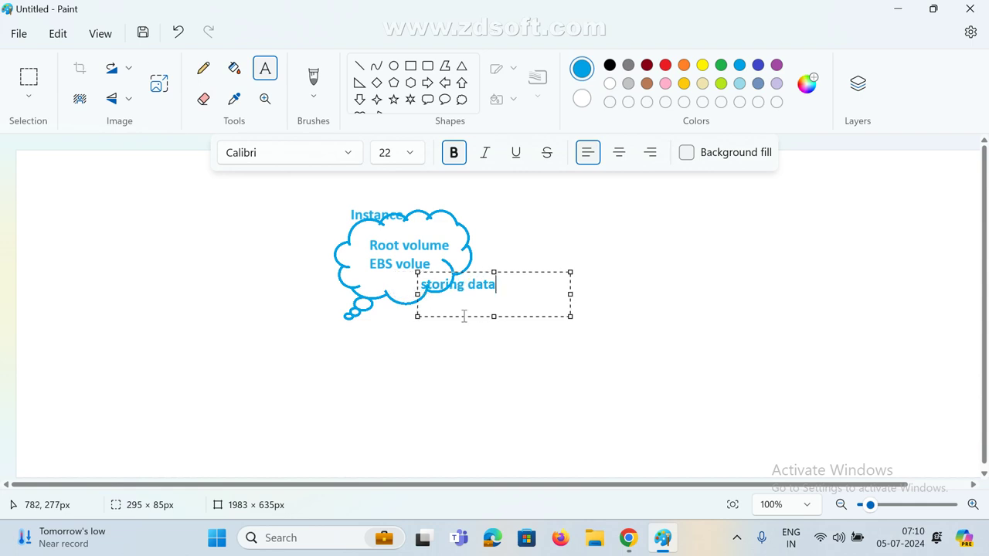
{"action": "left_click", "coordinate": [524, 343]}
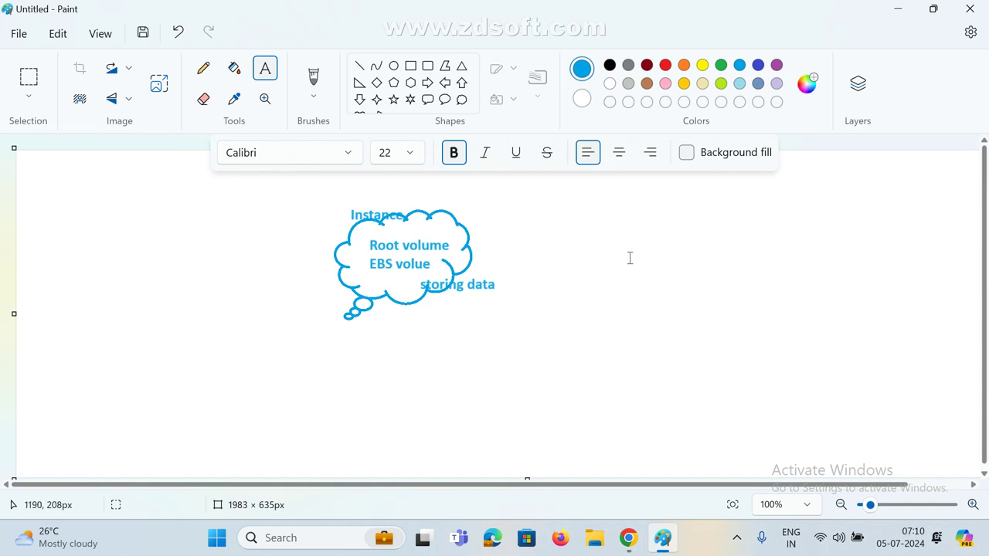
{"action": "mouse_move", "coordinate": [628, 537]}
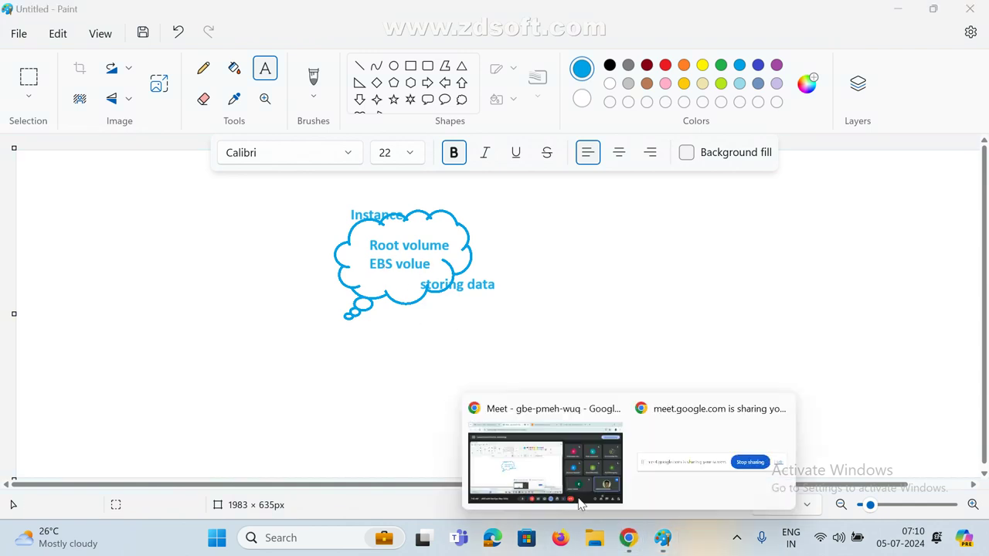
{"action": "left_click", "coordinate": [556, 483]}
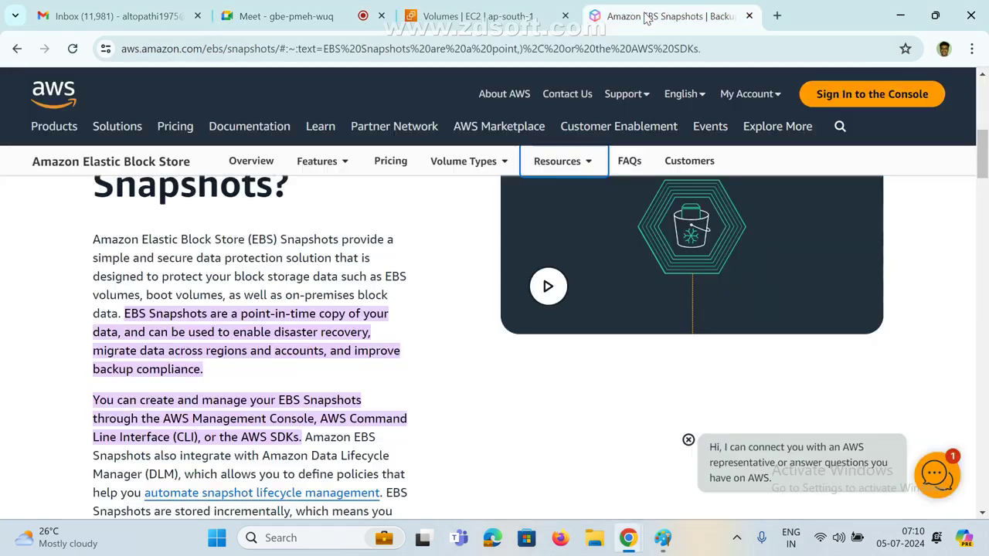
{"action": "left_click", "coordinate": [664, 15]}
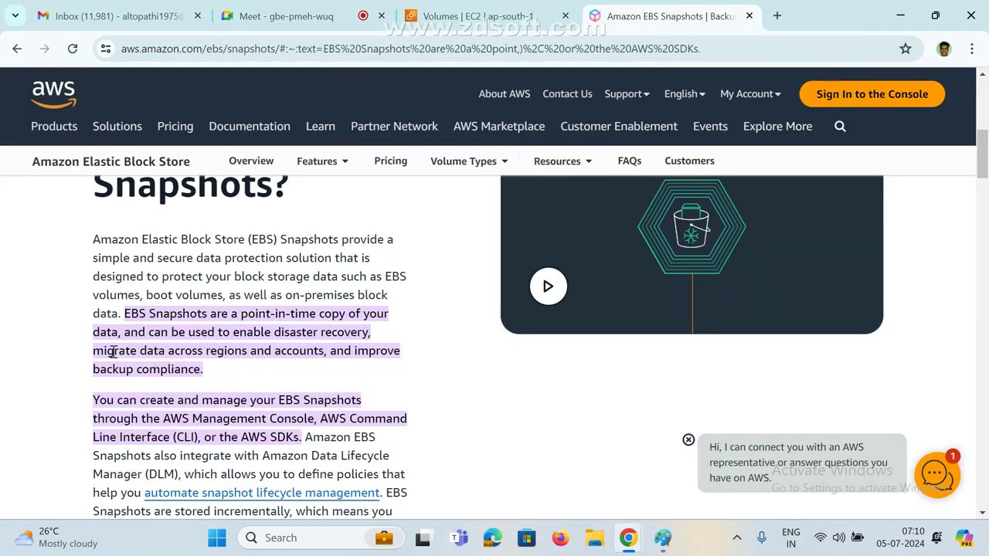
{"action": "left_click_drag", "start_coordinate": [139, 350], "coordinate": [326, 350]}
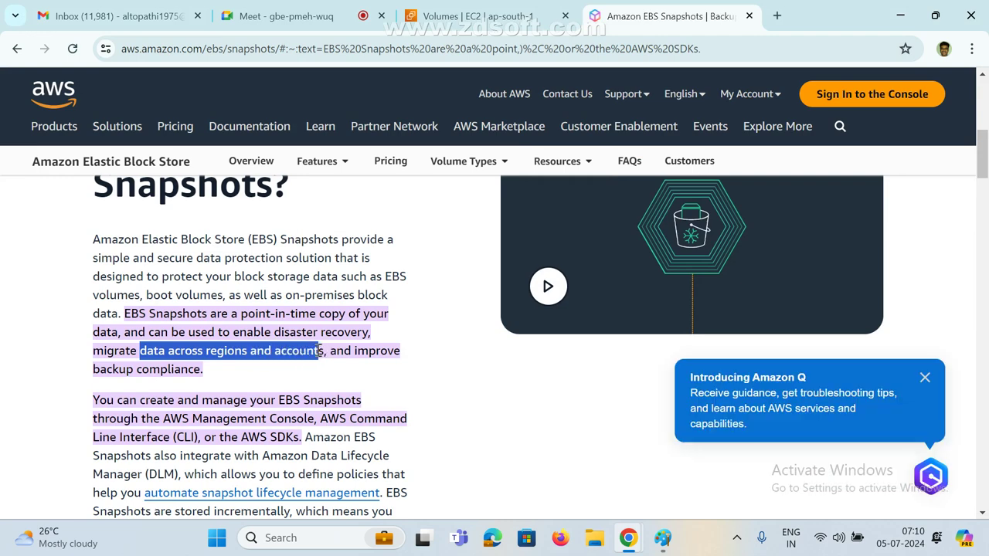
{"action": "left_click", "coordinate": [899, 15]}
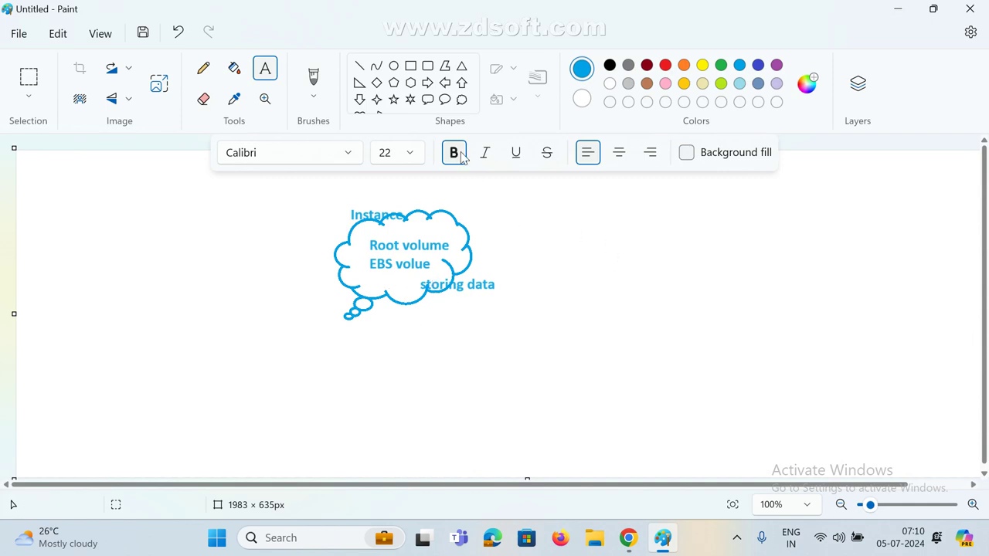
Step: Draw a second thought-bubble cloud to the right of the first
{"action": "left_click", "coordinate": [461, 99]}
{"action": "left_click_drag", "start_coordinate": [616, 196], "coordinate": [737, 290]}
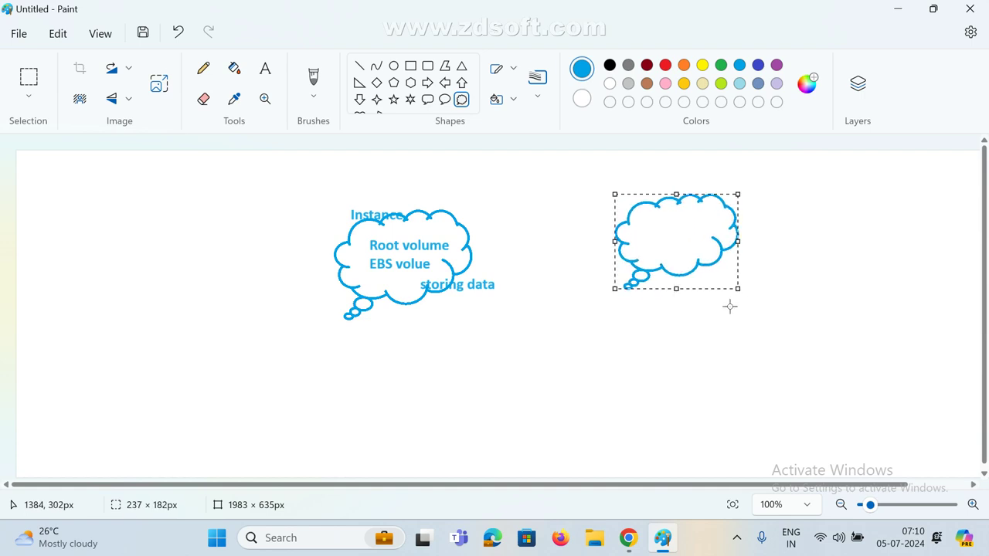
{"action": "left_click", "coordinate": [679, 336]}
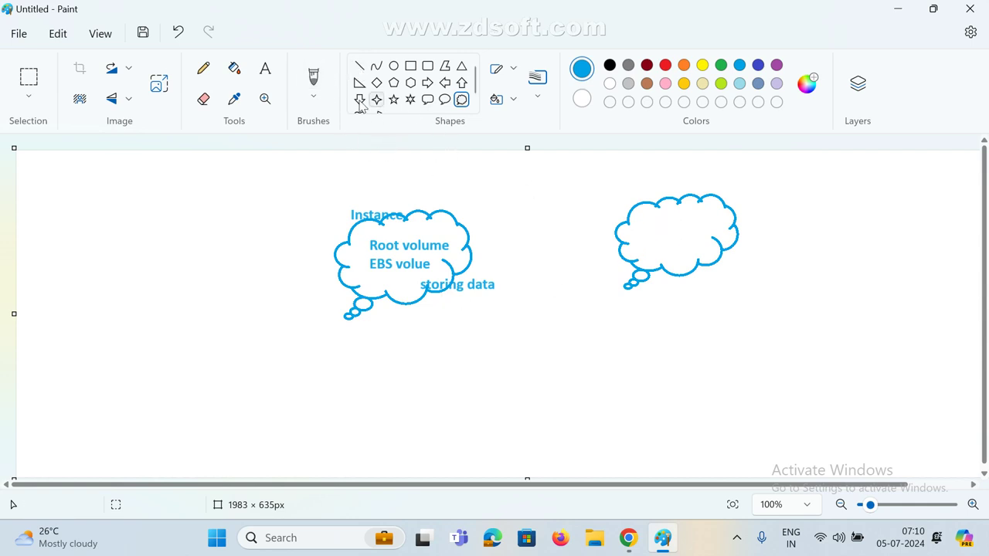
Step: Label the top of the right cloud 'Instance' at font size 22
{"action": "left_click", "coordinate": [264, 70]}
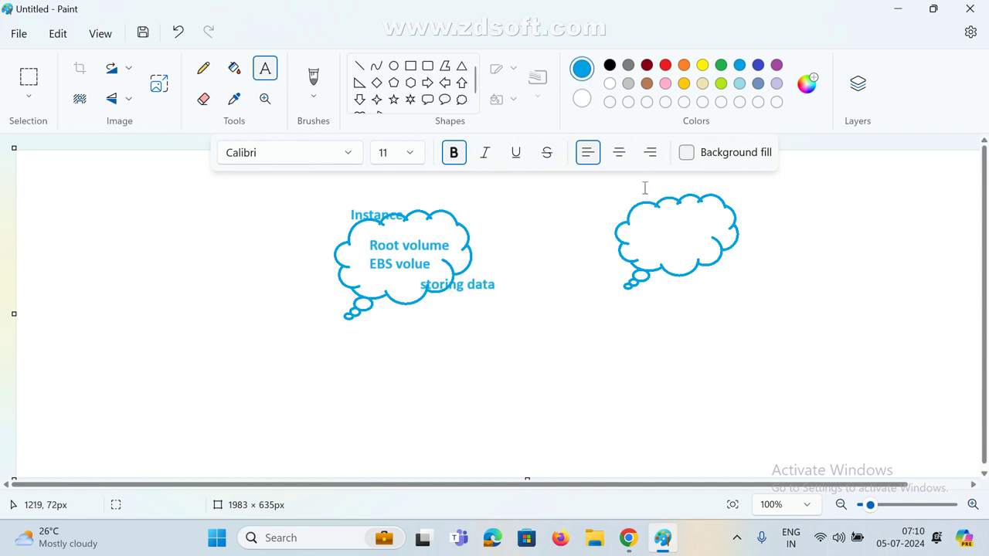
{"action": "left_click_drag", "start_coordinate": [647, 186], "coordinate": [757, 207]}
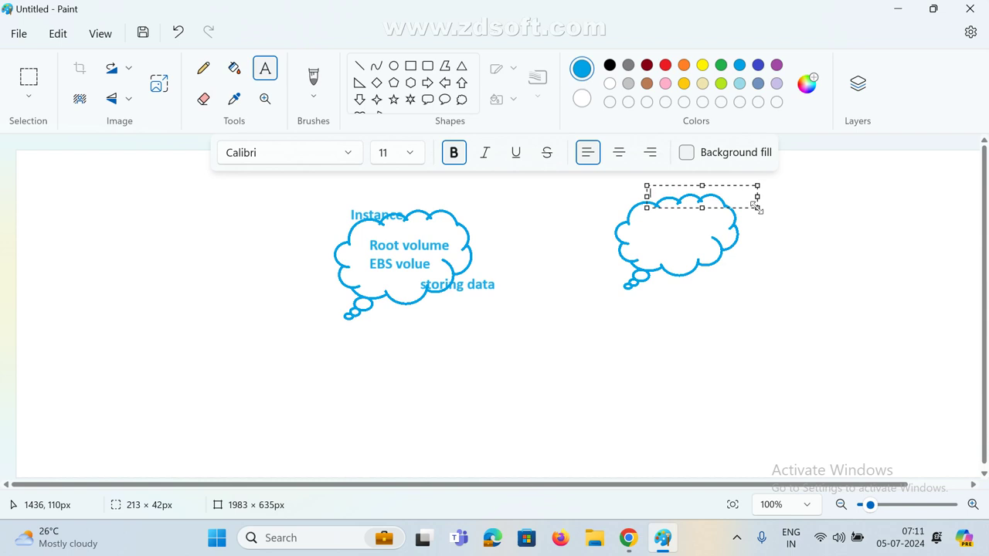
{"action": "left_click", "coordinate": [410, 152]}
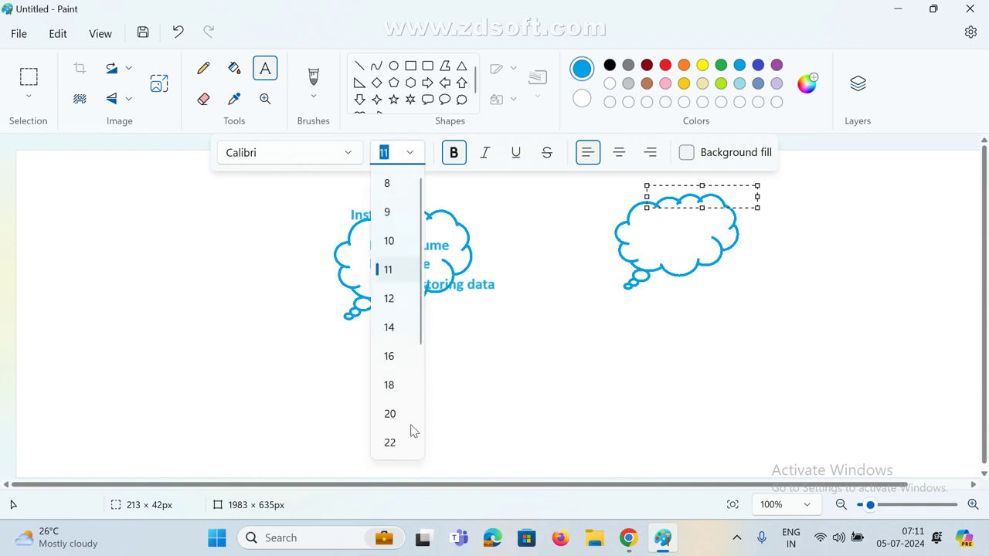
{"action": "left_click", "coordinate": [401, 441]}
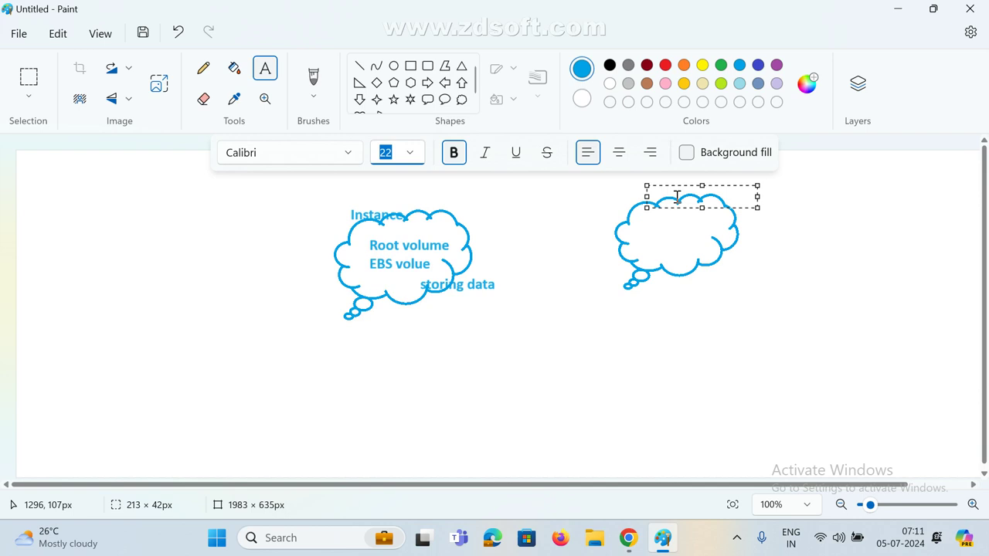
{"action": "key", "text": "BackSpace"}
{"action": "left_click", "coordinate": [410, 153]}
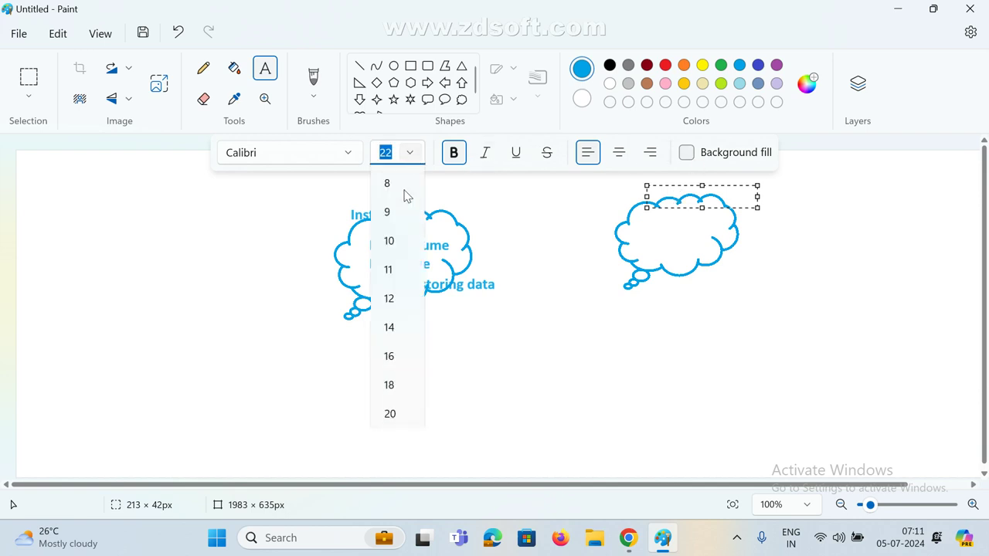
{"action": "left_click", "coordinate": [391, 444]}
{"action": "left_click", "coordinate": [676, 196]}
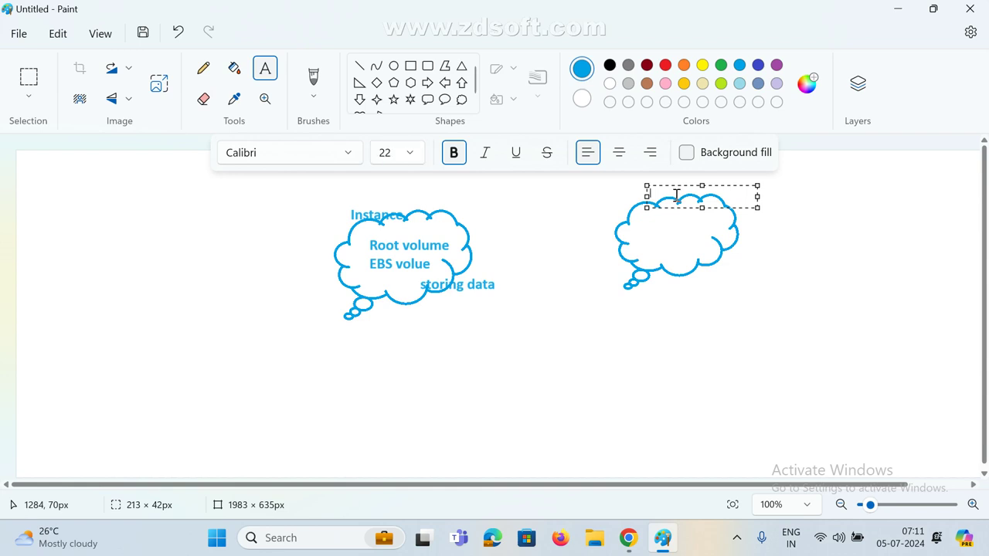
{"action": "type", "text": "Instance"}
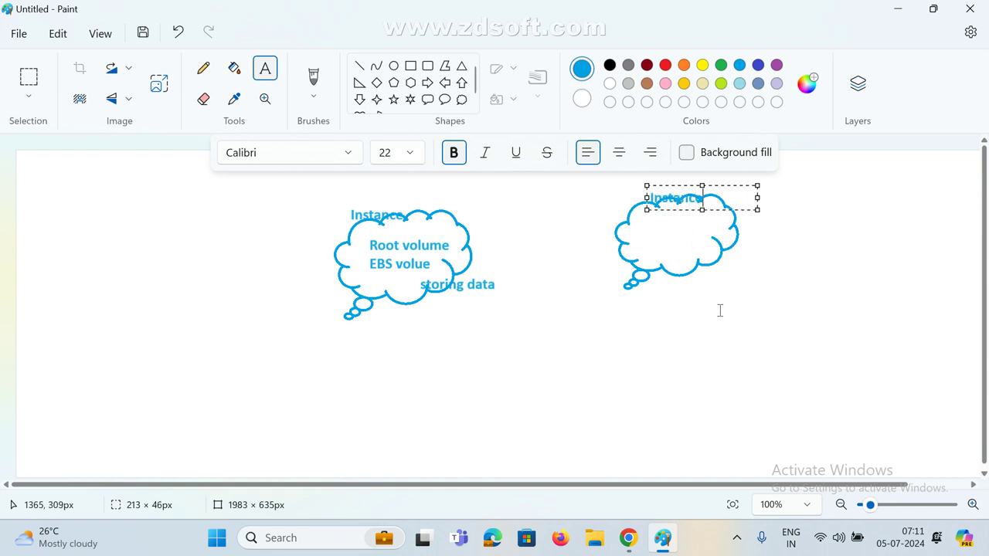
{"action": "left_click", "coordinate": [718, 310]}
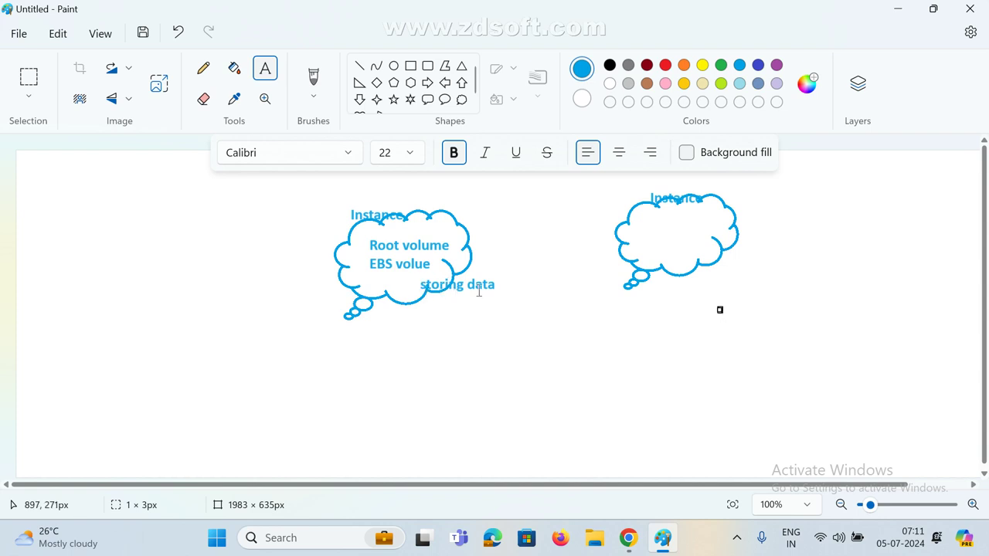
Step: Add a 'snapshot' label below the left cloud
{"action": "left_click_drag", "start_coordinate": [386, 315], "coordinate": [555, 355]}
{"action": "type", "text": "snapshot"}
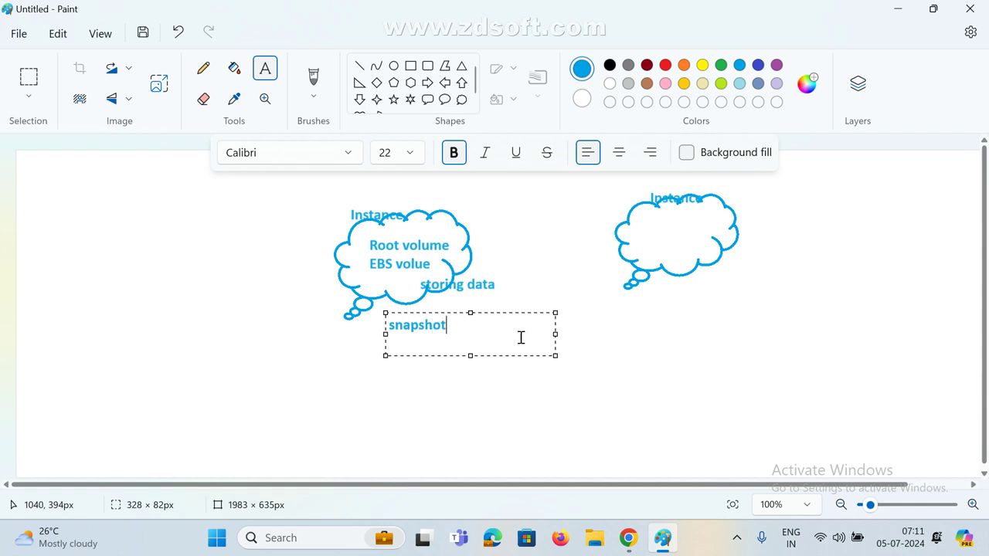
{"action": "left_click", "coordinate": [511, 371]}
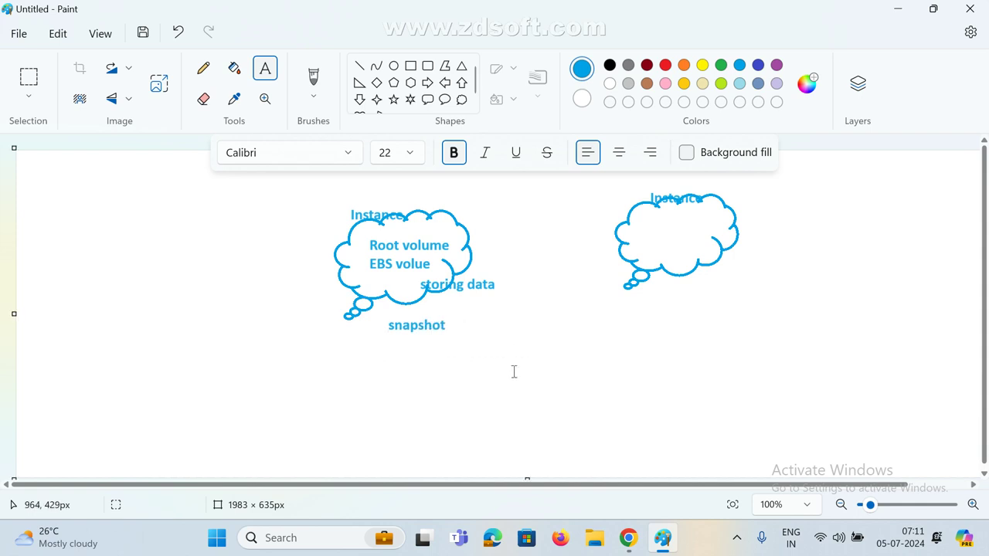
Step: Write 'volume attach it' inside the right cloud, then bring the EBS Snapshots page forward
{"action": "left_click_drag", "start_coordinate": [643, 215], "coordinate": [749, 246]}
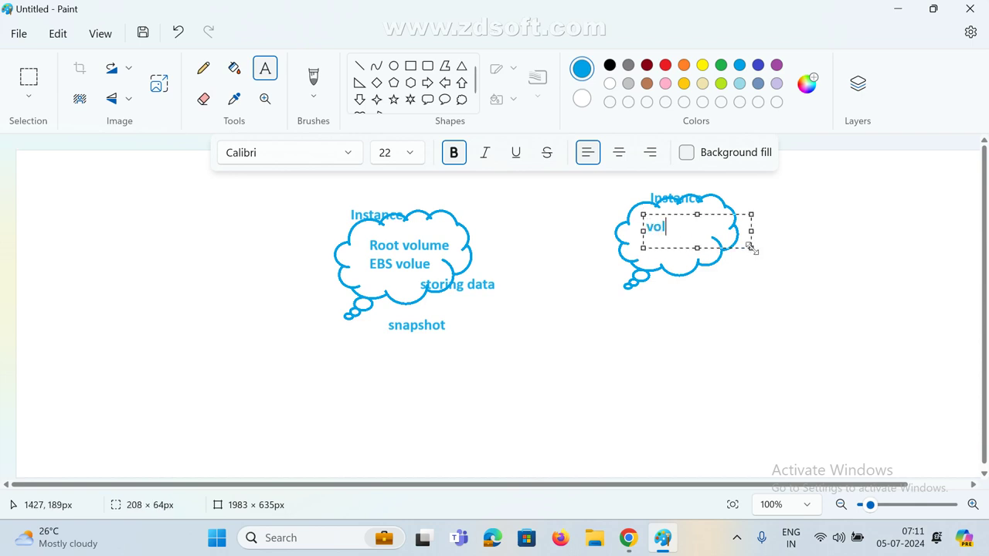
{"action": "type", "text": "volueme"}
{"action": "type", "text": "atta"}
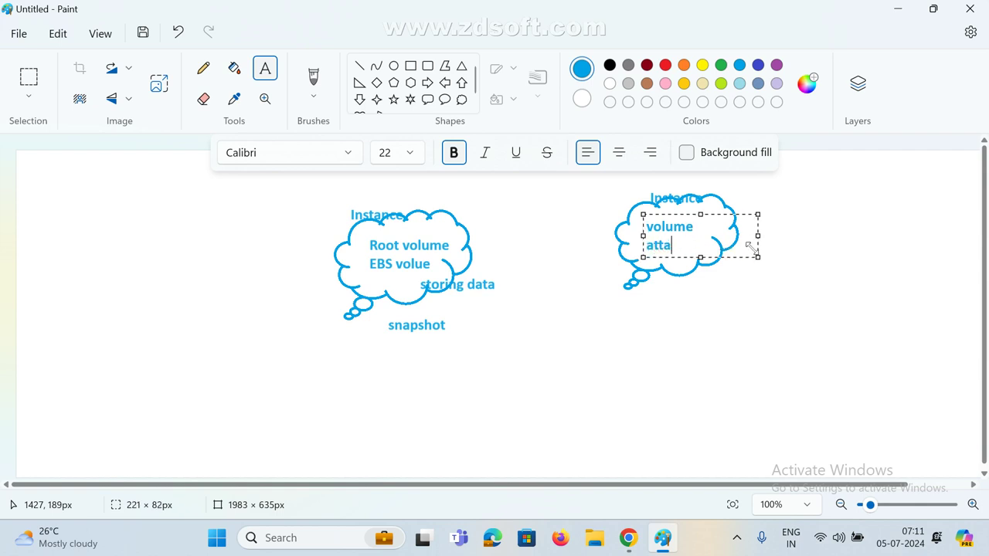
{"action": "type", "text": "che t"}
{"action": "type", "text": " it"}
{"action": "left_click", "coordinate": [697, 348]}
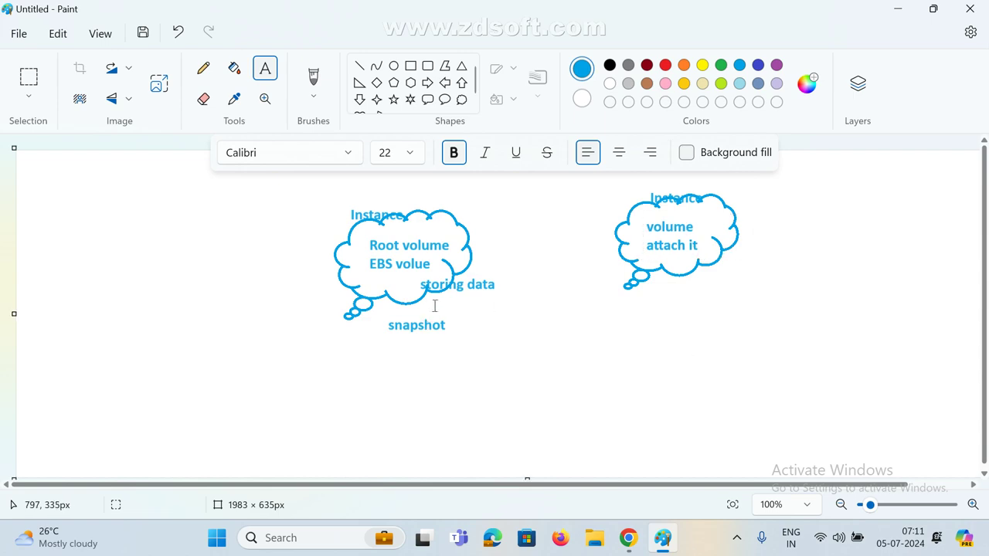
{"action": "mouse_move", "coordinate": [622, 538]}
{"action": "left_click", "coordinate": [504, 473]}
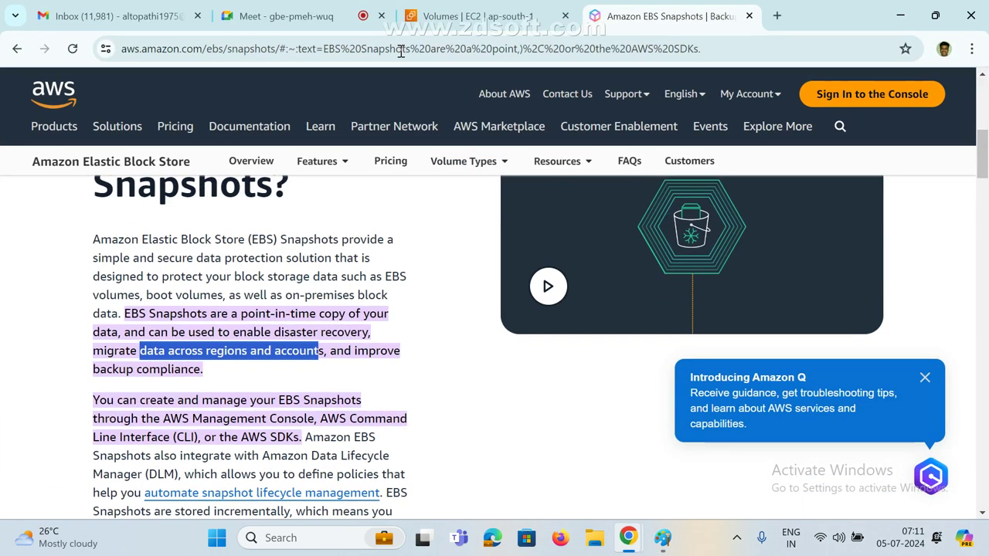
Step: Admit the waiting participant to the Google Meet call and return to Paint
{"action": "left_click", "coordinate": [286, 16]}
{"action": "left_click", "coordinate": [886, 432]}
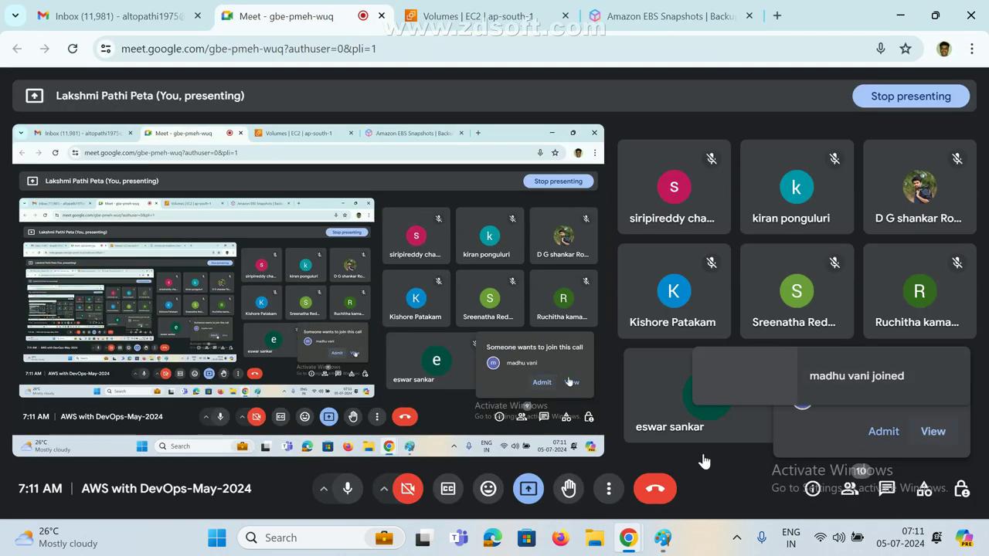
{"action": "left_click", "coordinate": [668, 544]}
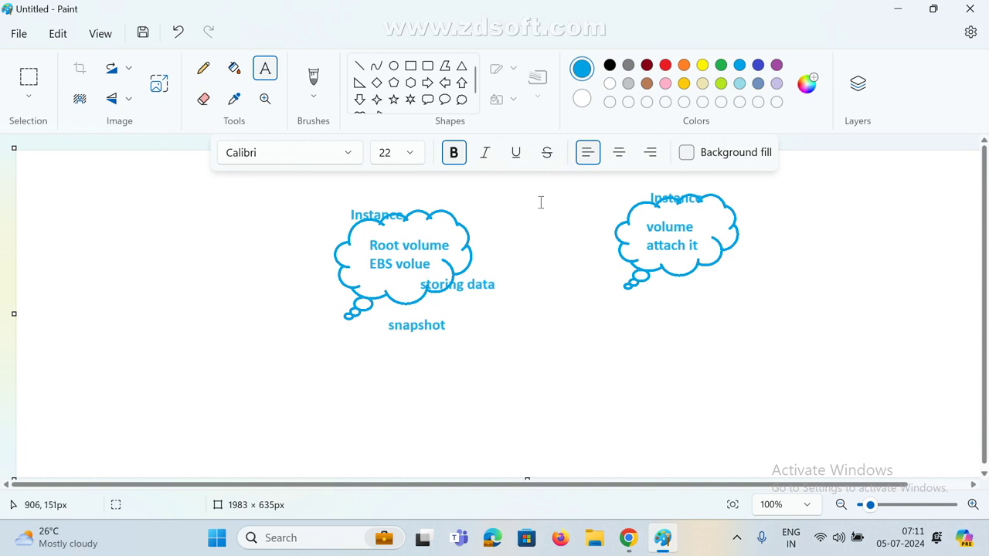
Step: Label the first cloud 'Mumbai' and the second 'Singapore', then switch to the EC2 Volumes tab
{"action": "left_click_drag", "start_coordinate": [744, 189], "coordinate": [863, 253]}
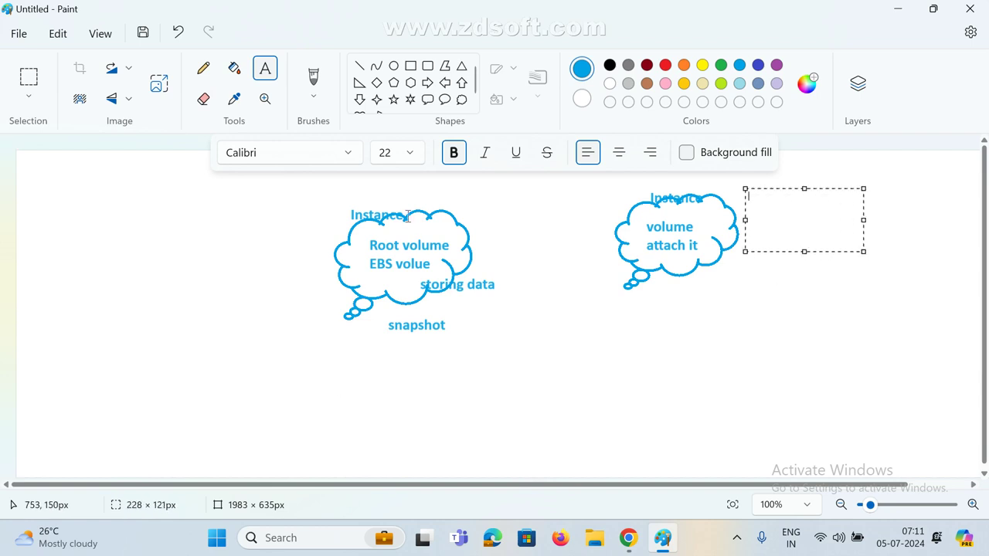
{"action": "left_click_drag", "start_coordinate": [423, 188], "coordinate": [513, 212]}
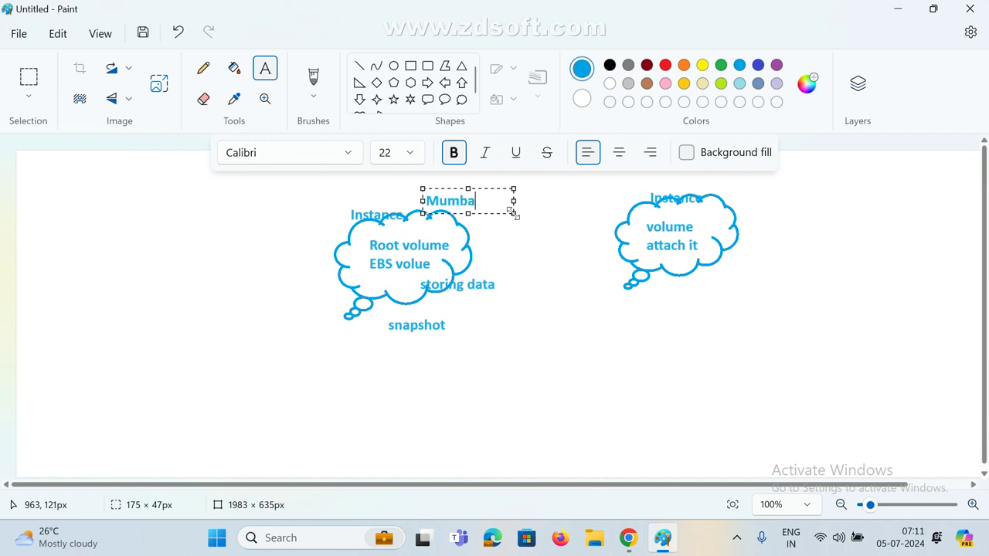
{"action": "left_click", "coordinate": [657, 283]}
{"action": "left_click_drag", "start_coordinate": [655, 283], "coordinate": [817, 312]}
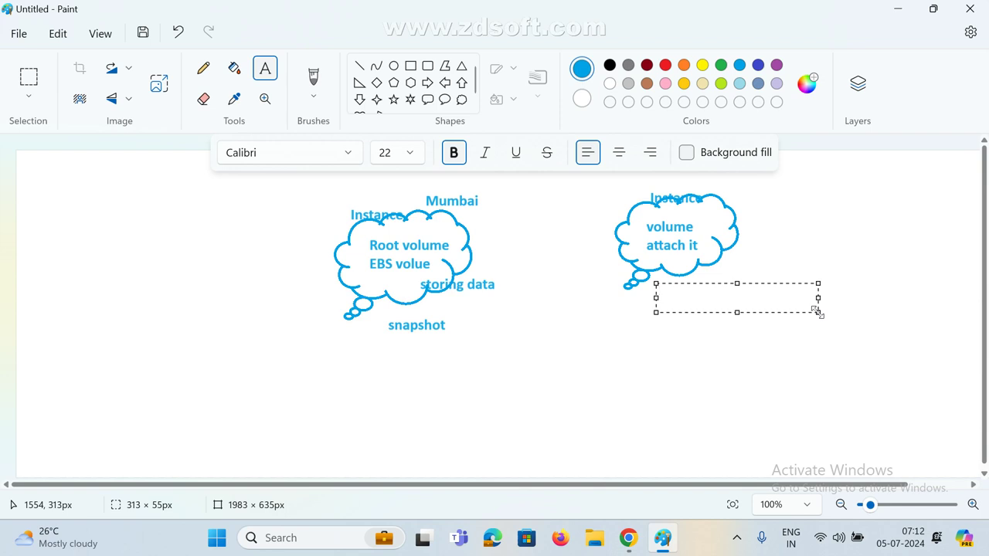
{"action": "type", "text": "Singapore"}
{"action": "left_click", "coordinate": [686, 386]}
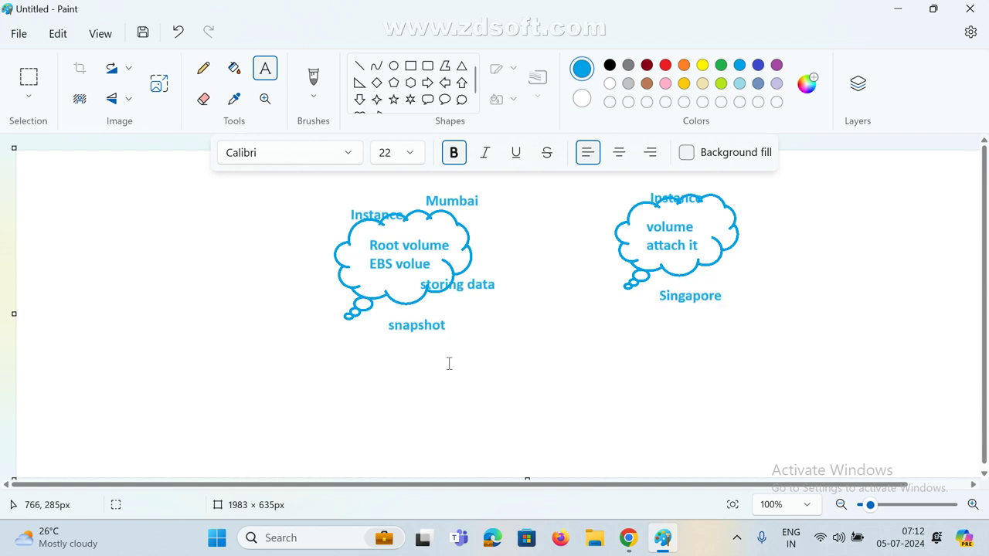
{"action": "left_click", "coordinate": [898, 15]}
{"action": "left_click", "coordinate": [464, 15]}
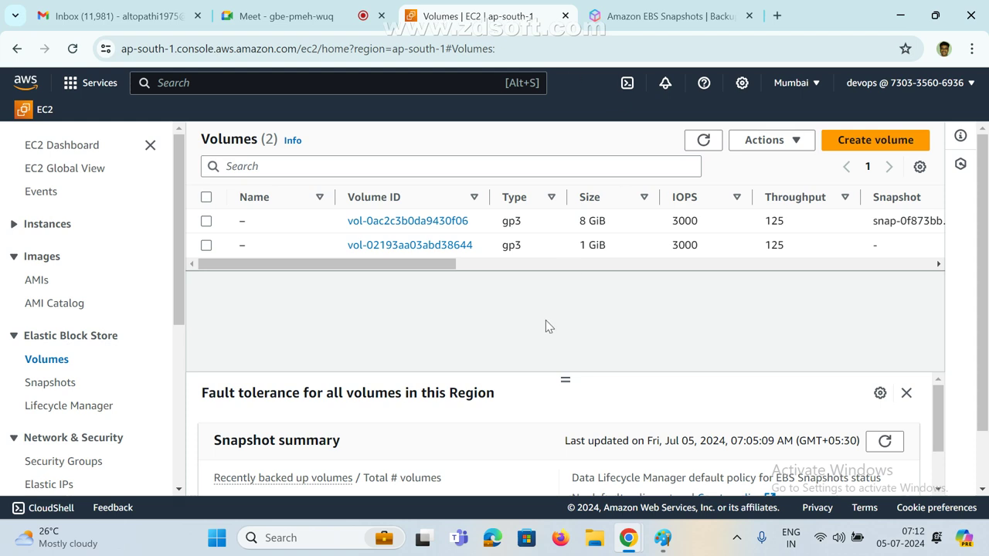
Step: Start launching a new instance from the running instances view and name it snapshotIns
{"action": "left_click", "coordinate": [81, 146]}
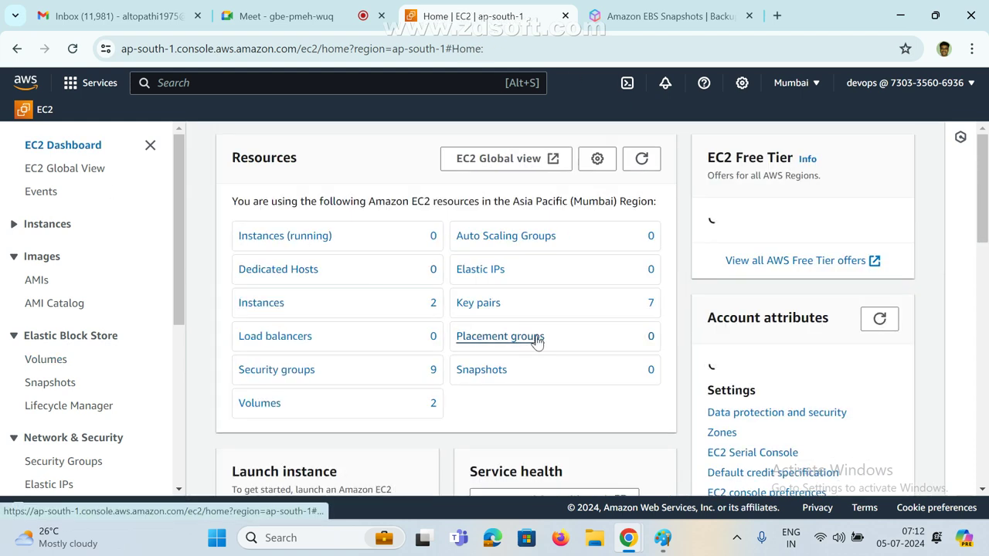
{"action": "left_click", "coordinate": [295, 235]}
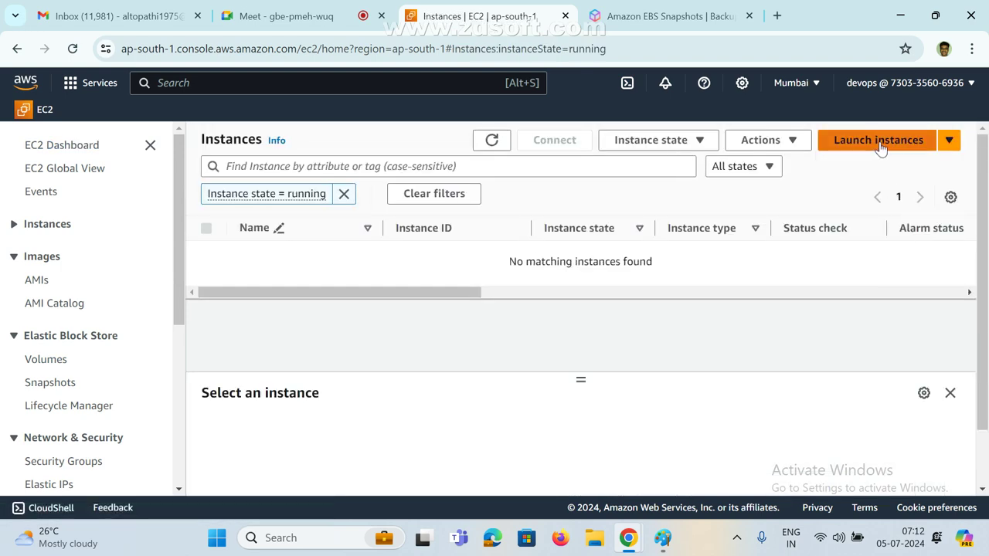
{"action": "left_click", "coordinate": [873, 139]}
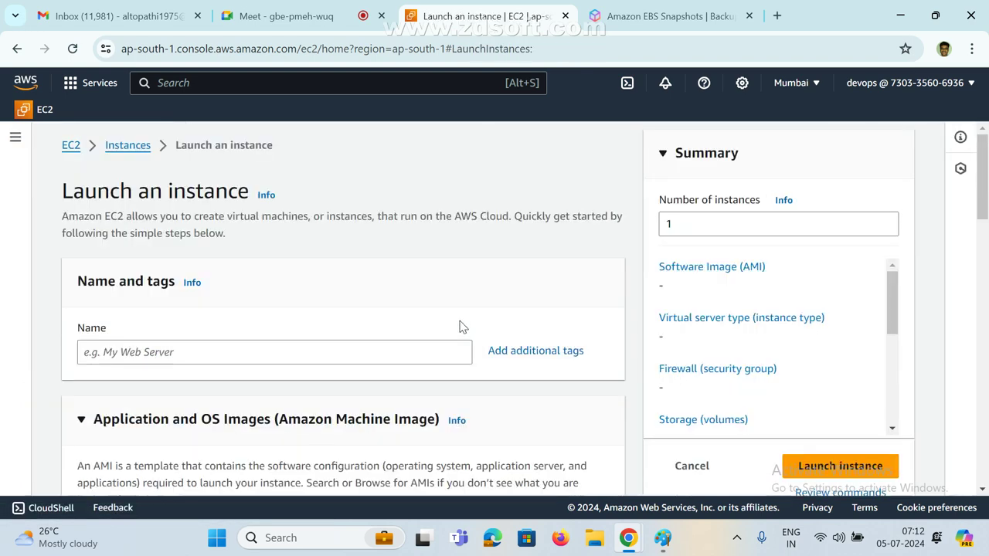
{"action": "left_click", "coordinate": [229, 354]}
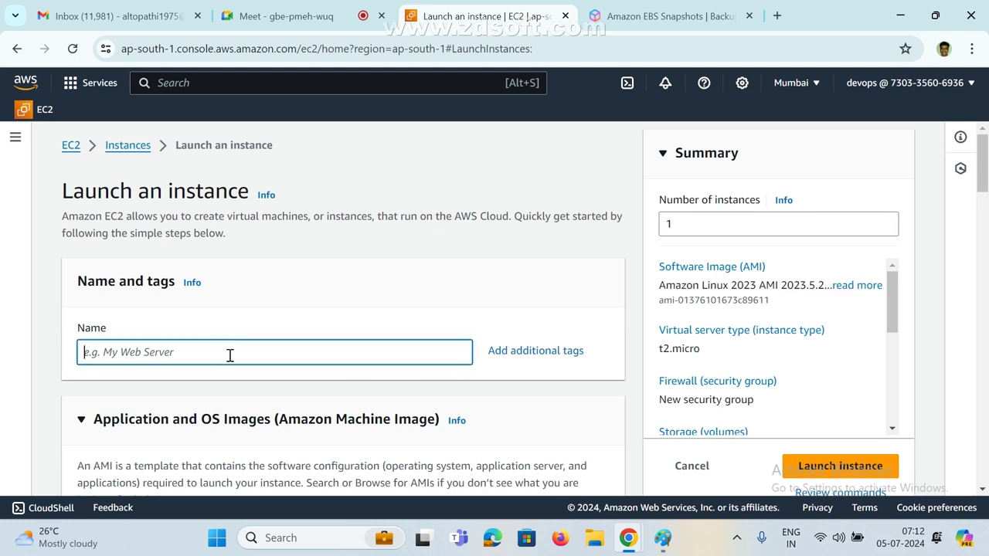
{"action": "type", "text": "snapshotIns"}
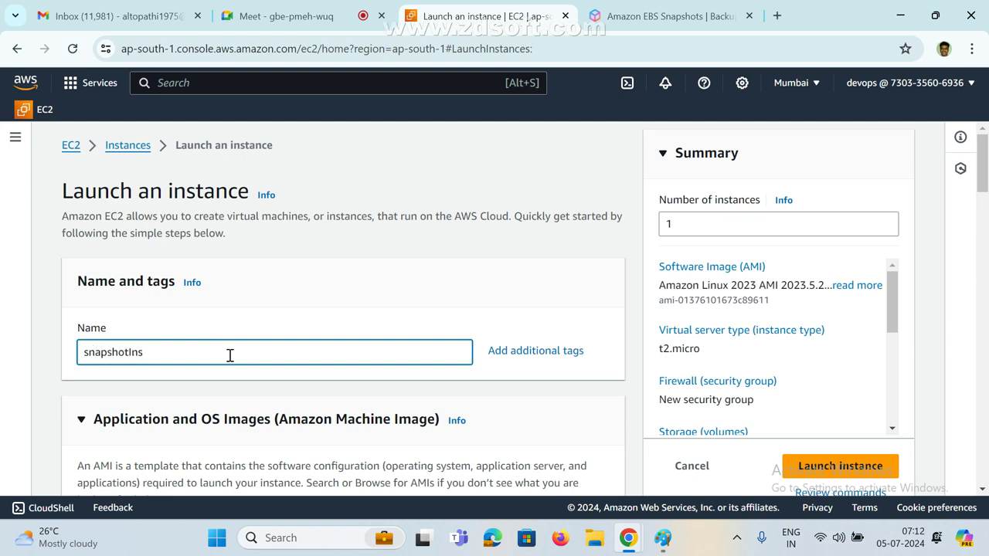
Step: Select mumKey as the instance's key pair
{"action": "scroll", "coordinate": [293, 371], "scroll_direction": "down", "scroll_amount": 6}
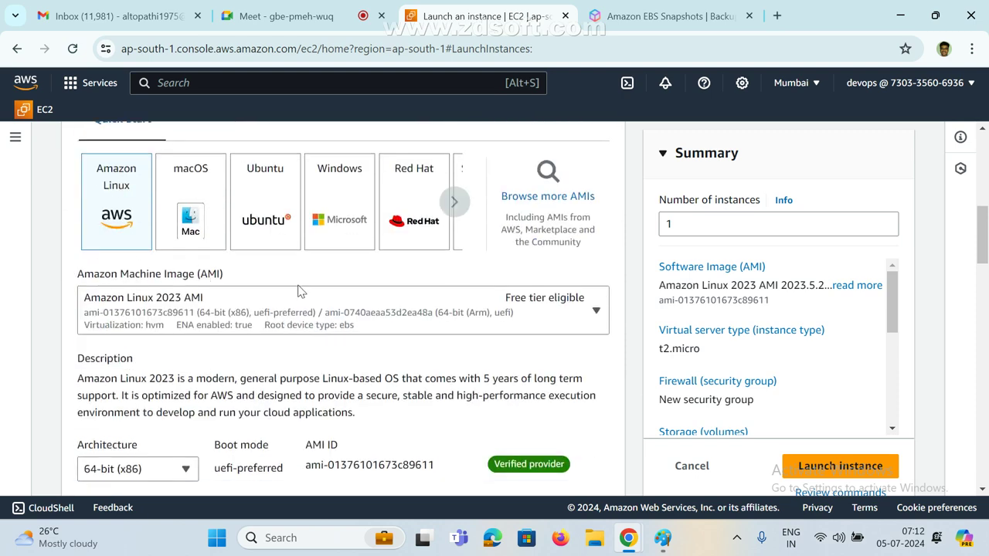
{"action": "scroll", "coordinate": [300, 291], "scroll_direction": "down", "scroll_amount": 5}
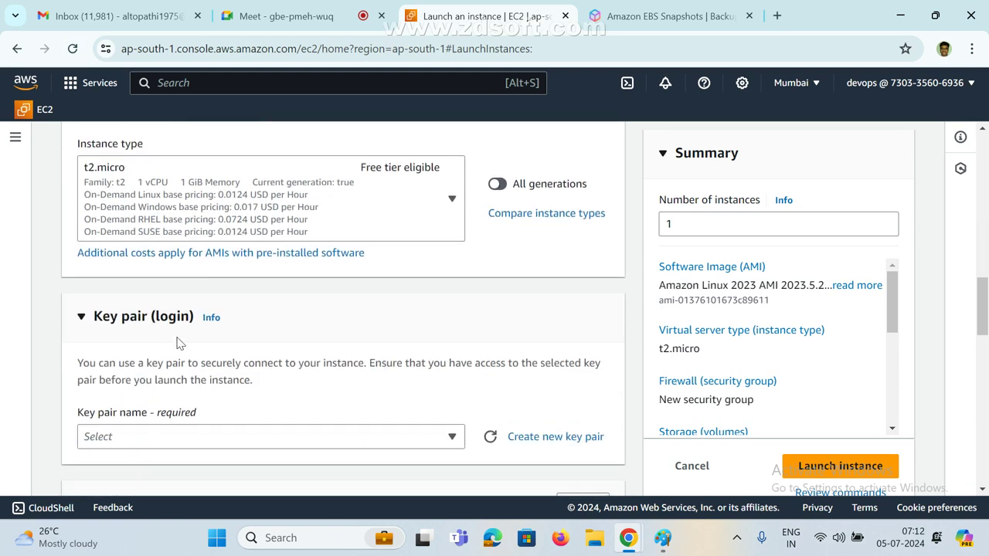
{"action": "scroll", "coordinate": [424, 403], "scroll_direction": "down", "scroll_amount": 2}
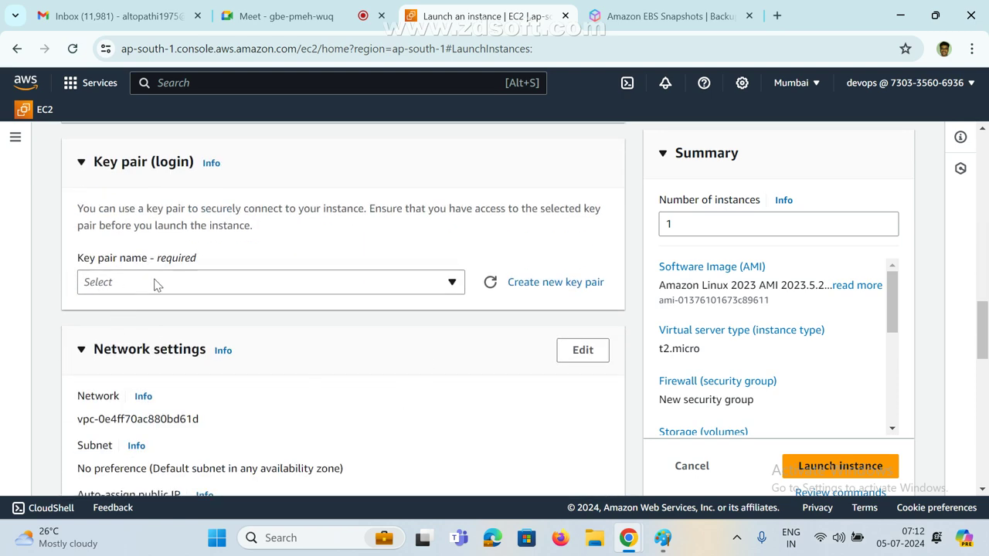
{"action": "left_click", "coordinate": [435, 283]}
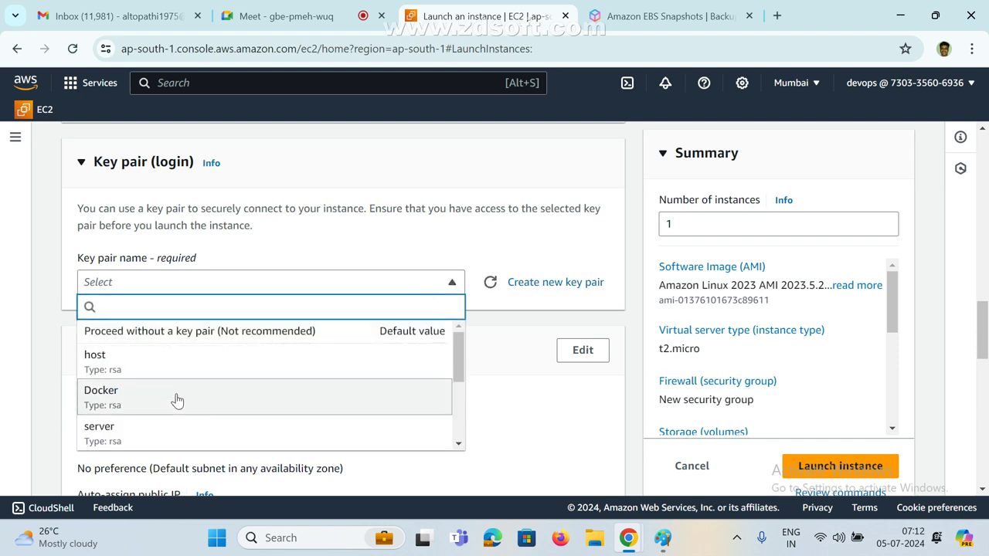
{"action": "scroll", "coordinate": [176, 402], "scroll_direction": "down", "scroll_amount": 1}
{"action": "left_click", "coordinate": [130, 396]}
Step: Launch the t2.micro Amazon Linux 2023 instance and return to Paint
{"action": "scroll", "coordinate": [507, 391], "scroll_direction": "down", "scroll_amount": 2}
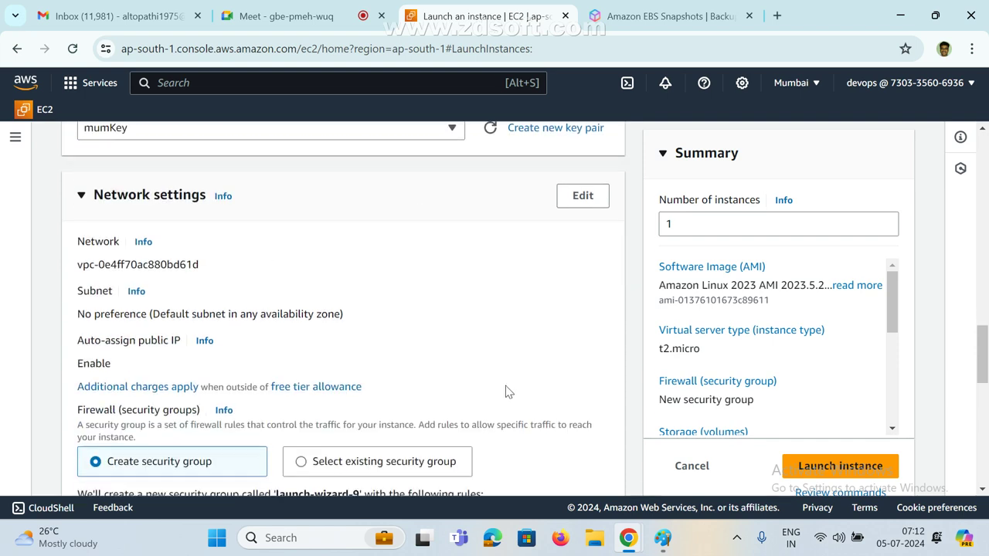
{"action": "scroll", "coordinate": [311, 337], "scroll_direction": "down", "scroll_amount": 2}
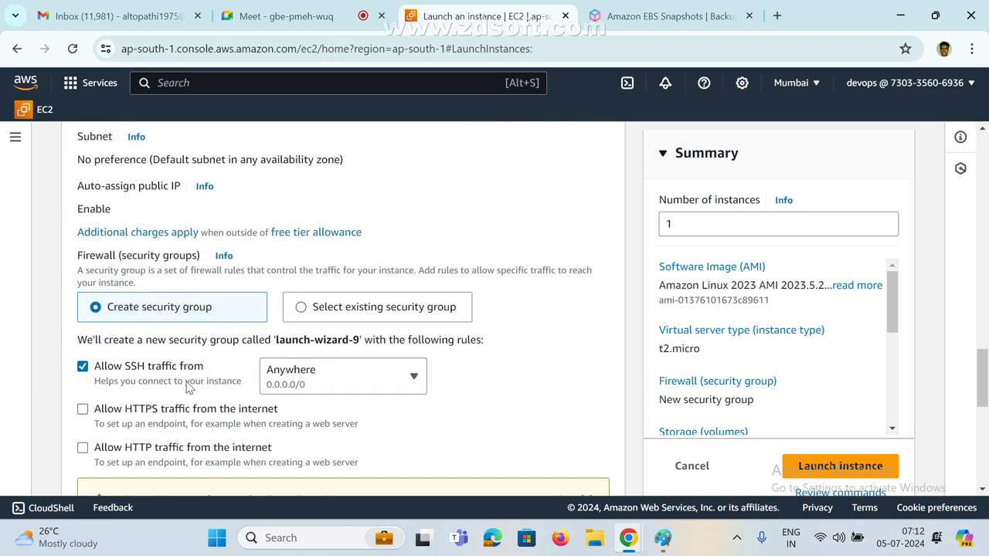
{"action": "scroll", "coordinate": [240, 394], "scroll_direction": "down", "scroll_amount": 2}
{"action": "scroll", "coordinate": [257, 423], "scroll_direction": "down", "scroll_amount": 2}
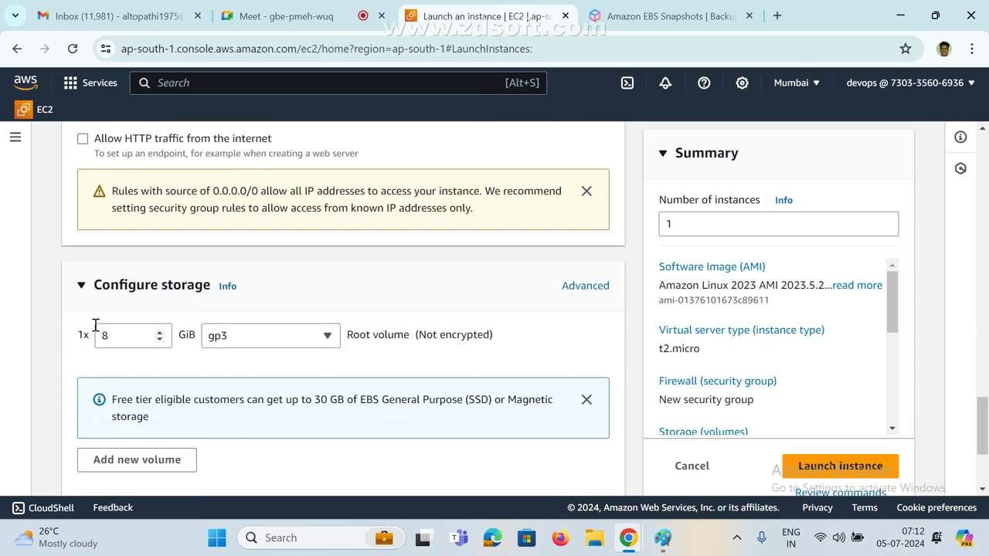
{"action": "scroll", "coordinate": [224, 353], "scroll_direction": "down", "scroll_amount": 3}
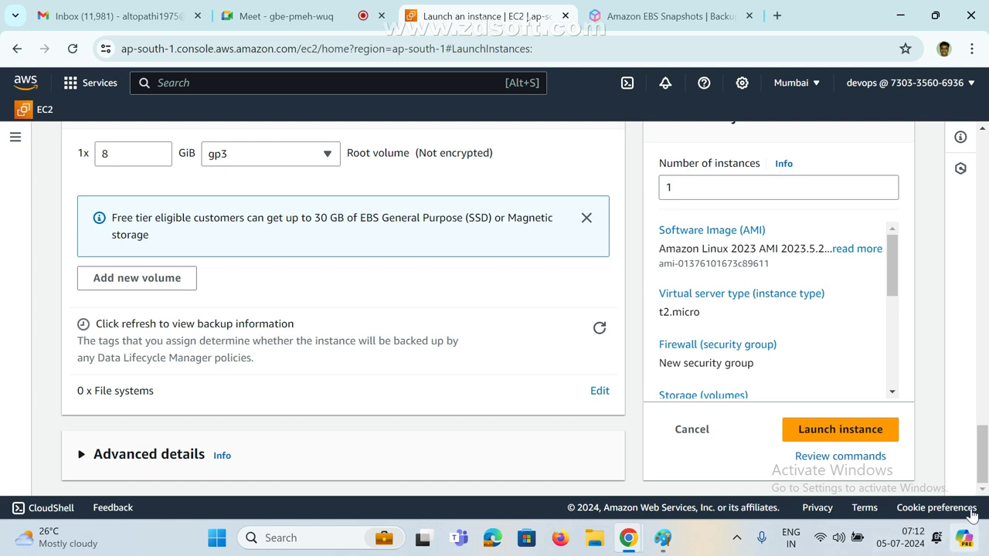
{"action": "left_click", "coordinate": [846, 441]}
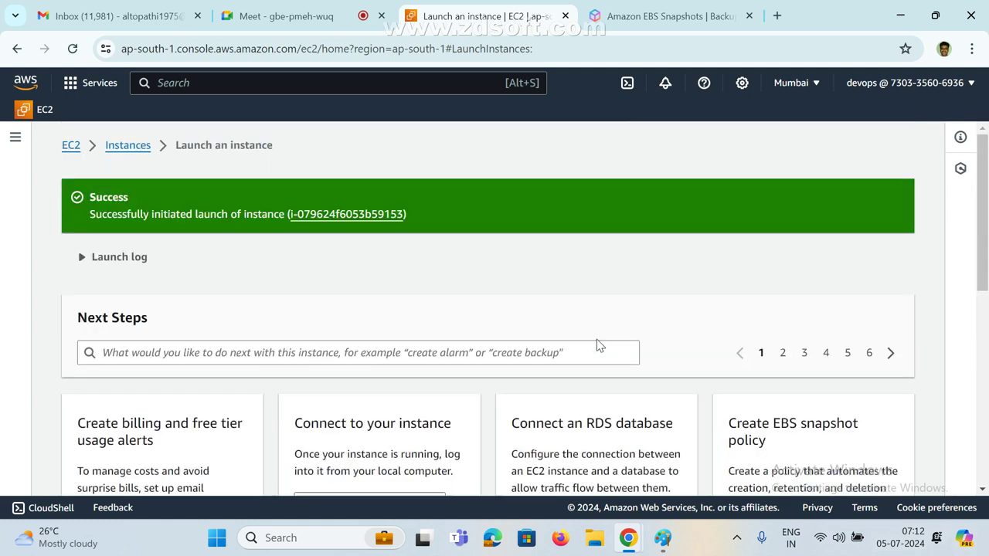
{"action": "left_click", "coordinate": [662, 538]}
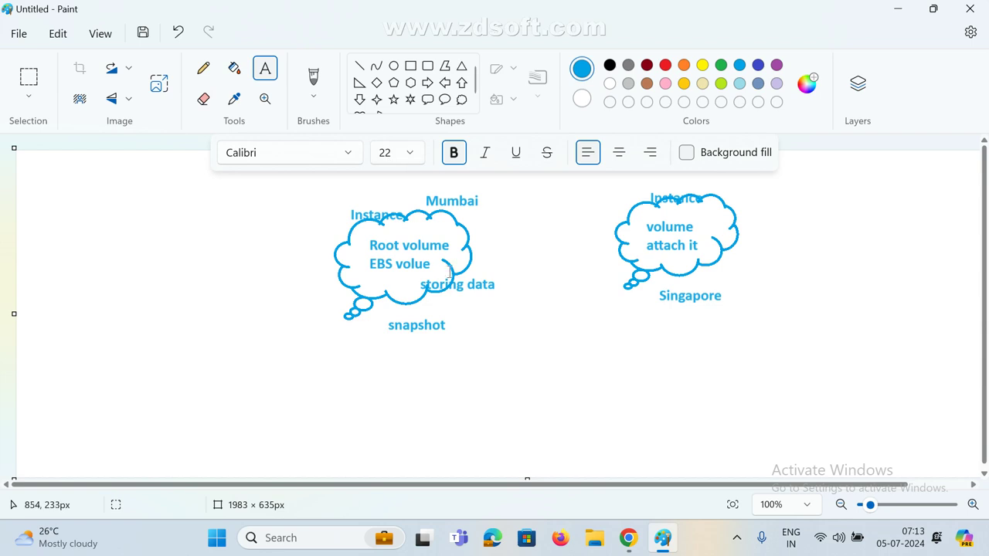
Step: Add the ':8GB' label beside Root volume in the Mumbai cloud and minimize Paint
{"action": "left_click_drag", "start_coordinate": [452, 236], "coordinate": [523, 254]}
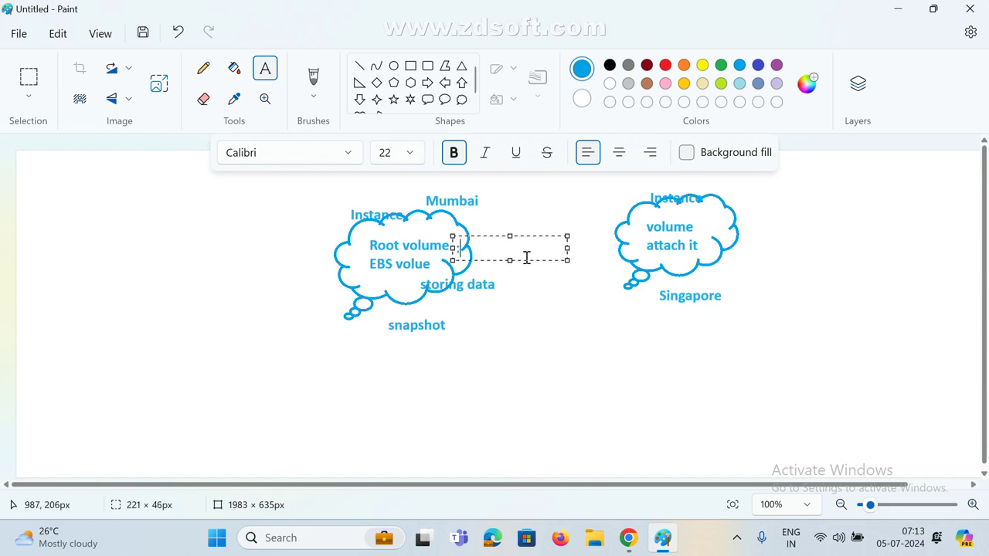
{"action": "left_click", "coordinate": [665, 65]}
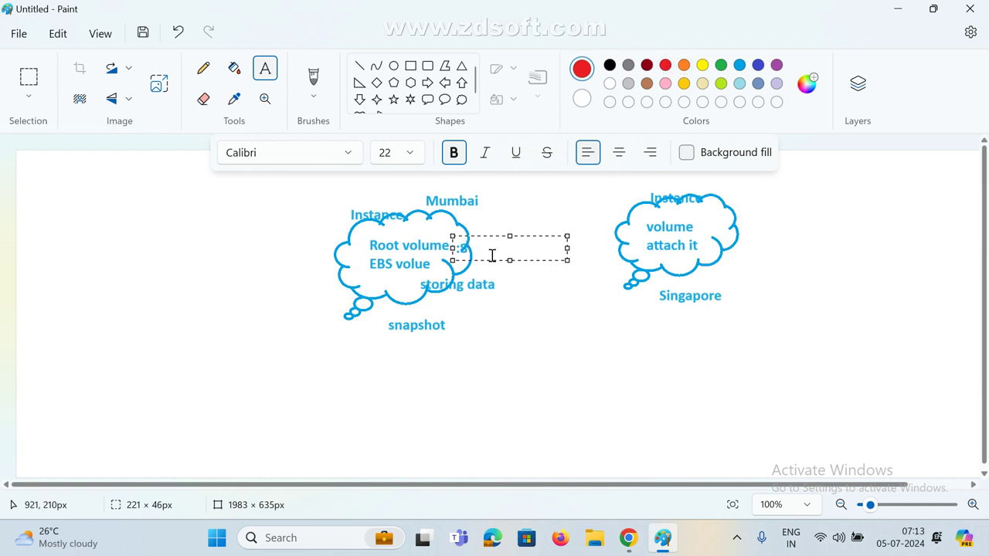
{"action": "left_click", "coordinate": [506, 302]}
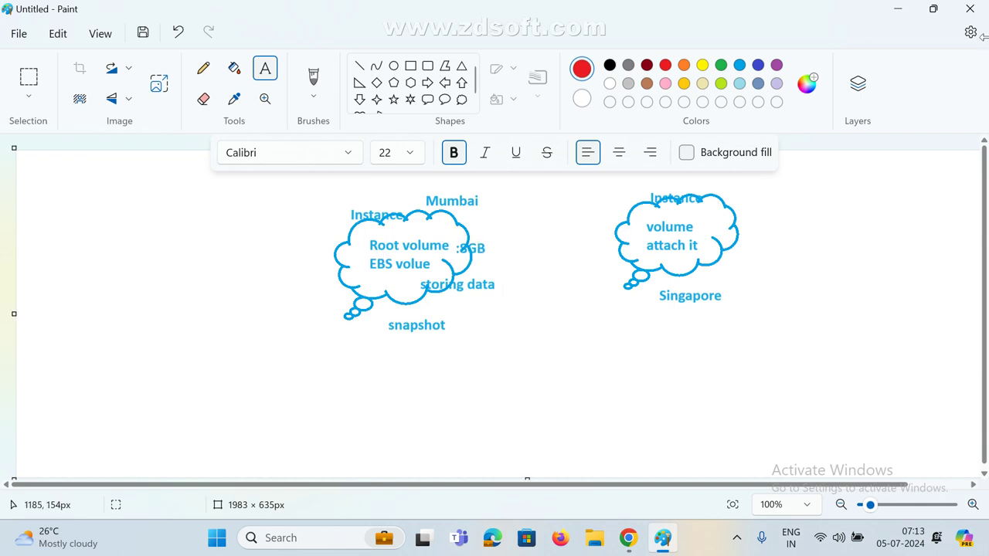
{"action": "left_click", "coordinate": [896, 9]}
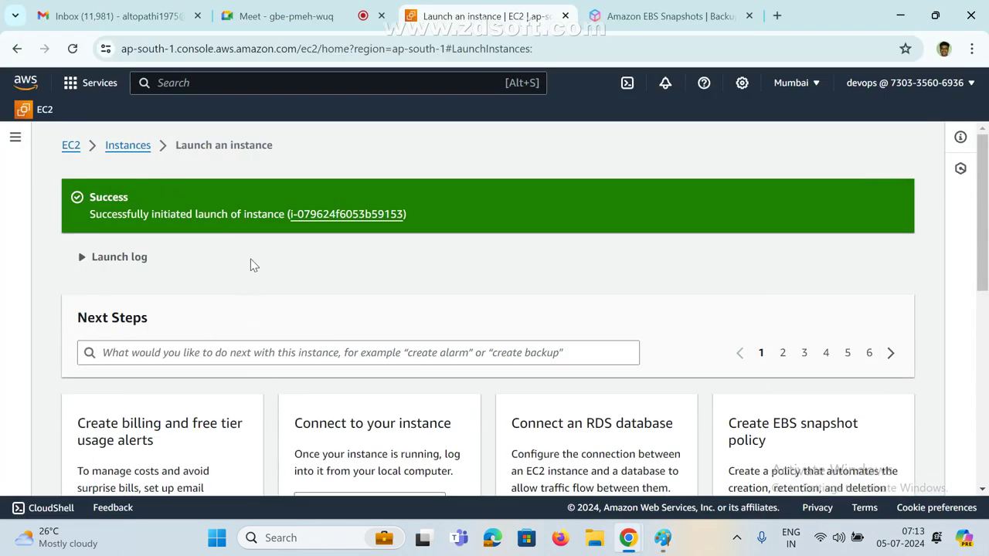
Step: Check the running snapshotIns instance and the volumes list, then open the Create volume form
{"action": "left_click", "coordinate": [125, 147]}
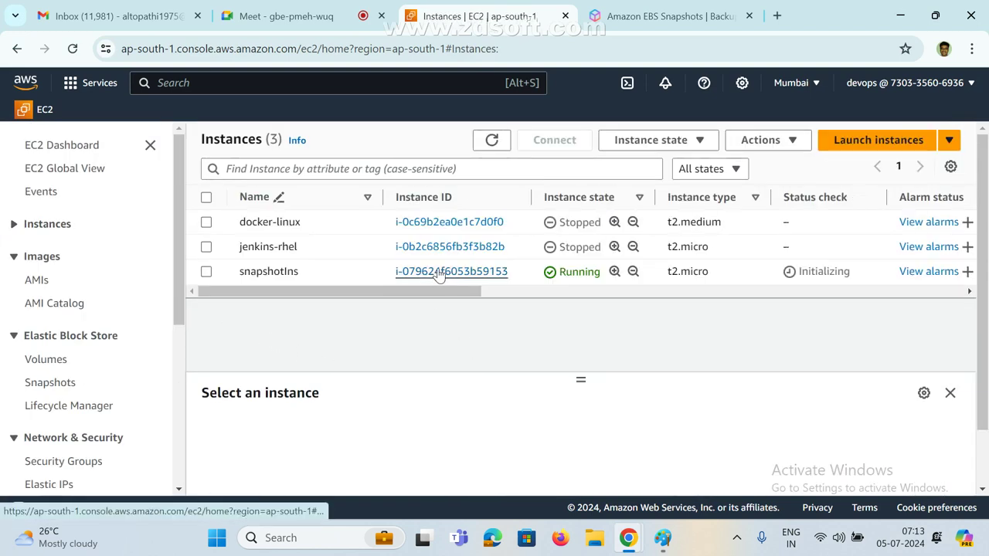
{"action": "left_click", "coordinate": [46, 360]}
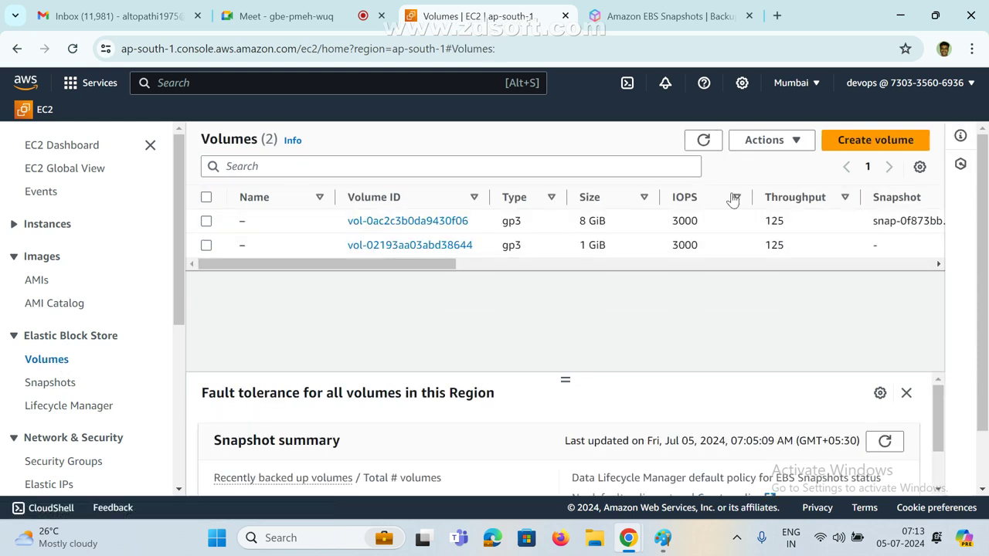
{"action": "left_click", "coordinate": [862, 150]}
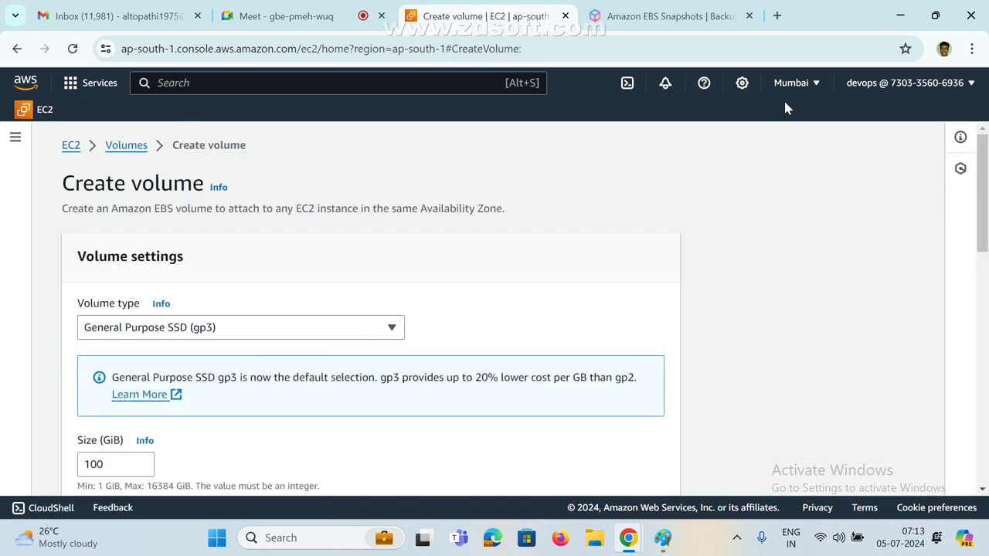
{"action": "left_click", "coordinate": [35, 109]}
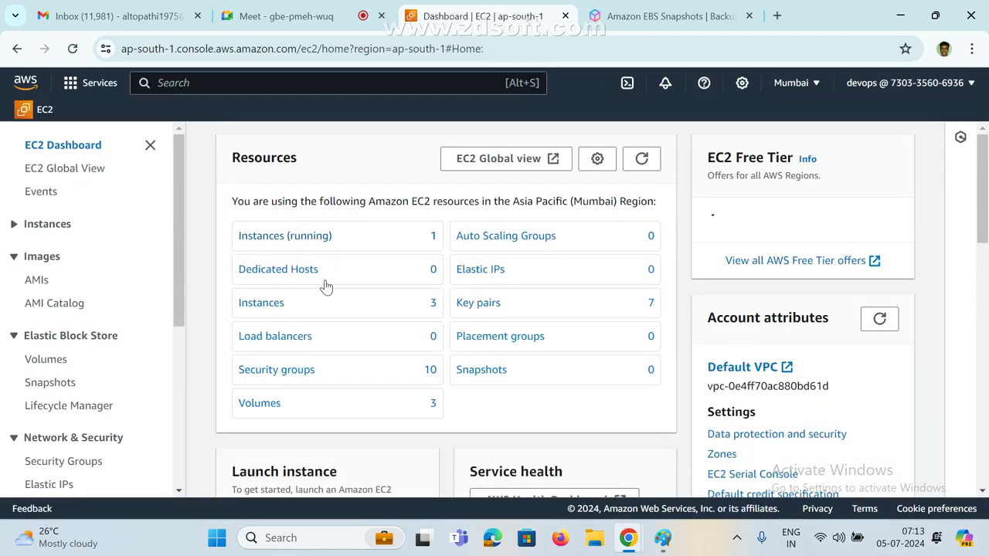
{"action": "left_click", "coordinate": [263, 244]}
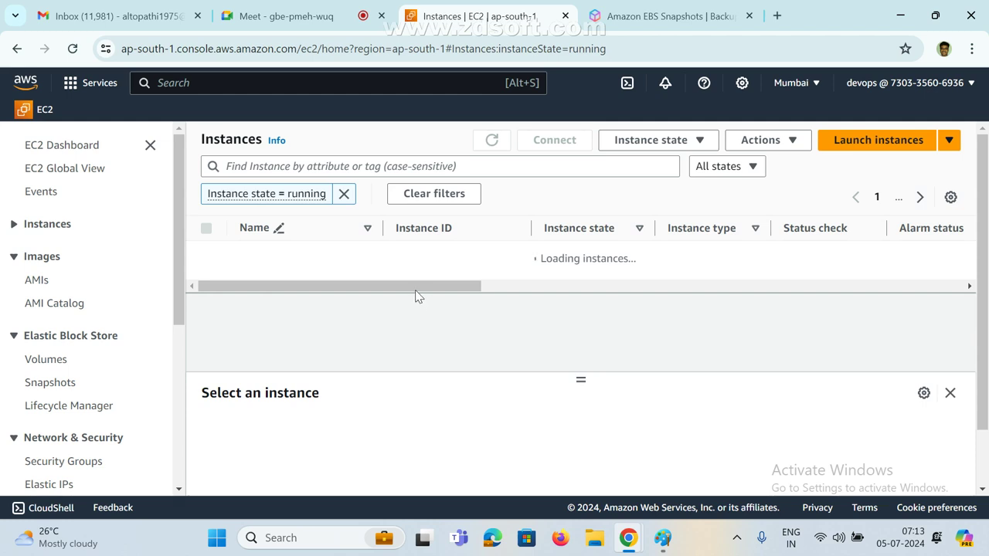
{"action": "left_click_drag", "start_coordinate": [423, 274], "coordinate": [456, 264]}
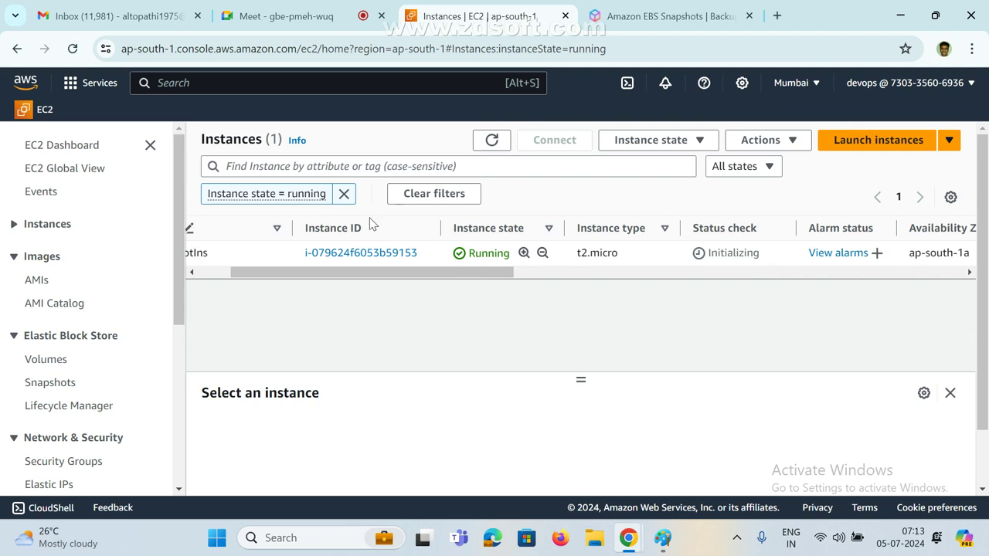
{"action": "left_click", "coordinate": [53, 362]}
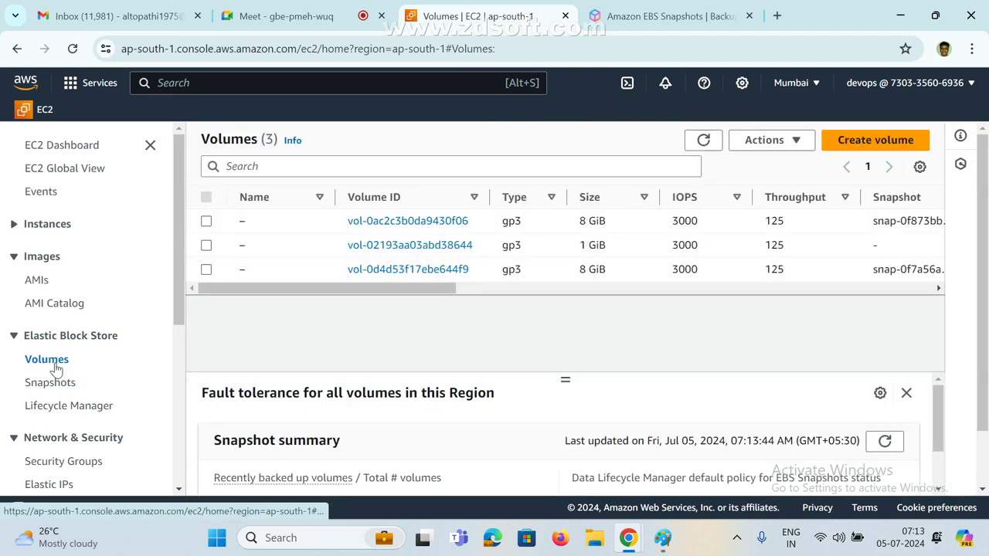
{"action": "left_click", "coordinate": [869, 150]}
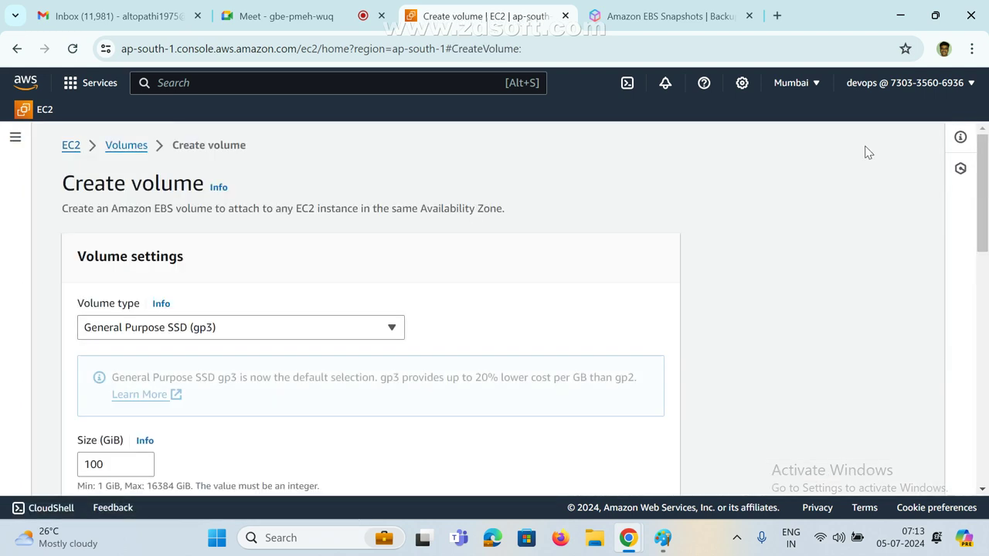
Step: Create a 4 GiB gp3 volume in ap-south-1a
{"action": "scroll", "coordinate": [339, 351], "scroll_direction": "down", "scroll_amount": 2}
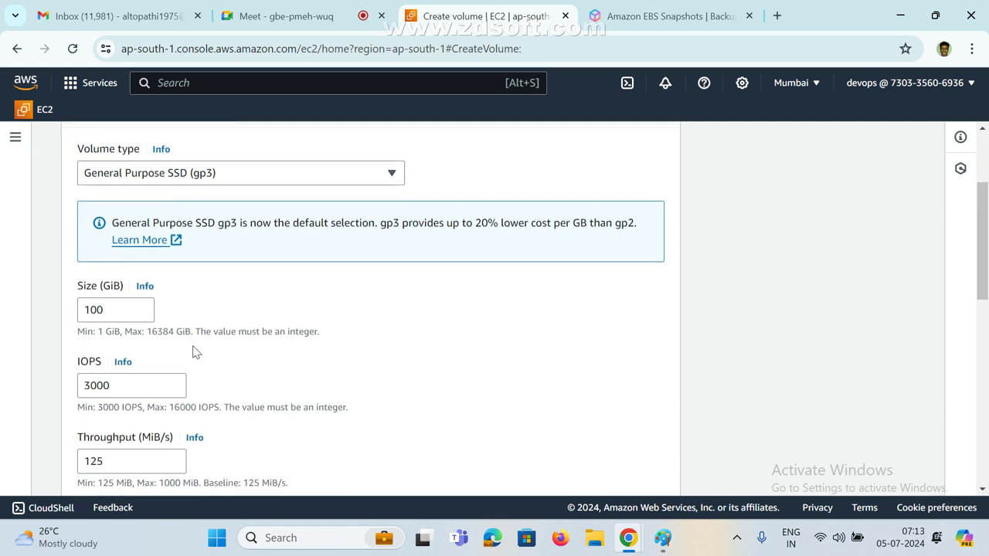
{"action": "left_click_drag", "start_coordinate": [119, 309], "coordinate": [45, 309]}
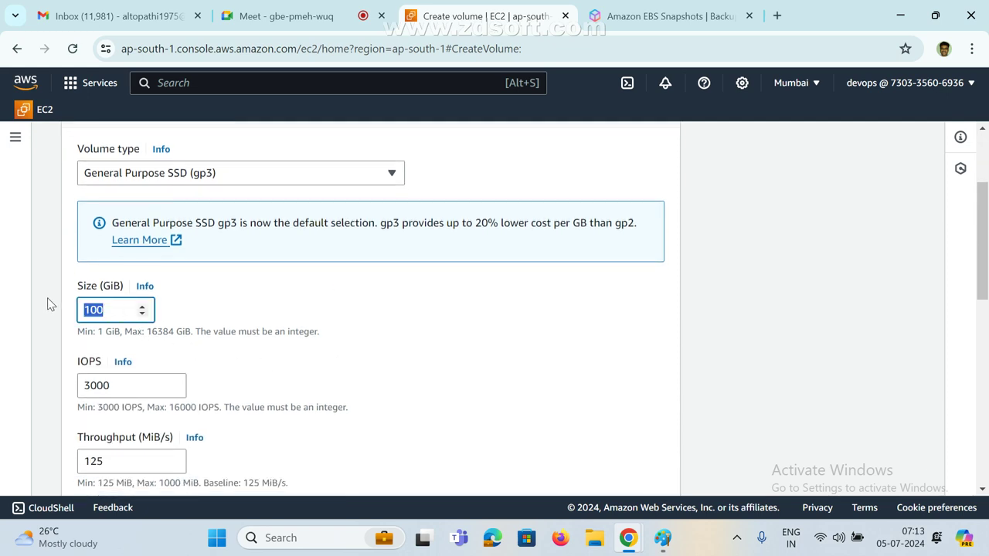
{"action": "type", "text": "4"}
{"action": "left_click", "coordinate": [312, 321]}
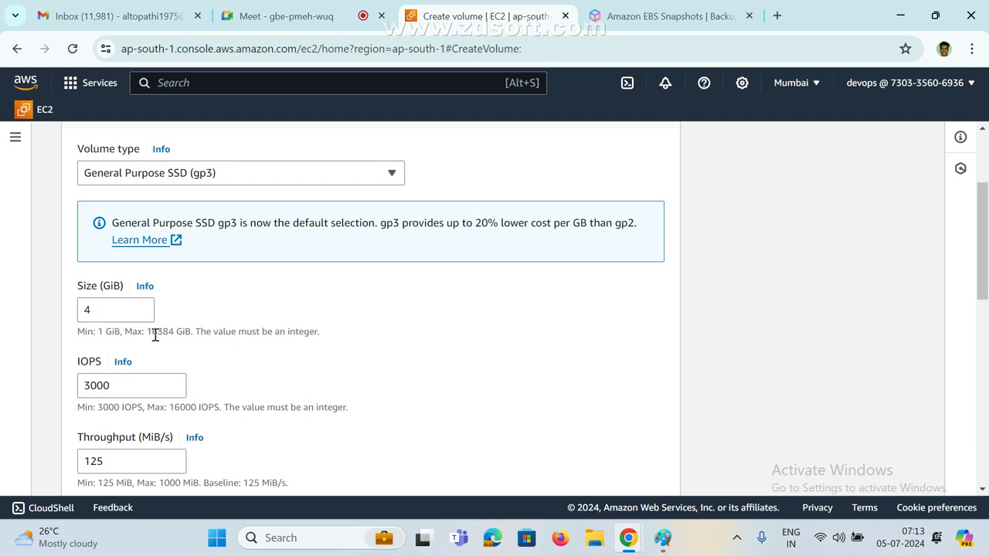
{"action": "scroll", "coordinate": [390, 375], "scroll_direction": "down", "scroll_amount": 3}
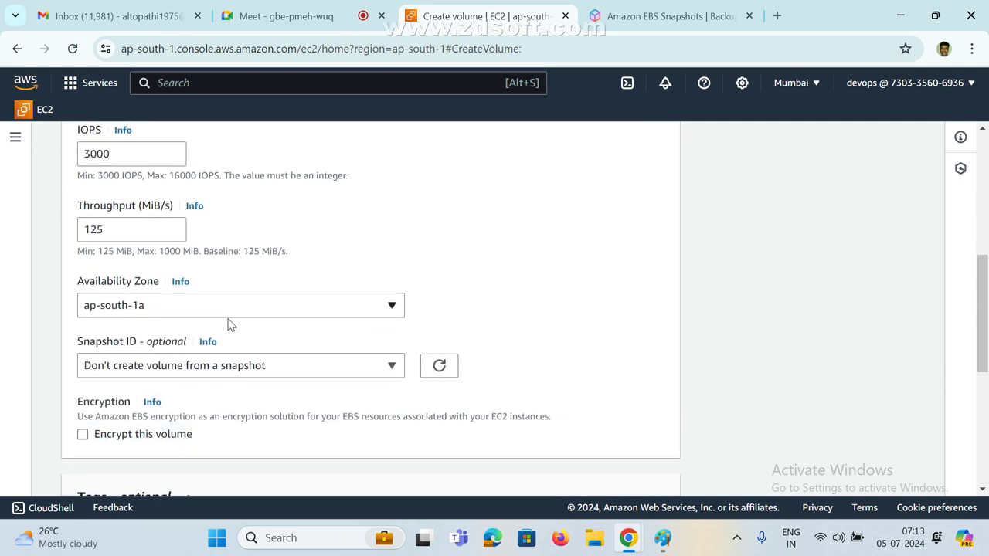
{"action": "scroll", "coordinate": [183, 353], "scroll_direction": "down", "scroll_amount": 2}
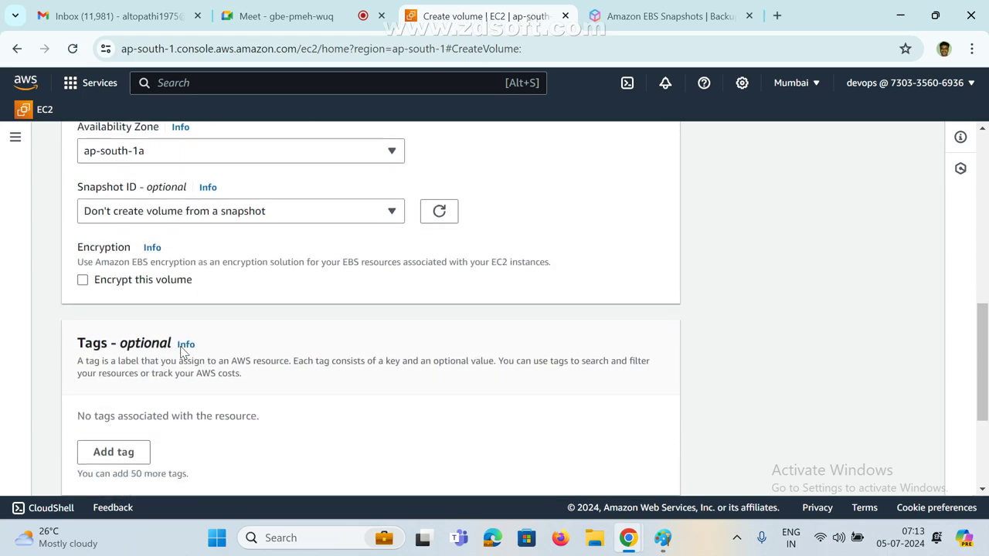
{"action": "scroll", "coordinate": [186, 349], "scroll_direction": "down", "scroll_amount": 3}
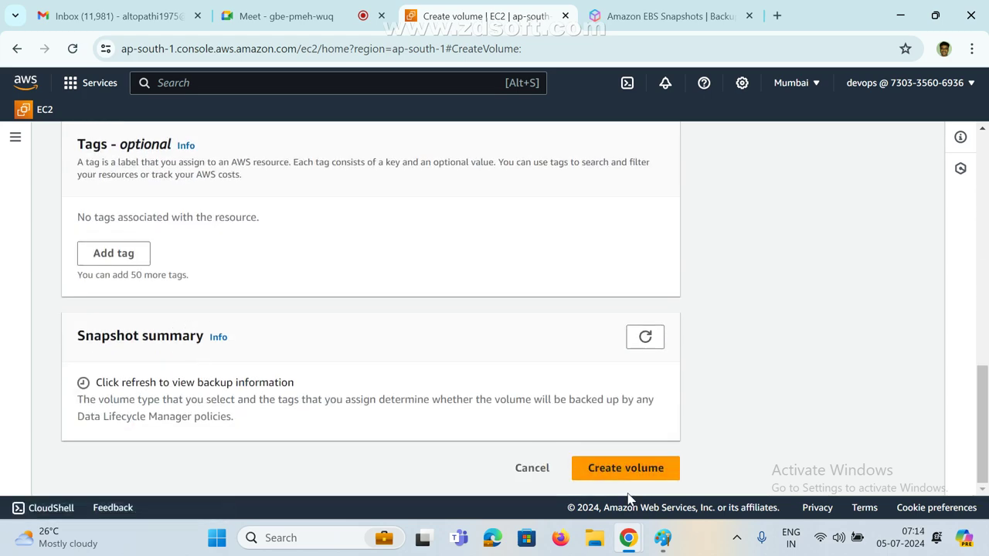
{"action": "left_click", "coordinate": [628, 469]}
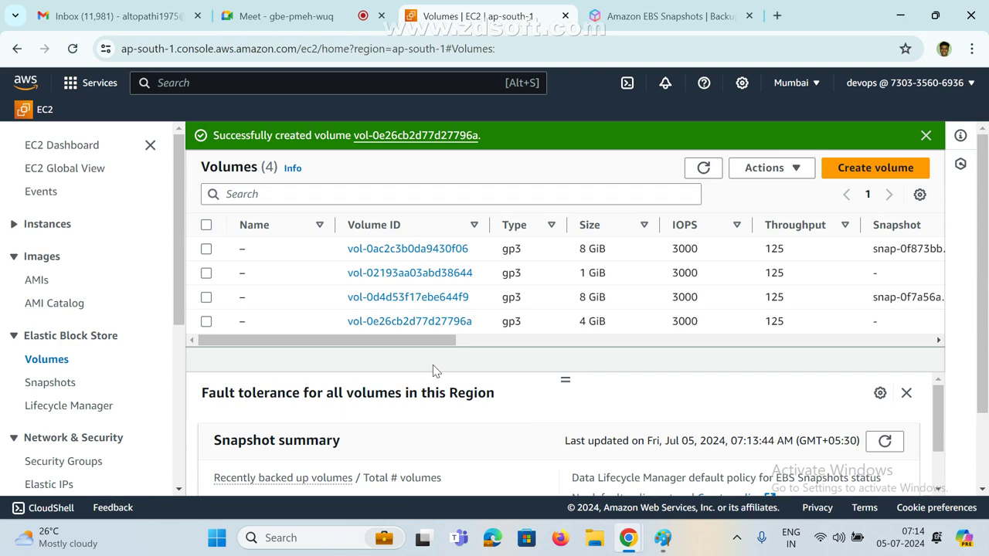
Step: Name the new volume myvol
{"action": "left_click", "coordinate": [256, 321]}
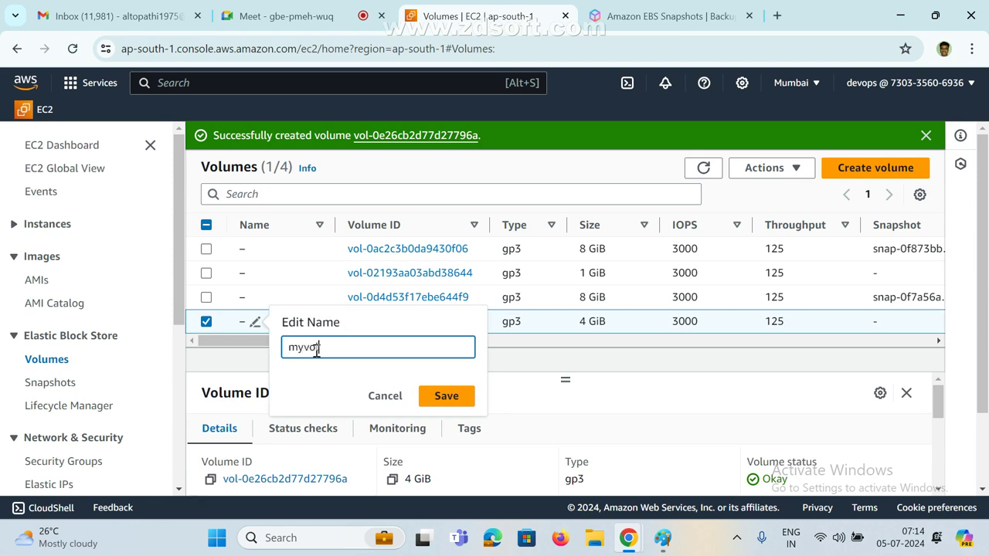
{"action": "left_click", "coordinate": [445, 396]}
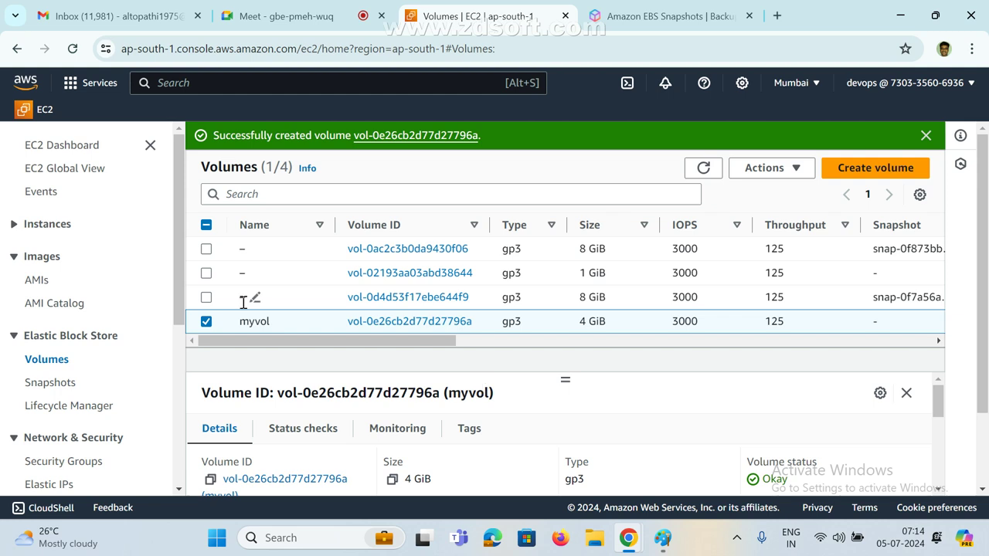
{"action": "left_click_drag", "start_coordinate": [431, 340], "coordinate": [630, 354]}
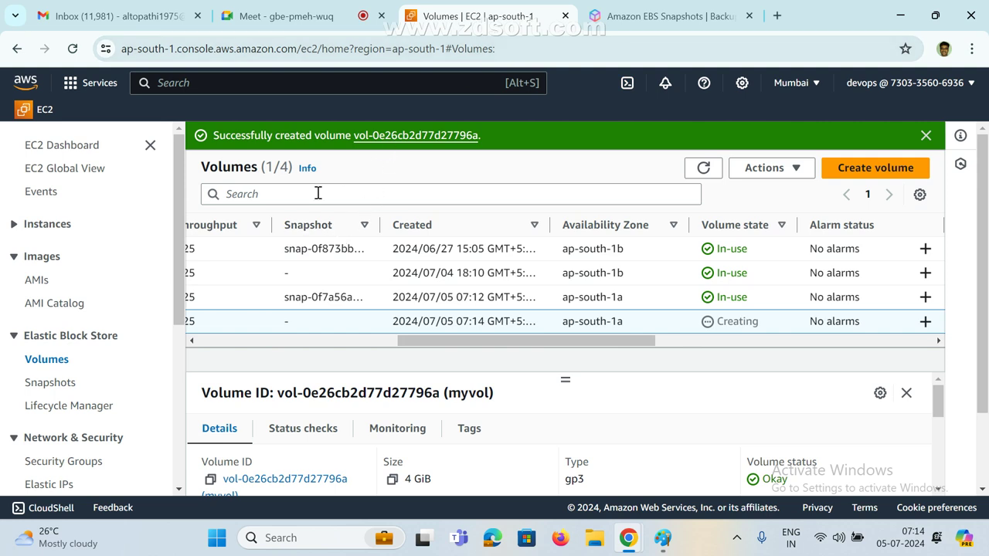
Step: Open the EC2 console in a new tab and bring up the snapshotIns instance details
{"action": "right_click", "coordinate": [45, 109]}
{"action": "left_click", "coordinate": [81, 124]}
{"action": "left_click", "coordinate": [572, 15]}
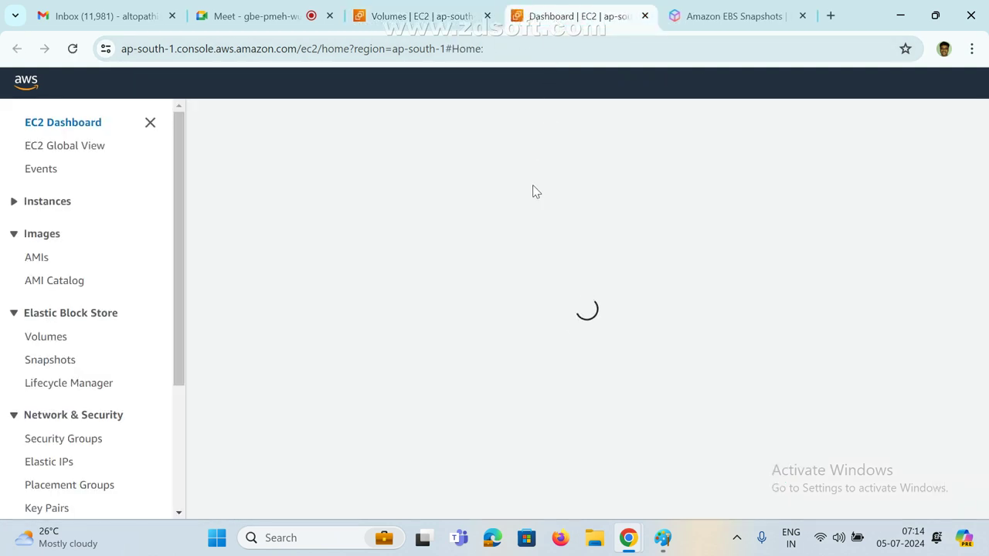
{"action": "left_click", "coordinate": [292, 237]}
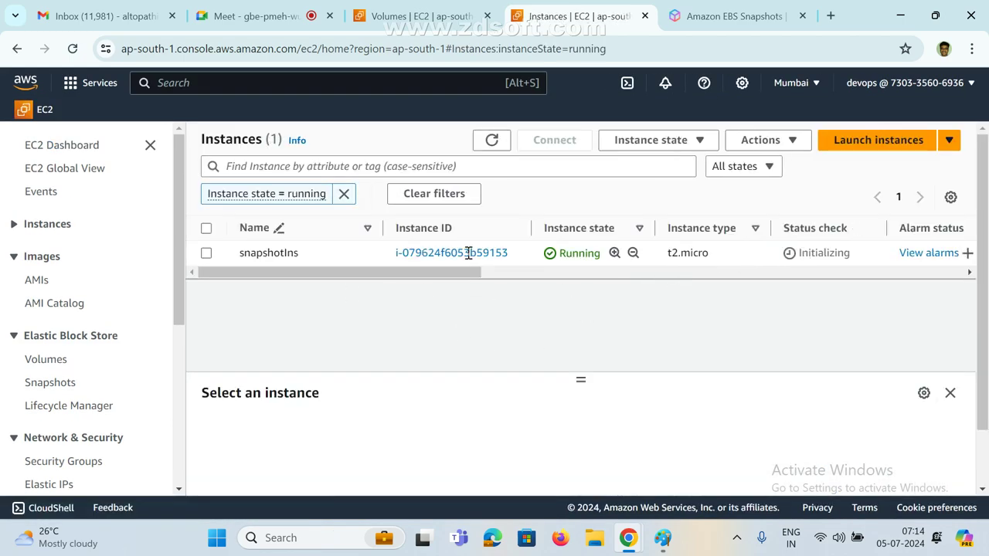
{"action": "left_click", "coordinate": [73, 49]}
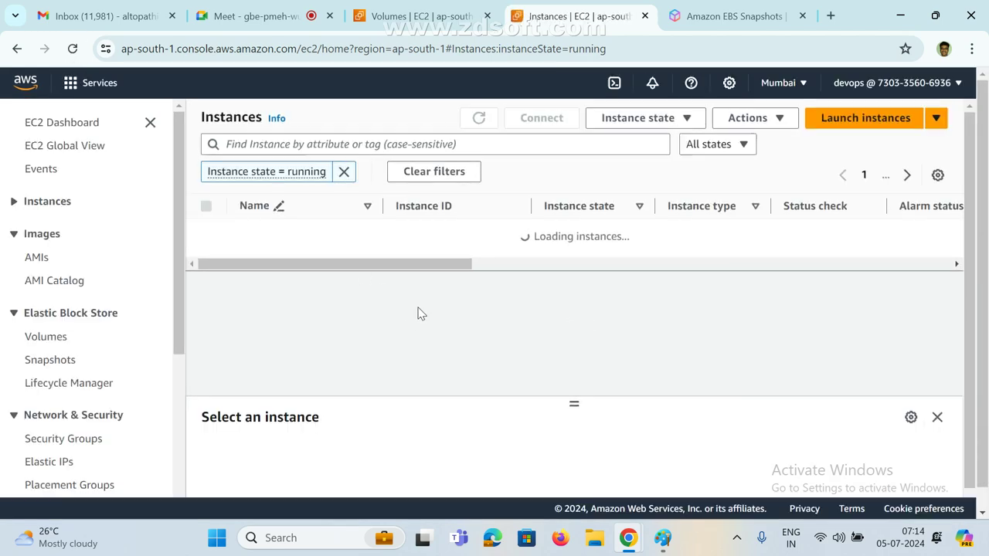
{"action": "left_click", "coordinate": [479, 254]}
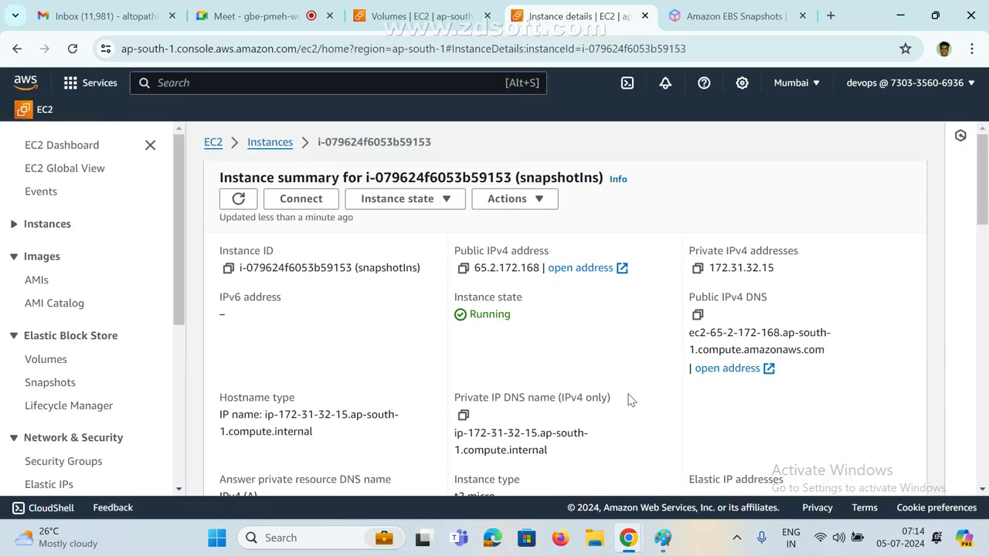
Step: Confirm snapshotIns storage shows only the 8 GiB root volume /dev/xvda, then return to Volumes
{"action": "scroll", "coordinate": [629, 399], "scroll_direction": "down", "scroll_amount": 12}
{"action": "scroll", "coordinate": [653, 396], "scroll_direction": "up", "scroll_amount": 3}
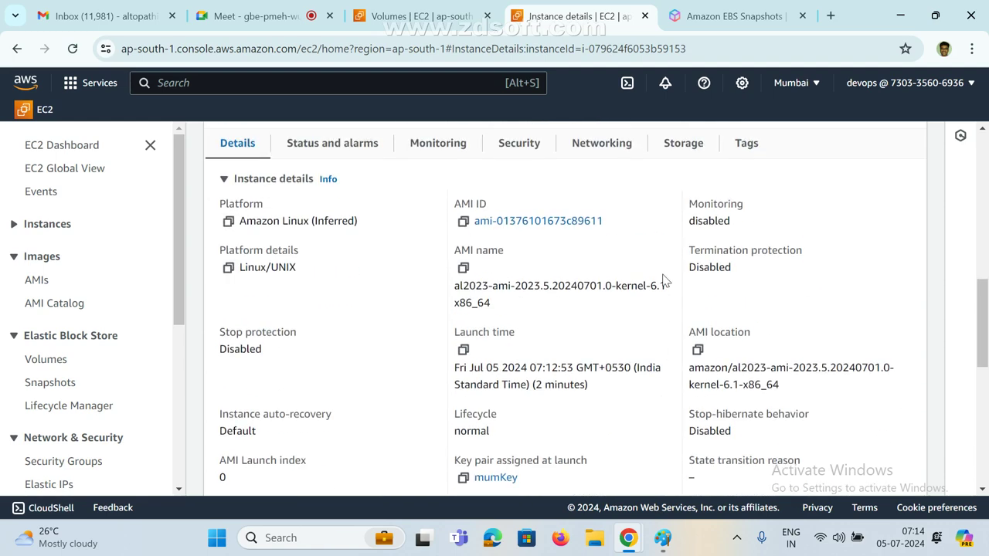
{"action": "left_click", "coordinate": [683, 143]}
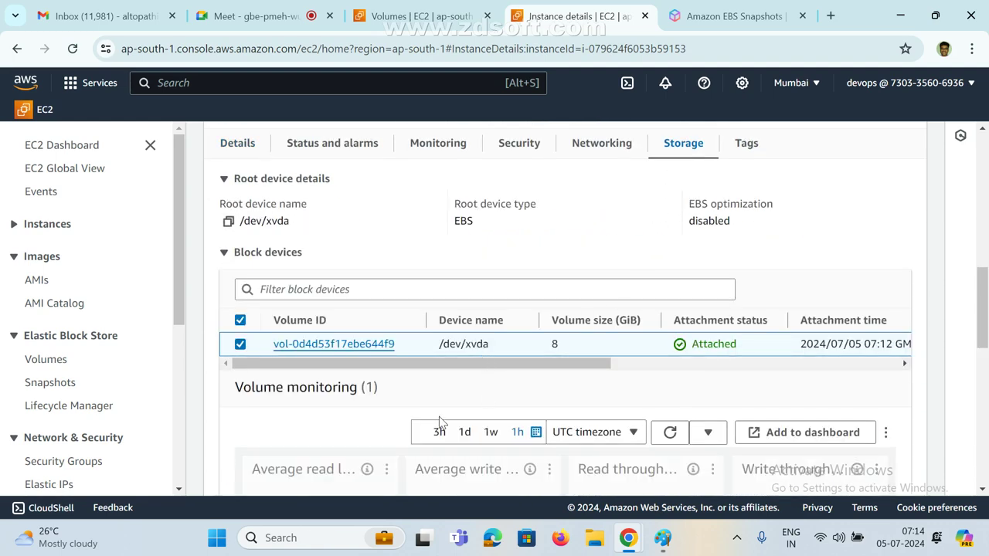
{"action": "scroll", "coordinate": [444, 425], "scroll_direction": "down", "scroll_amount": 1}
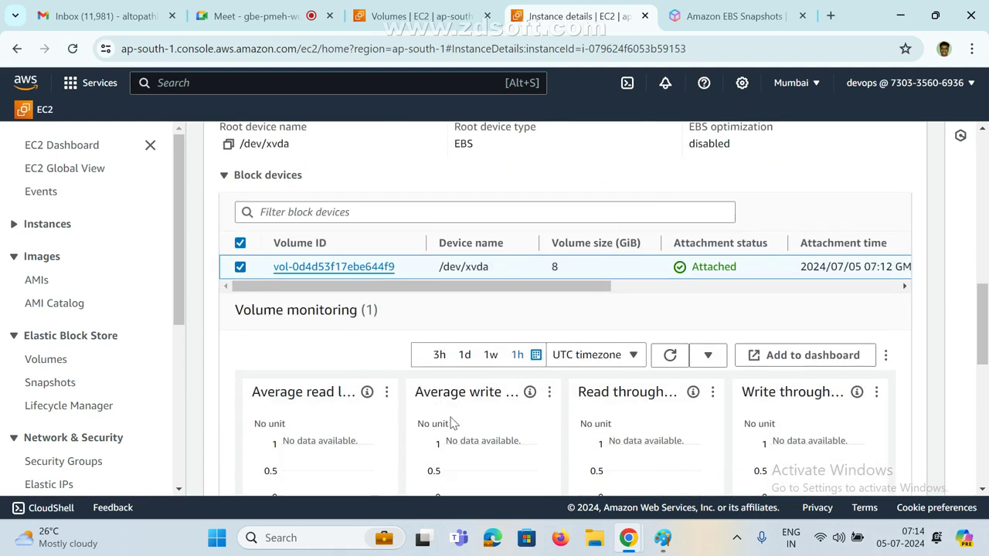
{"action": "left_click", "coordinate": [240, 268]}
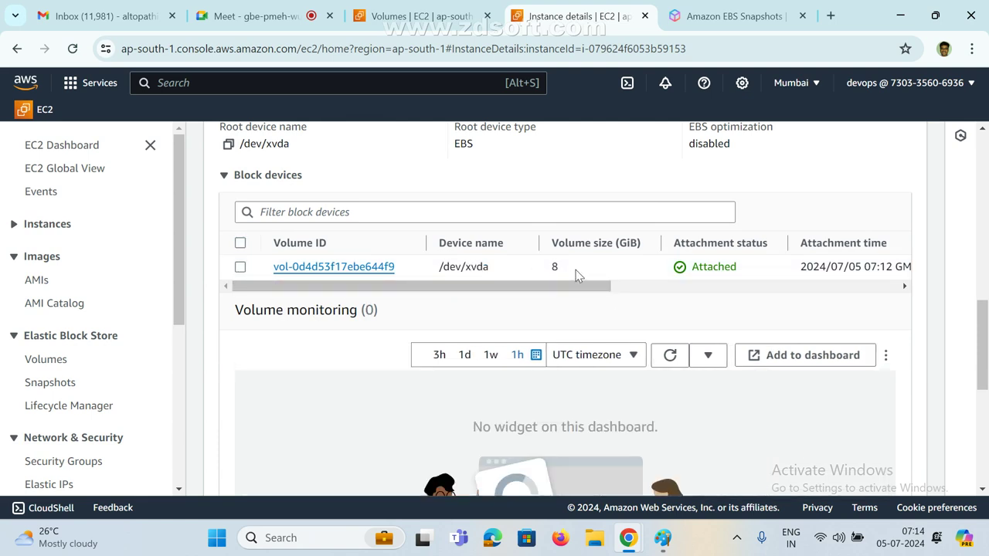
{"action": "scroll", "coordinate": [563, 363], "scroll_direction": "up", "scroll_amount": 8}
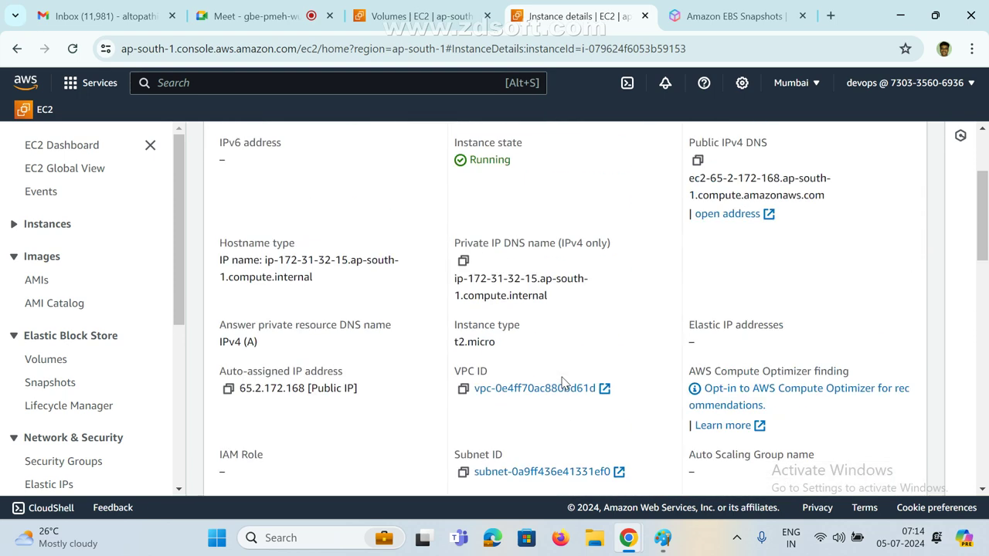
{"action": "left_click", "coordinate": [436, 21]}
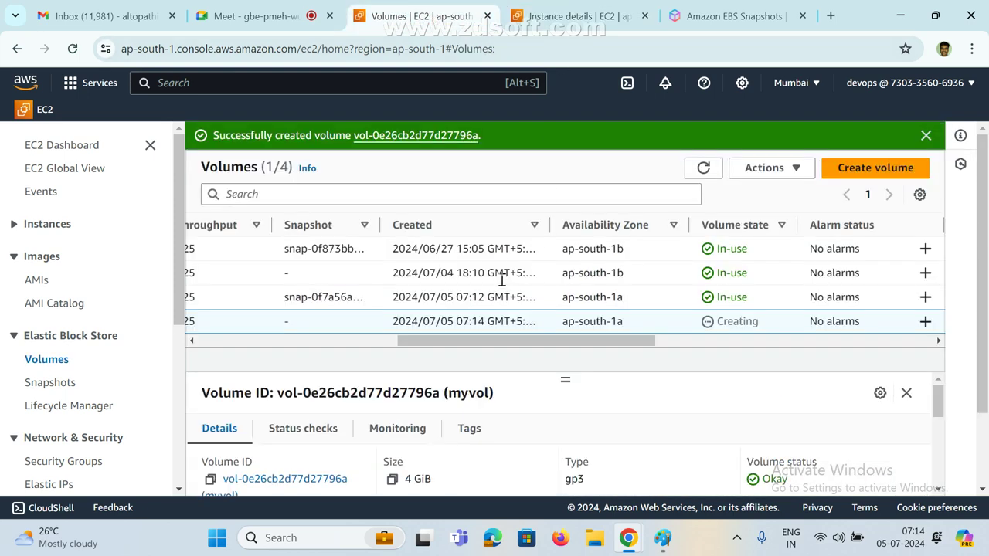
Step: Refresh the volumes list, select myvol and start attaching it to an instance
{"action": "left_click_drag", "start_coordinate": [572, 340], "coordinate": [474, 342]}
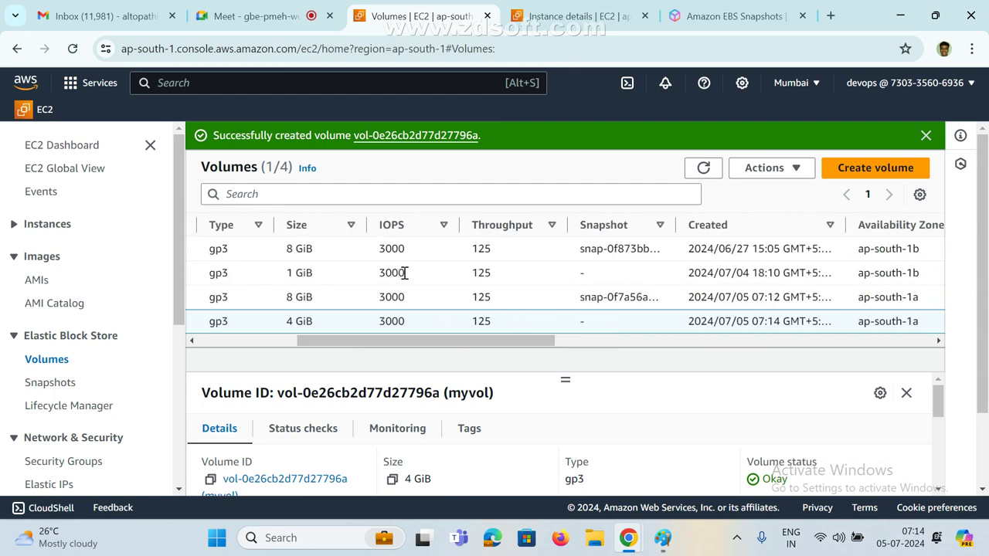
{"action": "left_click", "coordinate": [73, 48]}
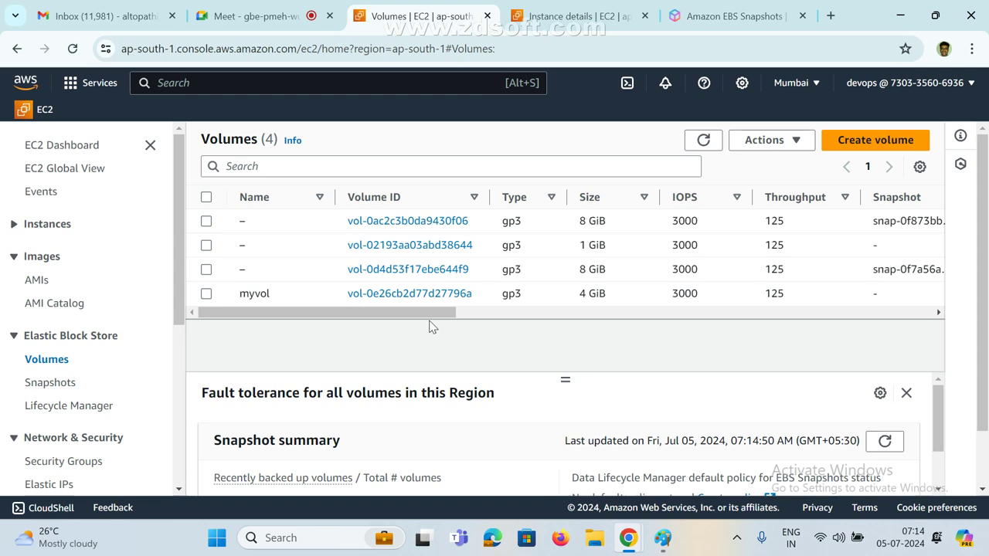
{"action": "left_click_drag", "start_coordinate": [462, 316], "coordinate": [553, 334]}
{"action": "left_click_drag", "start_coordinate": [455, 337], "coordinate": [225, 302]}
{"action": "left_click", "coordinate": [207, 295]}
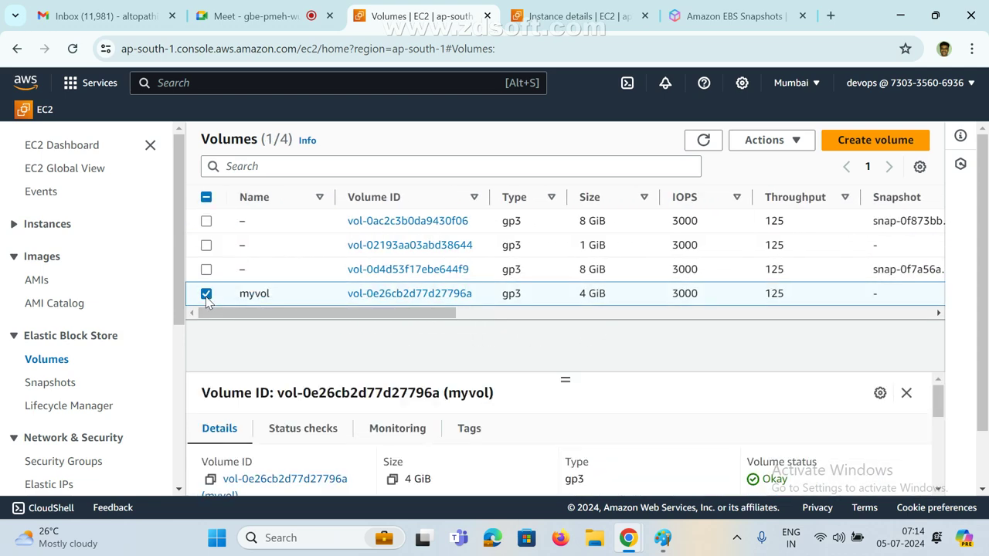
{"action": "left_click", "coordinate": [807, 147]}
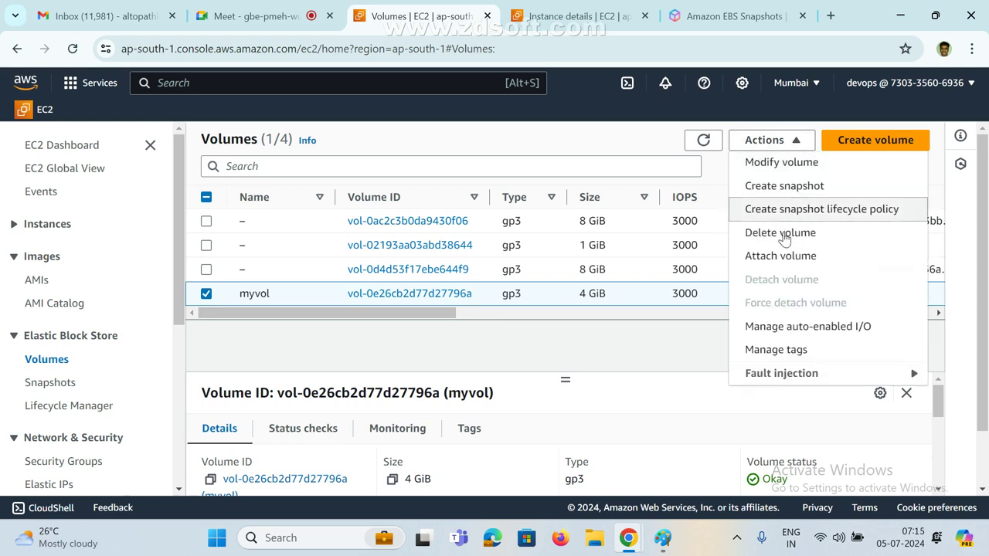
{"action": "left_click", "coordinate": [777, 257]}
Step: Choose the snapshotIns instance i-079624f6053b59153 as the attachment target
{"action": "scroll", "coordinate": [293, 370], "scroll_direction": "down", "scroll_amount": 3}
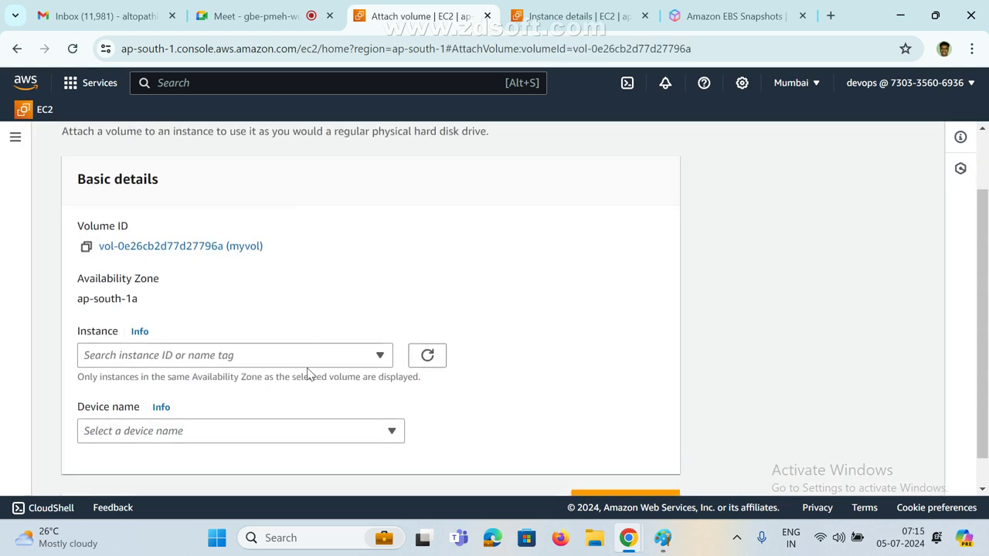
{"action": "left_click", "coordinate": [389, 331]}
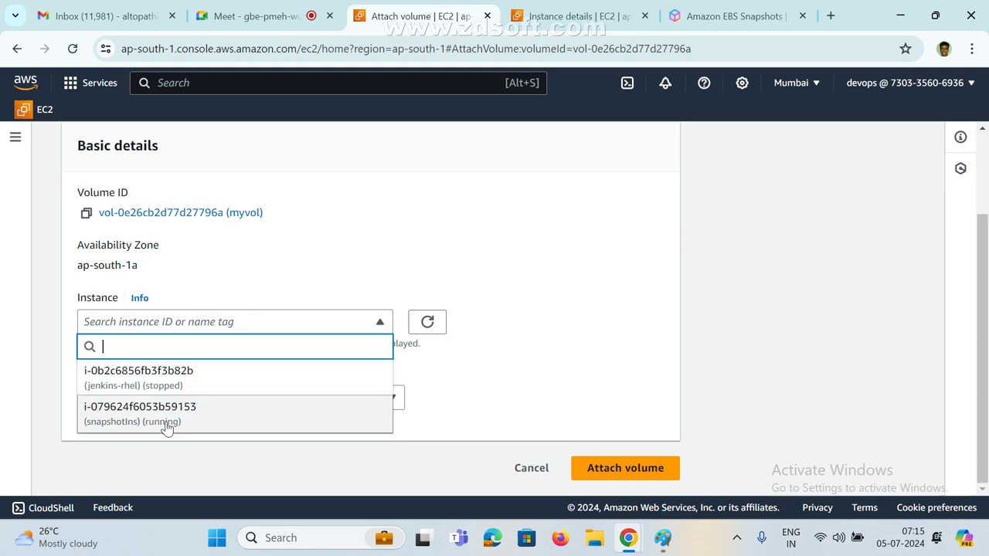
{"action": "left_click", "coordinate": [615, 16]}
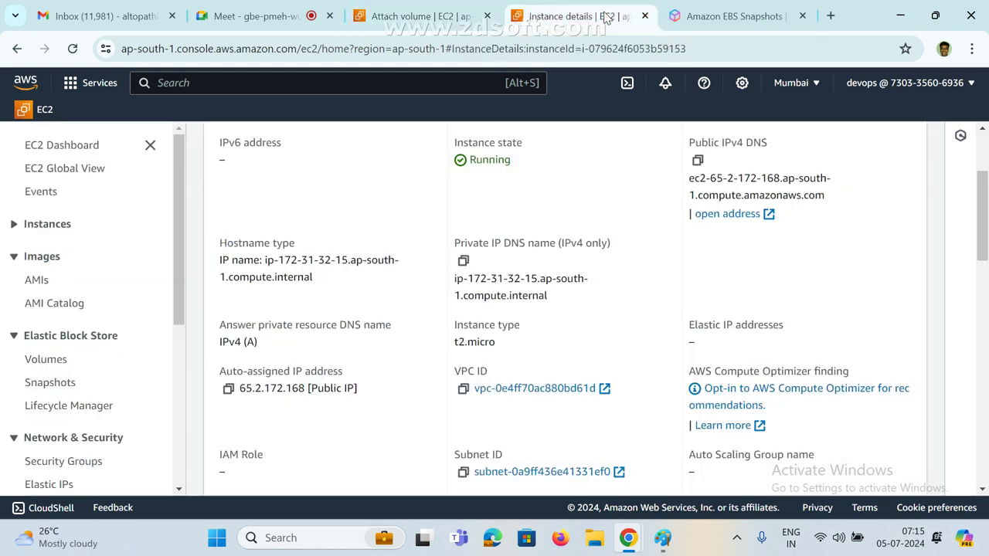
{"action": "scroll", "coordinate": [516, 324], "scroll_direction": "up", "scroll_amount": 2}
{"action": "scroll", "coordinate": [518, 320], "scroll_direction": "up", "scroll_amount": 1}
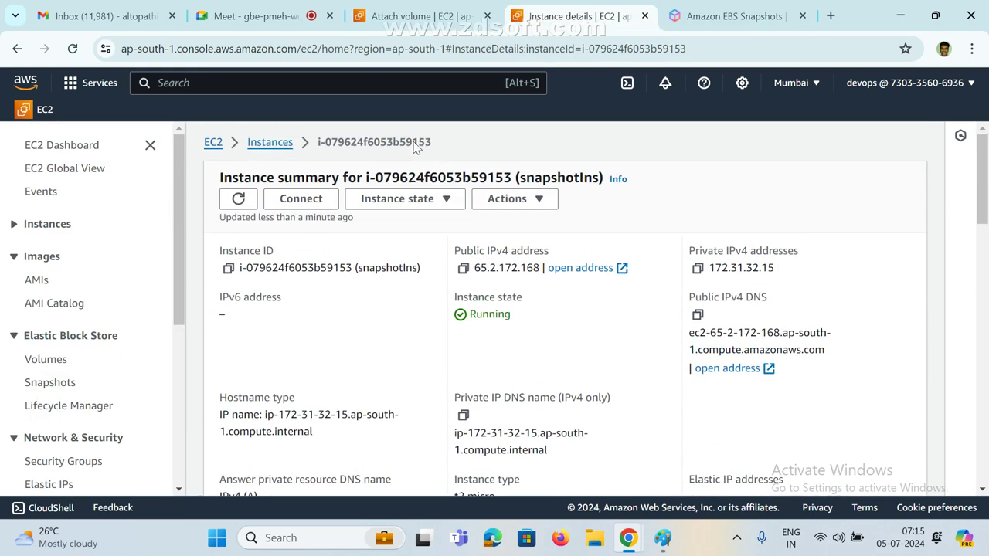
{"action": "left_click", "coordinate": [421, 15]}
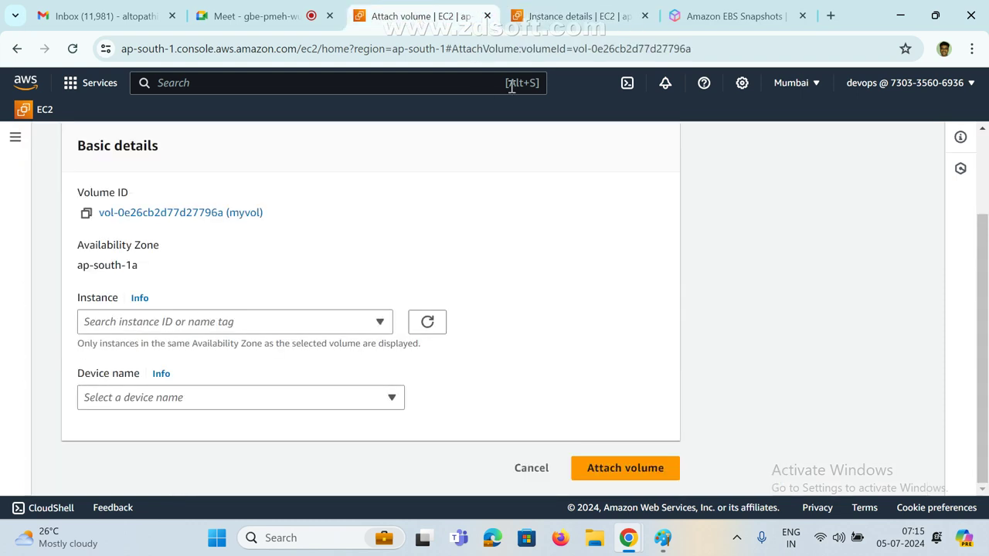
{"action": "left_click", "coordinate": [222, 328]}
{"action": "left_click", "coordinate": [198, 410]}
Step: Set the device name to /dev/xvdbf and attach the volume
{"action": "scroll", "coordinate": [302, 413], "scroll_direction": "down", "scroll_amount": 2}
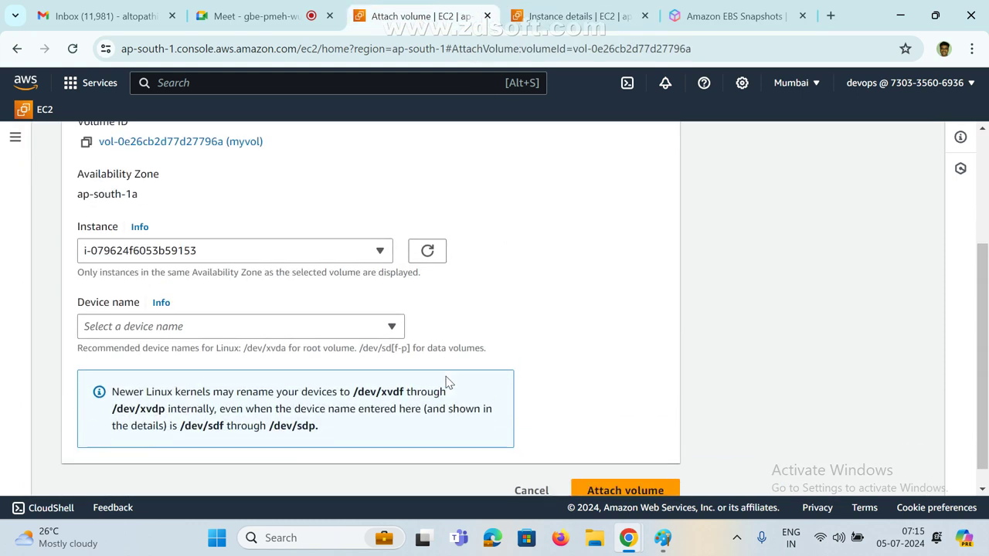
{"action": "left_click", "coordinate": [390, 305]}
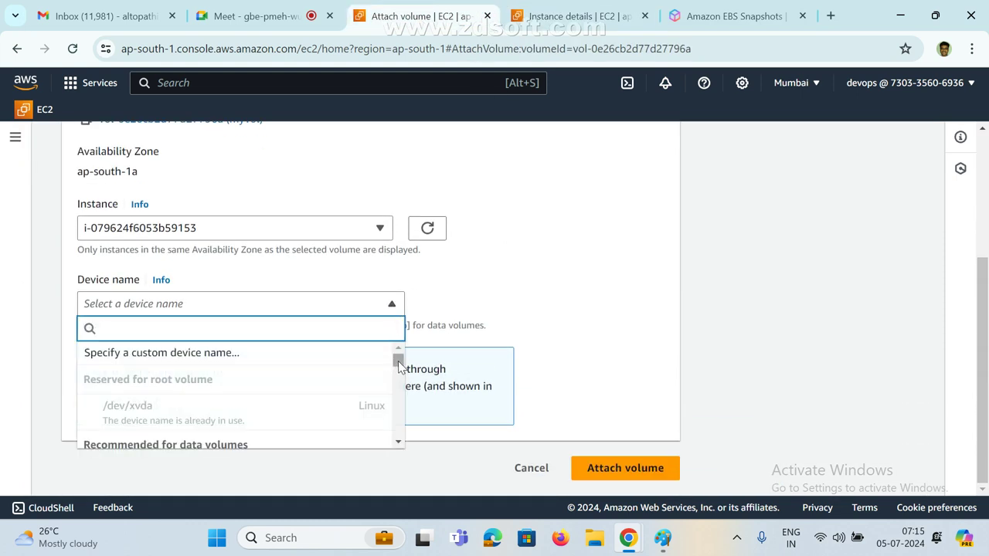
{"action": "left_click_drag", "start_coordinate": [399, 357], "coordinate": [407, 376]}
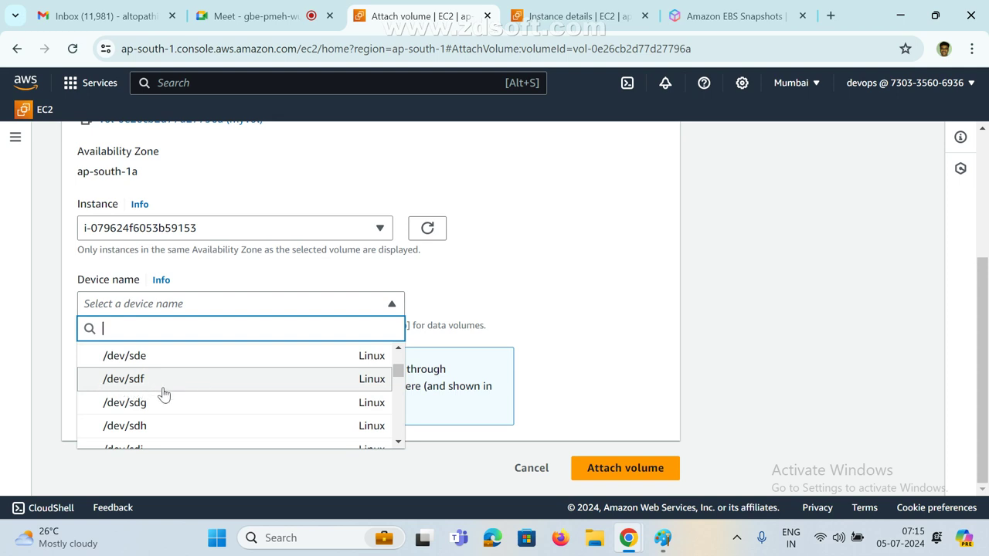
{"action": "scroll", "coordinate": [190, 402], "scroll_direction": "down", "scroll_amount": 6}
{"action": "scroll", "coordinate": [193, 401], "scroll_direction": "down", "scroll_amount": 2}
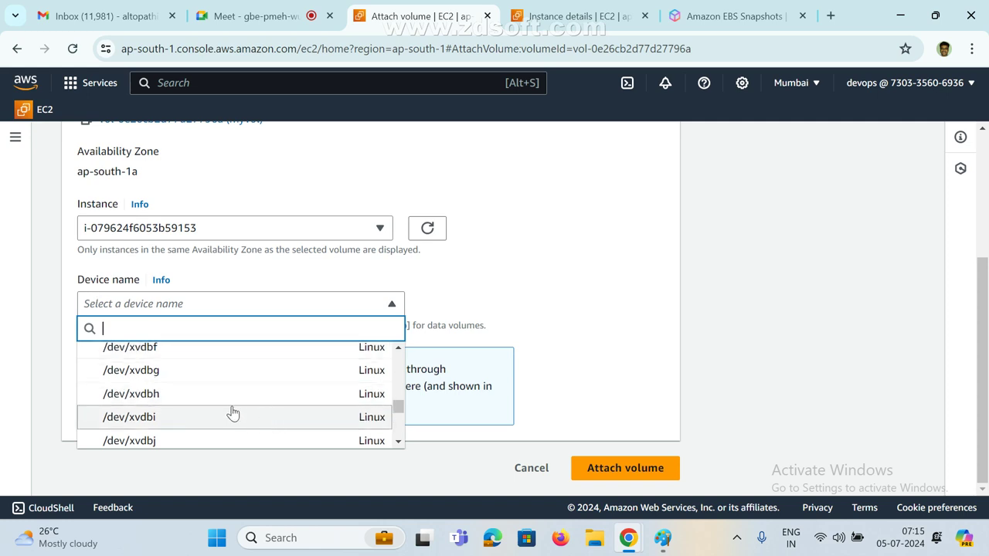
{"action": "left_click", "coordinate": [171, 349]}
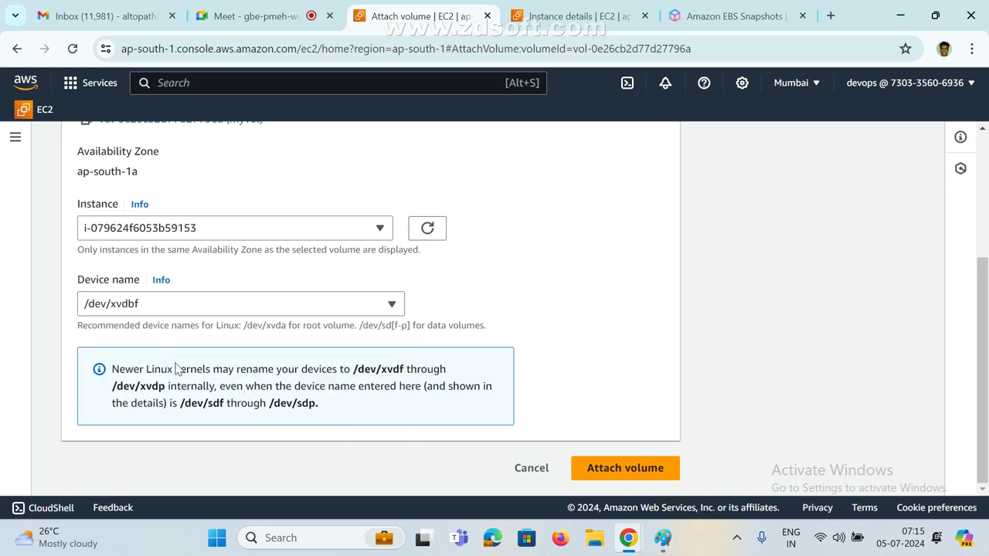
{"action": "left_click", "coordinate": [599, 460]}
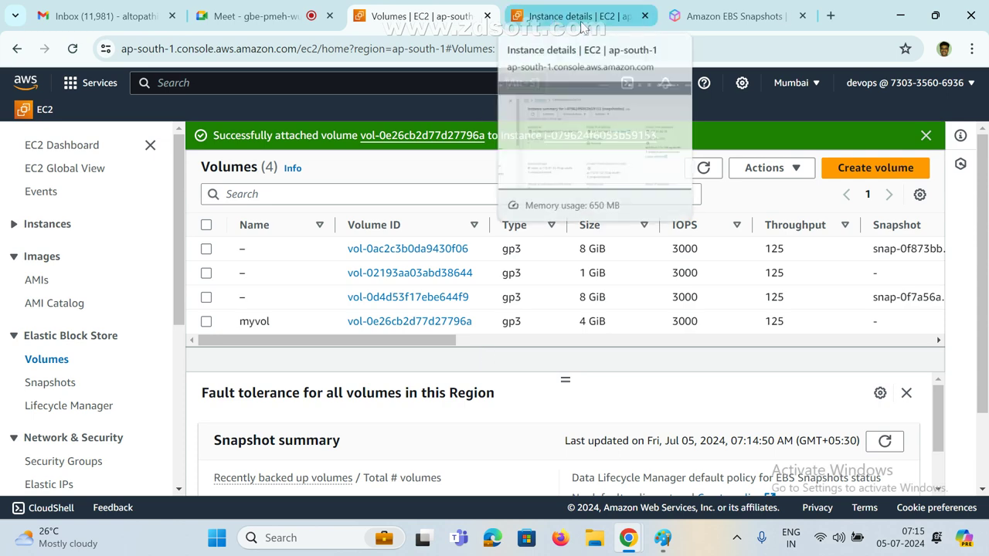
Step: Open the snapshotIns instance details from the instances list
{"action": "left_click", "coordinate": [610, 10]}
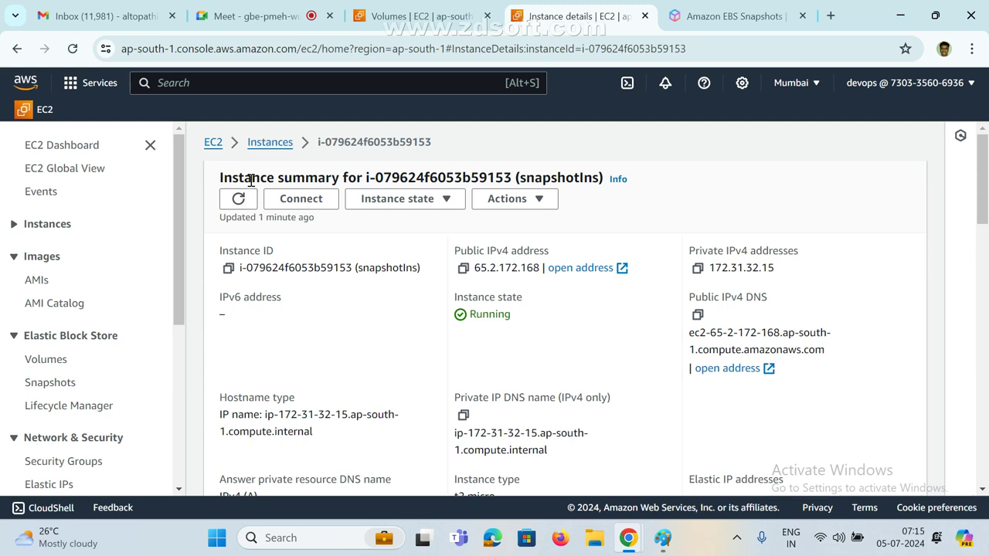
{"action": "left_click", "coordinate": [270, 147]}
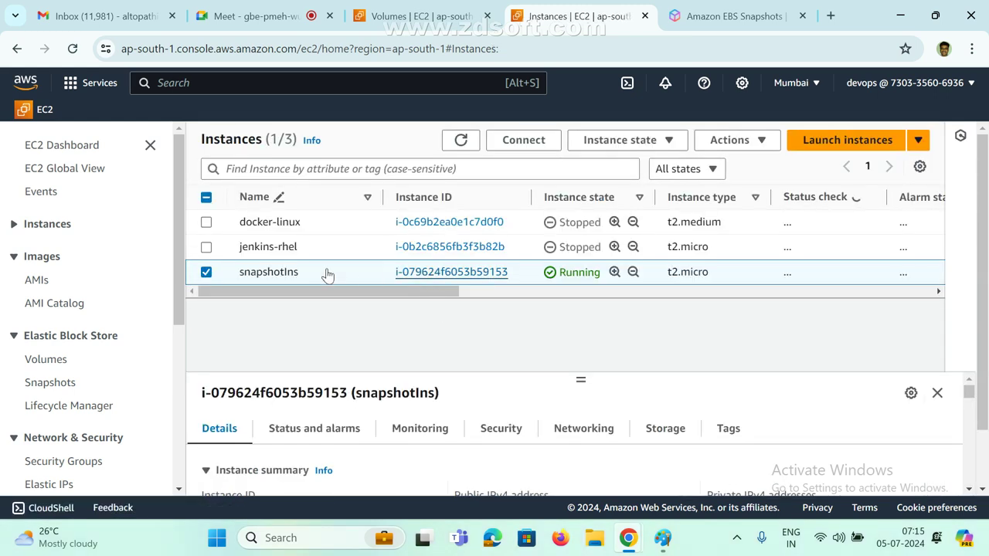
{"action": "left_click", "coordinate": [207, 273]}
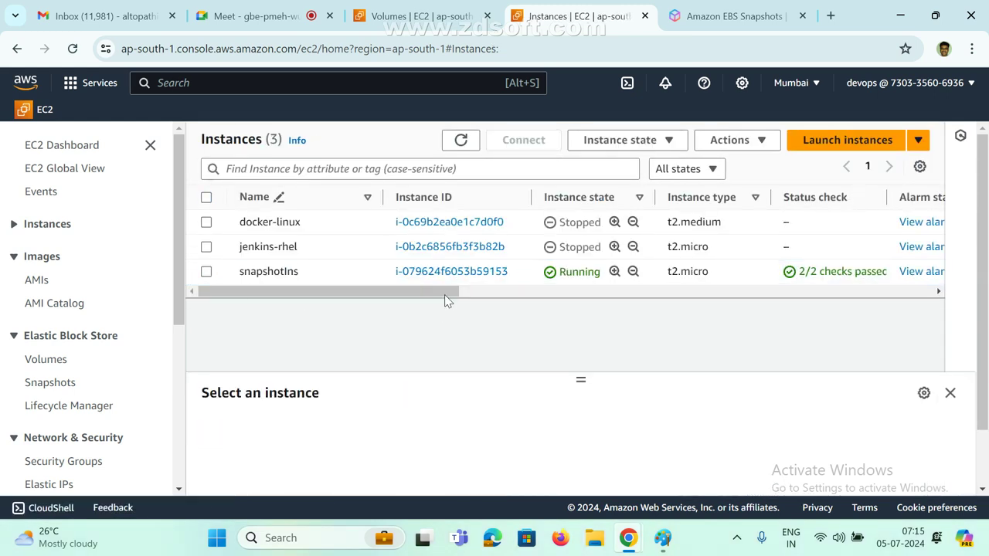
{"action": "left_click", "coordinate": [464, 277]}
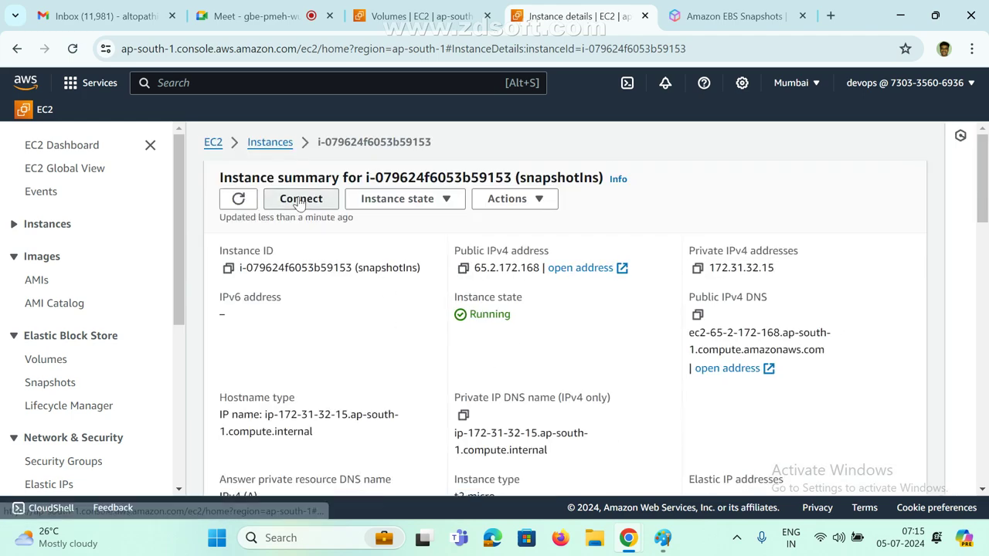
Step: Copy the SSH client example command for snapshotIns and bring the Paint diagram back
{"action": "left_click", "coordinate": [301, 199]}
{"action": "left_click", "coordinate": [361, 255]}
{"action": "scroll", "coordinate": [347, 333], "scroll_direction": "down", "scroll_amount": 3}
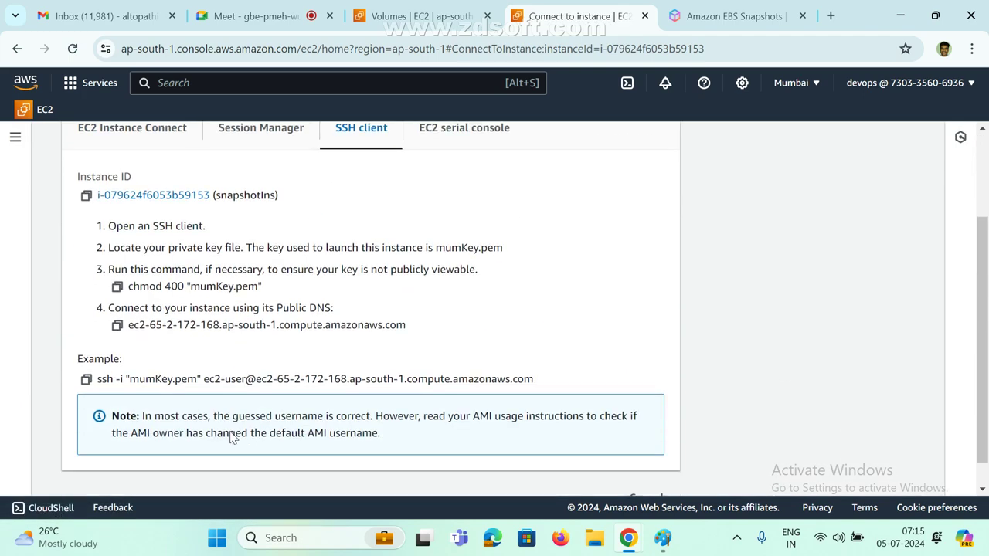
{"action": "left_click", "coordinate": [86, 349]}
{"action": "left_click", "coordinate": [900, 16]}
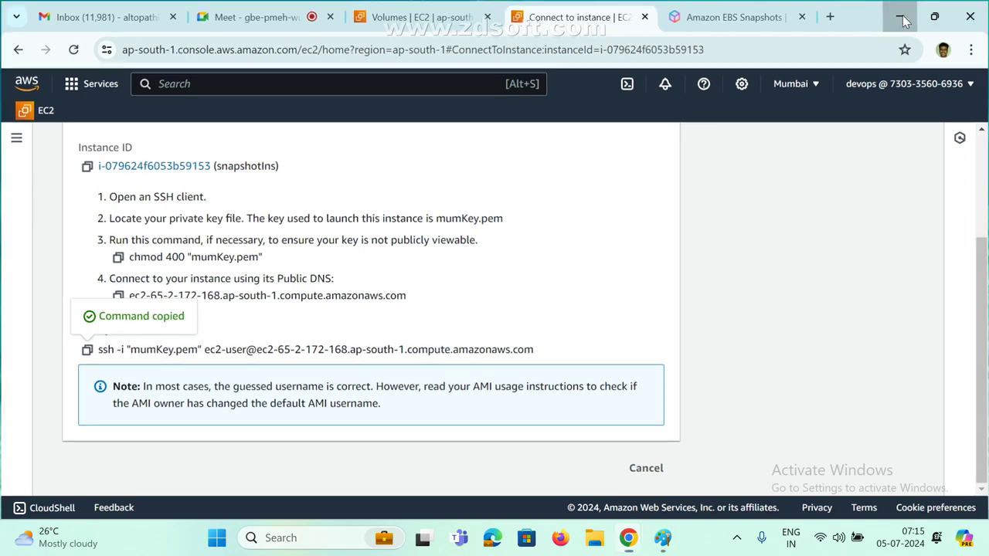
{"action": "left_click", "coordinate": [662, 537]}
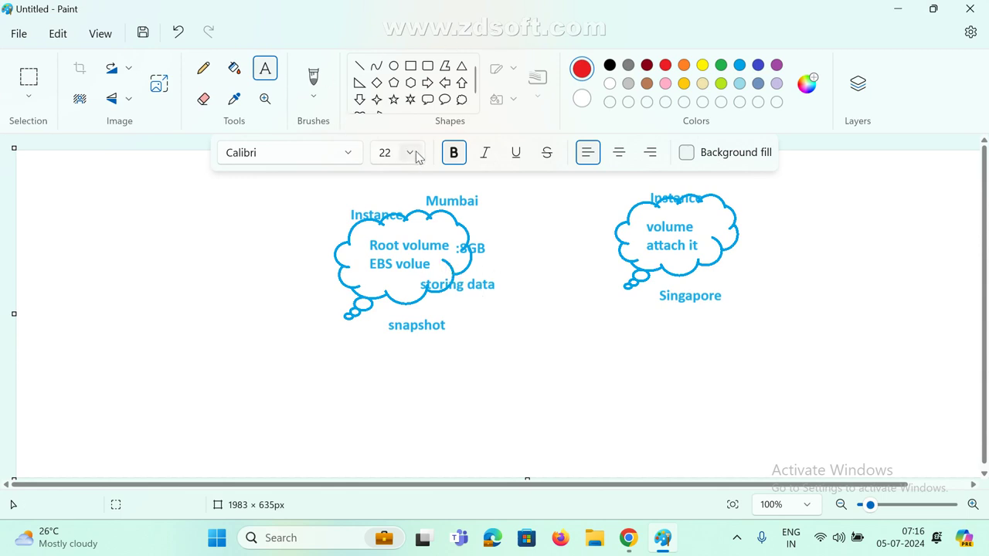
Step: Add green notes 'format the volume' and 'mount the volume' left of the Mumbai cloud, then minimize Paint
{"action": "left_click_drag", "start_coordinate": [178, 254], "coordinate": [344, 350]}
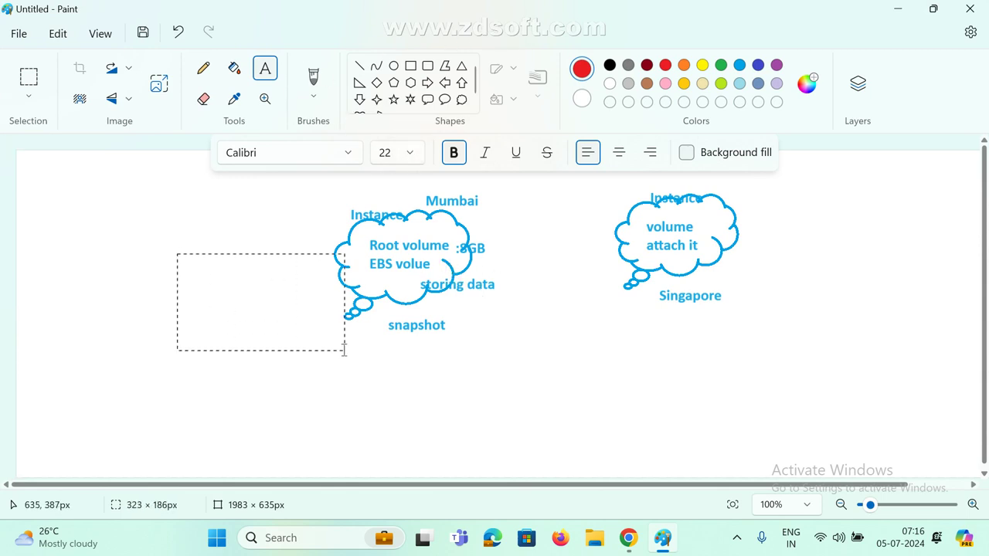
{"action": "left_click", "coordinate": [721, 64]}
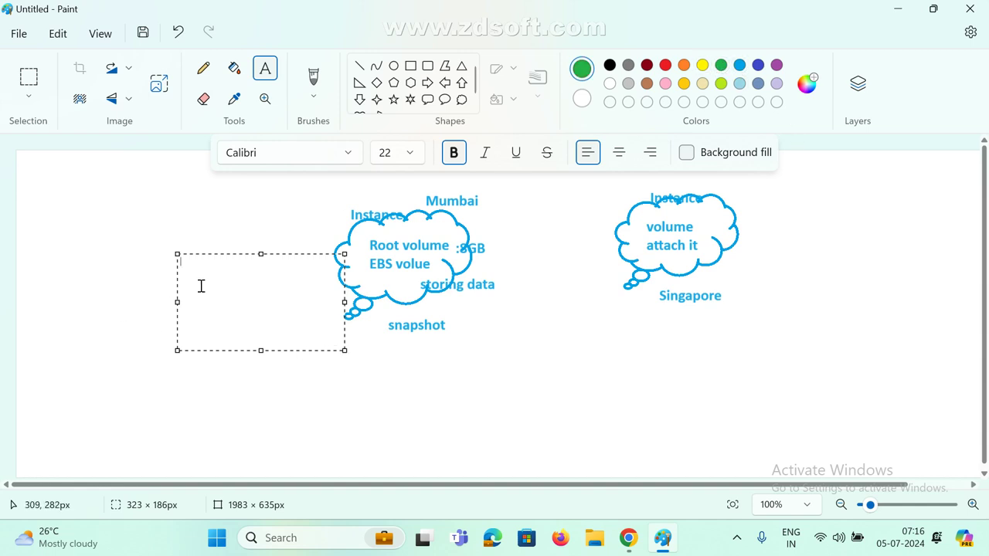
{"action": "type", "text": "format the "}
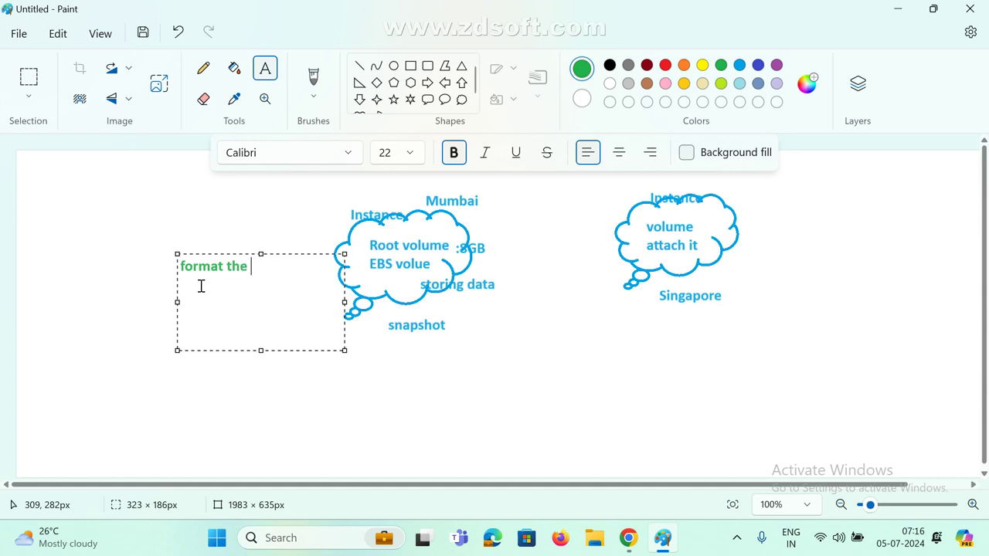
{"action": "type", "text": "volume "}
{"action": "type", "text": "mou"}
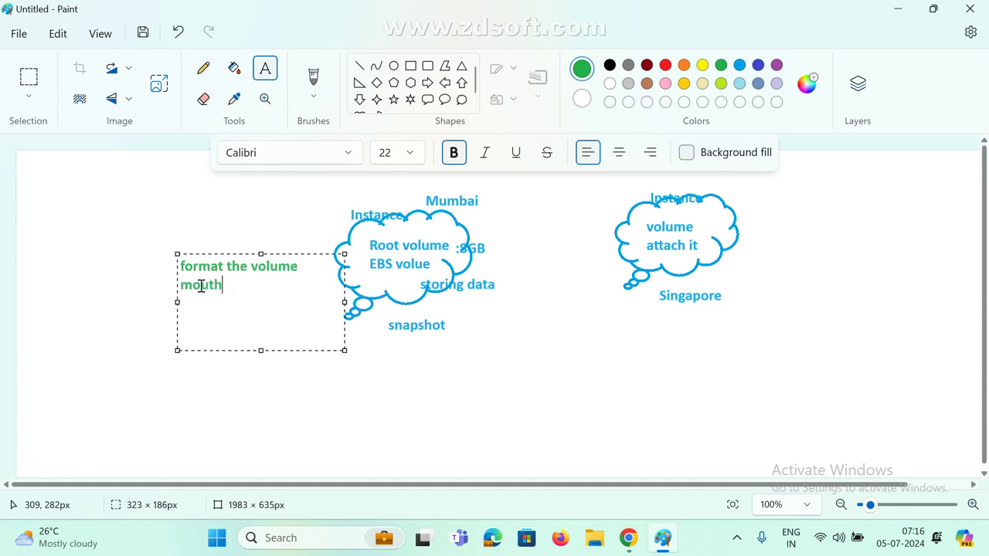
{"action": "type", "text": "nt the volume"}
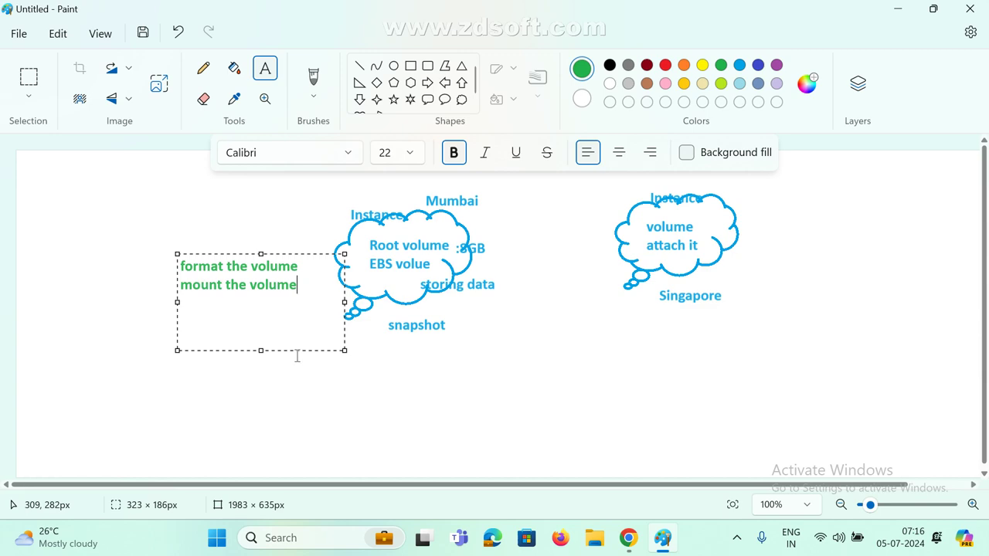
{"action": "left_click", "coordinate": [572, 466]}
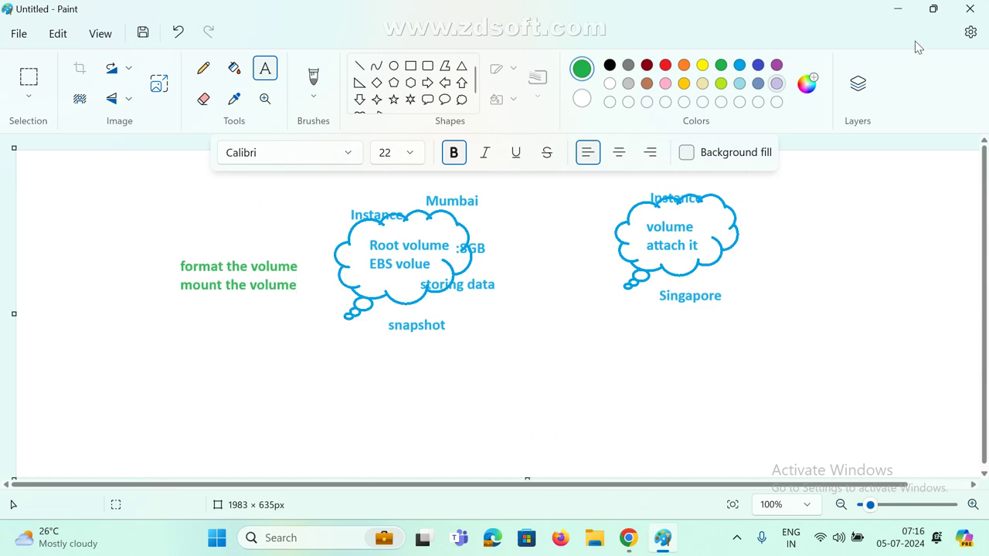
{"action": "left_click", "coordinate": [896, 9]}
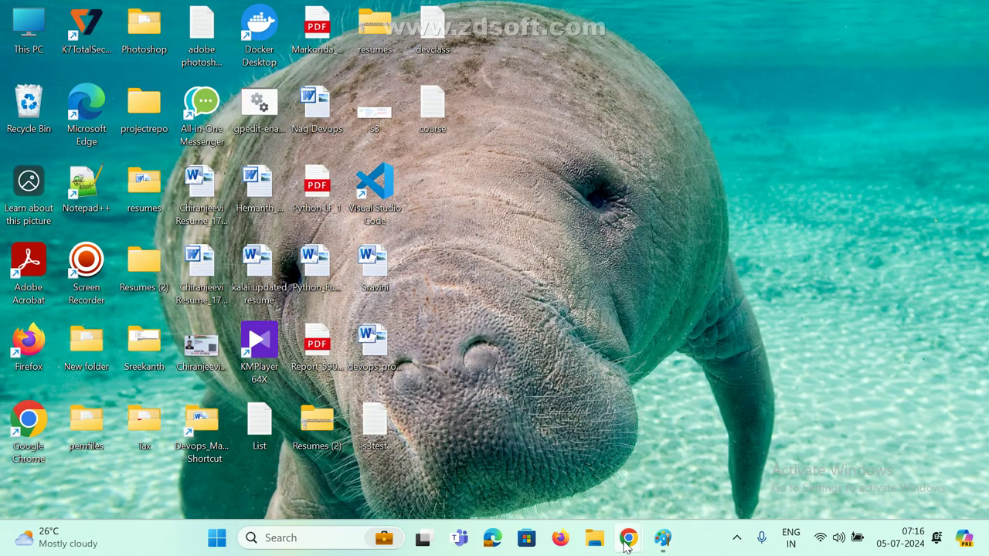
Step: Minimize the browser and close the mistakenly opened resumes folder
{"action": "mouse_move", "coordinate": [628, 537]}
{"action": "left_click", "coordinate": [572, 473]}
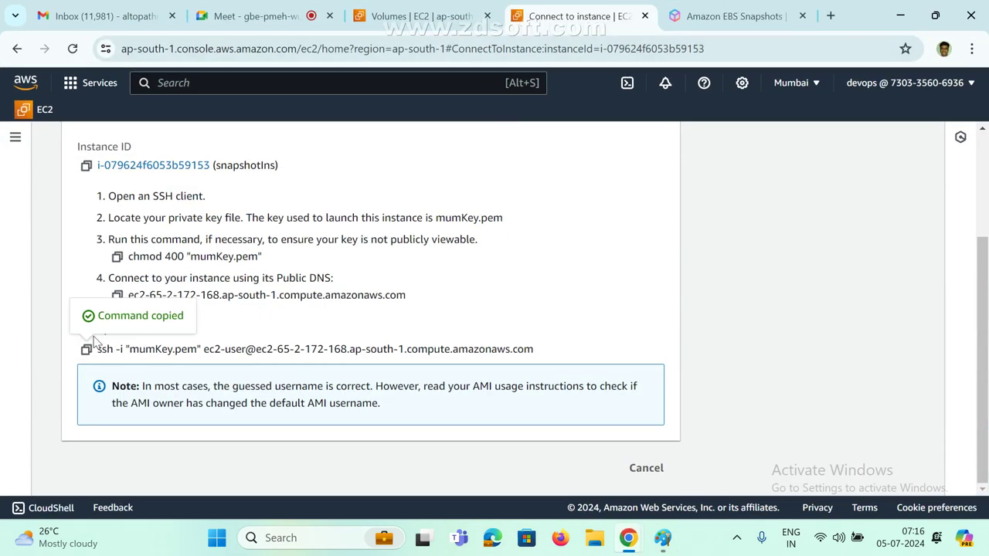
{"action": "left_click", "coordinate": [900, 17]}
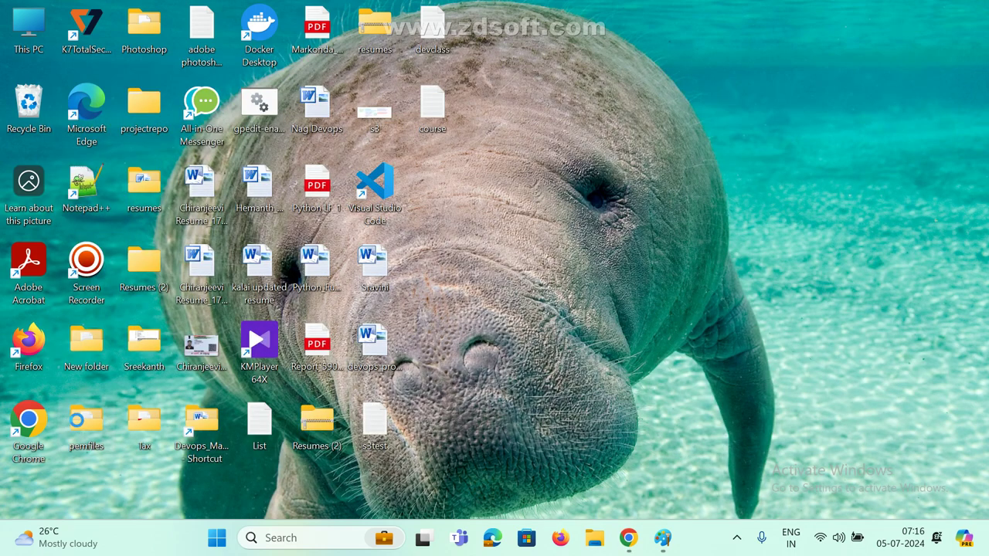
{"action": "double_click", "coordinate": [144, 185]}
{"action": "left_click", "coordinate": [963, 16]}
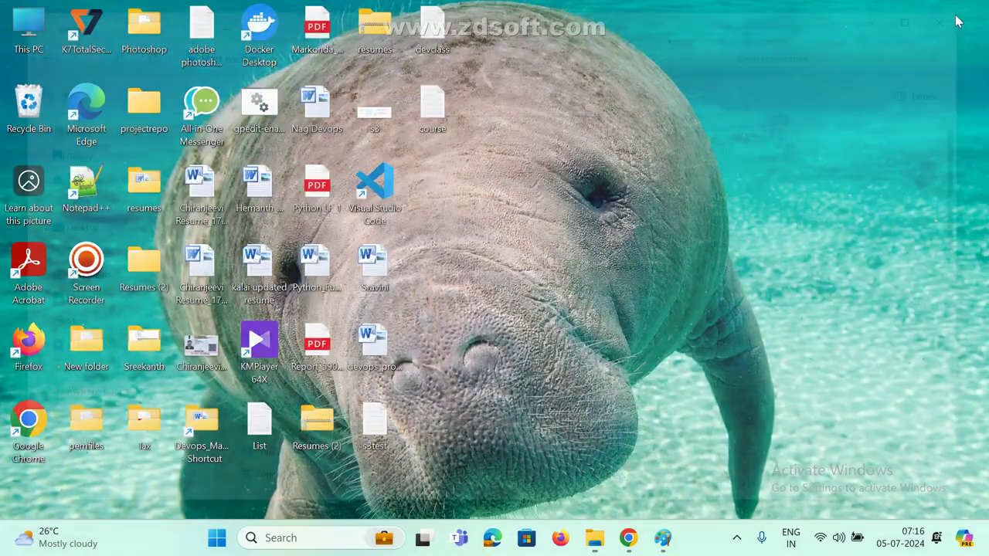
Step: Open Git Bash in the pemfiles folder and paste the copied ssh command
{"action": "double_click", "coordinate": [88, 421]}
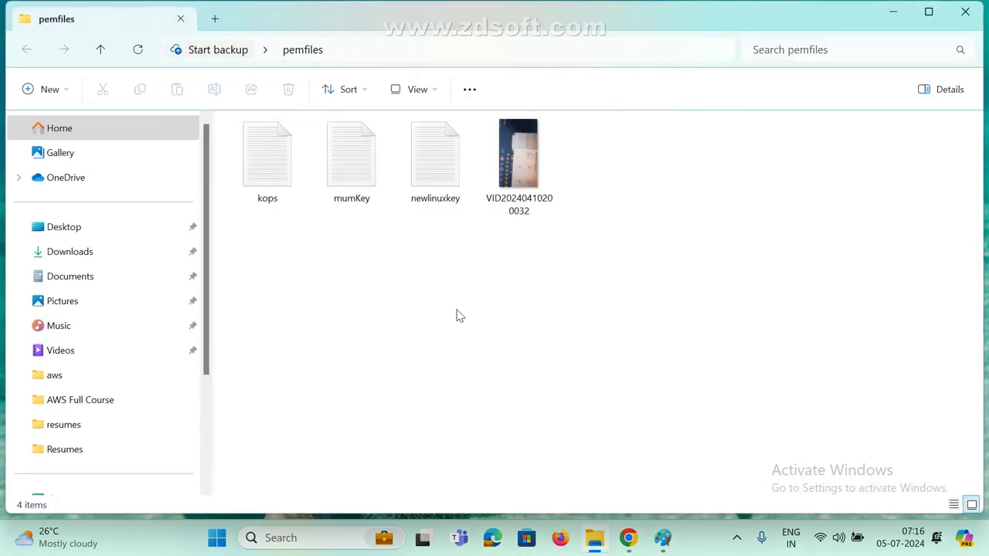
{"action": "right_click", "coordinate": [456, 314]}
{"action": "left_click", "coordinate": [545, 340]}
{"action": "left_click", "coordinate": [546, 361]}
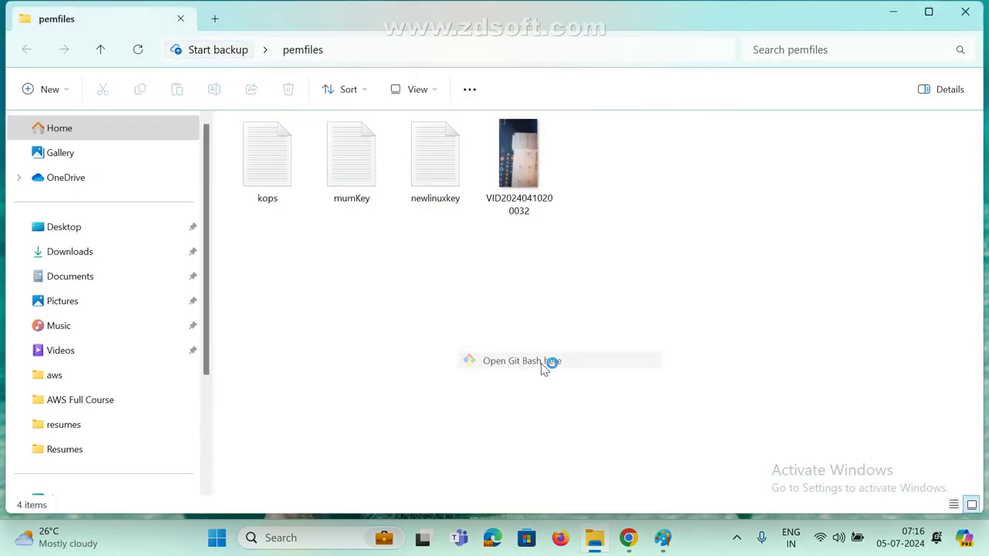
{"action": "double_click", "coordinate": [397, 75]}
{"action": "right_click", "coordinate": [388, 120]}
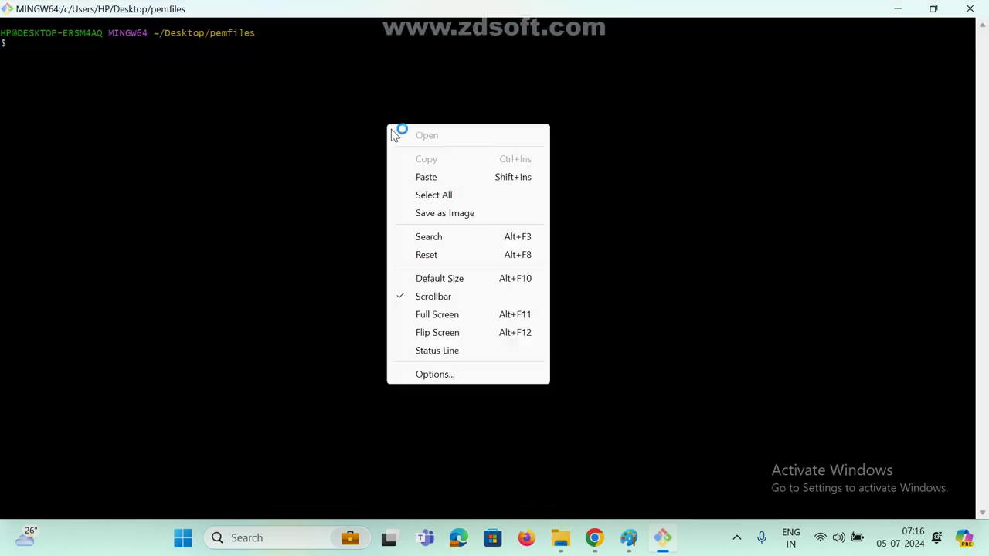
{"action": "left_click", "coordinate": [439, 176]}
Step: SSH into the Amazon Linux 2023 instance, accept the host key with yes, and enlarge the terminal text
{"action": "key", "text": "Return"}
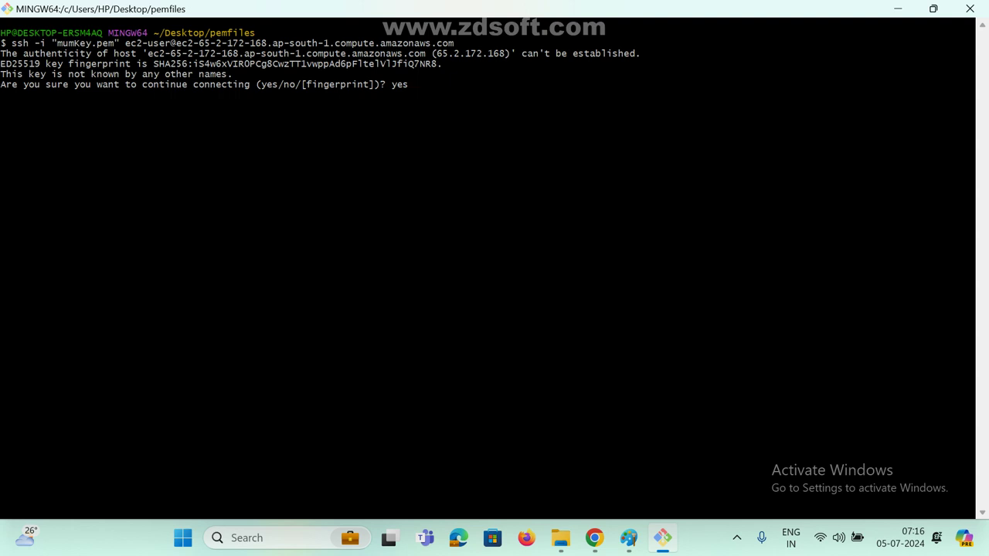
{"action": "type", "text": "yes"}
{"action": "key", "text": "Return"}
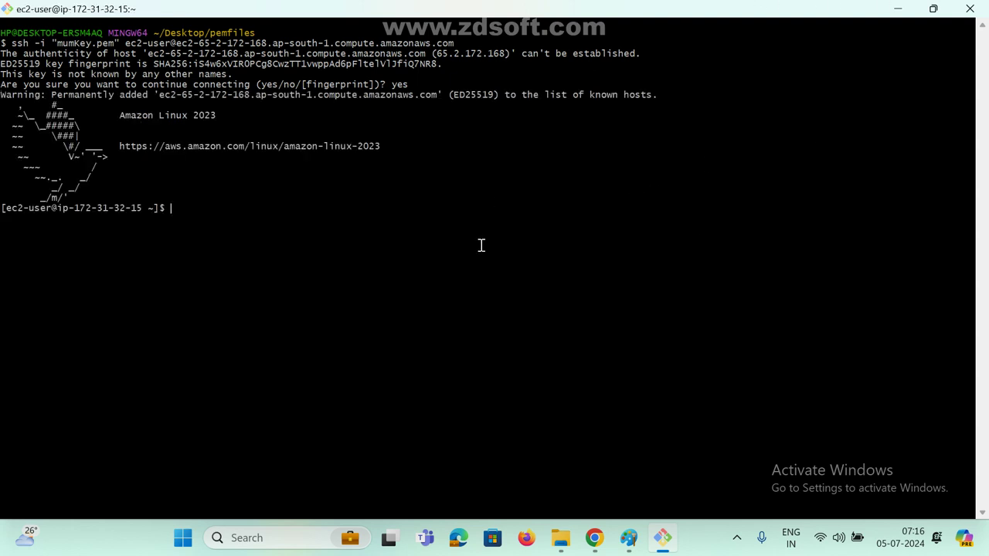
{"action": "key", "text": "ctrl+plus"}
{"action": "key", "text": "ctrl+plus"}
{"action": "key", "text": "ctrl+plus"}
{"action": "key", "text": "ctrl+plus"}
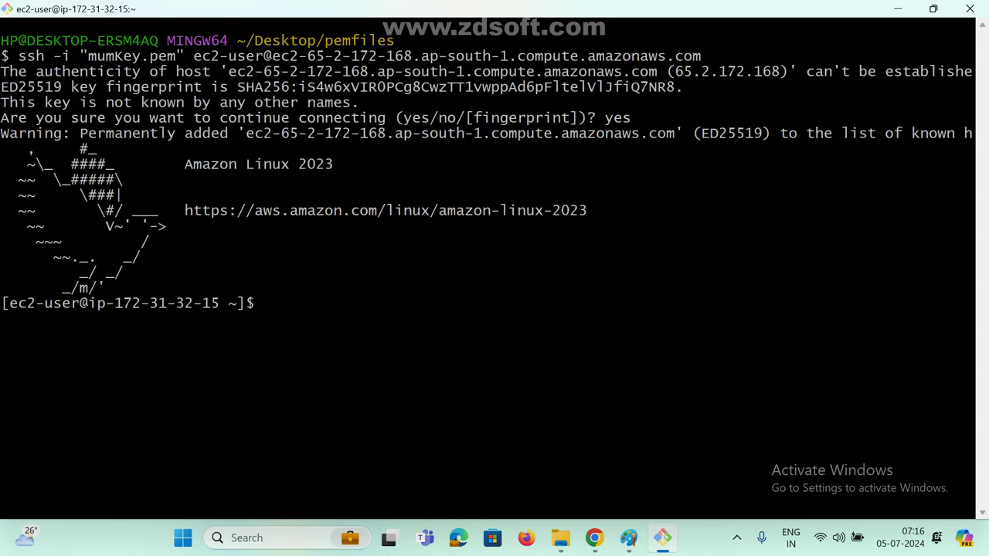
Step: Run lsblk to find the unmounted 4G xvdbf disk, then begin a sudo command
{"action": "type", "text": "lsblk"}
{"action": "key", "text": "Return"}
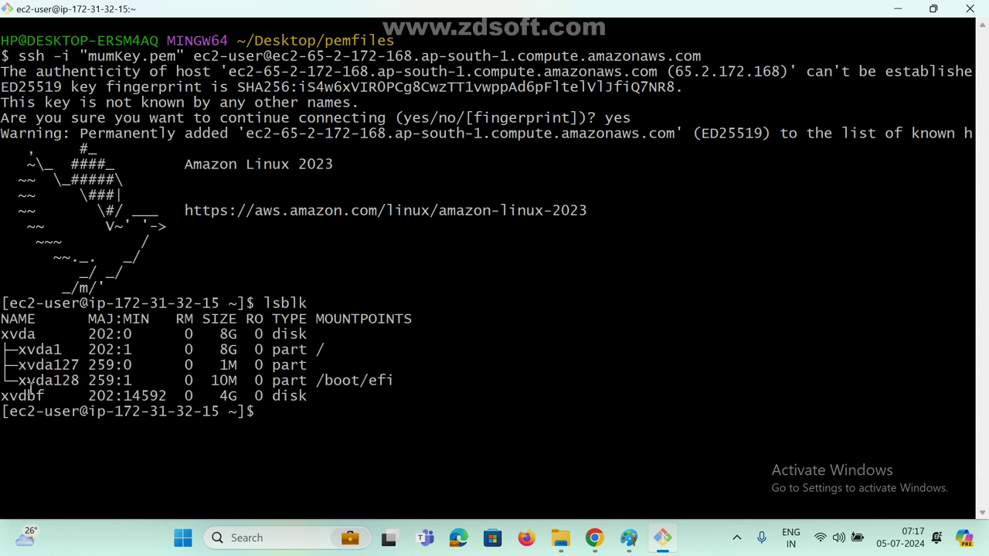
{"action": "type", "text": "sudo mkfs.ext"}
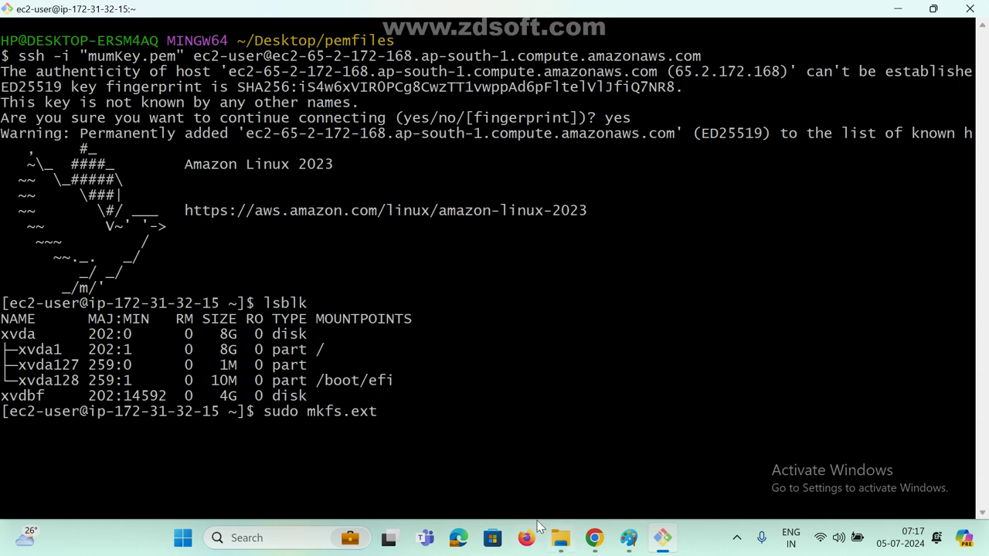
{"action": "key", "text": "super+r"}
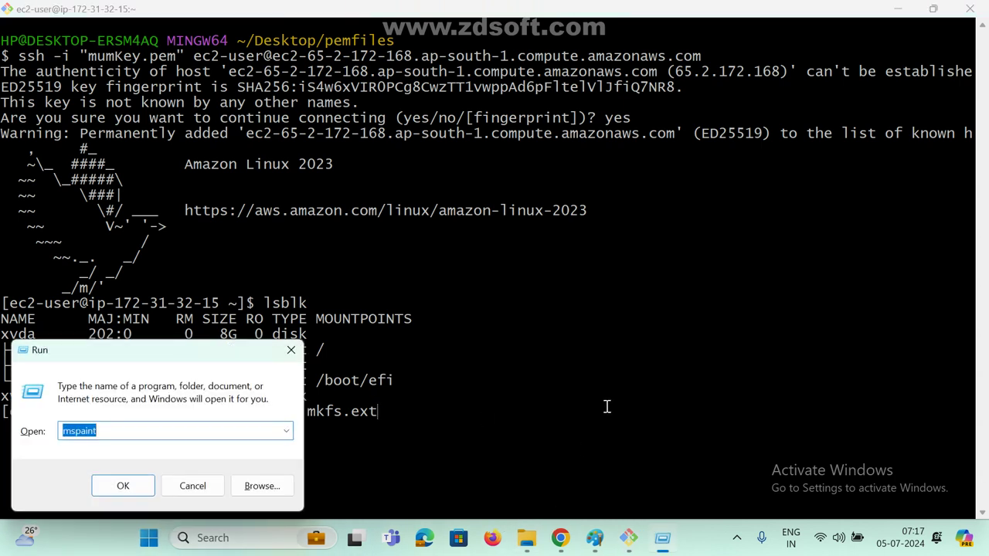
Step: Launch Notepad++ class notes and copy the 'mkfs.ext4 /dev/xvdf' command from line 507
{"action": "key", "text": "Down"}
{"action": "key", "text": "Return"}
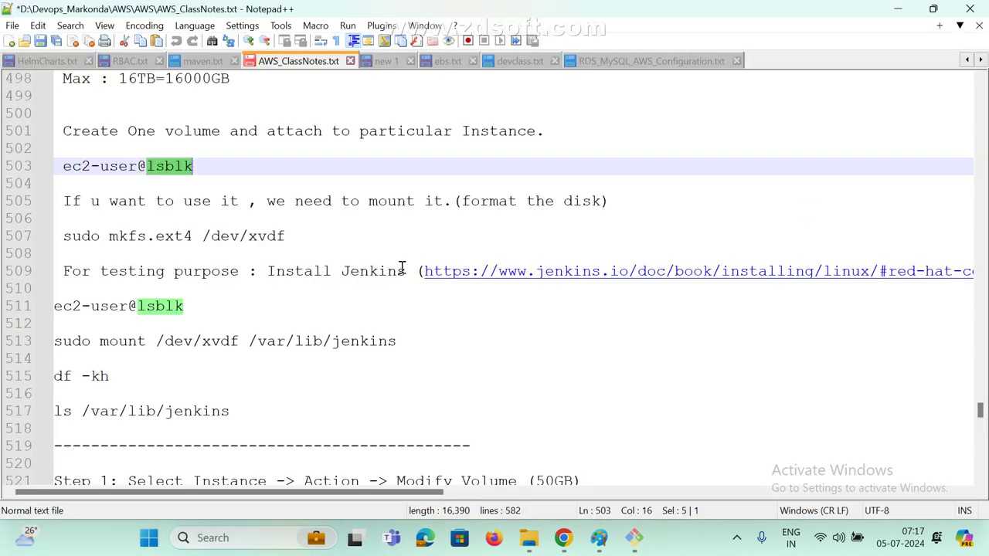
{"action": "left_click", "coordinate": [216, 218]}
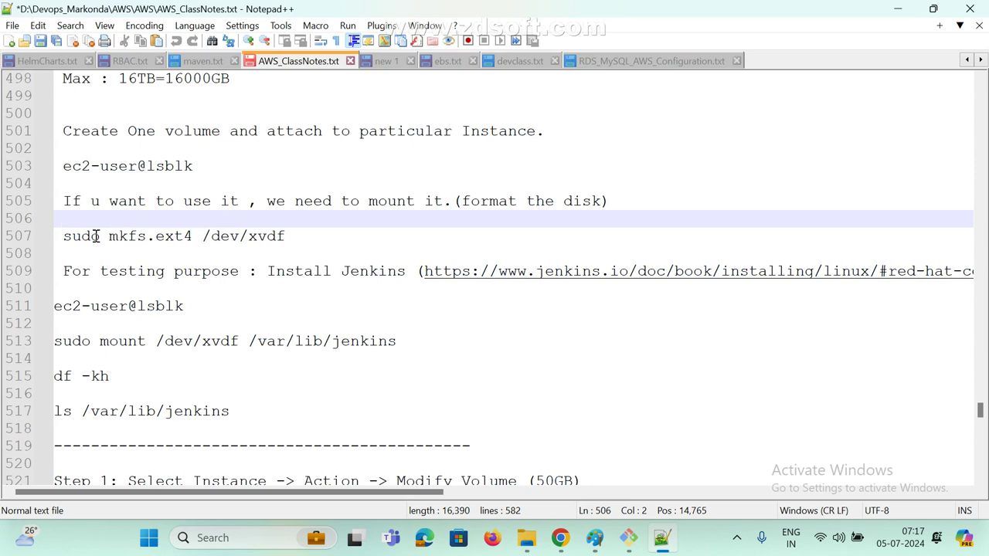
{"action": "left_click_drag", "start_coordinate": [109, 236], "coordinate": [300, 237]}
{"action": "key", "text": "super+c"}
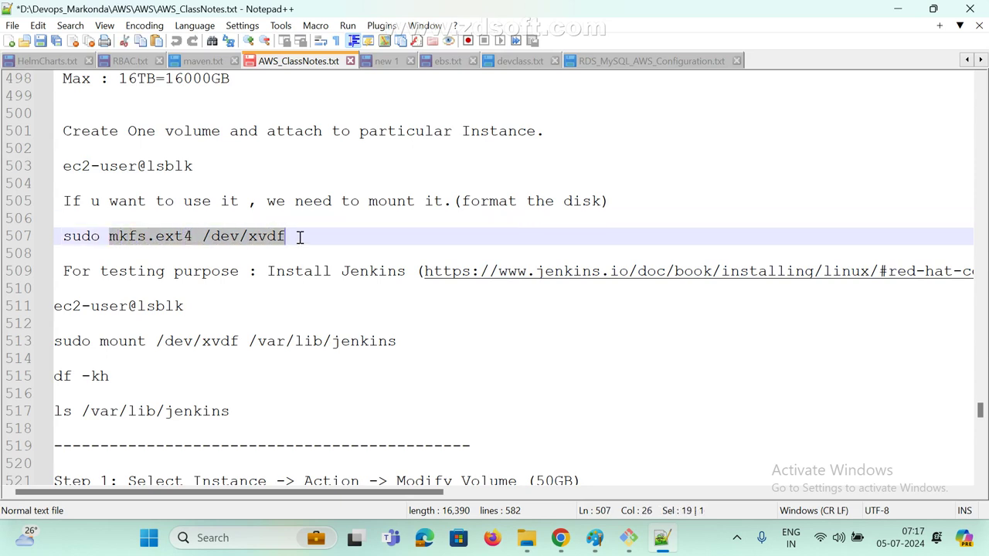
{"action": "key", "text": "alt+Tab"}
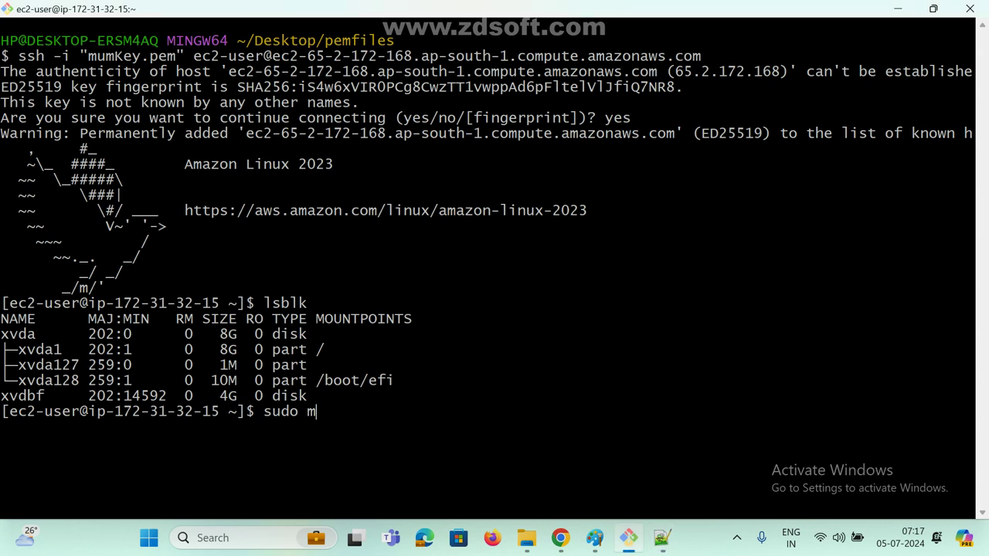
Step: Paste the mkfs.ext4 command, correct the device to /dev/xvdbf, and format the disk as ext4
{"action": "right_click", "coordinate": [395, 410]}
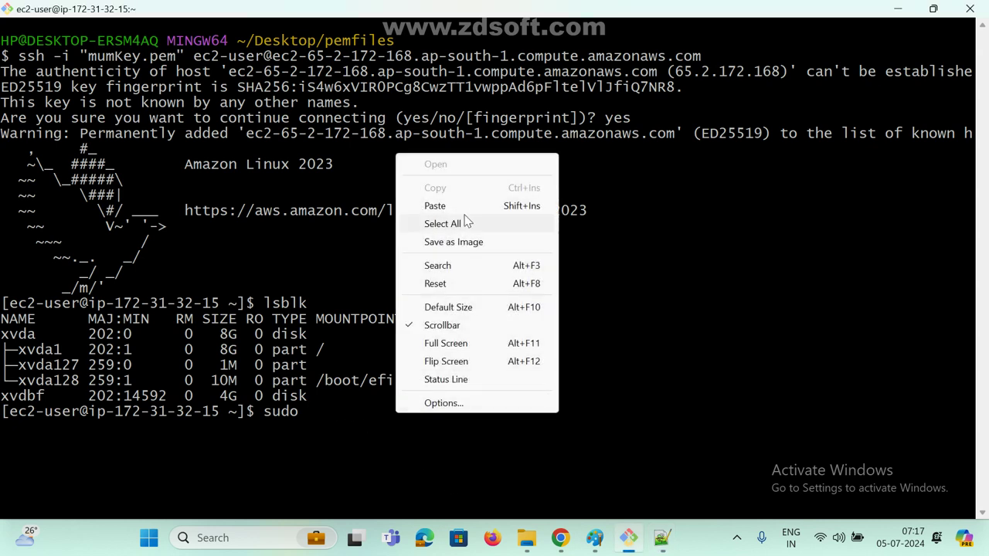
{"action": "left_click", "coordinate": [447, 204]}
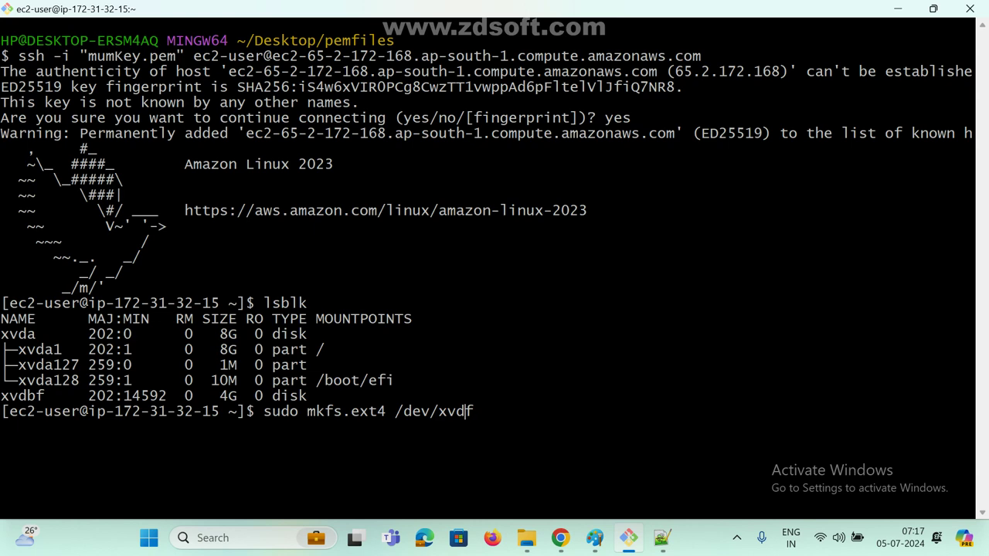
{"action": "key", "text": "BackSpace"}
{"action": "type", "text": "b"}
{"action": "key", "text": "Return"}
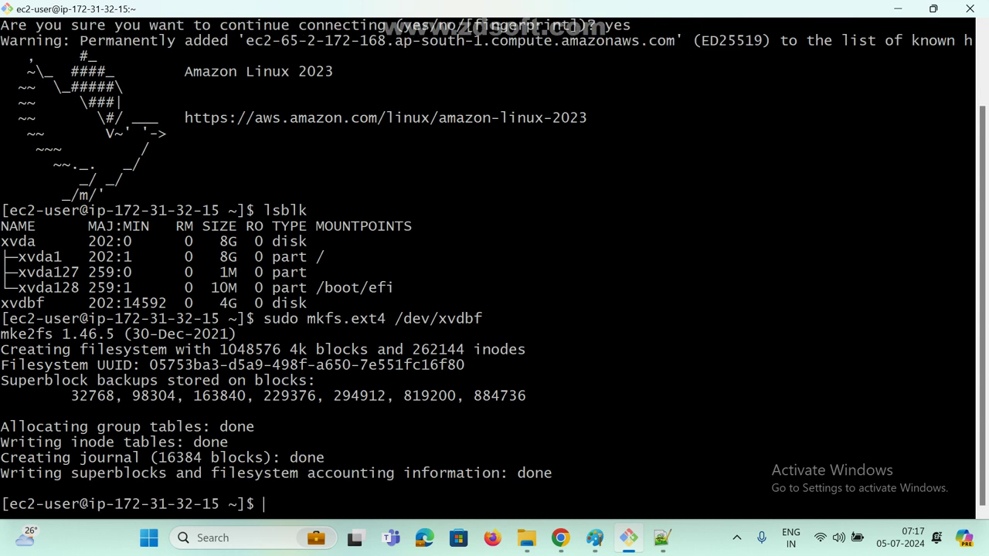
Step: Create a projectinfo directory with mkdir projectinfo
{"action": "key", "text": "Up"}
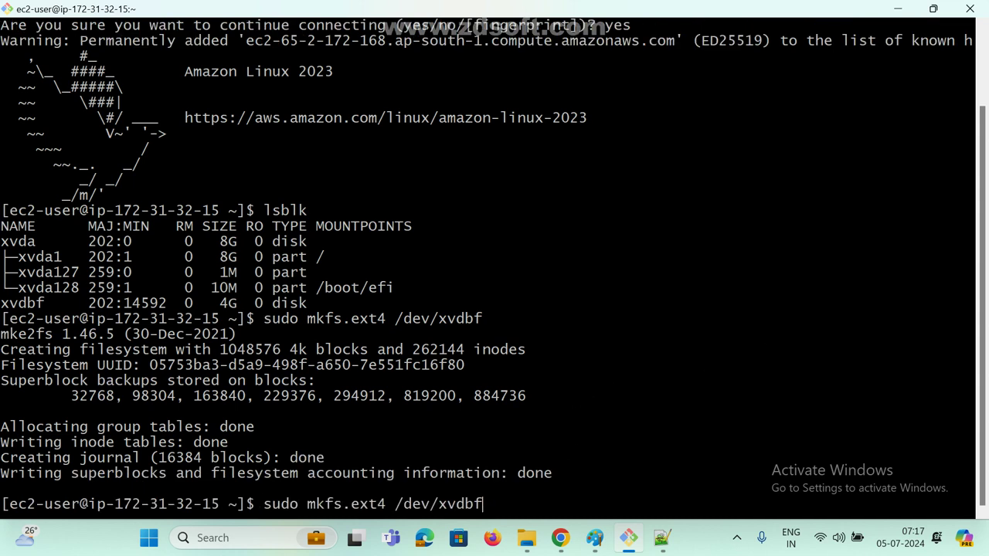
{"action": "key", "text": "BackSpace"}
{"action": "key", "text": "BackSpace"}
{"action": "key", "text": "BackSpace"}
{"action": "key", "text": "BackSpace"}
{"action": "key", "text": "BackSpace"}
{"action": "key", "text": "BackSpace"}
{"action": "key", "text": "BackSpace"}
{"action": "key", "text": "BackSpace"}
{"action": "key", "text": "BackSpace"}
{"action": "key", "text": "BackSpace"}
{"action": "key", "text": "BackSpace"}
{"action": "key", "text": "BackSpace"}
{"action": "key", "text": "BackSpace"}
{"action": "key", "text": "BackSpace"}
{"action": "key", "text": "BackSpace"}
{"action": "key", "text": "BackSpace"}
{"action": "key", "text": "BackSpace"}
{"action": "key", "text": "BackSpace"}
{"action": "key", "text": "BackSpace"}
{"action": "key", "text": "BackSpace"}
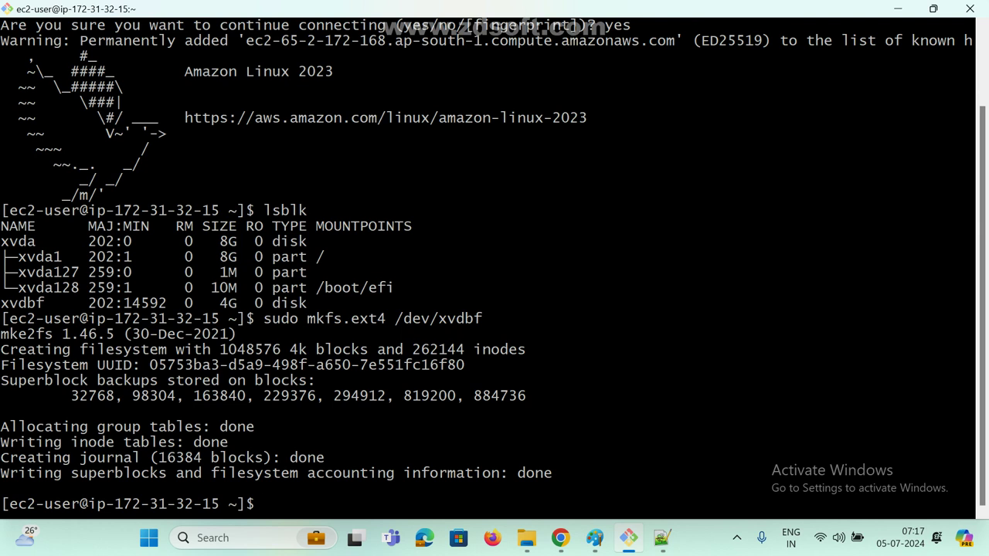
{"action": "type", "text": "mkdir"}
{"action": "type", "text": "cpro"}
{"action": "key", "text": "BackSpace"}
{"action": "key", "text": "BackSpace"}
{"action": "key", "text": "BackSpace"}
{"action": "key", "text": "BackSpace"}
{"action": "type", "text": "project"}
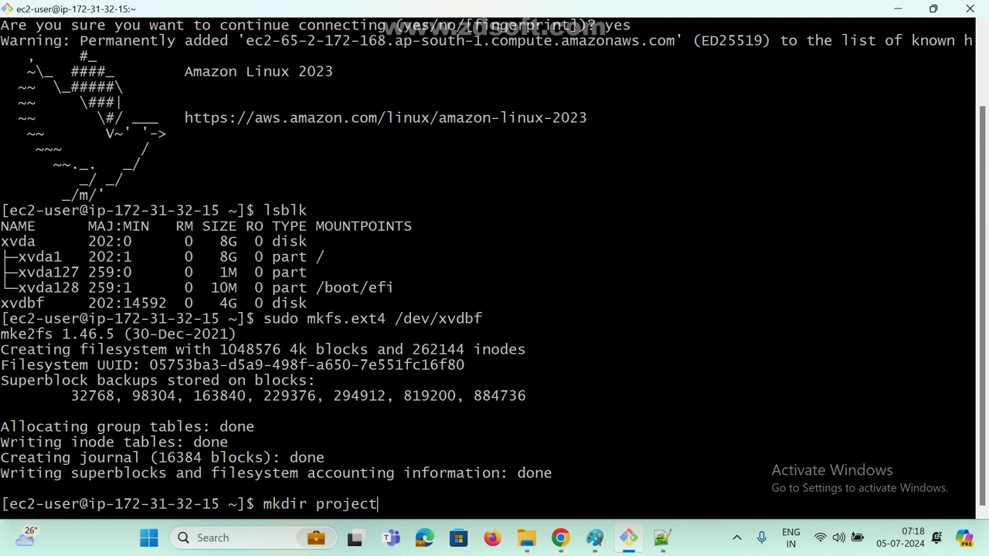
{"action": "type", "text": "info"}
{"action": "key", "text": "Return"}
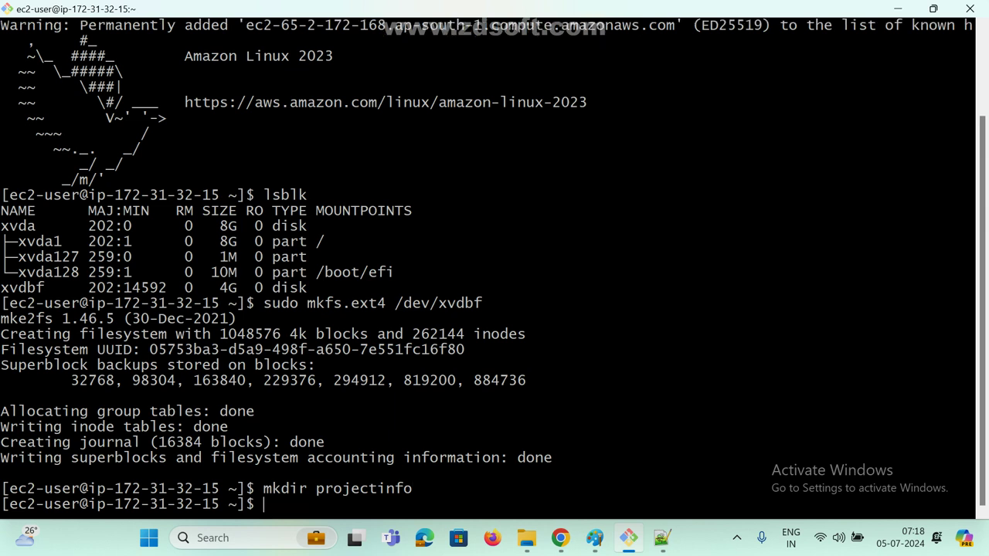
Step: Confirm the current directory is /home/ec2-user with pwd and start typing the sudo mount command
{"action": "type", "text": "pwd"}
{"action": "key", "text": "Return"}
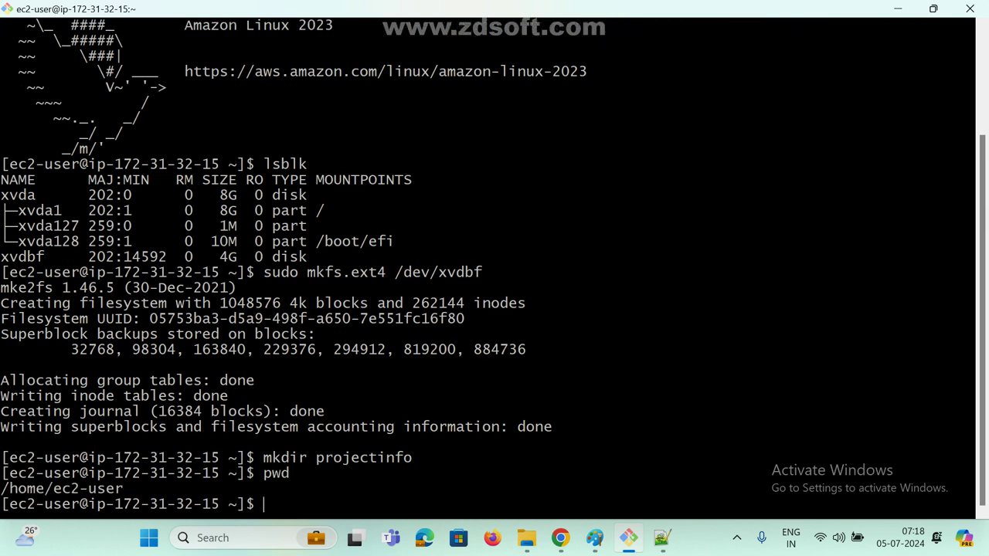
{"action": "left_click_drag", "start_coordinate": [317, 456], "coordinate": [412, 457]}
{"action": "left_click", "coordinate": [448, 479]}
{"action": "mouse_move", "coordinate": [551, 544]}
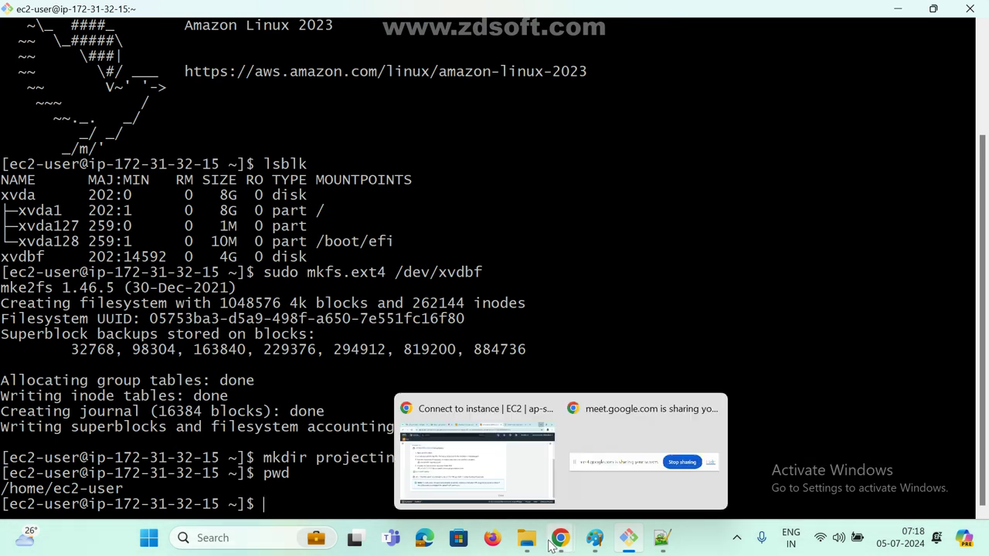
{"action": "type", "text": "sudo mo"}
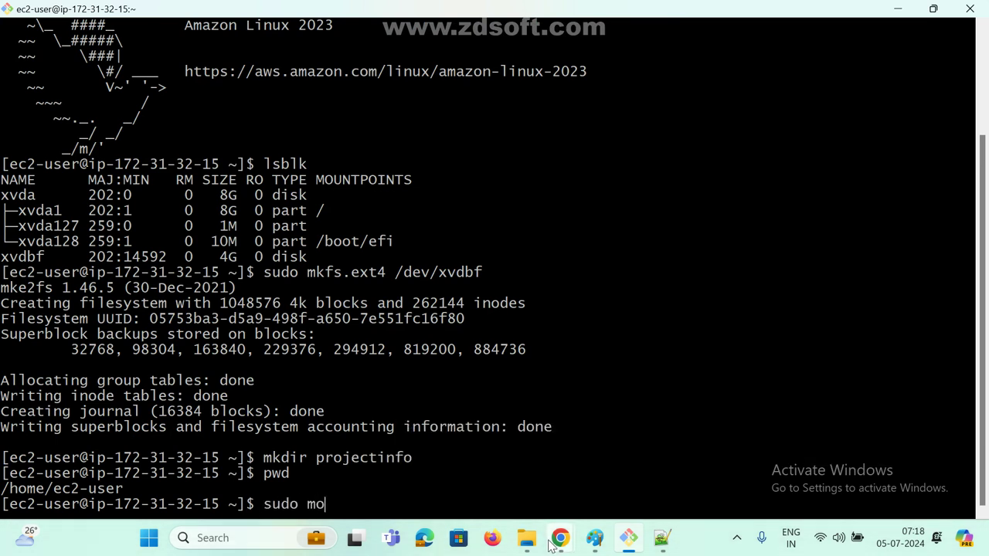
{"action": "type", "text": "unt /dev/sv"}
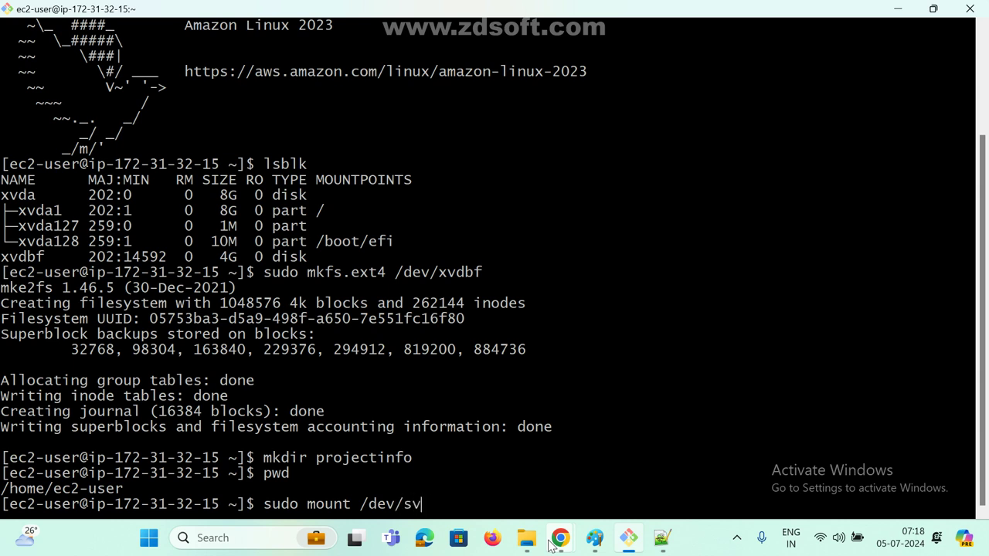
Step: Mount /dev/xvdbf on /home/ec2-user/projectinfo with sudo mount
{"action": "key", "text": "BackSpace"}
{"action": "key", "text": "BackSpace"}
{"action": "type", "text": "xvdbf /home/devops"}
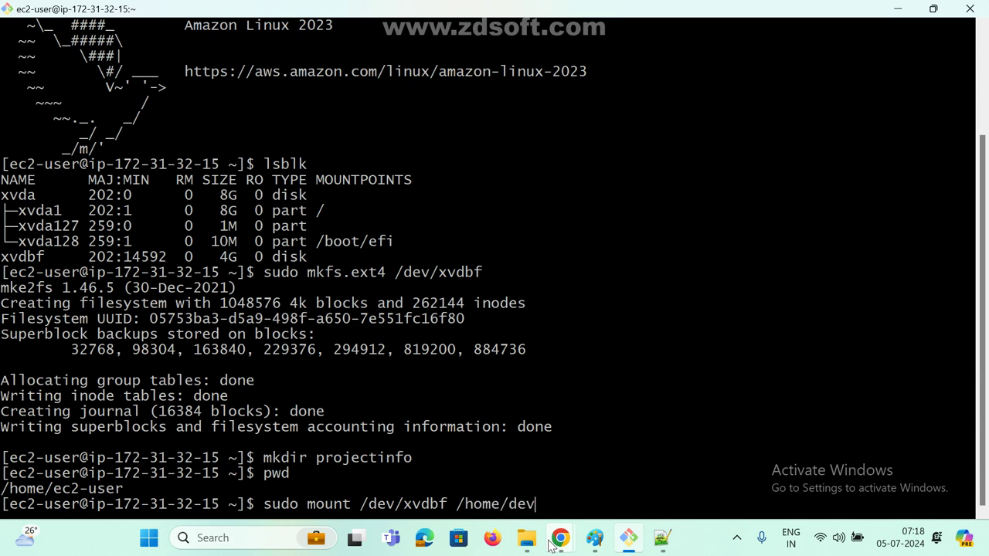
{"action": "key", "text": "BackSpace"}
{"action": "key", "text": "BackSpace"}
{"action": "key", "text": "BackSpace"}
{"action": "key", "text": "BackSpace"}
{"action": "key", "text": "BackSpace"}
{"action": "key", "text": "BackSpace"}
{"action": "type", "text": "ec2-user/projecti"}
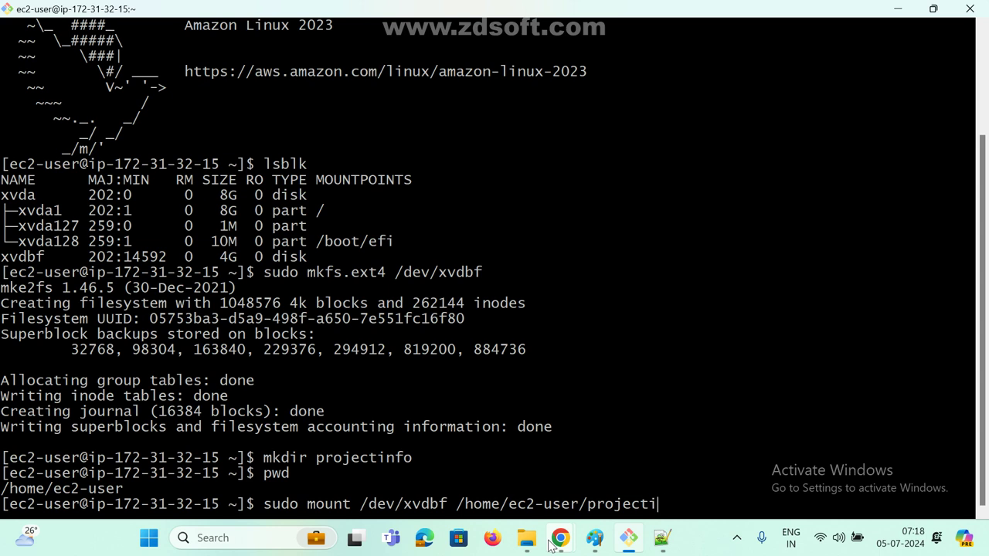
{"action": "type", "text": "nfo"}
{"action": "key", "text": "Return"}
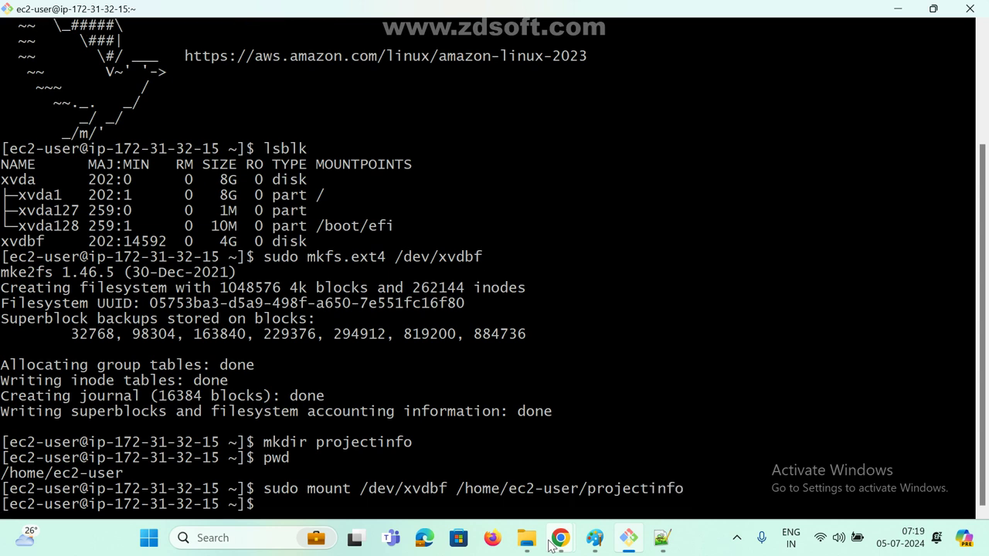
Step: Change into projectinfo with Tab completion and clear the screen
{"action": "type", "text": "cd pro"}
{"action": "key", "text": "Tab"}
{"action": "key", "text": "Return"}
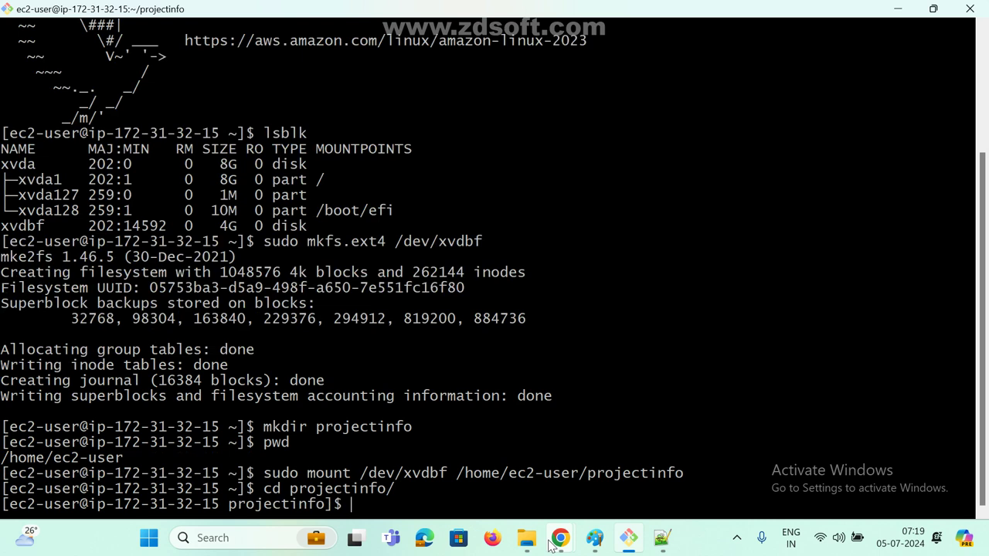
{"action": "type", "text": "clear"}
{"action": "key", "text": "Return"}
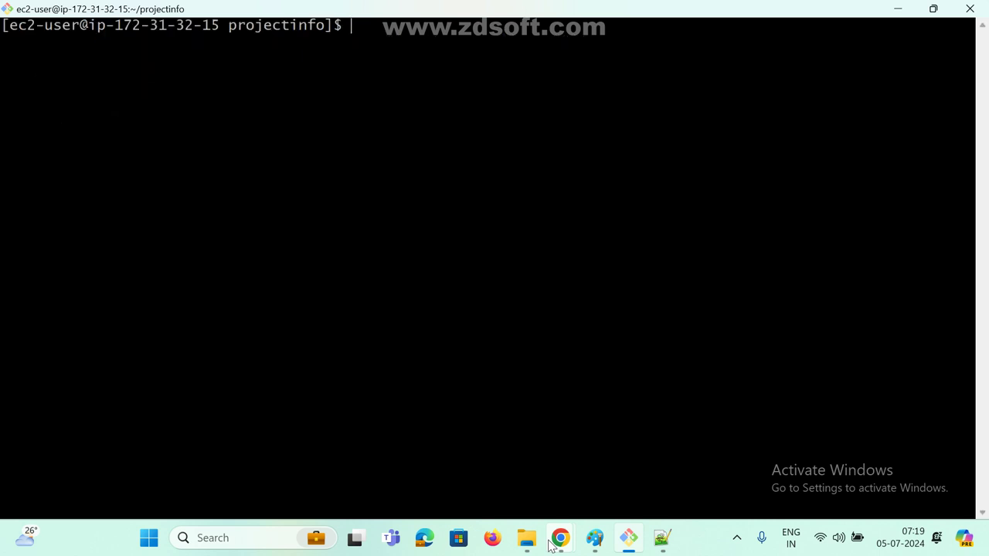
Step: Open conf.txt in vi with sudo and enter 'this is configuration file for project'
{"action": "type", "text": "sudo vi conf"}
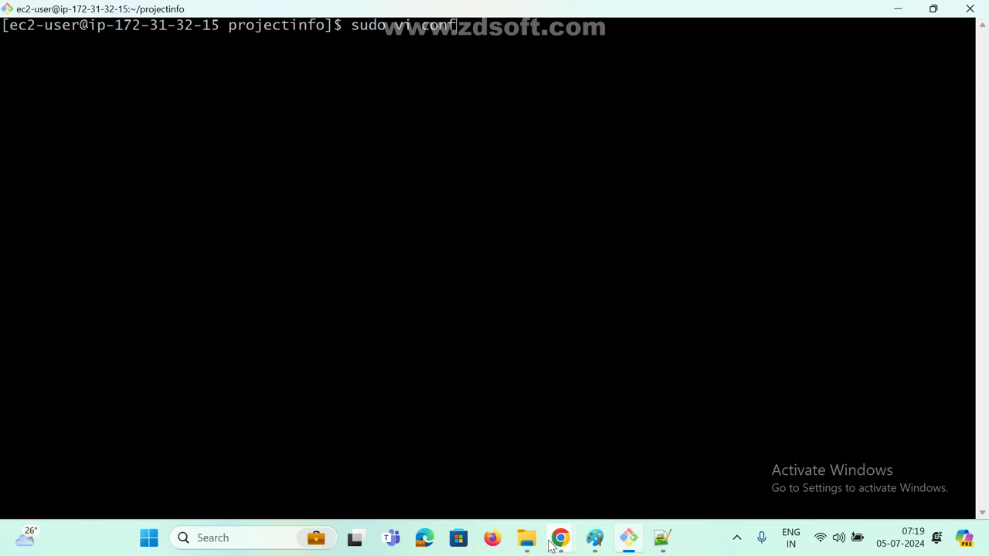
{"action": "type", "text": ".txt"}
{"action": "key", "text": "Return"}
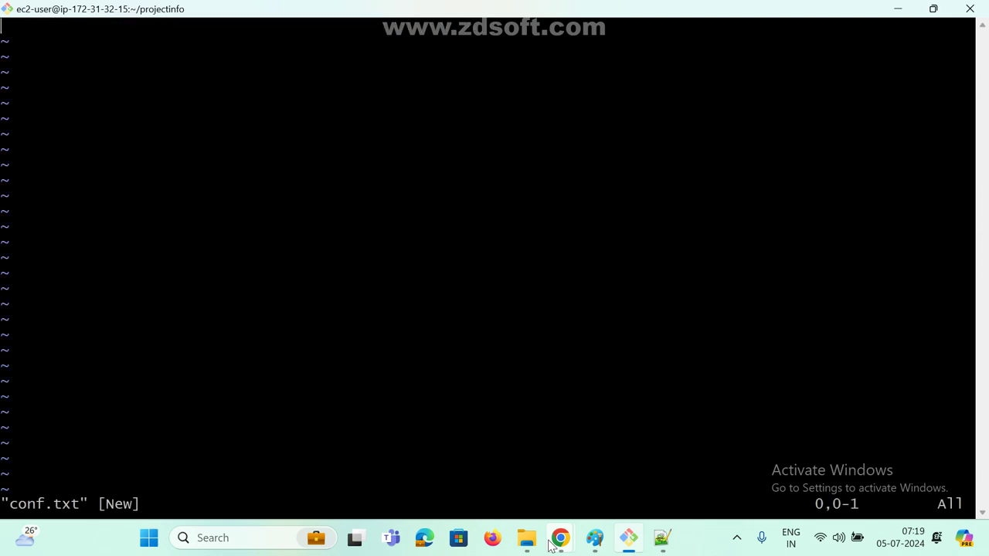
{"action": "type", "text": "i"}
{"action": "type", "text": "this is "}
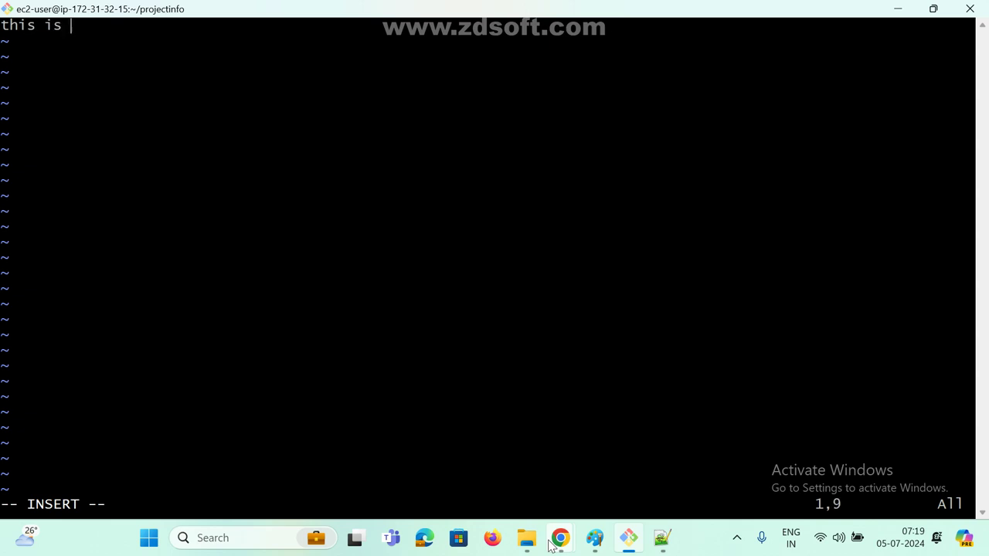
{"action": "type", "text": "configuration firl"}
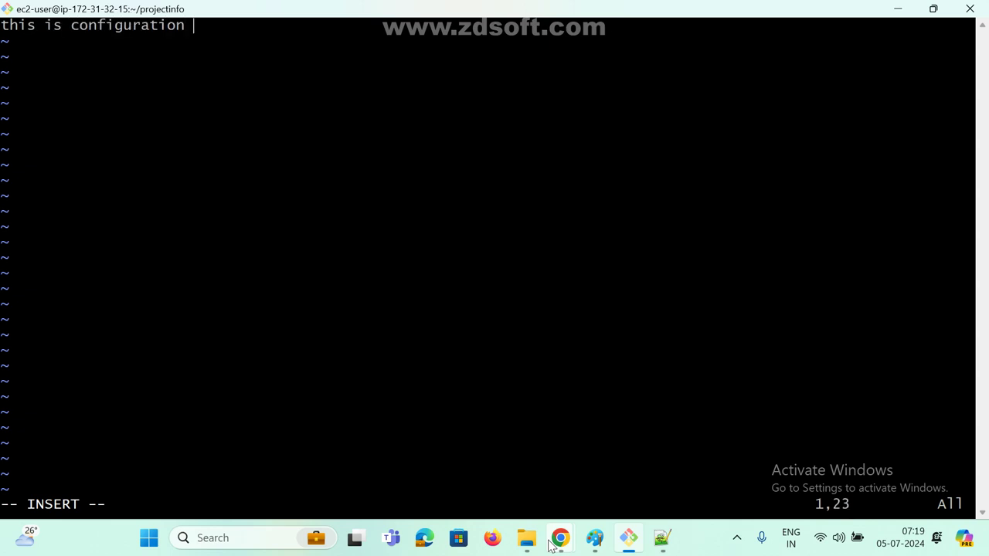
{"action": "key", "text": "BackSpace"}
{"action": "key", "text": "BackSpace"}
{"action": "type", "text": "le for po"}
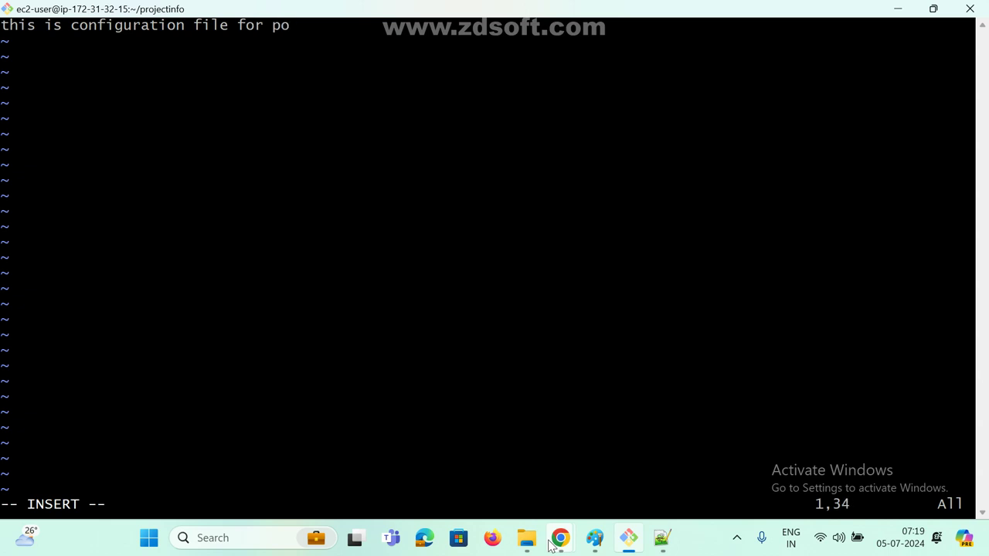
{"action": "key", "text": "BackSpace"}
{"action": "type", "text": "roject"}
Step: Save conf.txt and exit vi with :wq, then type the touch devops command
{"action": "key", "text": "Escape"}
{"action": "type", "text": ":wq"}
{"action": "key", "text": "Return"}
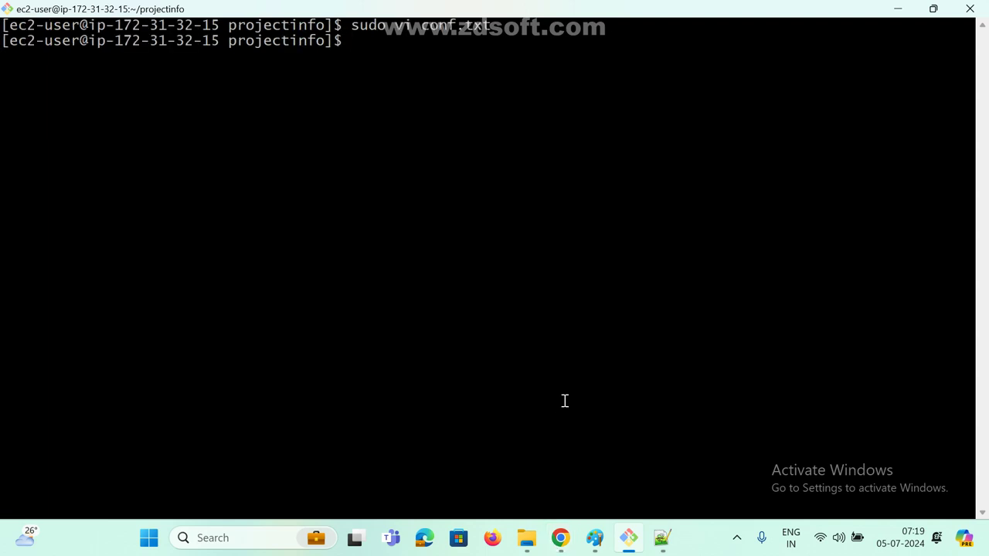
{"action": "type", "text": "touch devops"}
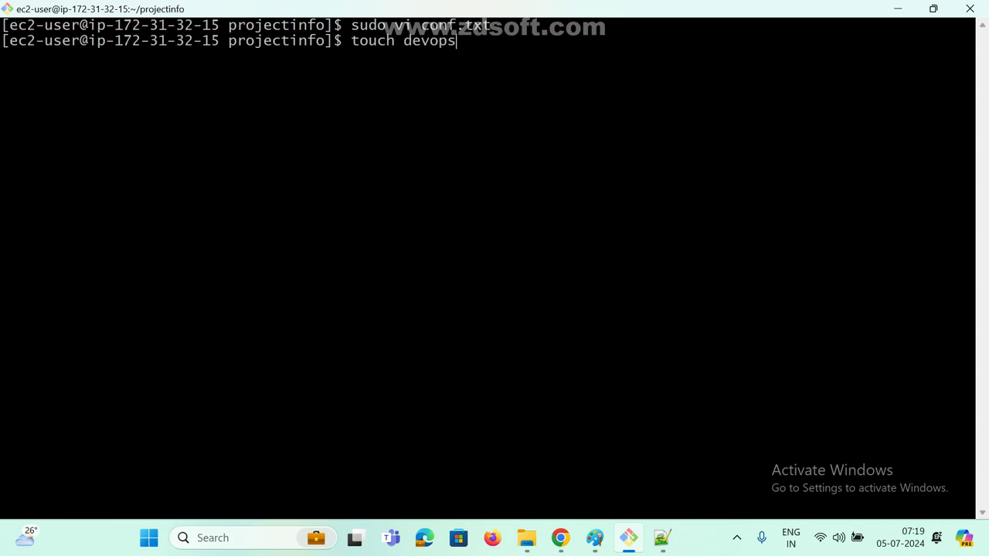
{"action": "type", "text": "{}"}
{"action": "type", "text": "1"}
{"action": "type", "text": ".."}
{"action": "type", "text": "5"}
Step: Create files devops1 through devops5, rerunning the touch command with sudo after it fails
{"action": "key", "text": "Return"}
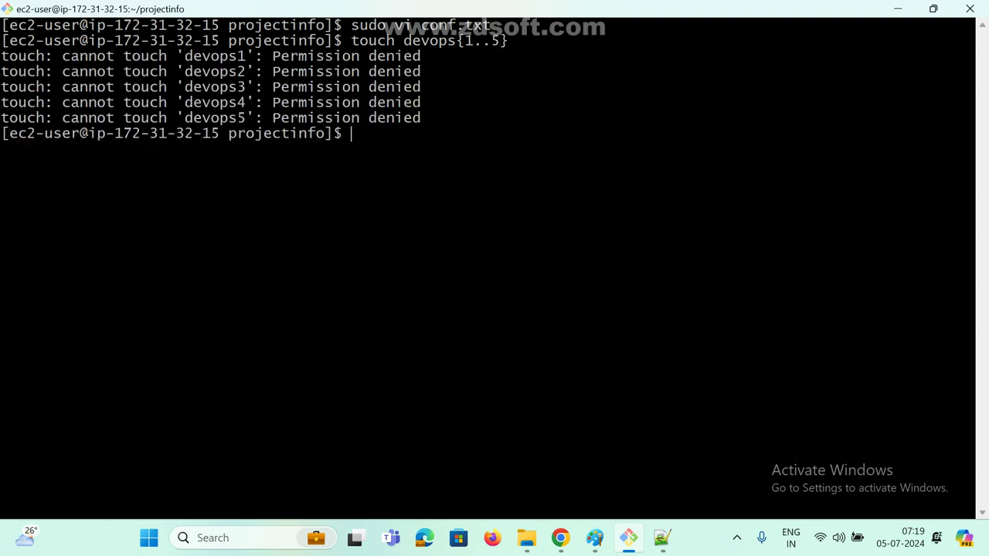
{"action": "key", "text": "Up"}
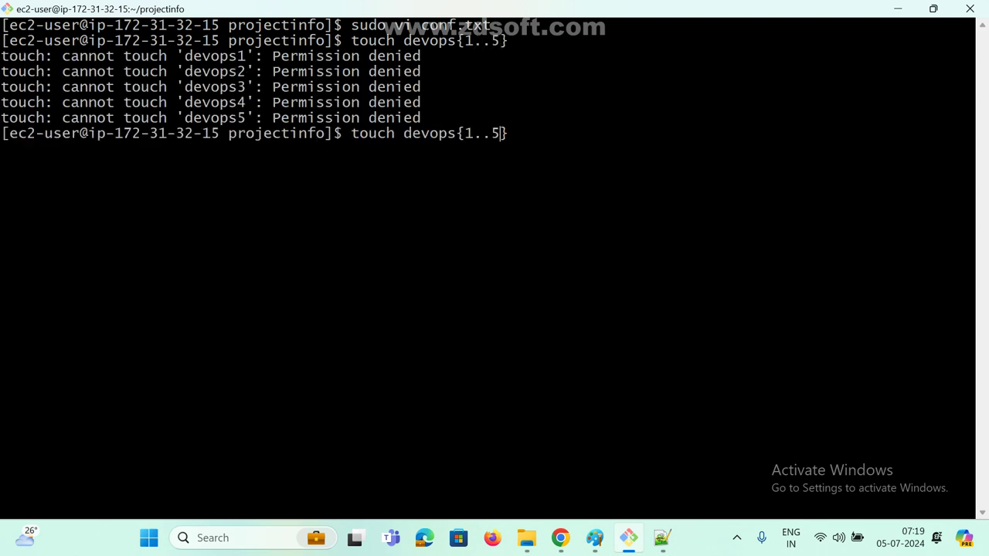
{"action": "type", "text": "sudo"}
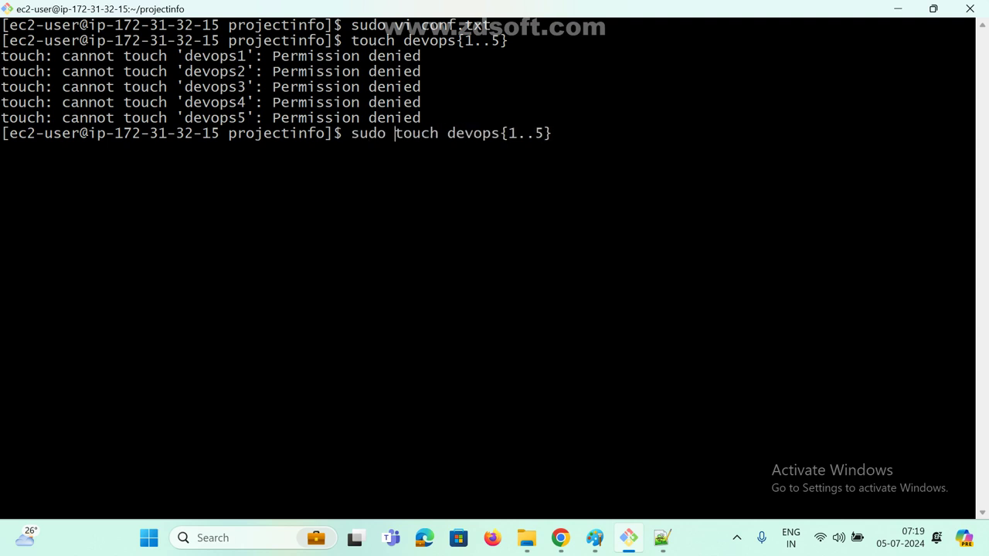
{"action": "key", "text": "Return"}
Step: Create a test directory with sudo mkdir test and list projectinfo with ll
{"action": "type", "text": "mkdir "}
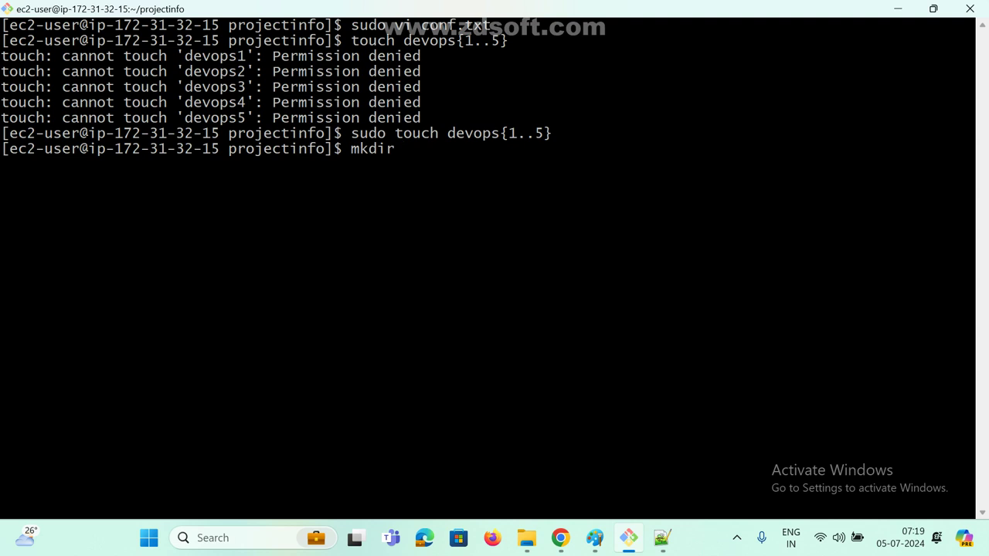
{"action": "type", "text": "pr"}
{"action": "key", "text": "BackSpace"}
{"action": "key", "text": "BackSpace"}
{"action": "type", "text": "test"}
{"action": "key", "text": "Return"}
{"action": "type", "text": "su"}
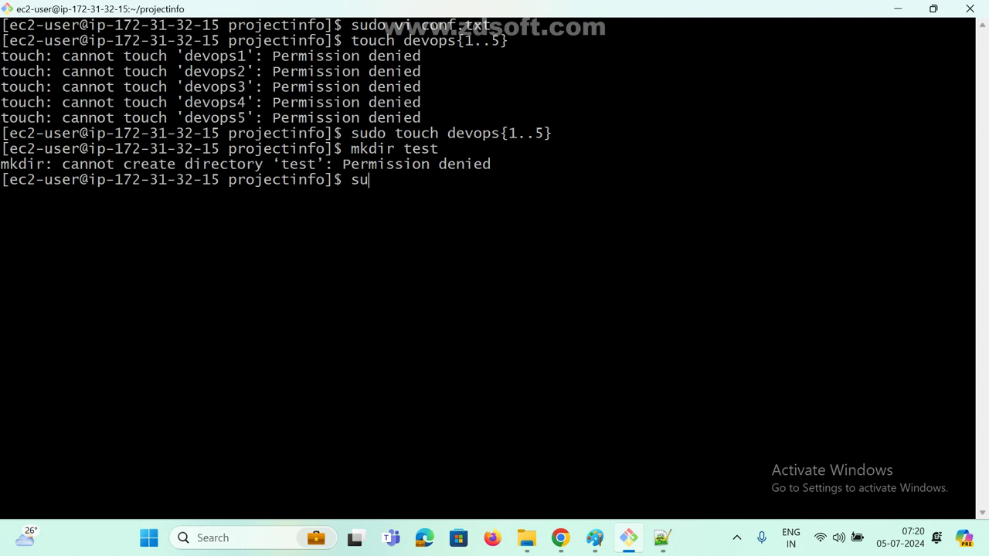
{"action": "type", "text": "do mkdir test"}
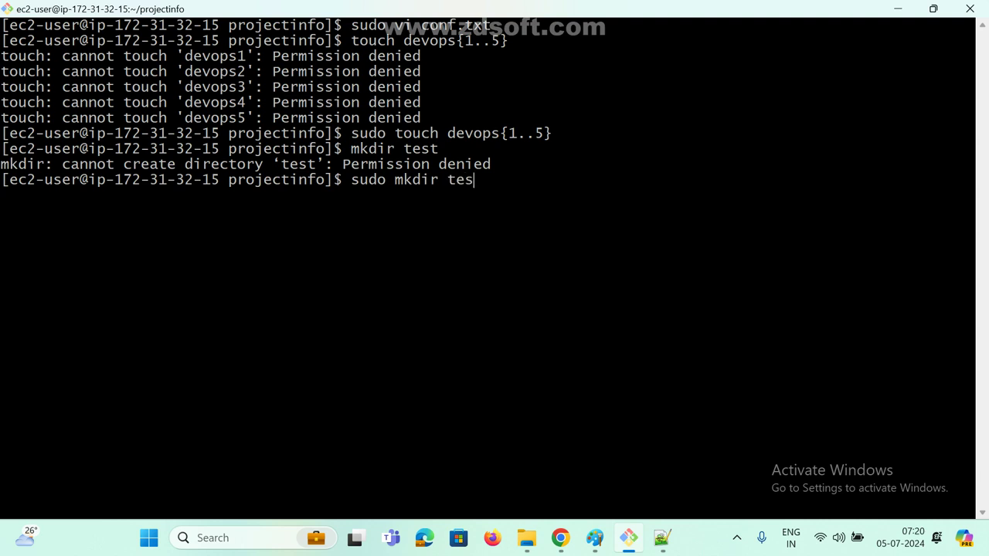
{"action": "key", "text": "Return"}
{"action": "type", "text": "ll"}
{"action": "key", "text": "Return"}
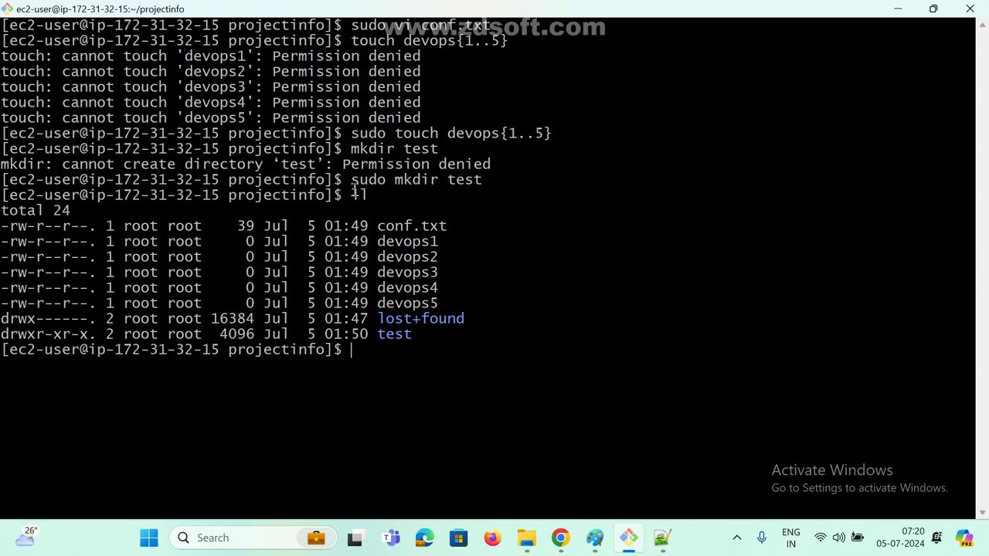
Step: Highlight conf.txt, devops1–devops4 and test in the ll listing, then bring up the Paint diagram
{"action": "left_click_drag", "start_coordinate": [351, 194], "coordinate": [421, 337]}
{"action": "left_click", "coordinate": [421, 338]}
{"action": "left_click_drag", "start_coordinate": [381, 227], "coordinate": [433, 333]}
{"action": "left_click", "coordinate": [410, 226]}
{"action": "left_click_drag", "start_coordinate": [384, 241], "coordinate": [437, 287]}
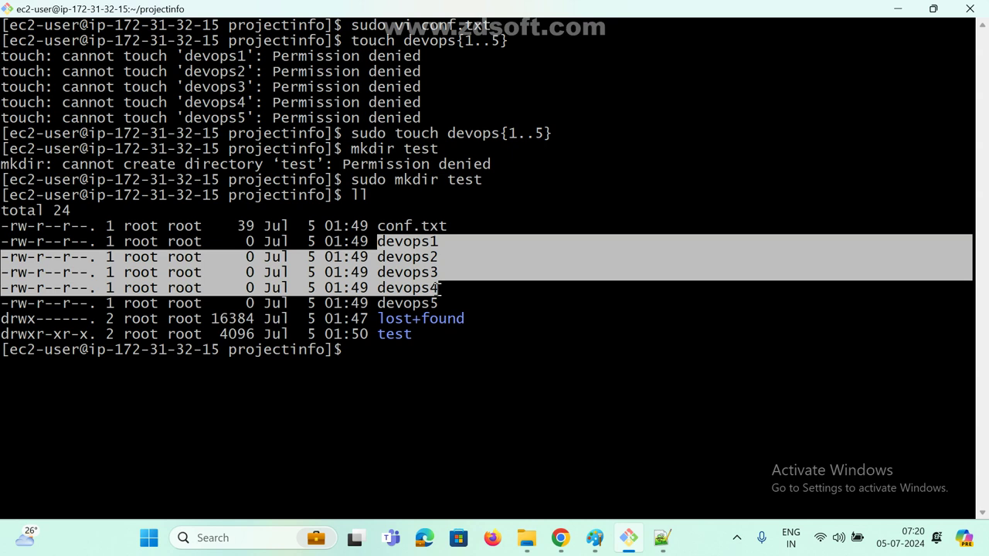
{"action": "left_click_drag", "start_coordinate": [388, 336], "coordinate": [419, 335]}
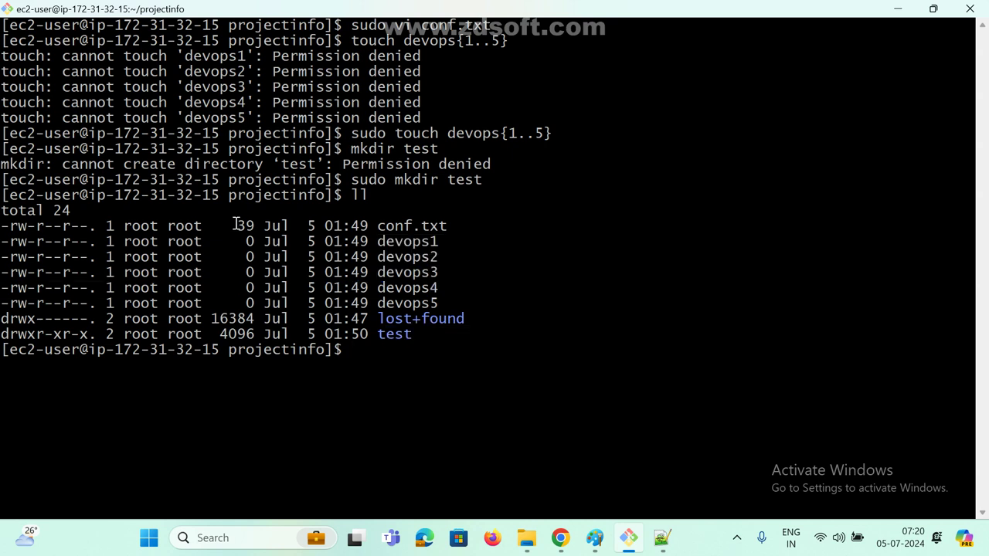
{"action": "left_click_drag", "start_coordinate": [239, 225], "coordinate": [5, 207]}
{"action": "left_click", "coordinate": [433, 344]}
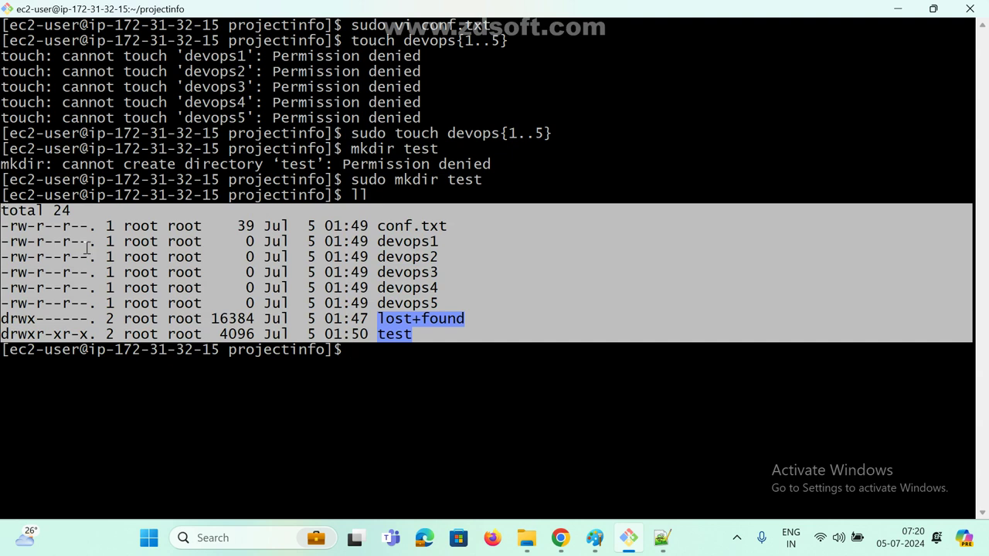
{"action": "left_click", "coordinate": [331, 319]}
{"action": "left_click_drag", "start_coordinate": [419, 336], "coordinate": [3, 216]}
{"action": "left_click", "coordinate": [594, 537]}
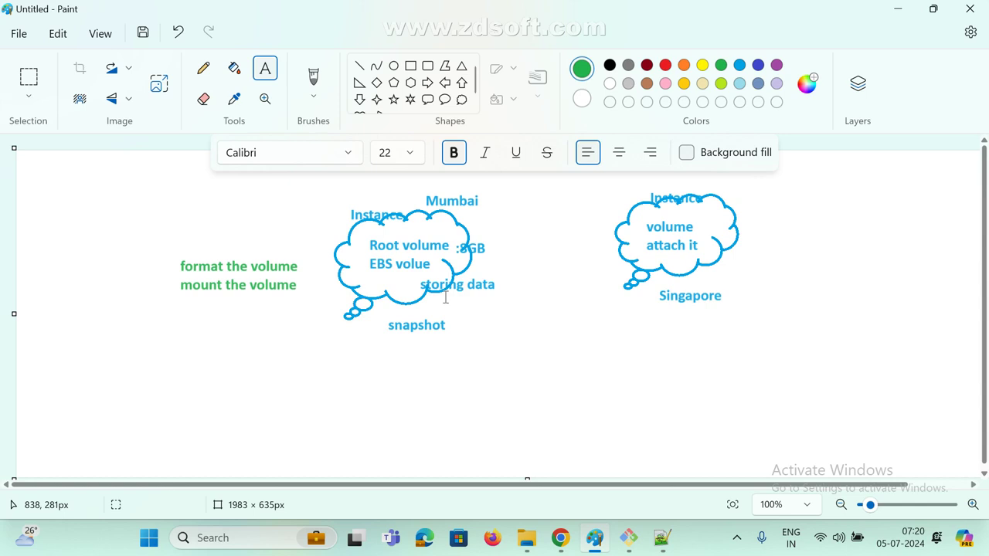
Step: Discard an empty Paint text box and highlight the terminal listing from conf.txt to lost+found
{"action": "left_click_drag", "start_coordinate": [460, 296], "coordinate": [554, 382]}
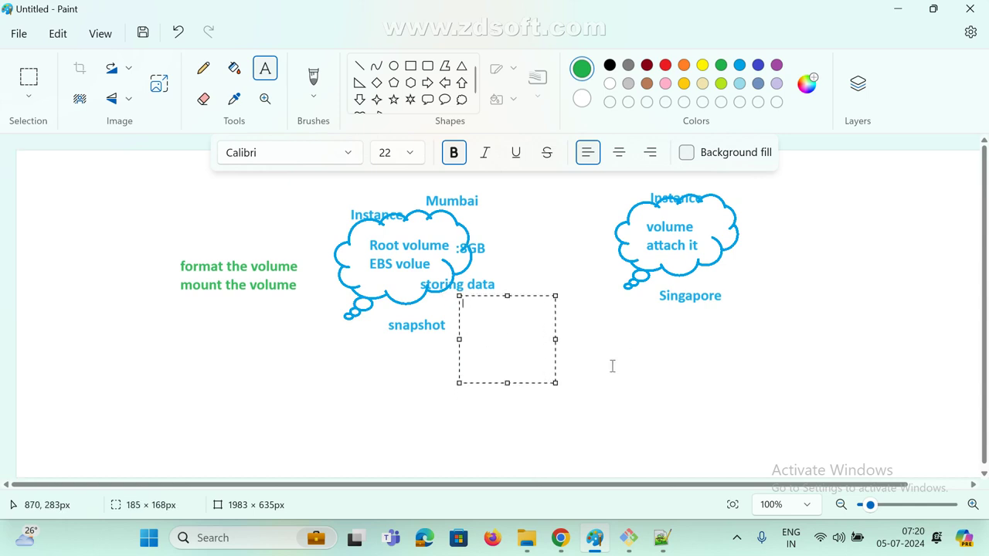
{"action": "left_click", "coordinate": [614, 466]}
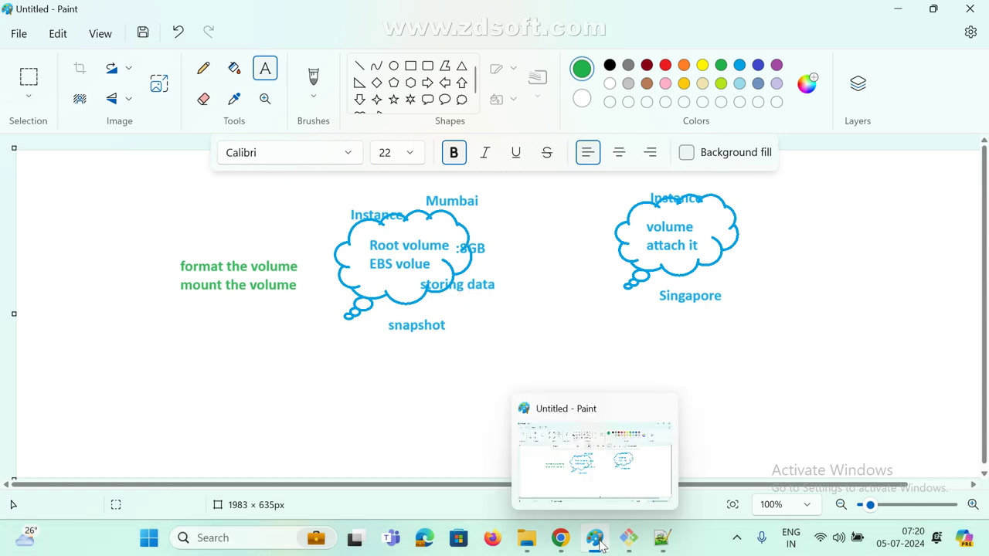
{"action": "left_click", "coordinate": [625, 541]}
{"action": "left_click", "coordinate": [434, 254]}
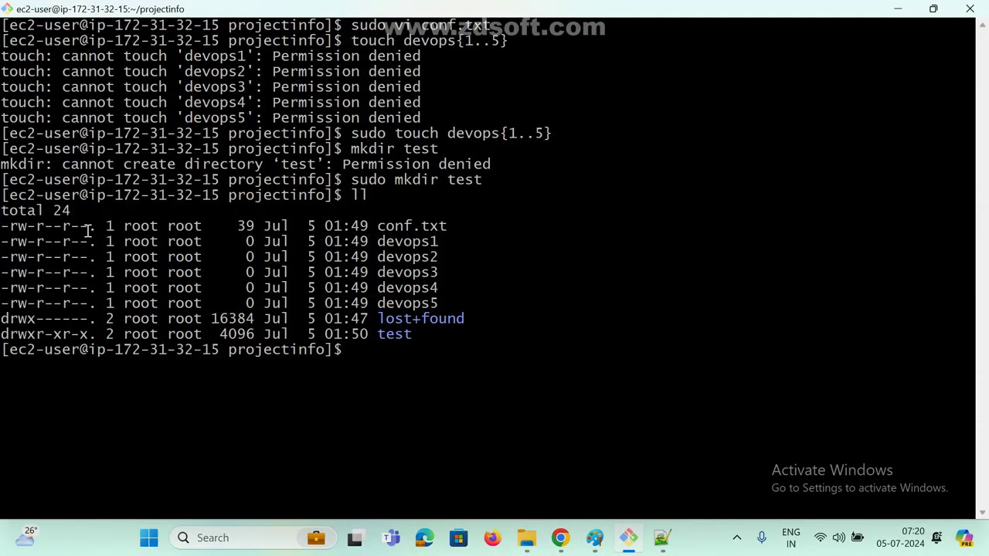
{"action": "left_click_drag", "start_coordinate": [377, 225], "coordinate": [439, 319]}
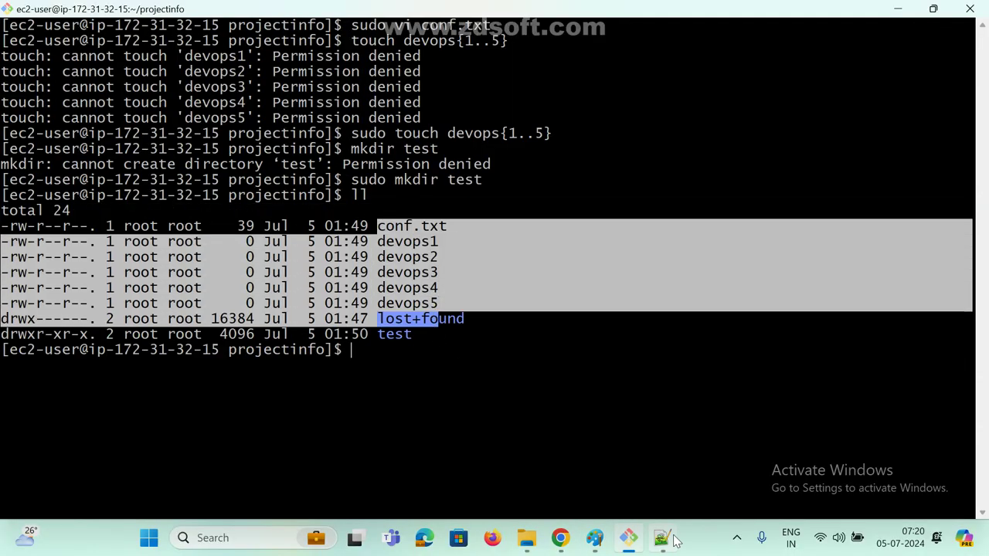
Step: Admit the waiting participant into the Google Meet call
{"action": "mouse_move", "coordinate": [556, 544]}
{"action": "left_click", "coordinate": [475, 440]}
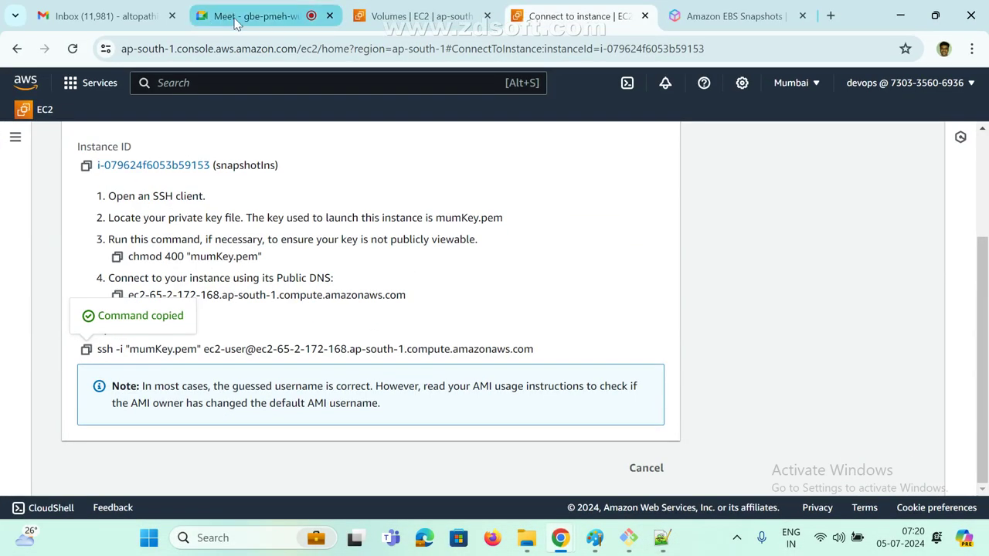
{"action": "left_click", "coordinate": [247, 15]}
{"action": "left_click", "coordinate": [883, 431]}
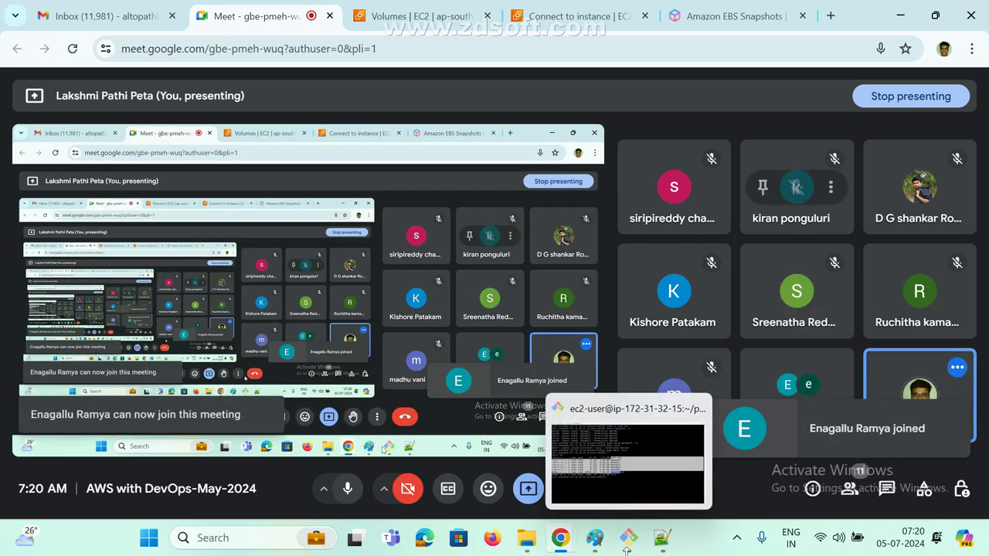
Step: Add a green 'data available' label under 'storing data' in the Paint diagram
{"action": "left_click", "coordinate": [629, 542]}
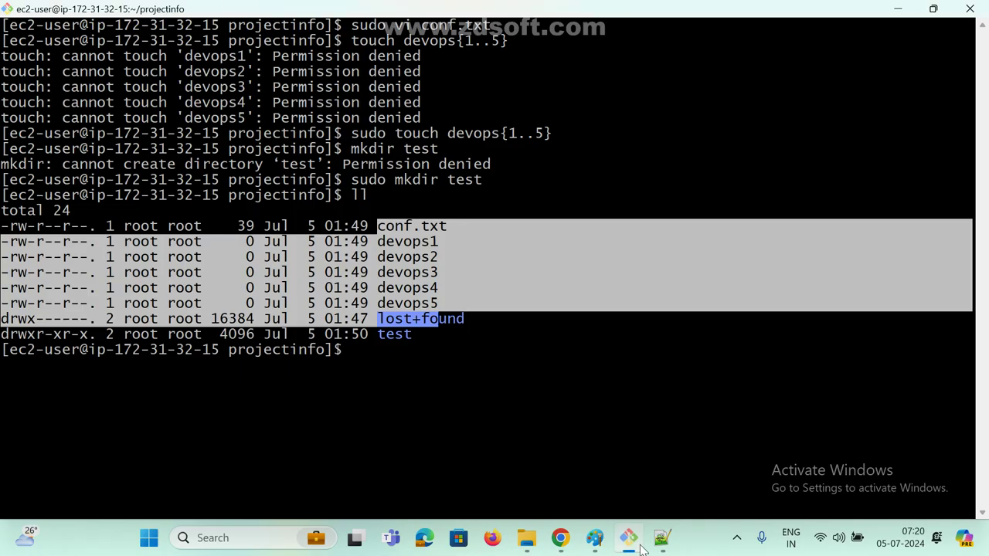
{"action": "left_click", "coordinate": [594, 539]}
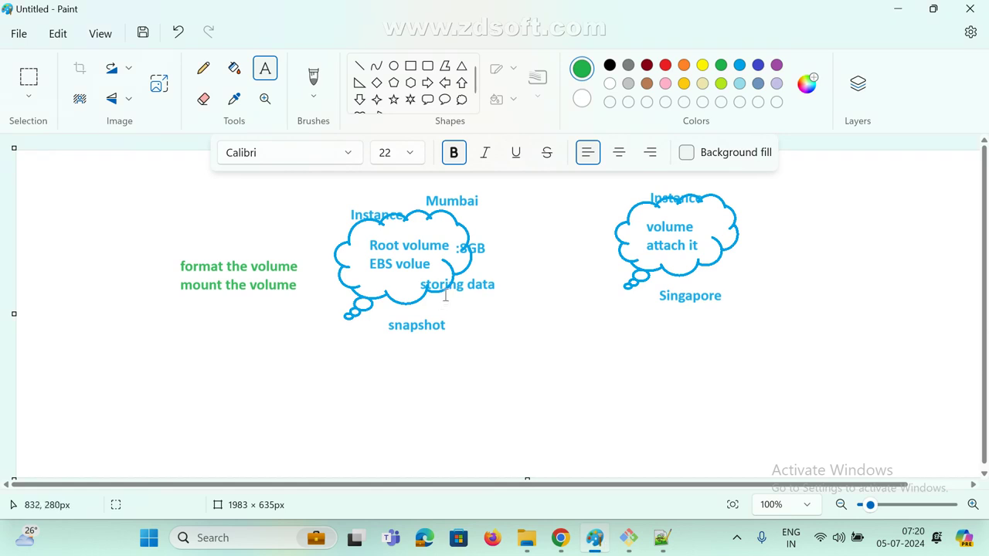
{"action": "mouse_move", "coordinate": [444, 294]}
{"action": "left_mouse_down"}
{"action": "mouse_move", "coordinate": [534, 367]}
{"action": "mouse_move", "coordinate": [519, 359]}
{"action": "left_mouse_up"}
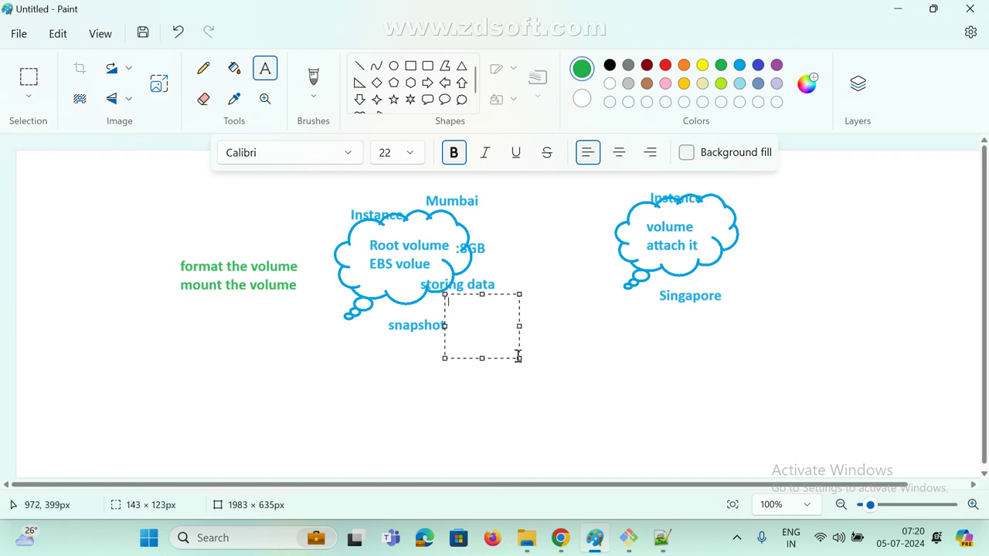
{"action": "type", "text": "data avai"}
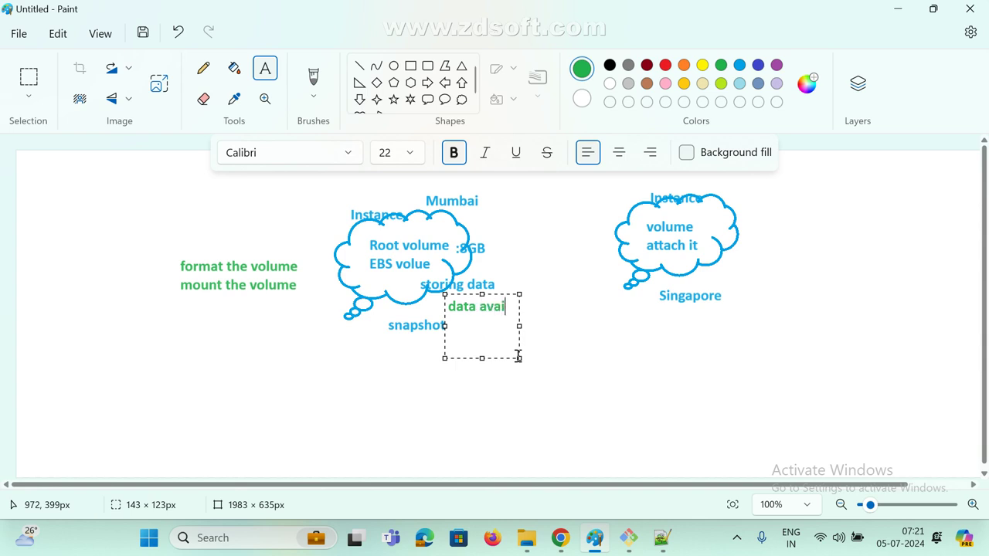
{"action": "type", "text": "lable"}
{"action": "left_click", "coordinate": [545, 422]}
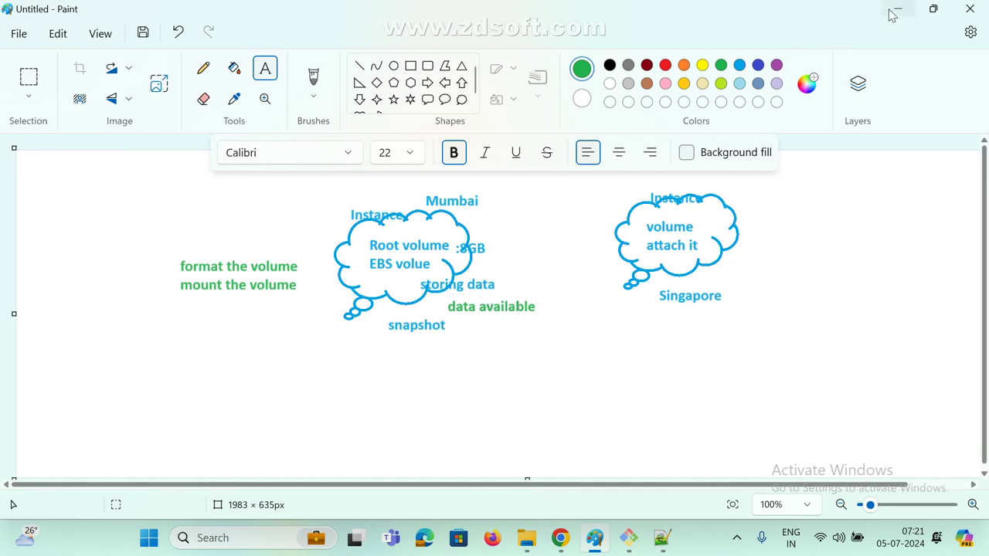
Step: Minimize Paint and return to the EC2 volumes list in the browser
{"action": "left_click", "coordinate": [896, 9]}
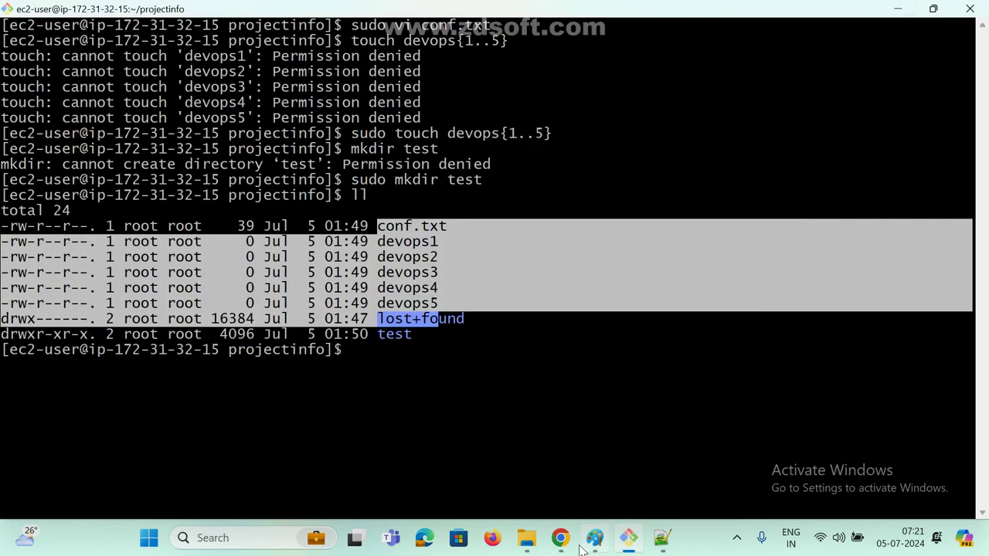
{"action": "mouse_move", "coordinate": [561, 538]}
{"action": "left_click", "coordinate": [415, 502]}
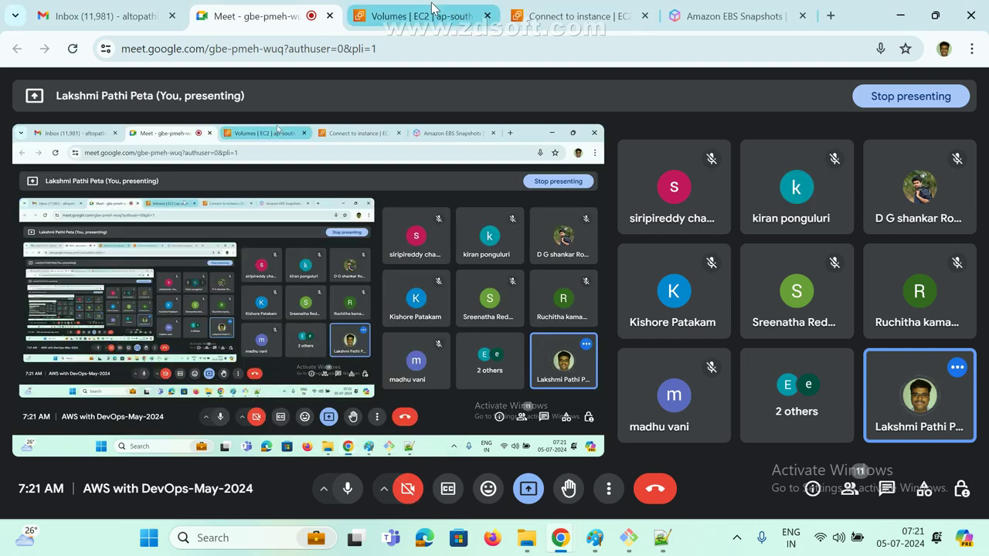
{"action": "left_click", "coordinate": [424, 17]}
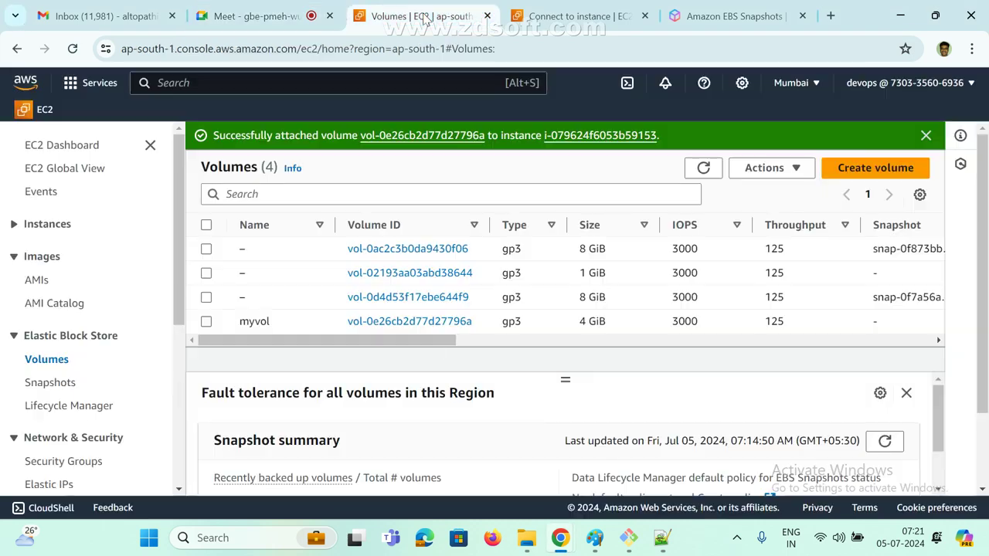
Step: Select myvol, choose Actions > Create snapshot, and click into the Description field
{"action": "left_click", "coordinate": [207, 326]}
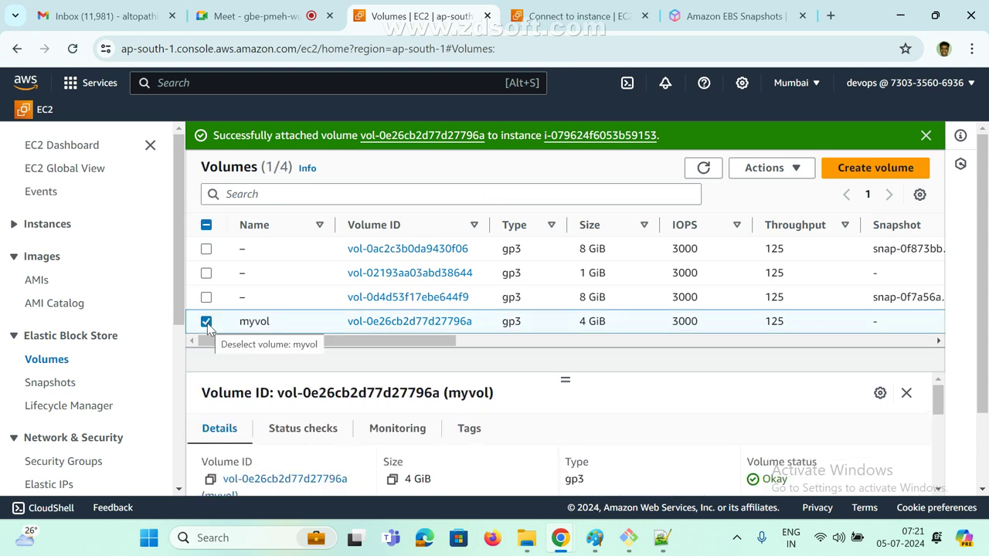
{"action": "left_click", "coordinate": [795, 171]}
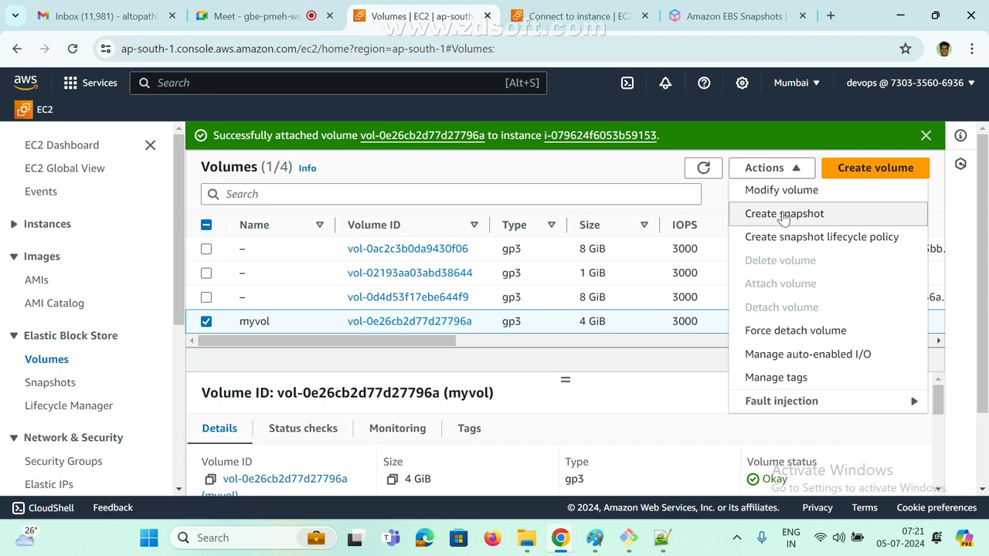
{"action": "left_click", "coordinate": [594, 537]}
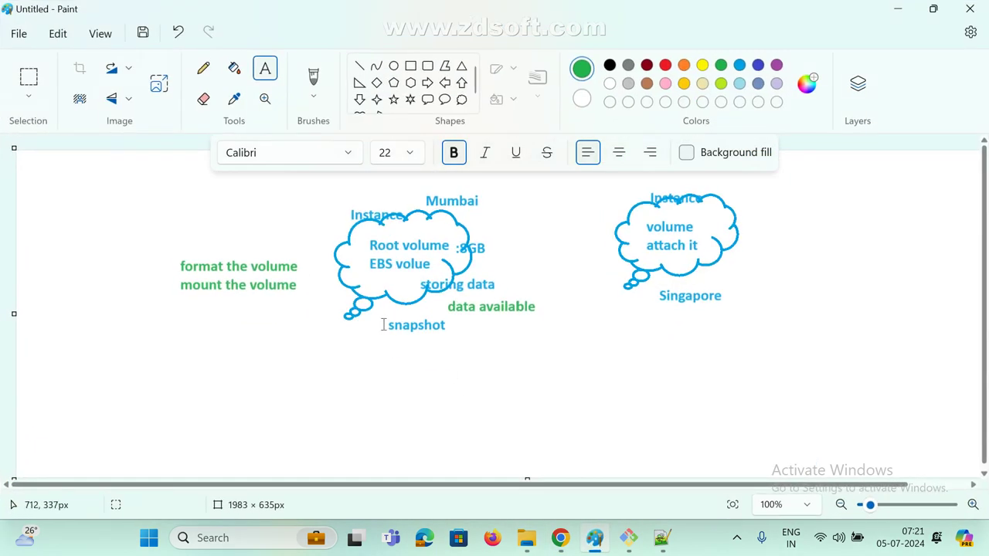
{"action": "left_click", "coordinate": [896, 14]}
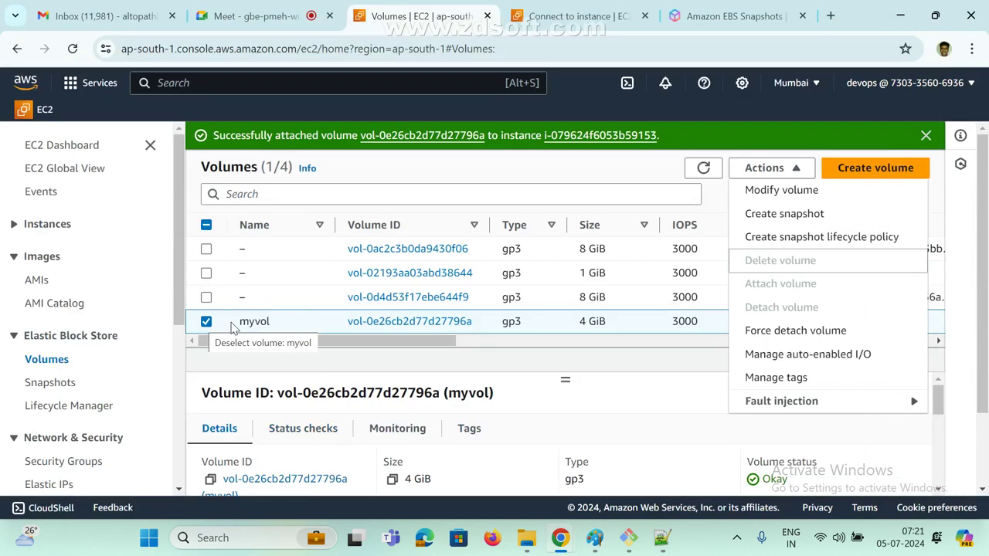
{"action": "left_click", "coordinate": [798, 168]}
{"action": "left_click", "coordinate": [799, 167]}
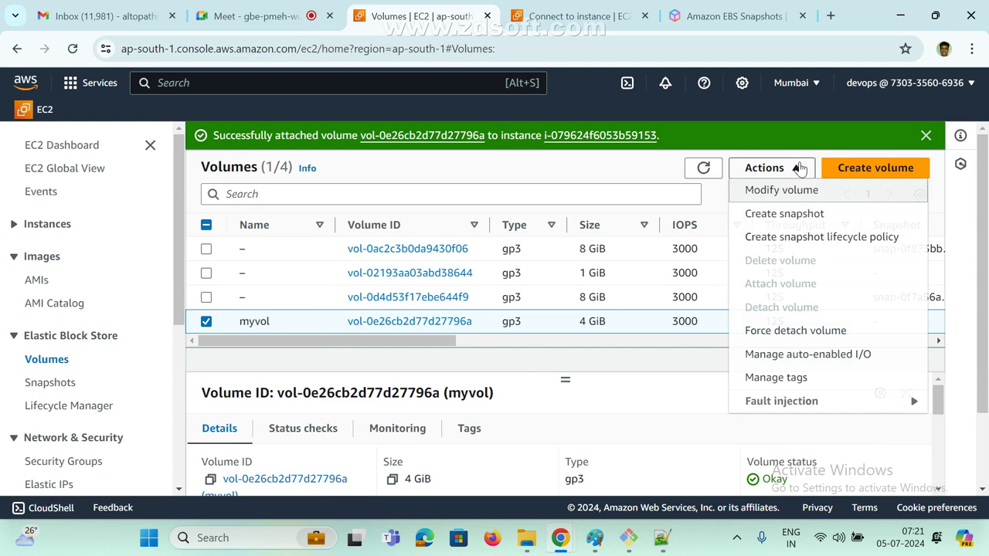
{"action": "left_click", "coordinate": [792, 215]}
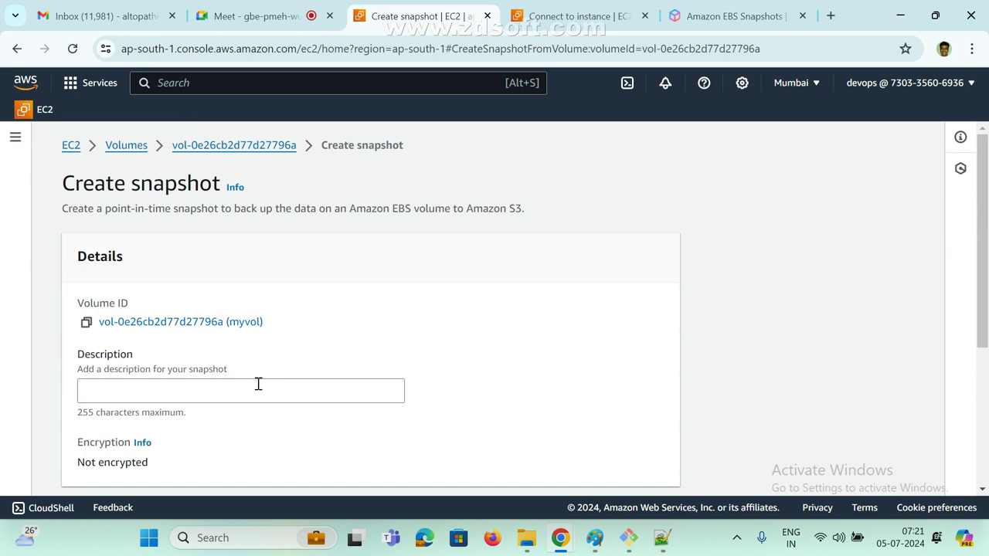
{"action": "left_click", "coordinate": [108, 391]}
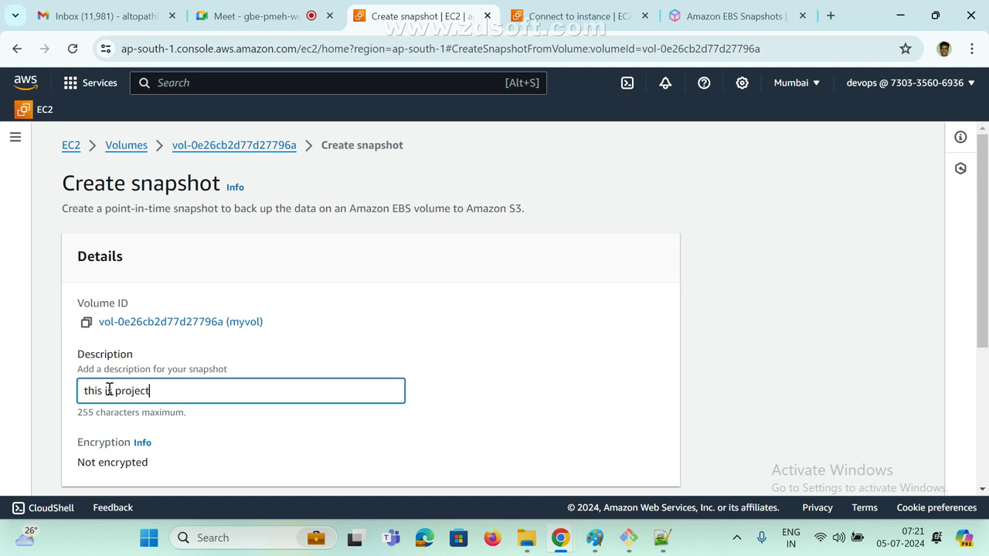
Step: Enter the description 'this is projectinfo backup' for the myvol snapshot
{"action": "type", "text": "this is projectinfo backup"}
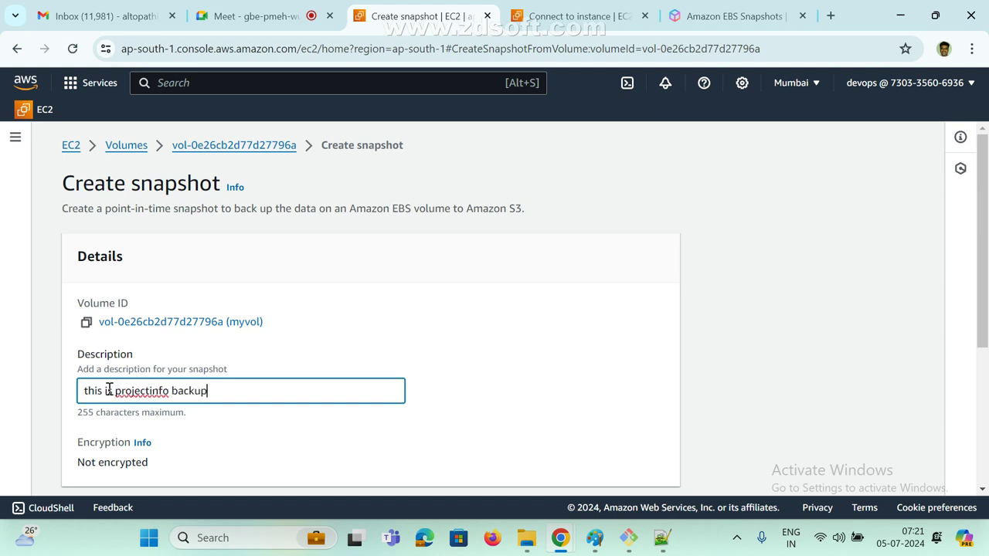
{"action": "scroll", "coordinate": [386, 434], "scroll_direction": "down", "scroll_amount": 3}
{"action": "scroll", "coordinate": [308, 370], "scroll_direction": "up", "scroll_amount": 2}
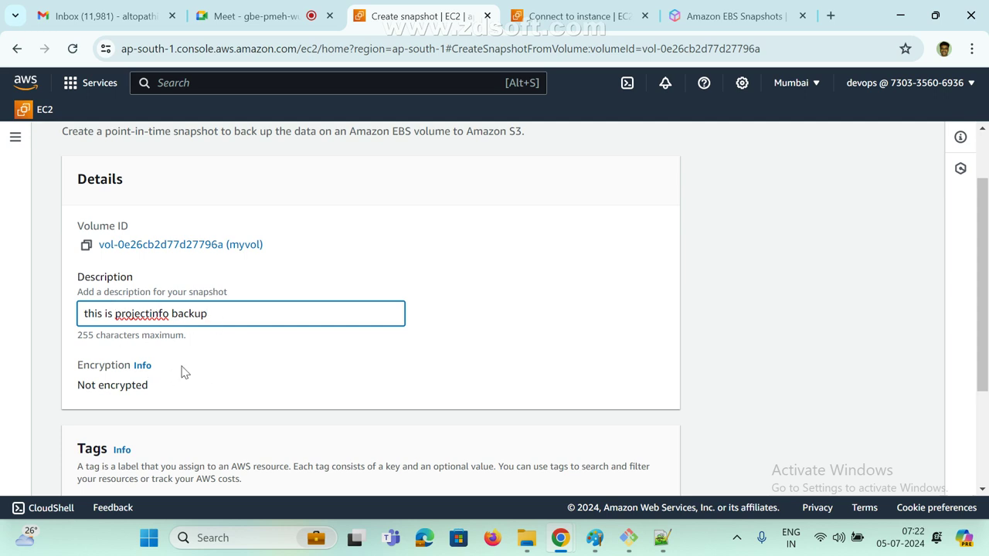
{"action": "scroll", "coordinate": [137, 351], "scroll_direction": "up", "scroll_amount": 1}
{"action": "scroll", "coordinate": [234, 359], "scroll_direction": "down", "scroll_amount": 1}
{"action": "scroll", "coordinate": [199, 358], "scroll_direction": "up", "scroll_amount": 1}
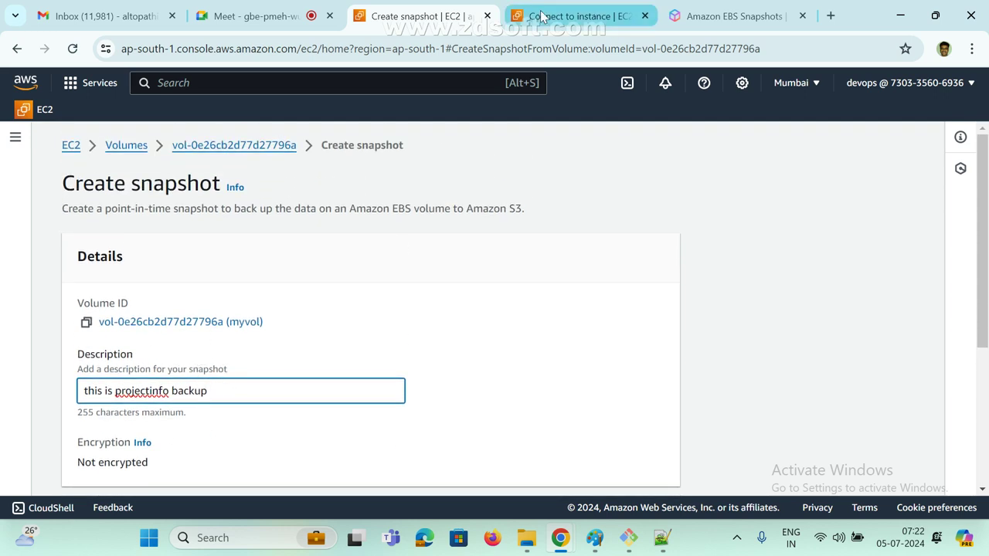
Step: Read the EBS Snapshots docs on migrating data across regions, then return to the snapshot form
{"action": "left_click", "coordinate": [730, 17]}
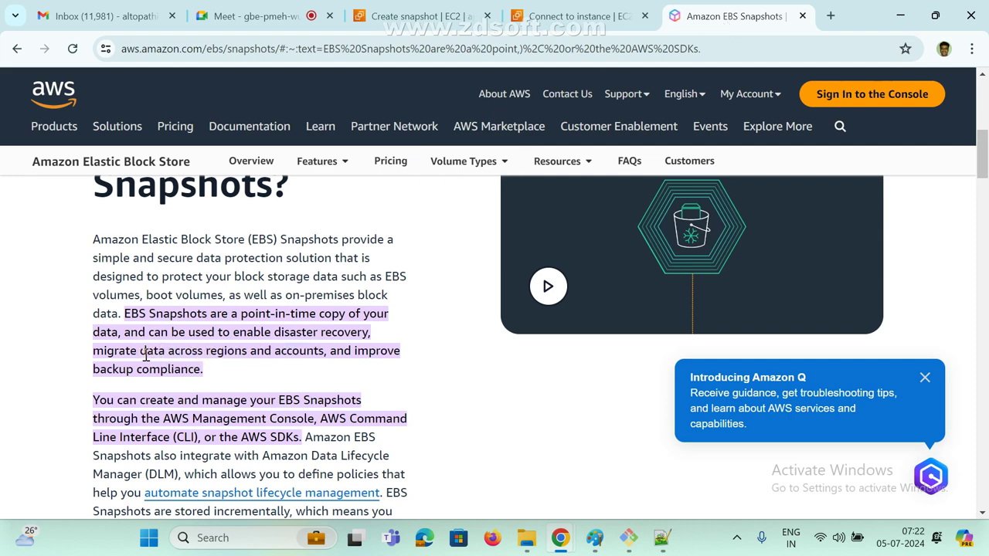
{"action": "left_click_drag", "start_coordinate": [145, 355], "coordinate": [325, 350]}
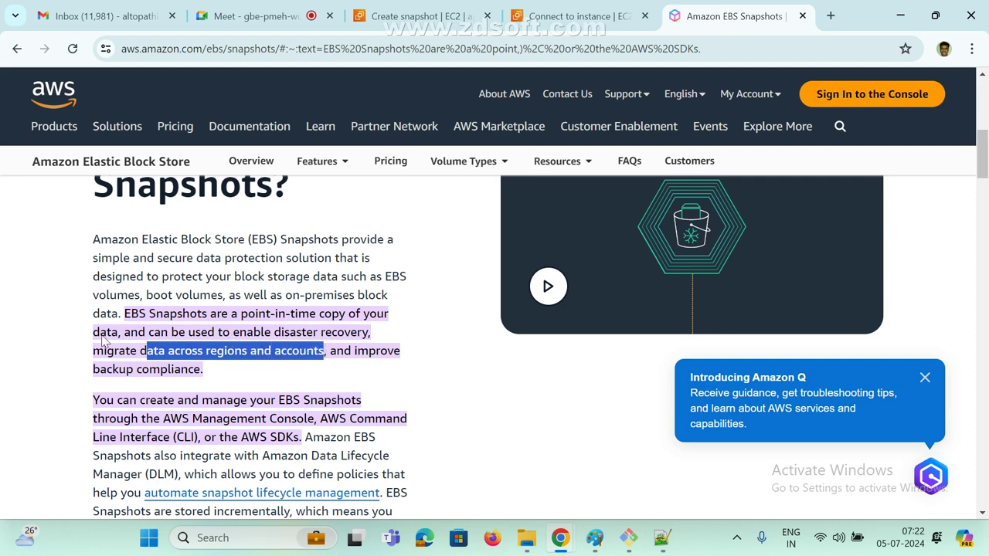
{"action": "left_click", "coordinate": [900, 14]}
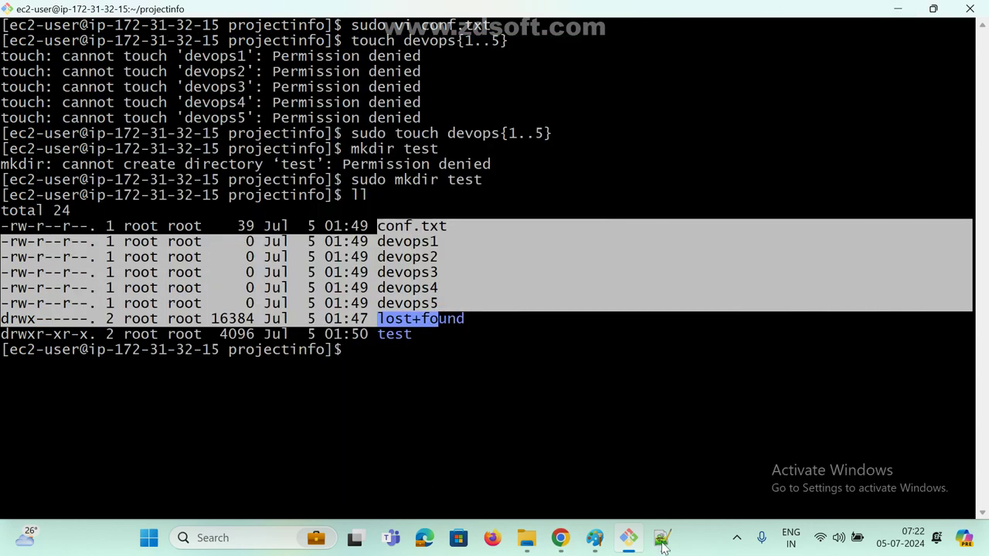
{"action": "mouse_move", "coordinate": [560, 541]}
{"action": "left_click", "coordinate": [494, 452]}
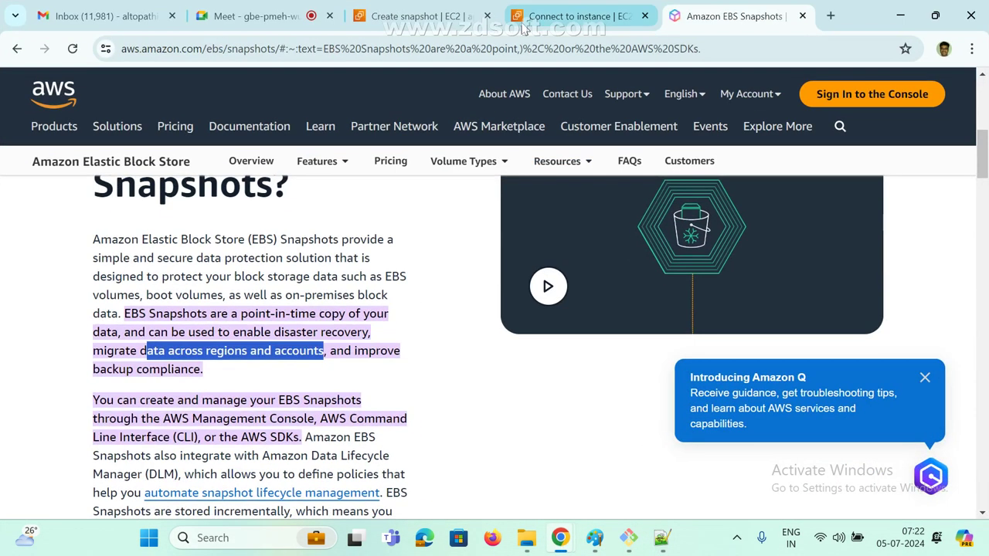
{"action": "left_click", "coordinate": [454, 22]}
{"action": "scroll", "coordinate": [210, 416], "scroll_direction": "down", "scroll_amount": 2}
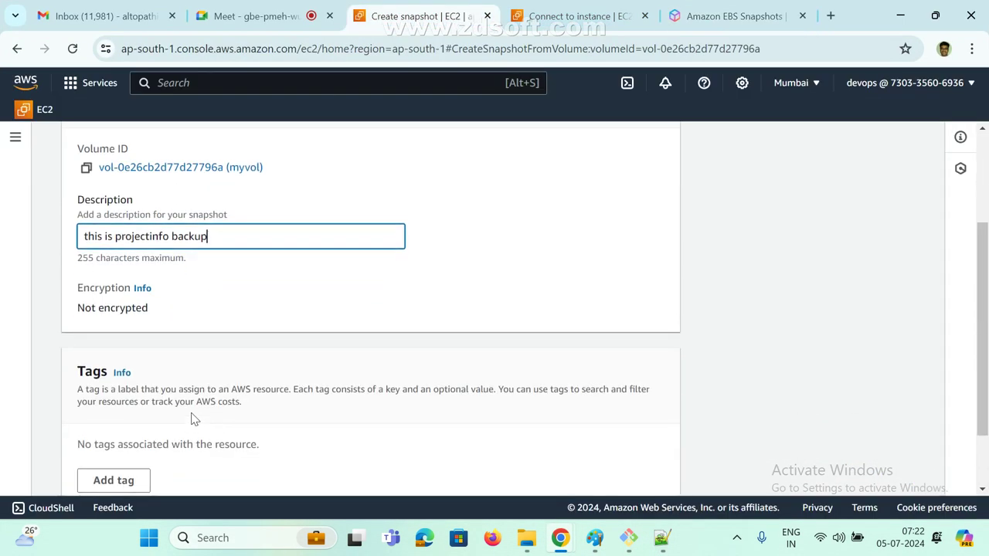
{"action": "scroll", "coordinate": [250, 410], "scroll_direction": "down", "scroll_amount": 1}
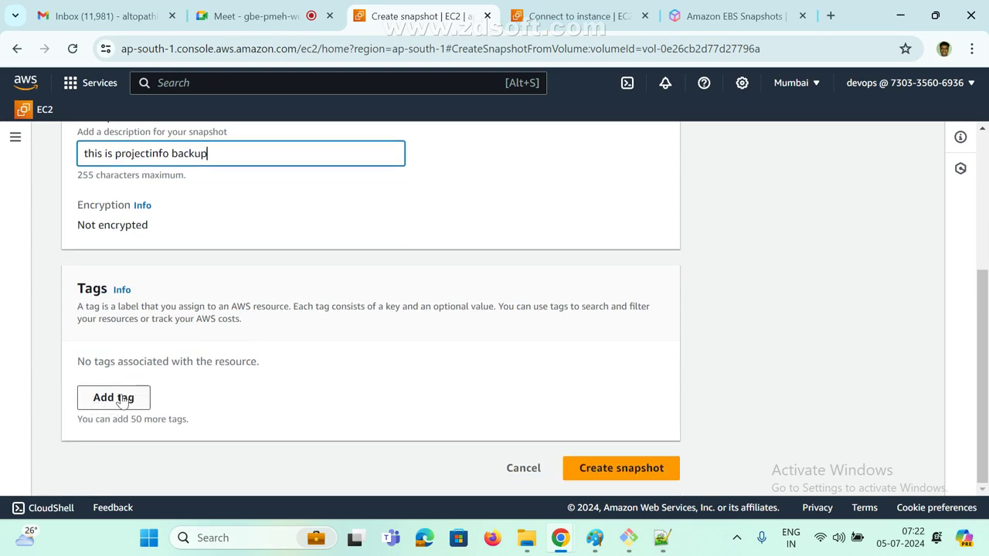
{"action": "scroll", "coordinate": [276, 399], "scroll_direction": "up", "scroll_amount": 2}
{"action": "scroll", "coordinate": [276, 399], "scroll_direction": "up", "scroll_amount": 2}
{"action": "scroll", "coordinate": [584, 471], "scroll_direction": "down", "scroll_amount": 3}
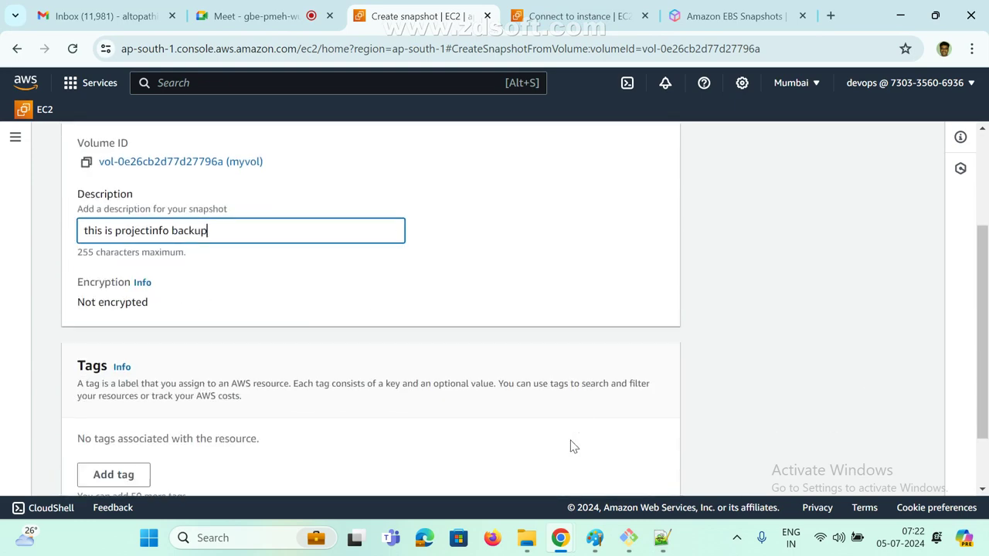
Step: Create the 4 GiB myvol snapshot and name it projectsnapshot in the Snapshots list
{"action": "left_click", "coordinate": [607, 468]}
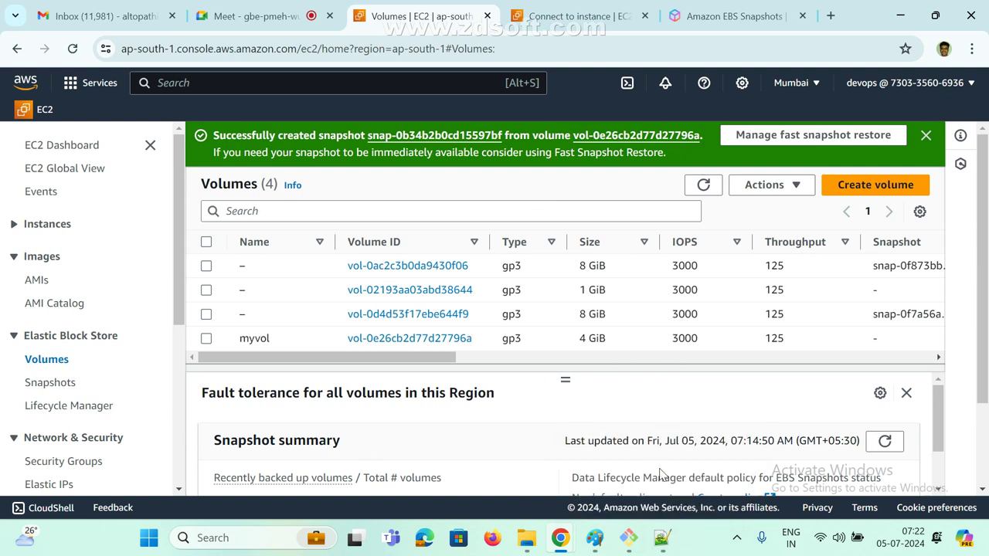
{"action": "left_click", "coordinate": [56, 384]}
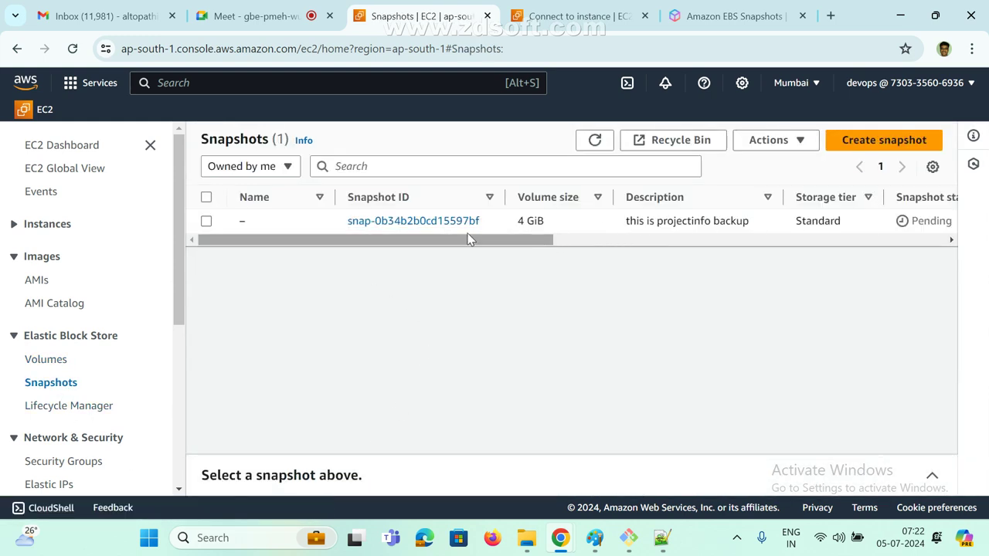
{"action": "left_click", "coordinate": [254, 222]}
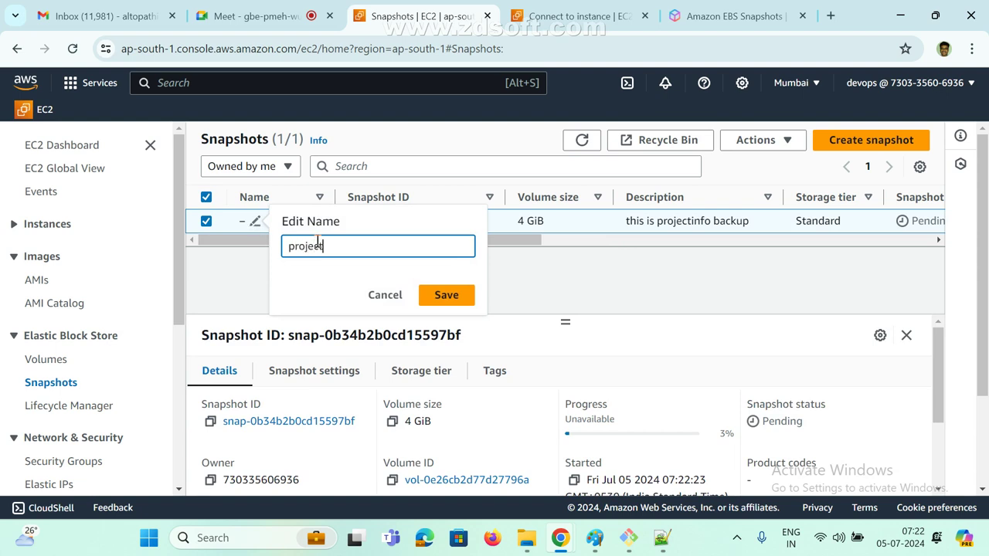
{"action": "type", "text": "projectsnapshot"}
{"action": "left_click", "coordinate": [432, 297]}
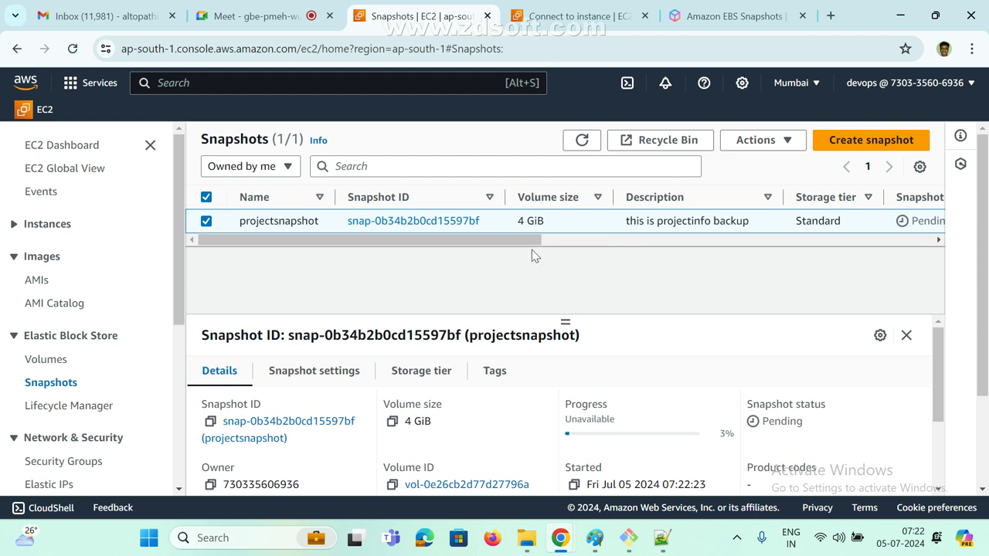
{"action": "left_click_drag", "start_coordinate": [532, 249], "coordinate": [641, 245]}
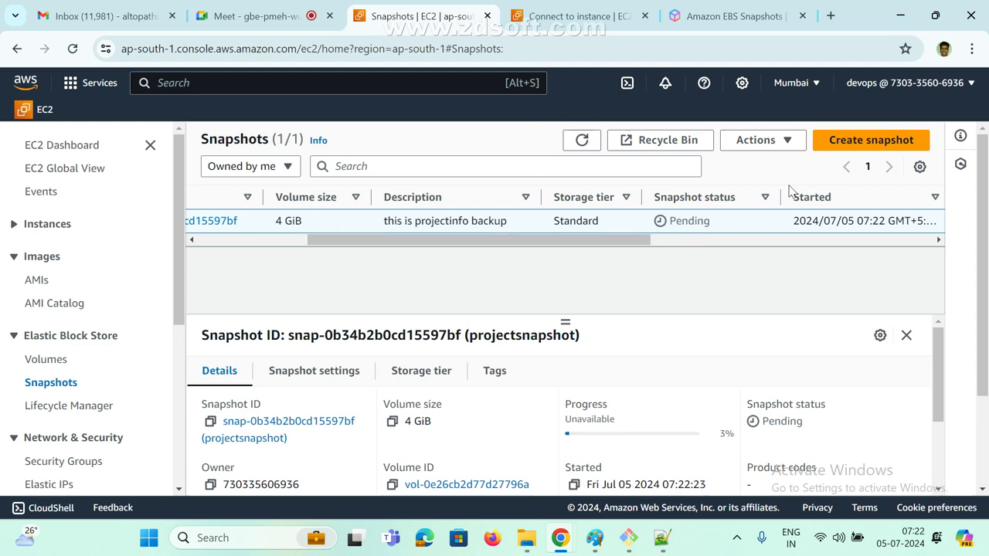
Step: After checking the region diagram in Paint, switch the console to Asia Pacific (Singapore)
{"action": "left_click", "coordinate": [821, 91]}
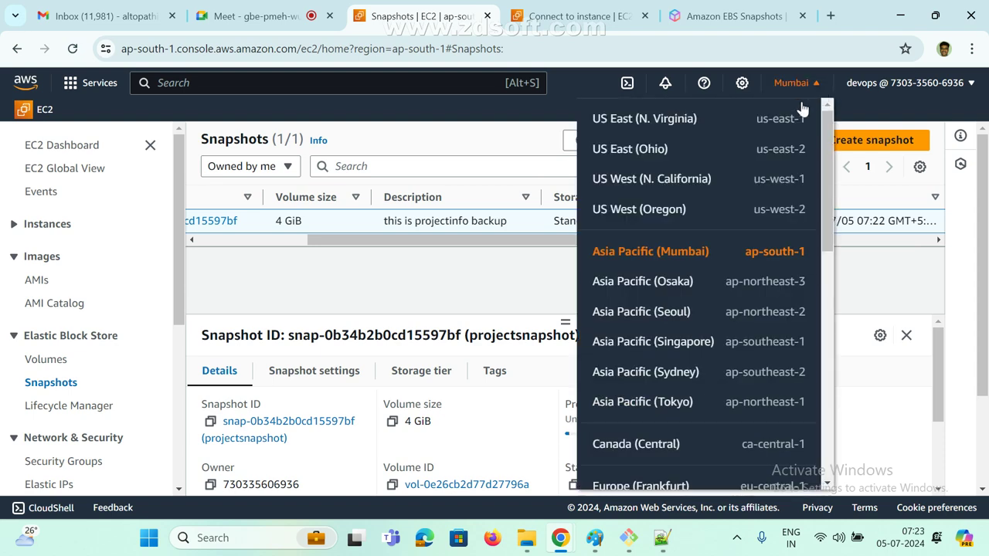
{"action": "left_click", "coordinate": [593, 537]}
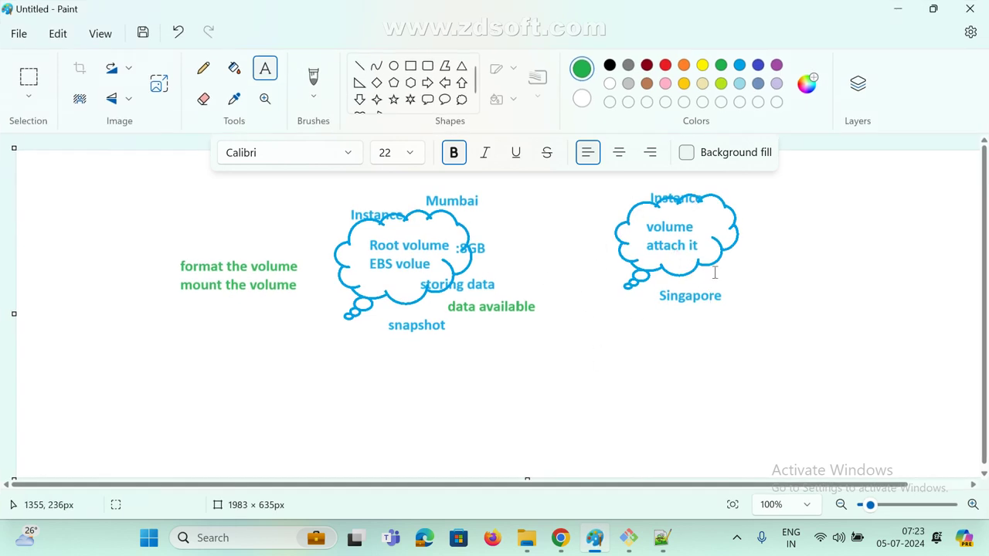
{"action": "left_click", "coordinate": [902, 9]}
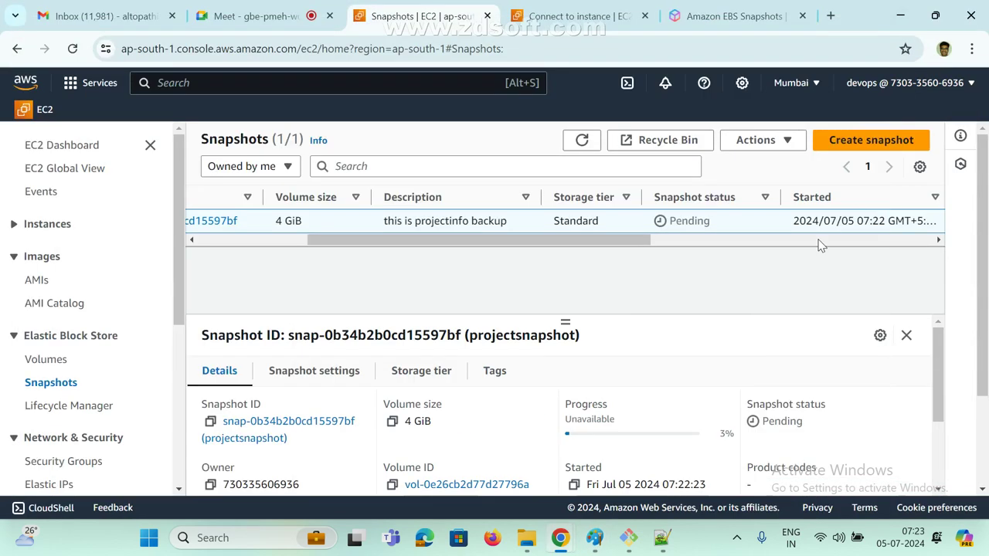
{"action": "left_click", "coordinate": [819, 84]}
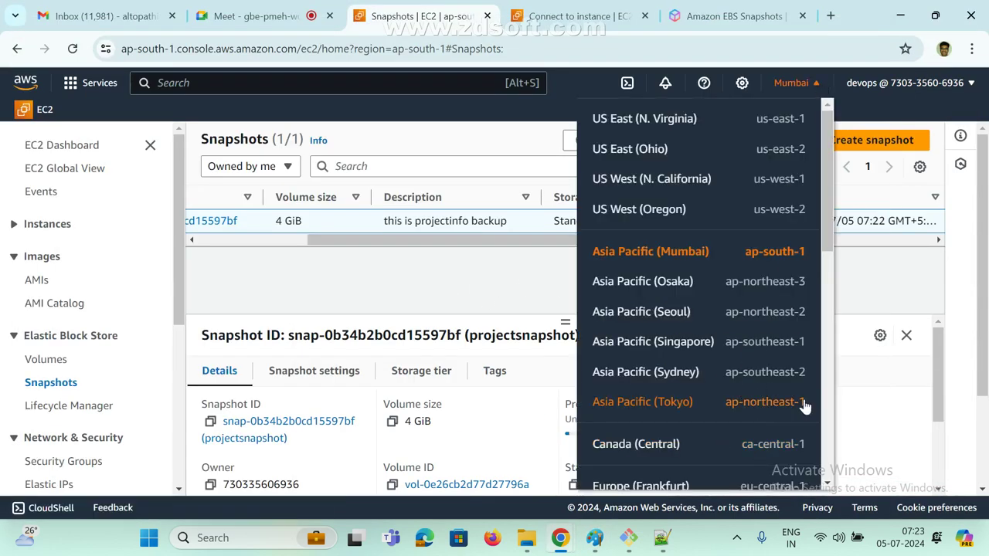
{"action": "left_click", "coordinate": [686, 346]}
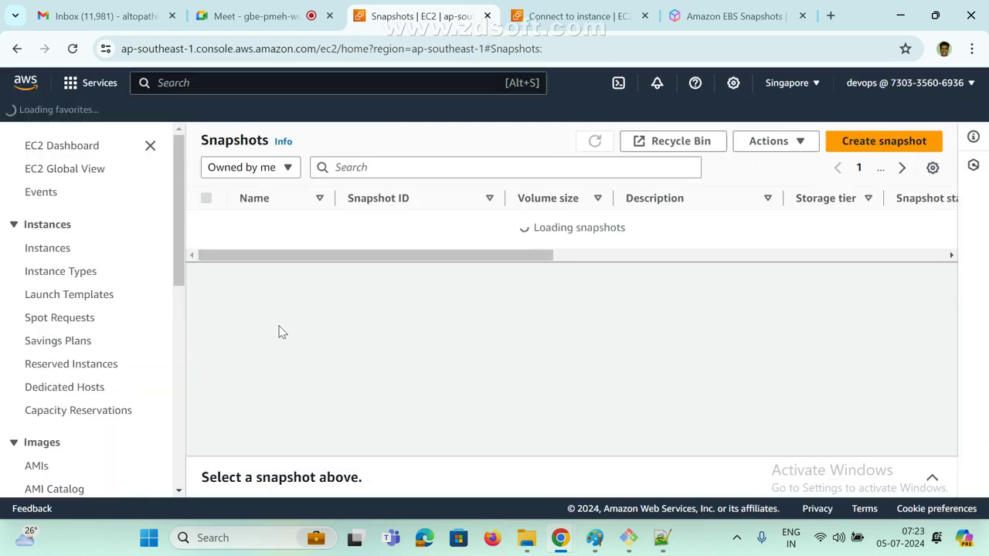
{"action": "left_click", "coordinate": [58, 249]}
Step: Start a new instance launch in Singapore named sgIns
{"action": "left_click", "coordinate": [825, 140]}
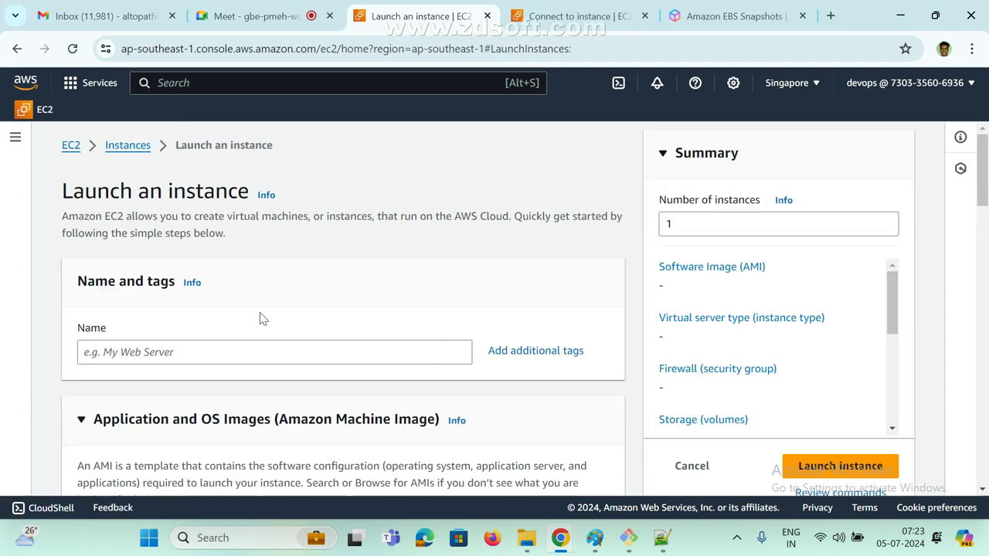
{"action": "left_click", "coordinate": [217, 351]}
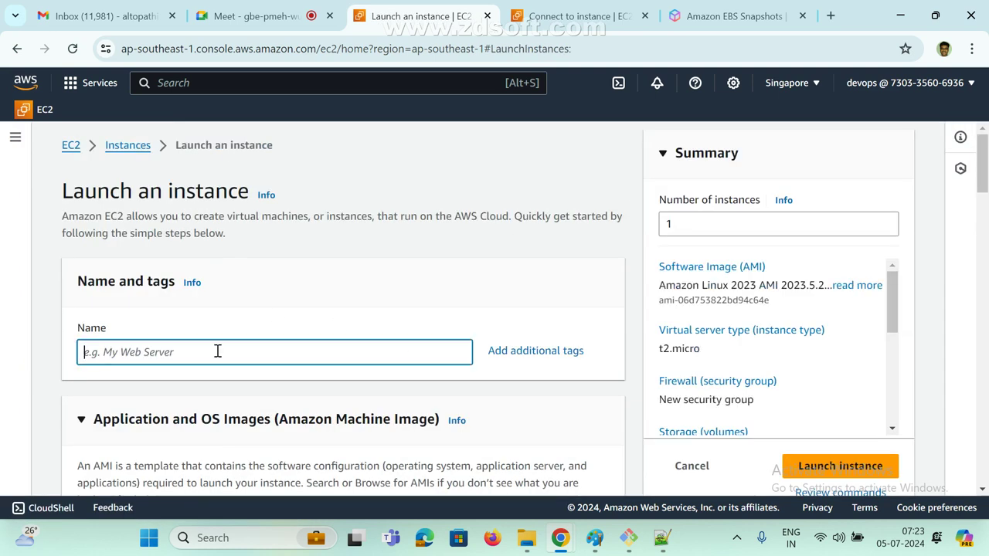
{"action": "type", "text": "sgIns"}
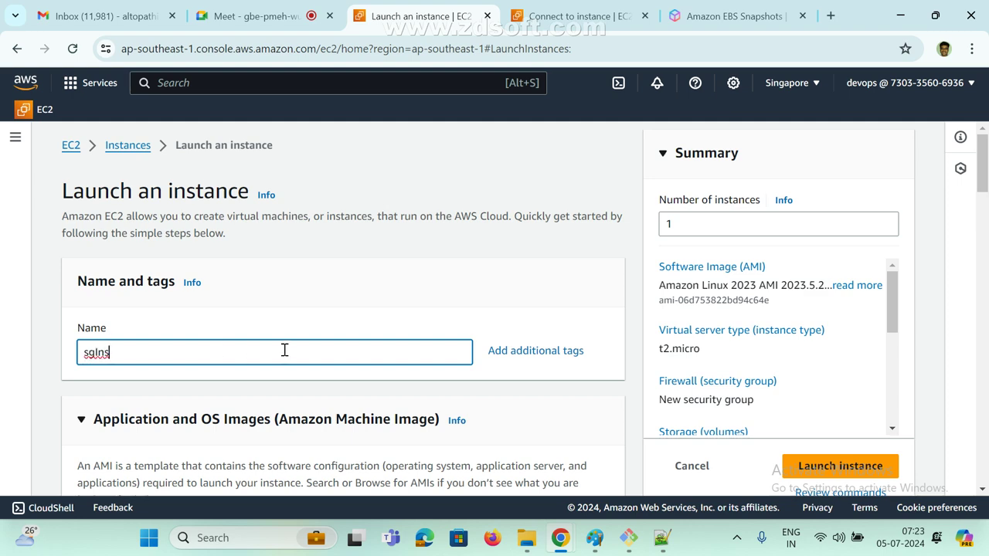
{"action": "scroll", "coordinate": [285, 348], "scroll_direction": "down", "scroll_amount": 5}
{"action": "scroll", "coordinate": [338, 373], "scroll_direction": "down", "scroll_amount": 4}
{"action": "scroll", "coordinate": [325, 375], "scroll_direction": "down", "scroll_amount": 3}
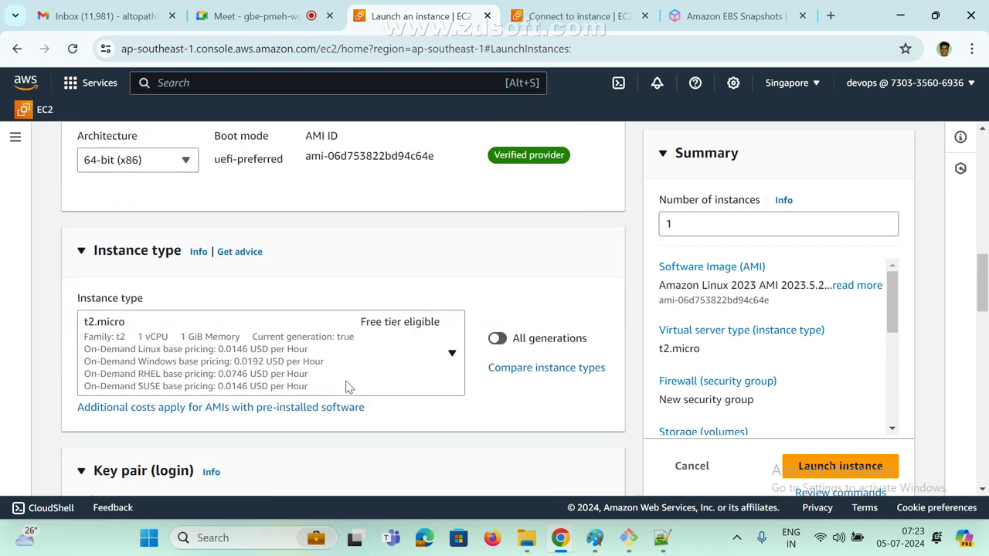
{"action": "scroll", "coordinate": [348, 368], "scroll_direction": "down", "scroll_amount": 3}
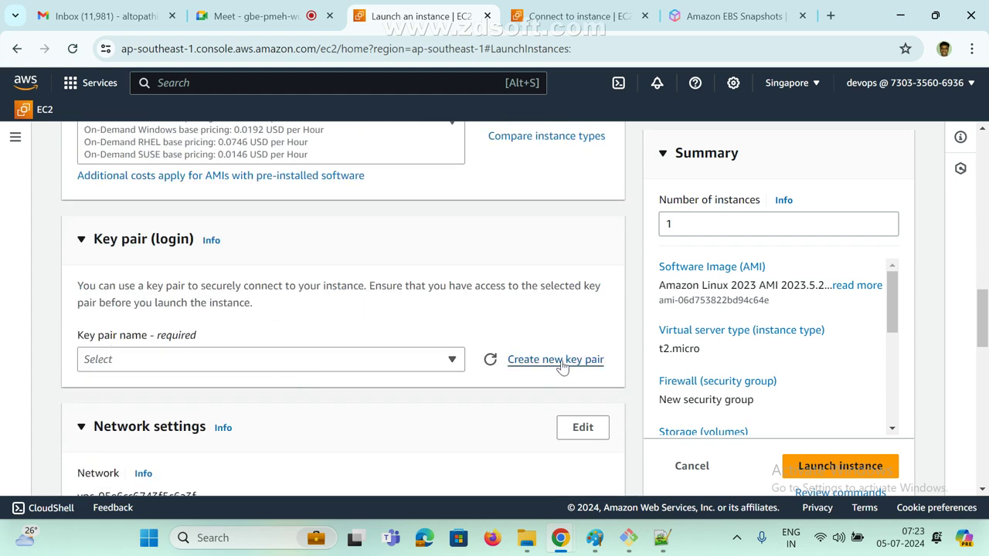
Step: Create the RSA .pem key pair sigKey and launch the t2.micro instance with defaults
{"action": "left_click", "coordinate": [563, 360]}
{"action": "left_click", "coordinate": [396, 245]}
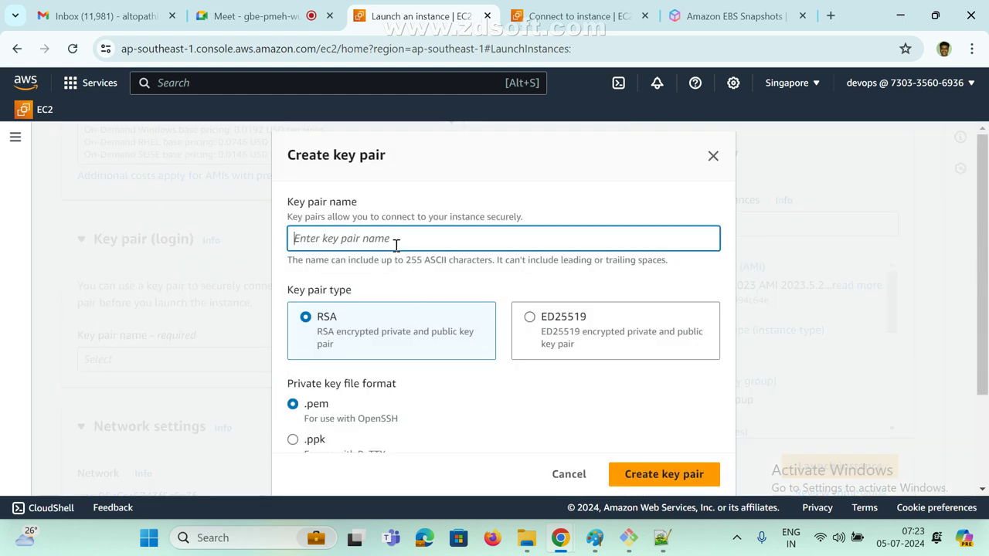
{"action": "type", "text": "sigKey"}
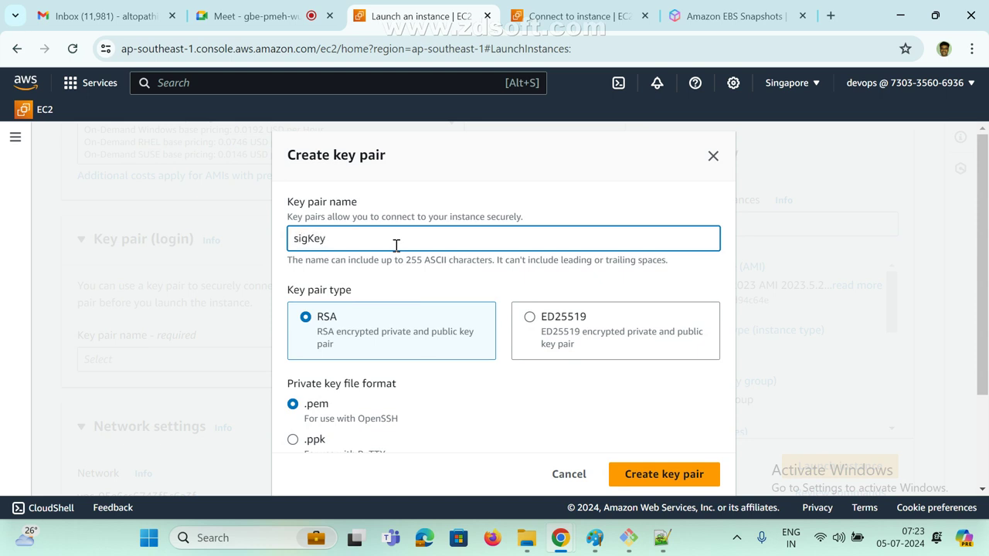
{"action": "left_click", "coordinate": [639, 471]}
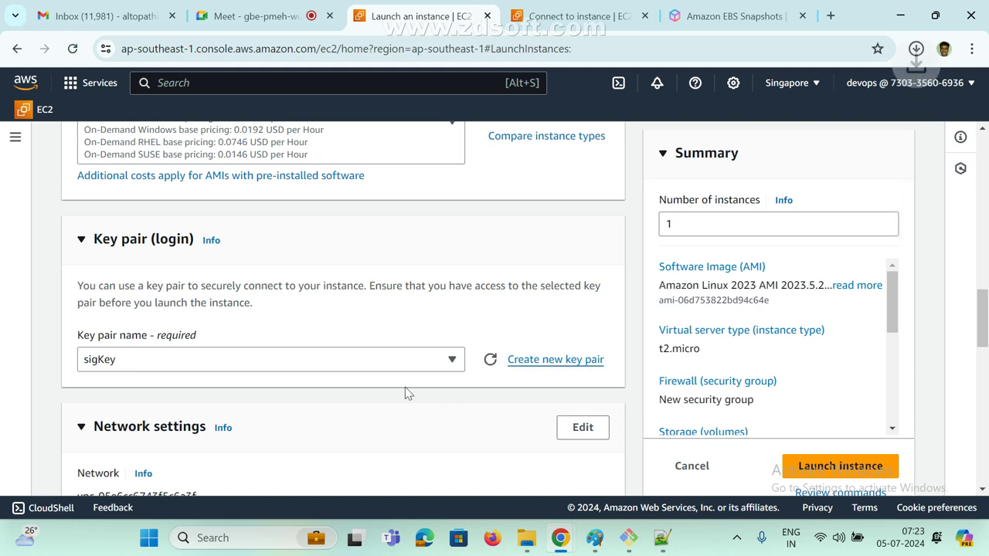
{"action": "scroll", "coordinate": [408, 393], "scroll_direction": "down", "scroll_amount": 7}
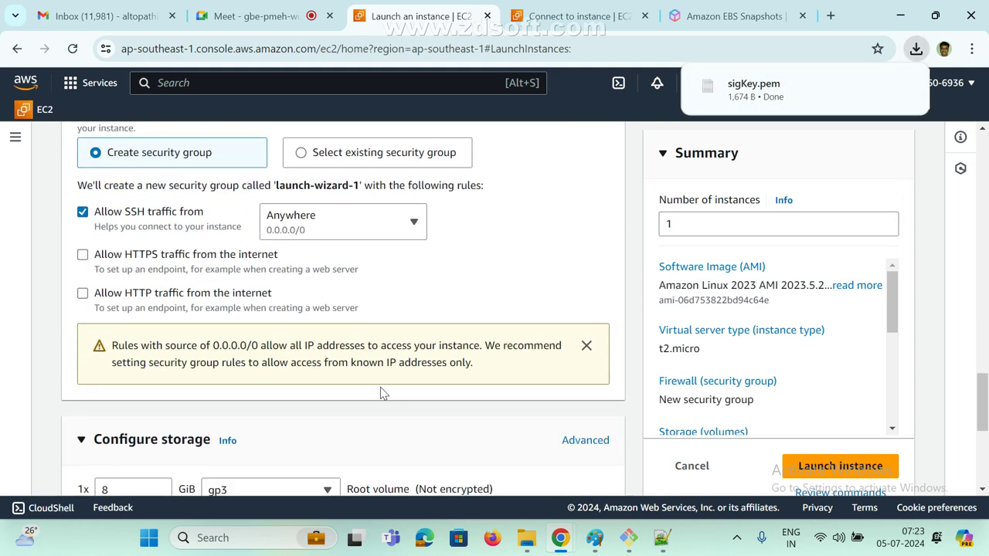
{"action": "scroll", "coordinate": [380, 393], "scroll_direction": "down", "scroll_amount": 4}
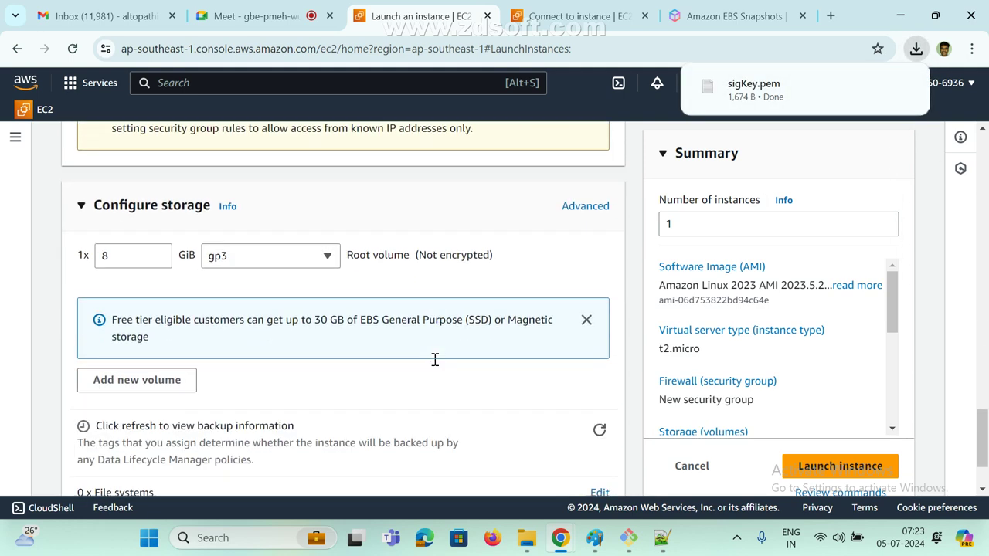
{"action": "left_click", "coordinate": [823, 434]}
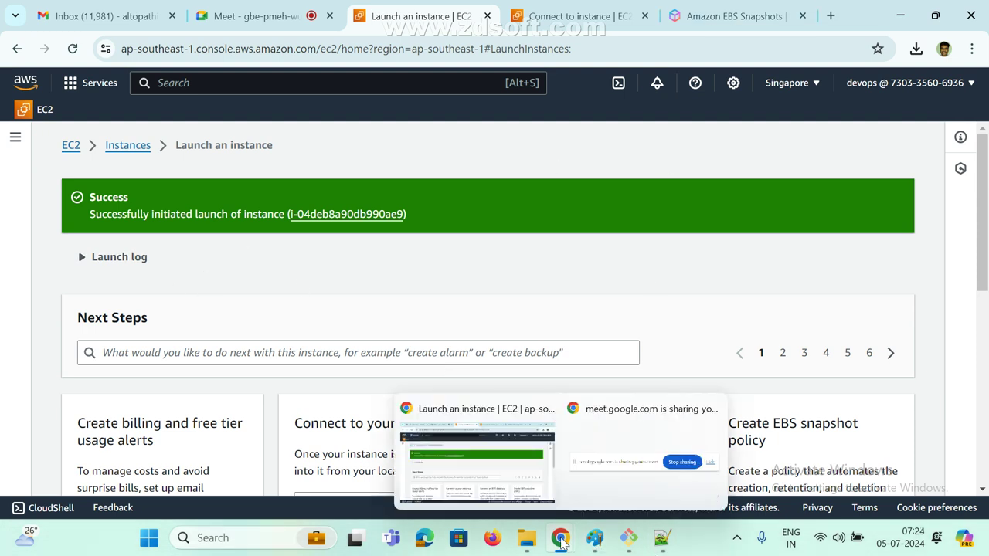
Step: Review the Connect page, Paint diagram and launch page, ending on Mumbai's Instances list with snapshotIns running
{"action": "left_click", "coordinate": [587, 17]}
{"action": "scroll", "coordinate": [618, 472], "scroll_direction": "up", "scroll_amount": 2}
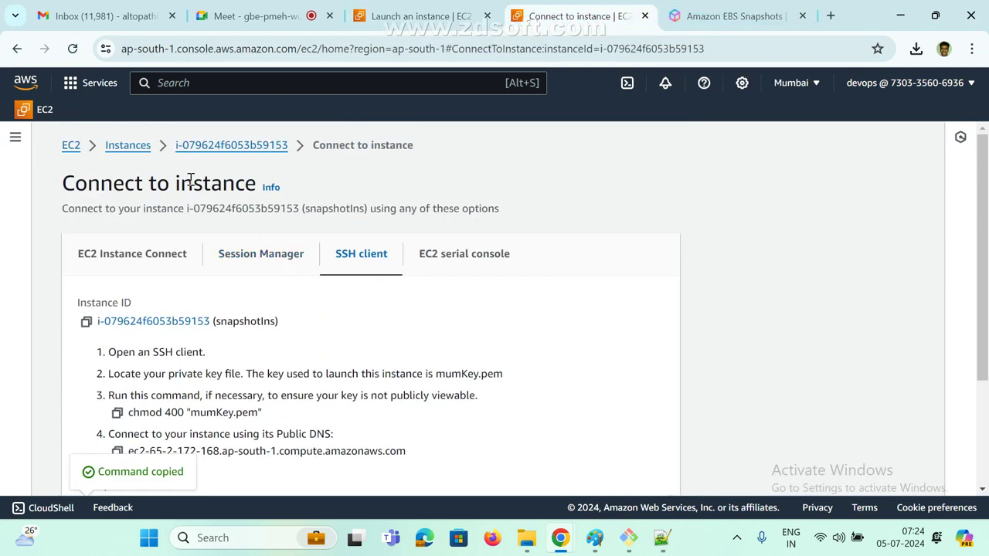
{"action": "left_click", "coordinate": [139, 152]}
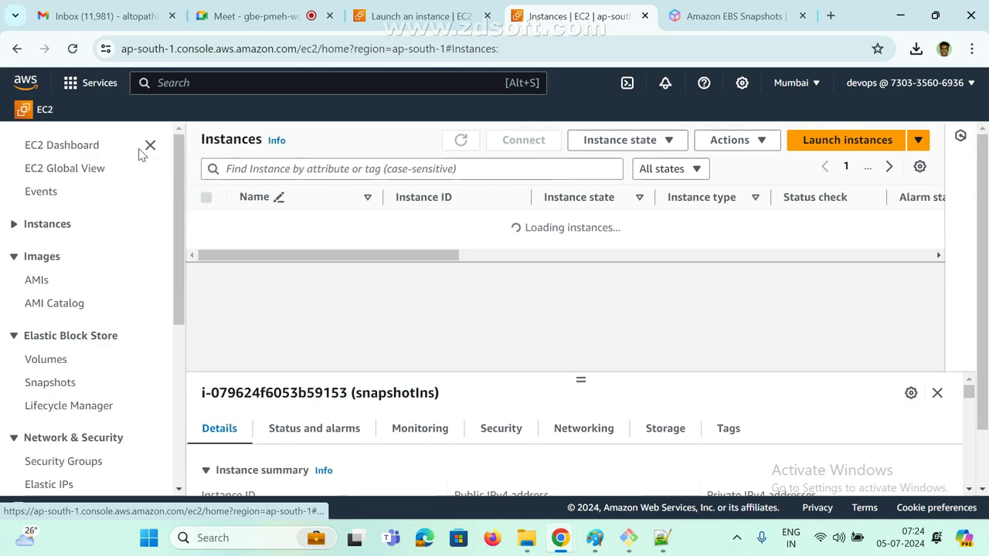
{"action": "left_click", "coordinate": [594, 537]}
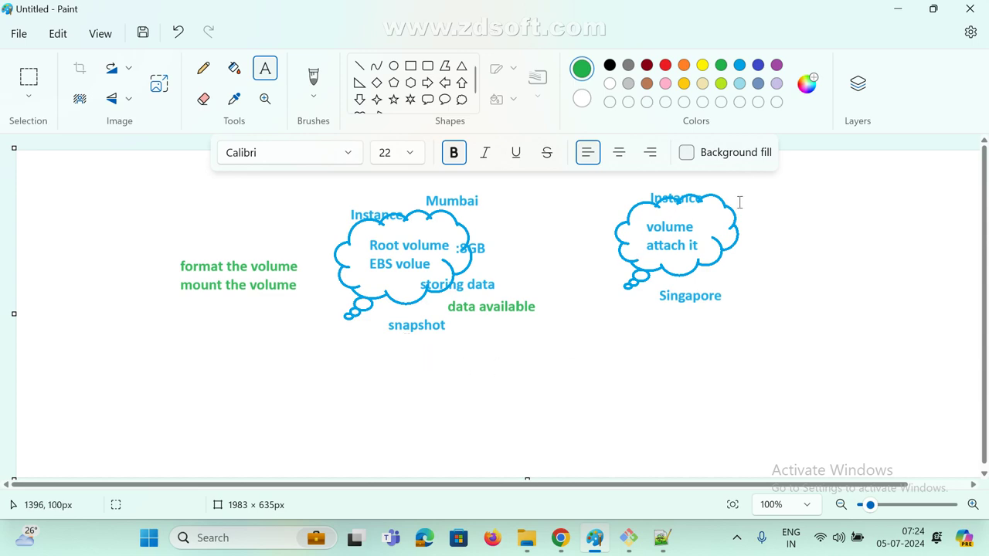
{"action": "left_click", "coordinate": [907, 14]}
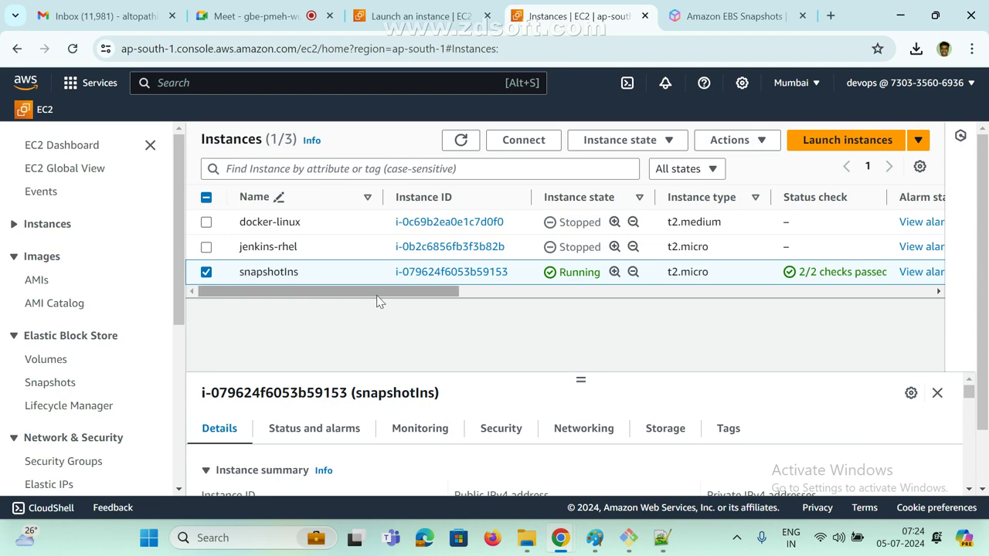
{"action": "left_click", "coordinate": [418, 15]}
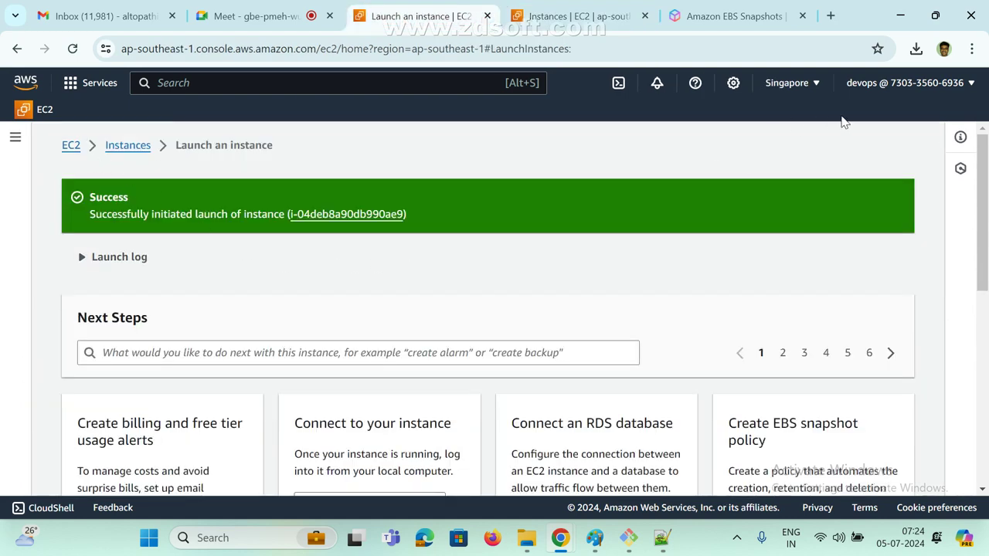
{"action": "left_click", "coordinate": [563, 17]}
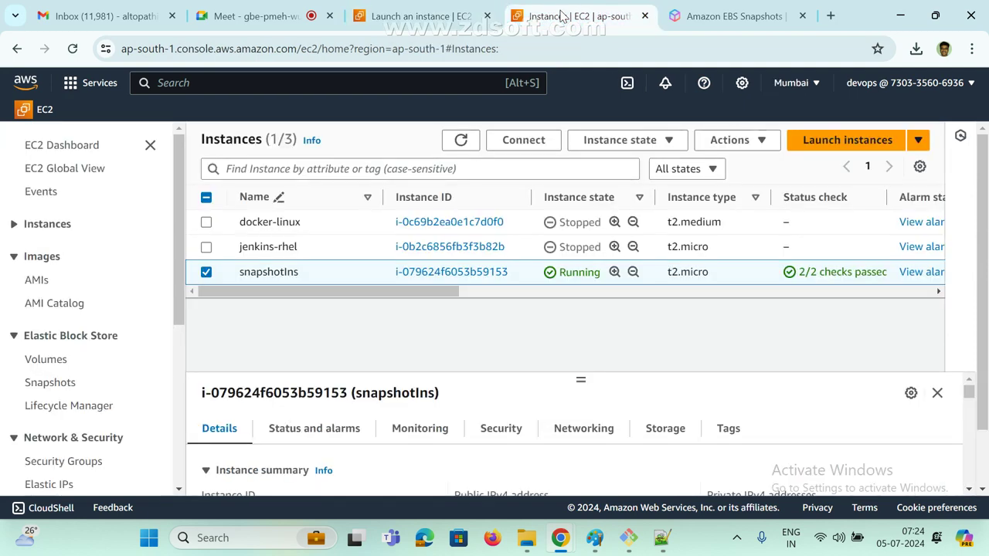
Step: Select projectsnapshot in the Mumbai Snapshots list and choose Copy snapshot from Actions
{"action": "left_click", "coordinate": [34, 385]}
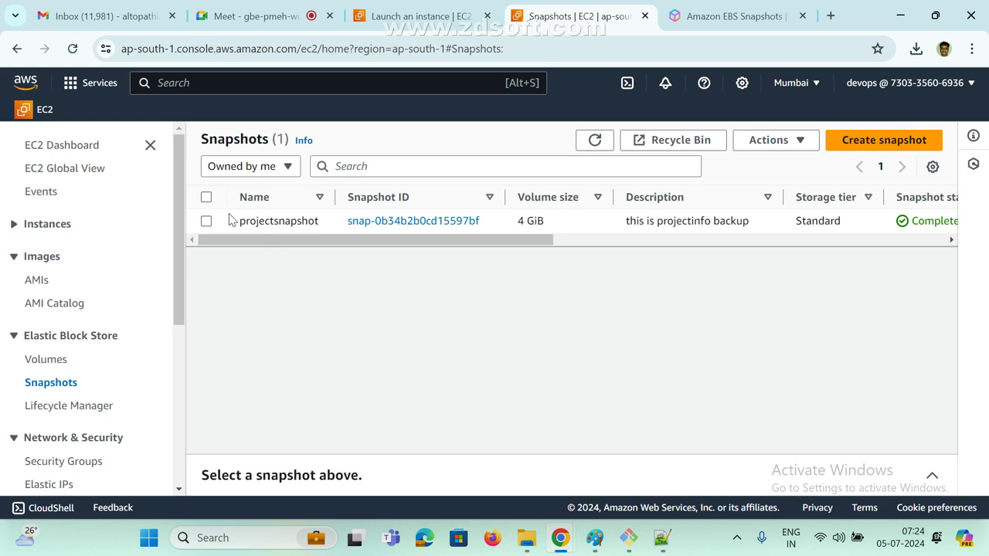
{"action": "left_click", "coordinate": [207, 222]}
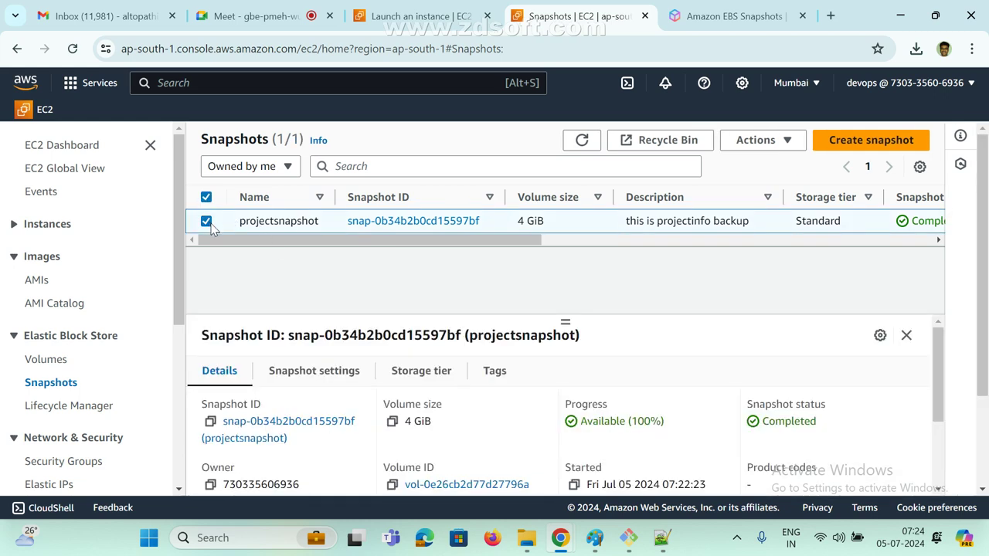
{"action": "left_click", "coordinate": [788, 141]}
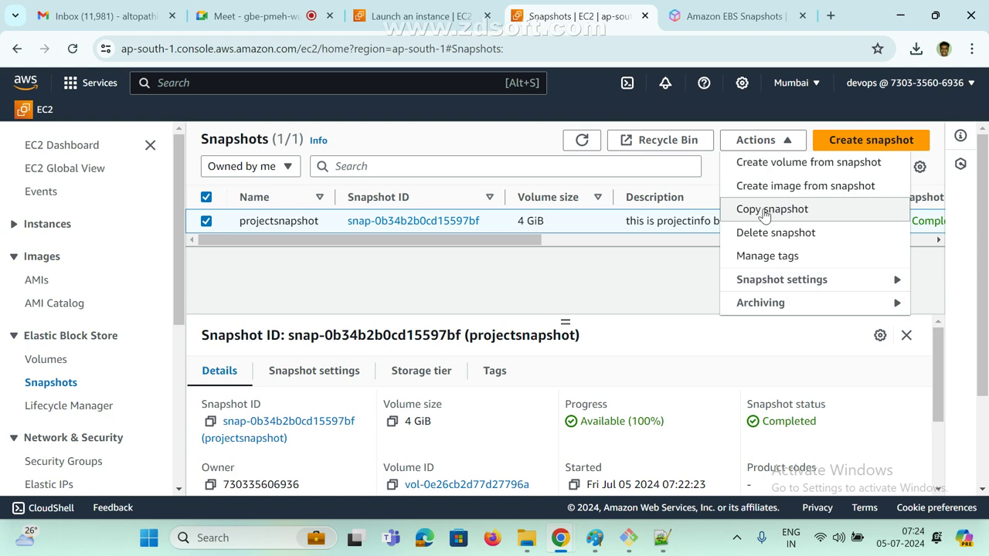
{"action": "left_click", "coordinate": [765, 210]}
Step: Browse the Destination Region options in the projectsnapshot copy form without choosing one
{"action": "scroll", "coordinate": [463, 356], "scroll_direction": "down", "scroll_amount": 1}
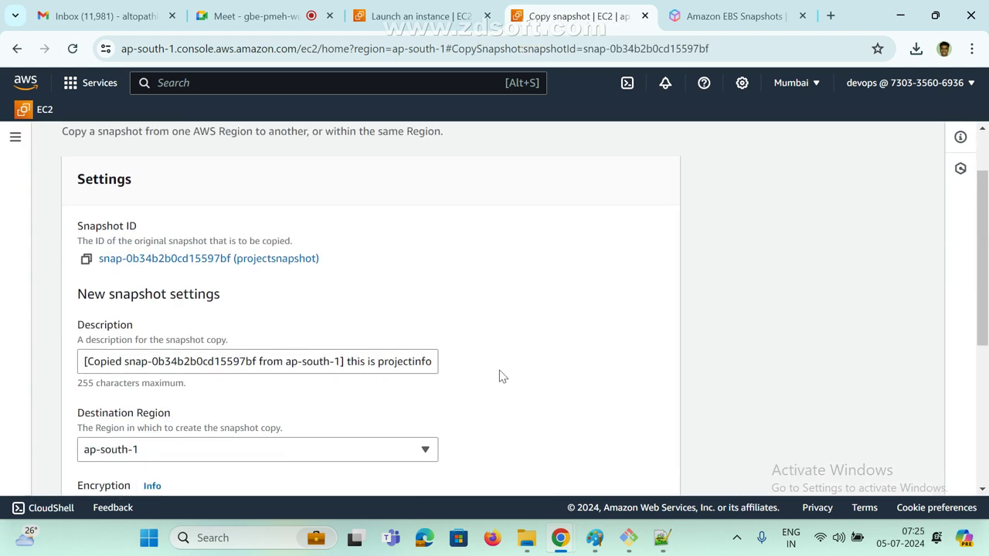
{"action": "scroll", "coordinate": [525, 374], "scroll_direction": "down", "scroll_amount": 2}
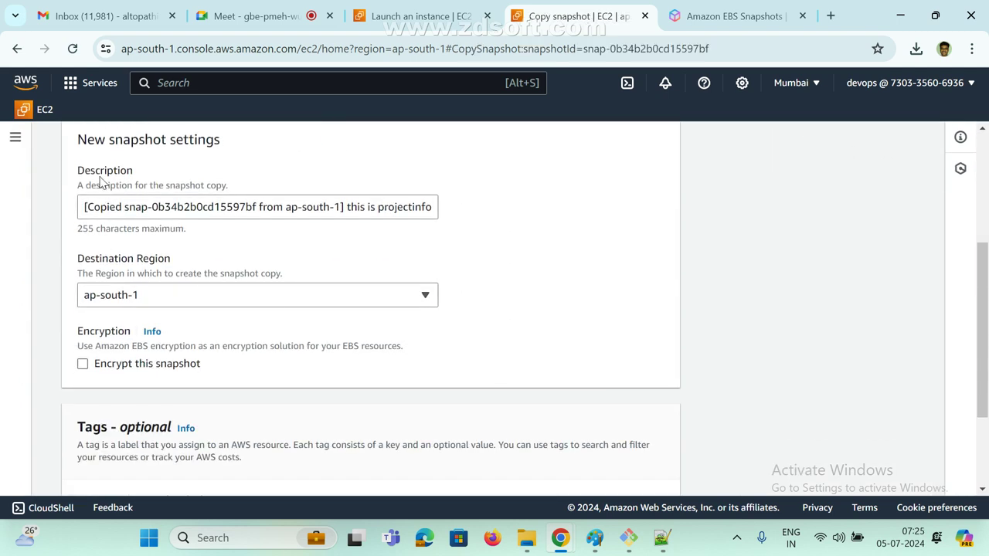
{"action": "left_click", "coordinate": [193, 298]}
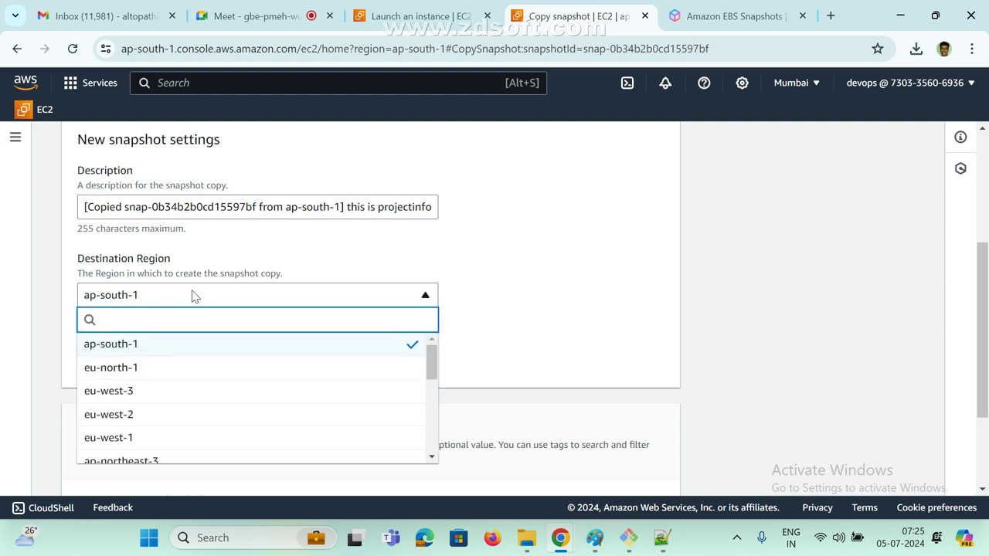
{"action": "scroll", "coordinate": [364, 319], "scroll_direction": "up", "scroll_amount": 3}
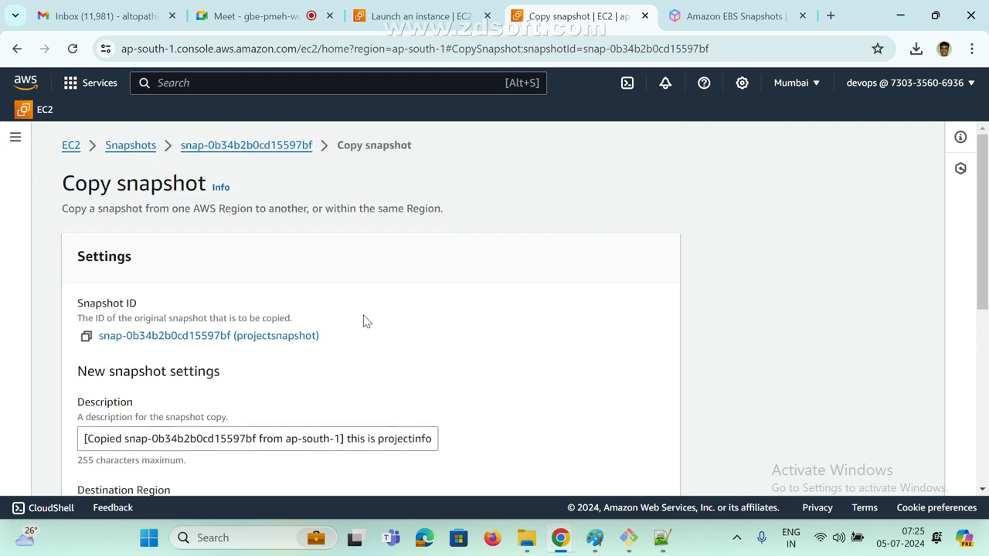
{"action": "scroll", "coordinate": [366, 319], "scroll_direction": "down", "scroll_amount": 3}
{"action": "left_click", "coordinate": [571, 275]}
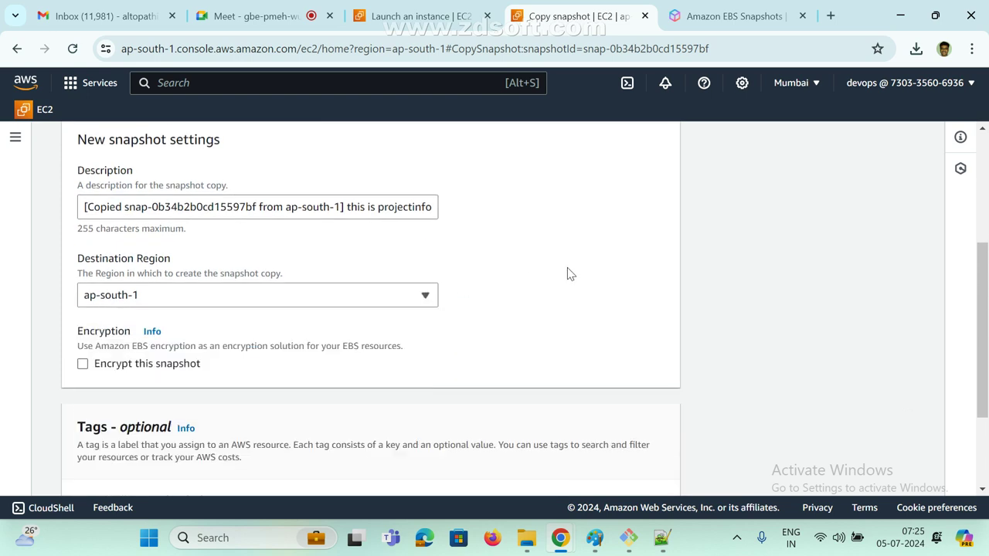
{"action": "left_click", "coordinate": [147, 296]}
{"action": "scroll", "coordinate": [139, 297], "scroll_direction": "down", "scroll_amount": 3}
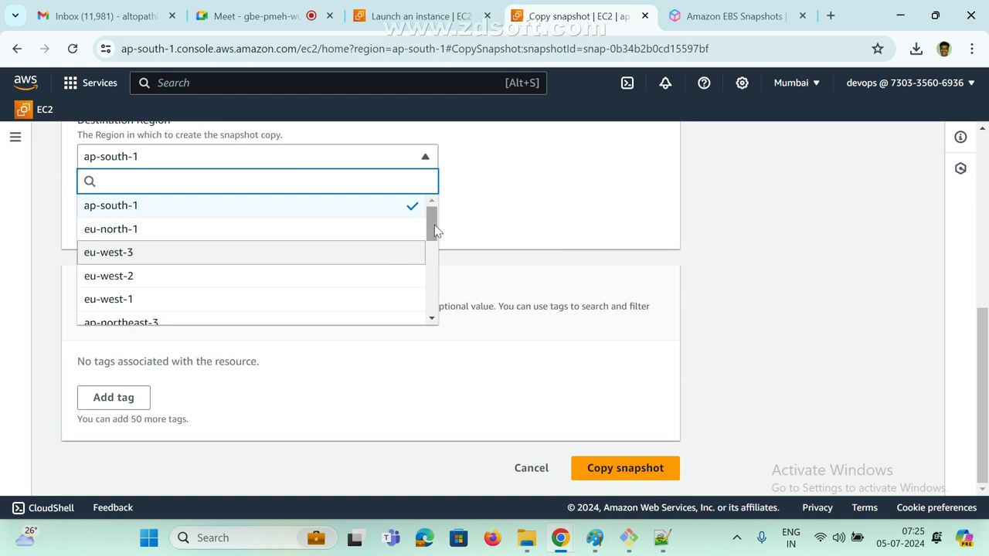
{"action": "left_click_drag", "start_coordinate": [433, 221], "coordinate": [431, 262]}
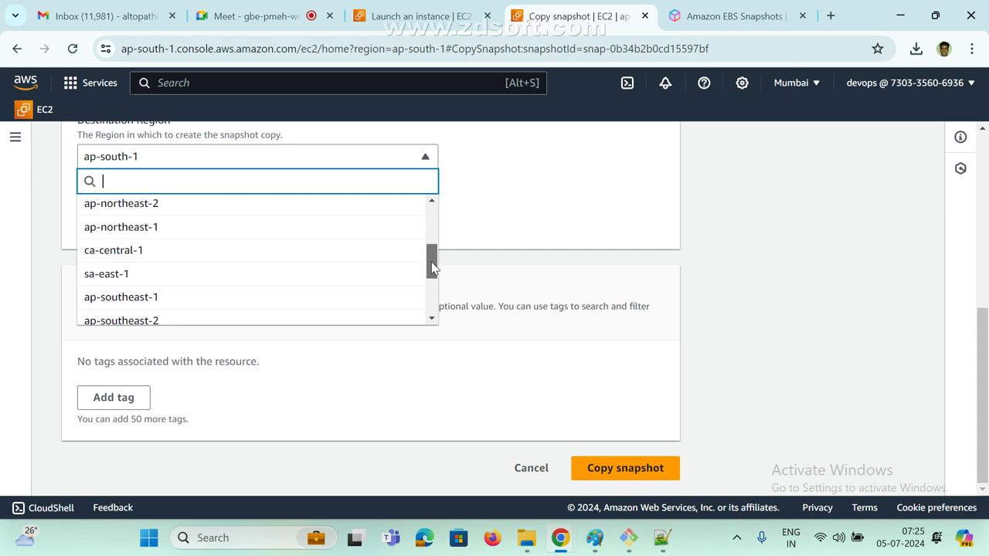
{"action": "left_click", "coordinate": [421, 16]}
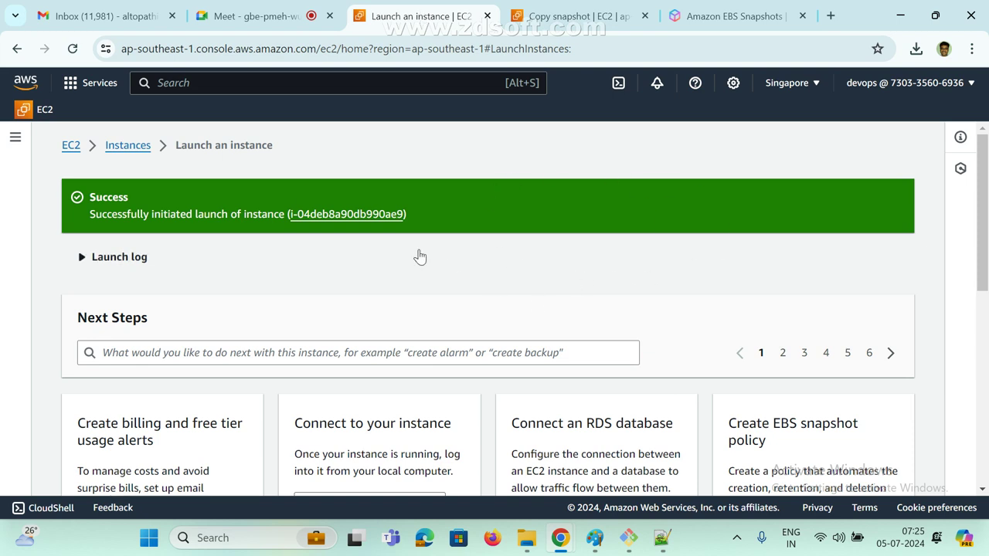
Step: Confirm sgIns is running via the Singapore dashboard's Instances (running) list
{"action": "left_click", "coordinate": [125, 147]}
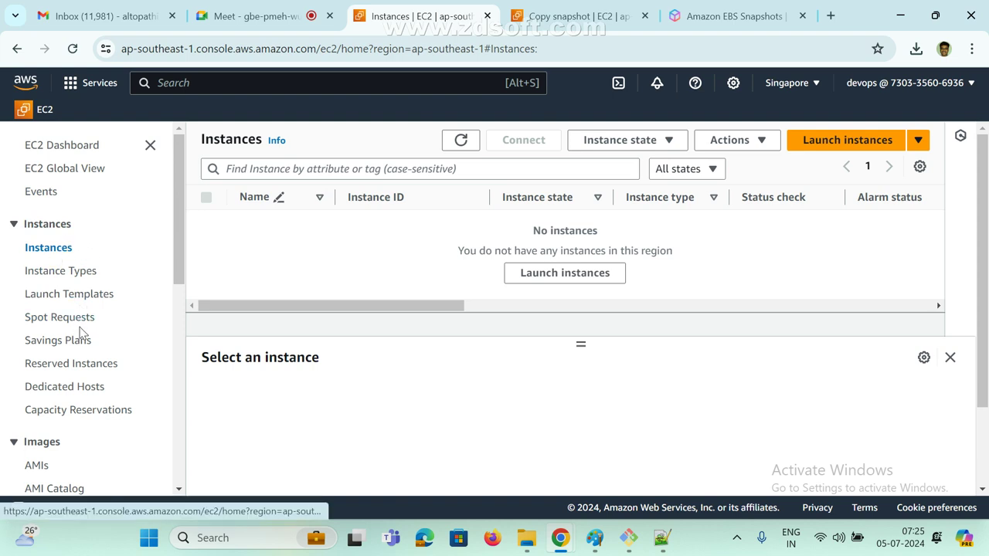
{"action": "left_click", "coordinate": [81, 145]}
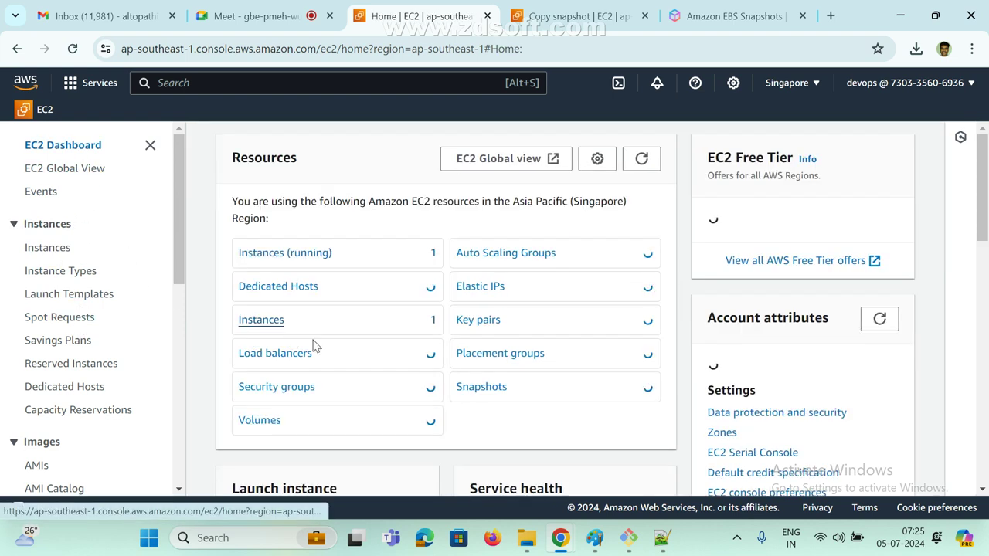
{"action": "left_click", "coordinate": [289, 257]}
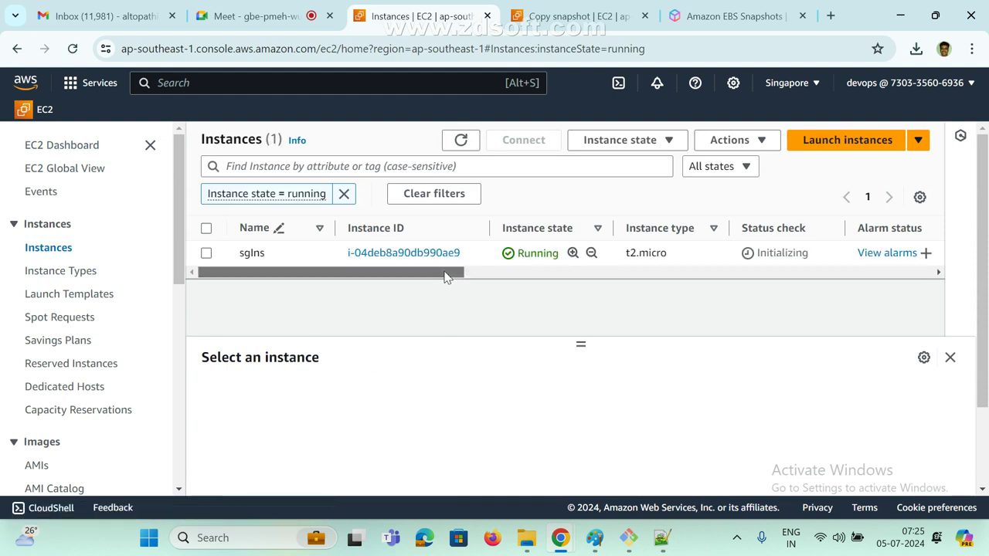
{"action": "left_click_drag", "start_coordinate": [448, 274], "coordinate": [529, 277]}
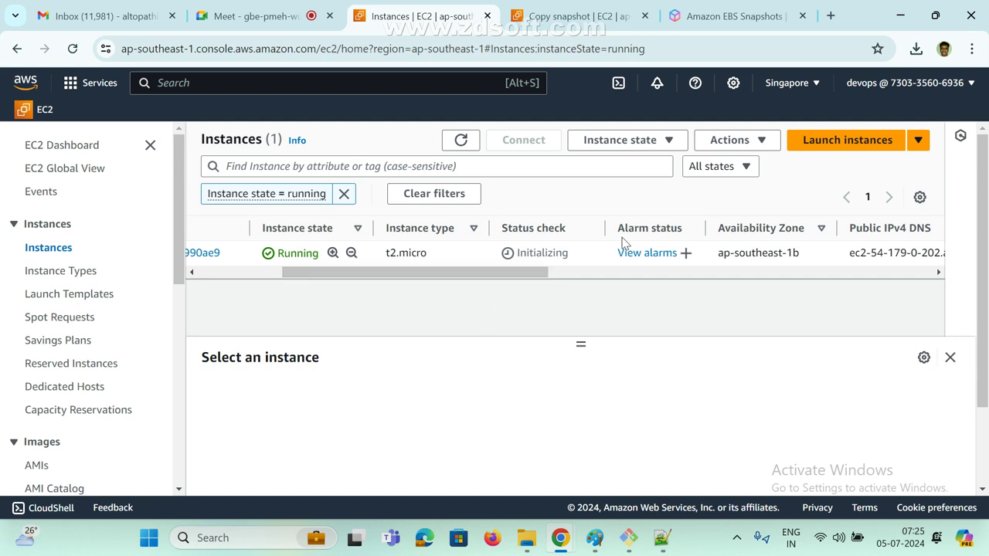
{"action": "left_click", "coordinate": [605, 13]}
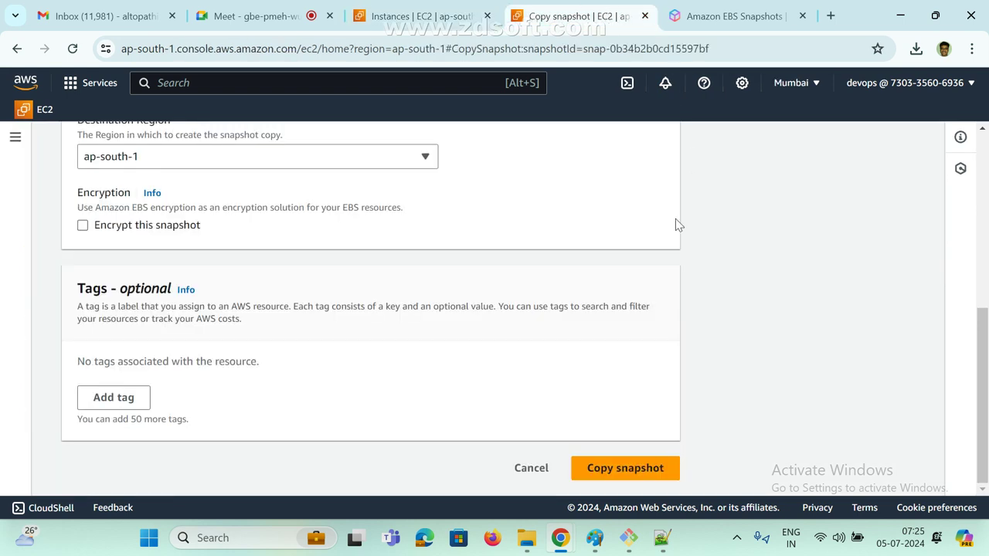
Step: Set the snapshot copy's destination Region to ap-southeast-1
{"action": "left_click", "coordinate": [189, 160]}
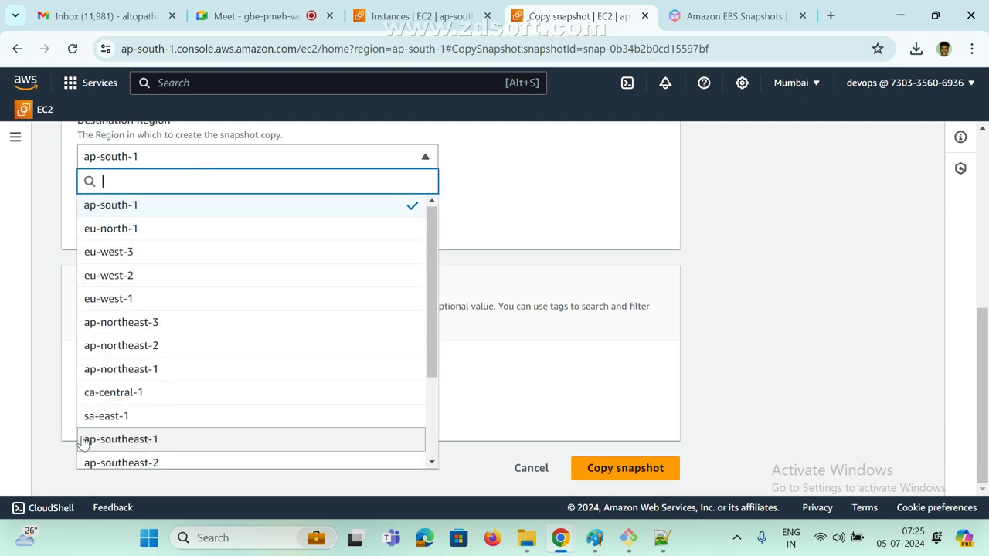
{"action": "left_click", "coordinate": [131, 438]}
{"action": "scroll", "coordinate": [244, 305], "scroll_direction": "up", "scroll_amount": 1}
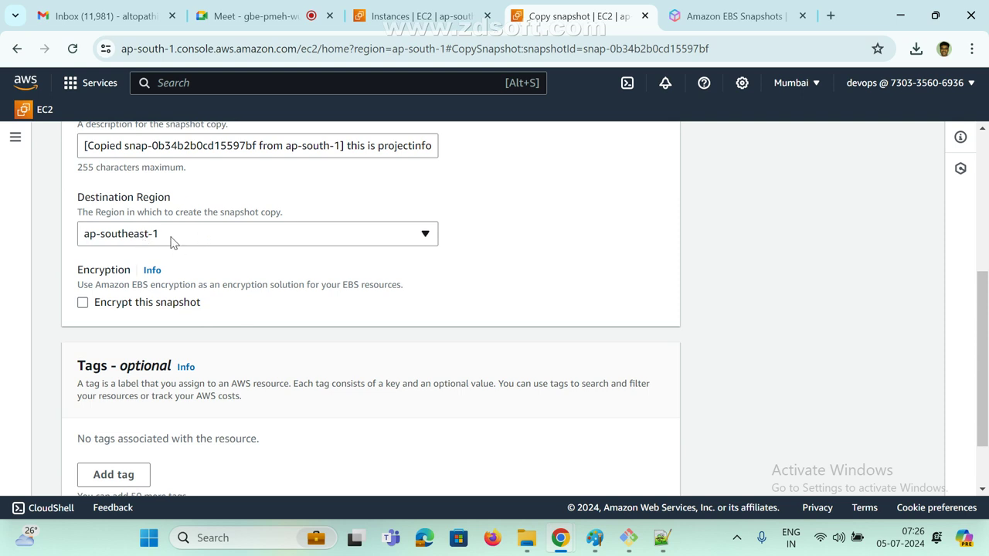
{"action": "scroll", "coordinate": [171, 243], "scroll_direction": "up", "scroll_amount": 2}
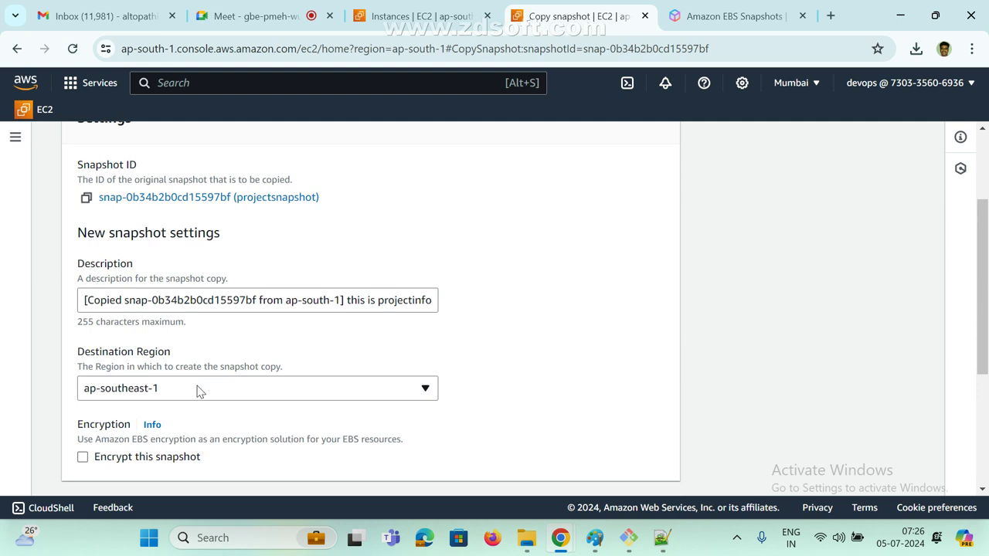
{"action": "left_click", "coordinate": [196, 392]}
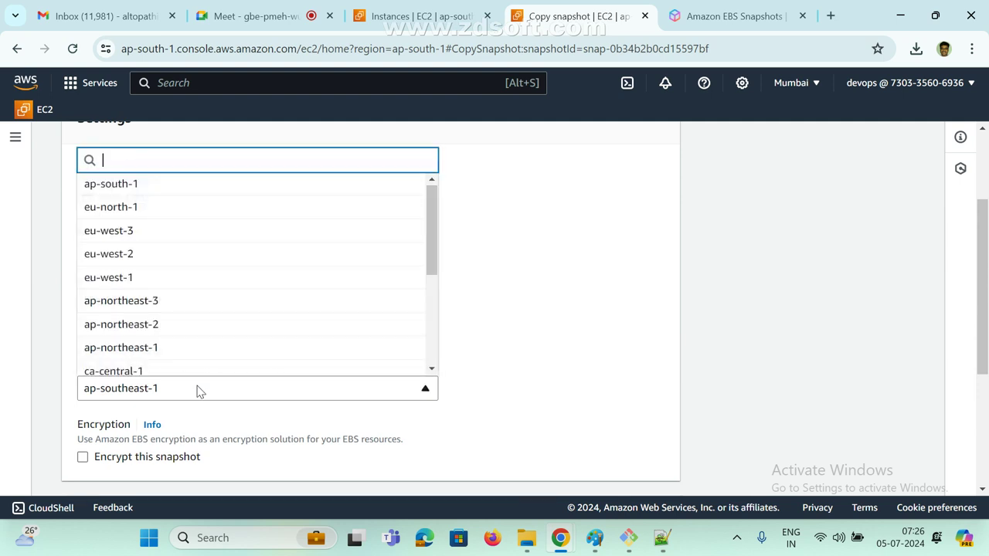
{"action": "left_click", "coordinate": [197, 391]}
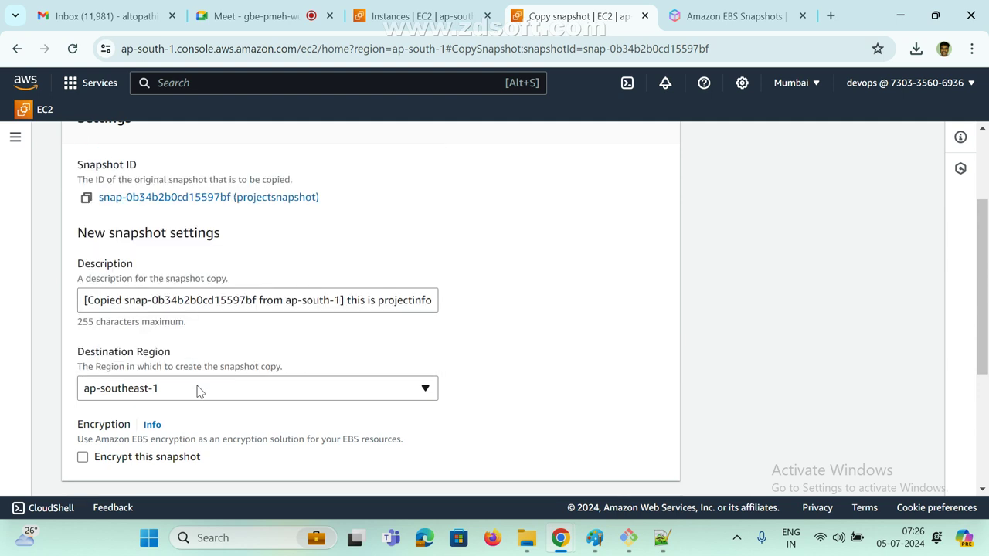
Step: Check Singapore's Instances list, where sgIns is running with status checks initializing
{"action": "left_click", "coordinate": [421, 16]}
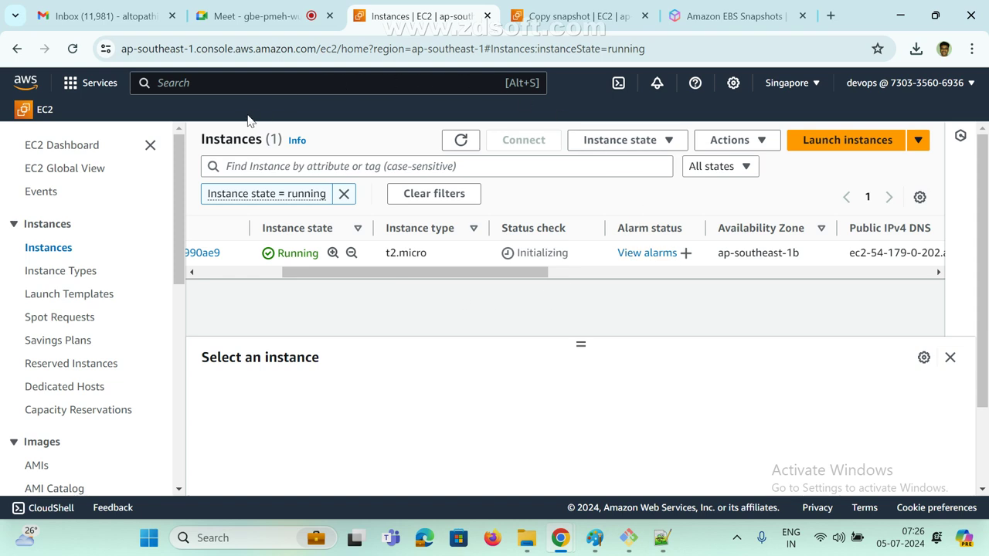
{"action": "left_click_drag", "start_coordinate": [352, 273], "coordinate": [293, 273]}
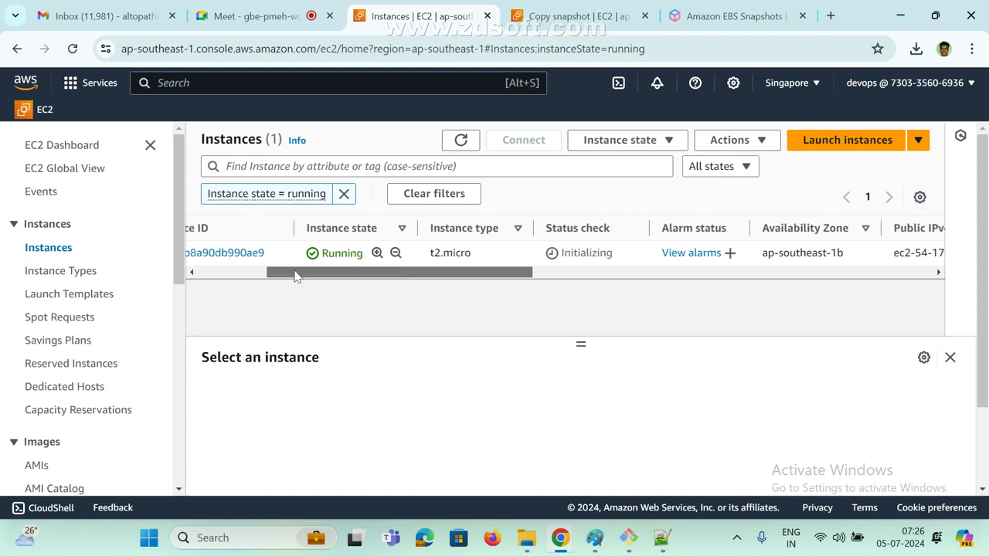
{"action": "left_click", "coordinate": [572, 17]}
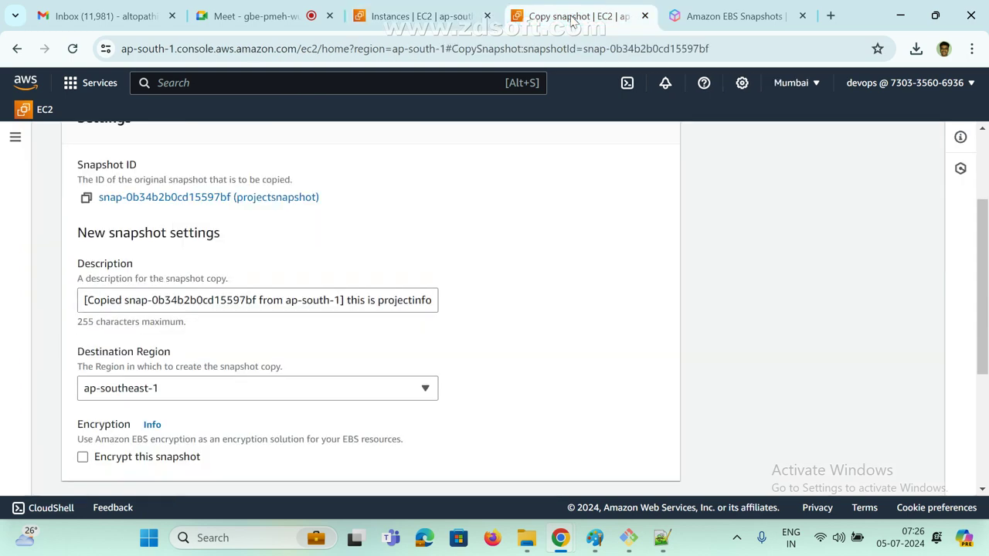
{"action": "left_click", "coordinate": [417, 16]}
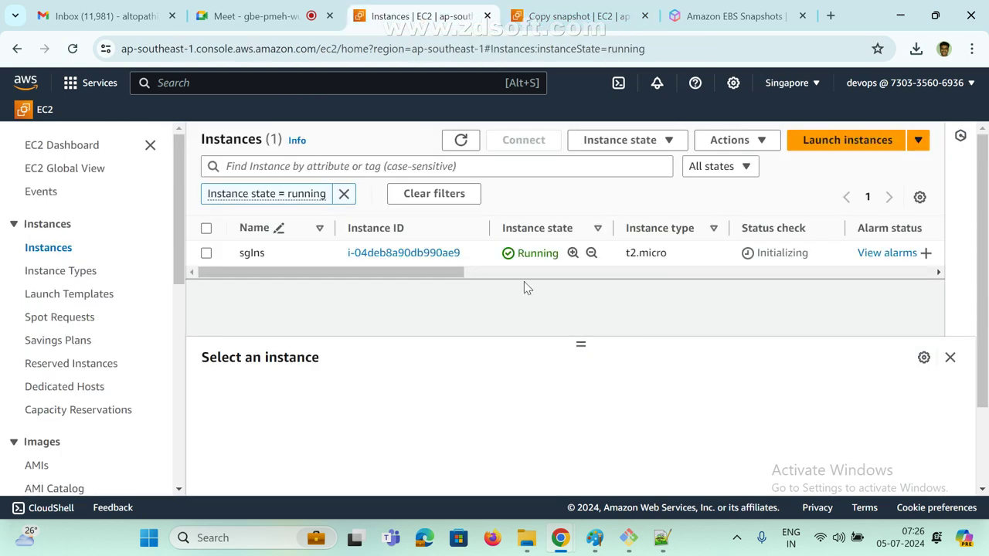
Step: Verify Singapore's Snapshots list is empty, then return to the projectsnapshot copy form
{"action": "scroll", "coordinate": [126, 318], "scroll_direction": "down", "scroll_amount": 2}
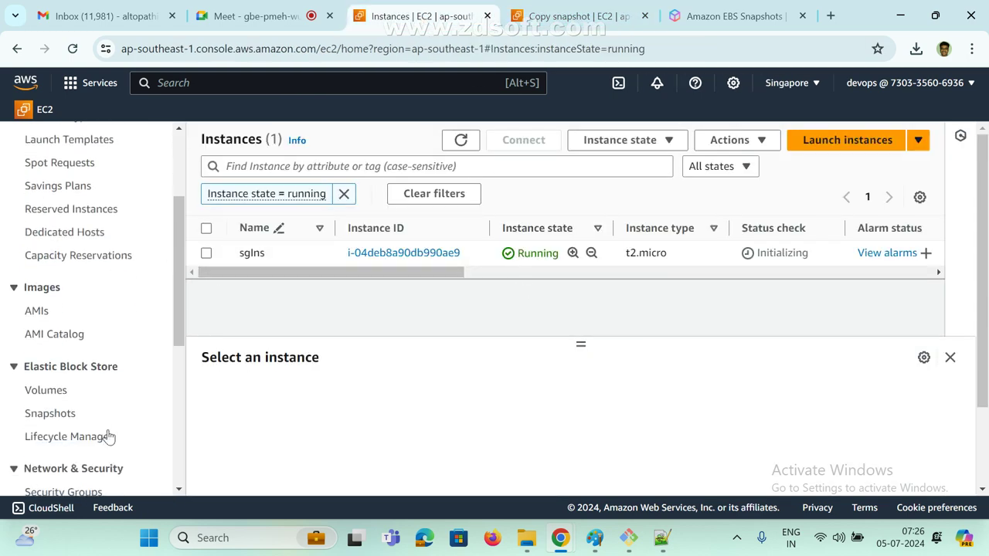
{"action": "left_click", "coordinate": [64, 417]}
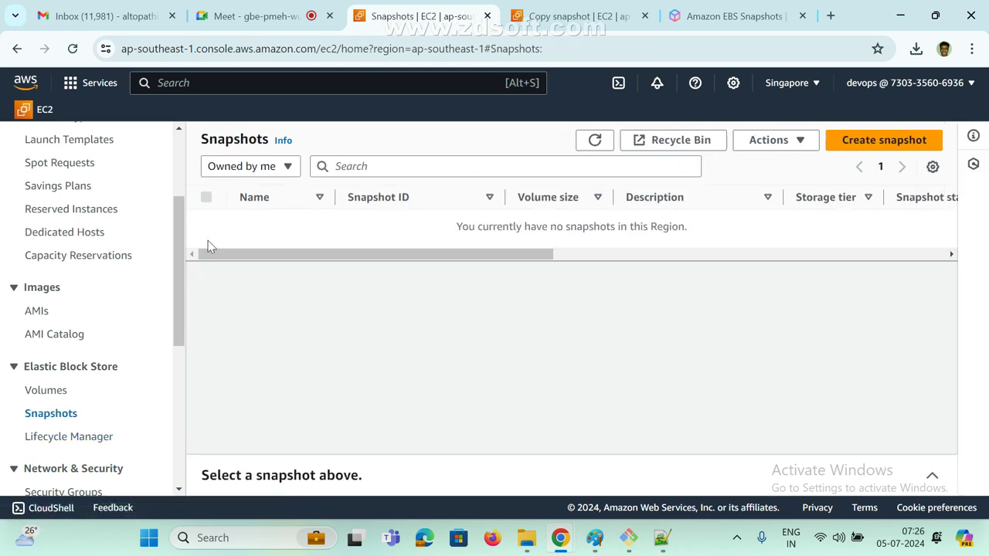
{"action": "mouse_move", "coordinate": [236, 256]}
{"action": "left_mouse_down"}
{"action": "mouse_move", "coordinate": [706, 286]}
{"action": "mouse_move", "coordinate": [232, 257]}
{"action": "left_mouse_up"}
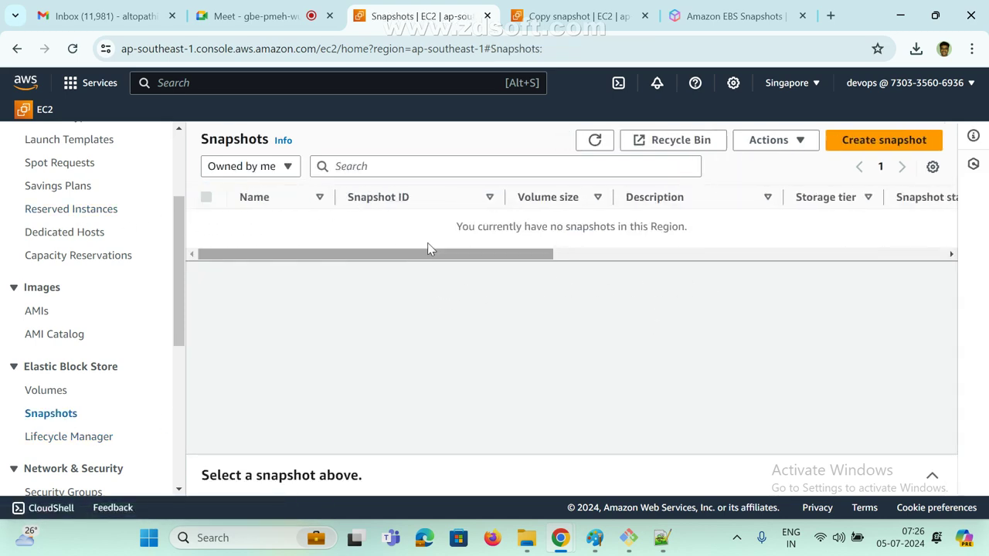
{"action": "left_click", "coordinate": [594, 538]}
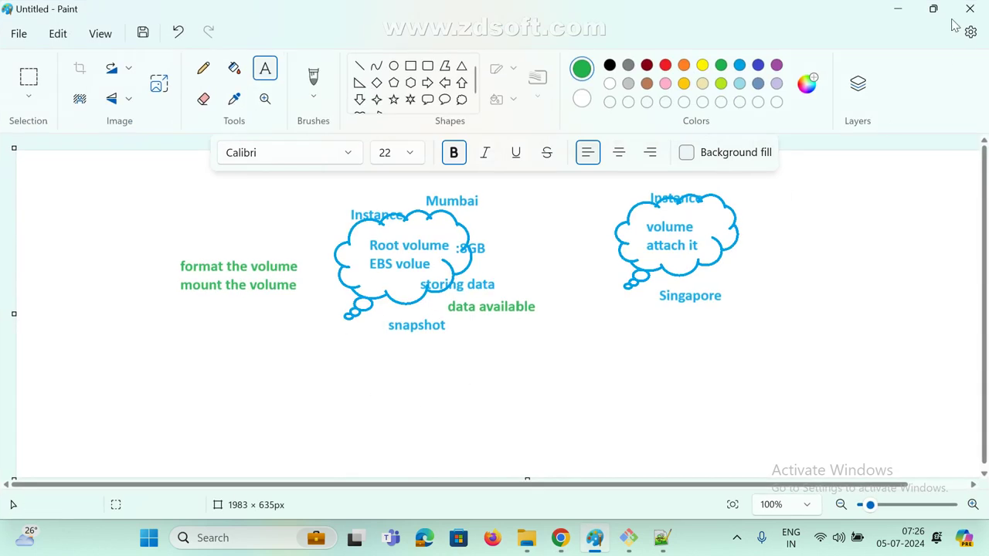
{"action": "left_click", "coordinate": [897, 8]}
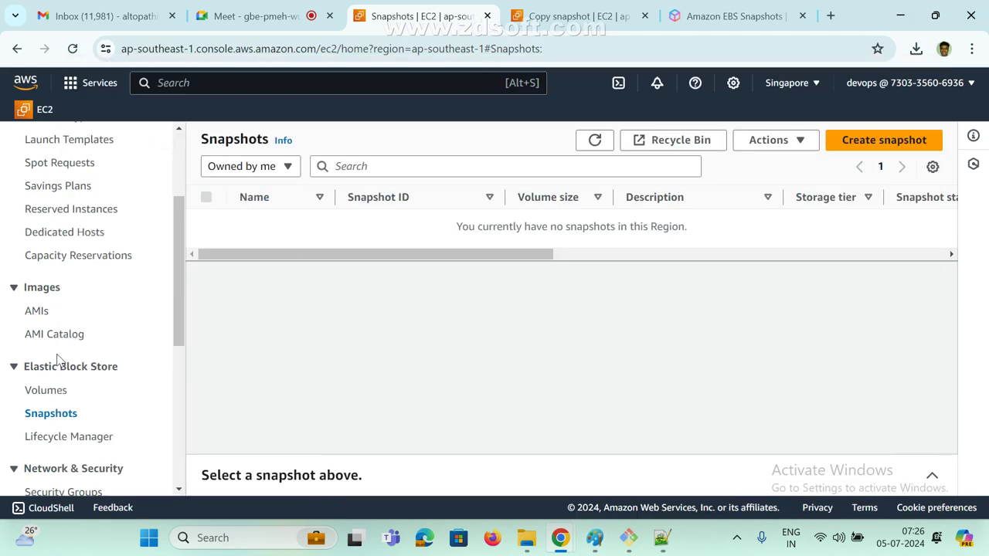
{"action": "left_click", "coordinate": [575, 16]}
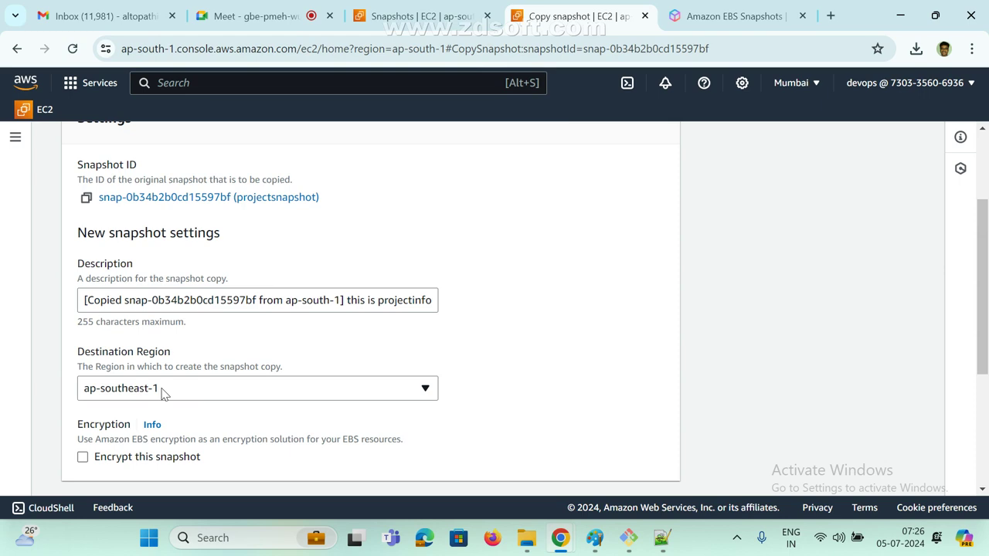
Step: Keep the default description and copy projectsnapshot to ap-southeast-1 (Singapore)
{"action": "scroll", "coordinate": [162, 394], "scroll_direction": "down", "scroll_amount": 3}
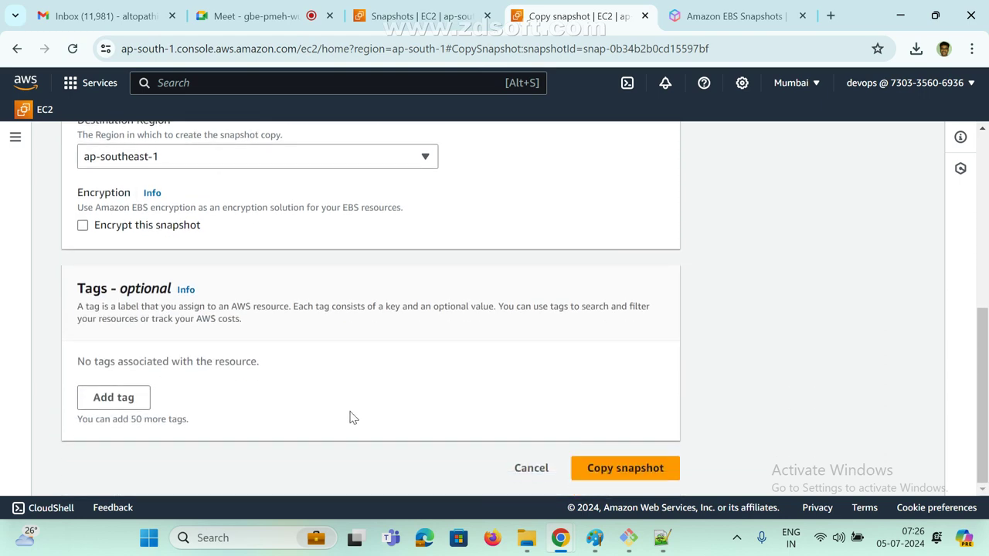
{"action": "scroll", "coordinate": [351, 417], "scroll_direction": "up", "scroll_amount": 3}
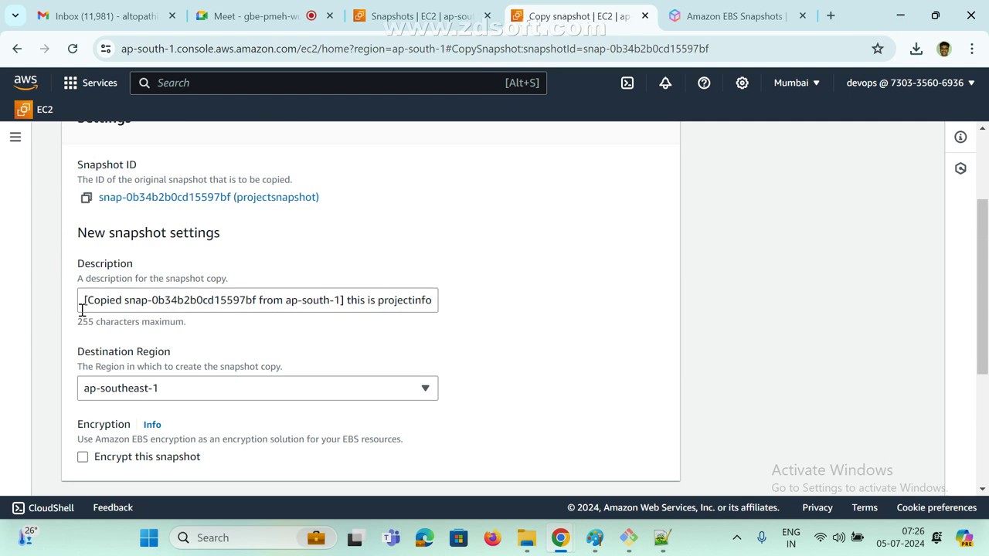
{"action": "left_click_drag", "start_coordinate": [85, 301], "coordinate": [471, 324]}
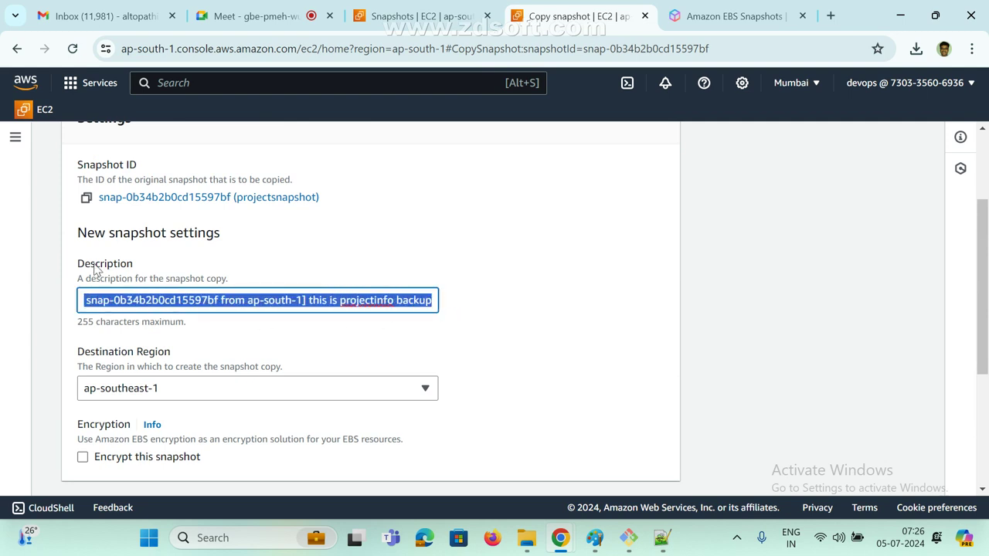
{"action": "left_click", "coordinate": [557, 298]}
{"action": "scroll", "coordinate": [541, 340], "scroll_direction": "down", "scroll_amount": 3}
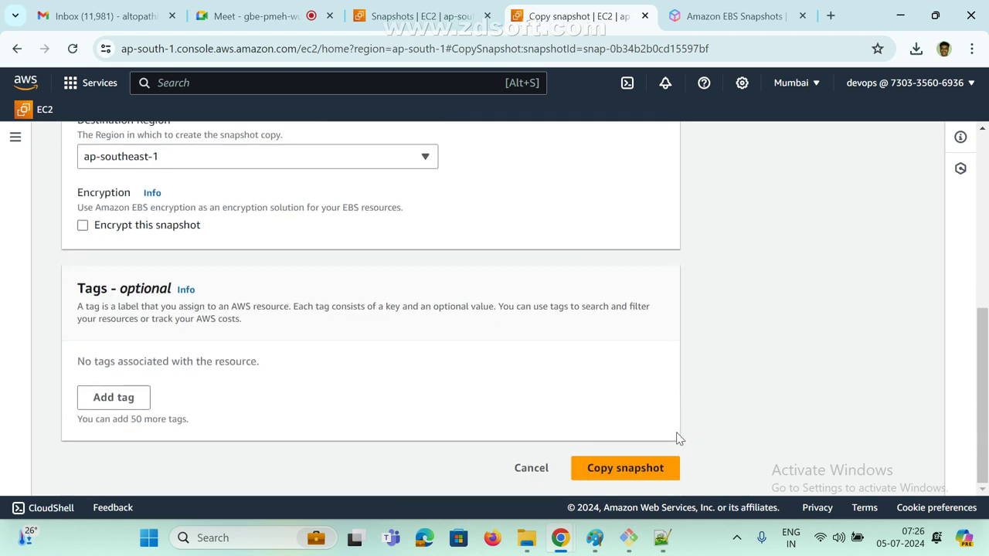
{"action": "left_click", "coordinate": [633, 469]}
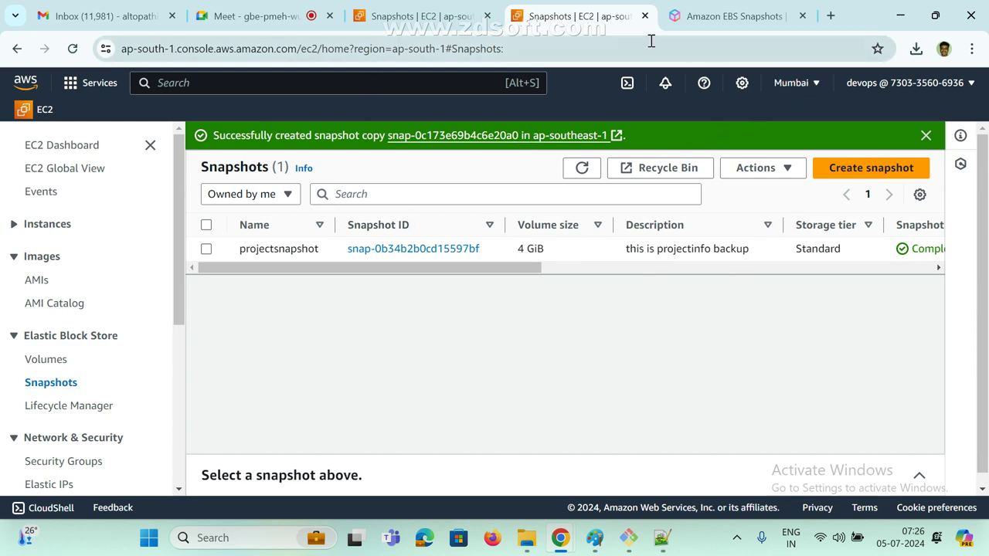
Step: Reload the Singapore Snapshots list and check that the copied 4 GiB snapshot is Pending
{"action": "left_click", "coordinate": [444, 17]}
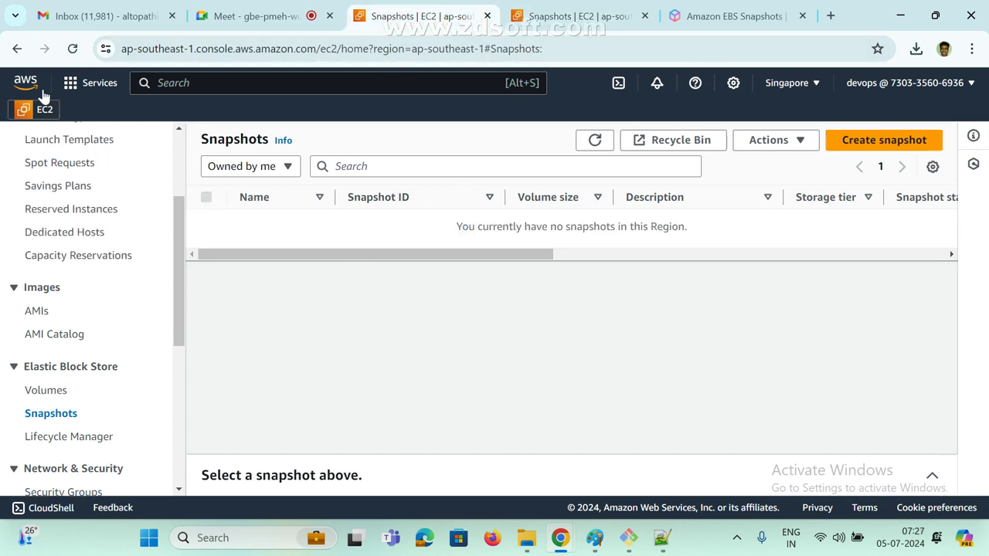
{"action": "left_click", "coordinate": [72, 48]}
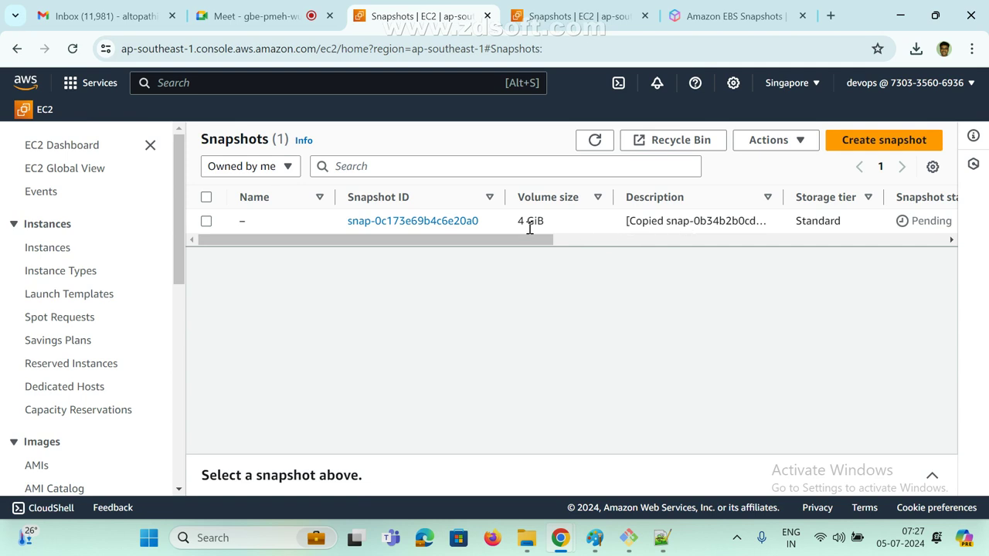
{"action": "left_click_drag", "start_coordinate": [510, 241], "coordinate": [592, 240]}
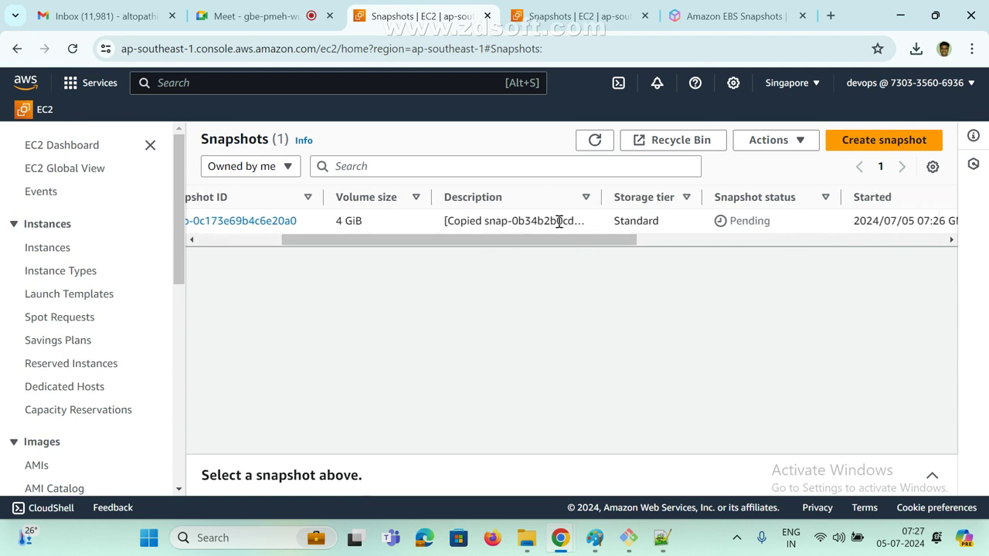
{"action": "left_click_drag", "start_coordinate": [474, 240], "coordinate": [315, 245]}
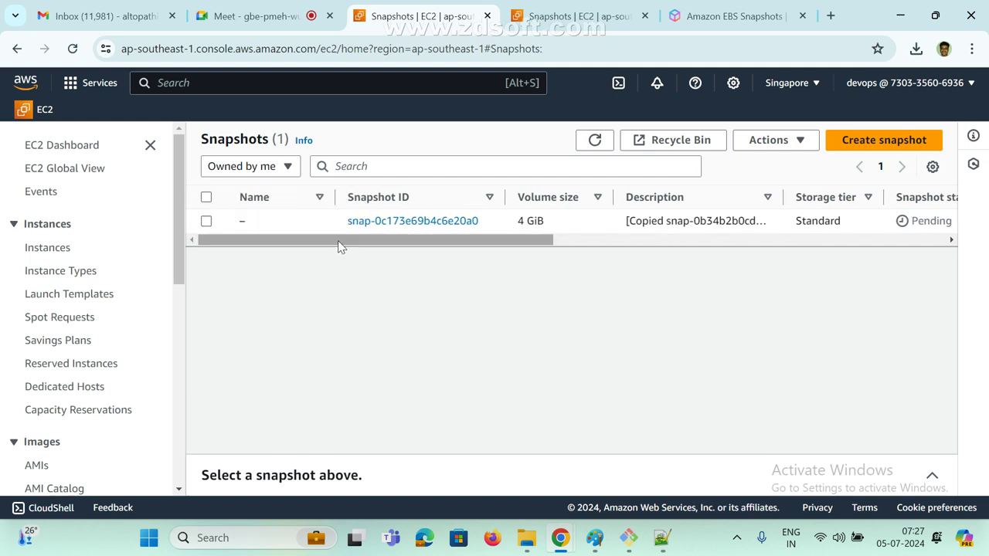
{"action": "left_click", "coordinate": [616, 550]}
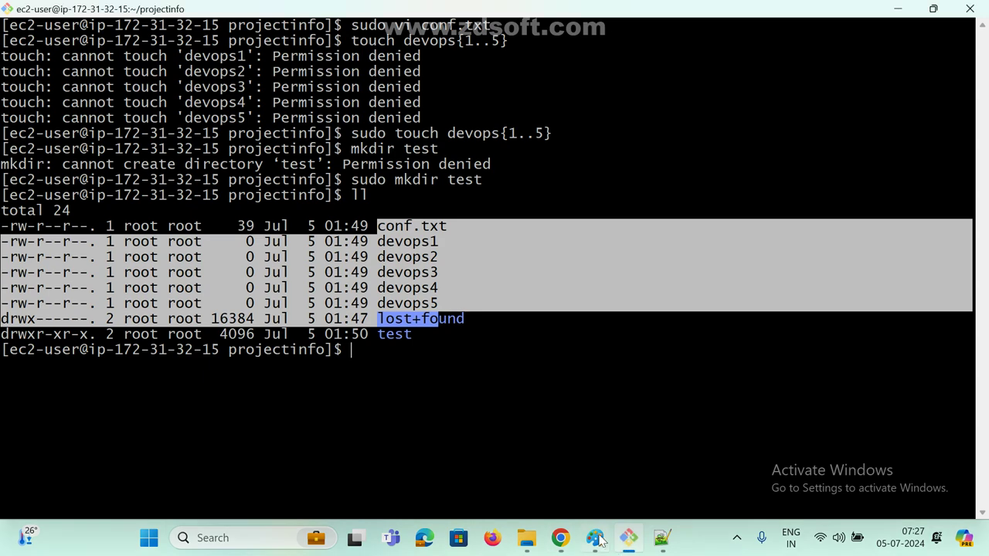
Step: Bring the Paint diagram of the Mumbai and Singapore setup to the front
{"action": "left_click", "coordinate": [594, 547]}
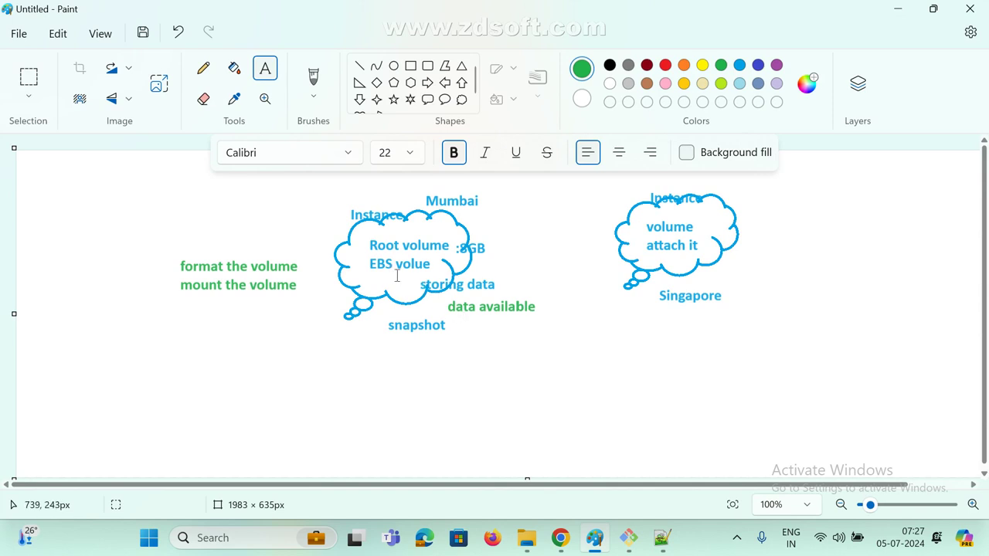
Step: Add the green label 'snapshot: Singapore' below the Singapore part of the diagram
{"action": "left_click_drag", "start_coordinate": [380, 314], "coordinate": [454, 343]}
{"action": "left_click", "coordinate": [393, 377]}
{"action": "left_click_drag", "start_coordinate": [641, 321], "coordinate": [889, 372]}
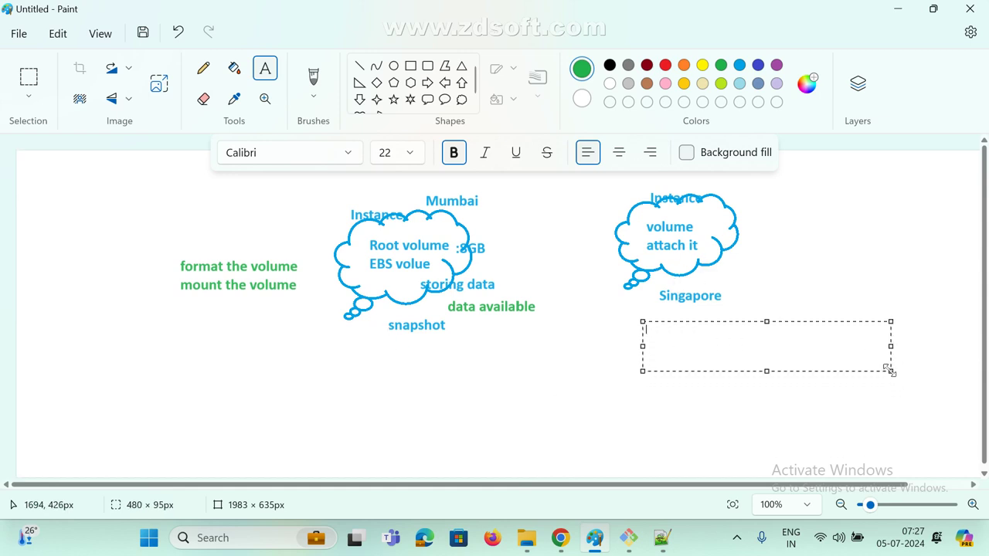
{"action": "type", "text": "snapshot: singap"}
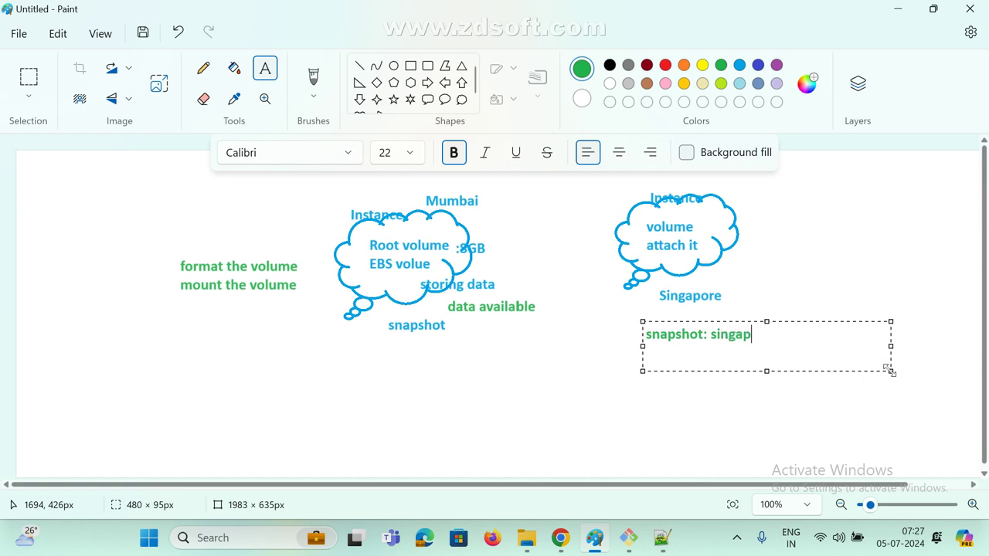
{"action": "type", "text": "ore"}
{"action": "key", "text": "Return"}
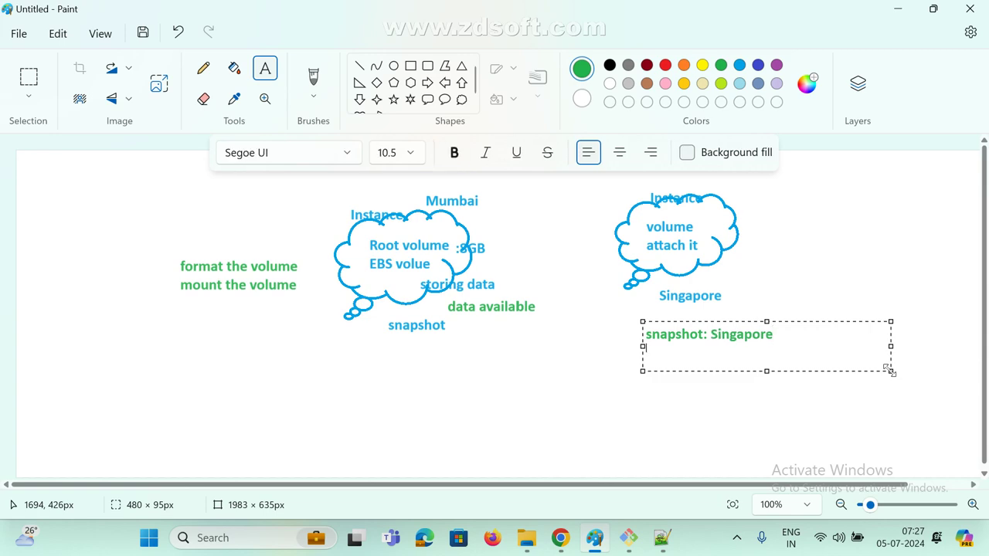
{"action": "left_click", "coordinate": [942, 301]}
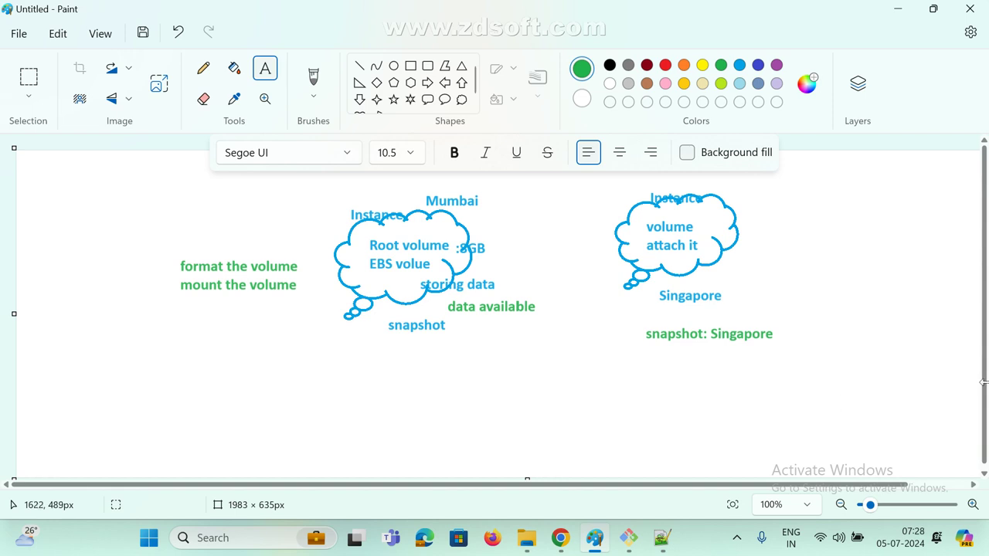
Step: Discard several empty text boxes placed near the new label and Mumbai
{"action": "left_click", "coordinate": [678, 358]}
{"action": "left_click", "coordinate": [435, 229]}
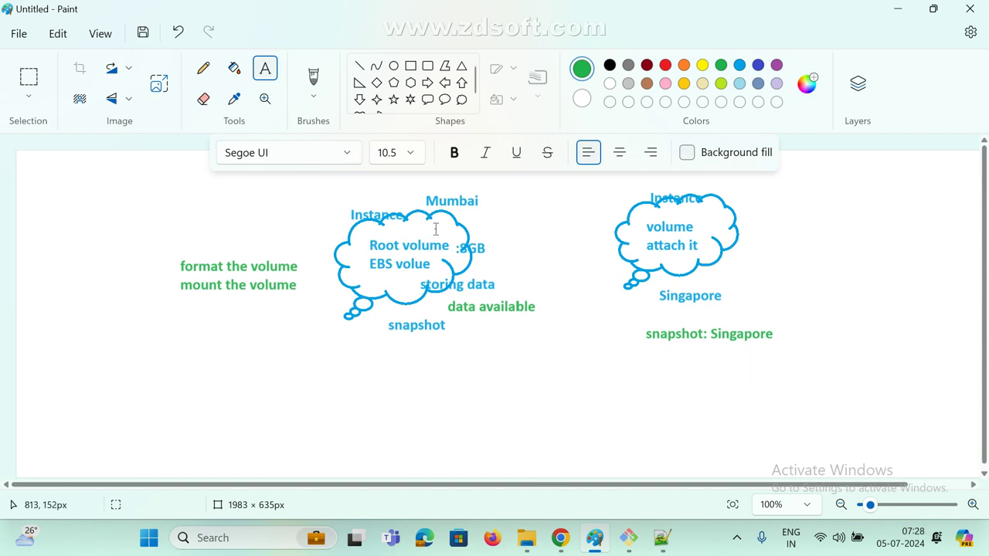
{"action": "left_click", "coordinate": [476, 218]}
{"action": "left_click", "coordinate": [418, 227]}
{"action": "left_click", "coordinate": [755, 275]}
{"action": "left_click", "coordinate": [512, 388]}
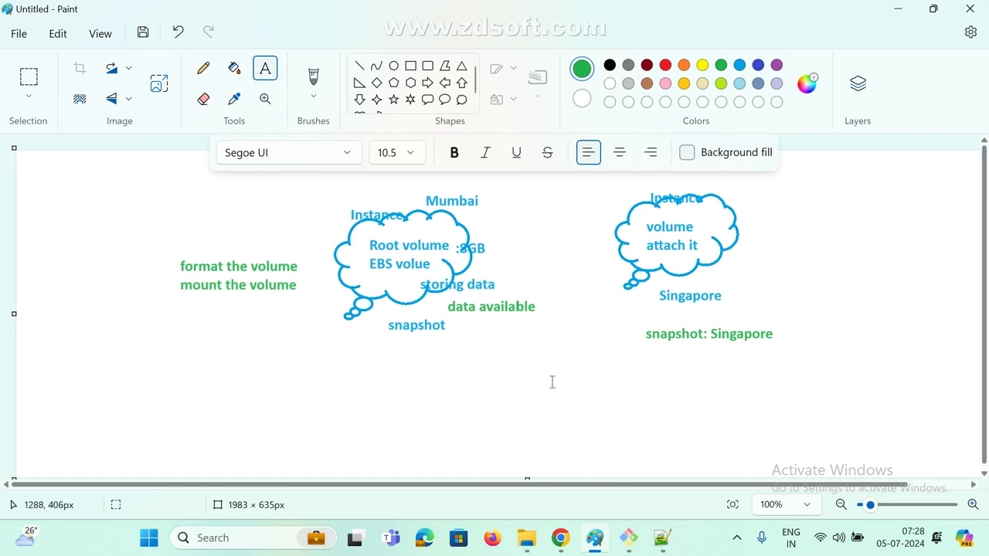
Step: Reload Singapore snapshots and confirm the copy is Completed and 100% available
{"action": "left_click", "coordinate": [476, 482]}
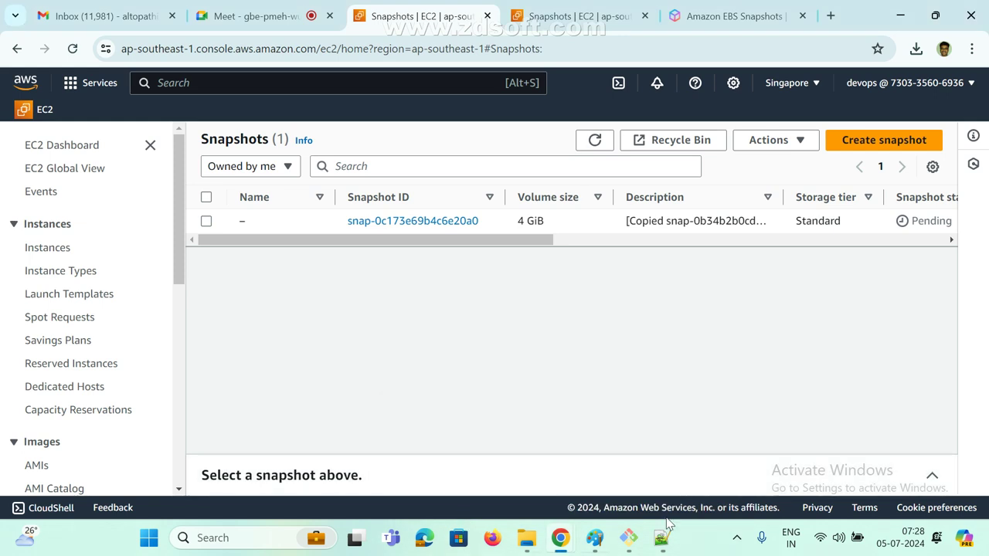
{"action": "left_click", "coordinate": [72, 48]}
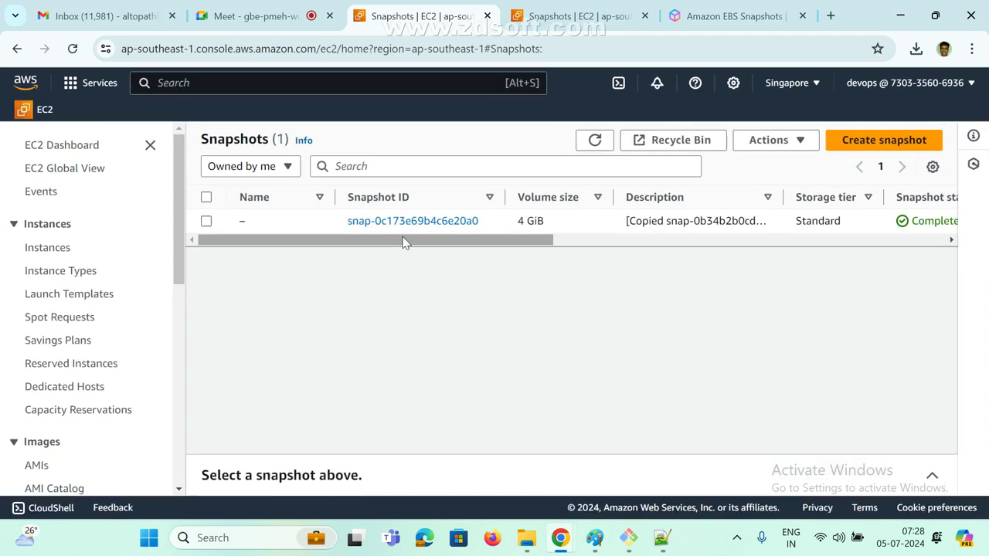
{"action": "mouse_move", "coordinate": [404, 241]}
{"action": "left_mouse_down"}
{"action": "mouse_move", "coordinate": [605, 243]}
{"action": "mouse_move", "coordinate": [393, 238]}
{"action": "left_mouse_up"}
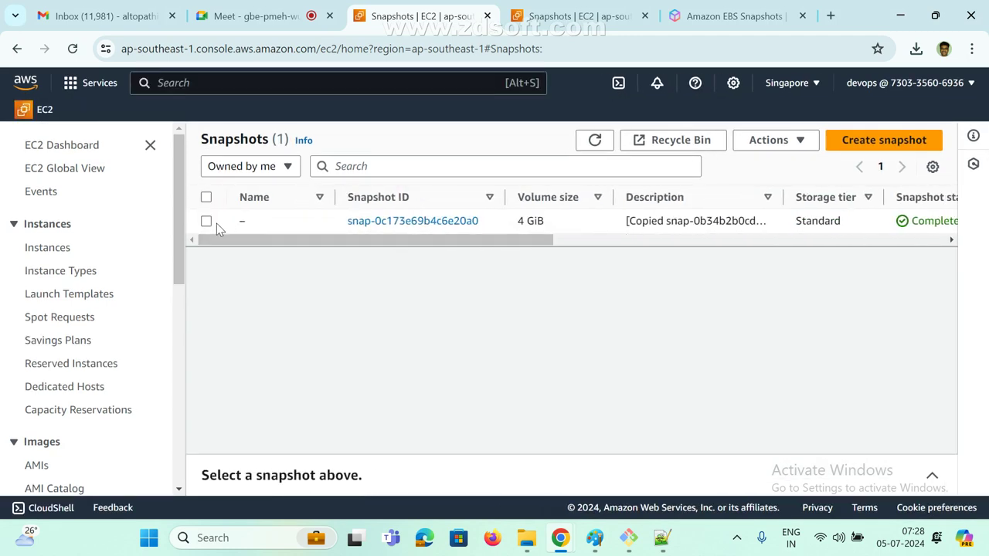
{"action": "left_click", "coordinate": [206, 223]}
{"action": "left_click", "coordinate": [781, 141]}
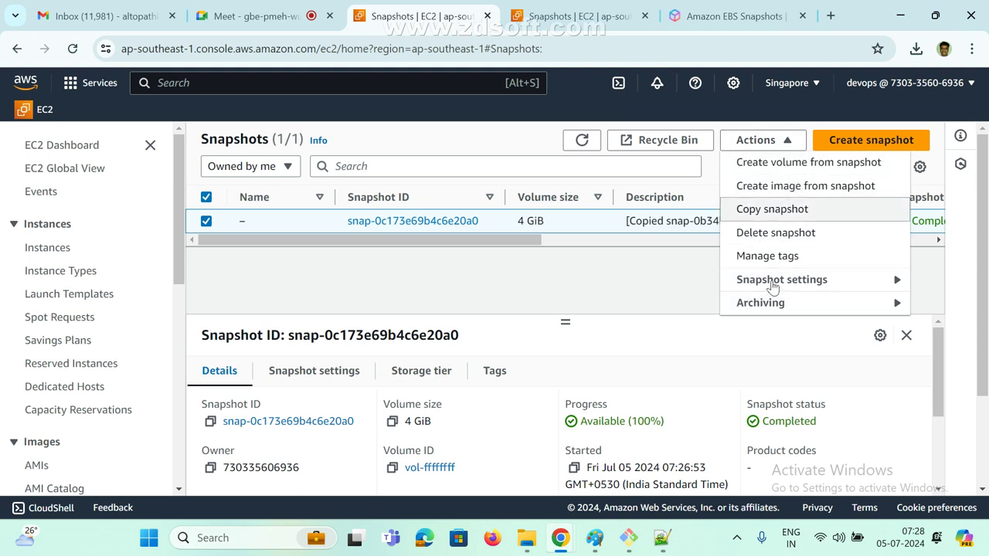
{"action": "left_click", "coordinate": [587, 280]}
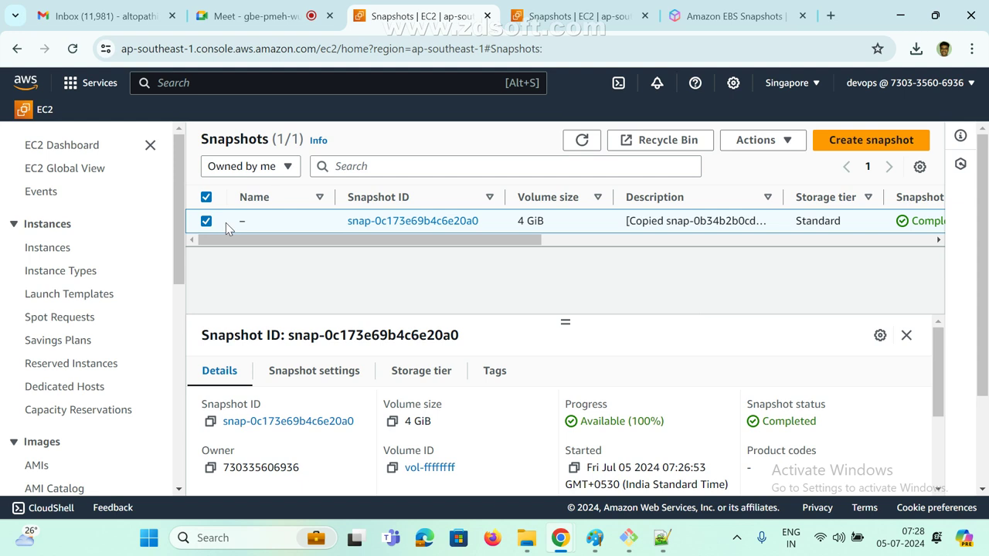
Step: Reselect the copied snapshot and open its Actions menu
{"action": "scroll", "coordinate": [130, 301], "scroll_direction": "down", "scroll_amount": 2}
{"action": "left_click", "coordinate": [48, 390]}
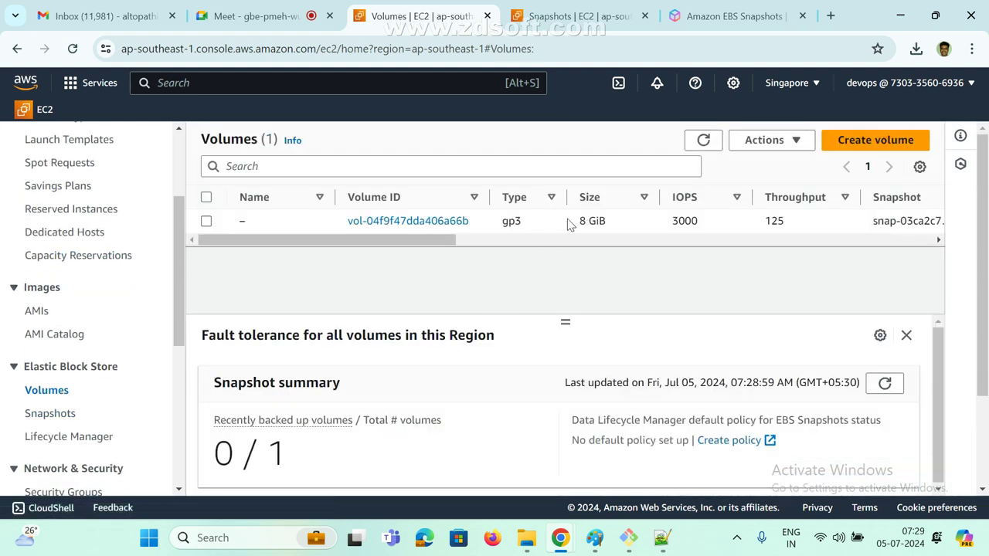
{"action": "left_click", "coordinate": [60, 417]}
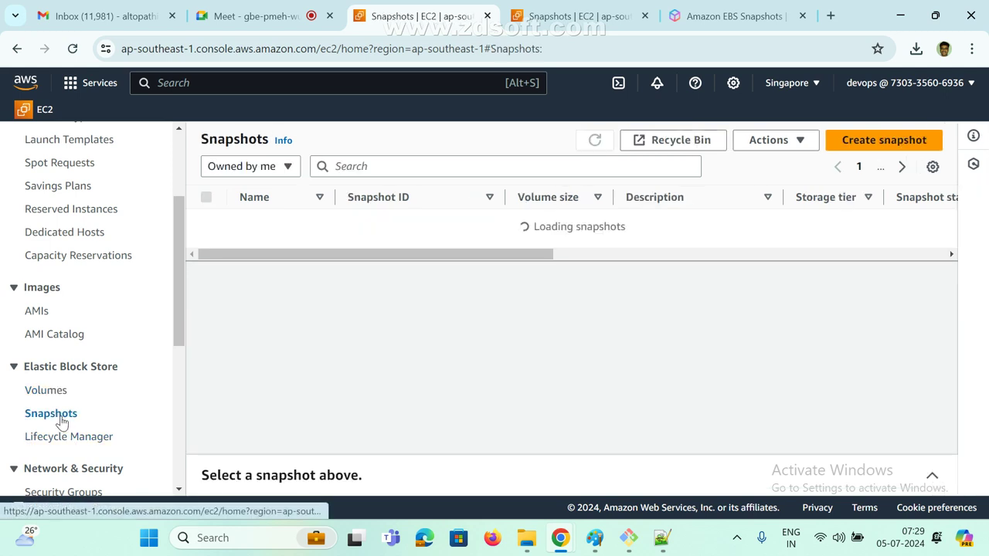
{"action": "left_click", "coordinate": [206, 221]}
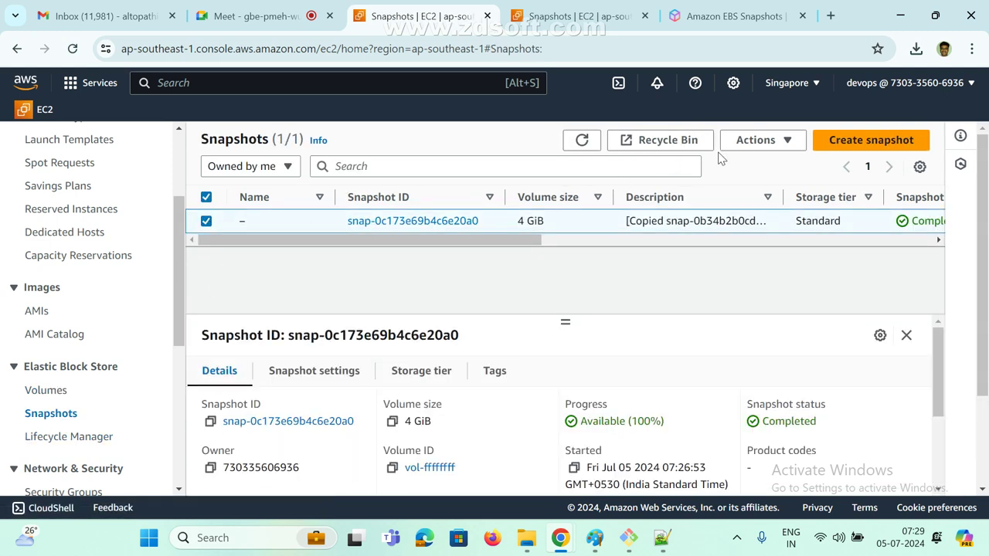
{"action": "left_click", "coordinate": [793, 144]}
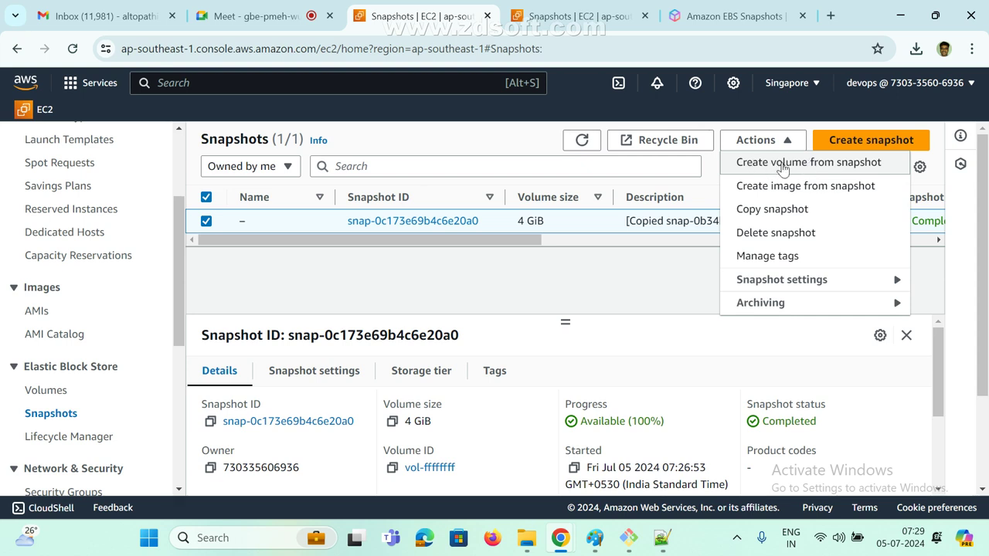
Step: Start creating a volume from the copied snapshot and review the Availability Zone options
{"action": "left_click", "coordinate": [783, 163]}
{"action": "scroll", "coordinate": [209, 360], "scroll_direction": "down", "scroll_amount": 1}
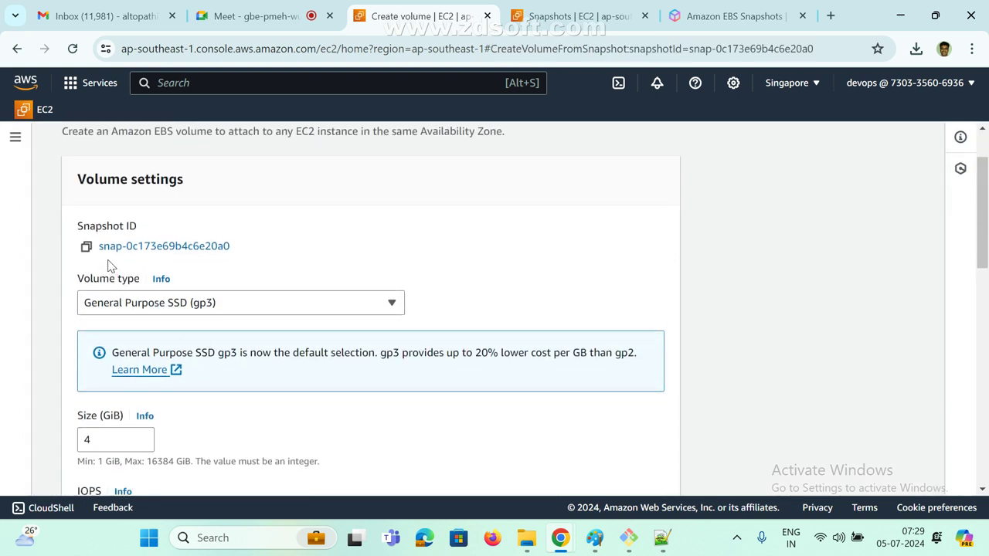
{"action": "scroll", "coordinate": [240, 301], "scroll_direction": "down", "scroll_amount": 4}
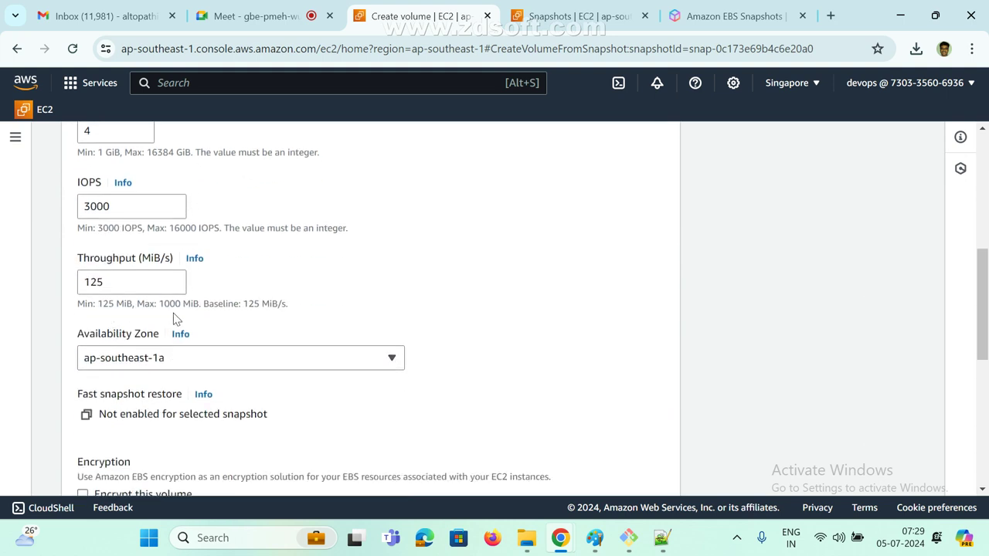
{"action": "scroll", "coordinate": [210, 364], "scroll_direction": "down", "scroll_amount": 3}
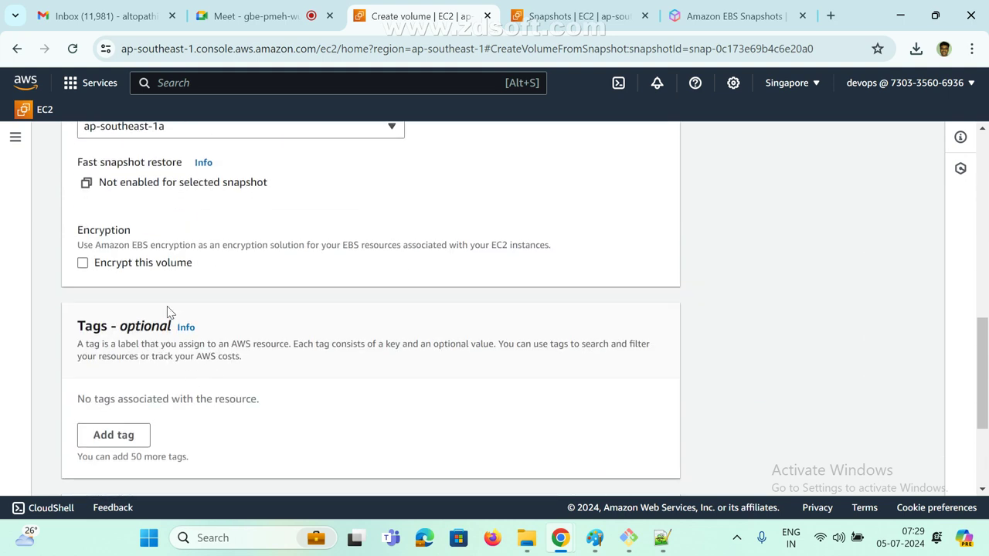
{"action": "scroll", "coordinate": [170, 313], "scroll_direction": "up", "scroll_amount": 2}
{"action": "left_click", "coordinate": [394, 286]}
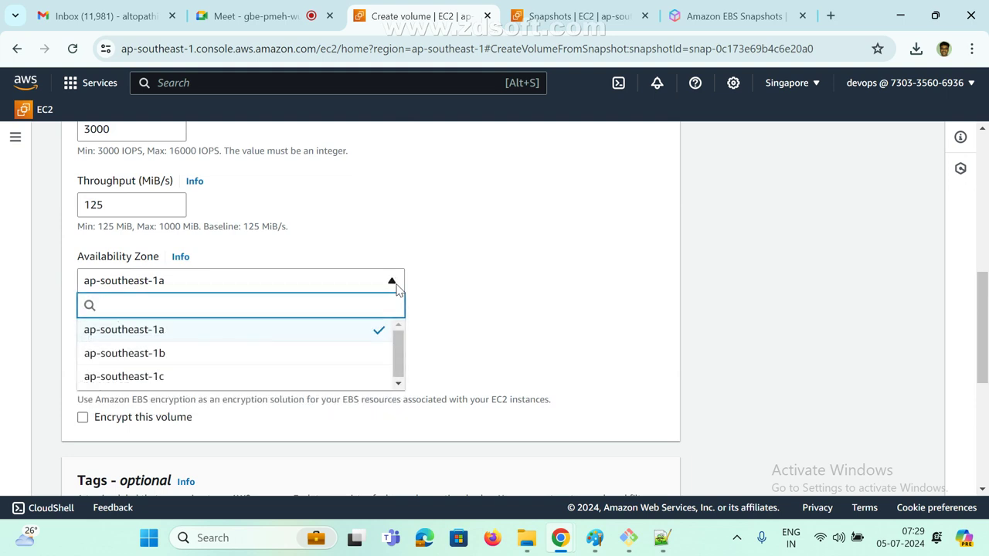
{"action": "left_click", "coordinate": [393, 283]}
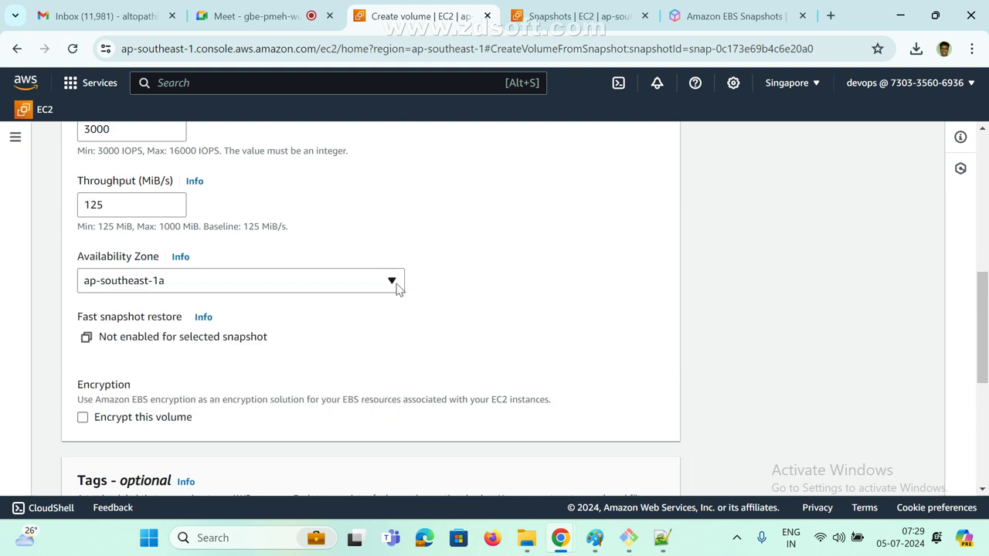
{"action": "left_click", "coordinate": [393, 285]}
{"action": "left_click", "coordinate": [394, 284]}
{"action": "left_click", "coordinate": [394, 284]}
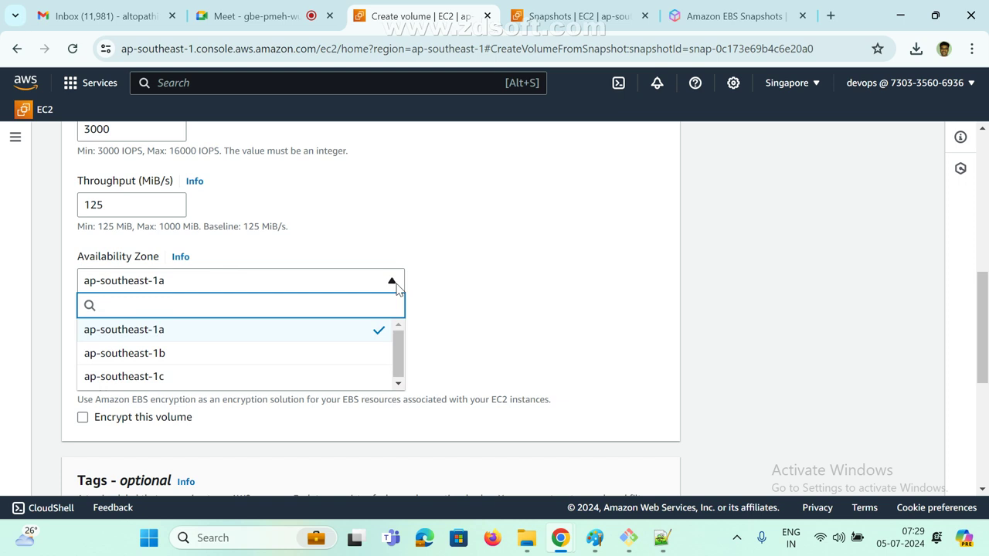
{"action": "left_click", "coordinate": [486, 270]}
{"action": "scroll", "coordinate": [332, 317], "scroll_direction": "up", "scroll_amount": 1}
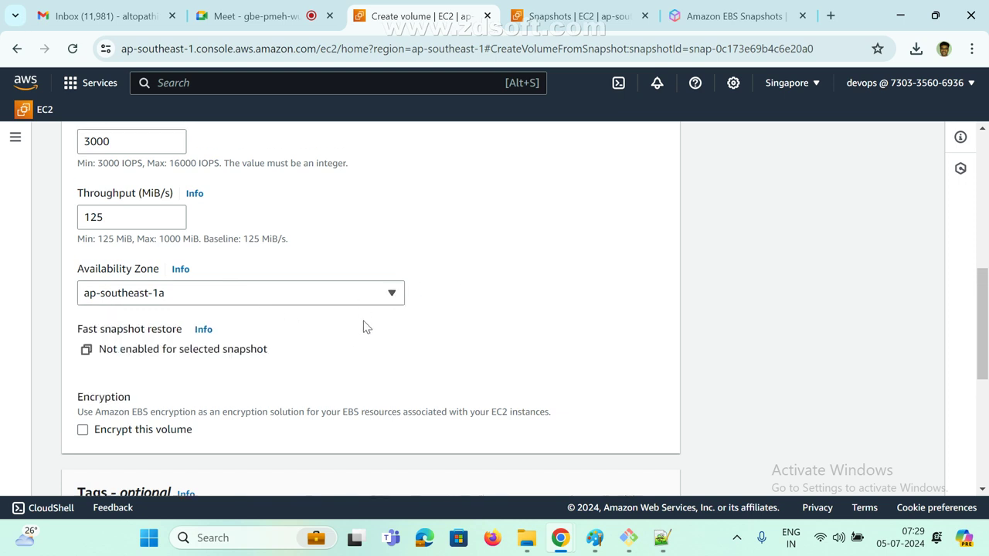
{"action": "scroll", "coordinate": [363, 320], "scroll_direction": "up", "scroll_amount": 5}
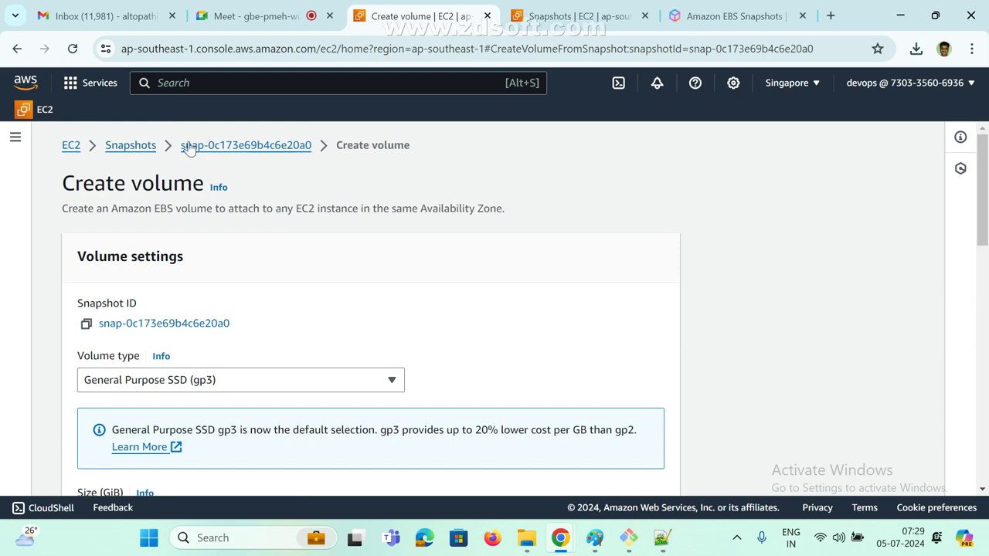
Step: Check the running instance's availability zone in a new EC2 tab
{"action": "right_click", "coordinate": [44, 113]}
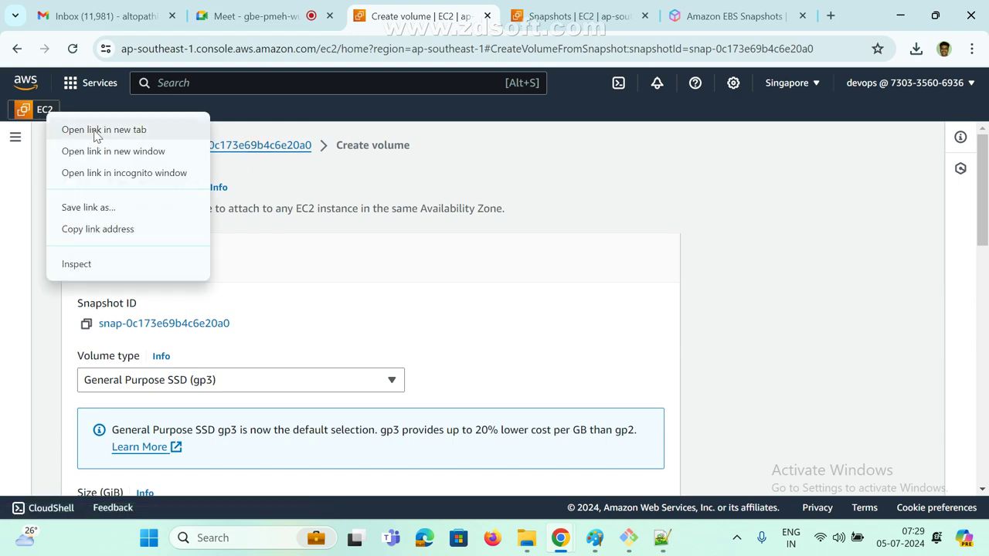
{"action": "left_click", "coordinate": [96, 130]}
{"action": "left_click", "coordinate": [494, 16]}
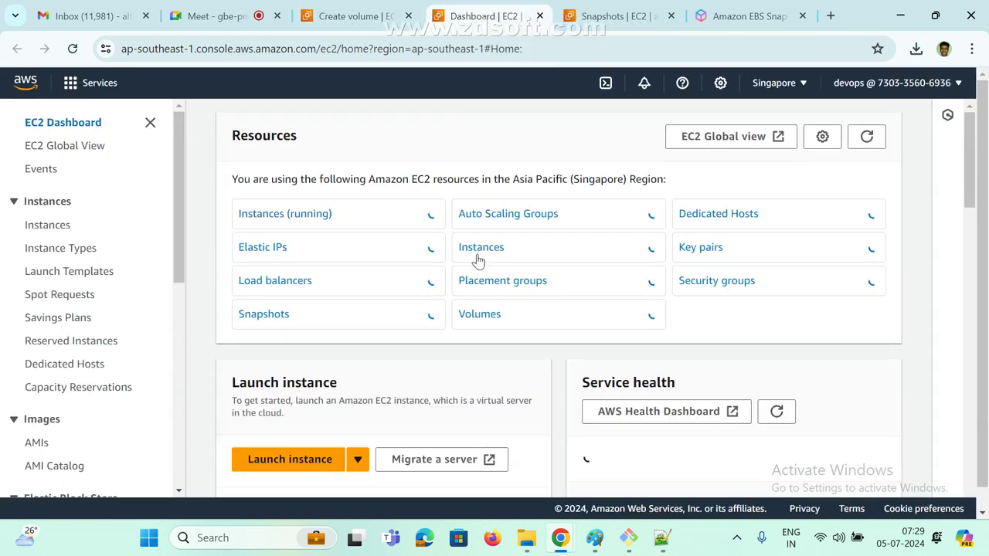
{"action": "left_click", "coordinate": [293, 254]}
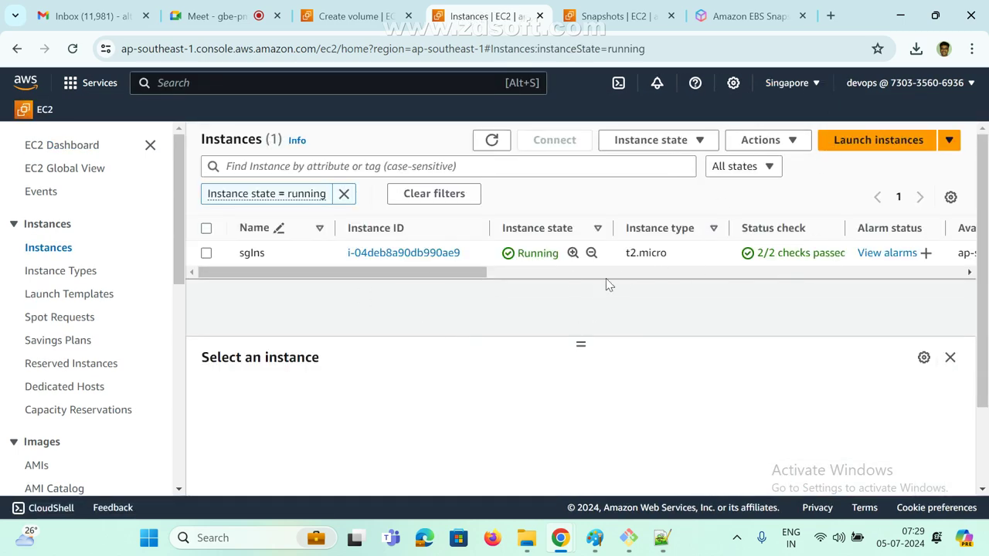
{"action": "left_click_drag", "start_coordinate": [452, 273], "coordinate": [307, 260]}
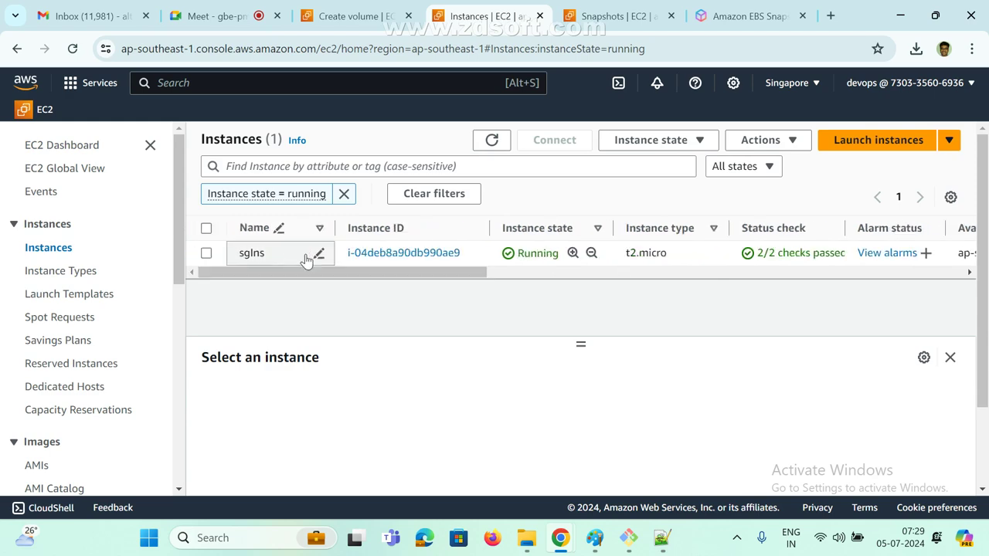
{"action": "left_click", "coordinate": [351, 16]}
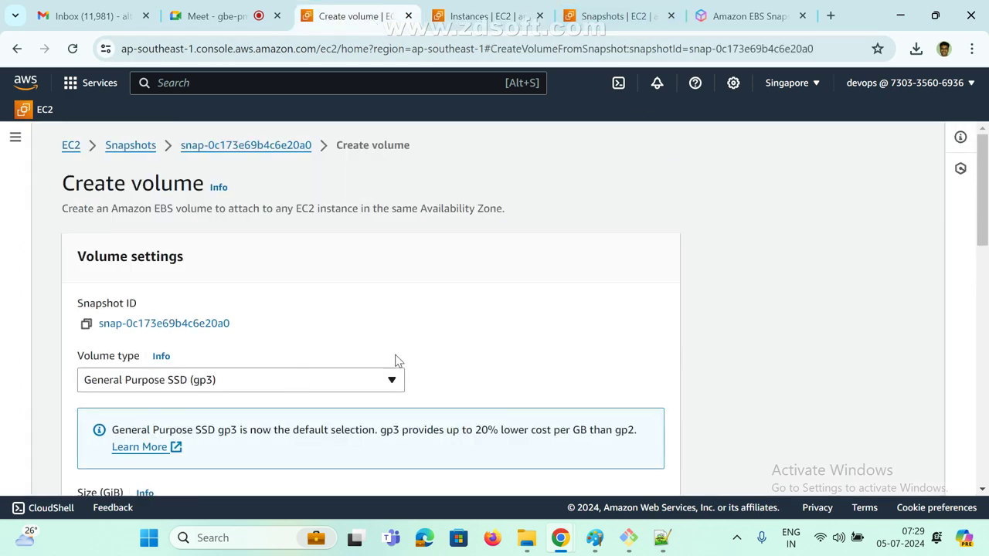
Step: Set the Availability Zone to ap-southeast-1b and create the 4 GiB gp3 volume
{"action": "scroll", "coordinate": [398, 361], "scroll_direction": "down", "scroll_amount": 3}
{"action": "scroll", "coordinate": [357, 415], "scroll_direction": "down", "scroll_amount": 2}
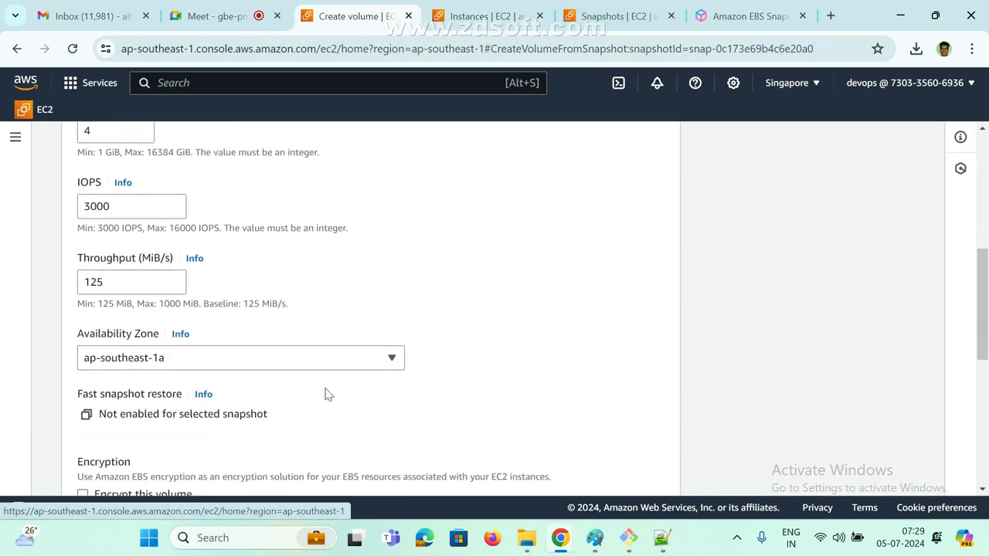
{"action": "left_click", "coordinate": [333, 361]}
{"action": "left_click", "coordinate": [194, 315]}
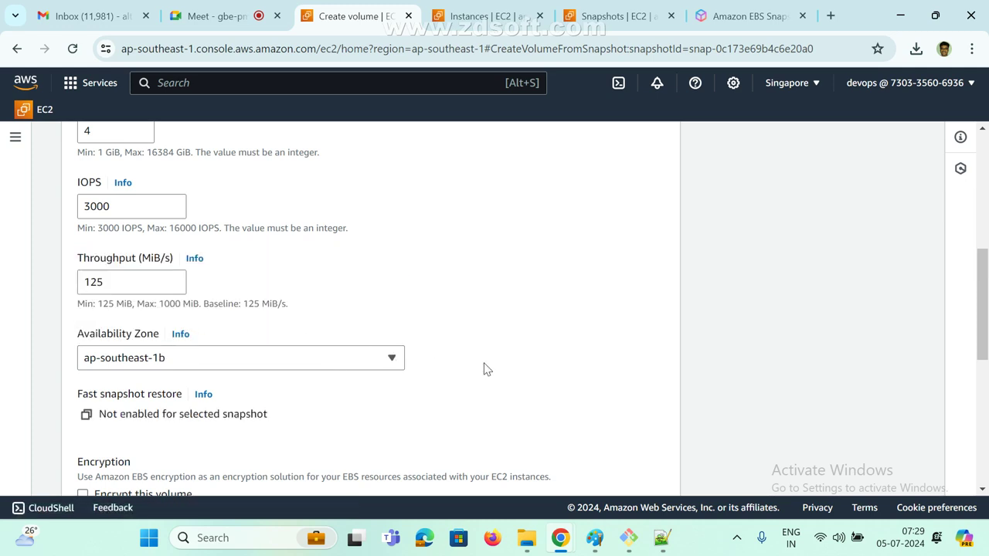
{"action": "scroll", "coordinate": [484, 369], "scroll_direction": "down", "scroll_amount": 3}
{"action": "scroll", "coordinate": [366, 366], "scroll_direction": "down", "scroll_amount": 2}
{"action": "scroll", "coordinate": [607, 434], "scroll_direction": "down", "scroll_amount": 1}
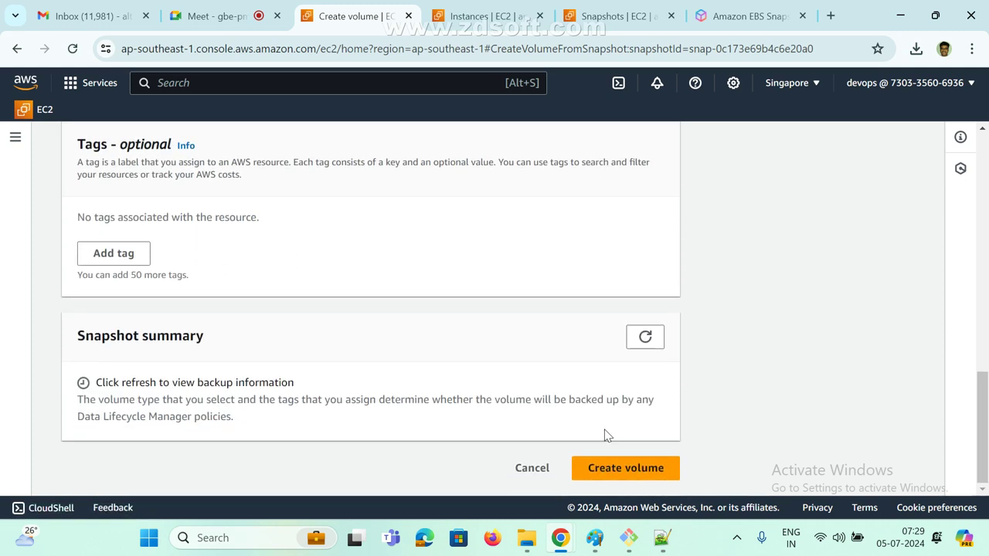
{"action": "left_click", "coordinate": [641, 475]}
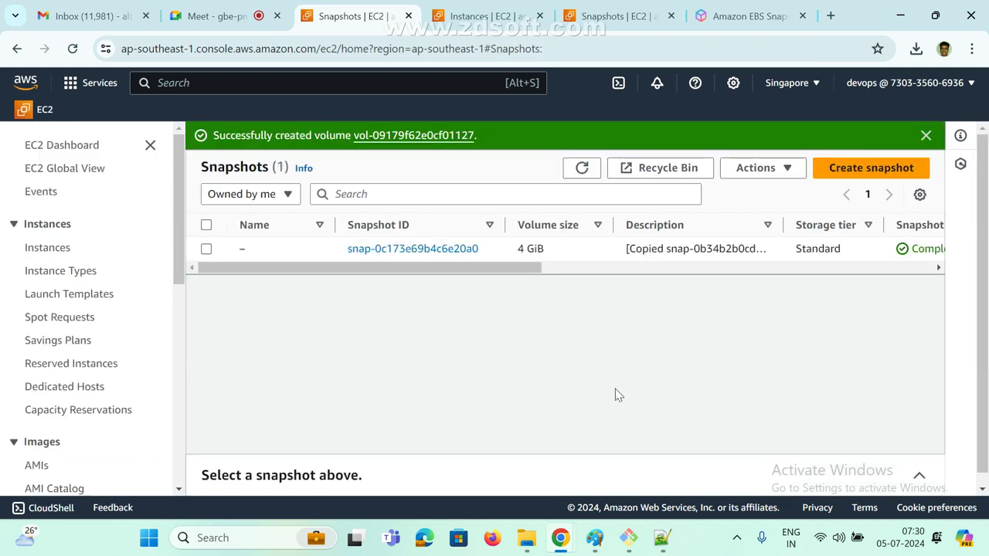
Step: Select the new 4 GiB volume vol-09179f62e0cf01127 in Volumes and bring up its actions
{"action": "scroll", "coordinate": [136, 426], "scroll_direction": "down", "scroll_amount": 3}
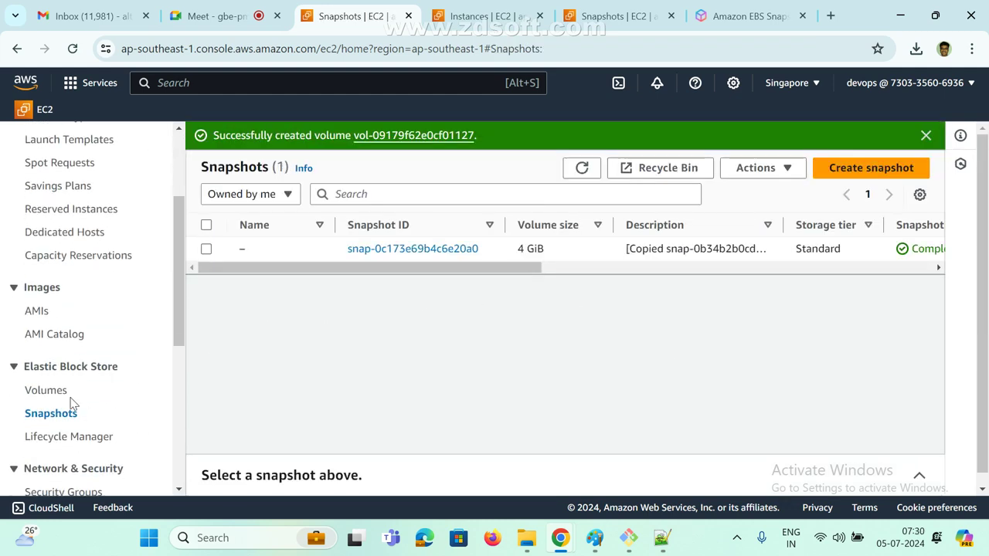
{"action": "left_click", "coordinate": [48, 392]}
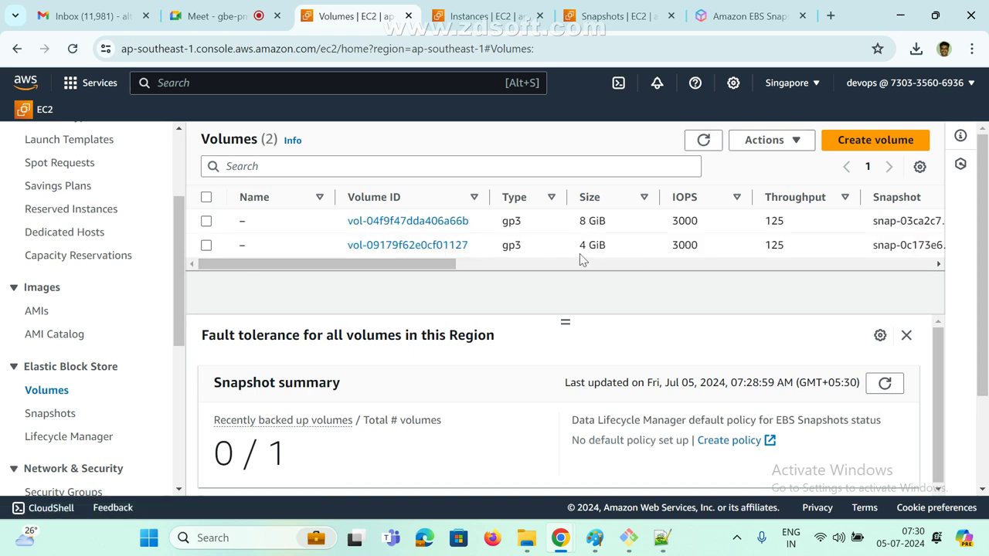
{"action": "left_click", "coordinate": [206, 245]}
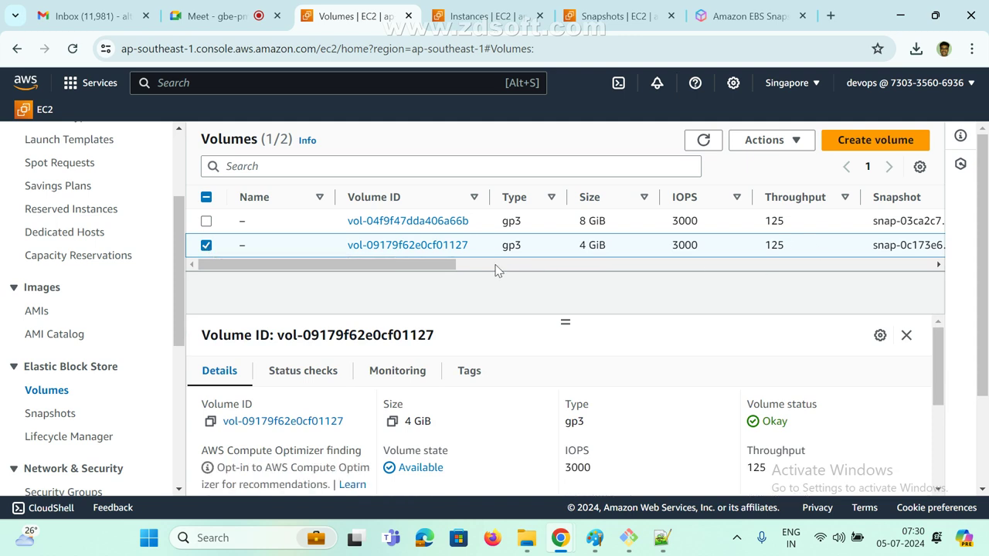
{"action": "left_click_drag", "start_coordinate": [452, 264], "coordinate": [366, 276]}
{"action": "left_click", "coordinate": [796, 142]}
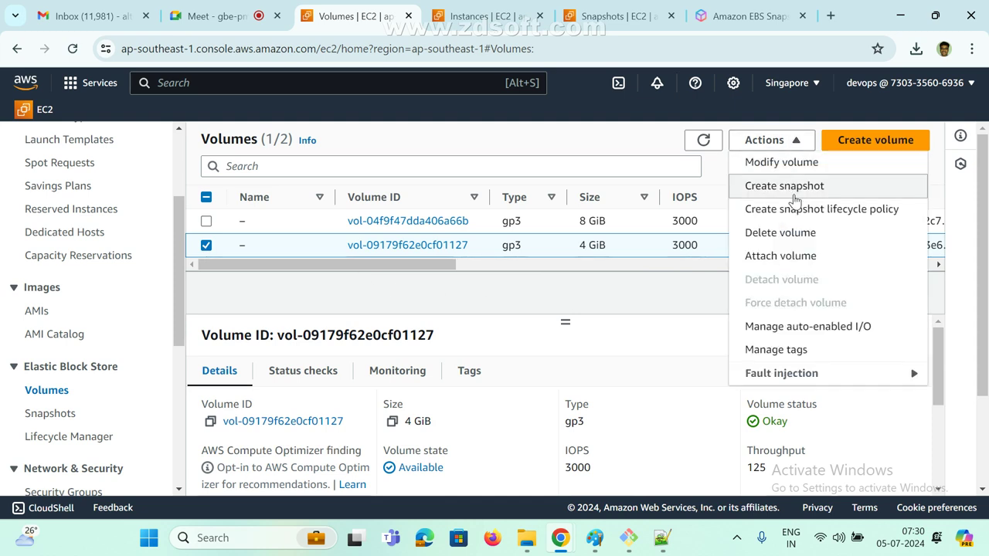
Step: Attach the new volume to instance i-04deb8a90db990ae9 as device /dev/xvdbf
{"action": "left_click", "coordinate": [769, 258]}
{"action": "scroll", "coordinate": [323, 357], "scroll_direction": "down", "scroll_amount": 3}
{"action": "left_click", "coordinate": [203, 322]}
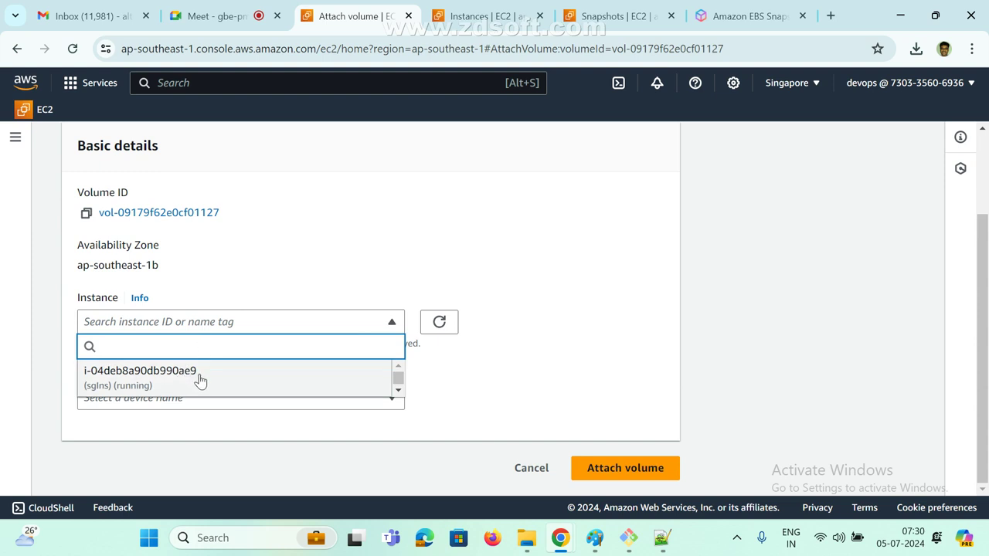
{"action": "left_click", "coordinate": [199, 378]}
{"action": "scroll", "coordinate": [546, 392], "scroll_direction": "down", "scroll_amount": 2}
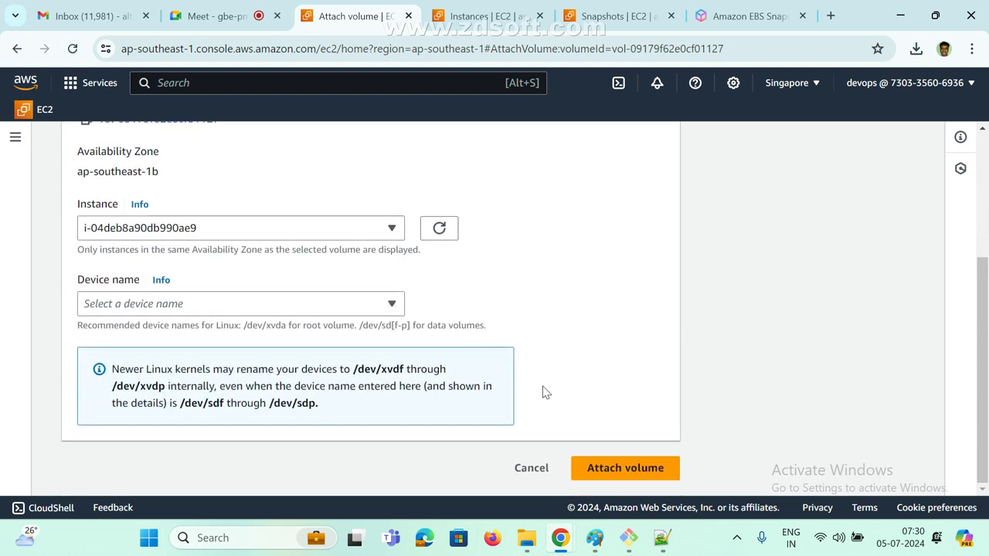
{"action": "left_click", "coordinate": [206, 309]}
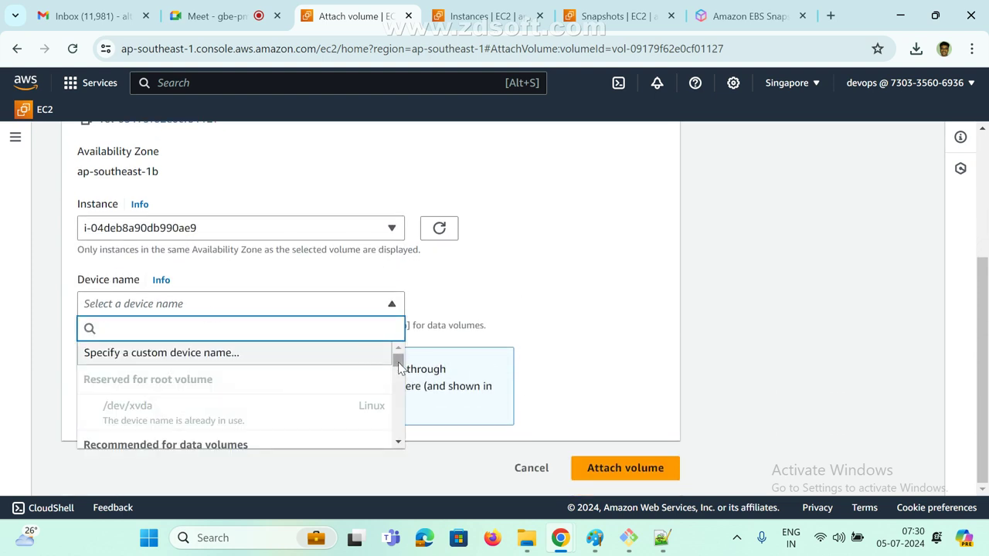
{"action": "left_click_drag", "start_coordinate": [400, 361], "coordinate": [398, 409]}
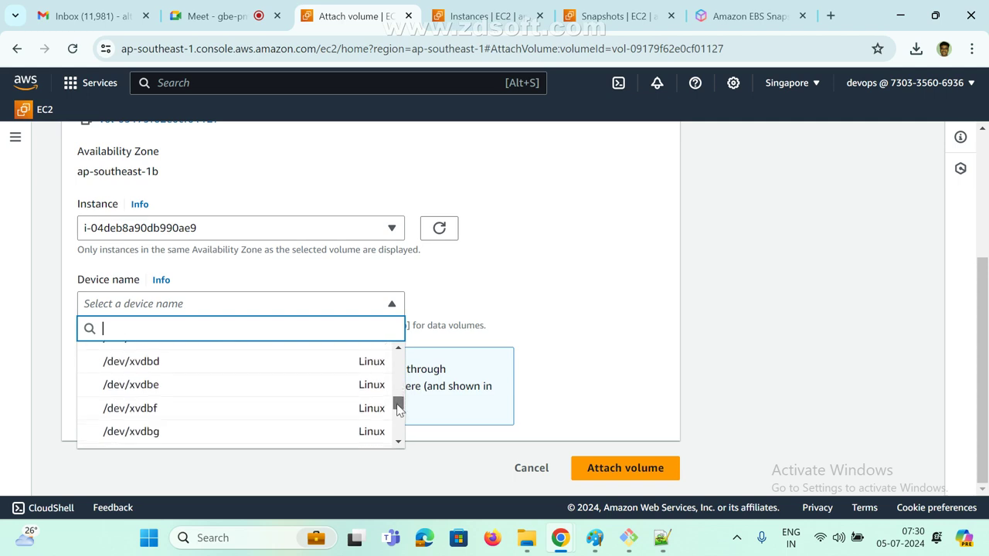
{"action": "left_click", "coordinate": [152, 407]}
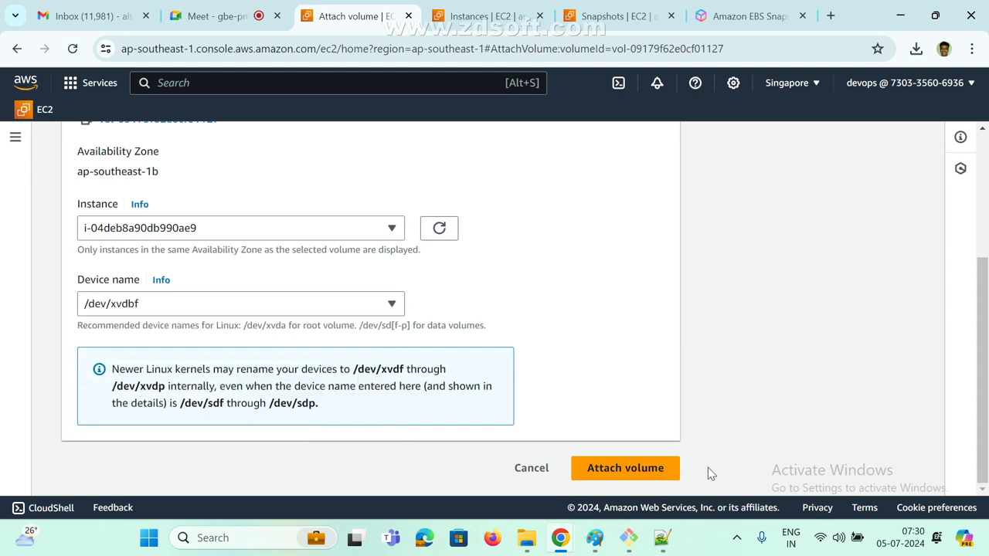
{"action": "left_click", "coordinate": [660, 471]}
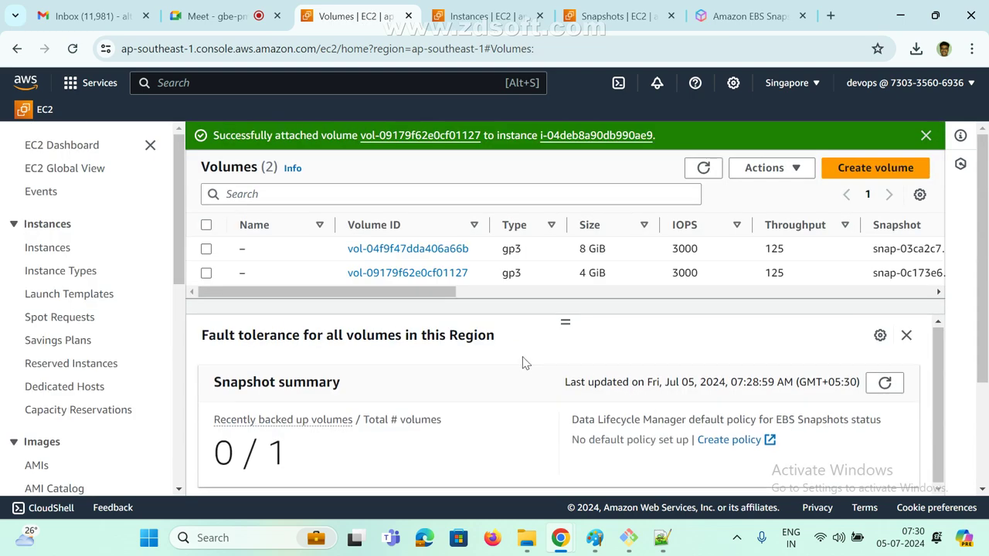
Step: Verify the sgIns Storage tab lists the 8 GiB root and 4 GiB volume
{"action": "left_click", "coordinate": [55, 251]}
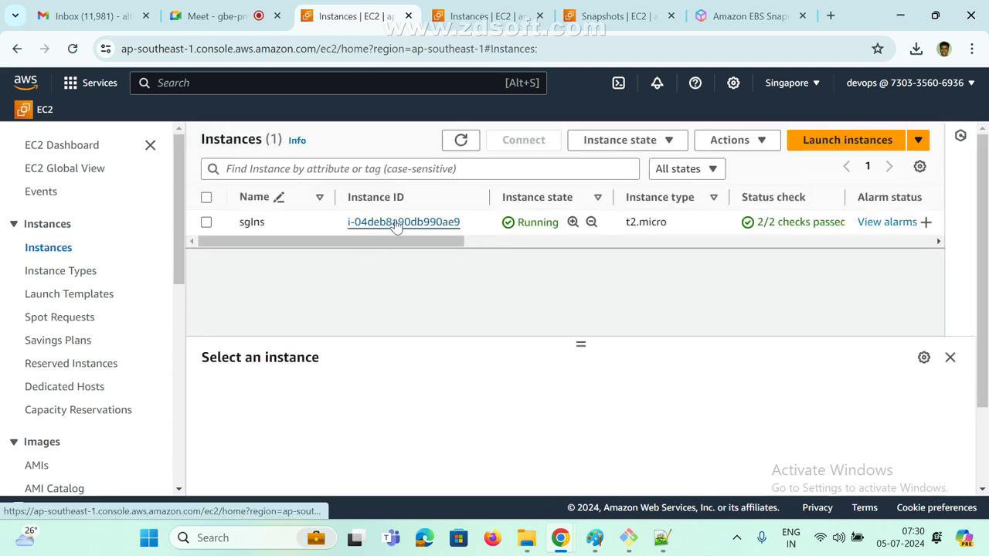
{"action": "left_click", "coordinate": [394, 221]}
{"action": "scroll", "coordinate": [664, 402], "scroll_direction": "down", "scroll_amount": 4}
{"action": "scroll", "coordinate": [667, 401], "scroll_direction": "down", "scroll_amount": 2}
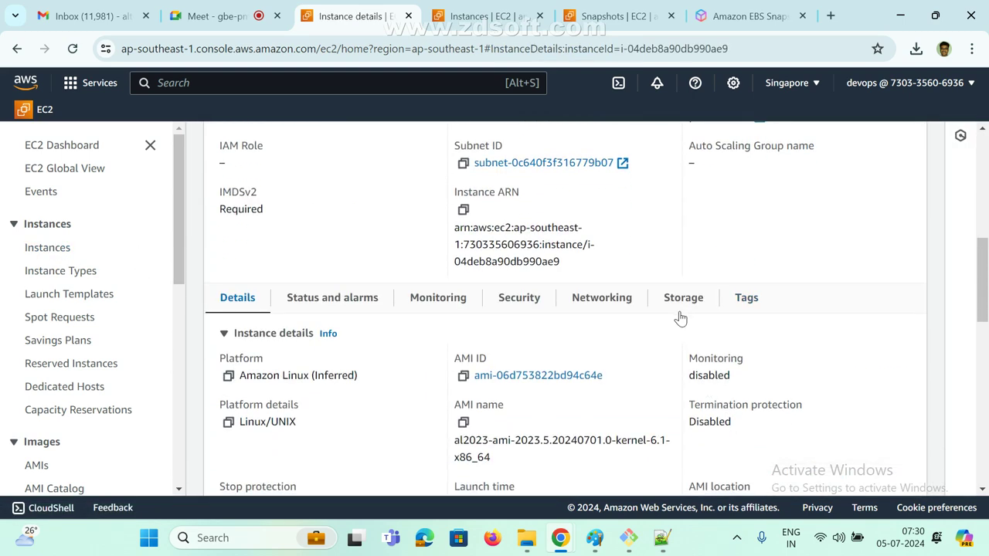
{"action": "left_click", "coordinate": [683, 300]}
{"action": "scroll", "coordinate": [631, 359], "scroll_direction": "down", "scroll_amount": 2}
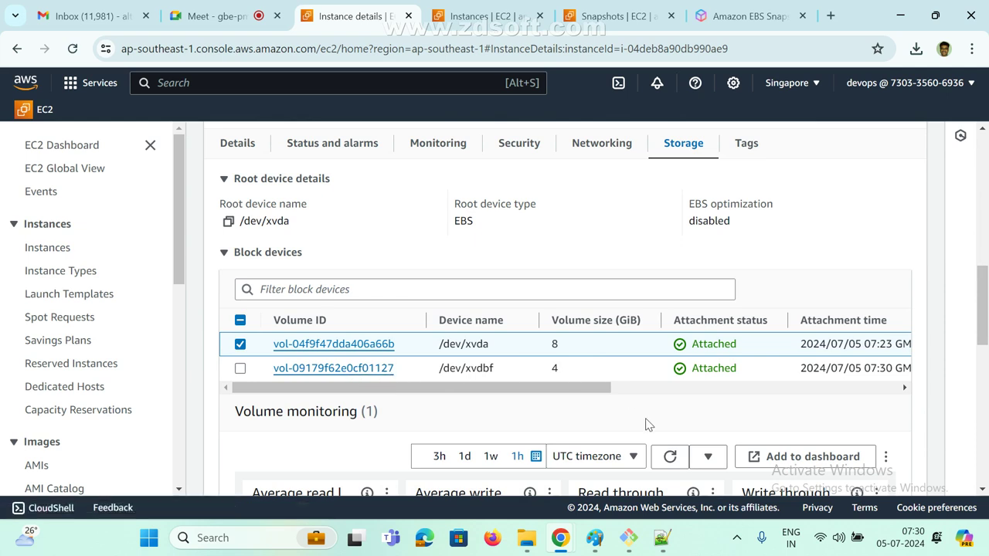
Step: Bring the Paint diagram to the front
{"action": "left_click", "coordinate": [628, 539]}
{"action": "left_click", "coordinate": [628, 540]}
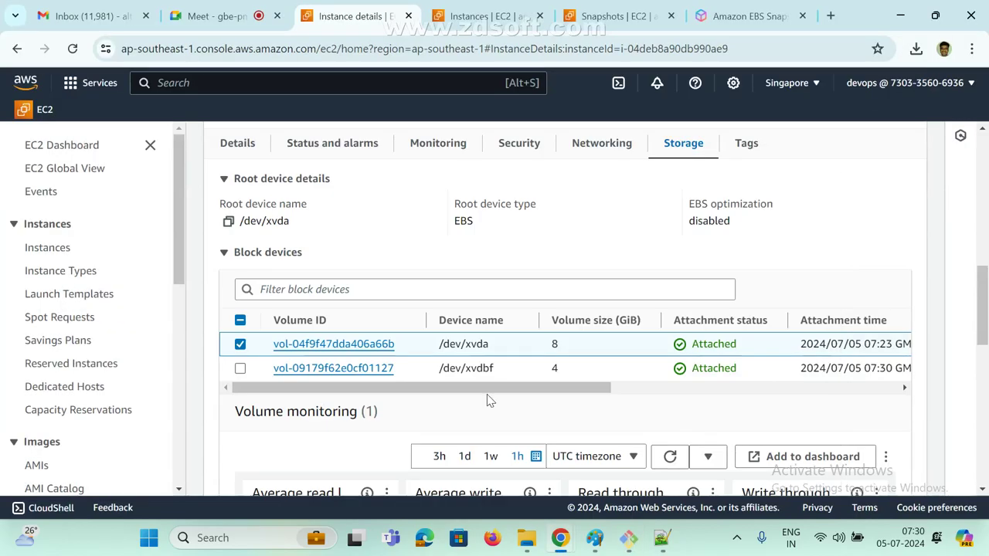
{"action": "left_click", "coordinate": [594, 539]}
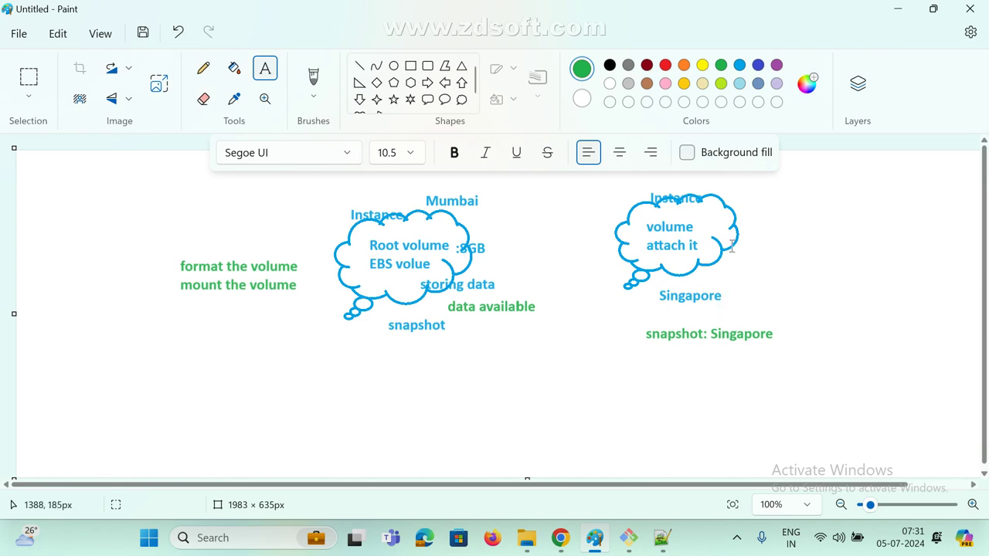
{"action": "left_click_drag", "start_coordinate": [155, 247], "coordinate": [317, 311]}
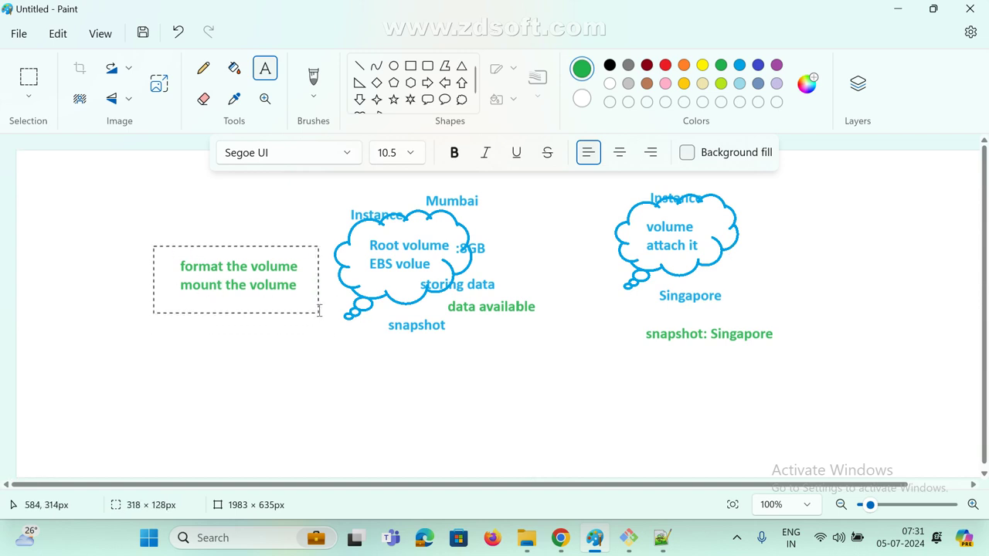
{"action": "left_click", "coordinate": [268, 331]}
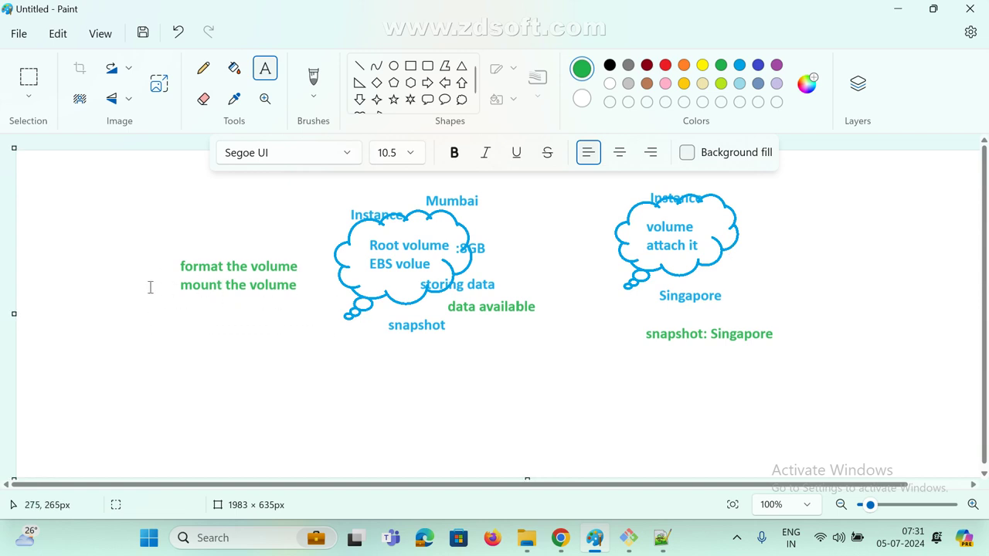
{"action": "left_click_drag", "start_coordinate": [171, 258], "coordinate": [302, 298]}
{"action": "left_click", "coordinate": [739, 348]}
{"action": "left_click", "coordinate": [902, 10]}
Step: List the running instances showing sgIns, then open File Explorer to Downloads
{"action": "scroll", "coordinate": [379, 309], "scroll_direction": "up", "scroll_amount": 5}
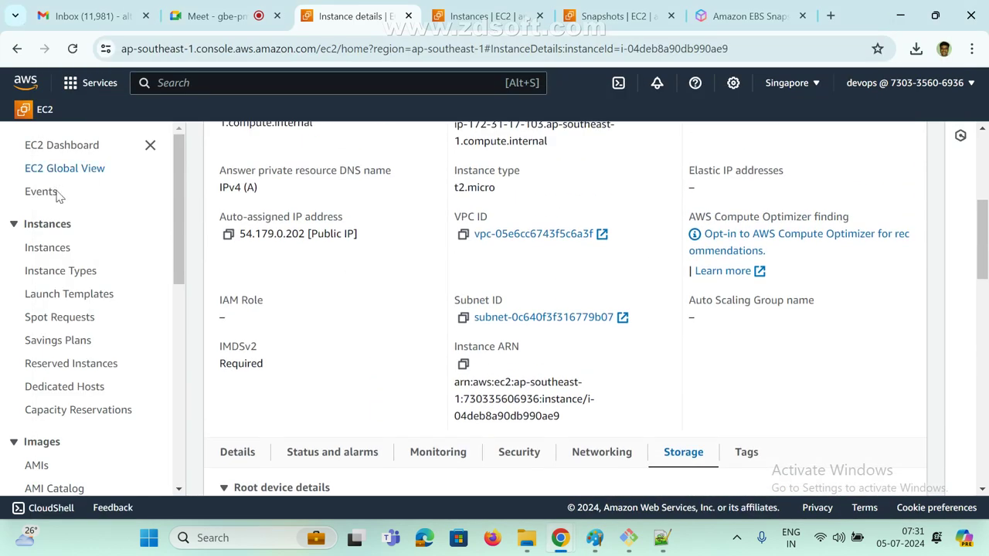
{"action": "left_click", "coordinate": [62, 145]}
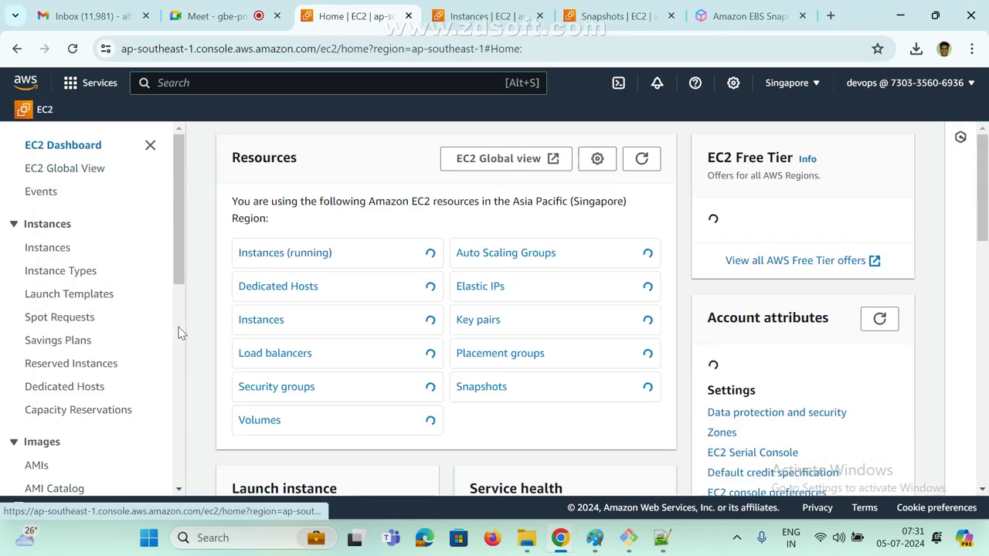
{"action": "left_click", "coordinate": [266, 253]}
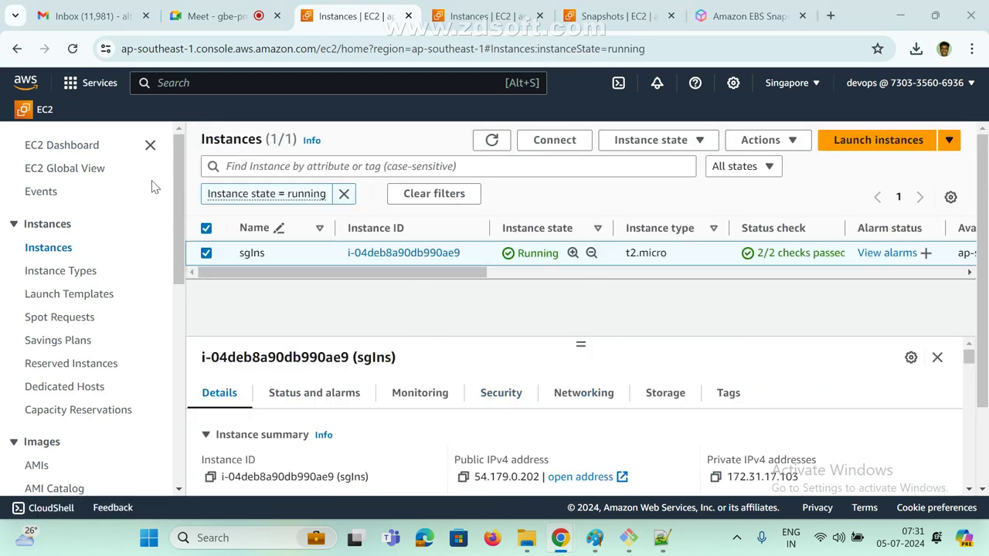
{"action": "key", "text": "super+e"}
{"action": "left_click", "coordinate": [69, 250]}
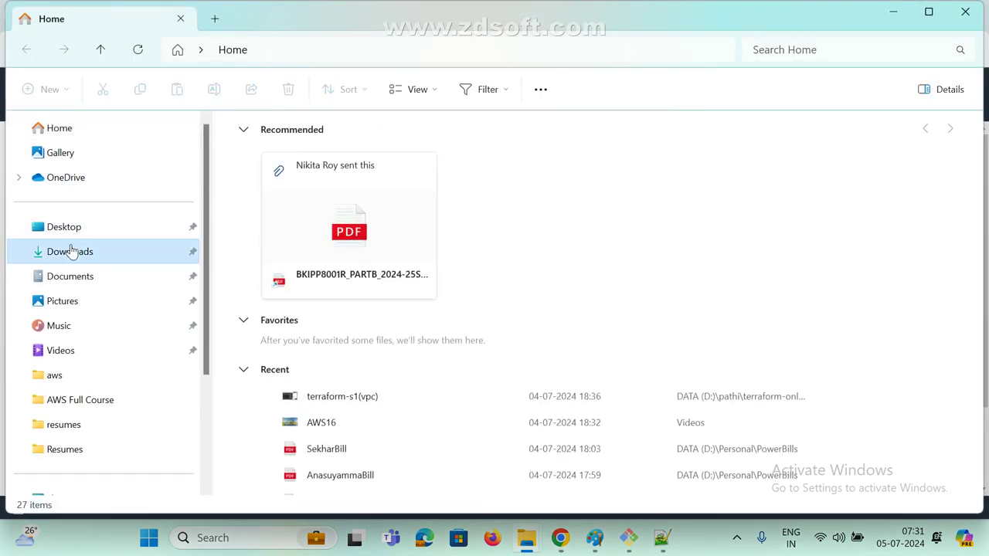
Step: Copy the sigKey key file from Downloads and clear the open windows
{"action": "left_click", "coordinate": [265, 172]}
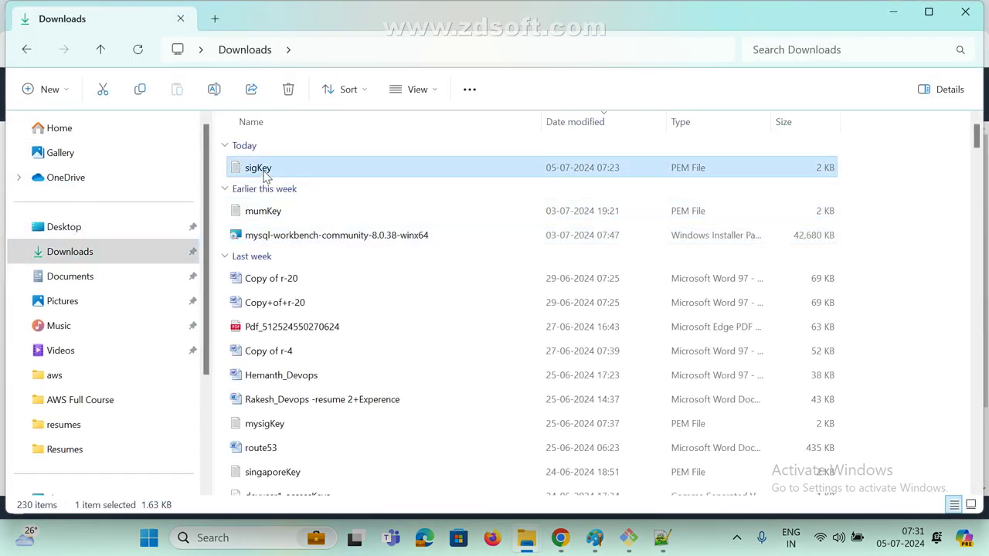
{"action": "left_click", "coordinate": [965, 13]}
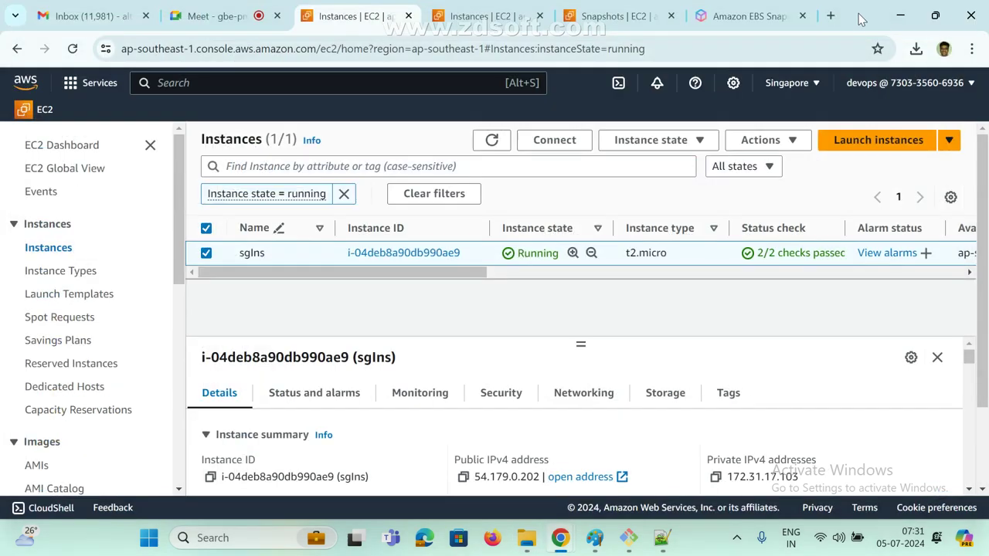
{"action": "left_click", "coordinate": [900, 16]}
{"action": "left_click", "coordinate": [905, 17]}
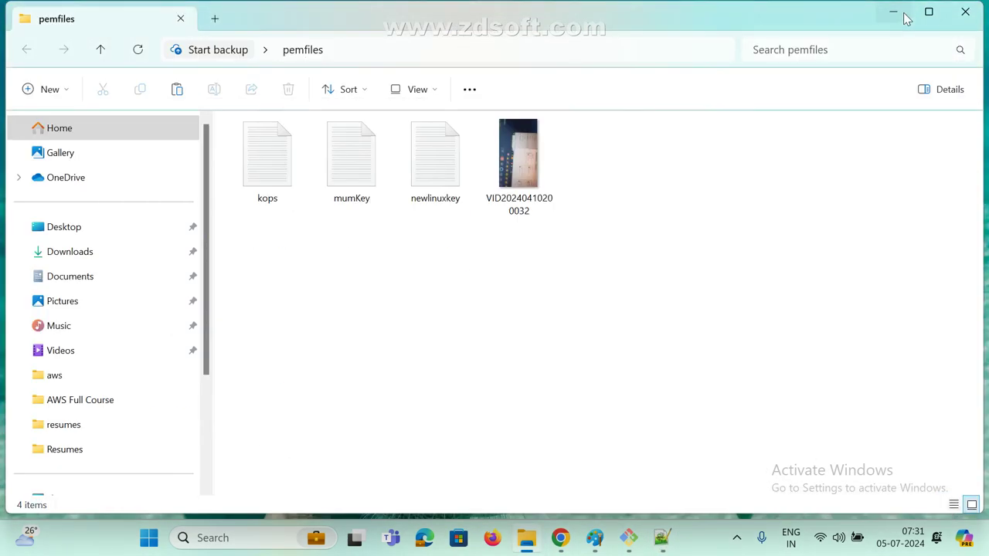
{"action": "left_click", "coordinate": [904, 17]}
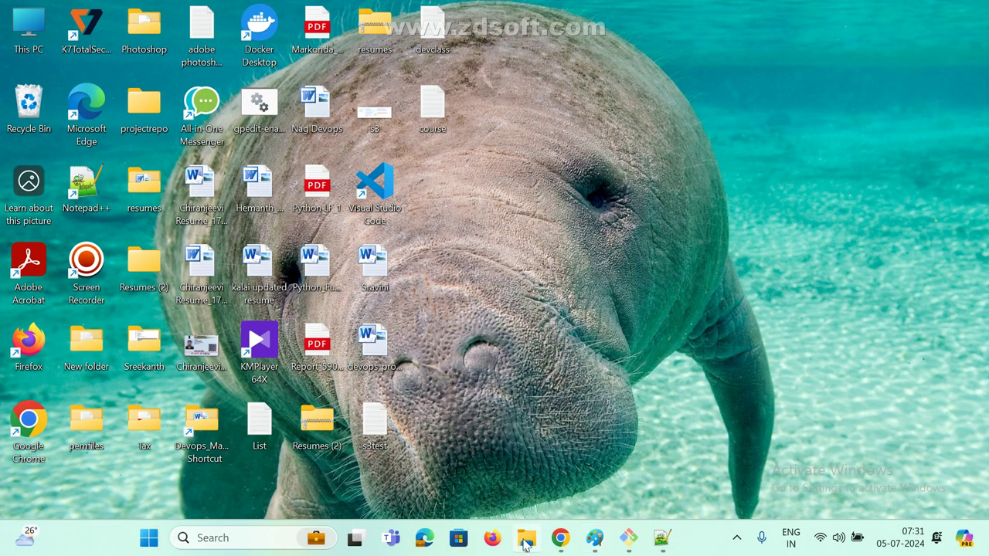
Step: Paste sigKey into the pemfiles folder and bring the Paint diagram back
{"action": "mouse_move", "coordinate": [526, 541]}
{"action": "left_click", "coordinate": [532, 498]}
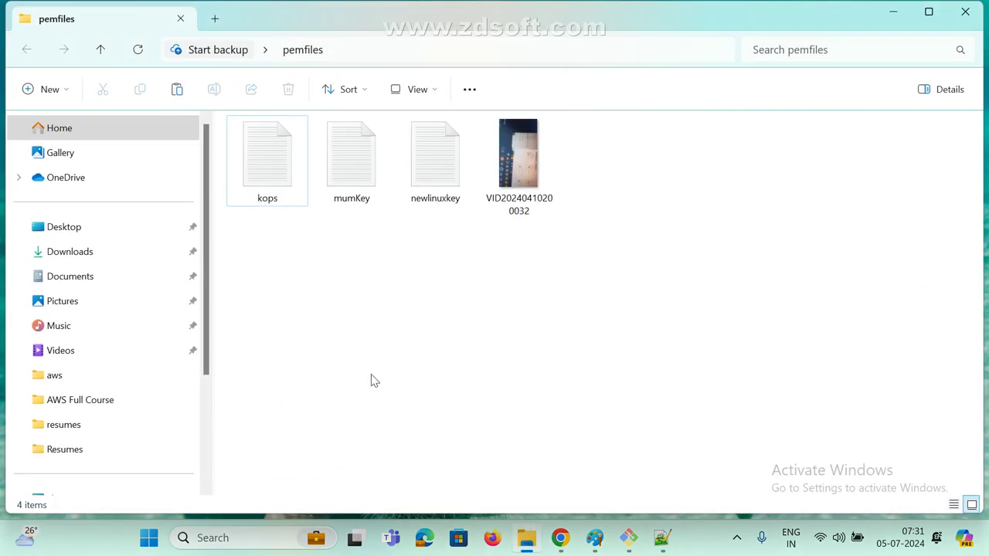
{"action": "key", "text": "ctrl+v"}
{"action": "left_click", "coordinate": [892, 12]}
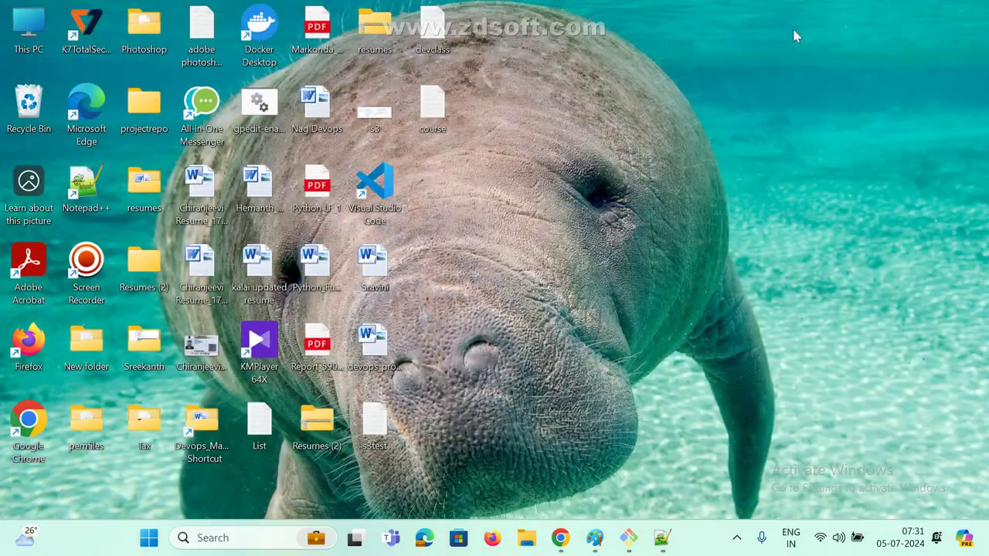
{"action": "left_click", "coordinate": [594, 538]}
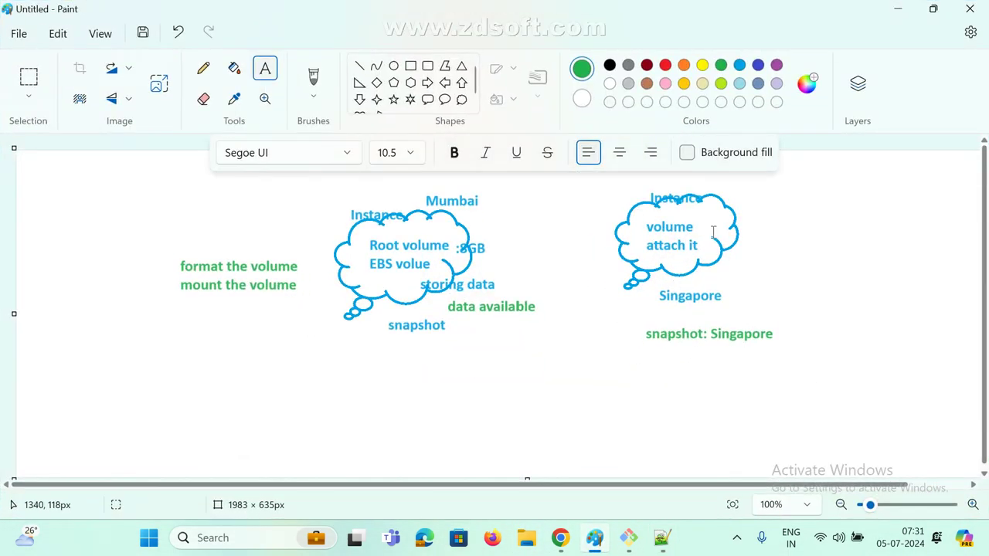
Step: Drop an unused text box around the green volume notes, then return from Paint to the ec2-user terminal
{"action": "left_click_drag", "start_coordinate": [159, 252], "coordinate": [279, 318]}
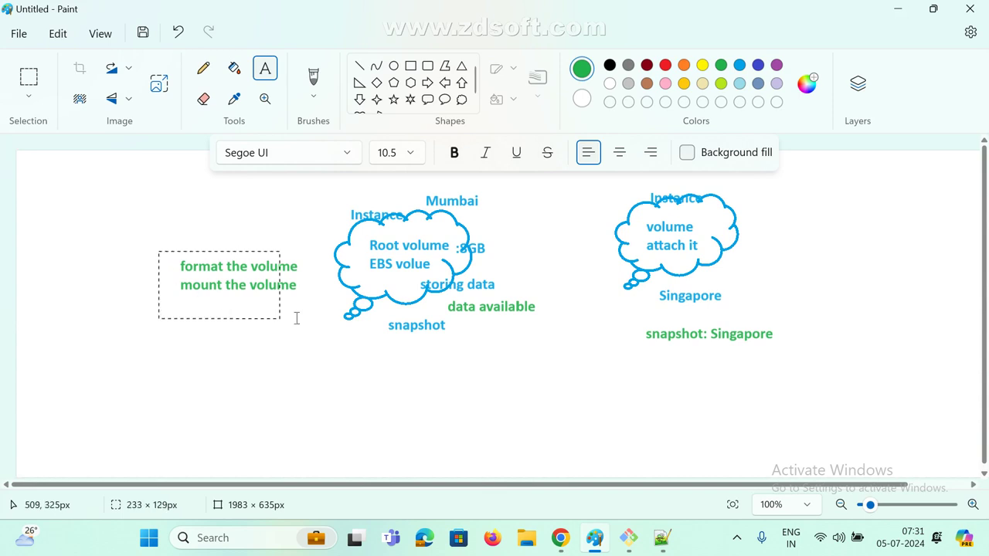
{"action": "left_click", "coordinate": [379, 371]}
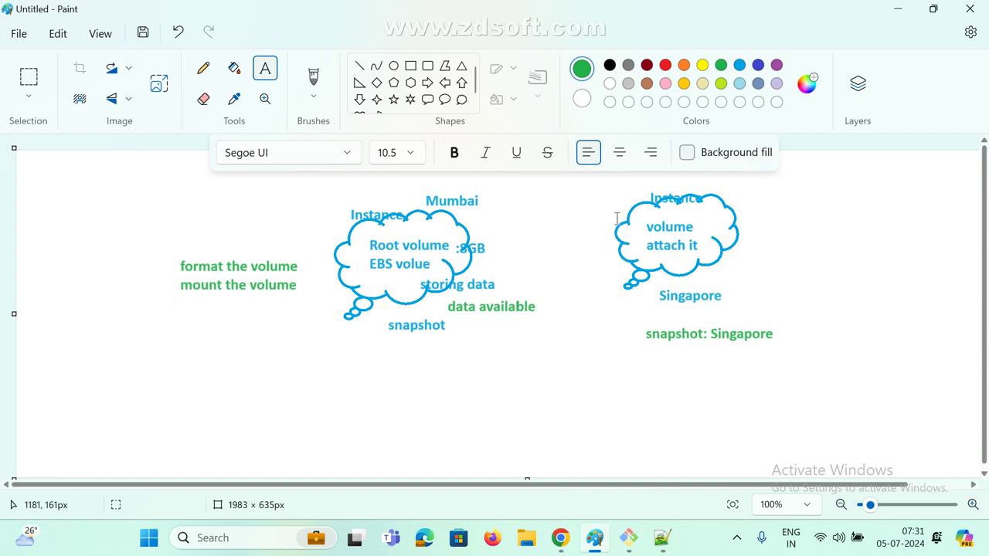
{"action": "left_click", "coordinate": [902, 11]}
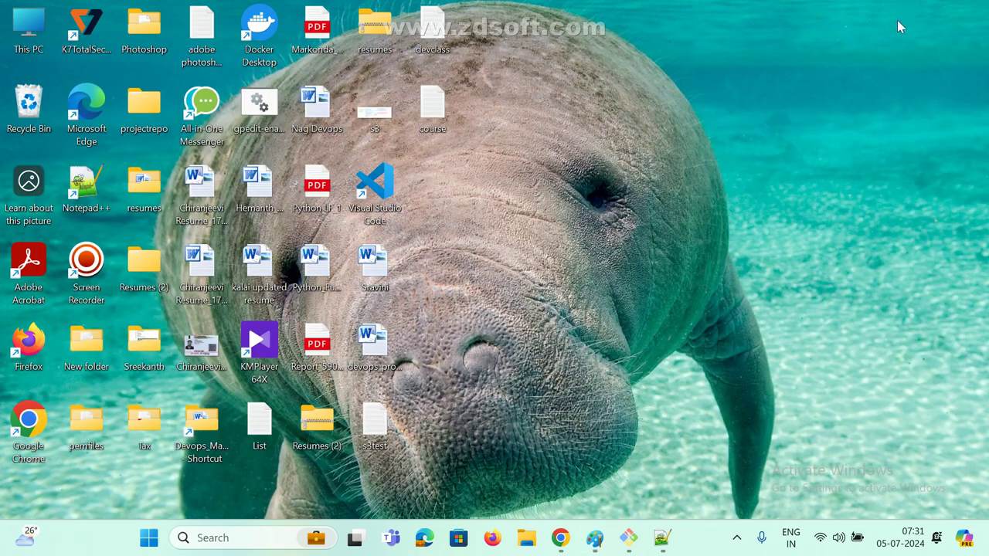
{"action": "left_click", "coordinate": [617, 544]}
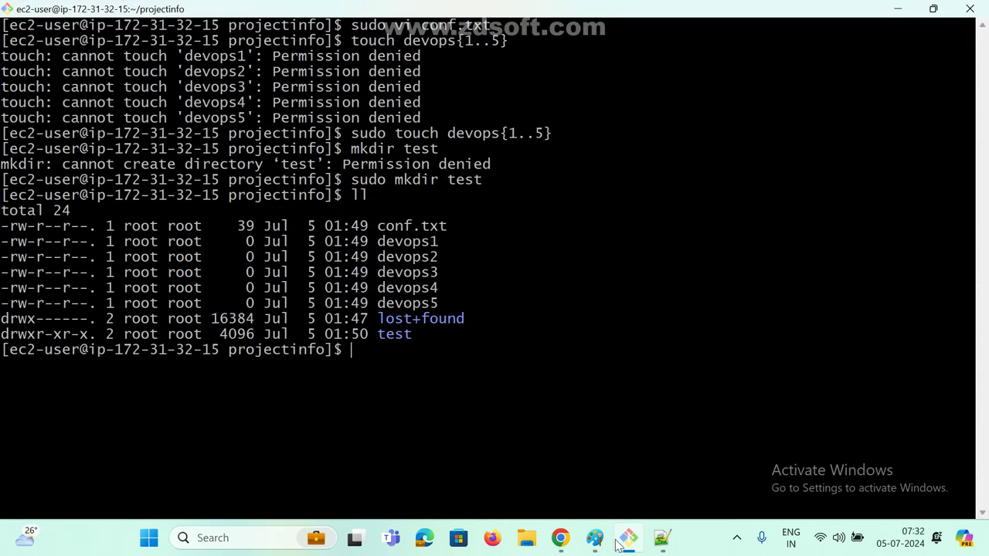
Step: Minimize the ec2-user Git Bash session from the taskbar to reveal the desktop
{"action": "left_click", "coordinate": [617, 543]}
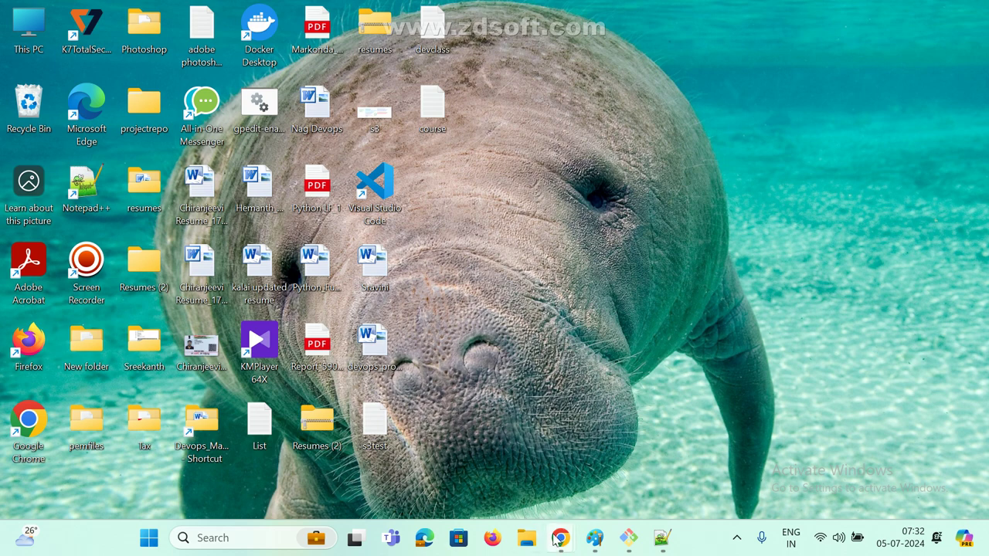
Step: Copy the example SSH client command from the sgIns instance's Connect page
{"action": "mouse_move", "coordinate": [560, 537]}
{"action": "left_click", "coordinate": [401, 451]}
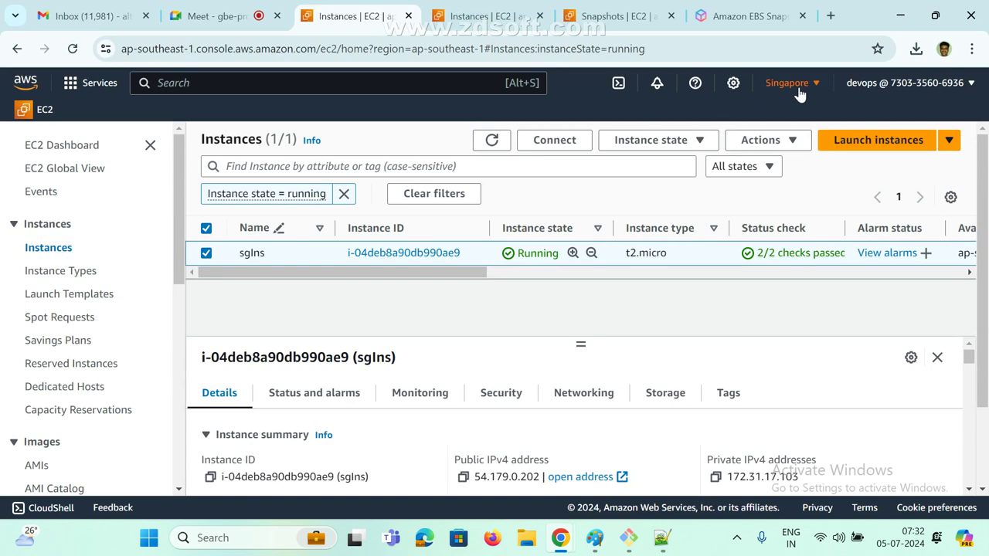
{"action": "left_click", "coordinate": [397, 253]}
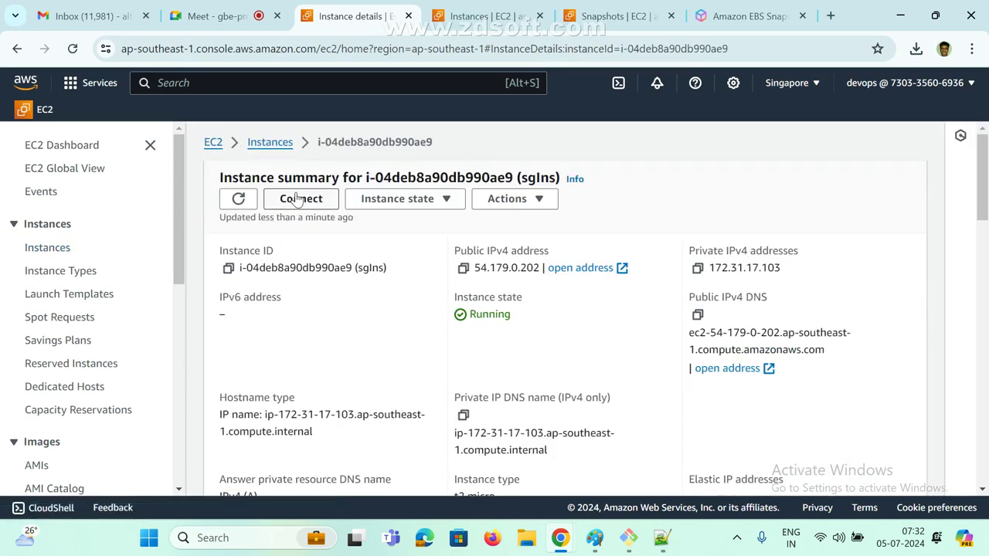
{"action": "left_click", "coordinate": [300, 199]}
{"action": "scroll", "coordinate": [168, 433], "scroll_direction": "down", "scroll_amount": 2}
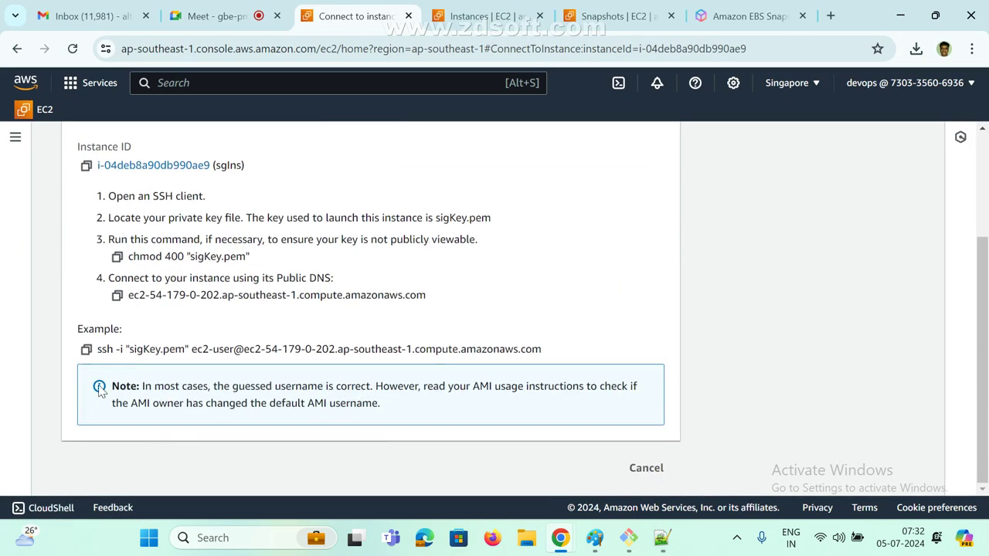
{"action": "left_click", "coordinate": [86, 349]}
Step: Open a new Git Bash window in the pemfiles folder via Show more options
{"action": "left_click", "coordinate": [898, 16]}
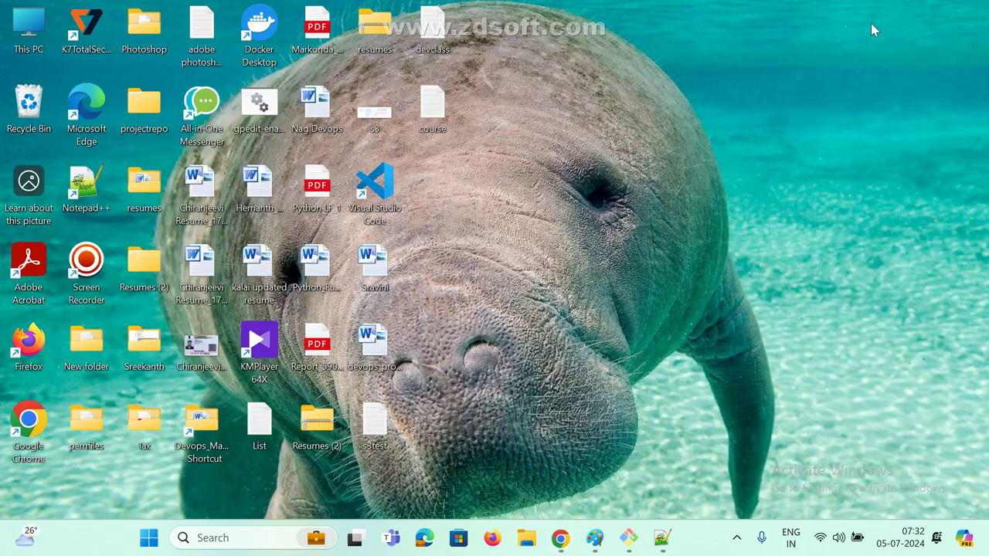
{"action": "double_click", "coordinate": [86, 421]}
{"action": "right_click", "coordinate": [456, 308]}
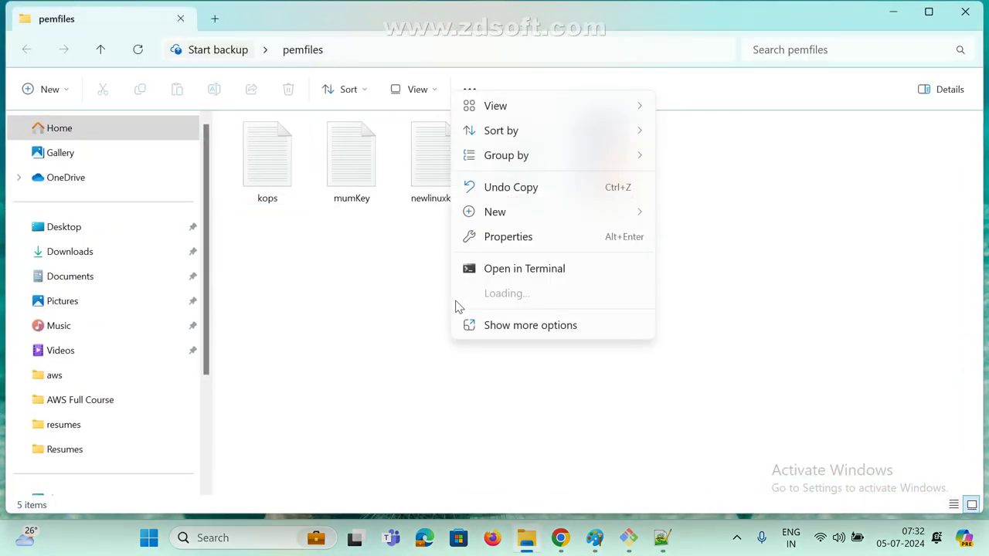
{"action": "left_click", "coordinate": [540, 327]}
{"action": "left_click", "coordinate": [529, 362]}
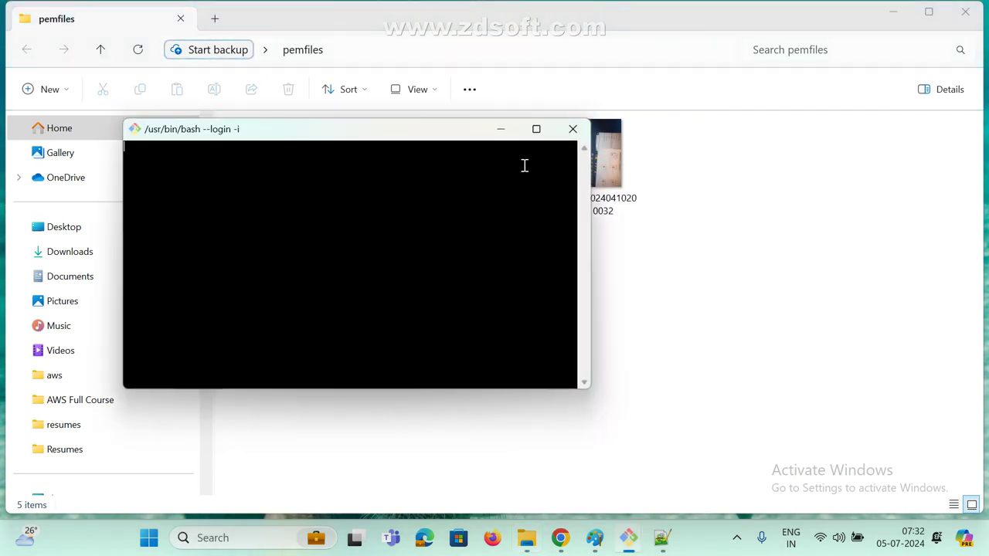
Step: SSH into sgIns with the pasted command, answering yes to trust the host, and enlarge the text
{"action": "double_click", "coordinate": [461, 130]}
{"action": "right_click", "coordinate": [393, 124]}
{"action": "left_click", "coordinate": [445, 171]}
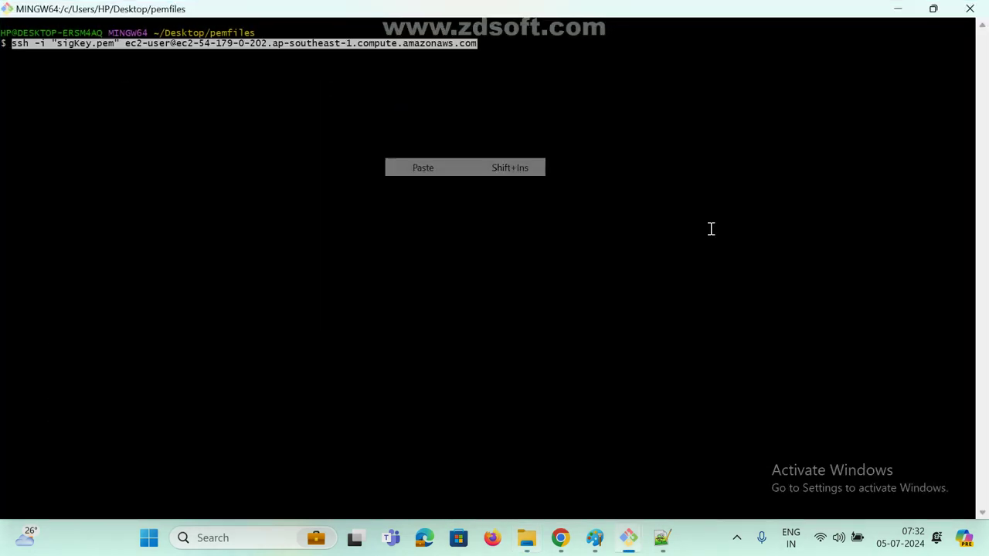
{"action": "key", "text": "Return"}
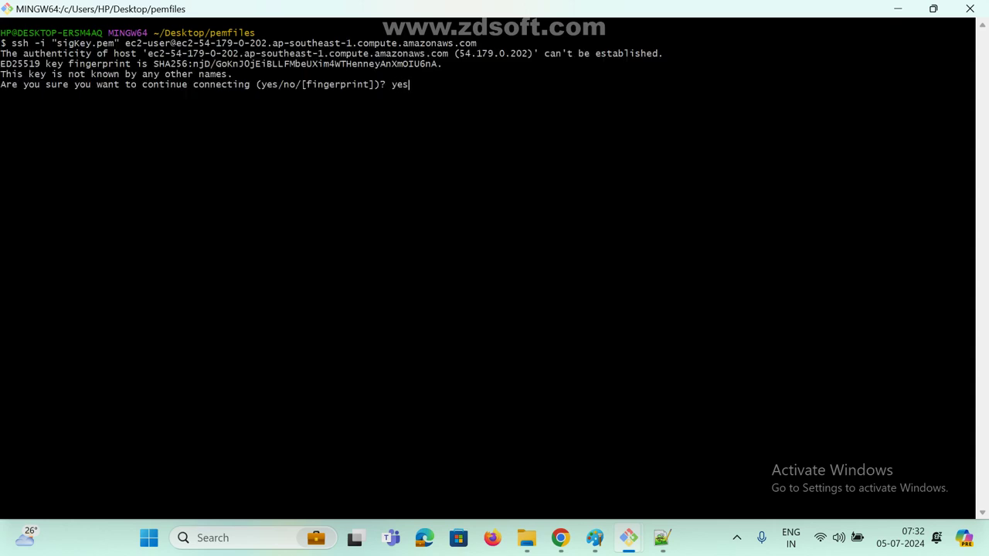
{"action": "type", "text": "yes"}
{"action": "key", "text": "Return"}
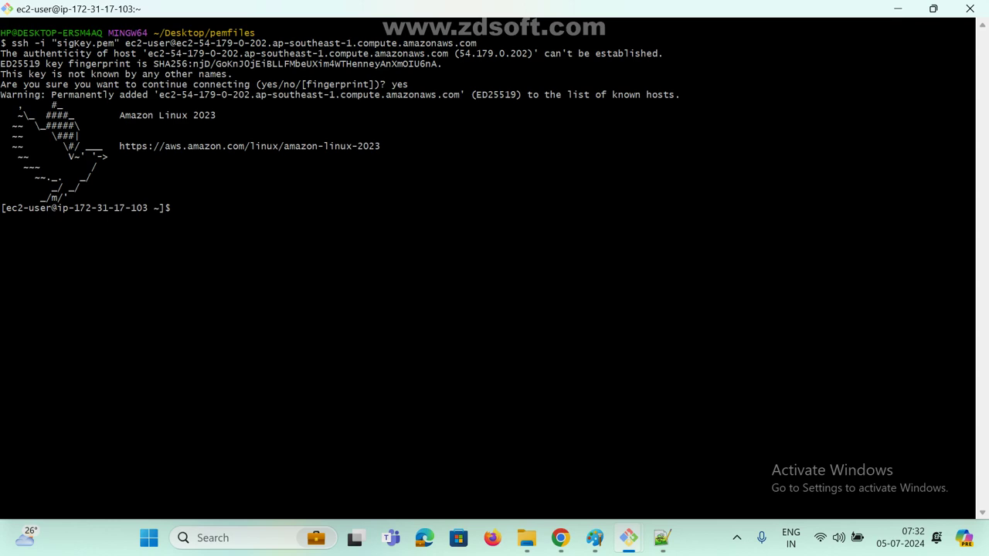
{"action": "key", "text": "ctrl+plus"}
{"action": "key", "text": "ctrl+plus"}
{"action": "key", "text": "ctrl+plus"}
{"action": "key", "text": "ctrl+plus"}
{"action": "key", "text": "ctrl+plus"}
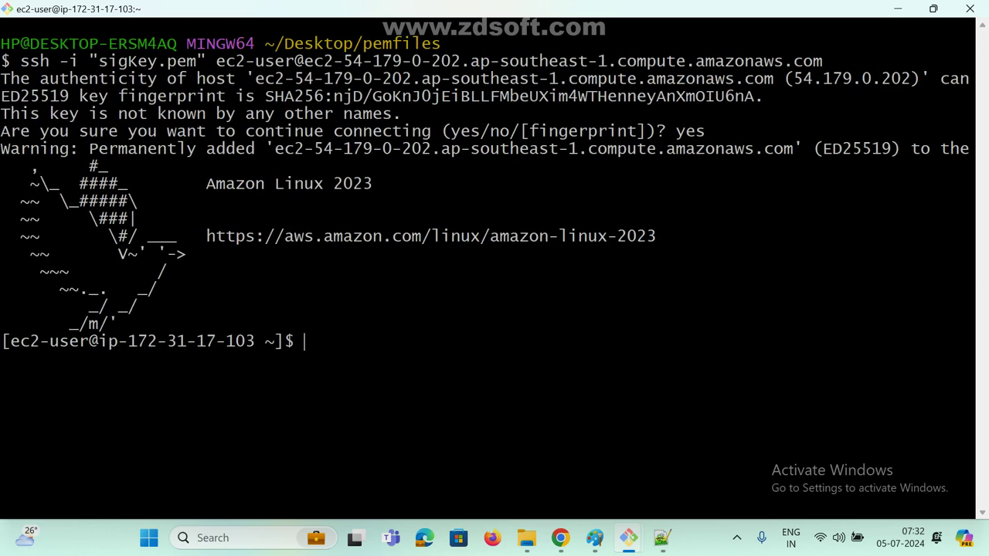
Step: Run ls and lsblk, highlight the unmounted 4G xvdbf disk row, then bring up the Paint diagram
{"action": "type", "text": "ls"}
{"action": "key", "text": "Return"}
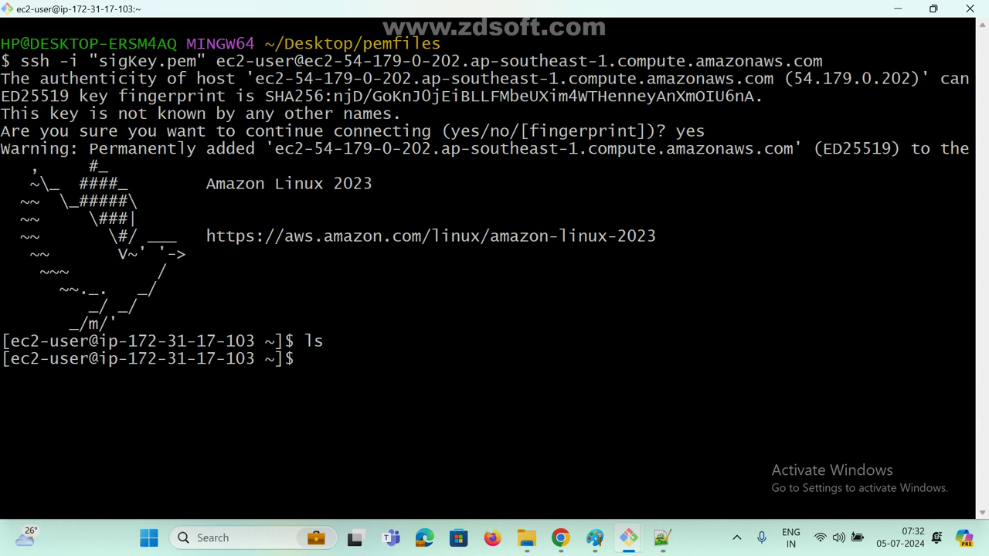
{"action": "type", "text": "lsblk"}
{"action": "key", "text": "Return"}
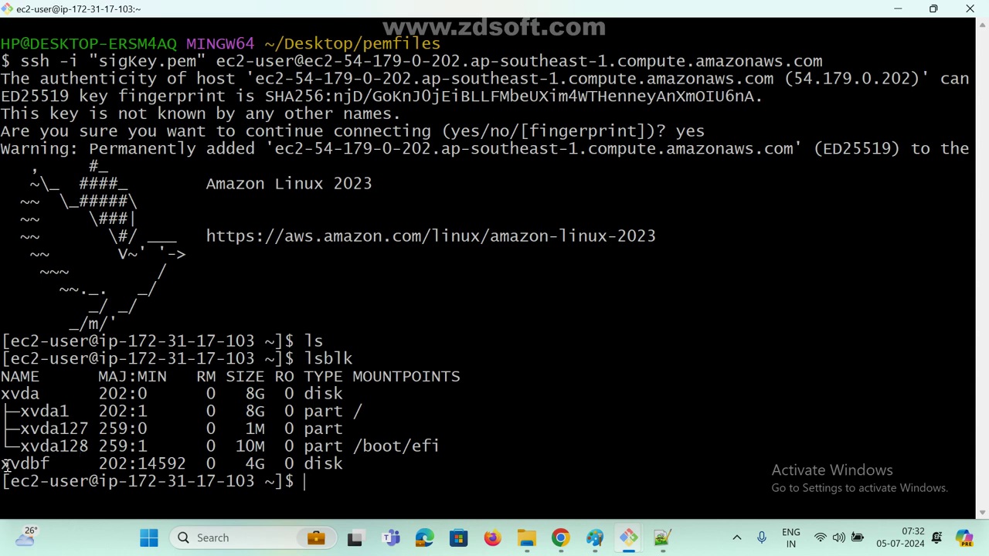
{"action": "left_click_drag", "start_coordinate": [3, 463], "coordinate": [341, 469]}
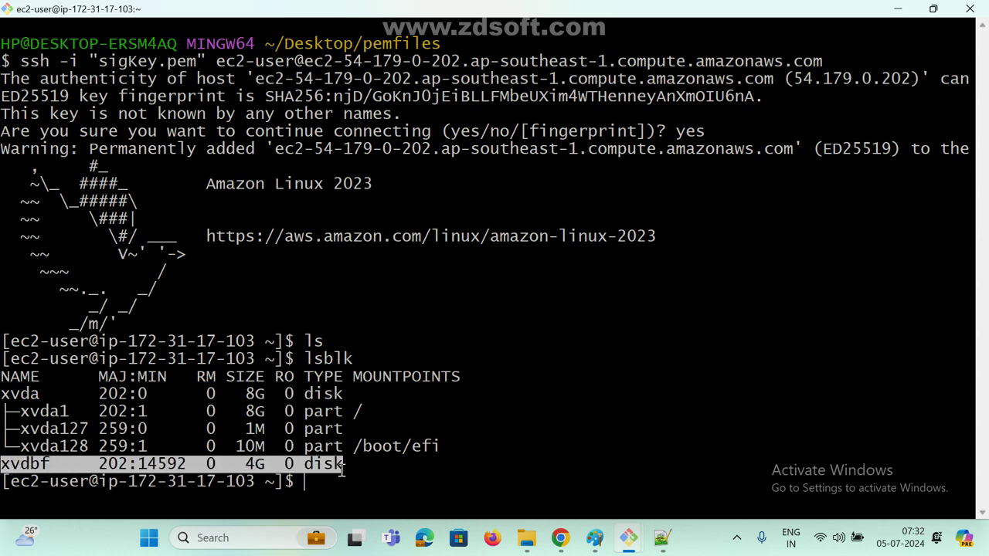
{"action": "left_click", "coordinate": [379, 435]}
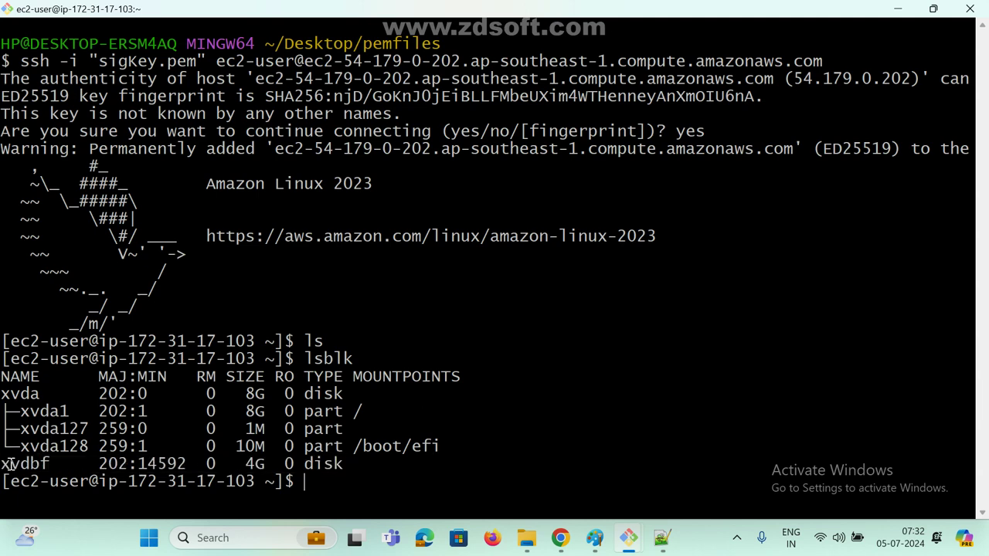
{"action": "left_click_drag", "start_coordinate": [9, 463], "coordinate": [348, 462]}
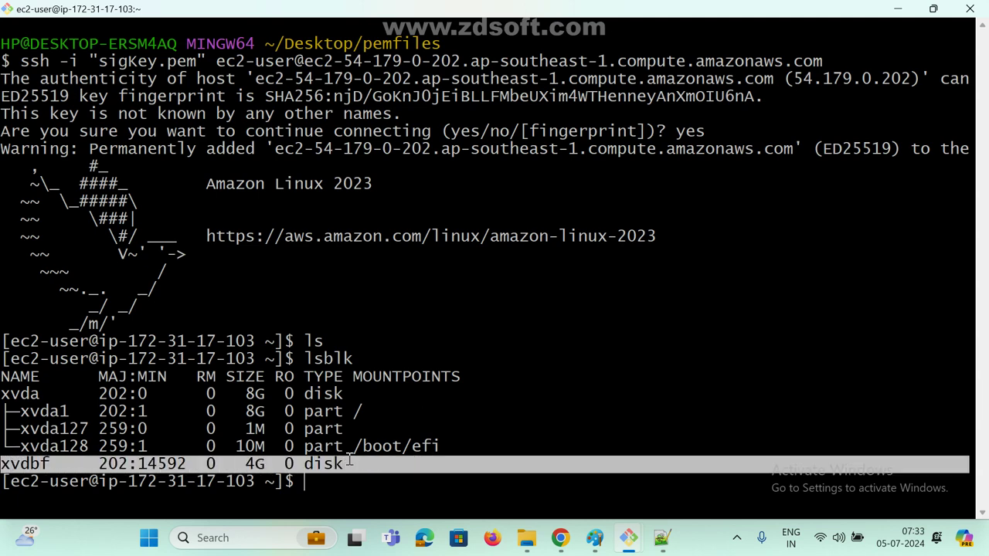
{"action": "left_click", "coordinate": [407, 398]}
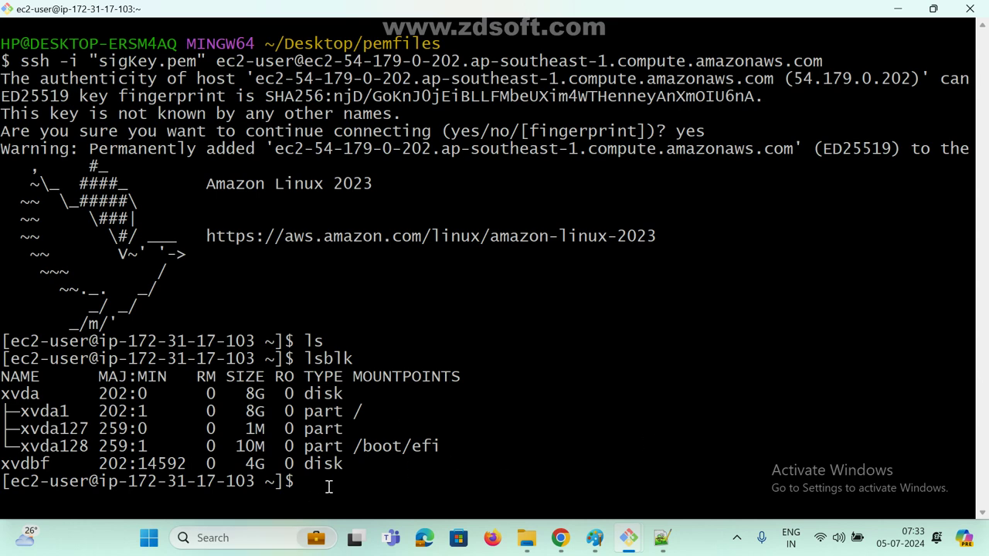
{"action": "left_click", "coordinate": [594, 539]}
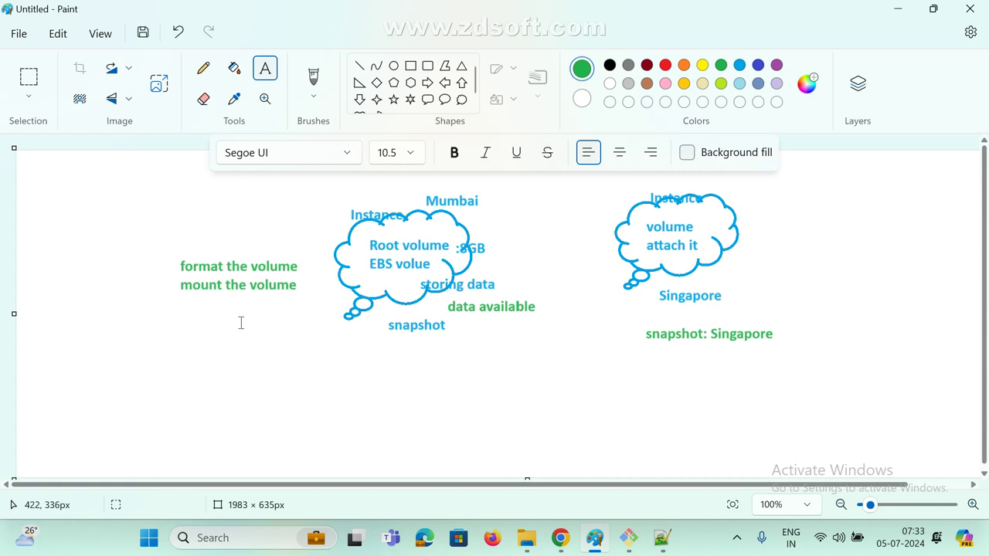
Step: Place an empty font-size 22 text box below 'snapshot: Singapore' and minimize Paint
{"action": "left_click", "coordinate": [358, 67]}
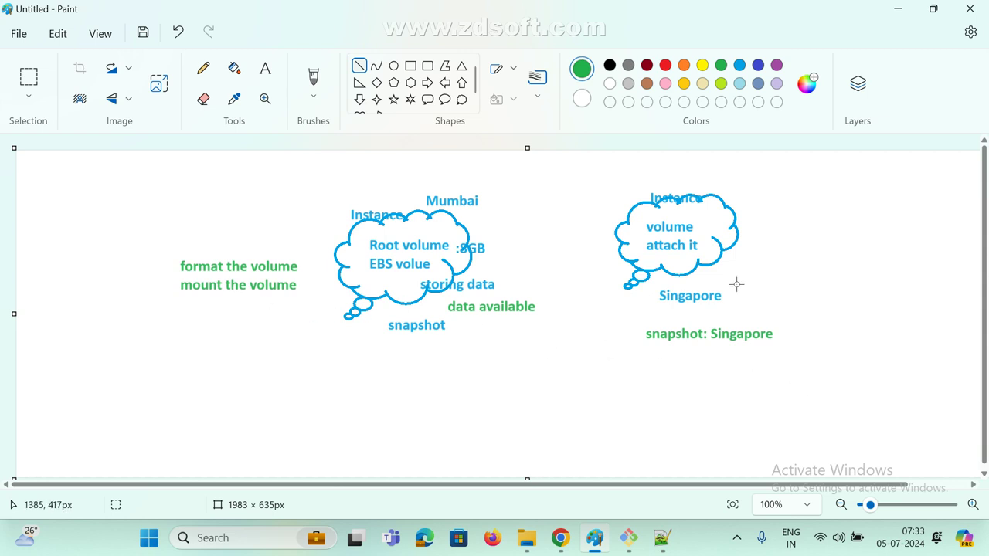
{"action": "left_click", "coordinate": [266, 71]}
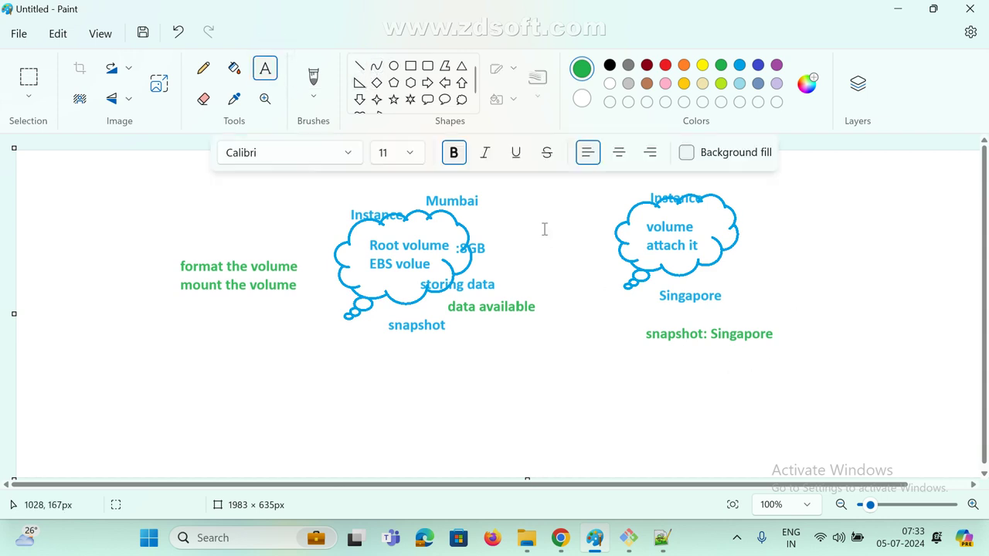
{"action": "left_click", "coordinate": [414, 157]}
{"action": "left_click", "coordinate": [390, 443]}
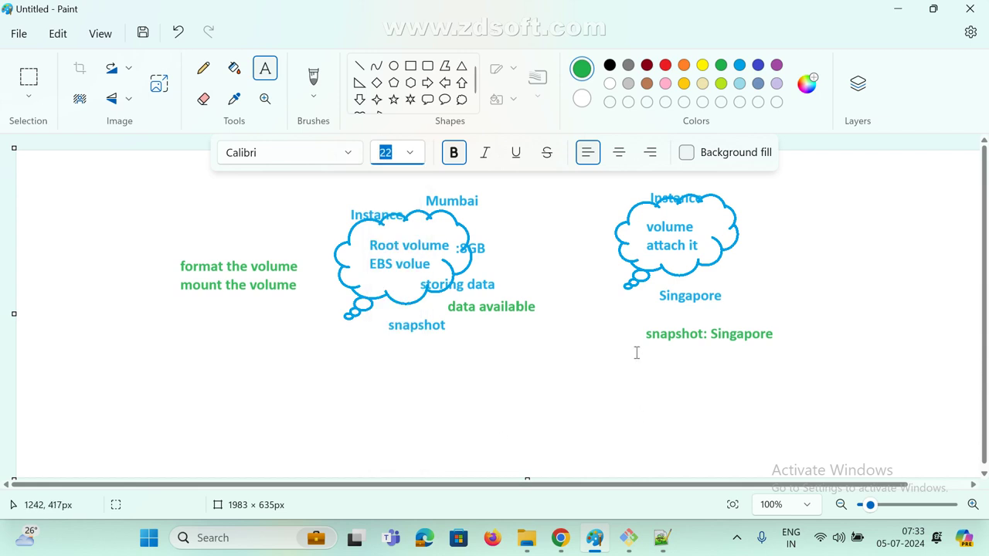
{"action": "left_click_drag", "start_coordinate": [615, 347], "coordinate": [793, 396]}
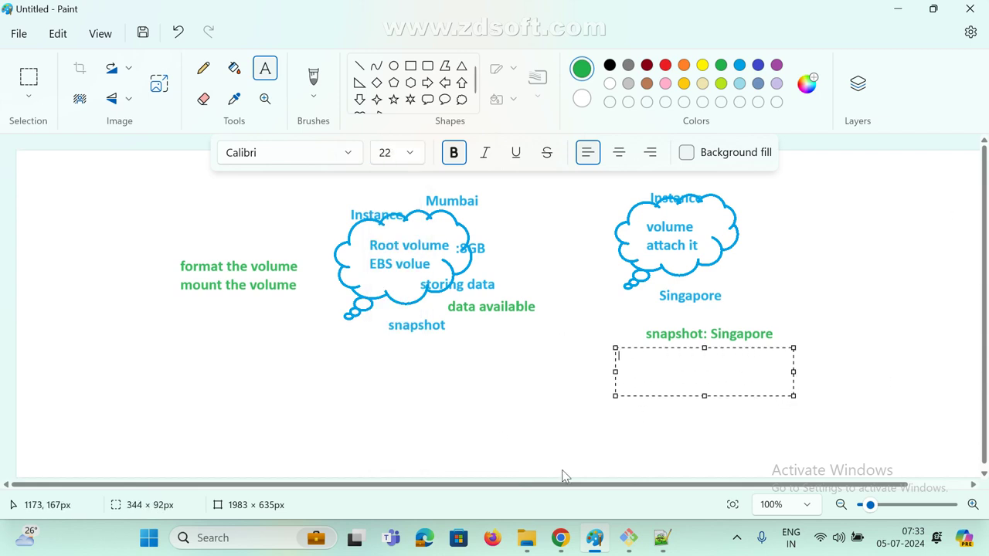
{"action": "left_click", "coordinate": [898, 11]}
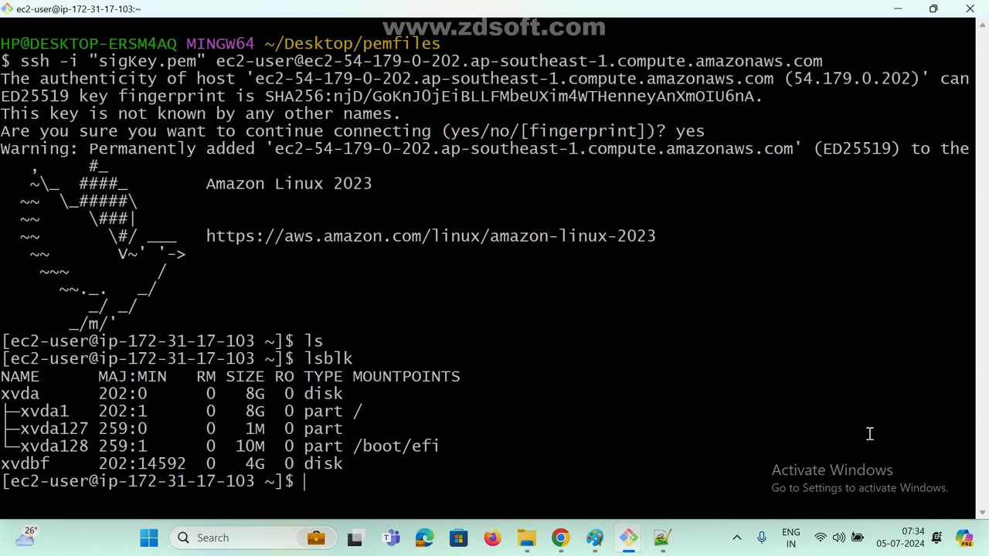
Step: Create the projectinfo directory and mount /dev/xvdbf onto /home/ec2-user/projectinfo with sudo
{"action": "type", "text": "mdk"}
{"action": "key", "text": "BackSpace"}
{"action": "type", "text": "kdir projectinfo"}
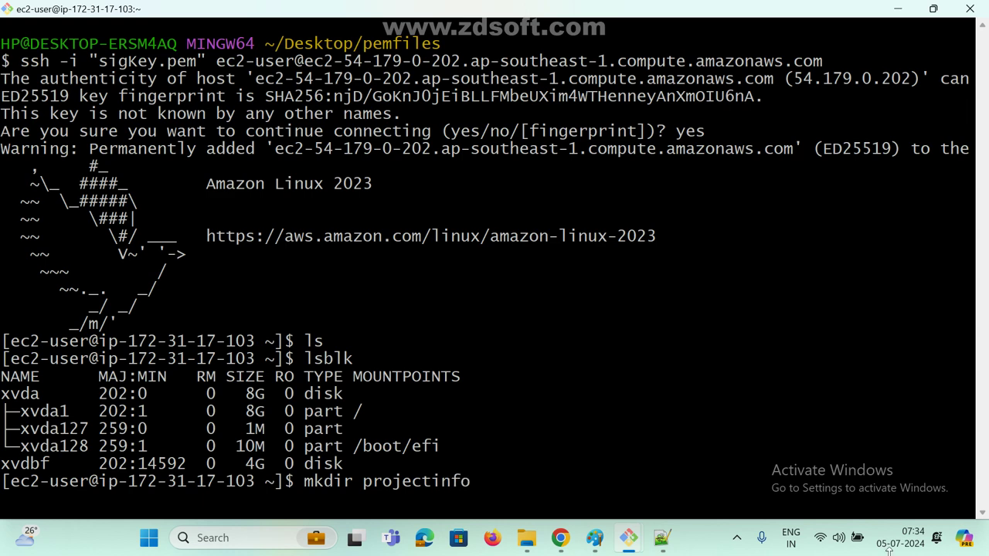
{"action": "type", "text": "mo"}
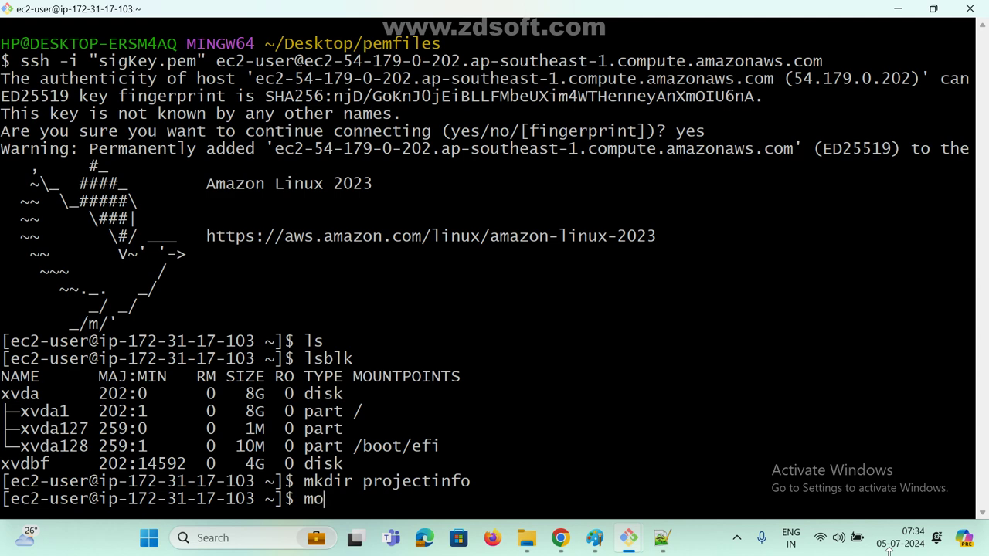
{"action": "key", "text": "BackSpace"}
{"action": "key", "text": "BackSpace"}
{"action": "type", "text": "sudo mount"}
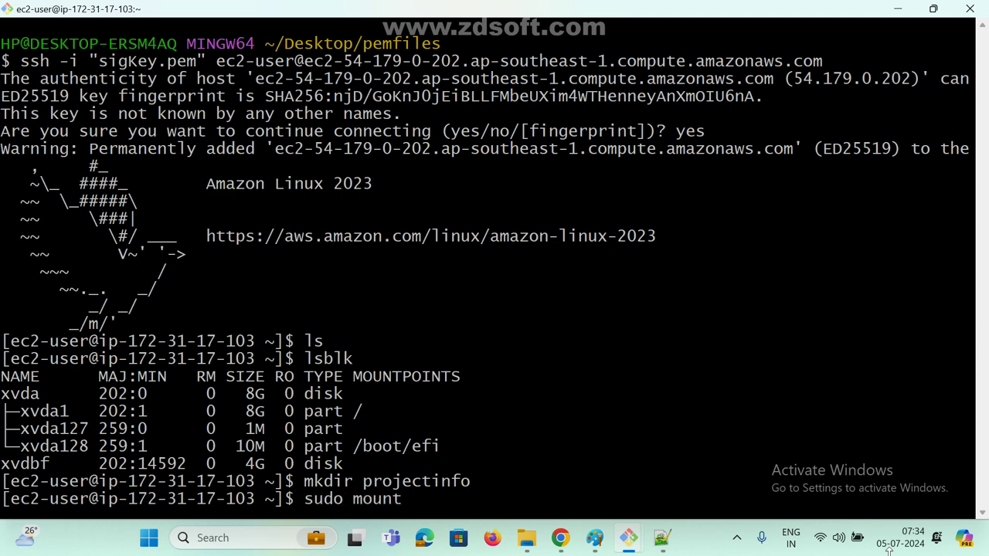
{"action": "type", "text": " /dev/xvdbf "}
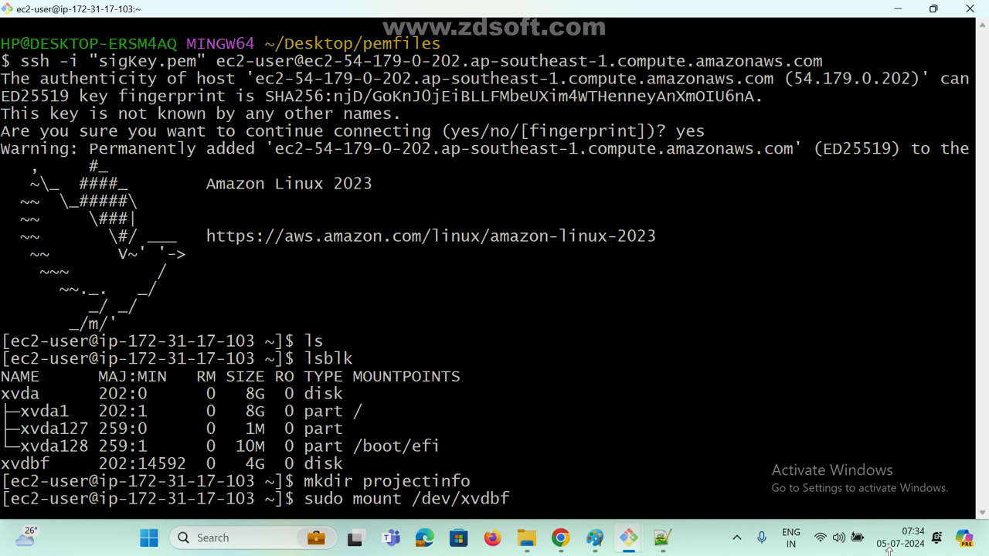
{"action": "type", "text": "/home/ece"}
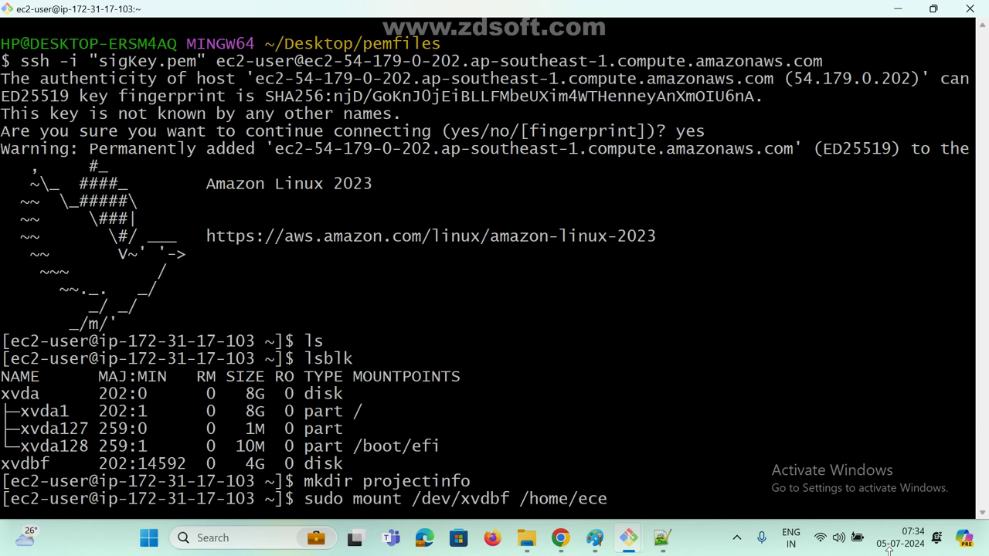
{"action": "key", "text": "BackSpace"}
{"action": "type", "text": "2-user"}
{"action": "type", "text": "/project"}
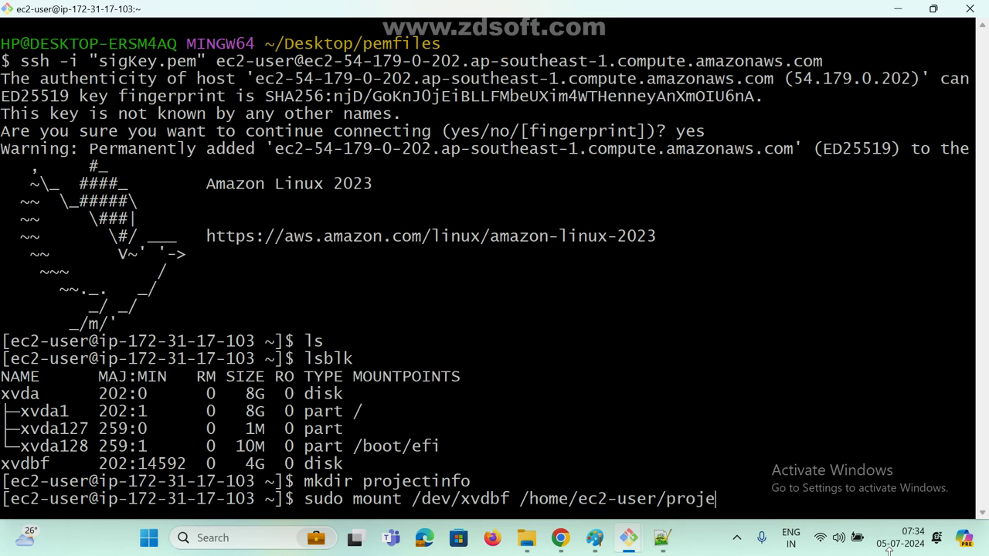
{"action": "type", "text": "info"}
{"action": "key", "text": "Return"}
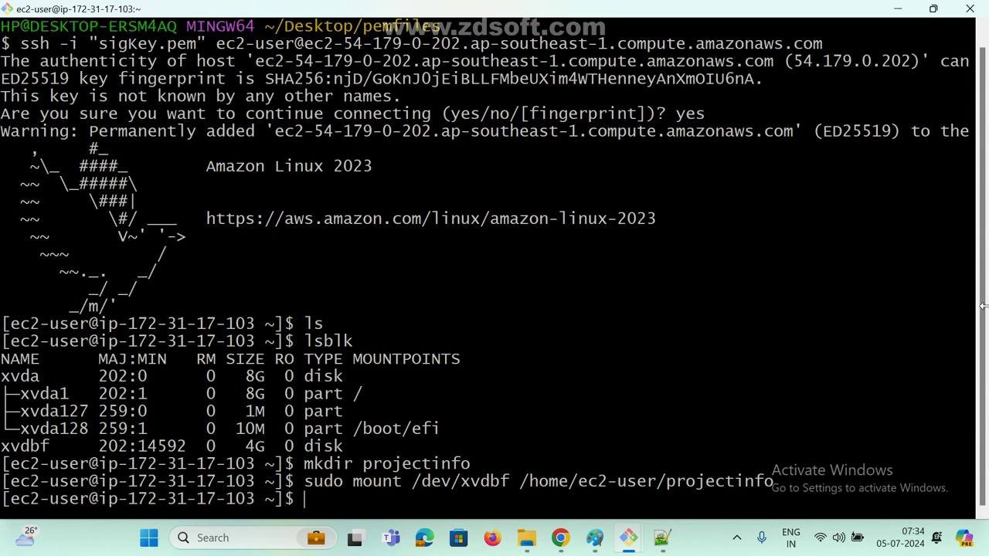
Step: List the home directory and change into projectinfo using Tab completion
{"action": "type", "text": "ls"}
{"action": "key", "text": "Return"}
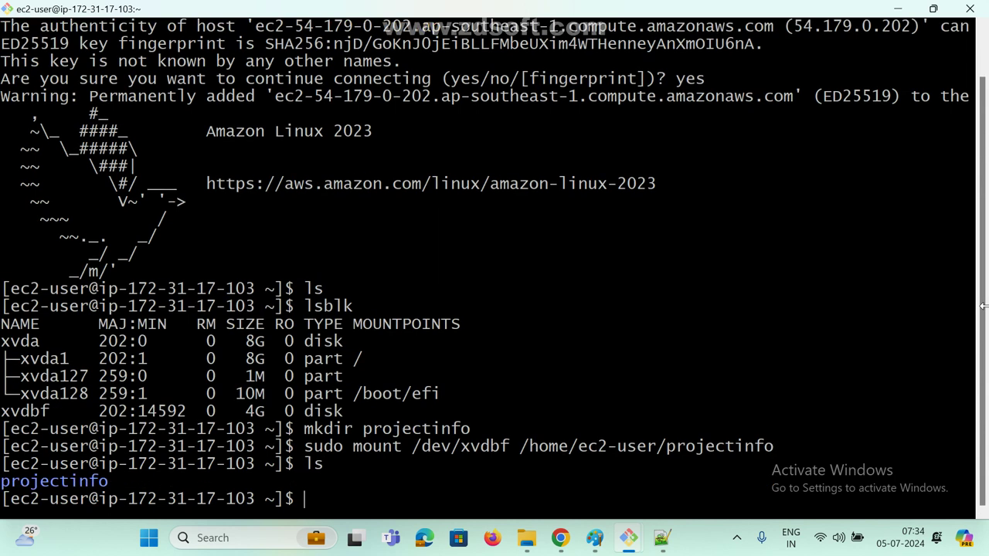
{"action": "type", "text": "cd p"}
{"action": "key", "text": "Tab"}
{"action": "key", "text": "Return"}
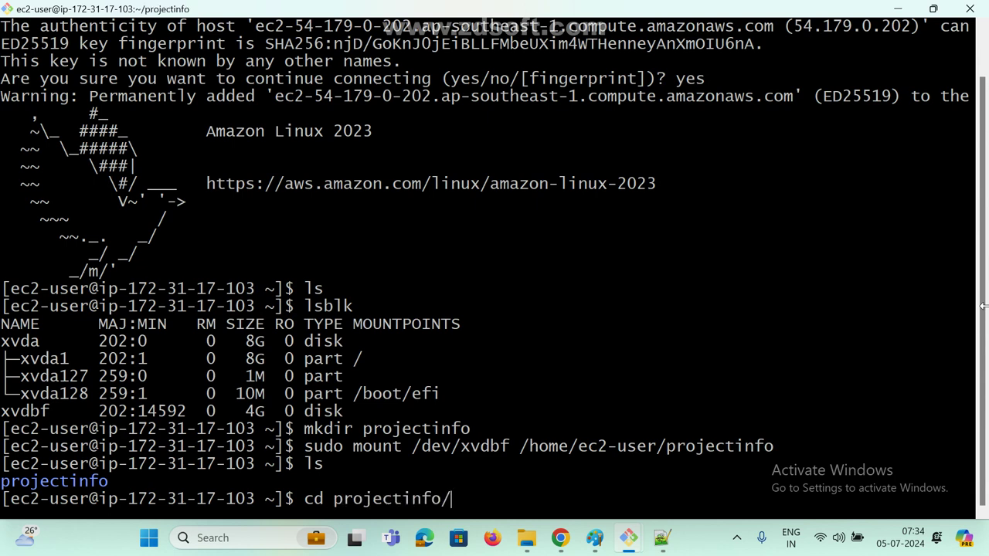
Step: List the mounted volume's files with ll and highlight the projectinfo name
{"action": "type", "text": "ll"}
{"action": "key", "text": "Return"}
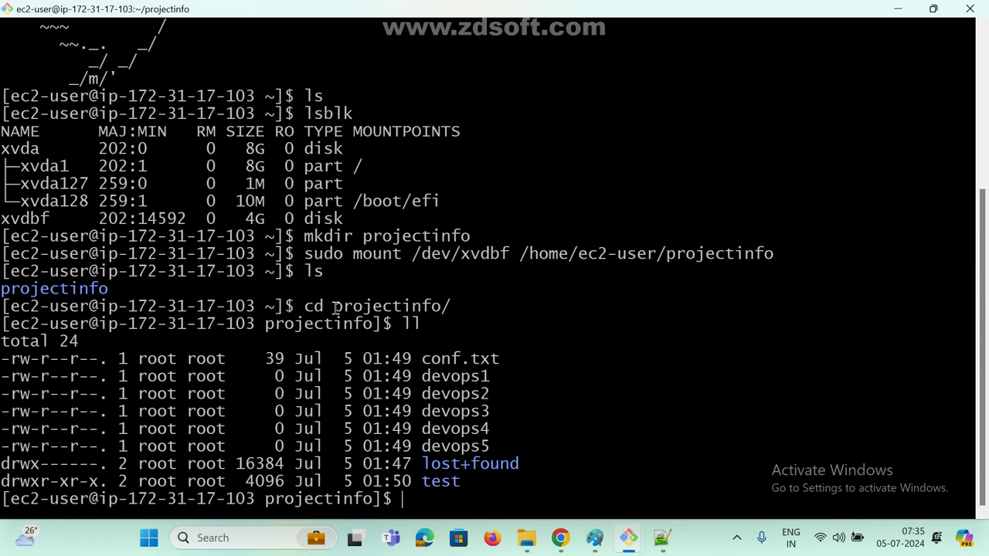
{"action": "left_click_drag", "start_coordinate": [335, 308], "coordinate": [439, 307]}
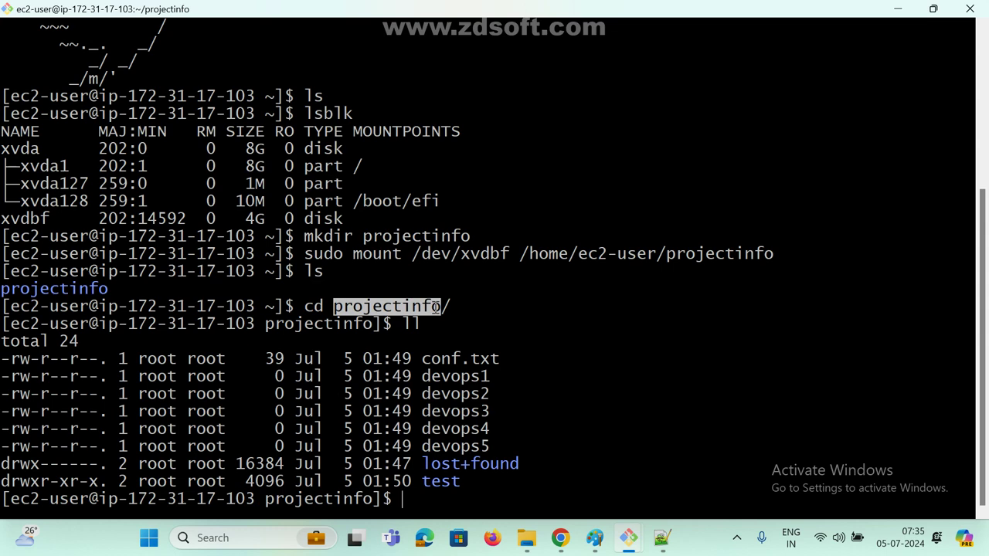
{"action": "left_click", "coordinate": [423, 307]}
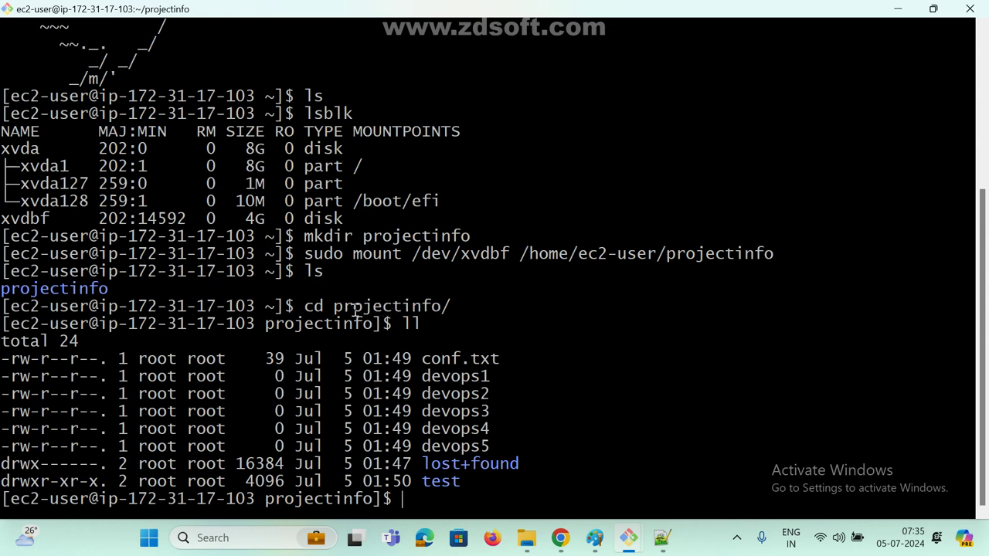
{"action": "left_click_drag", "start_coordinate": [345, 307], "coordinate": [393, 307]}
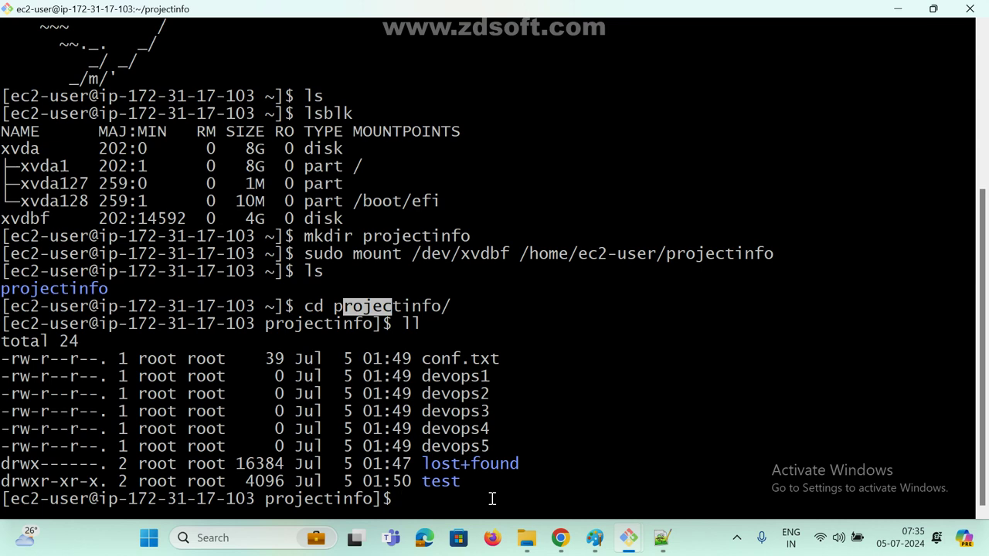
Step: Go back to the home directory, run ls and pwd, and highlight the projectinfo folder
{"action": "type", "text": "cd .."}
{"action": "key", "text": "Return"}
{"action": "type", "text": "ls"}
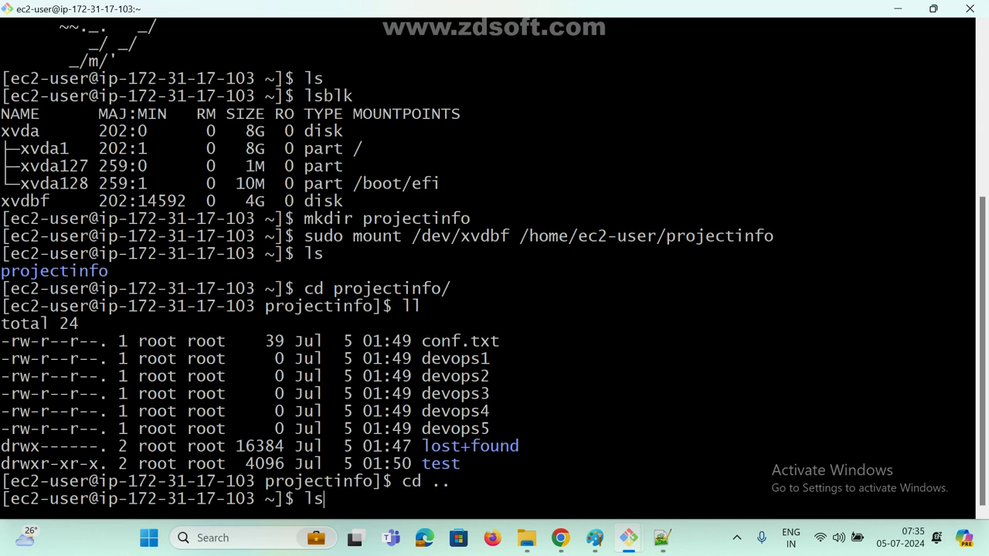
{"action": "key", "text": "Return"}
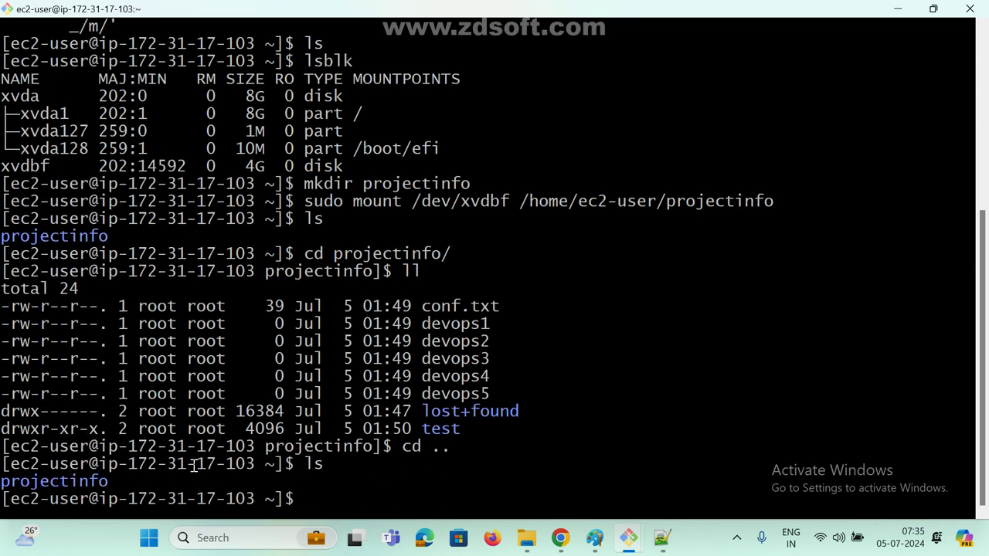
{"action": "type", "text": "pwd"}
{"action": "key", "text": "Return"}
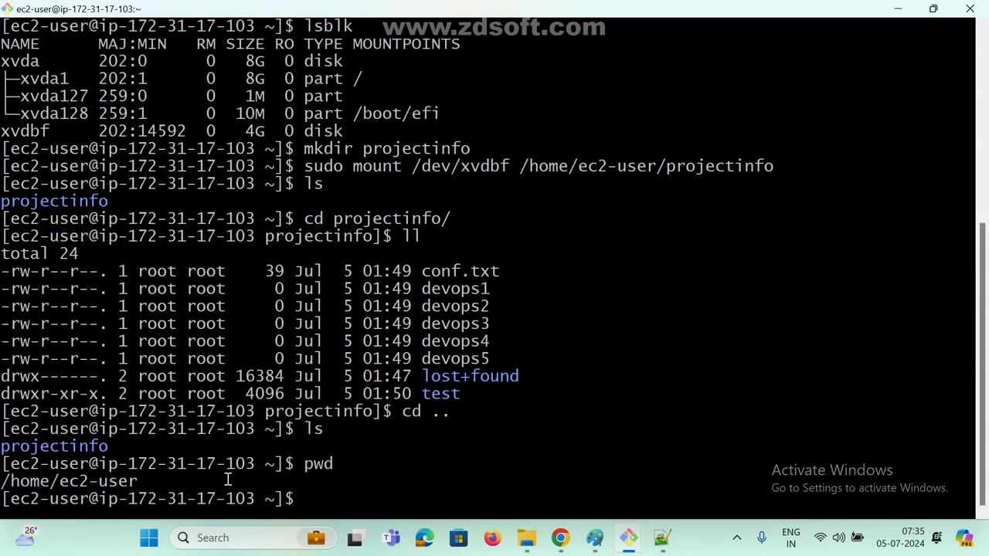
{"action": "double_click", "coordinate": [44, 445]}
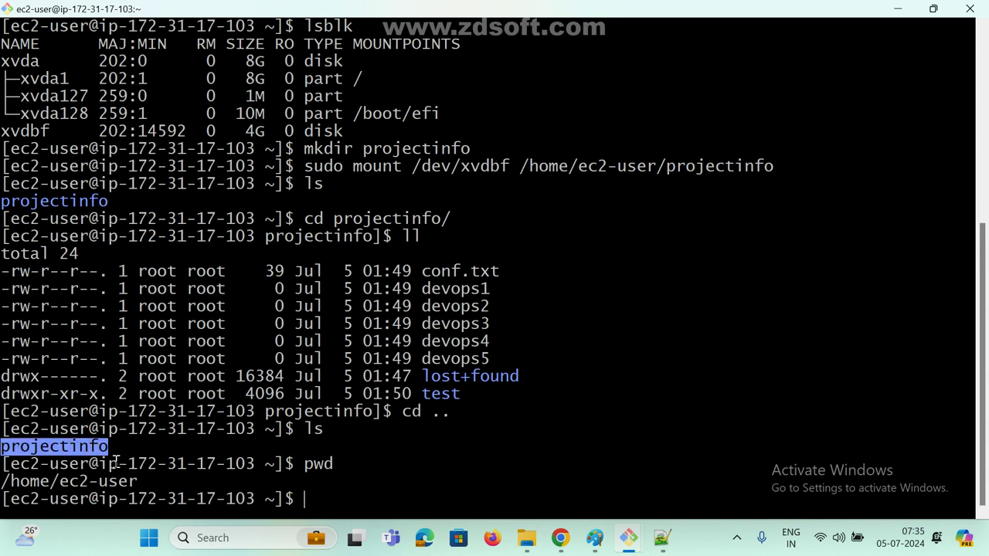
{"action": "double_click", "coordinate": [74, 448]}
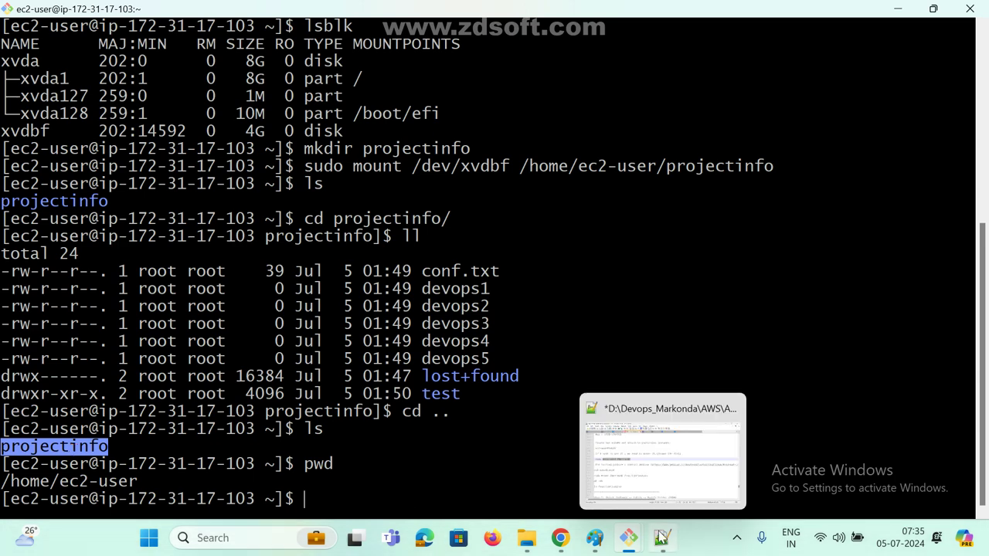
Step: Re-enter projectinfo, list conf.txt through test, and type cat conf.txt with Tab completion
{"action": "type", "text": "cd p"}
{"action": "key", "text": "Tab"}
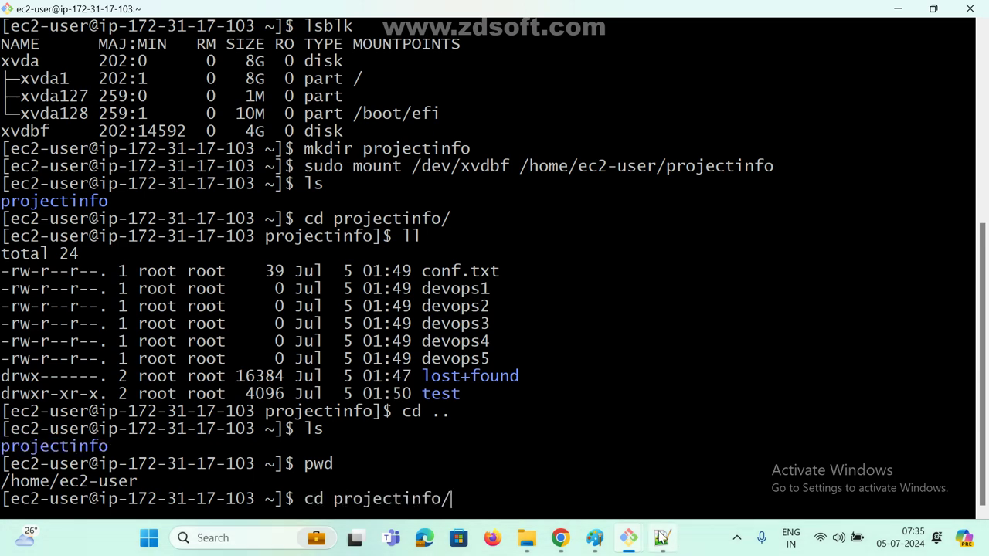
{"action": "key", "text": "Return"}
{"action": "type", "text": "ll"}
{"action": "key", "text": "Return"}
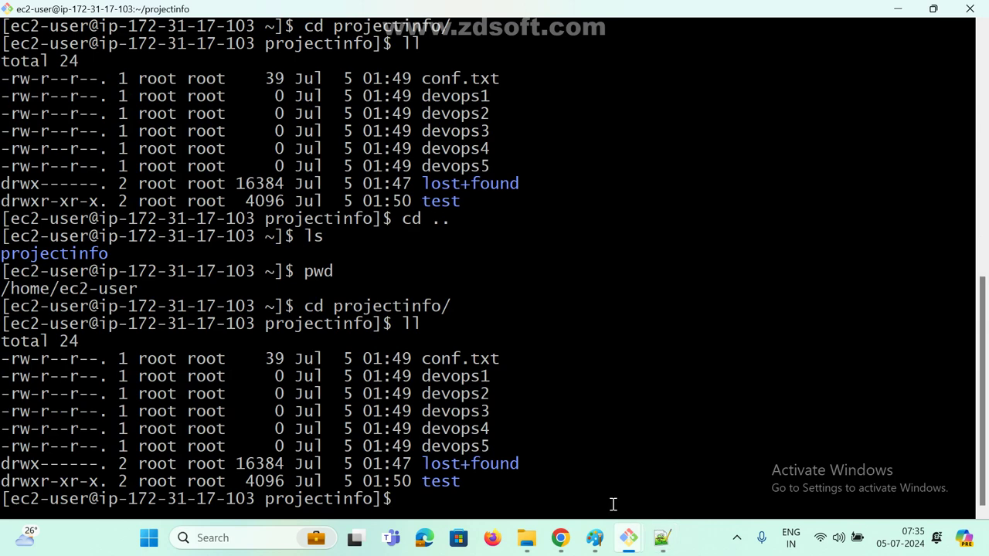
{"action": "left_click_drag", "start_coordinate": [421, 357], "coordinate": [468, 477]}
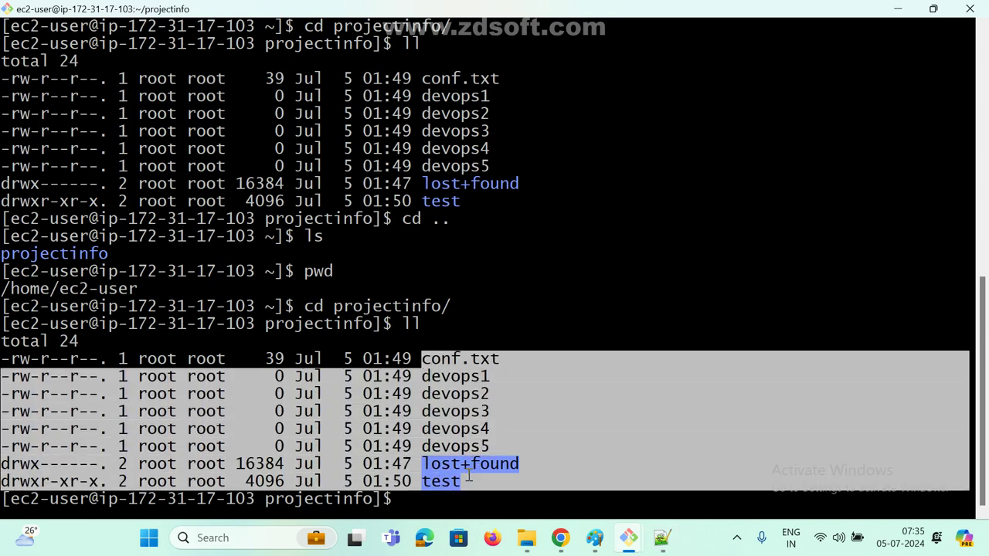
{"action": "left_click", "coordinate": [465, 479]}
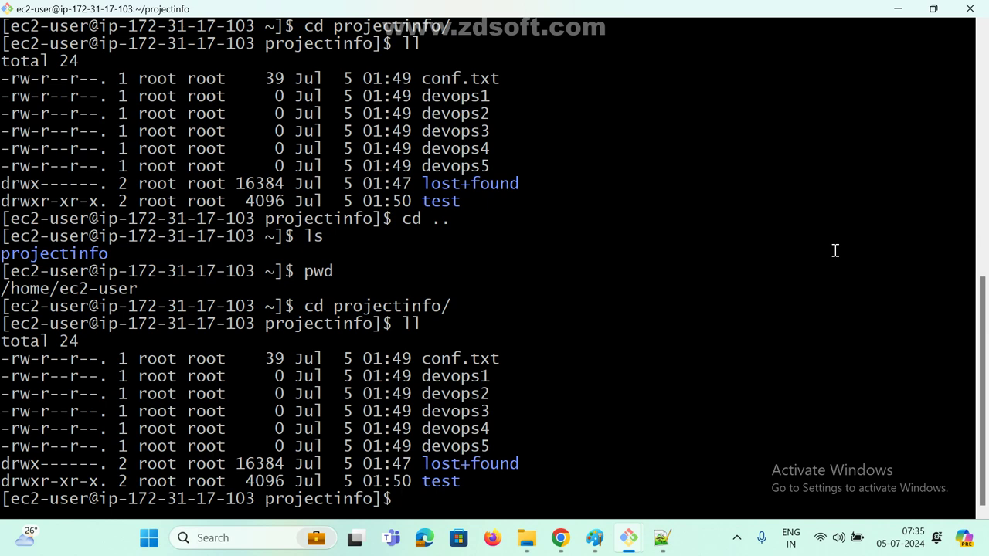
{"action": "type", "text": "at con"}
{"action": "key", "text": "Tab"}
Step: Print conf.txt, highlighting 'this is configuration file for project', then bring the Paint diagram forward
{"action": "key", "text": "Return"}
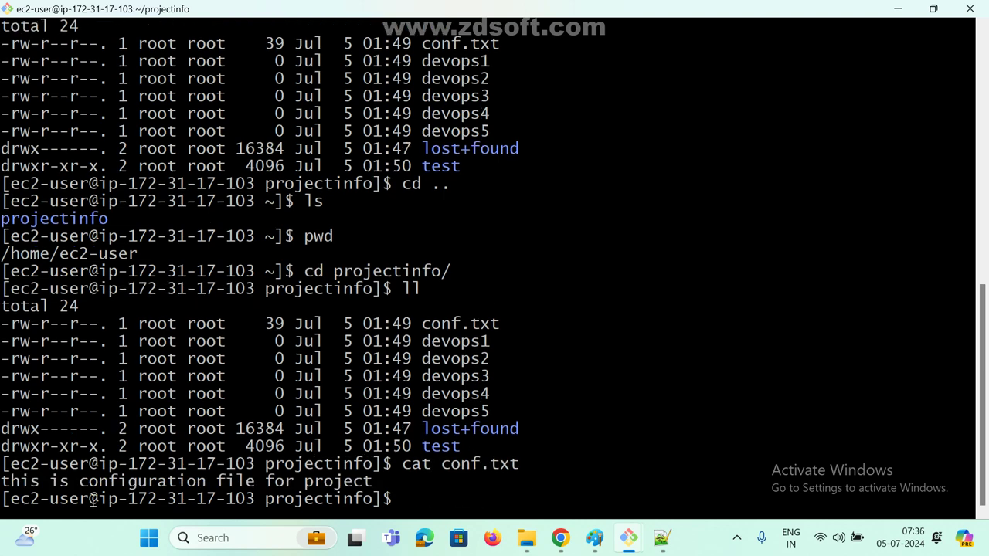
{"action": "left_click_drag", "start_coordinate": [4, 483], "coordinate": [376, 481]}
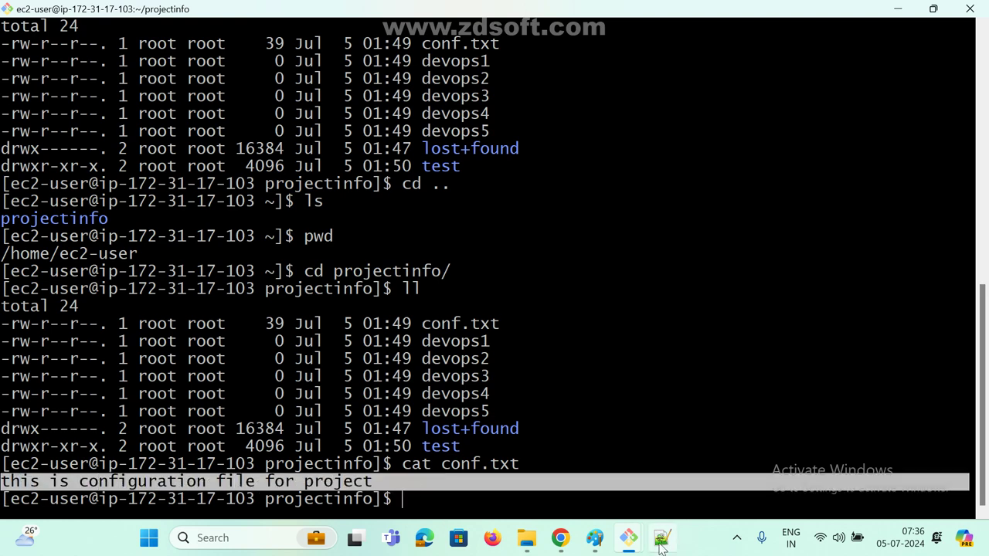
{"action": "left_click", "coordinate": [594, 538]}
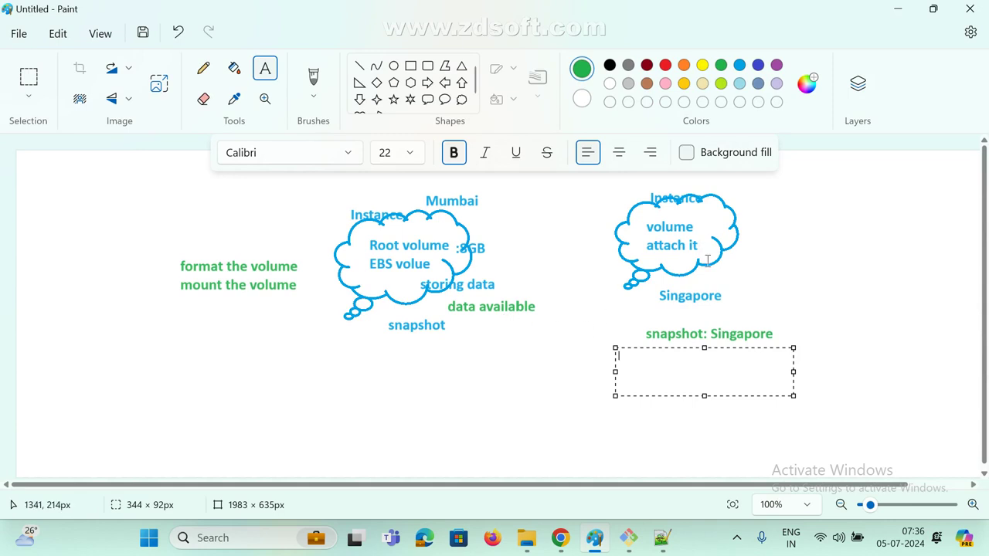
Step: Discard the empty text box under 'snapshot: Singapore' and minimize Paint back to the terminal
{"action": "left_click", "coordinate": [777, 257]}
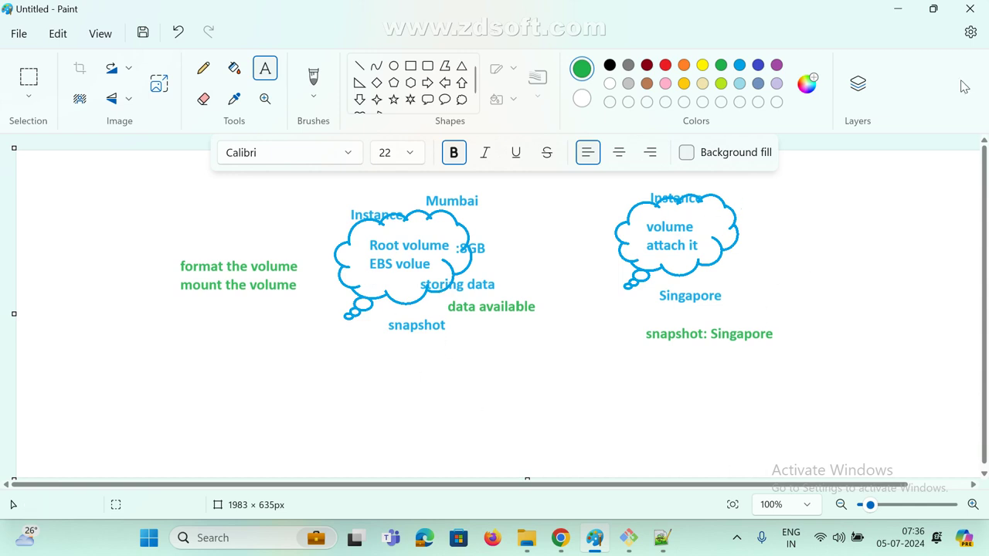
{"action": "left_click", "coordinate": [909, 24]}
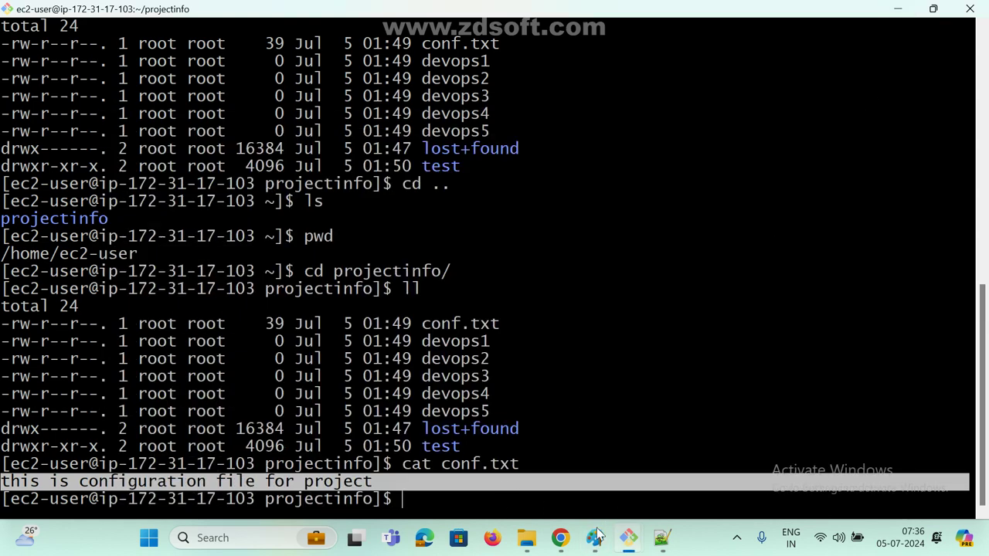
Step: Go from Instances to Snapshots, check and uncheck the copied 4 GiB snapshot, then minimize Chrome and terminal
{"action": "mouse_move", "coordinate": [562, 545]}
{"action": "left_click", "coordinate": [479, 467]}
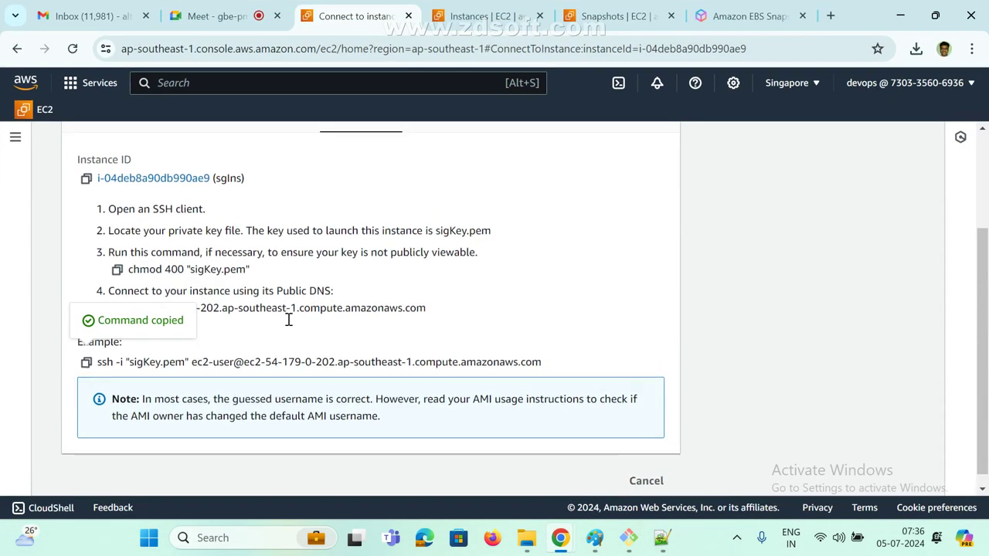
{"action": "scroll", "coordinate": [340, 369], "scroll_direction": "up", "scroll_amount": 3}
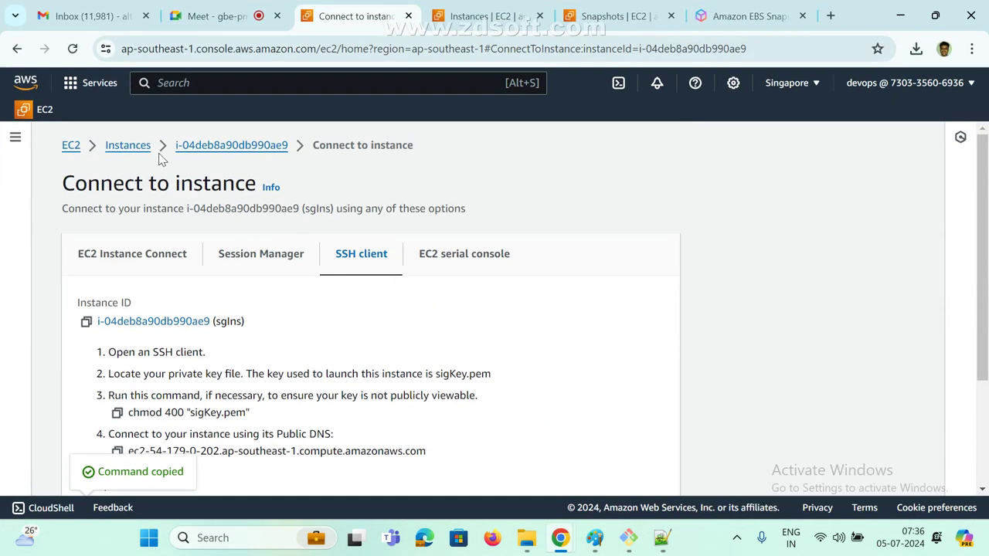
{"action": "left_click", "coordinate": [128, 147]}
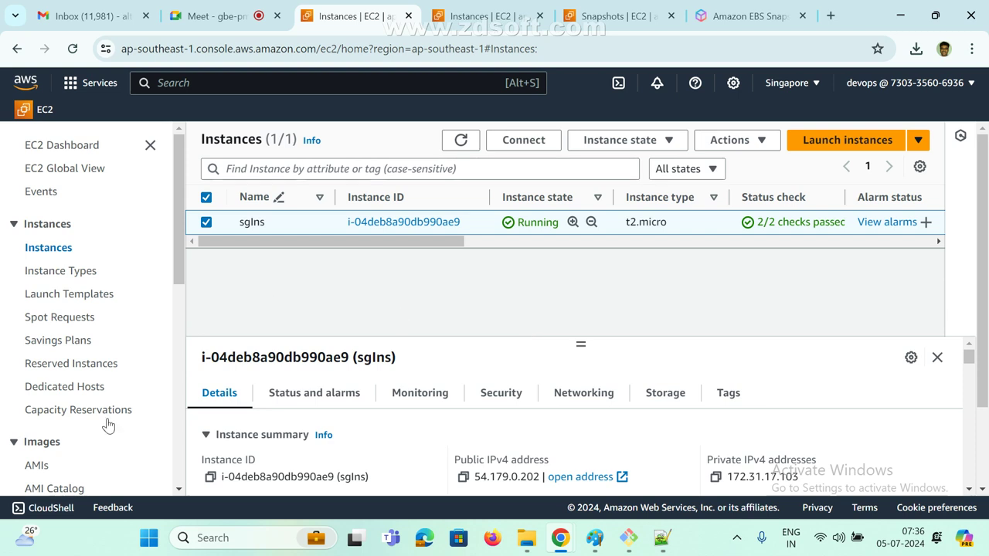
{"action": "scroll", "coordinate": [119, 402], "scroll_direction": "down", "scroll_amount": 2}
{"action": "scroll", "coordinate": [124, 402], "scroll_direction": "down", "scroll_amount": 1}
{"action": "scroll", "coordinate": [131, 402], "scroll_direction": "up", "scroll_amount": 1}
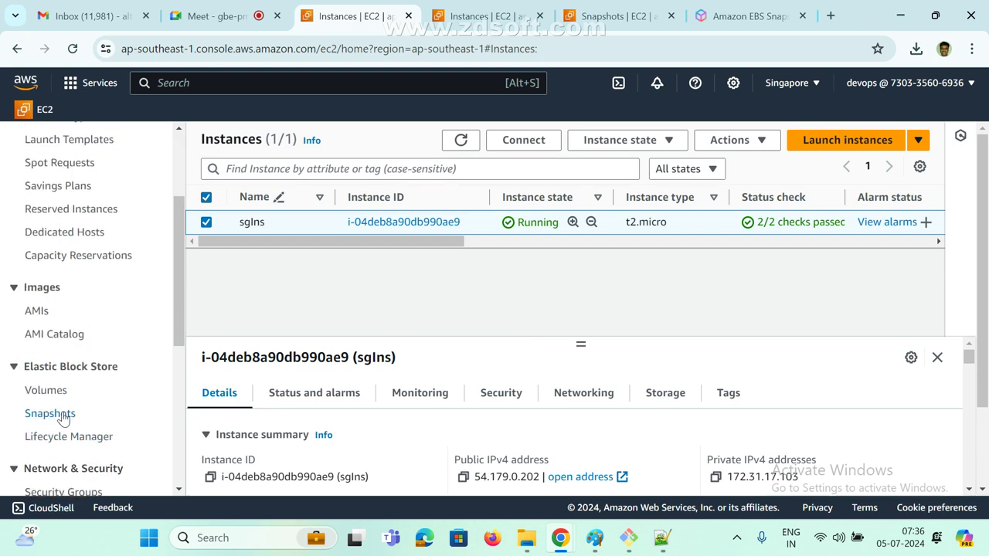
{"action": "left_click", "coordinate": [54, 412]}
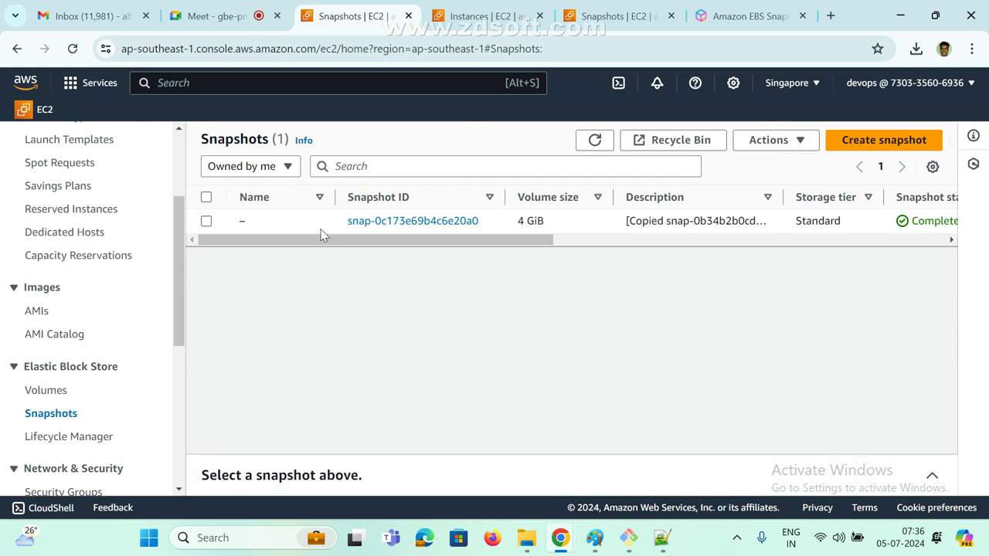
{"action": "left_click", "coordinate": [207, 222]}
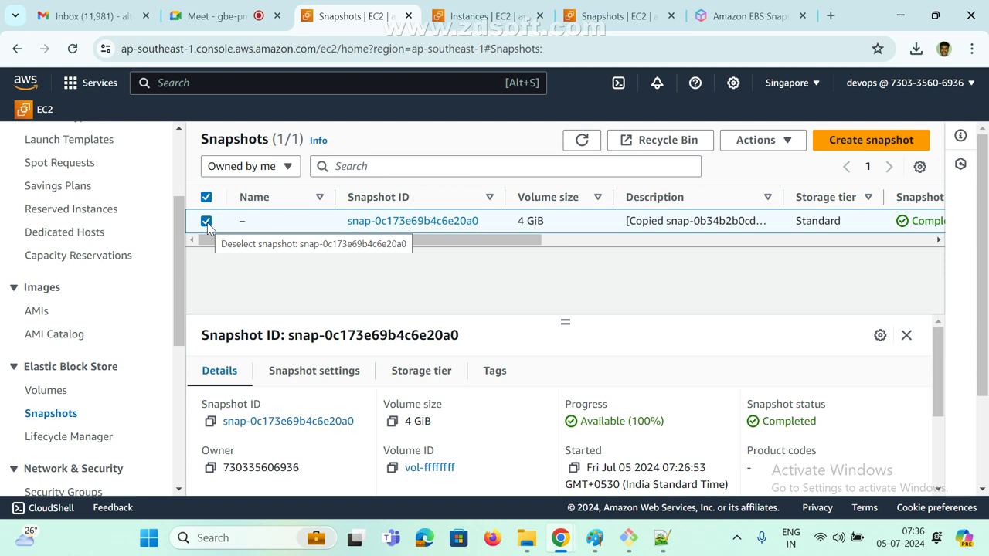
{"action": "left_click", "coordinate": [206, 222]}
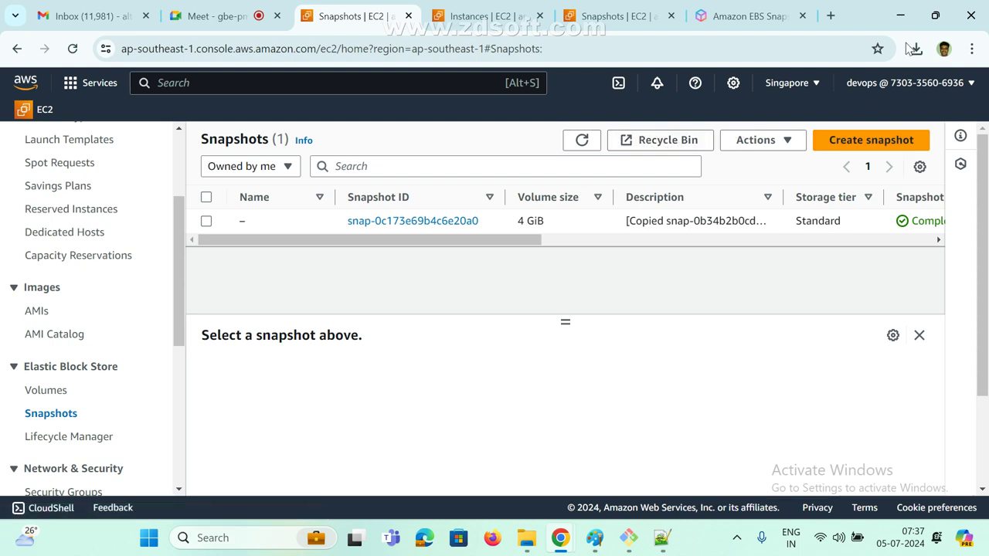
{"action": "left_click", "coordinate": [899, 17]}
{"action": "left_click", "coordinate": [899, 15]}
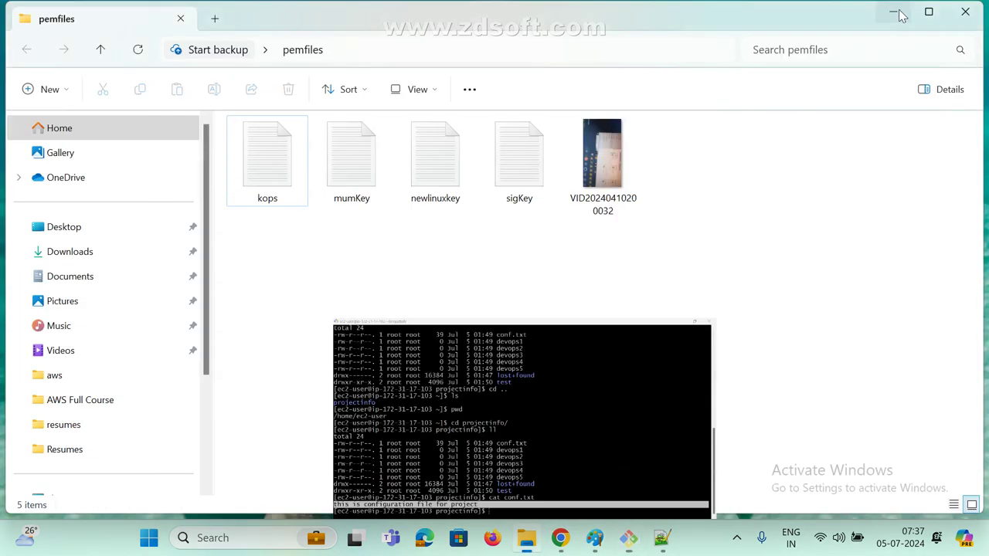
Step: Minimize the pemfiles window and check the deleted course document in the Windows Recycle Bin
{"action": "left_click", "coordinate": [618, 175]}
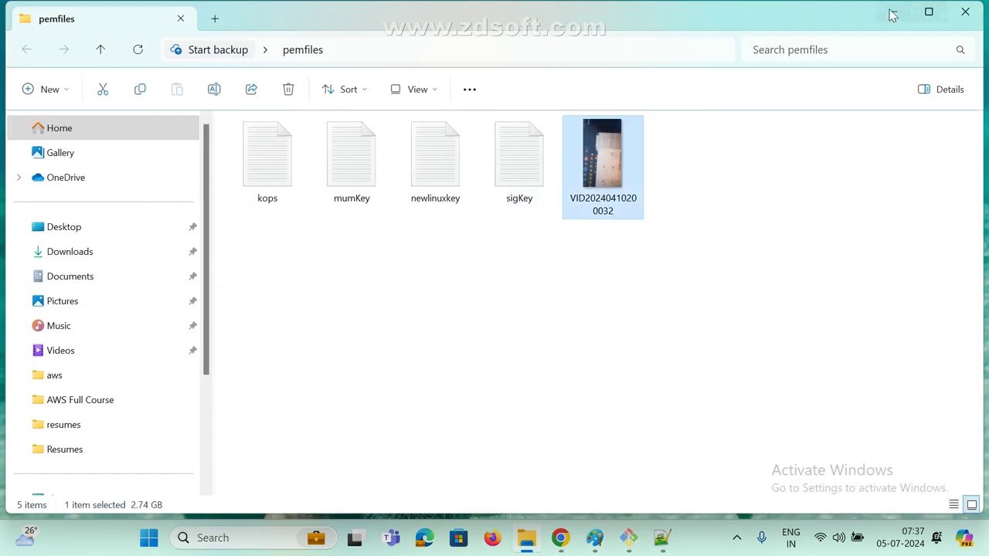
{"action": "left_click", "coordinate": [965, 12]}
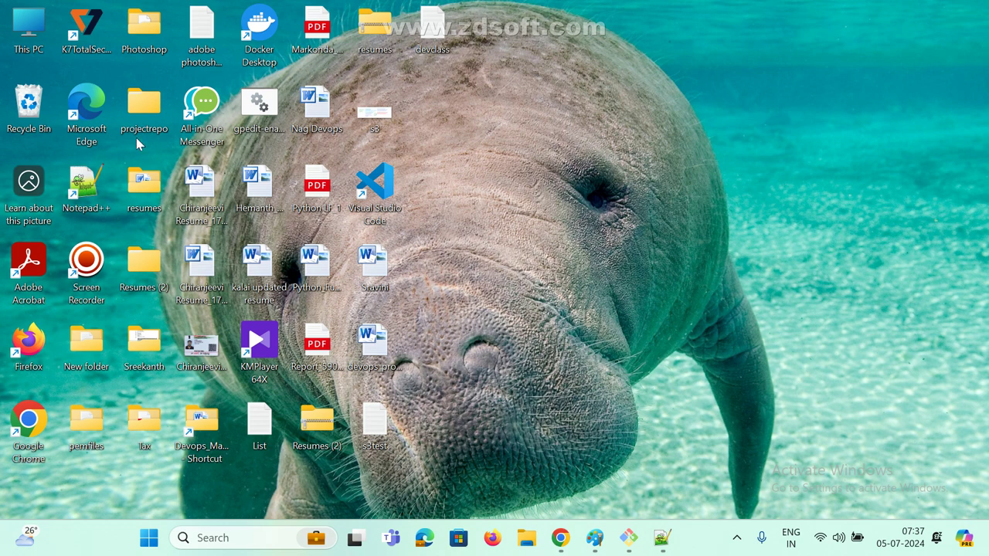
{"action": "double_click", "coordinate": [30, 104]}
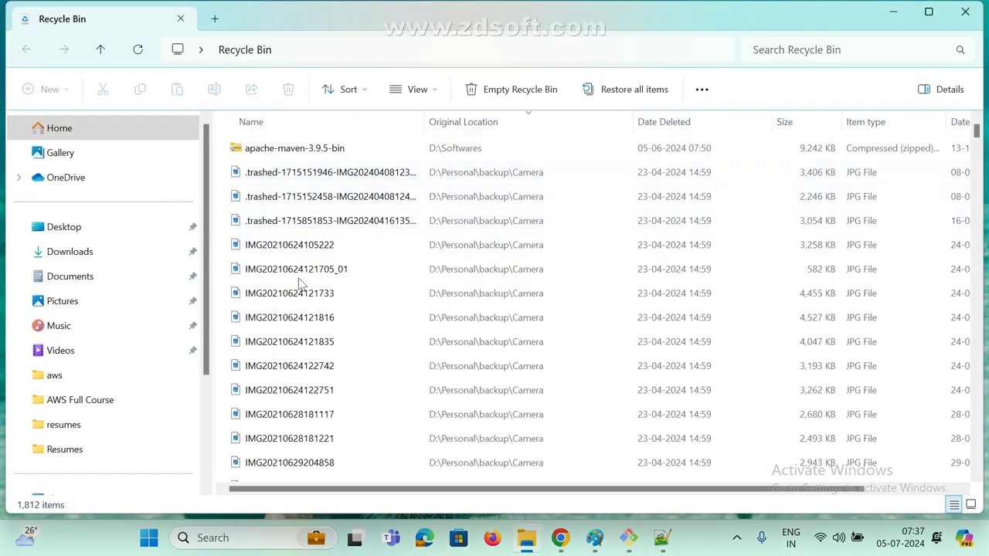
{"action": "scroll", "coordinate": [315, 419], "scroll_direction": "down", "scroll_amount": 9}
{"action": "left_click", "coordinate": [315, 421]}
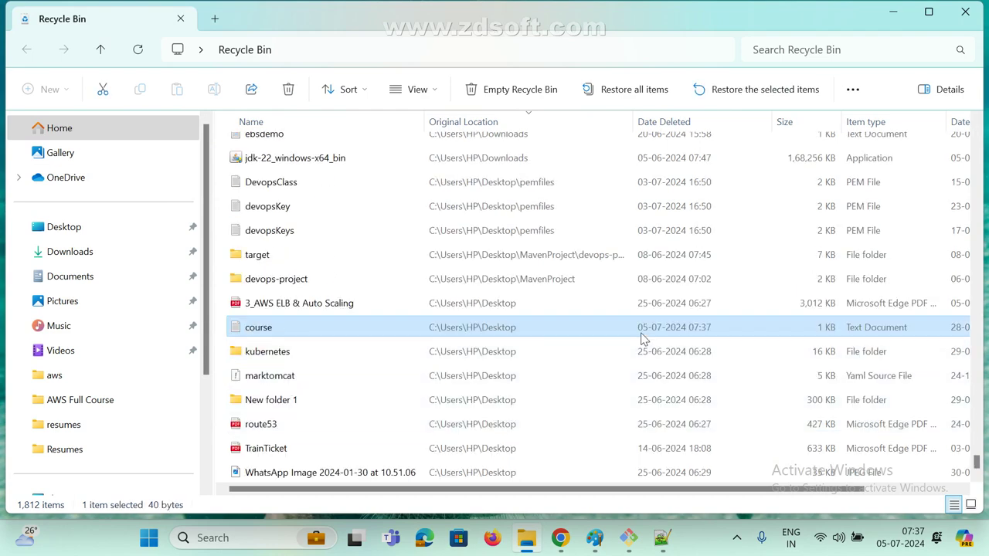
{"action": "left_click", "coordinate": [985, 4]}
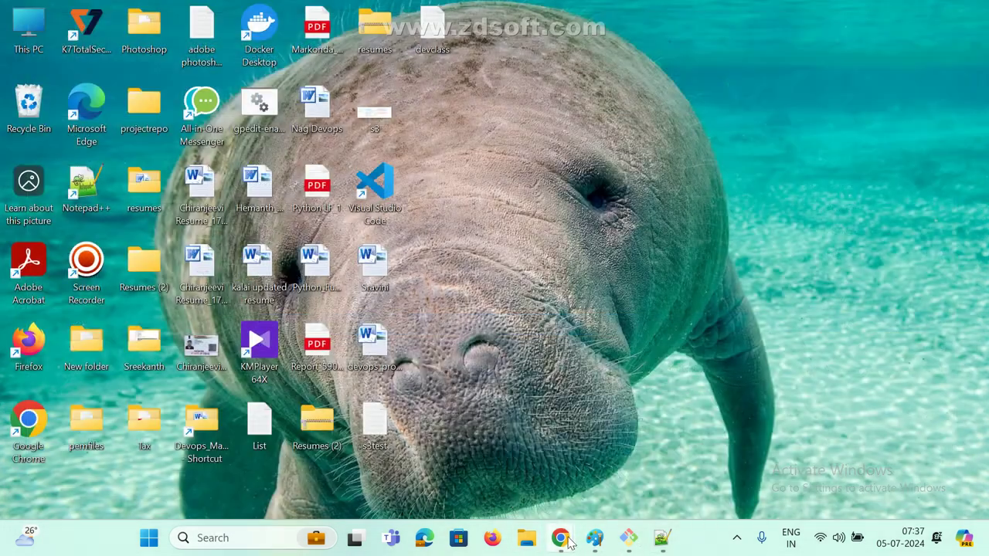
Step: Return to the Chrome EC2 Snapshots window and open the Singapore Recycle Bin in a new tab
{"action": "left_click", "coordinate": [483, 471]}
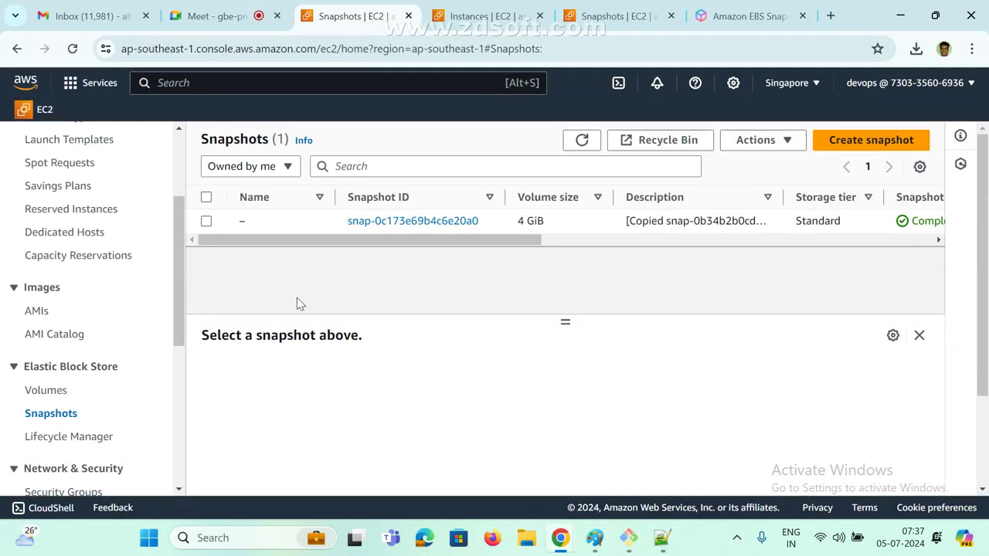
{"action": "scroll", "coordinate": [75, 372], "scroll_direction": "down", "scroll_amount": 1}
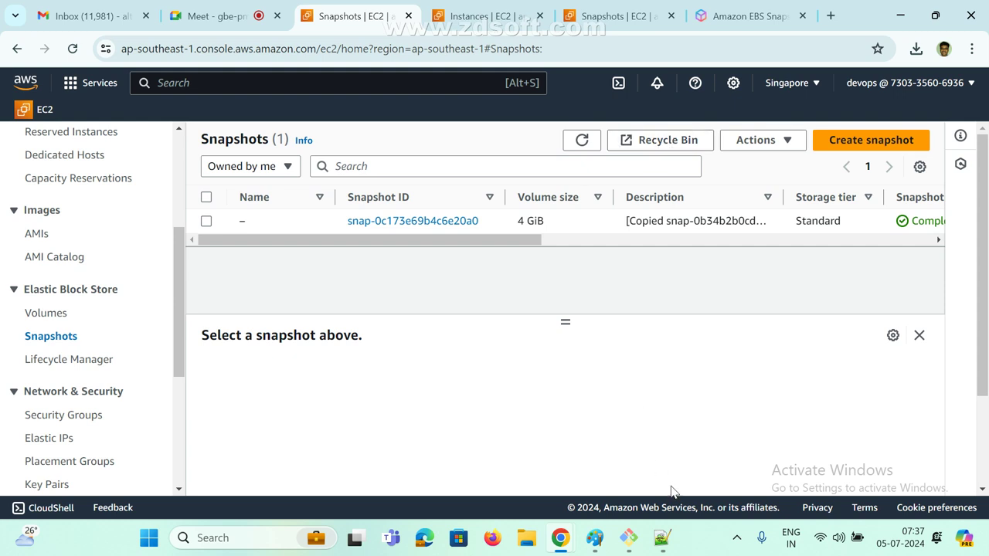
{"action": "left_click", "coordinate": [671, 145]}
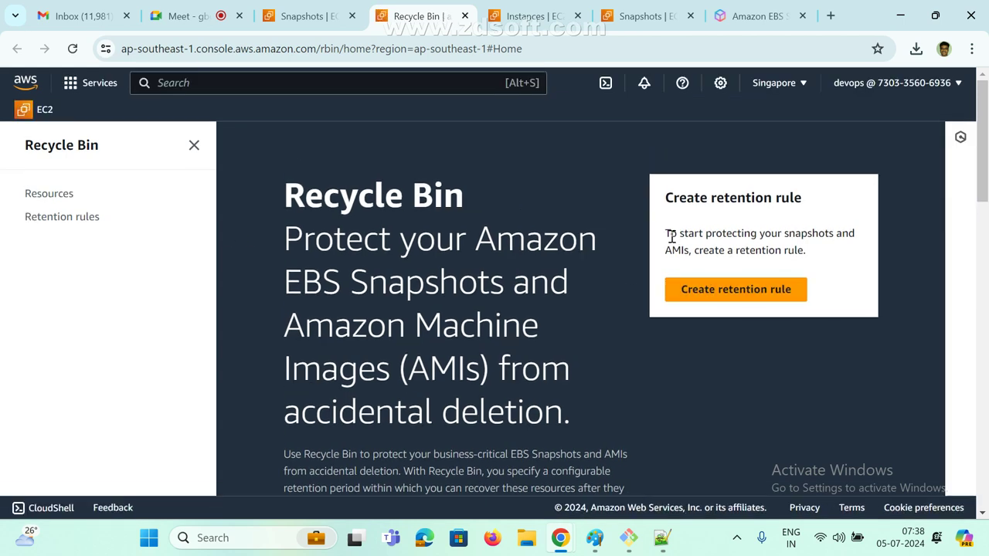
Step: From the Recycle Bin home page, start a new retention rule
{"action": "left_click_drag", "start_coordinate": [670, 234], "coordinate": [831, 232]}
{"action": "left_click", "coordinate": [684, 263]}
{"action": "left_click_drag", "start_coordinate": [699, 253], "coordinate": [813, 255]}
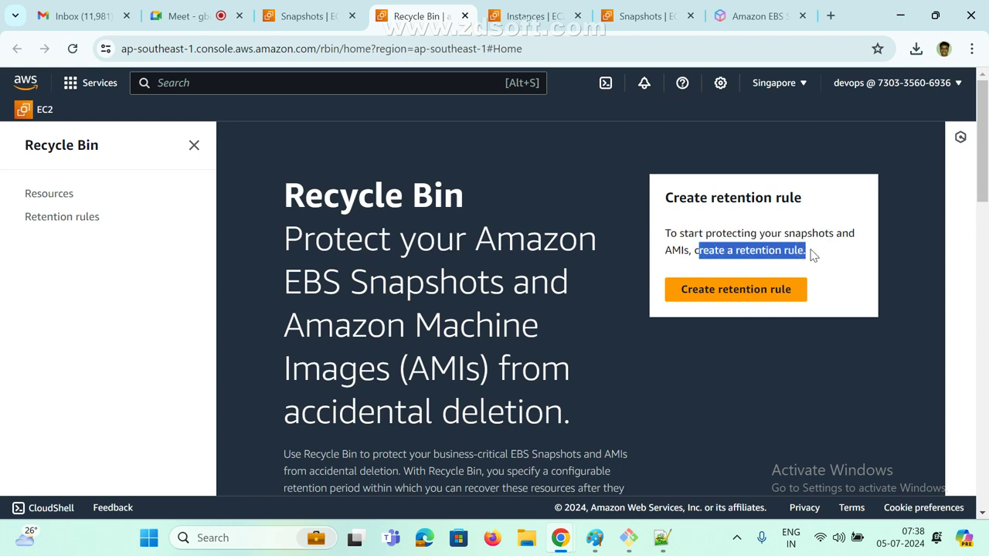
{"action": "left_click", "coordinate": [745, 301]}
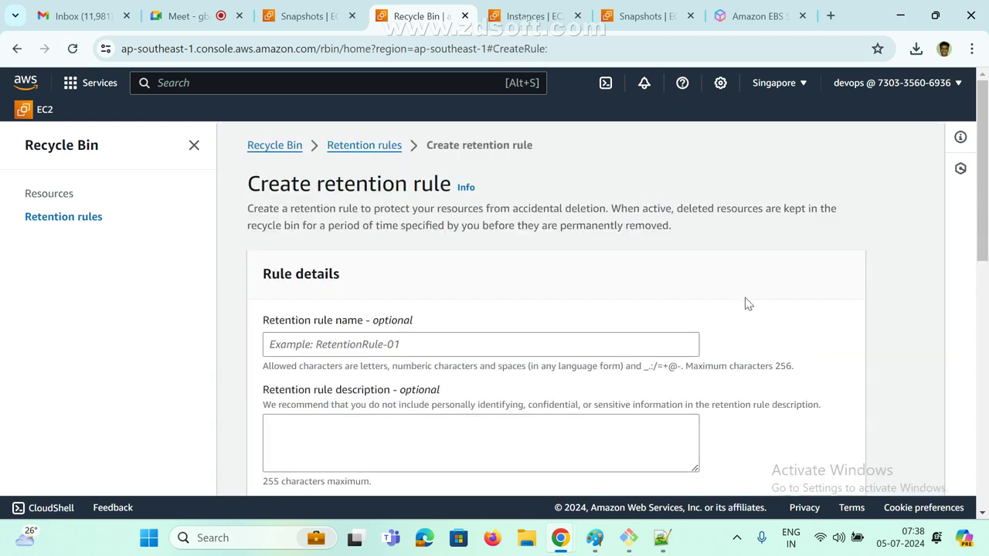
Step: Name the retention rule devrule and set its resource type to EBS Snapshots
{"action": "left_click", "coordinate": [341, 344]}
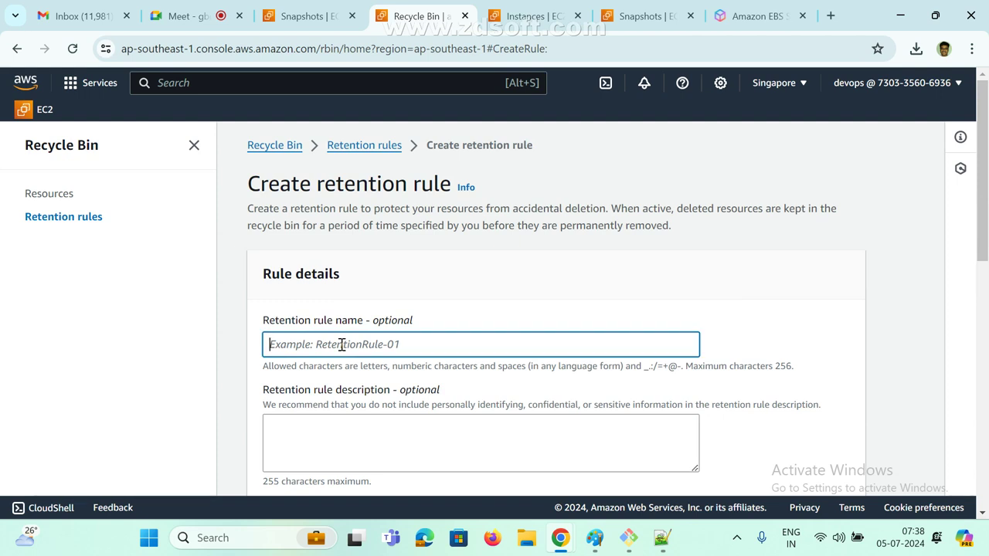
{"action": "type", "text": "devrule"}
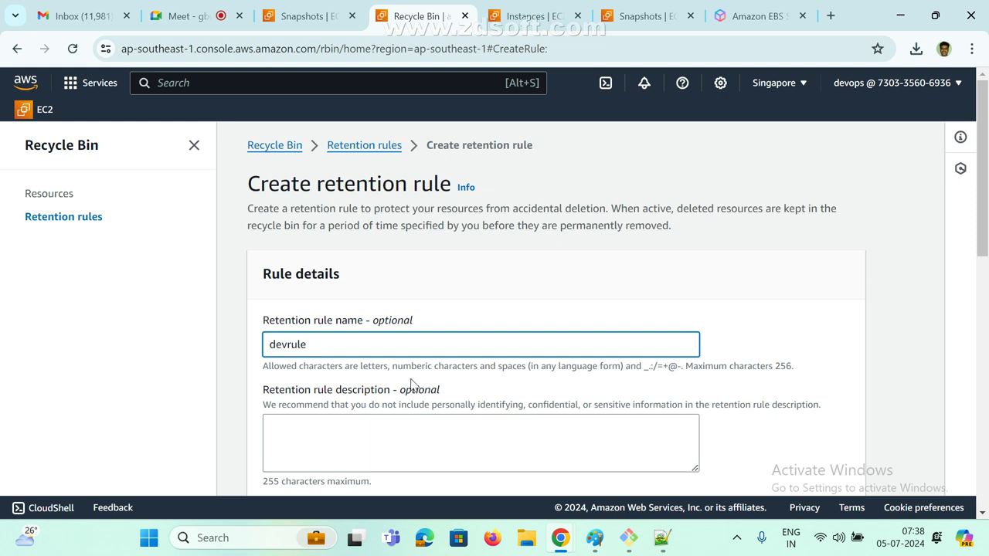
{"action": "scroll", "coordinate": [382, 296], "scroll_direction": "down", "scroll_amount": 2}
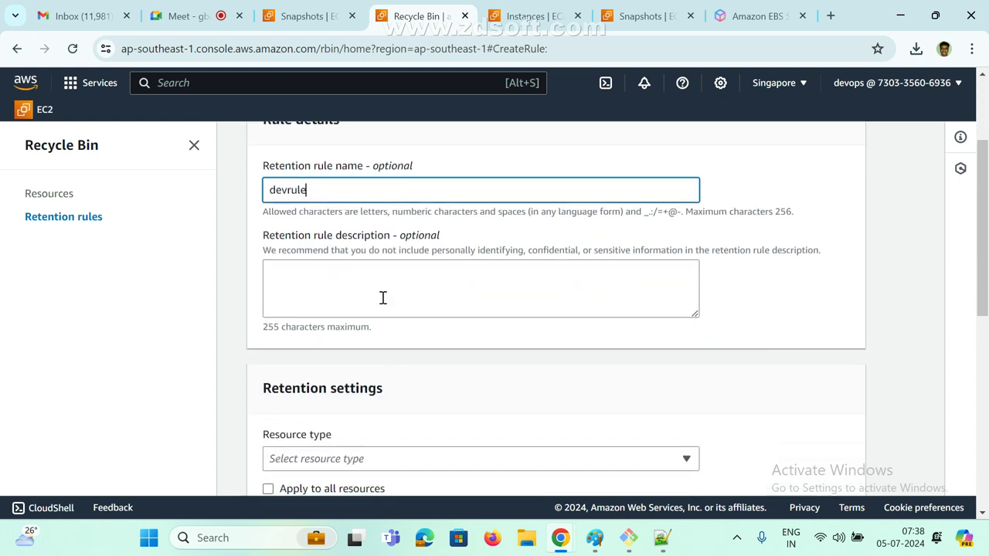
{"action": "scroll", "coordinate": [479, 337], "scroll_direction": "down", "scroll_amount": 1}
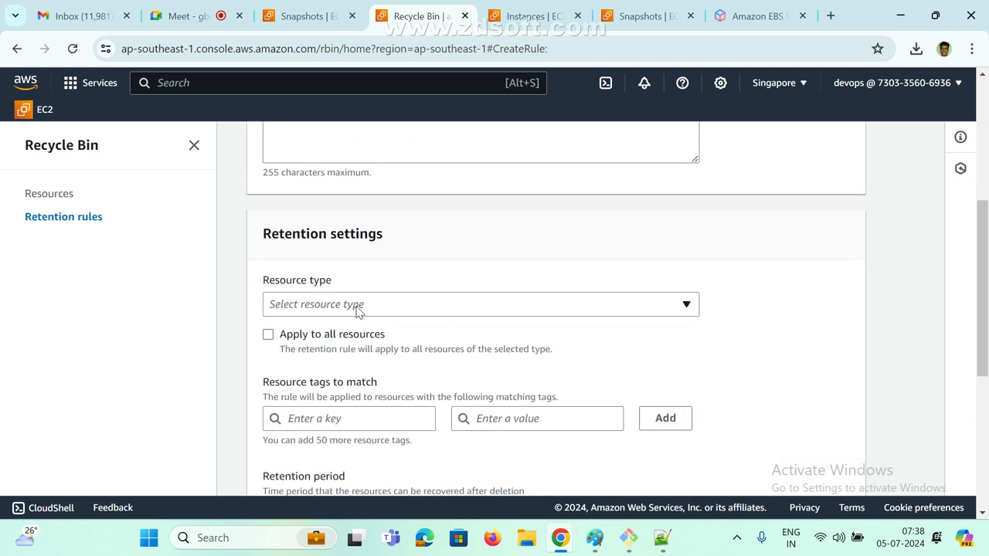
{"action": "left_click", "coordinate": [358, 311]}
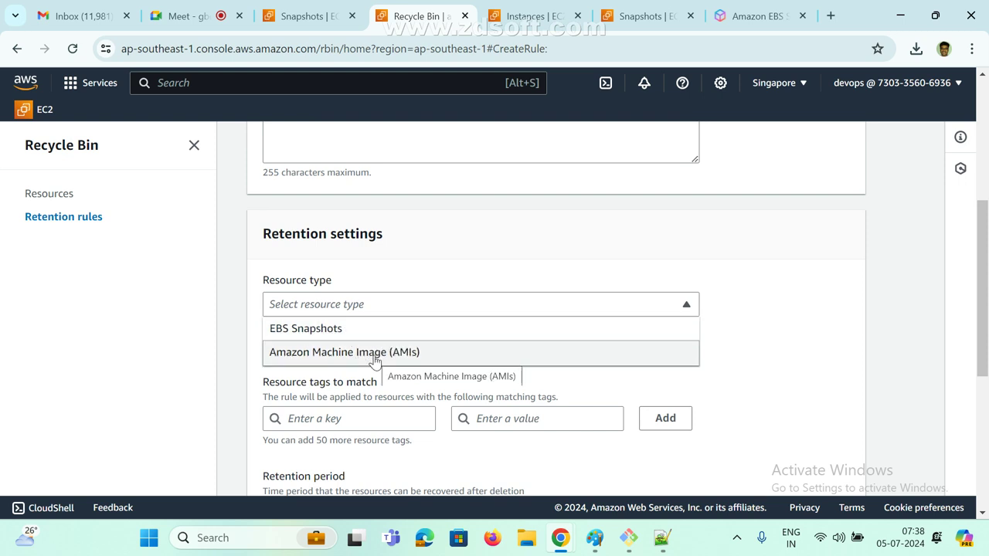
{"action": "left_click", "coordinate": [488, 276]}
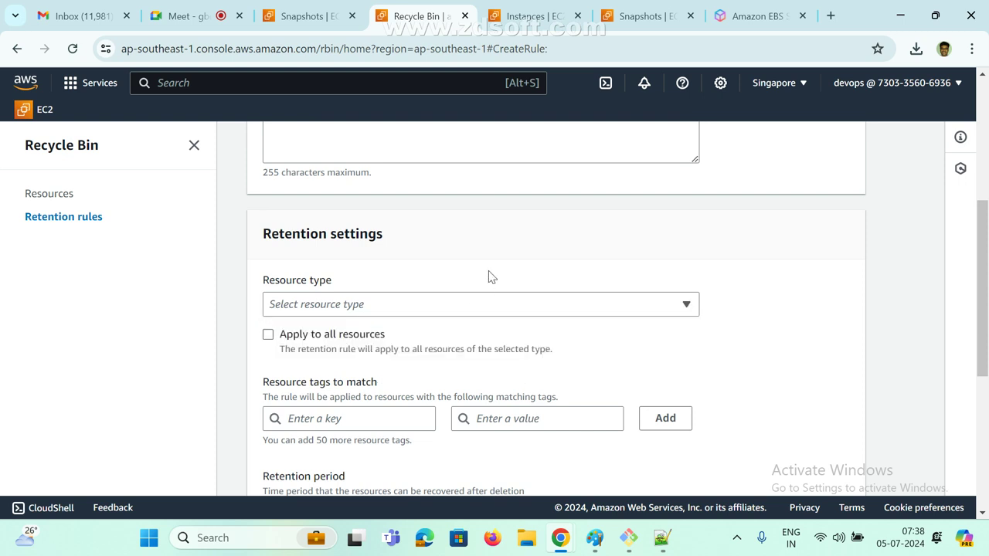
{"action": "left_click", "coordinate": [376, 305]}
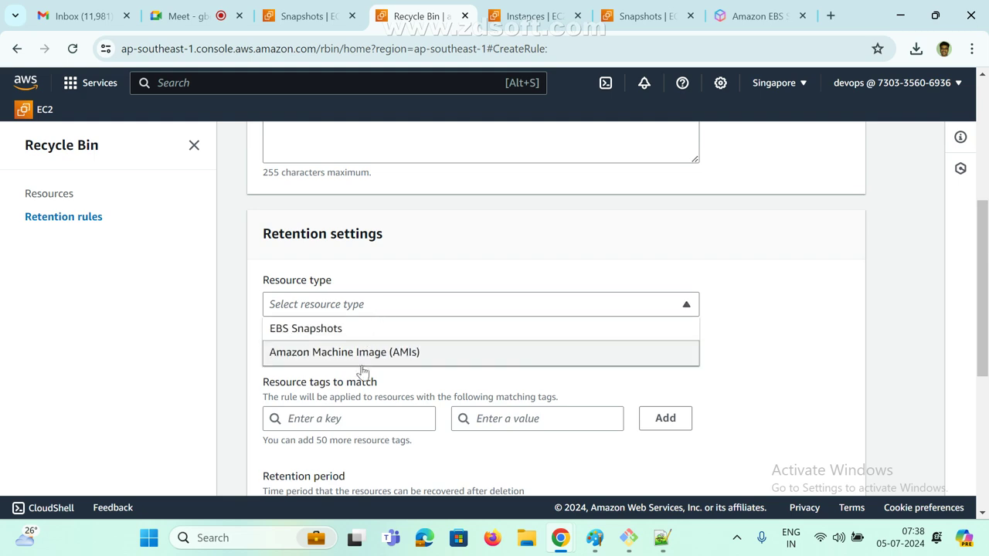
{"action": "scroll", "coordinate": [425, 273], "scroll_direction": "up", "scroll_amount": 3}
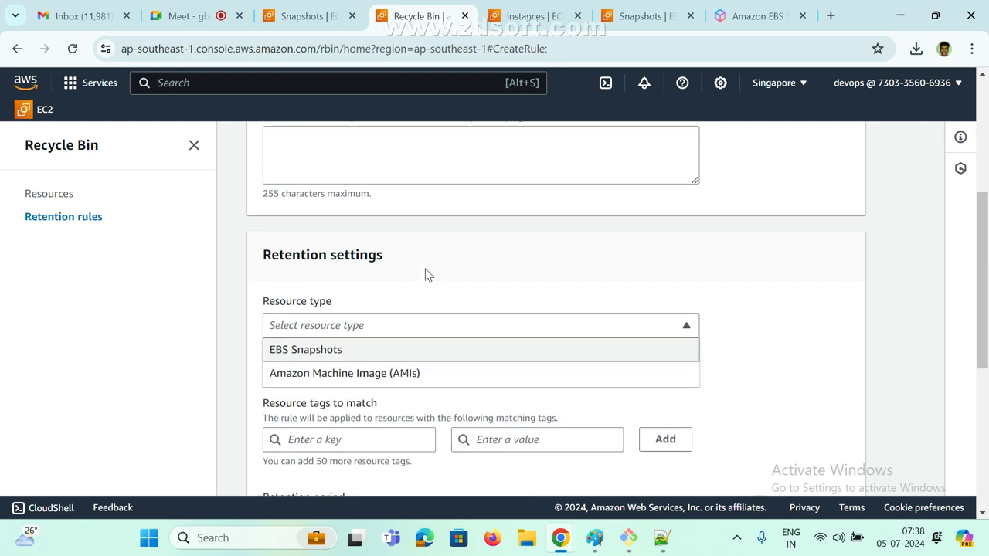
{"action": "scroll", "coordinate": [449, 328], "scroll_direction": "down", "scroll_amount": 1}
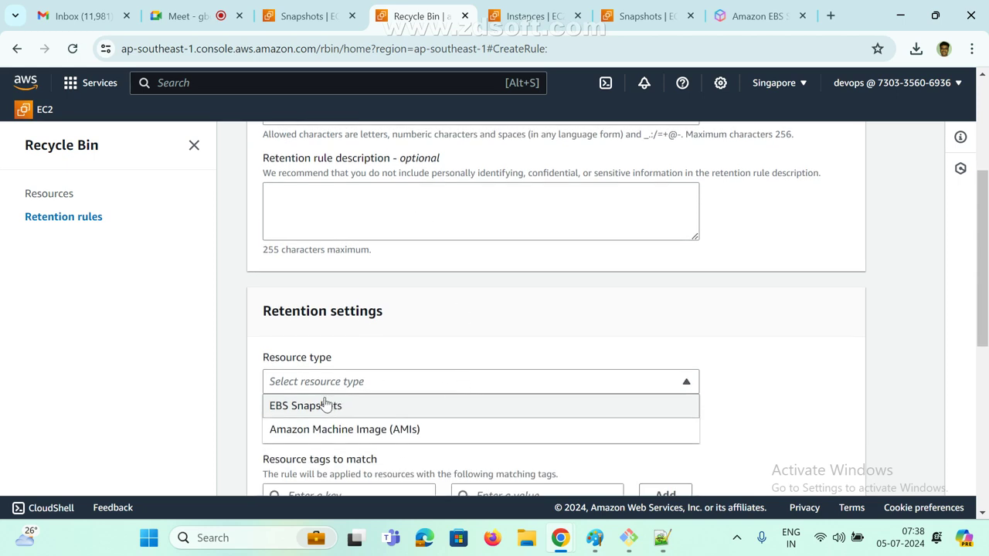
{"action": "left_click", "coordinate": [305, 405]}
Step: Apply the rule to all resources with a 7-day retention period
{"action": "scroll", "coordinate": [500, 369], "scroll_direction": "down", "scroll_amount": 3}
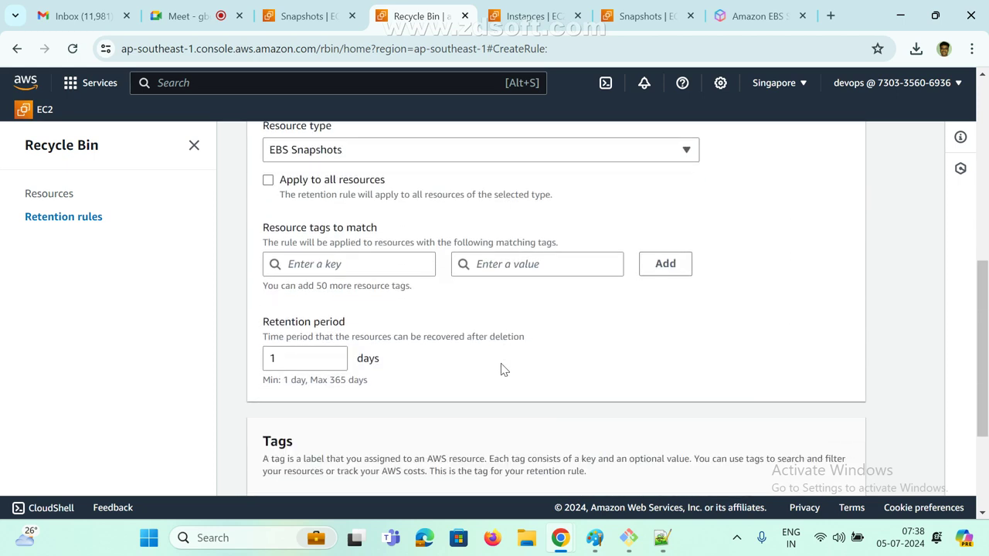
{"action": "left_click", "coordinate": [268, 180]}
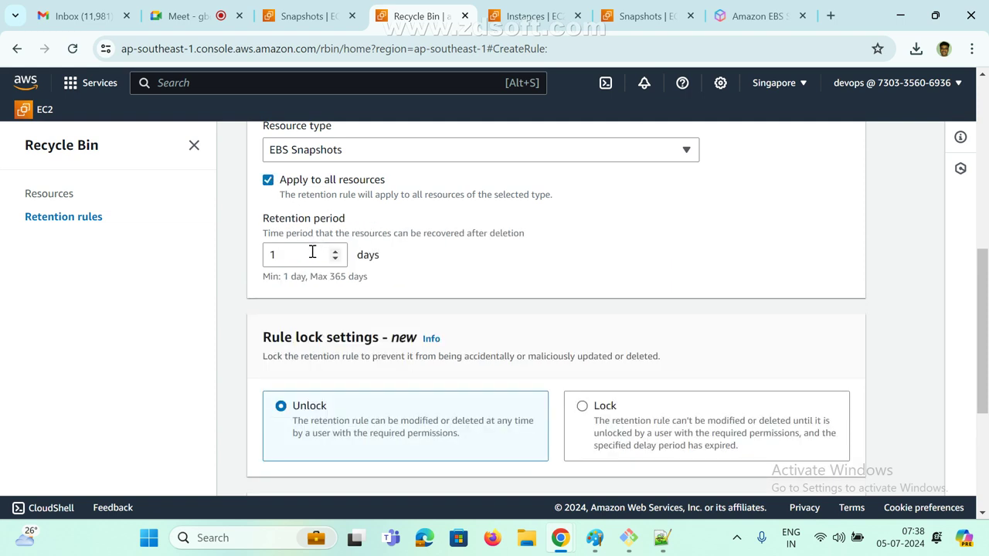
{"action": "double_click", "coordinate": [312, 251]}
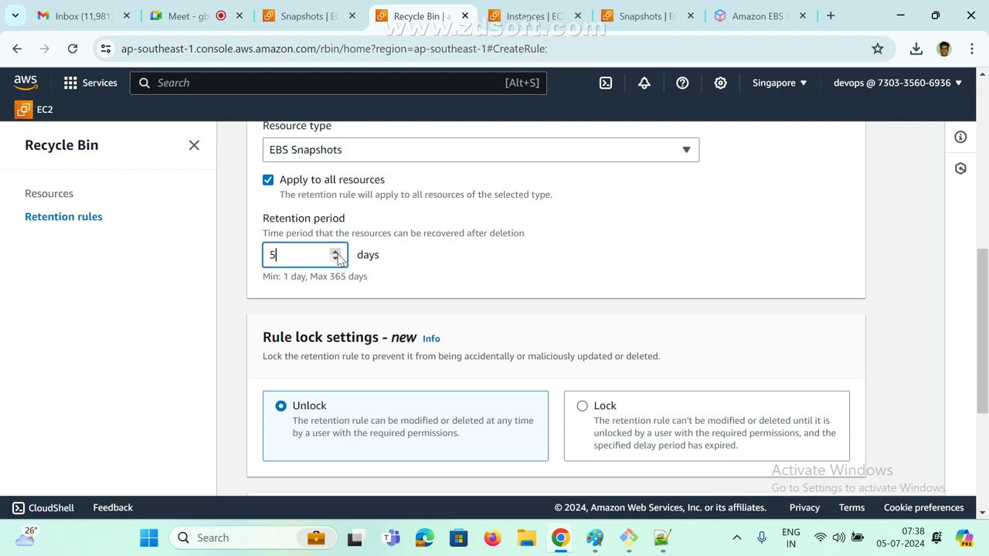
{"action": "left_click", "coordinate": [530, 282]}
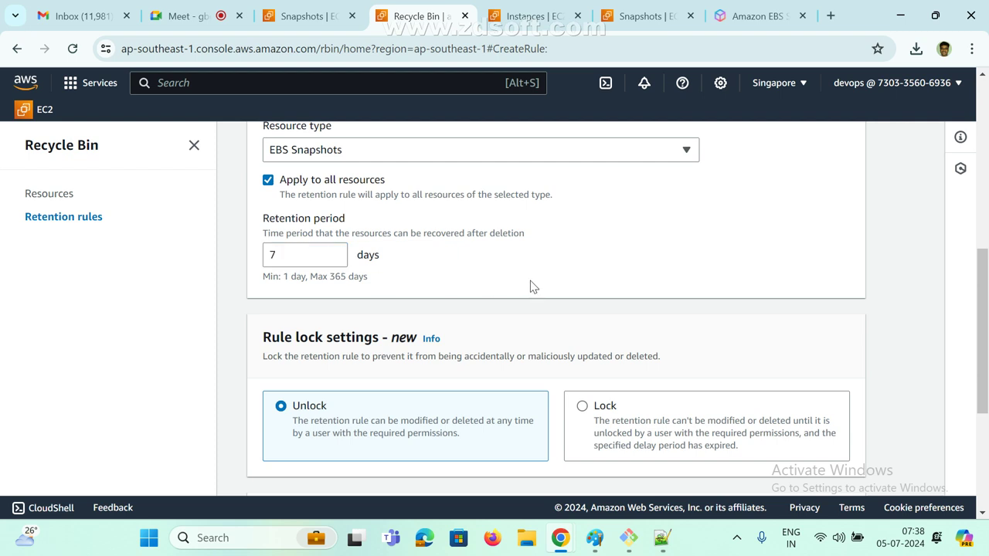
Step: Double-check the 7-day retention value and submit the devrule retention rule
{"action": "scroll", "coordinate": [579, 280], "scroll_direction": "down", "scroll_amount": 2}
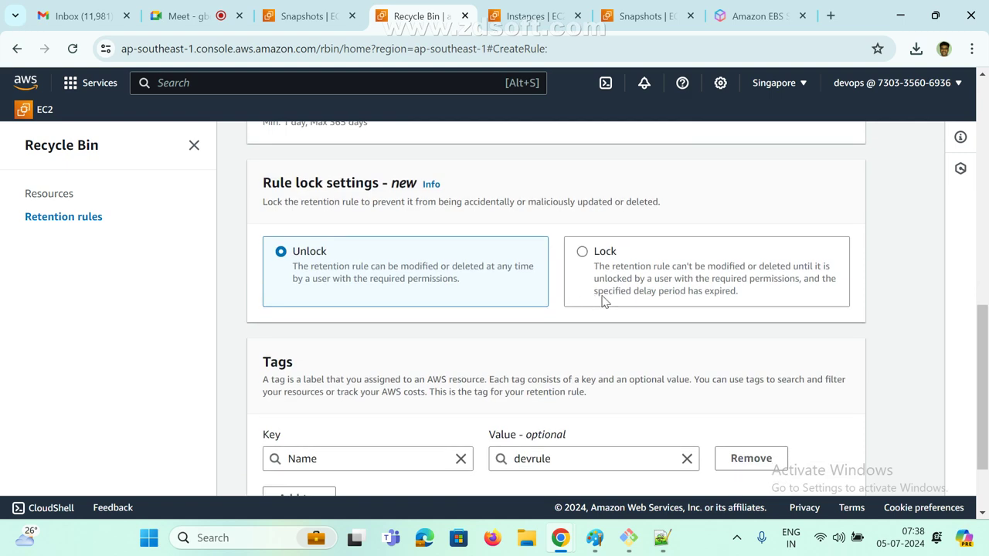
{"action": "scroll", "coordinate": [411, 323], "scroll_direction": "down", "scroll_amount": 2}
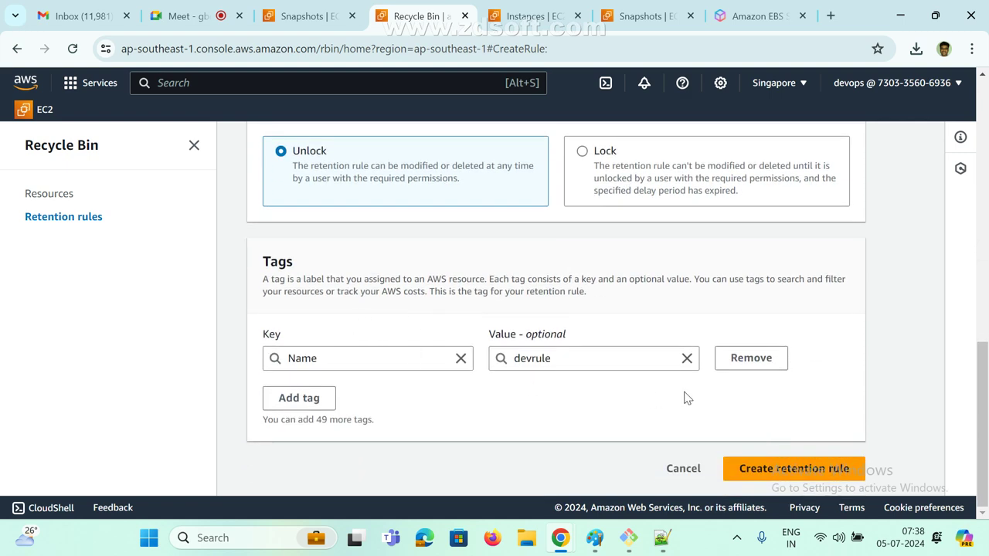
{"action": "scroll", "coordinate": [687, 397], "scroll_direction": "up", "scroll_amount": 10}
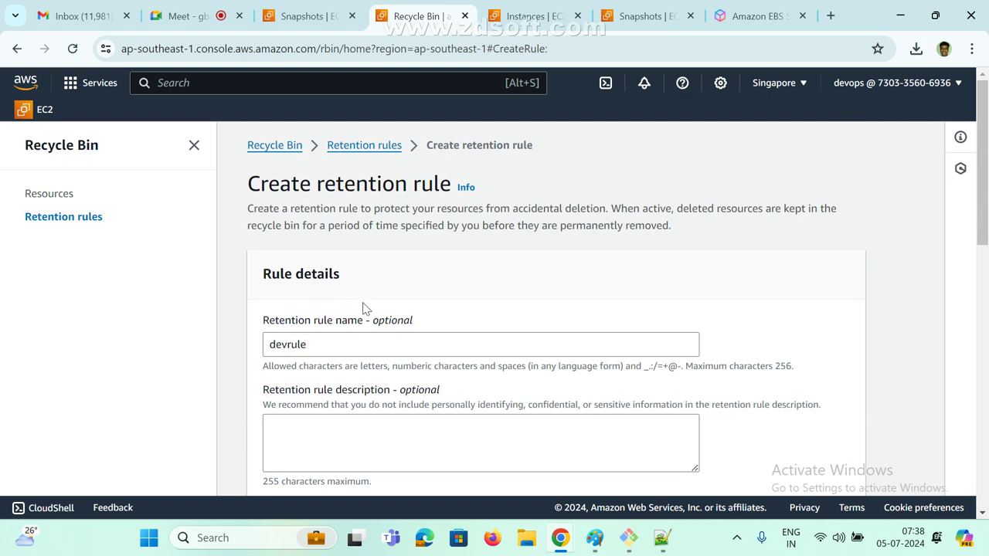
{"action": "scroll", "coordinate": [482, 335], "scroll_direction": "down", "scroll_amount": 3}
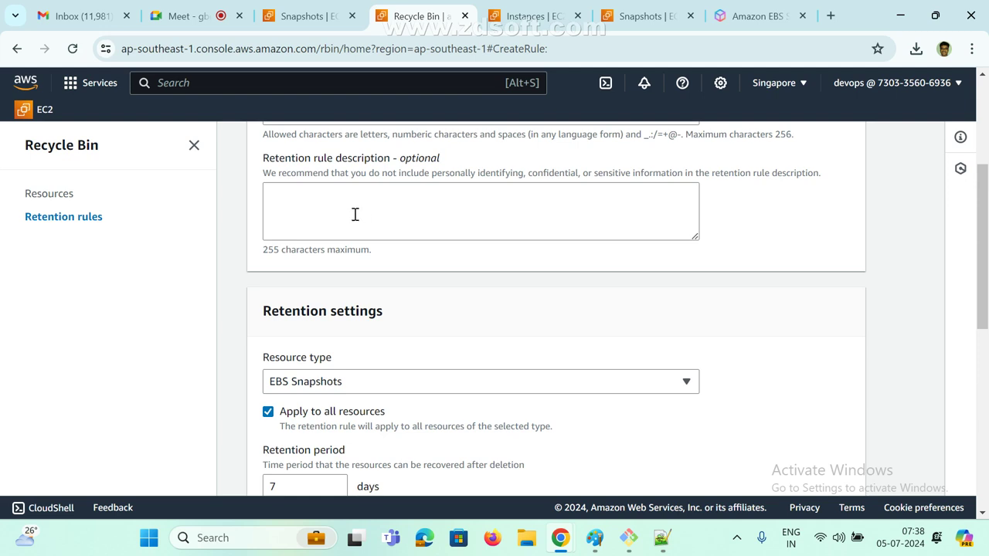
{"action": "scroll", "coordinate": [361, 218], "scroll_direction": "up", "scroll_amount": 1}
{"action": "scroll", "coordinate": [361, 219], "scroll_direction": "down", "scroll_amount": 2}
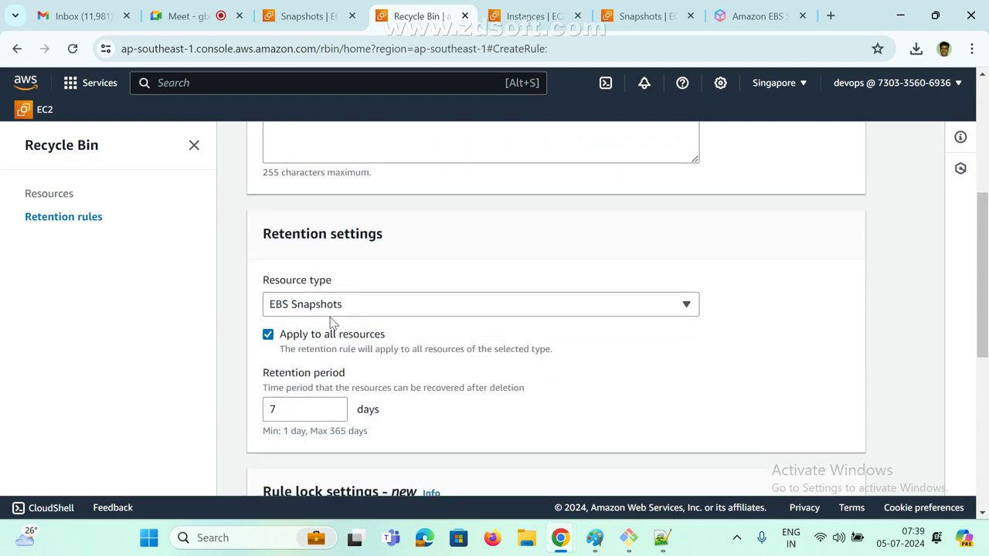
{"action": "scroll", "coordinate": [562, 379], "scroll_direction": "down", "scroll_amount": 2}
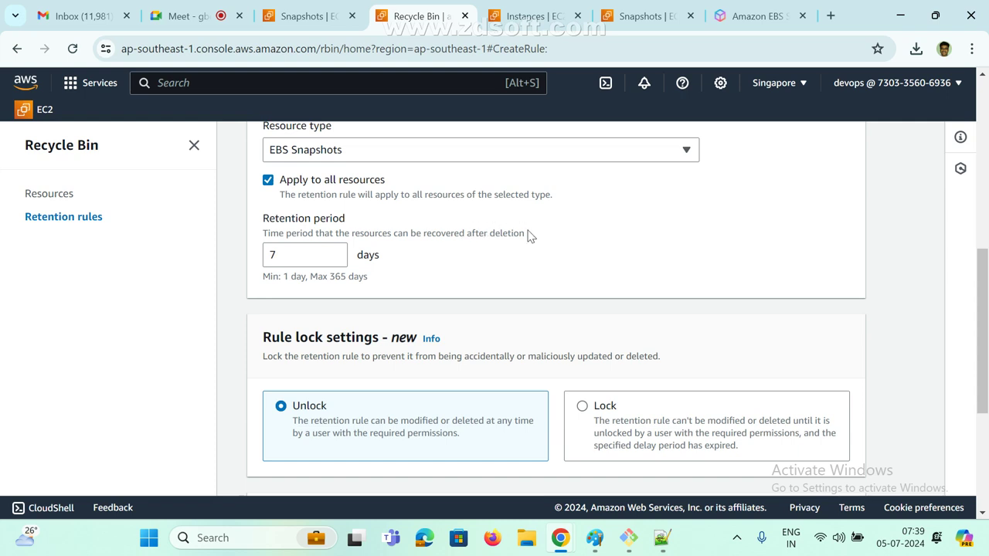
{"action": "double_click", "coordinate": [302, 256]}
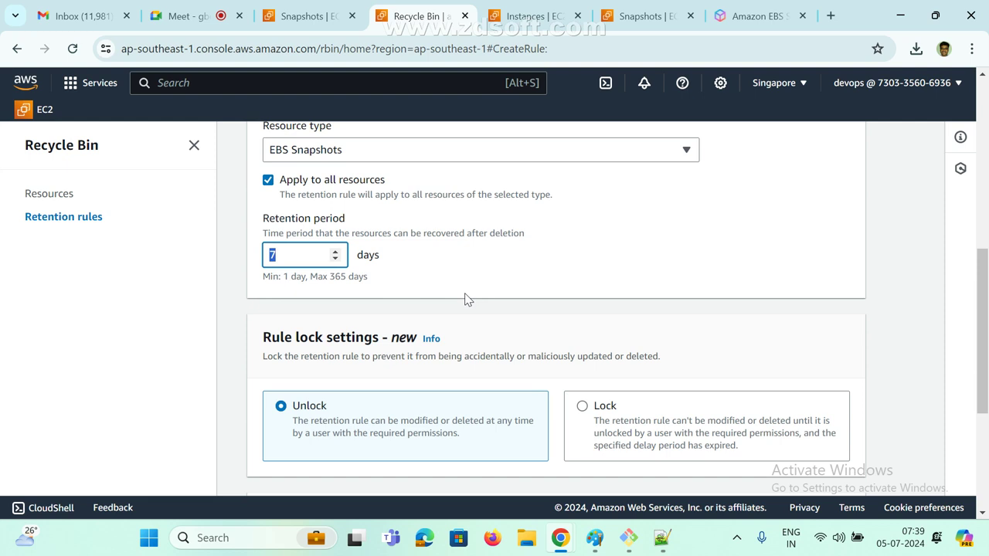
{"action": "scroll", "coordinate": [467, 300], "scroll_direction": "down", "scroll_amount": 3}
{"action": "left_click", "coordinate": [811, 472]}
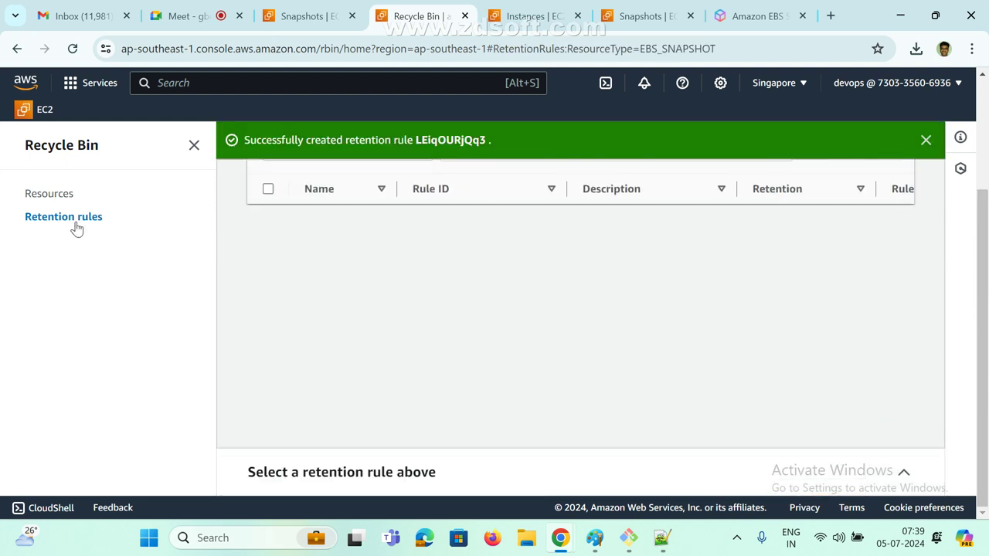
Step: Review devrule's details and the empty Recycle Bin, then return to the Singapore Snapshots list
{"action": "left_click", "coordinate": [56, 196]}
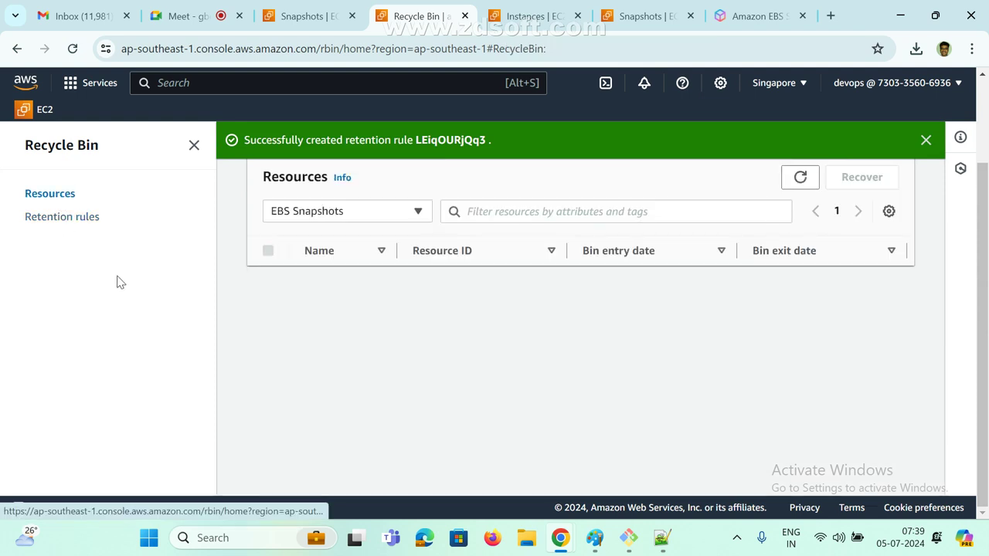
{"action": "left_click", "coordinate": [83, 219]}
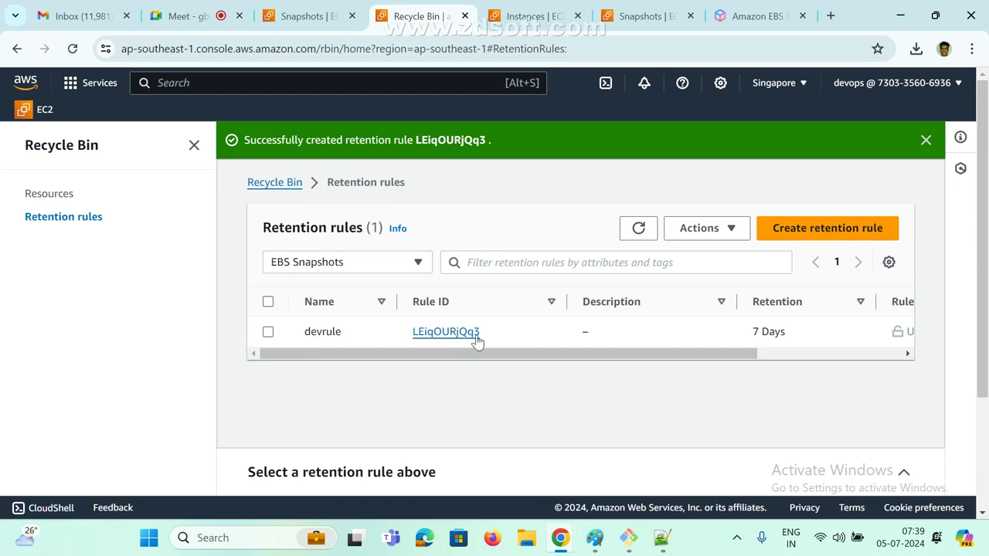
{"action": "left_click_drag", "start_coordinate": [726, 358], "coordinate": [502, 359]}
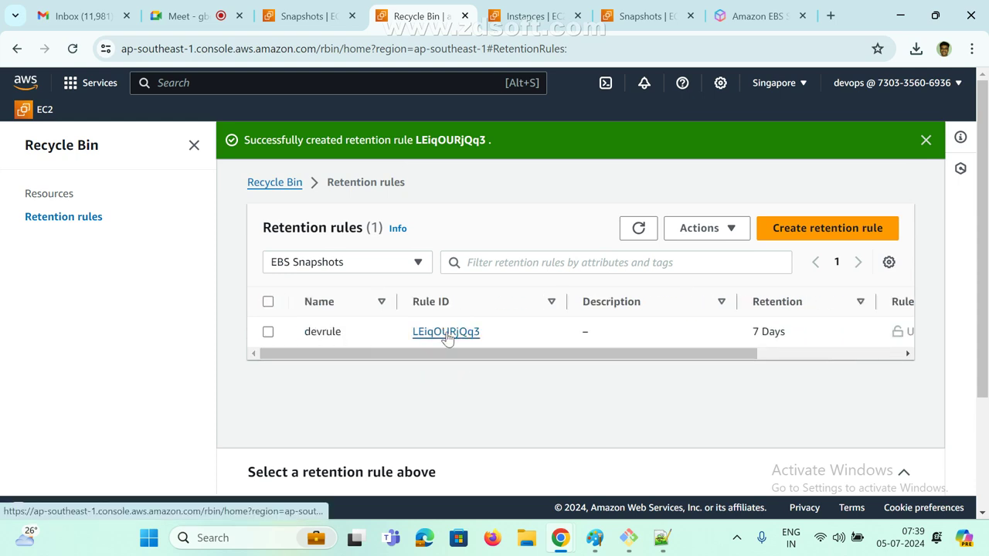
{"action": "left_click", "coordinate": [446, 333]}
{"action": "scroll", "coordinate": [540, 442], "scroll_direction": "down", "scroll_amount": 3}
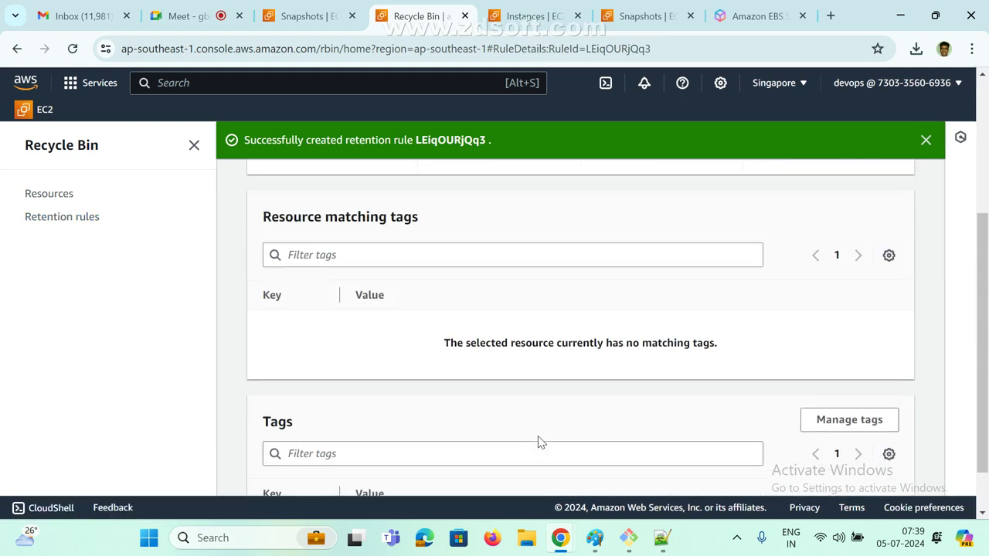
{"action": "scroll", "coordinate": [479, 405], "scroll_direction": "up", "scroll_amount": 3}
{"action": "left_click", "coordinate": [56, 195]}
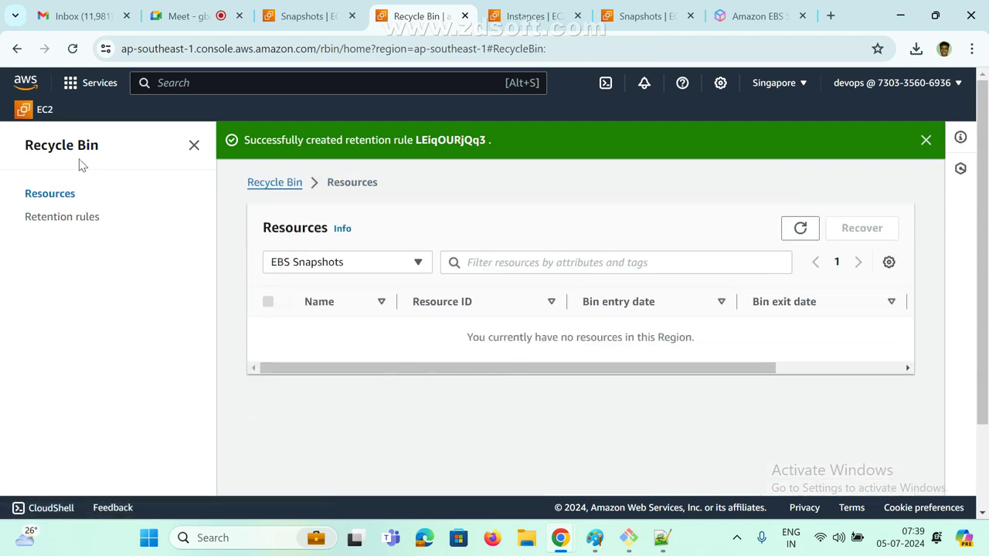
{"action": "left_click", "coordinate": [304, 17]}
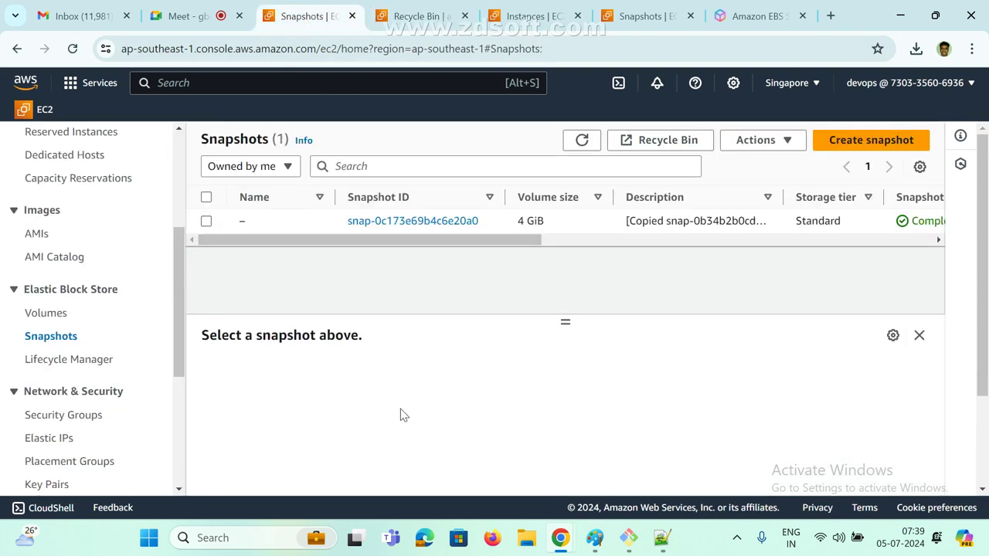
Step: Delete the copied 4 GiB snapshot, confirming with 'delete'
{"action": "left_click", "coordinate": [206, 221]}
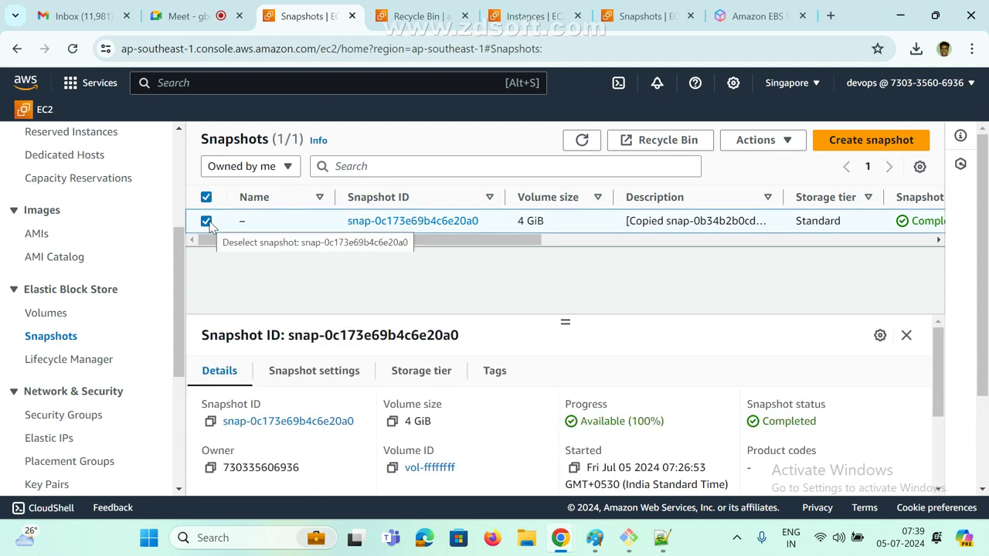
{"action": "left_click", "coordinate": [797, 147]}
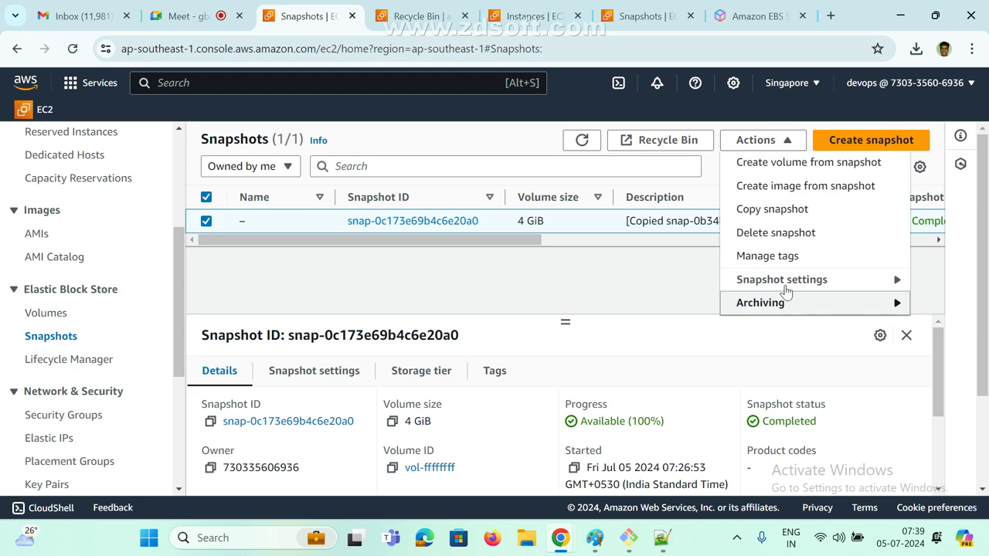
{"action": "left_click", "coordinate": [790, 233]}
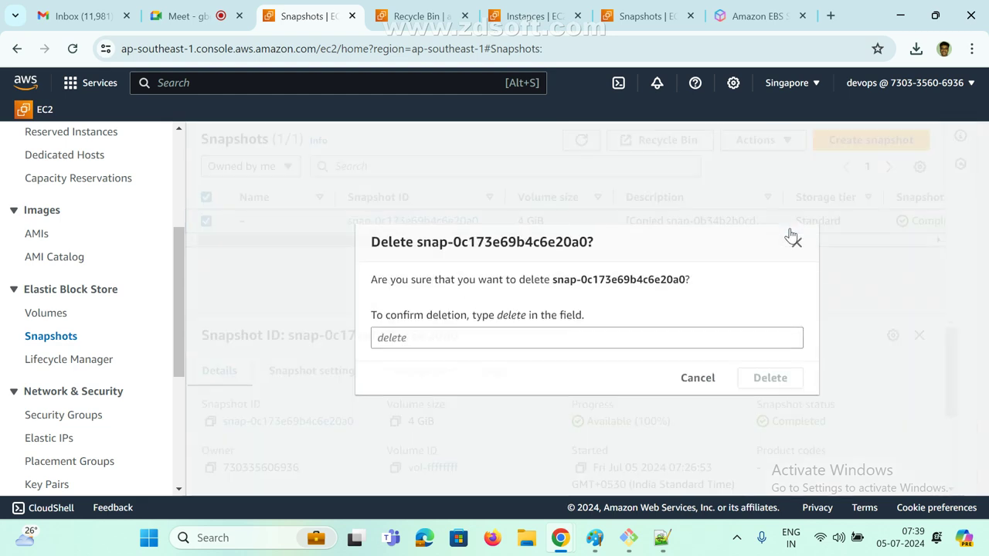
{"action": "left_click", "coordinate": [454, 337]}
{"action": "type", "text": "dele"}
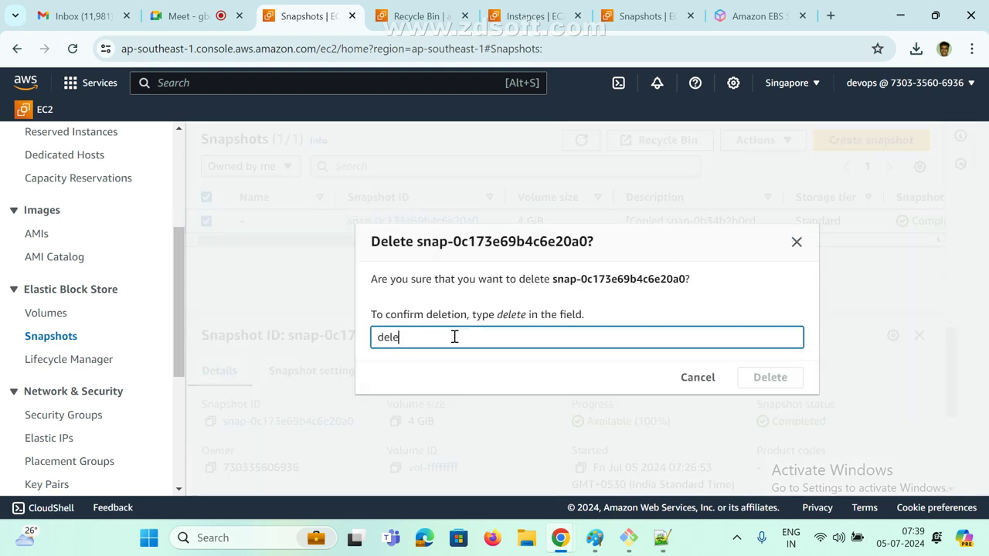
{"action": "type", "text": "te"}
{"action": "left_click", "coordinate": [771, 378]}
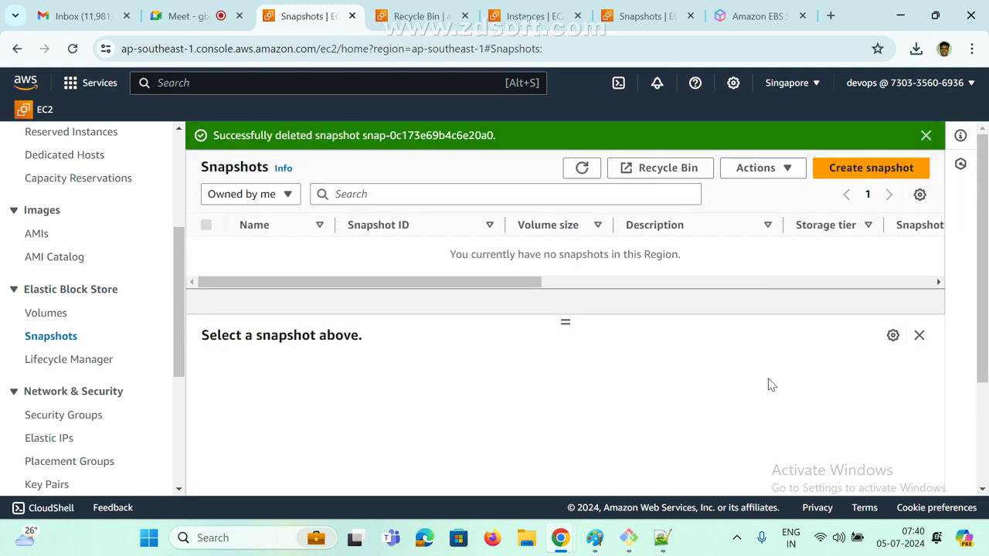
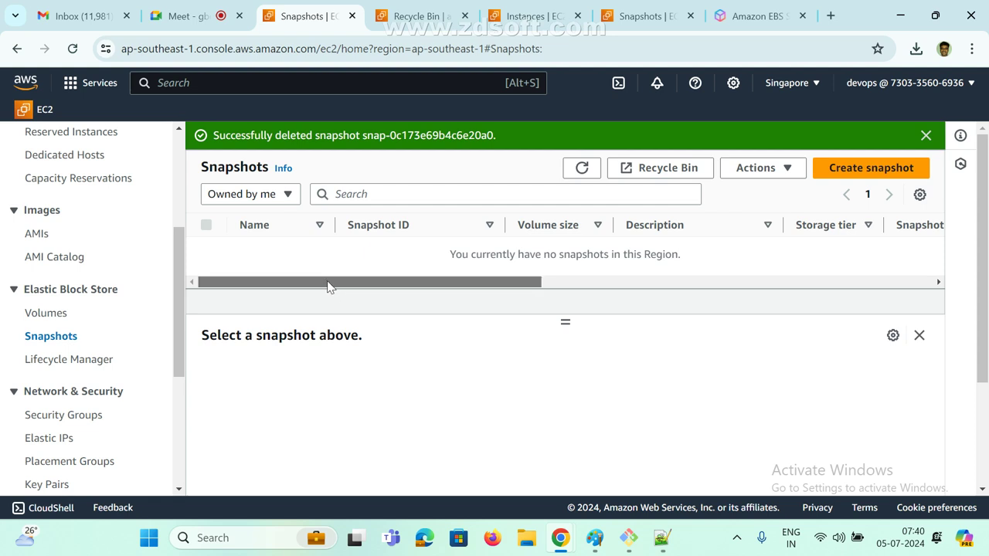
Step: Open the Singapore Recycle Bin from the EC2 Snapshots page in a new tab
{"action": "left_click_drag", "start_coordinate": [328, 287], "coordinate": [347, 297]}
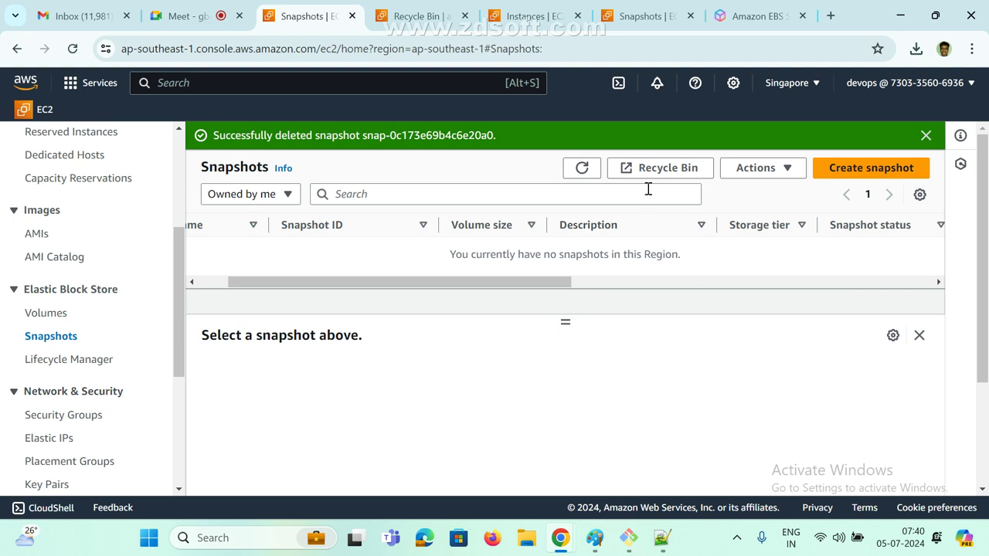
{"action": "left_click", "coordinate": [667, 170]}
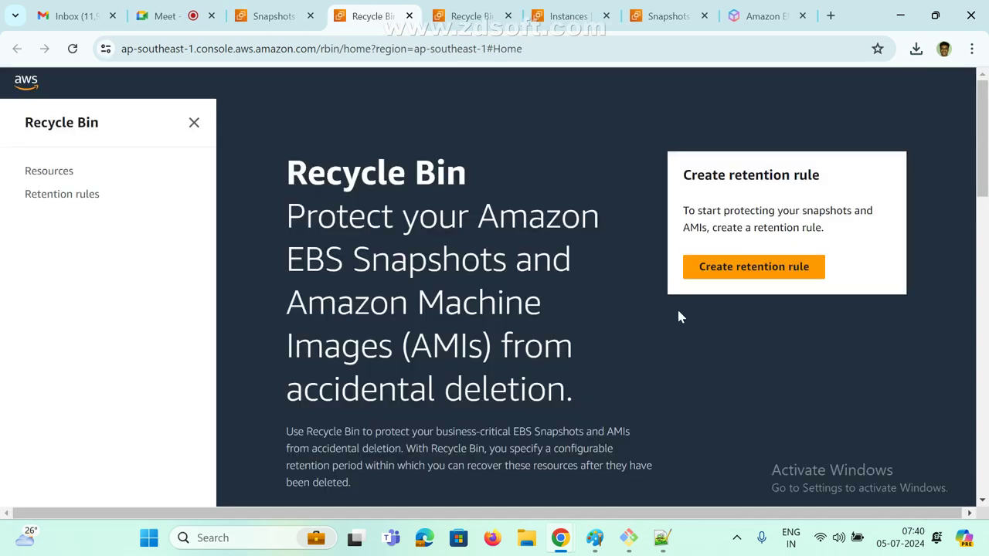
Step: Browse back and forth between the Recycle Bin Resources and Retention rules lists
{"action": "left_click", "coordinate": [53, 194]}
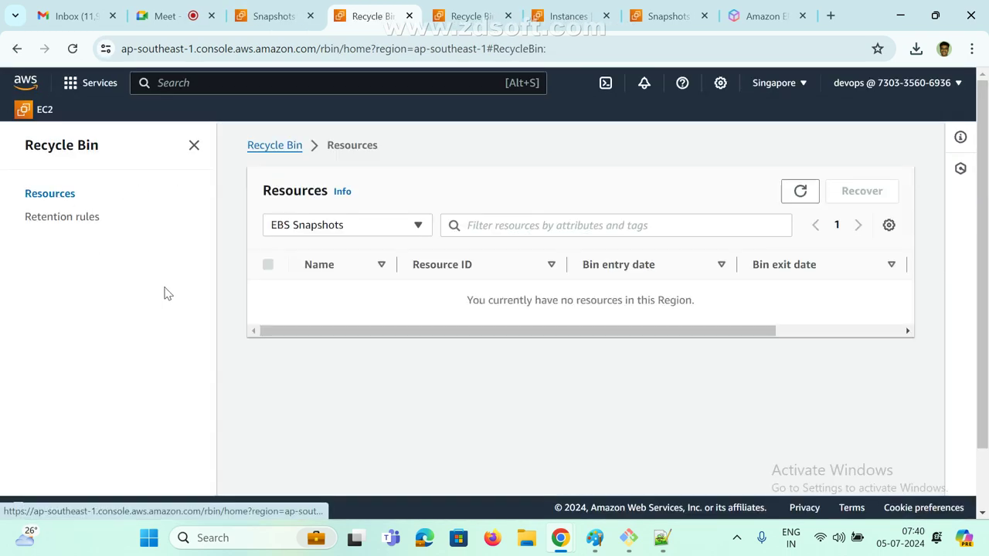
{"action": "left_click", "coordinate": [62, 217]}
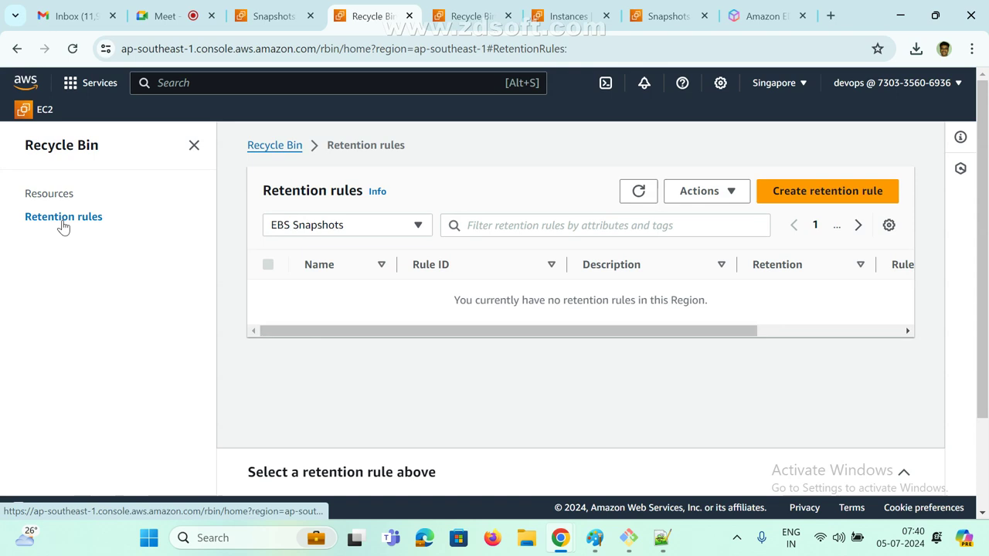
{"action": "left_click", "coordinate": [71, 199]}
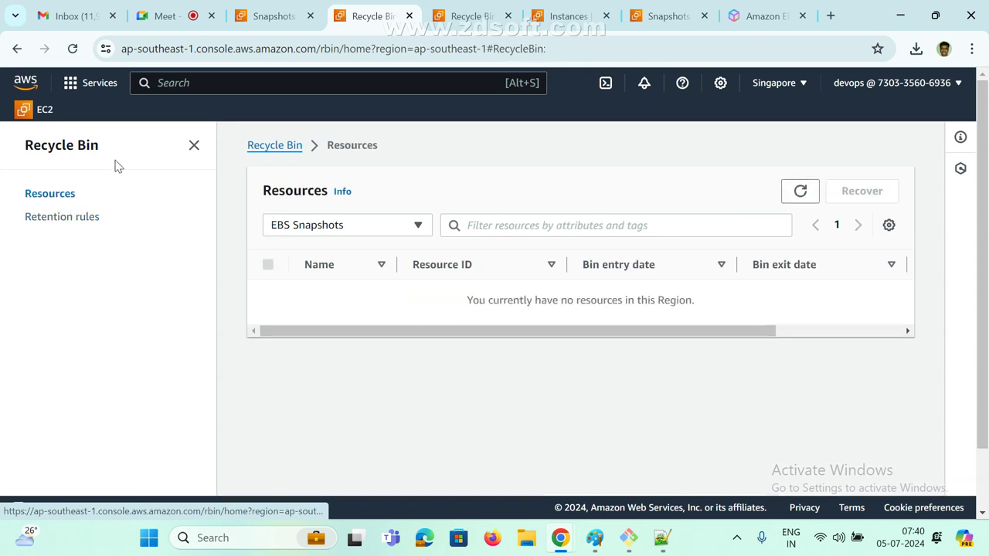
{"action": "left_click", "coordinate": [72, 49]}
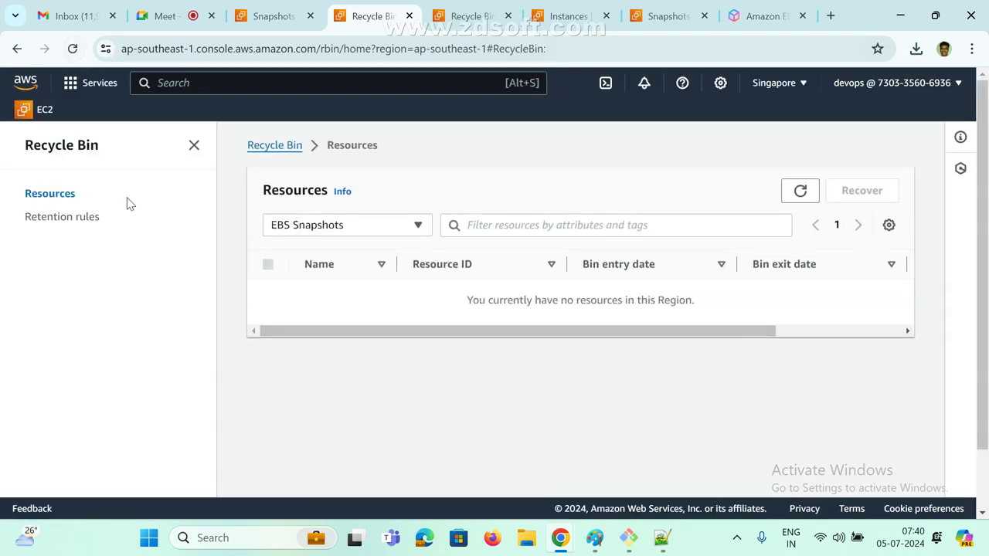
{"action": "left_click", "coordinate": [90, 222]}
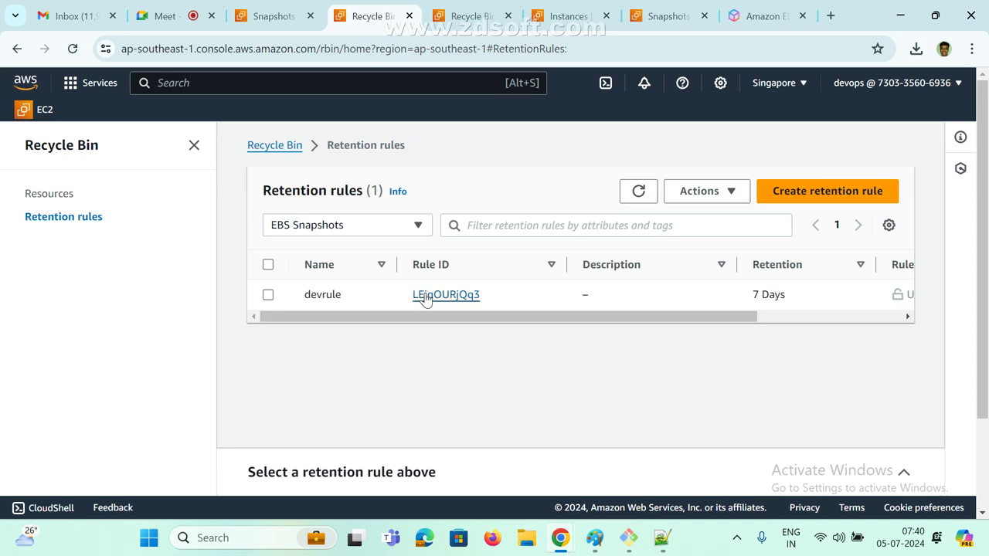
Step: Review the devrule retention rule's details, then return to the empty Resources list
{"action": "left_click", "coordinate": [424, 295]}
{"action": "scroll", "coordinate": [433, 370], "scroll_direction": "down", "scroll_amount": 2}
{"action": "scroll", "coordinate": [445, 393], "scroll_direction": "down", "scroll_amount": 2}
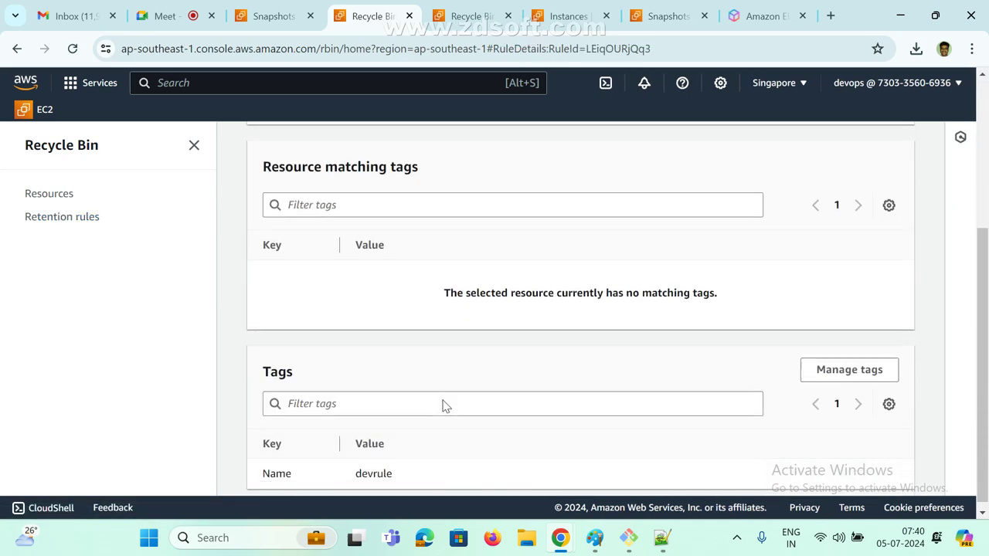
{"action": "scroll", "coordinate": [445, 420], "scroll_direction": "up", "scroll_amount": 3}
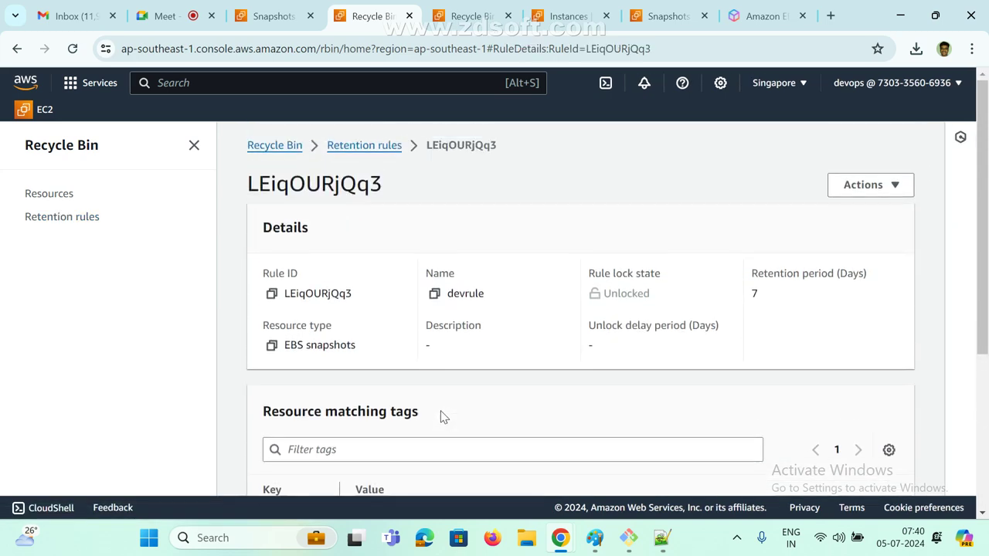
{"action": "left_click", "coordinate": [65, 194]}
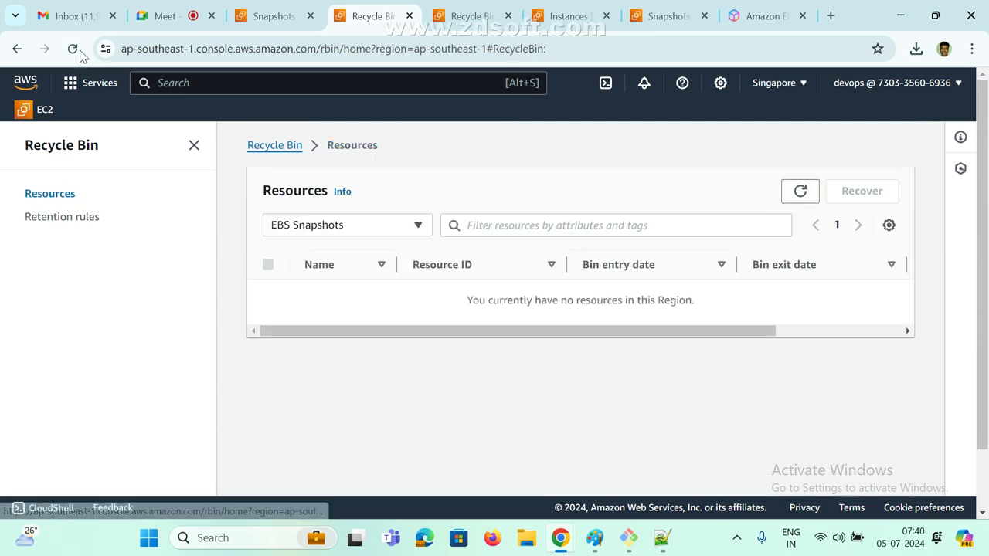
Step: Reload the Recycle Bin Resources page several times to refresh its contents
{"action": "left_click", "coordinate": [73, 49]}
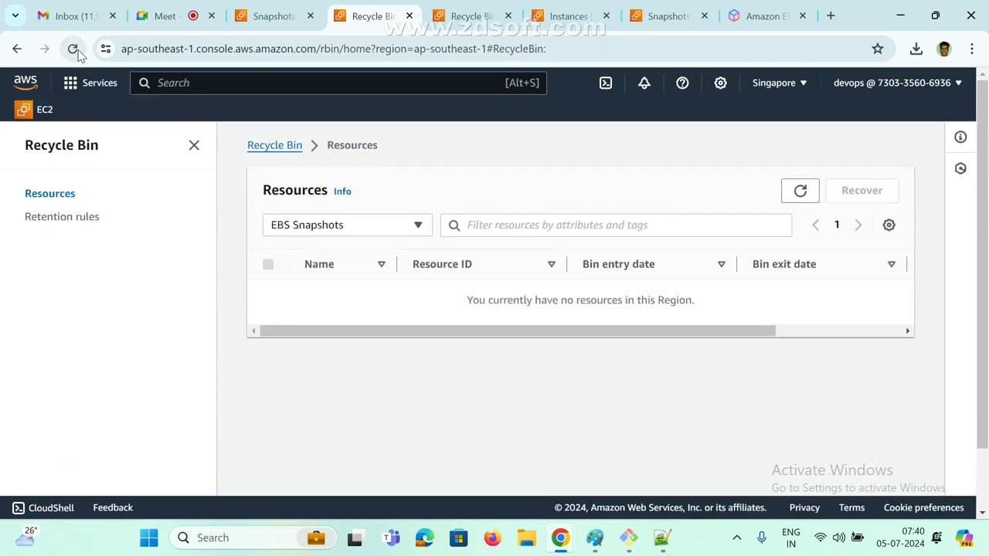
{"action": "left_click", "coordinate": [73, 49]}
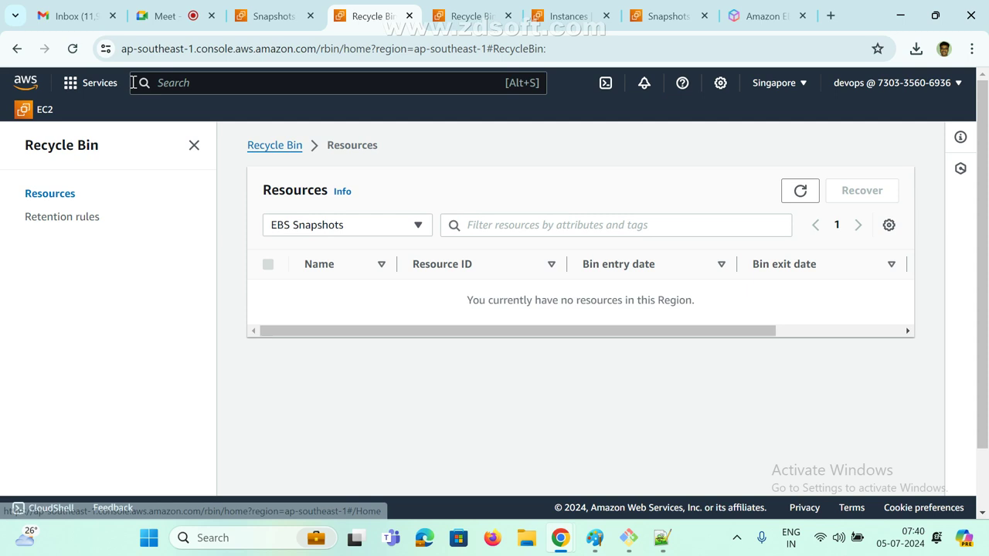
{"action": "left_click", "coordinate": [76, 50]}
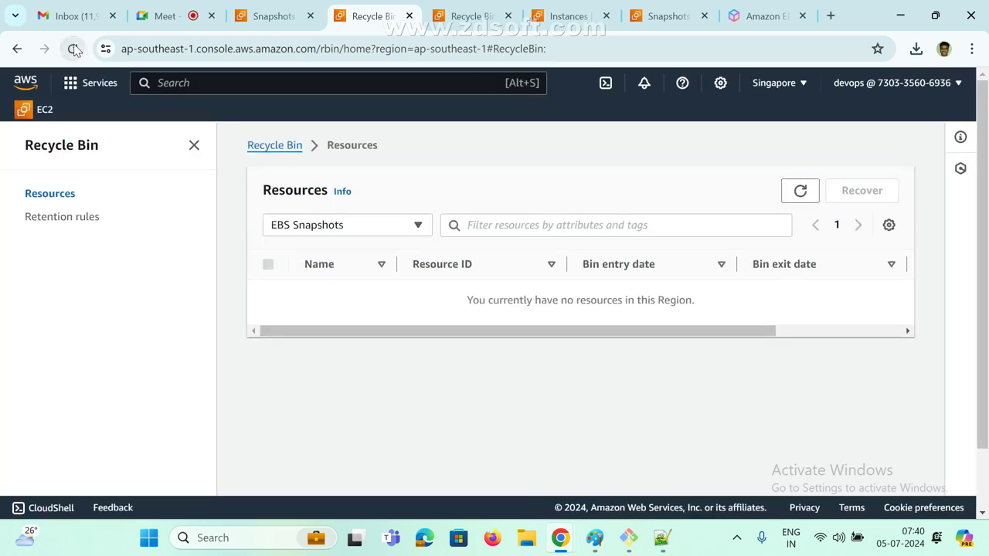
{"action": "left_click", "coordinate": [74, 50]}
{"action": "left_click", "coordinate": [74, 49]}
Step: Switch through the browser tabs to the Mumbai EC2 Snapshots list
{"action": "left_click", "coordinate": [459, 22]}
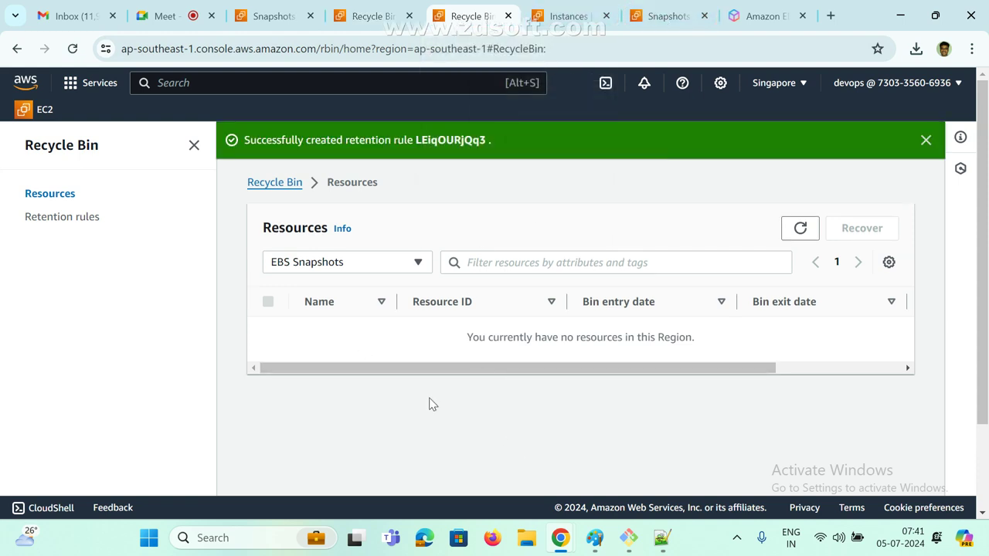
{"action": "left_click", "coordinate": [575, 17]}
{"action": "left_click", "coordinate": [658, 17]}
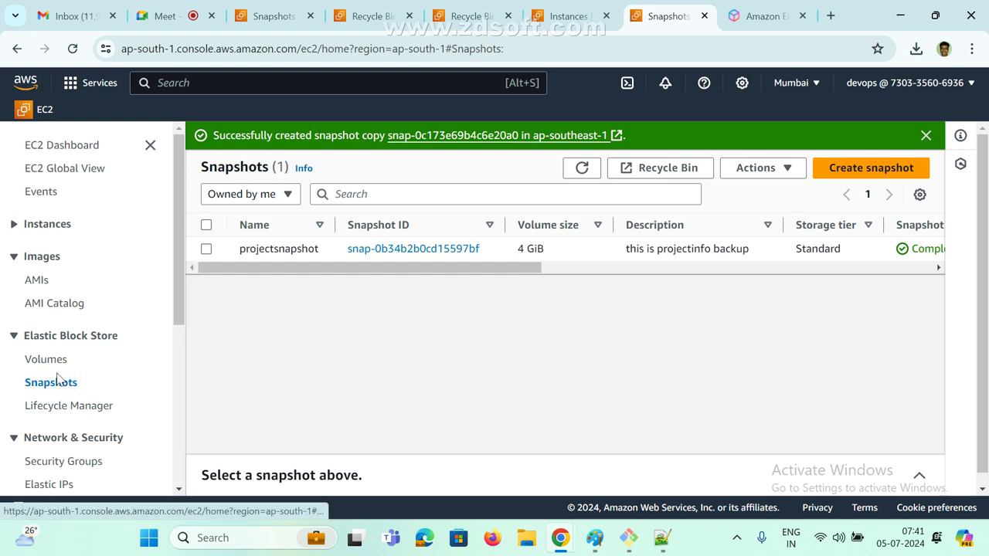
Step: Start copying projectsnapshot with ap-southeast-1 as the destination region
{"action": "left_click", "coordinate": [206, 248]}
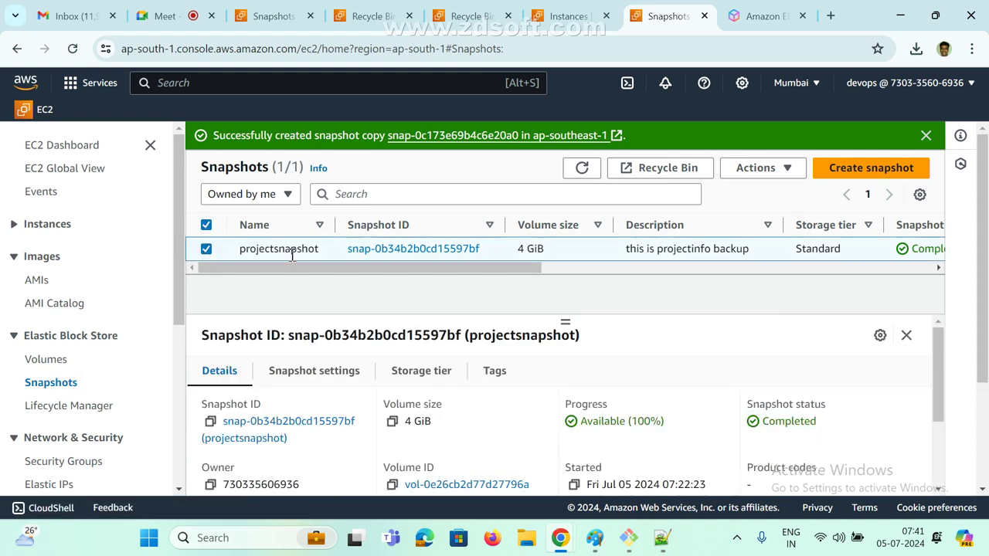
{"action": "left_click", "coordinate": [785, 169]}
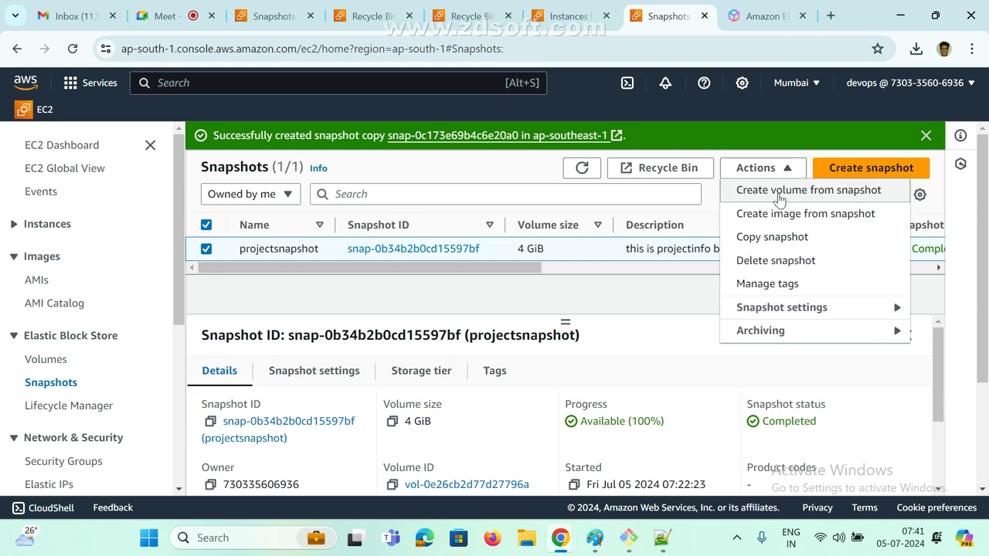
{"action": "left_click", "coordinate": [801, 237]}
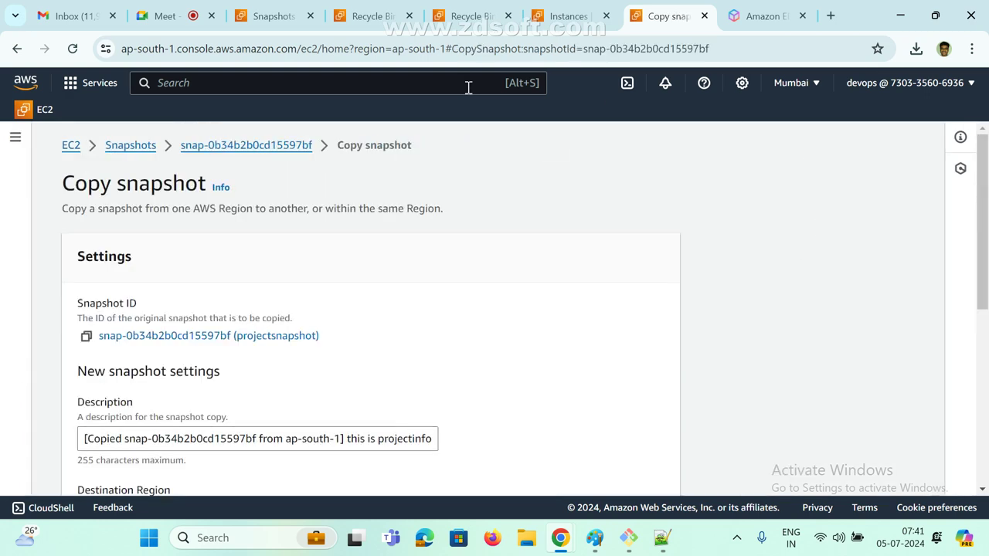
{"action": "scroll", "coordinate": [318, 361], "scroll_direction": "down", "scroll_amount": 3}
{"action": "left_click", "coordinate": [282, 297]}
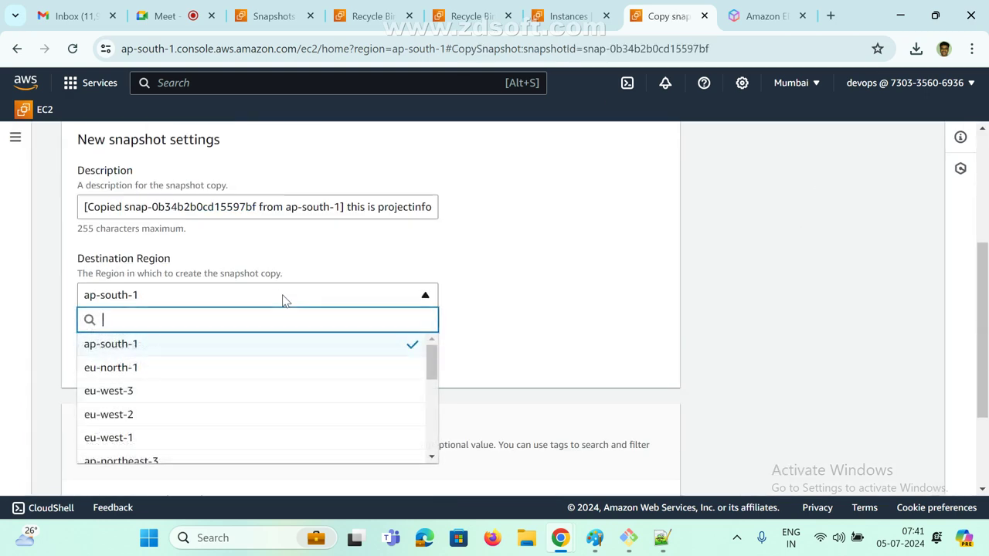
{"action": "scroll", "coordinate": [297, 384], "scroll_direction": "down", "scroll_amount": 2}
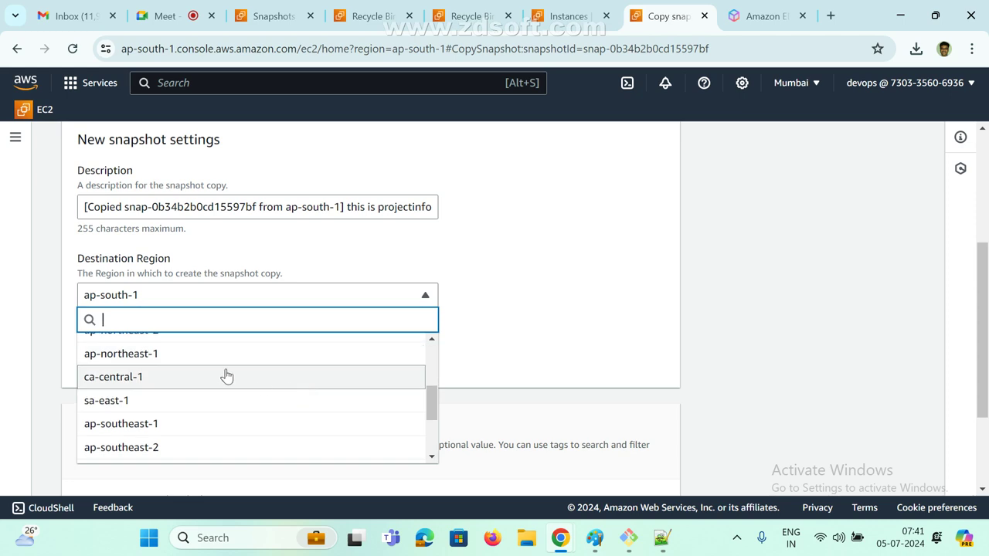
{"action": "scroll", "coordinate": [163, 410], "scroll_direction": "up", "scroll_amount": 1}
{"action": "scroll", "coordinate": [210, 412], "scroll_direction": "up", "scroll_amount": 1}
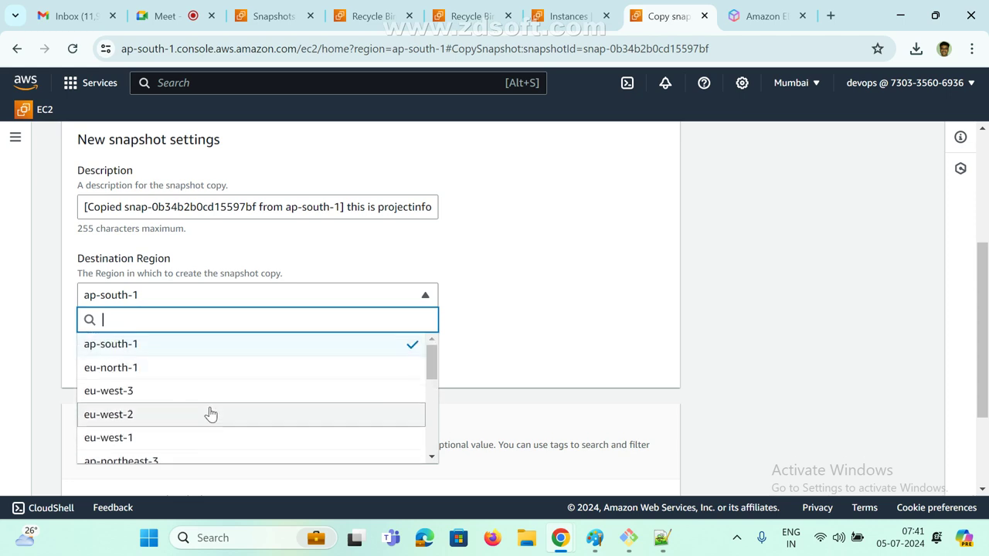
{"action": "scroll", "coordinate": [210, 414], "scroll_direction": "down", "scroll_amount": 2}
{"action": "left_click", "coordinate": [159, 424]}
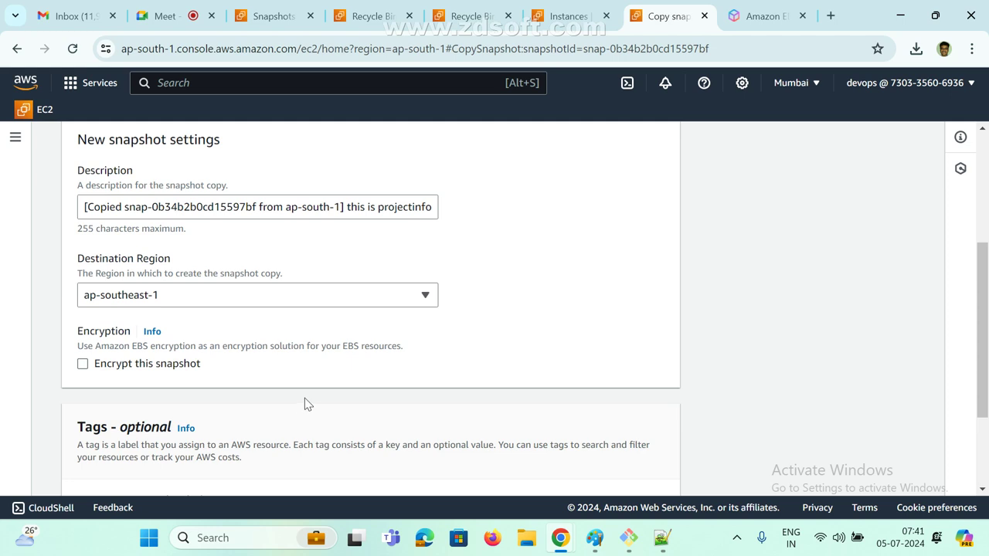
Step: Confirm the snapshot copy and return to the Singapore Recycle Bin tab
{"action": "scroll", "coordinate": [302, 402], "scroll_direction": "down", "scroll_amount": 2}
{"action": "left_click", "coordinate": [630, 469]}
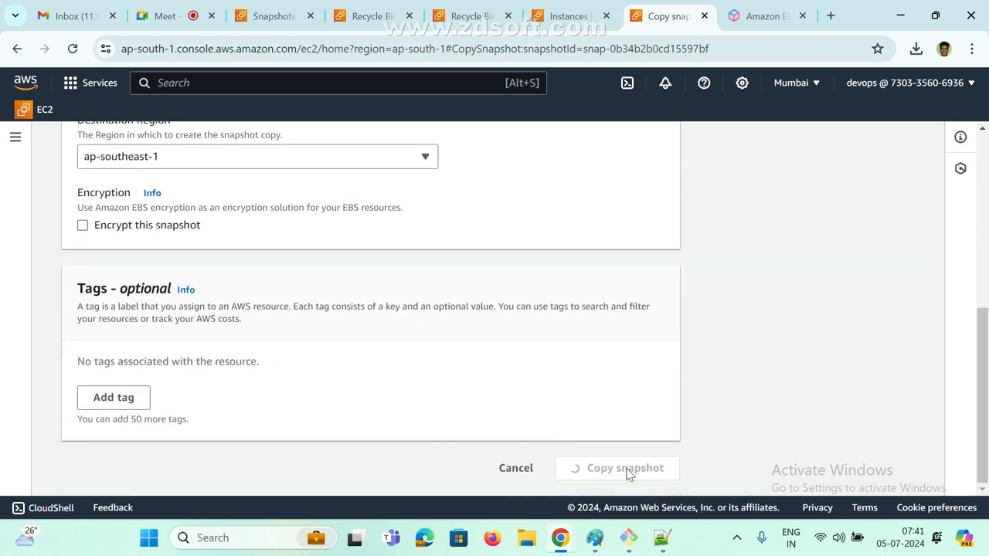
{"action": "left_click", "coordinate": [471, 17]}
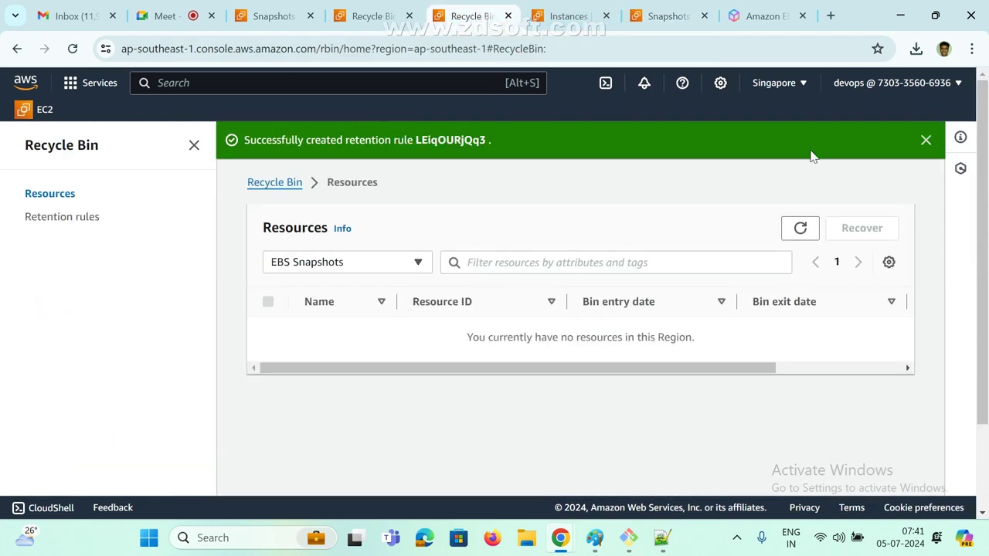
Step: Dismiss the retention rule notice, close the extra Recycle Bin tabs, and return to Singapore Snapshots
{"action": "left_click", "coordinate": [926, 141]}
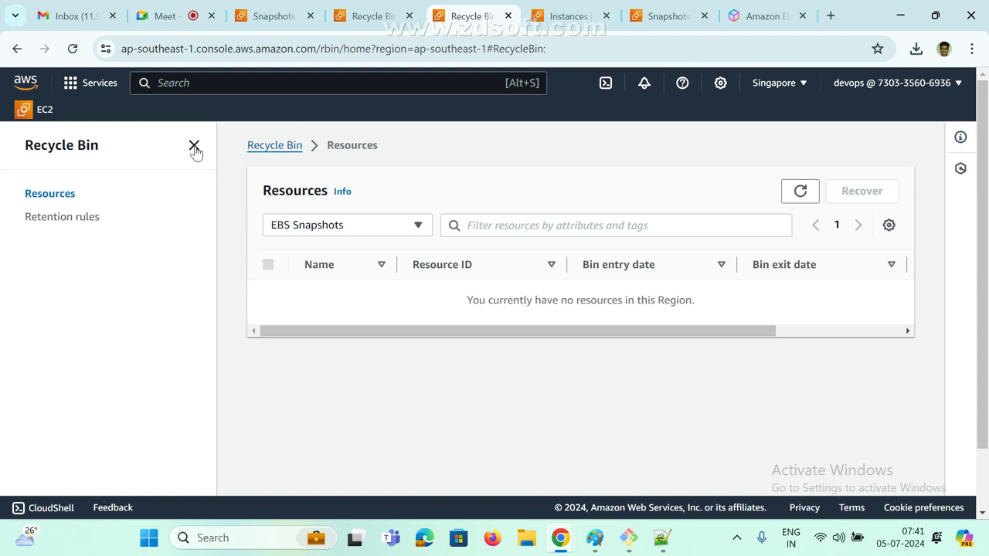
{"action": "left_click", "coordinate": [194, 145]}
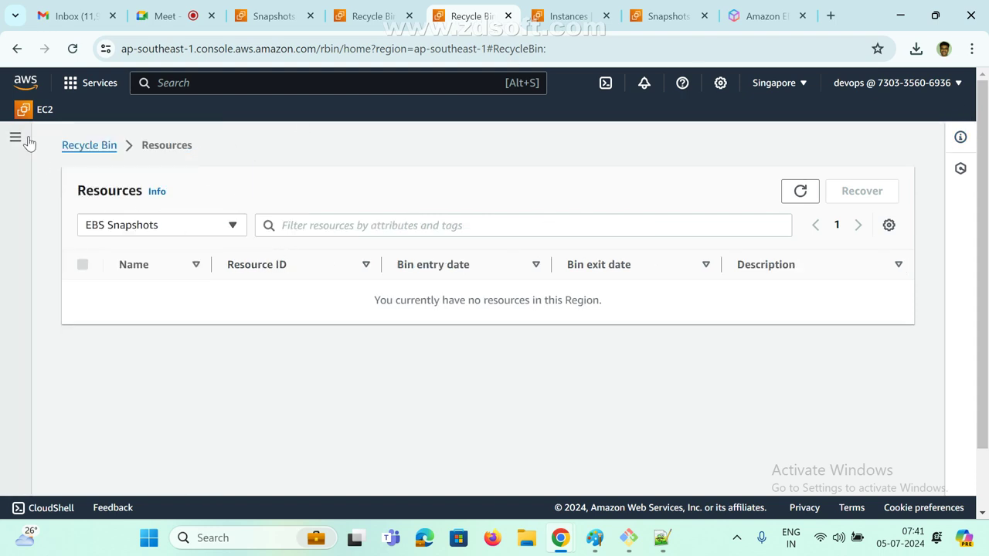
{"action": "left_click", "coordinate": [15, 137]}
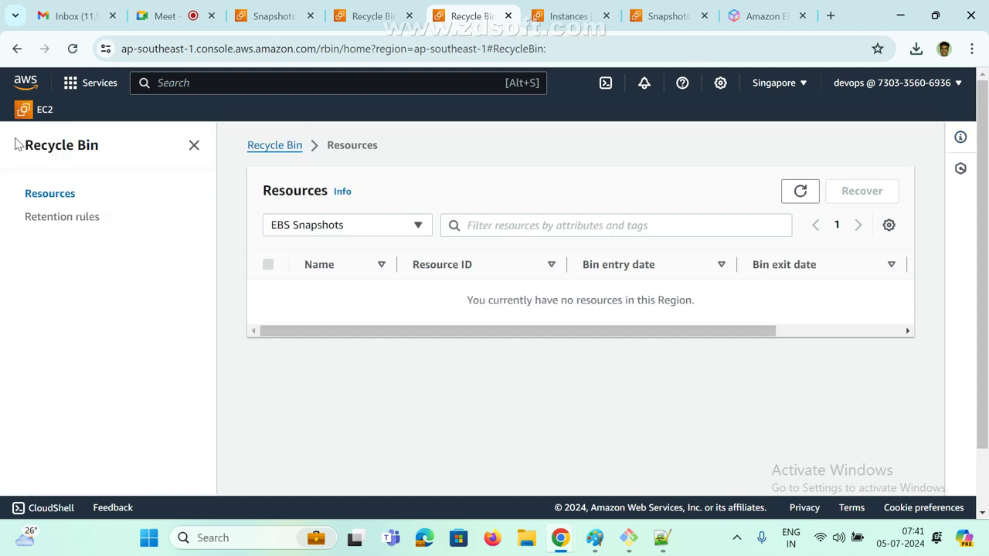
{"action": "left_click", "coordinate": [378, 16]}
{"action": "left_click", "coordinate": [409, 17]}
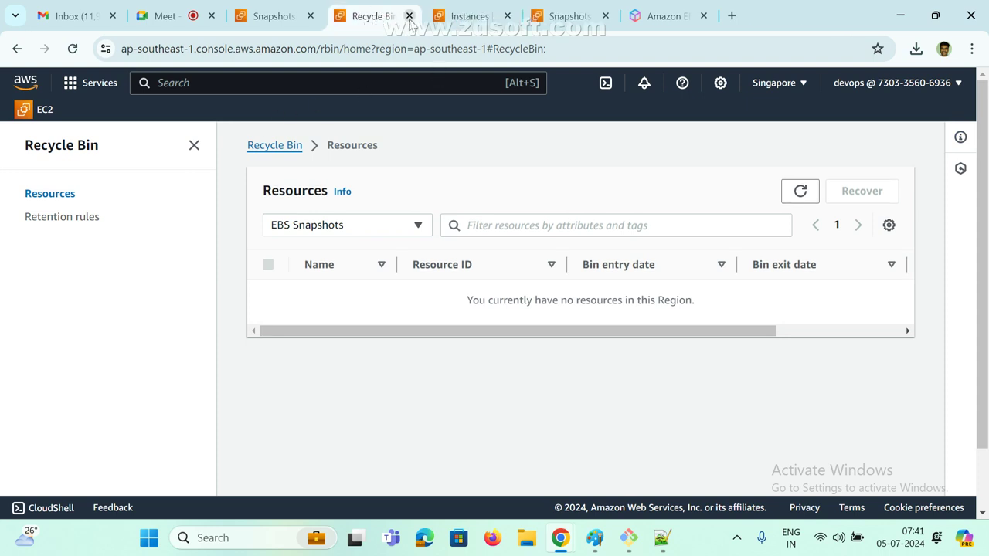
{"action": "left_click", "coordinate": [409, 17]}
{"action": "left_click", "coordinate": [265, 13]}
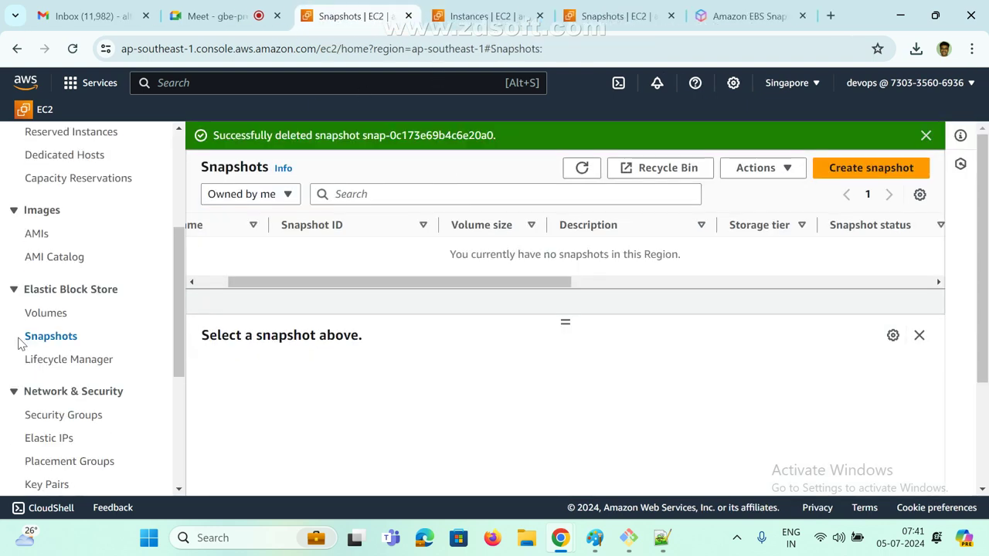
Step: Delete the copied snapshot snap-0a1ce3cf97159509d, typing 'delete' to confirm, then open Recycle Bin
{"action": "left_click", "coordinate": [72, 48]}
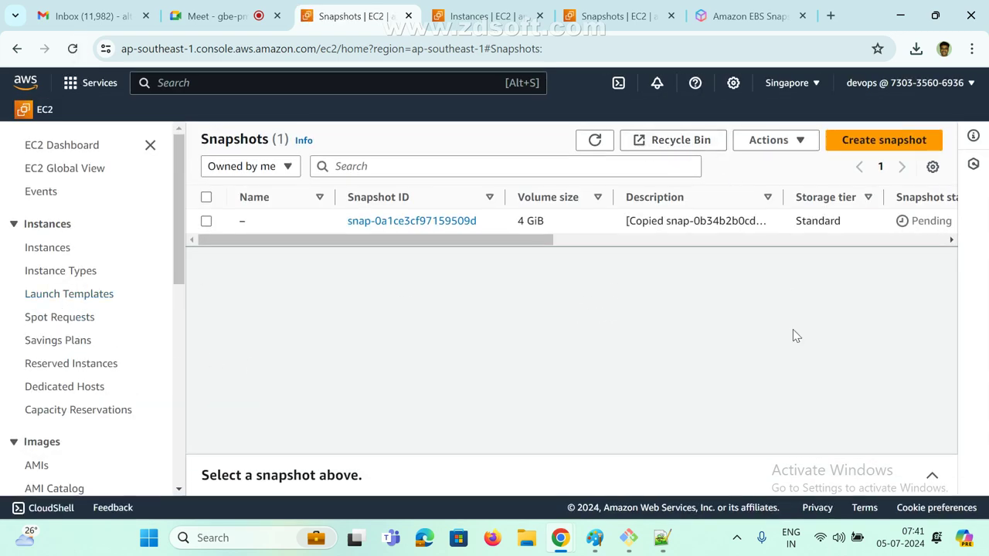
{"action": "left_click", "coordinate": [206, 223]}
{"action": "left_click", "coordinate": [772, 140]}
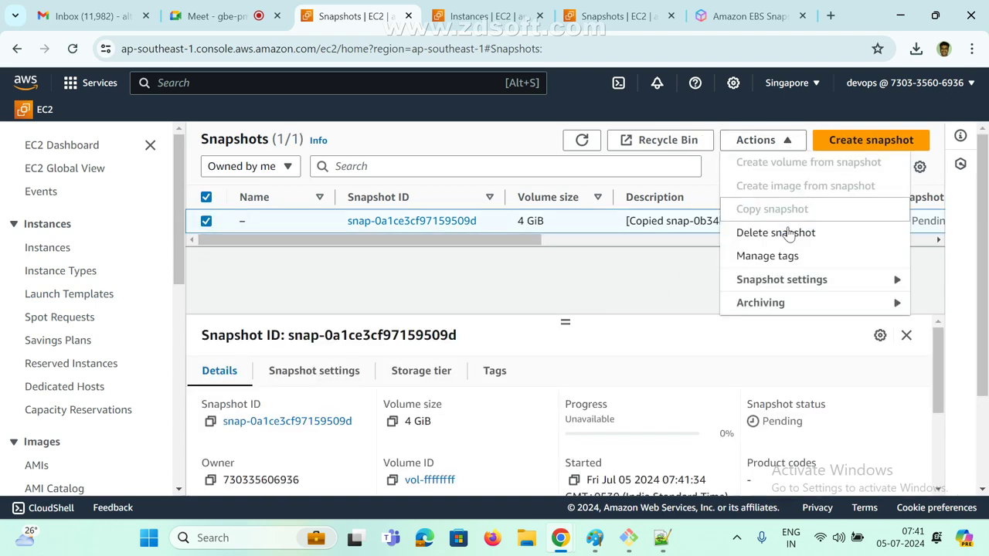
{"action": "left_click", "coordinate": [775, 233]}
{"action": "left_click", "coordinate": [666, 345]}
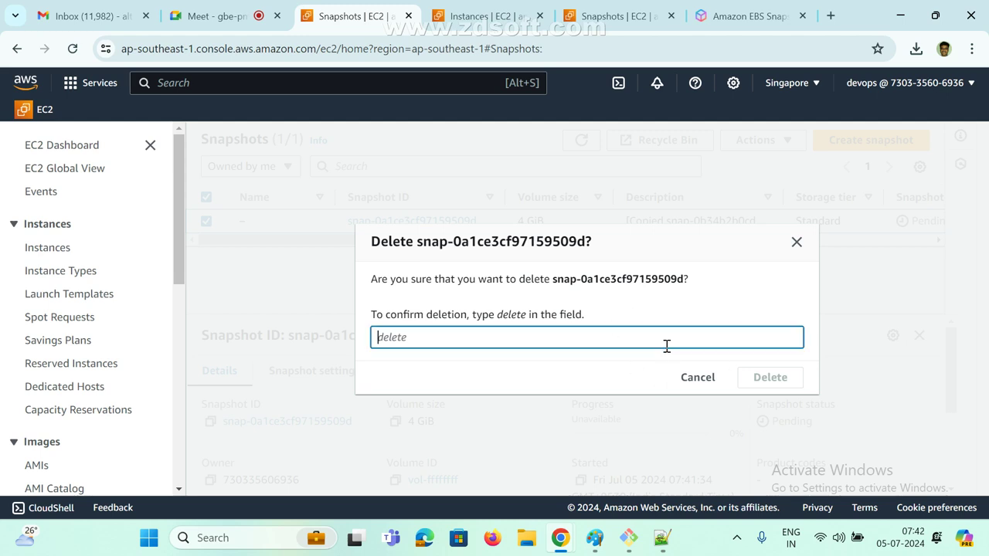
{"action": "type", "text": "delete"}
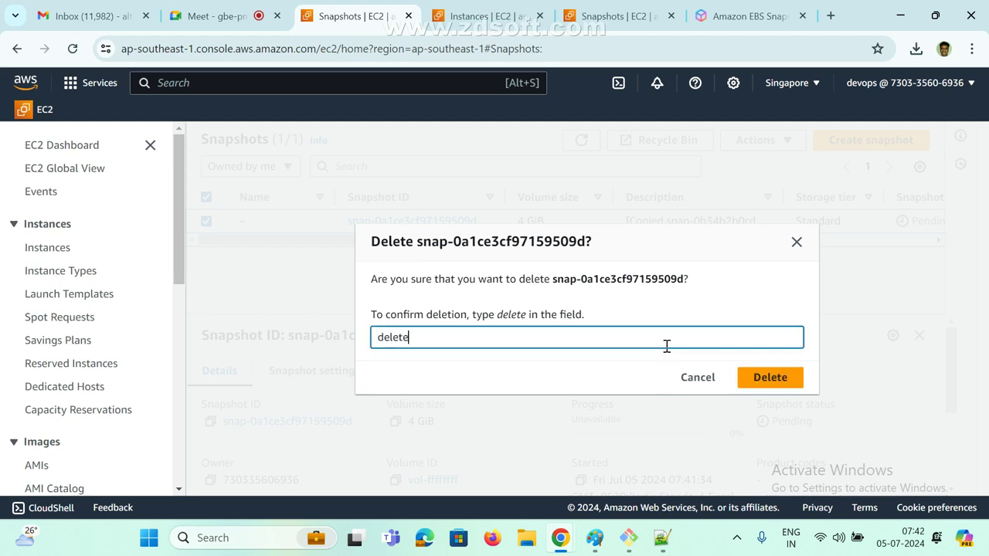
{"action": "left_click", "coordinate": [762, 378]}
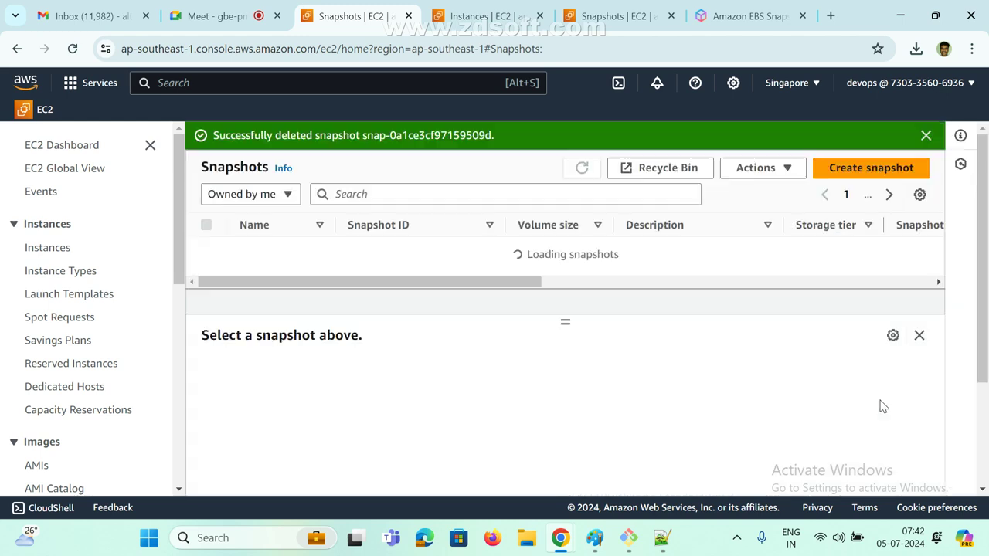
{"action": "left_click", "coordinate": [671, 175]}
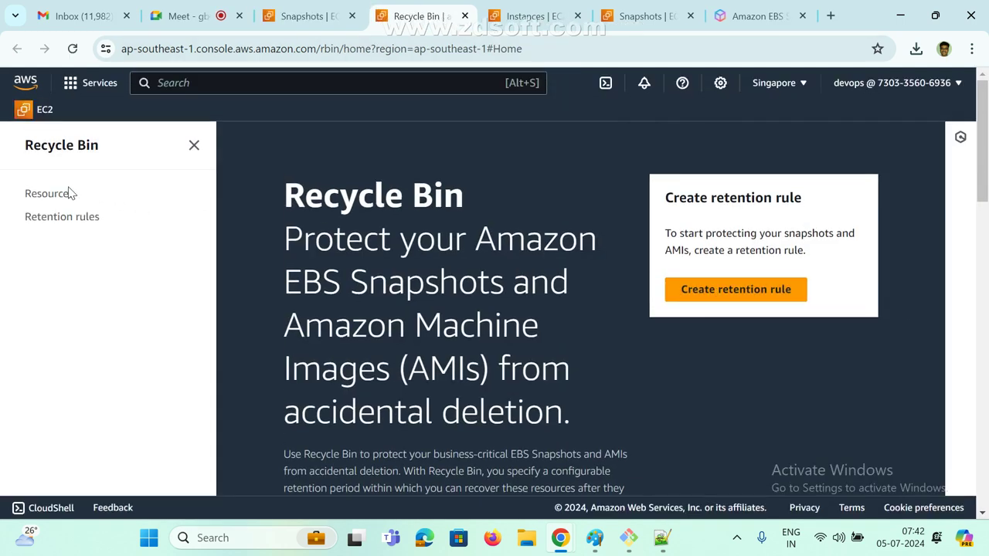
Step: Check the Recycle Bin resources and highlight the empty Snapshots list's no-snapshots message
{"action": "left_click", "coordinate": [65, 197]}
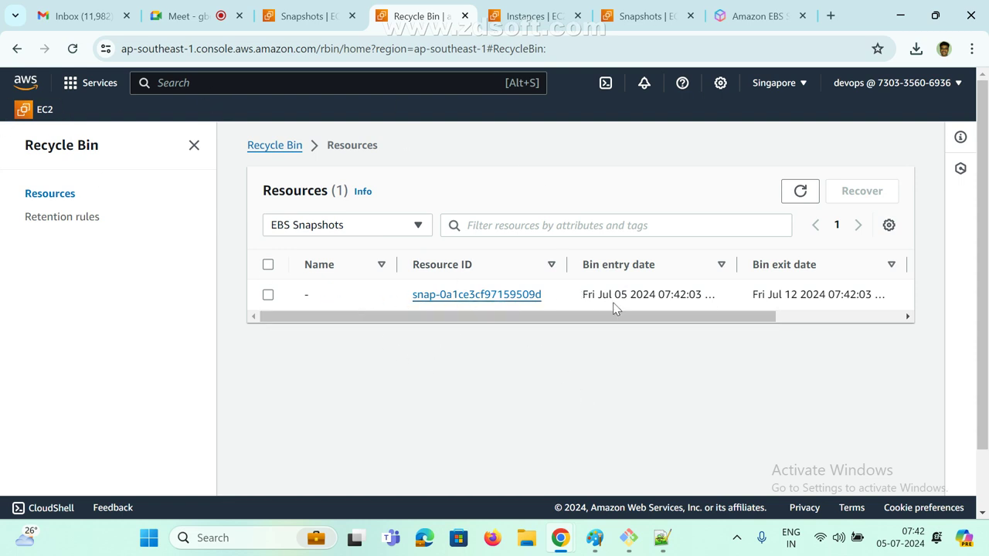
{"action": "left_click", "coordinate": [309, 18]}
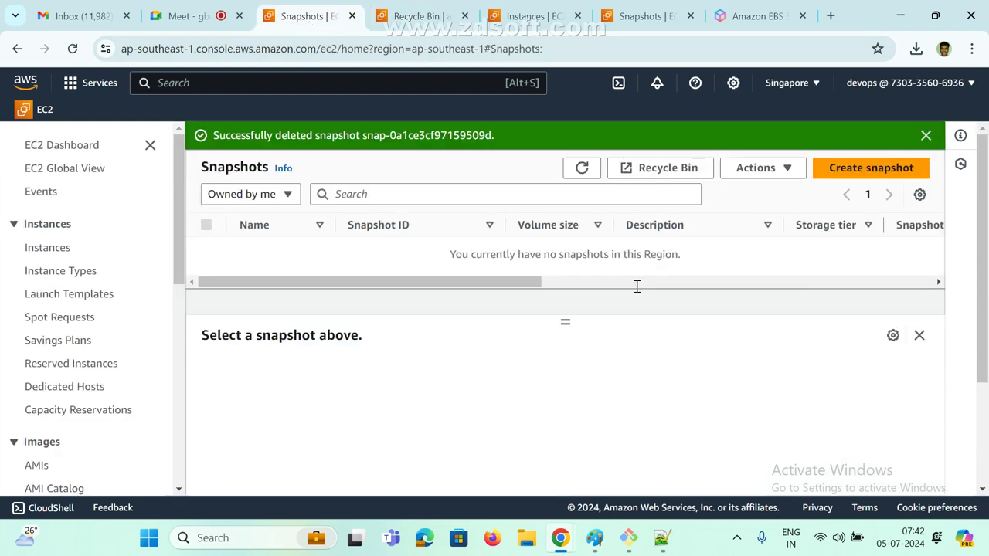
{"action": "scroll", "coordinate": [73, 433], "scroll_direction": "down", "scroll_amount": 2}
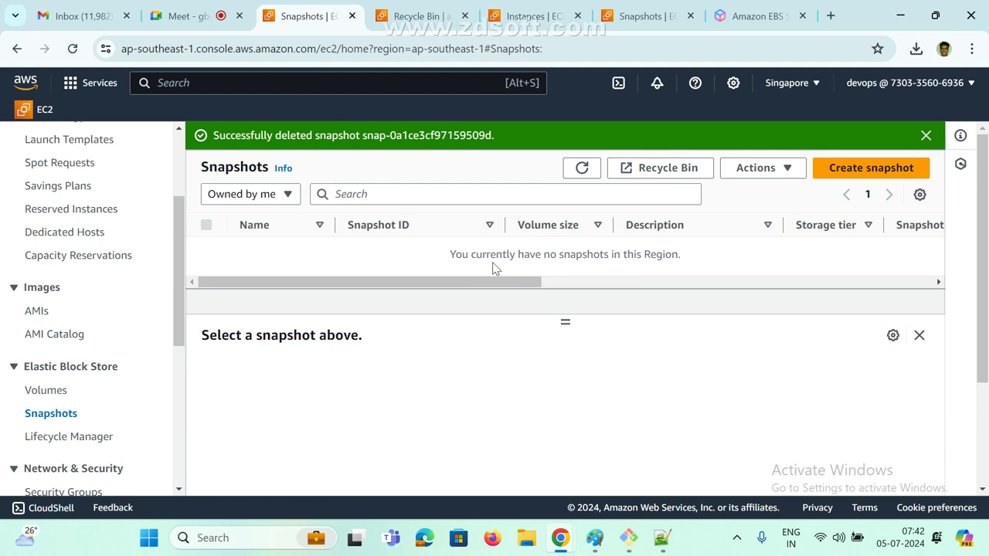
{"action": "left_click_drag", "start_coordinate": [452, 253], "coordinate": [679, 253]}
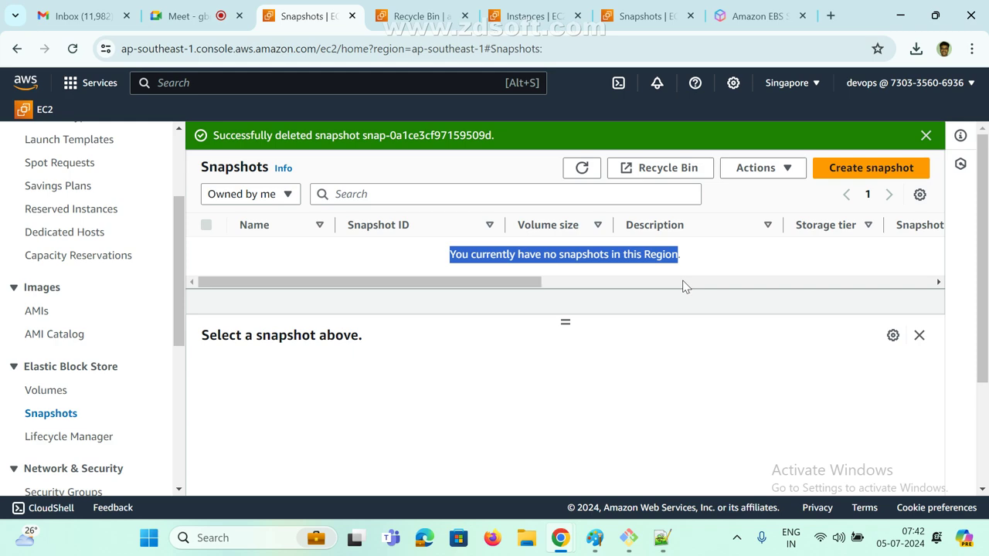
Step: Recover the deleted snapshot from the Recycle Bin and reload the Snapshots list to show it
{"action": "left_click", "coordinate": [657, 167]}
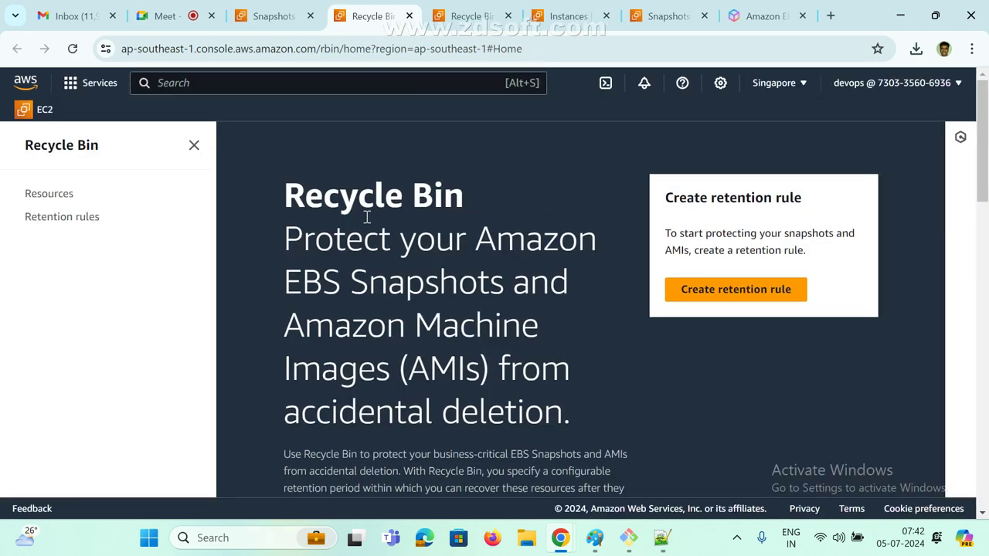
{"action": "left_click", "coordinate": [54, 195]}
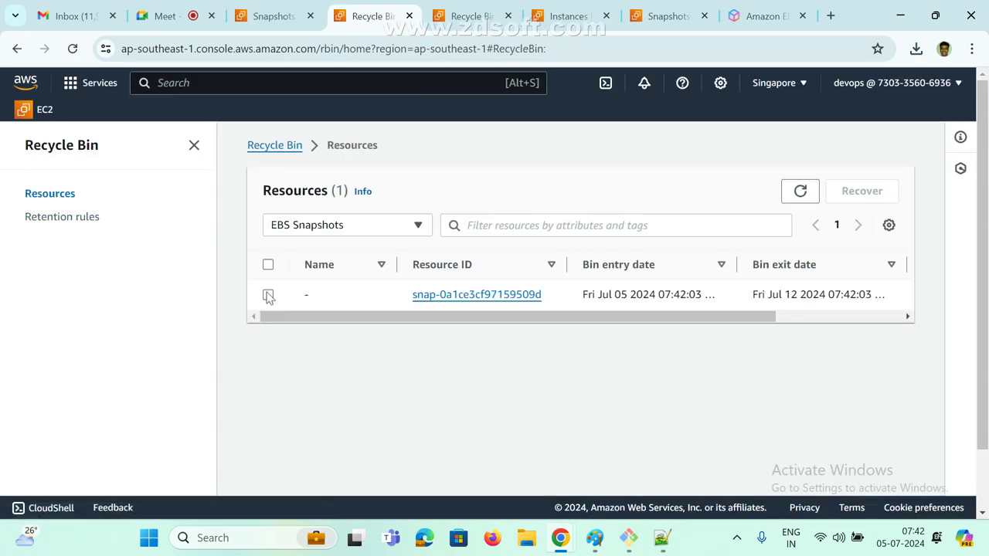
{"action": "left_click", "coordinate": [268, 296]}
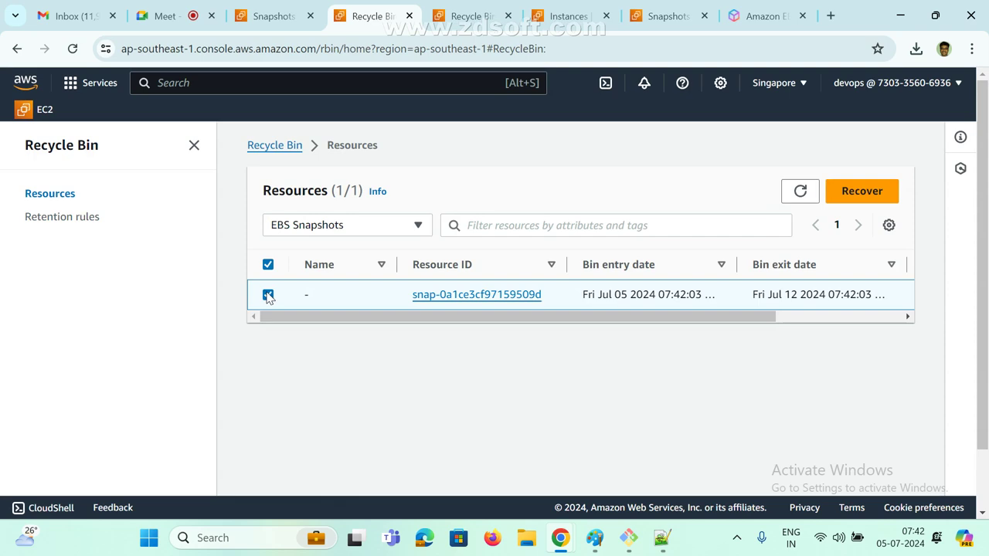
{"action": "left_click", "coordinate": [857, 195]}
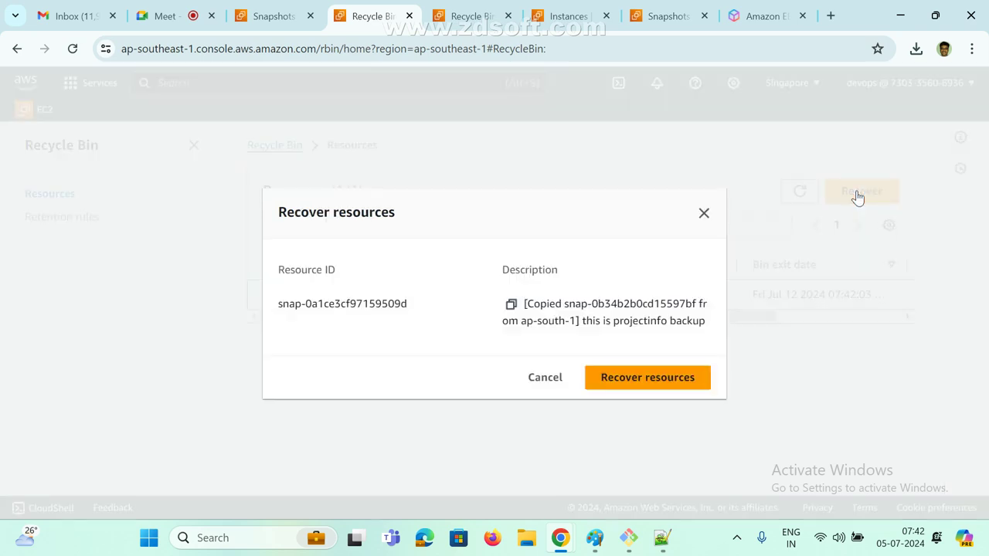
{"action": "left_click", "coordinate": [655, 379]}
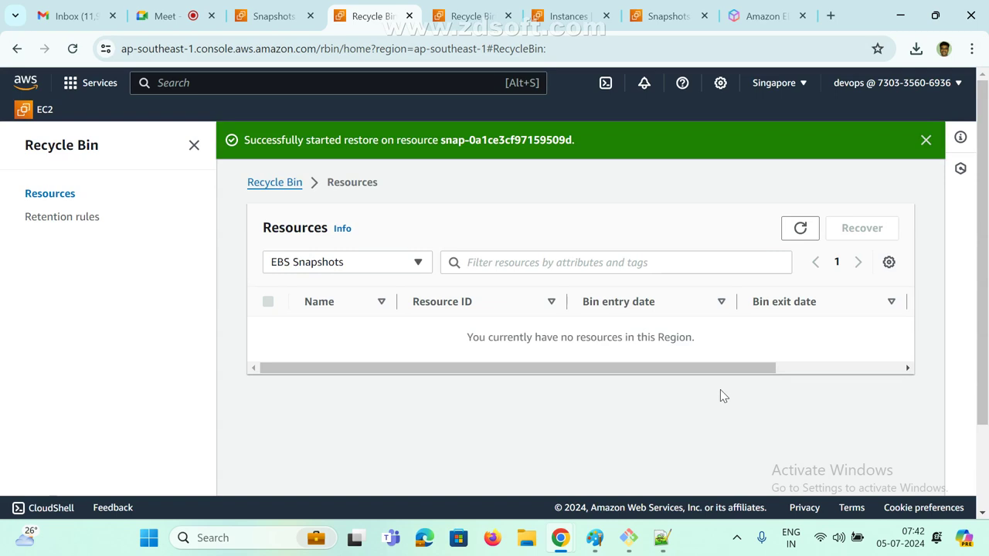
{"action": "left_click", "coordinate": [278, 17]}
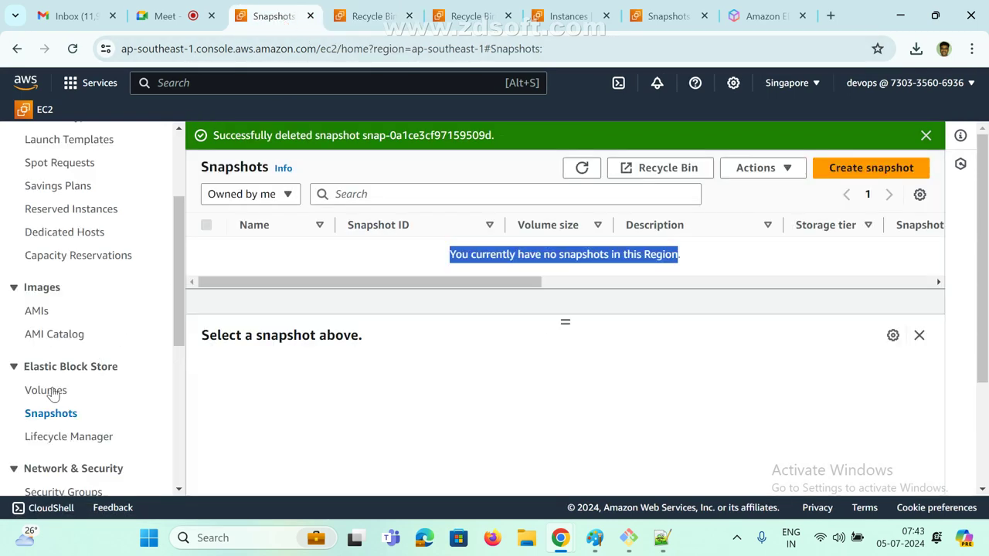
{"action": "left_click", "coordinate": [48, 421]}
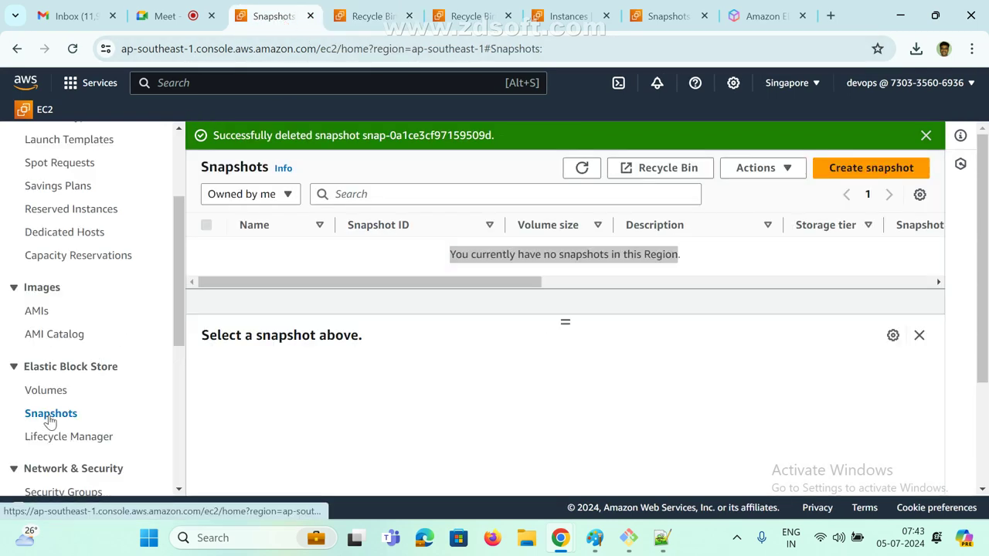
{"action": "left_click", "coordinate": [72, 50]}
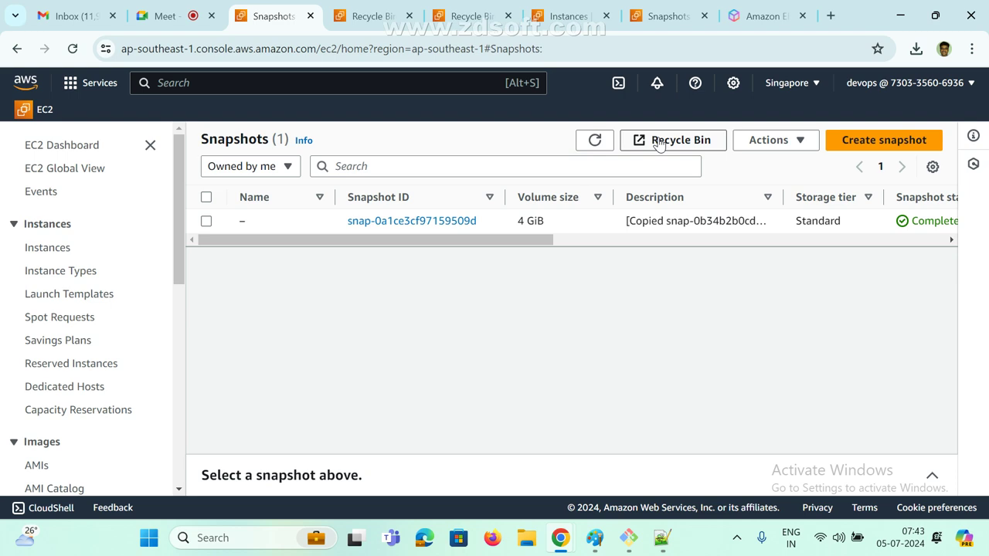
Step: Begin a new Recycle Bin retention rule and look over the resource type choices
{"action": "left_click", "coordinate": [659, 142]}
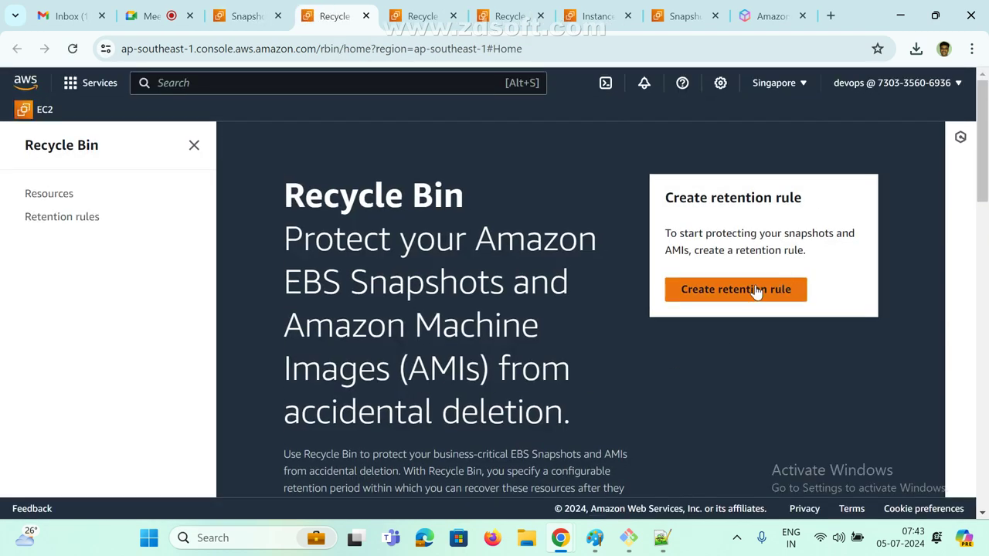
{"action": "left_click", "coordinate": [756, 291]}
{"action": "scroll", "coordinate": [713, 353], "scroll_direction": "down", "scroll_amount": 4}
{"action": "left_click", "coordinate": [390, 306]}
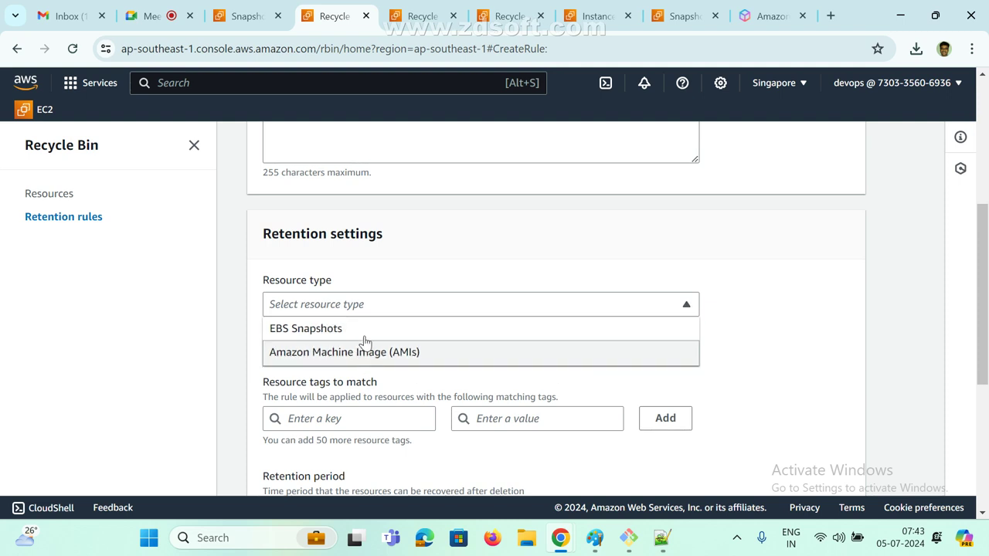
{"action": "left_click", "coordinate": [911, 270]}
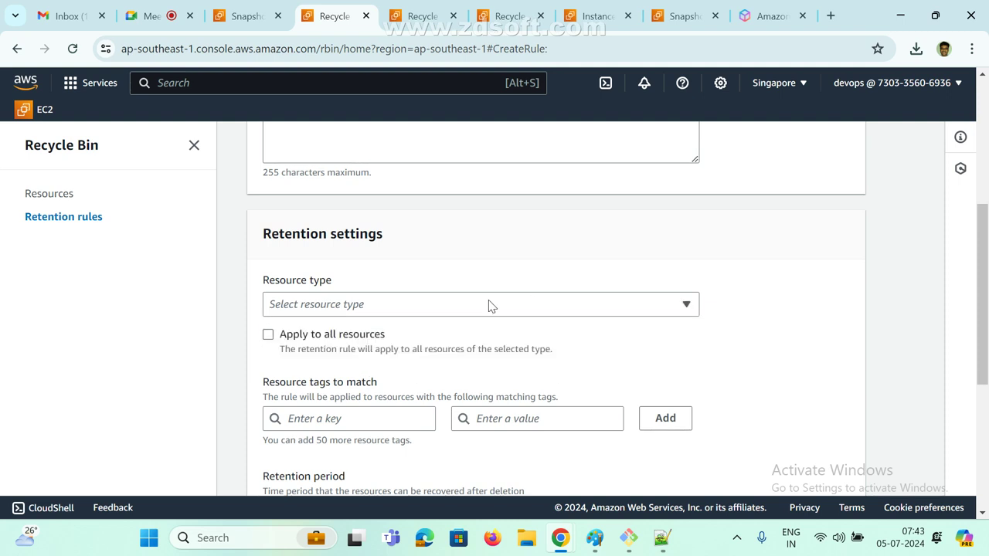
{"action": "left_click", "coordinate": [379, 304]}
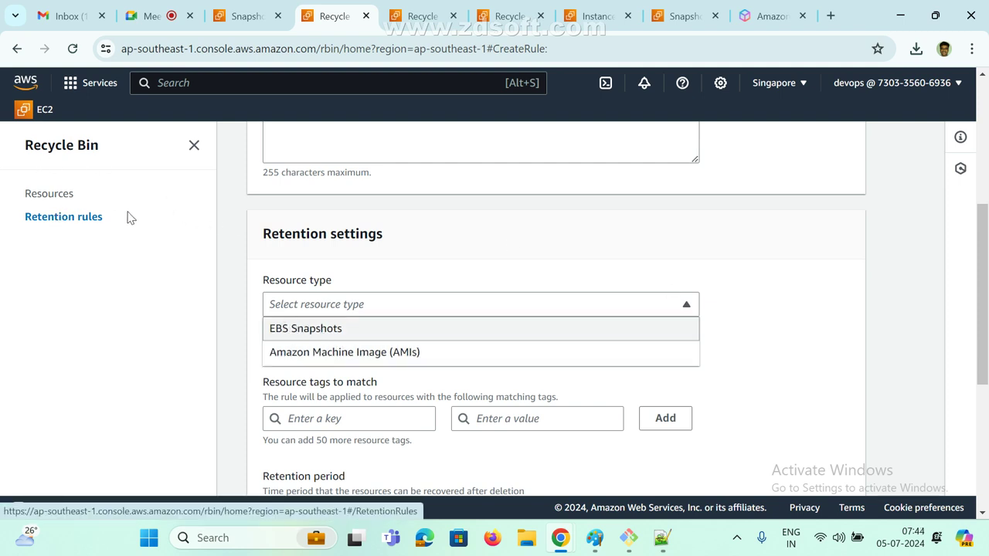
Step: View the devrule retention rule (EBS Snapshots, 7 days), close the tab, and switch to Paint
{"action": "left_click", "coordinate": [58, 219]}
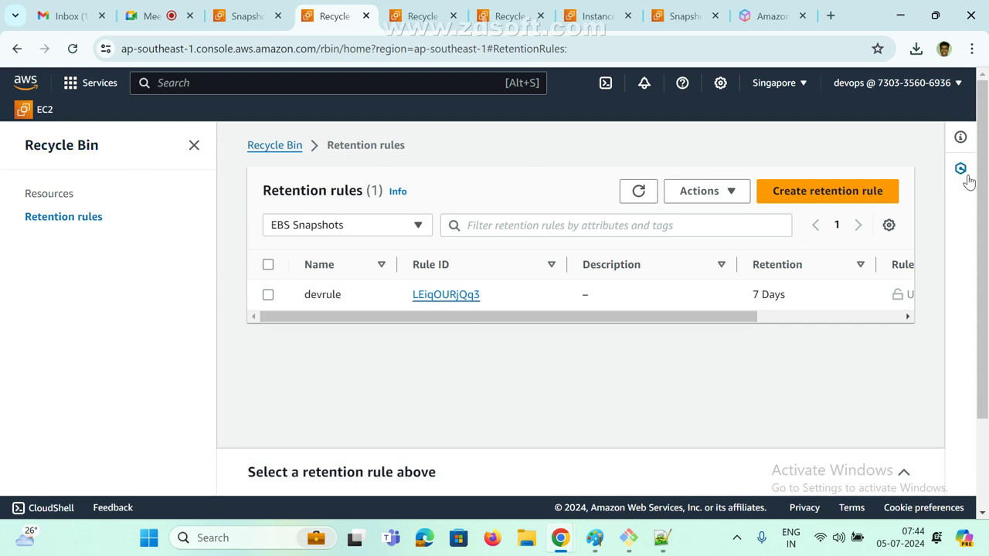
{"action": "left_click", "coordinate": [366, 15]}
{"action": "left_click", "coordinate": [594, 538]}
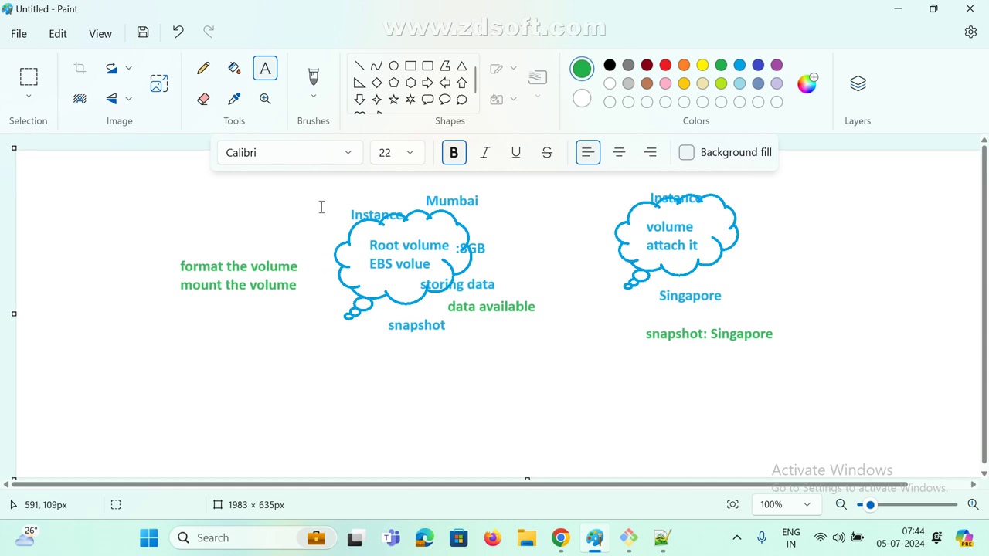
Step: Discard an empty text box around the left cloud and minimize Paint
{"action": "left_click_drag", "start_coordinate": [320, 206], "coordinate": [558, 346]}
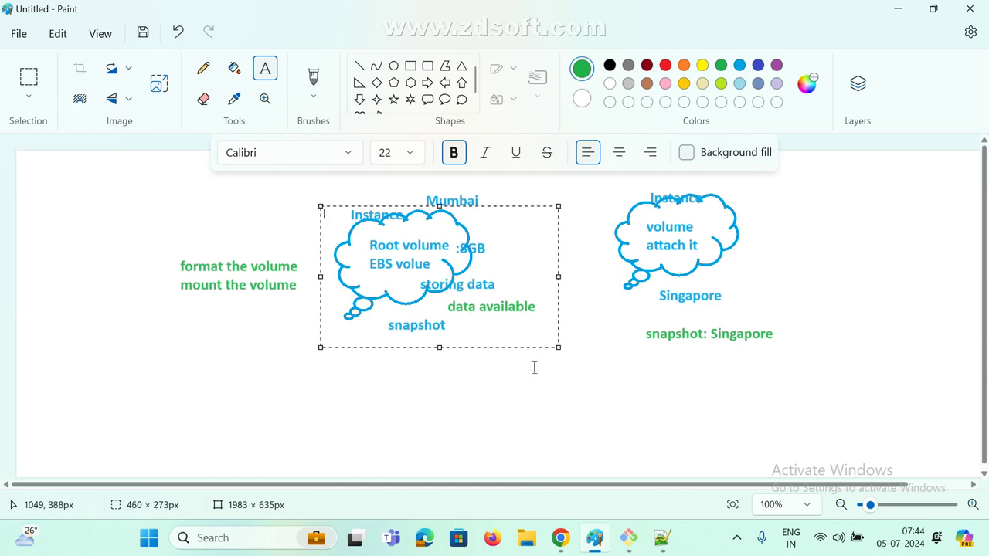
{"action": "left_click", "coordinate": [473, 374]}
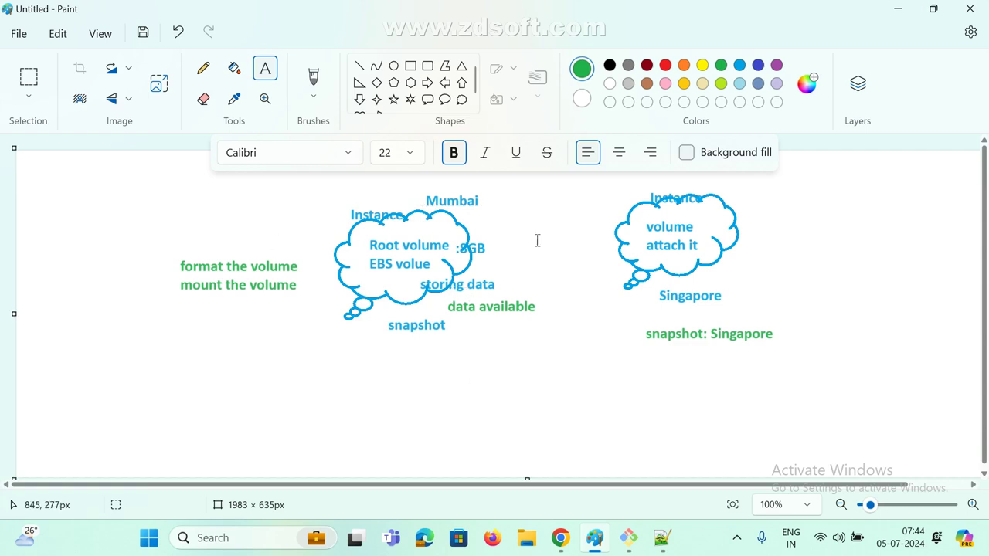
{"action": "left_click", "coordinate": [900, 16]}
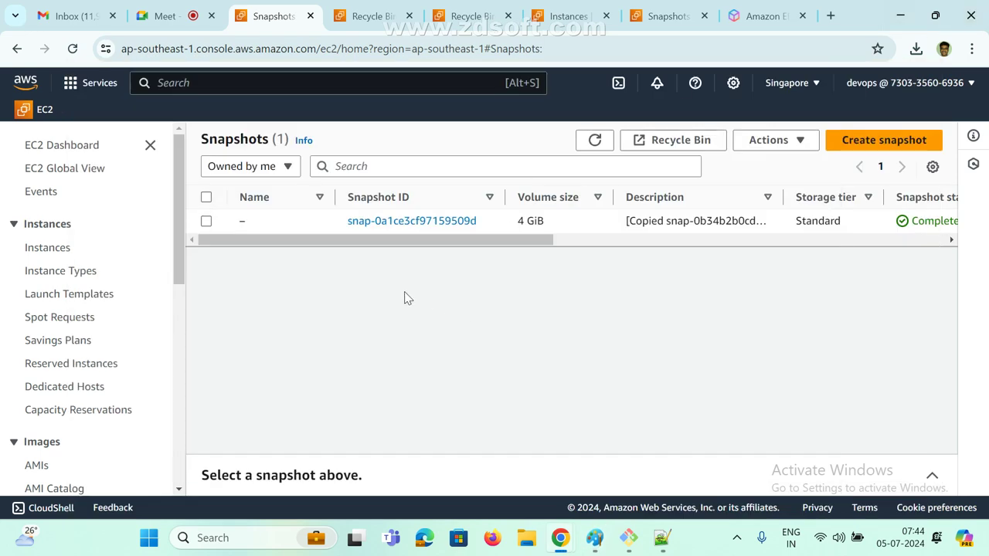
Step: Delete the recovered snapshot snap-0a1ce3cf97159509d, entering 'delete' as confirmation
{"action": "left_click", "coordinate": [207, 222]}
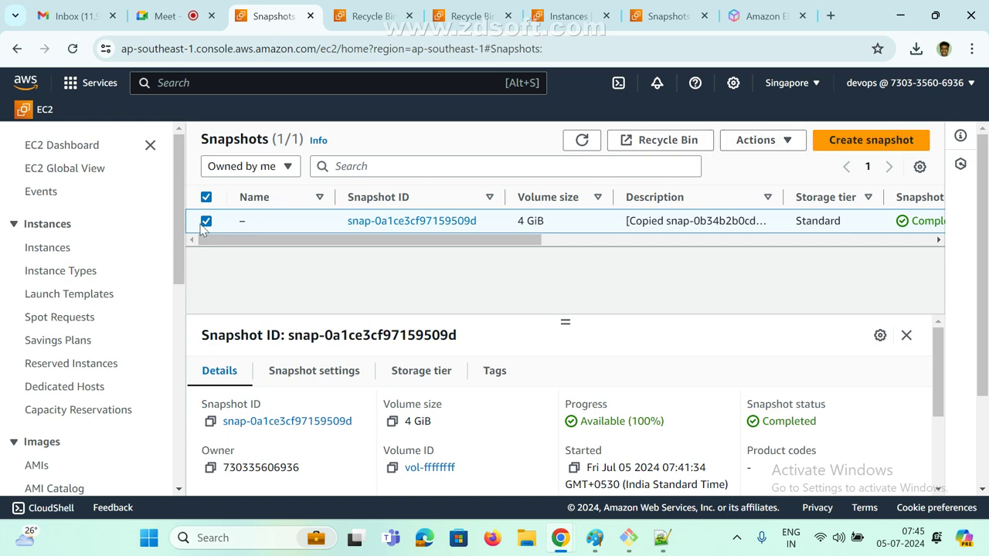
{"action": "left_click", "coordinate": [780, 140]}
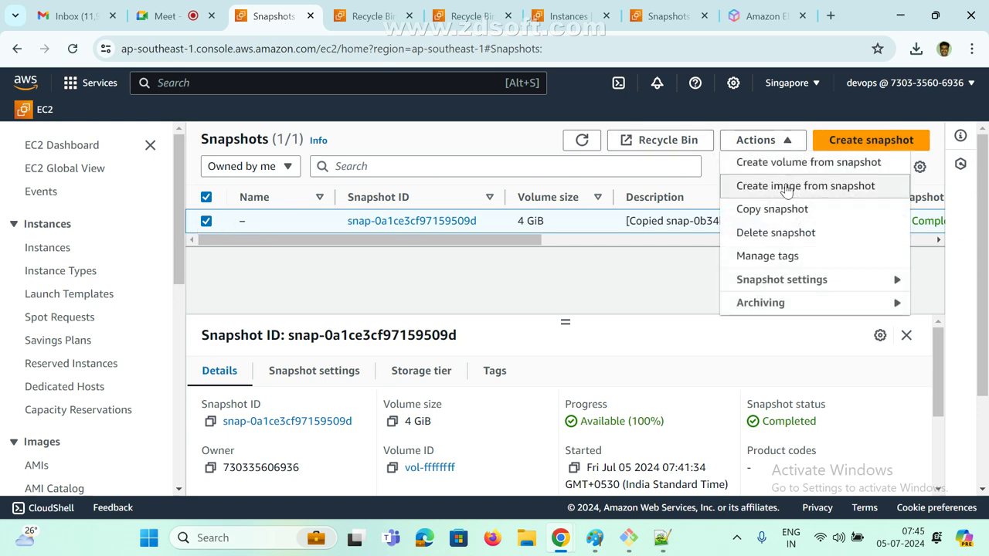
{"action": "left_click", "coordinate": [784, 231]}
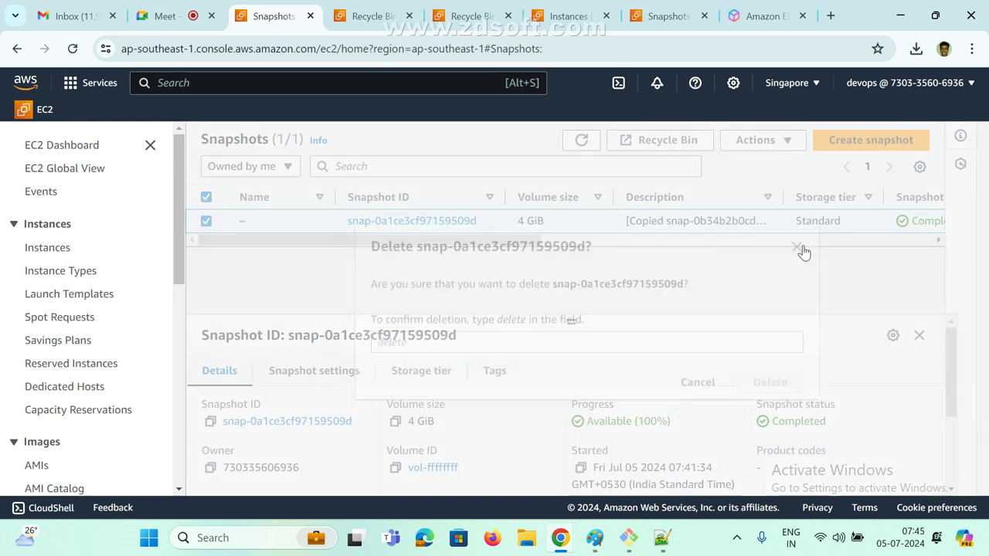
{"action": "left_click", "coordinate": [548, 341]}
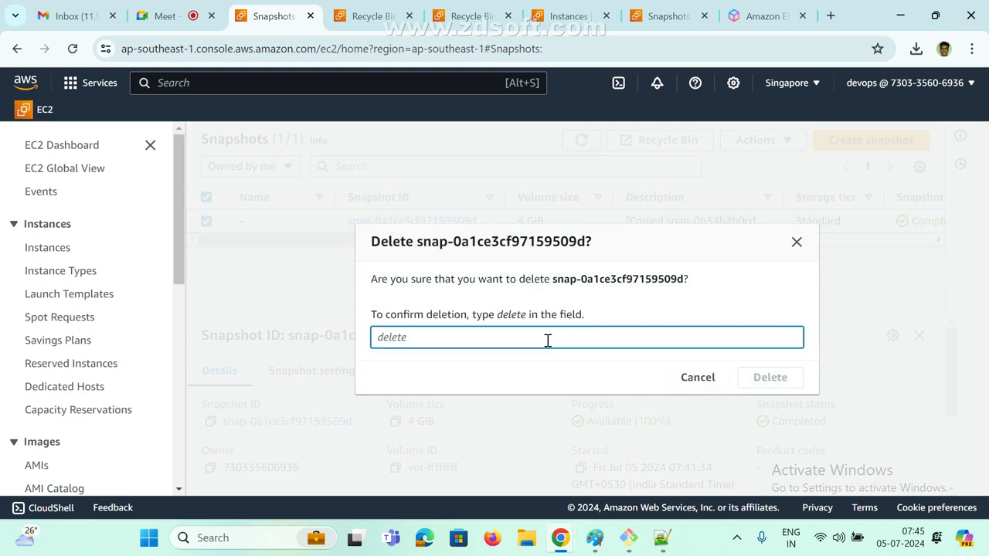
{"action": "type", "text": "delete"}
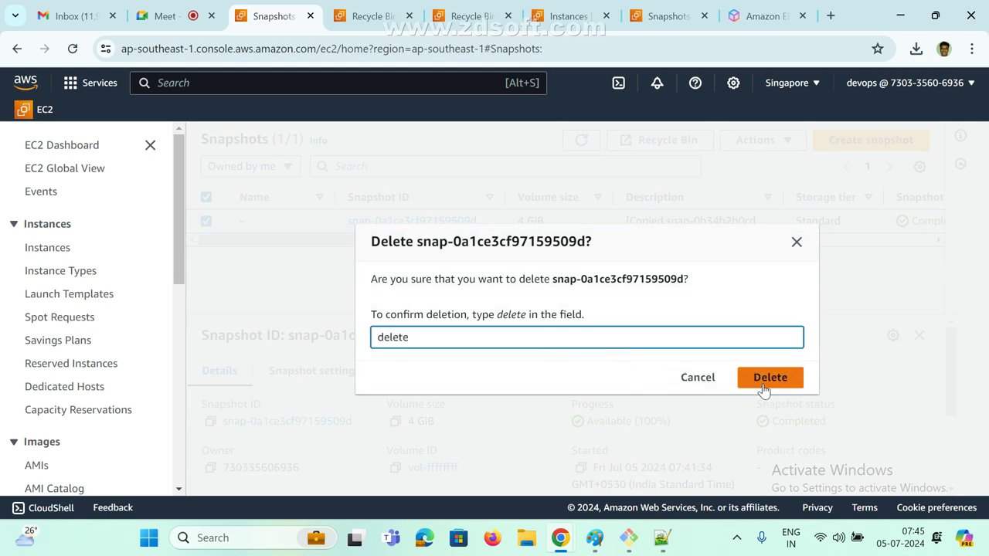
{"action": "left_click", "coordinate": [769, 377]}
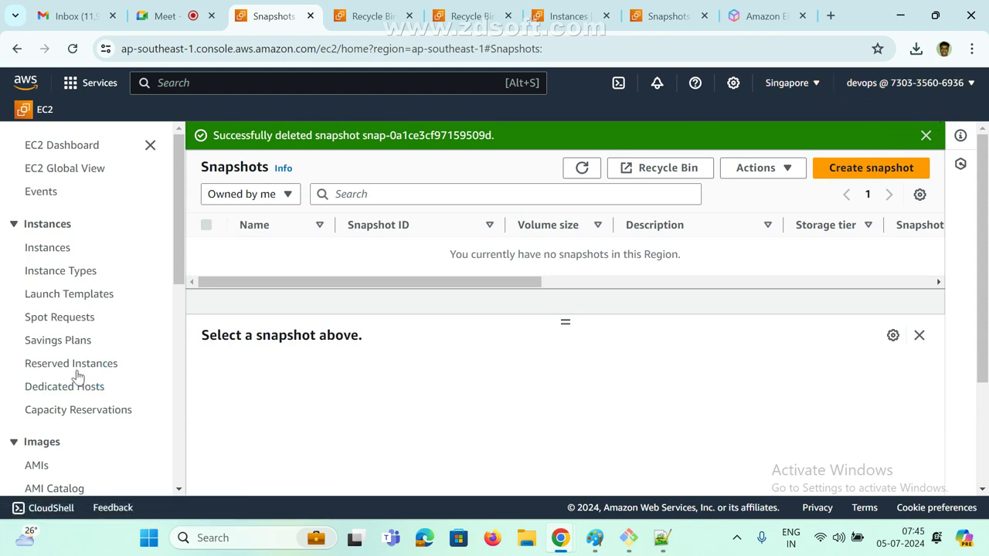
Step: Recover snap-0a1ce3cf97159509d from the Recycle Bin's Resources list
{"action": "left_click", "coordinate": [683, 167]}
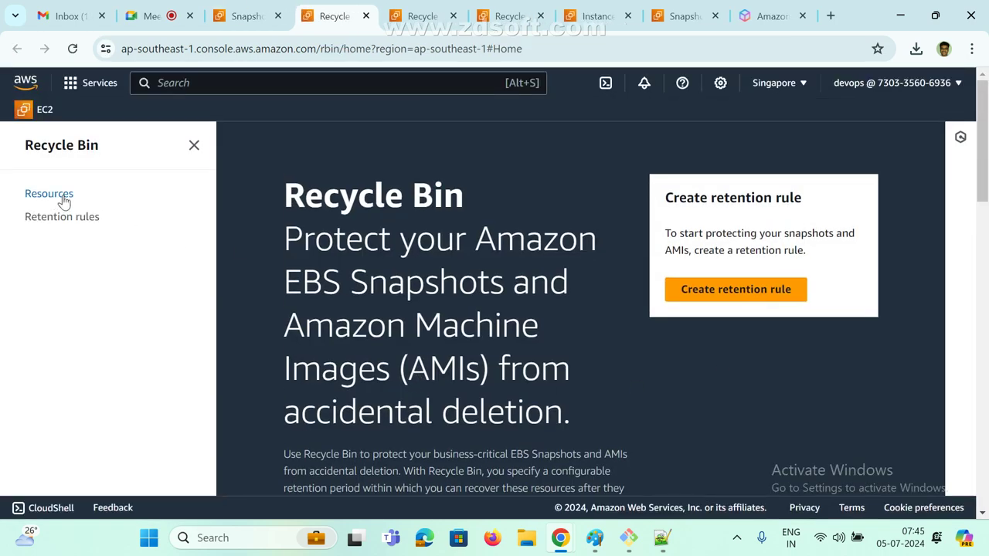
{"action": "left_click", "coordinate": [55, 193]}
{"action": "left_click", "coordinate": [268, 295]}
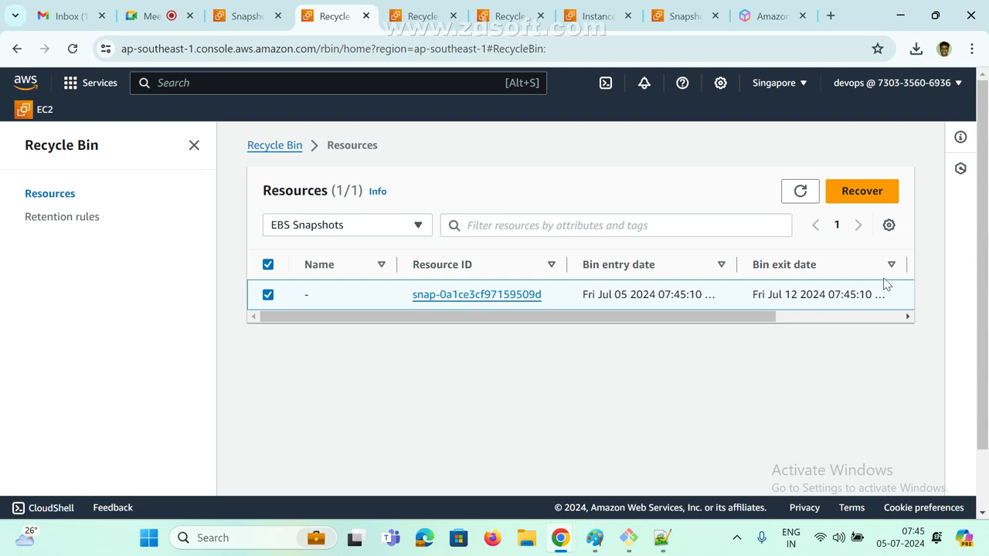
{"action": "left_click", "coordinate": [854, 193]}
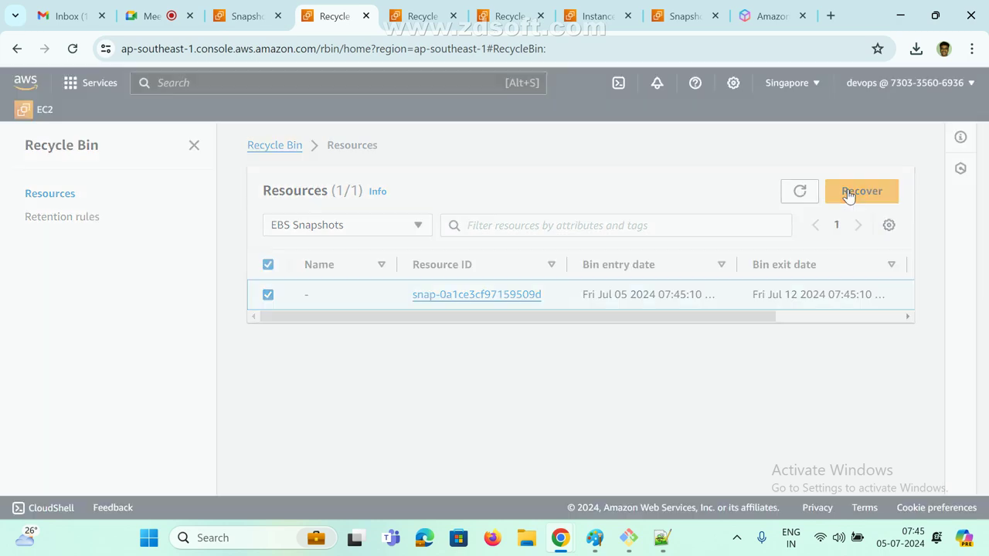
{"action": "left_click", "coordinate": [685, 375]}
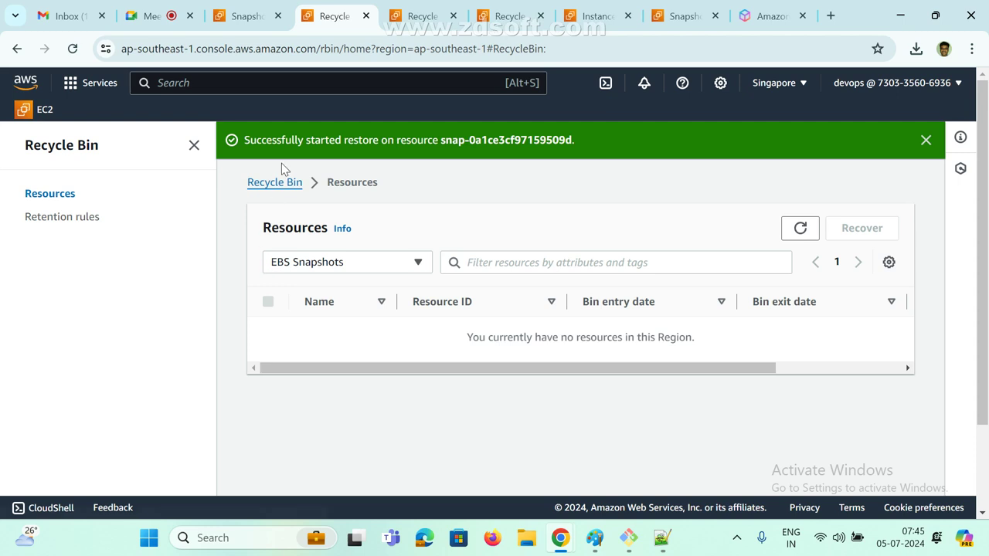
Step: Close the extra Recycle Bin tabs and reload the Singapore EBS Snapshots list
{"action": "left_click", "coordinate": [421, 19]}
{"action": "left_click", "coordinate": [452, 16]}
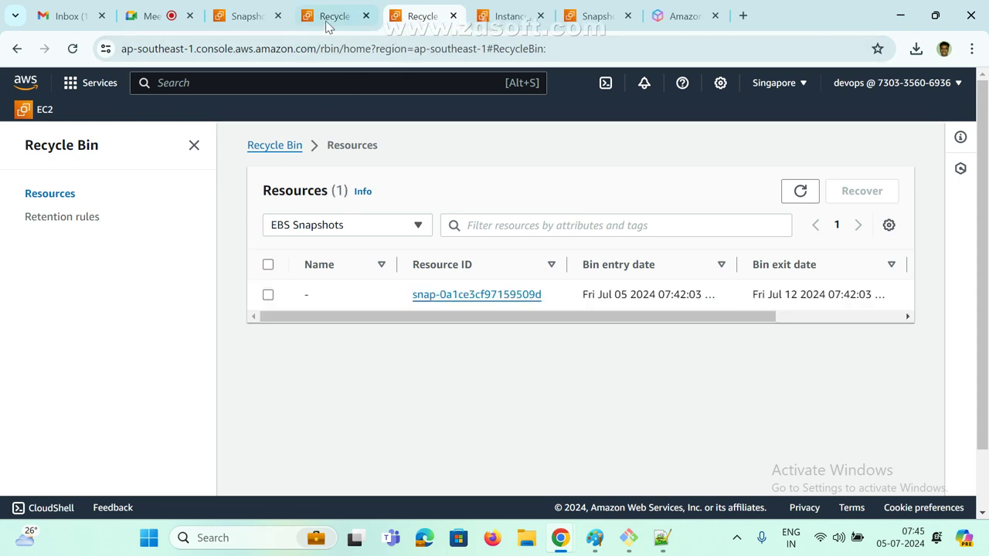
{"action": "left_click", "coordinate": [246, 16]}
{"action": "left_click", "coordinate": [367, 16]}
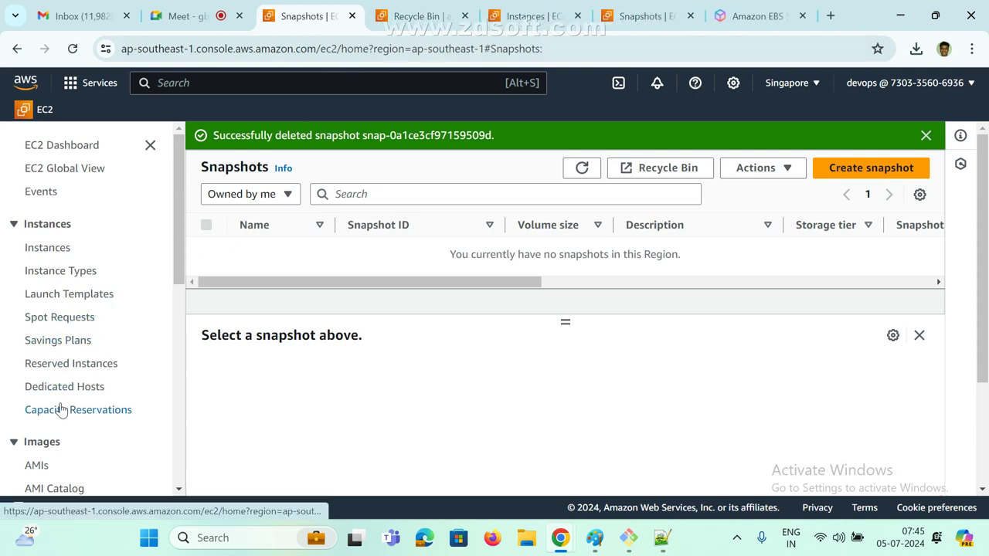
{"action": "scroll", "coordinate": [77, 452], "scroll_direction": "down", "scroll_amount": 1}
{"action": "scroll", "coordinate": [86, 469], "scroll_direction": "down", "scroll_amount": 1}
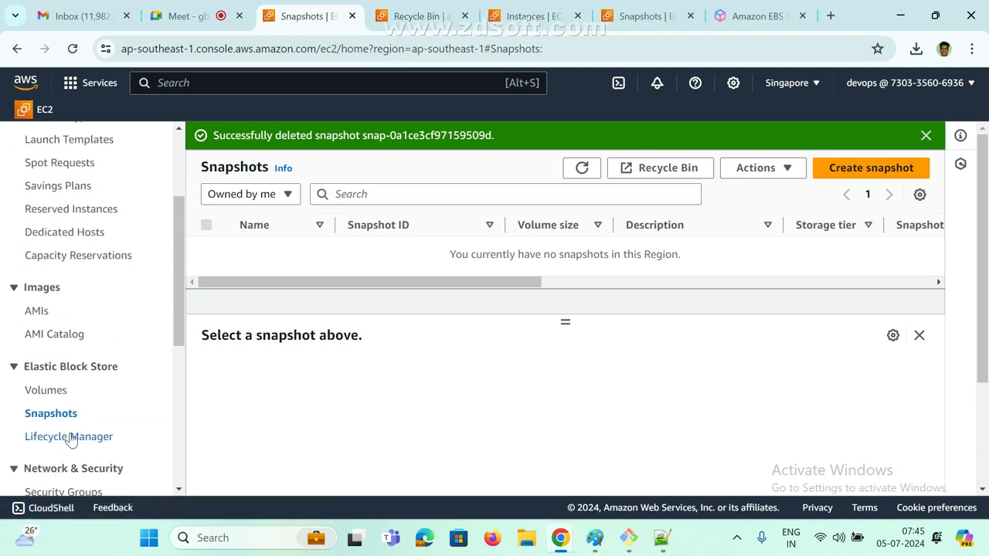
{"action": "left_click", "coordinate": [70, 415]}
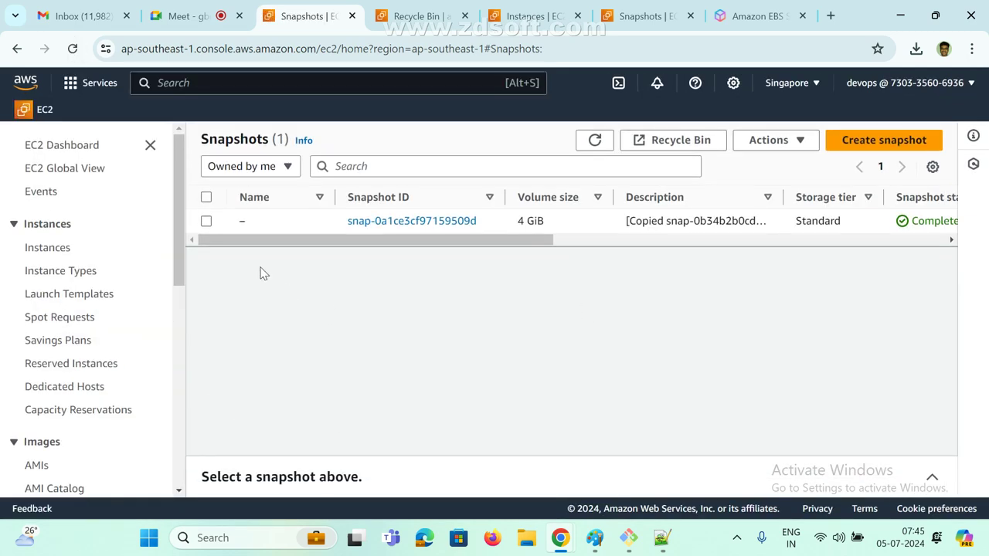
Step: Delete the Recycle Bin retention rule devrule, confirming with 'delete'
{"action": "left_click", "coordinate": [205, 220]}
{"action": "left_click", "coordinate": [778, 144]}
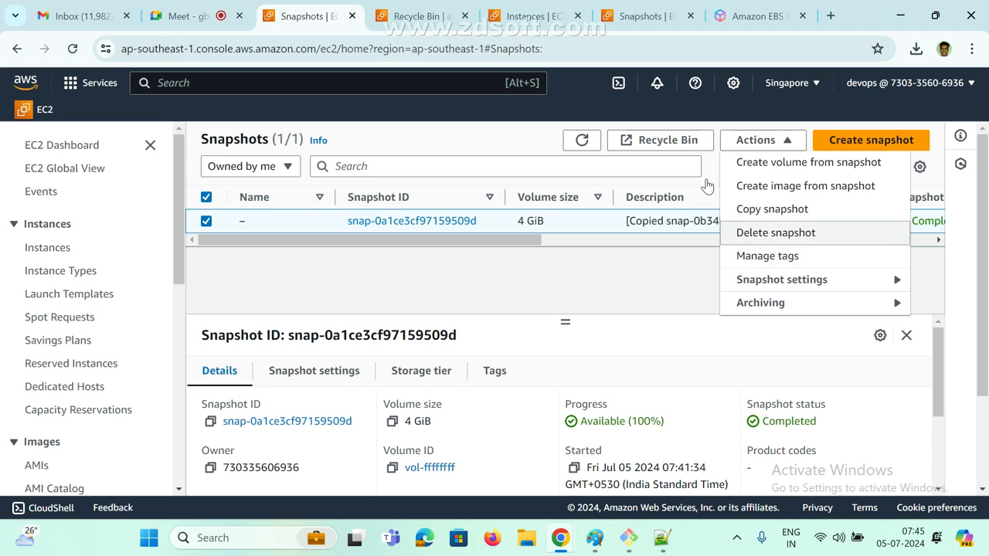
{"action": "left_click", "coordinate": [660, 140]}
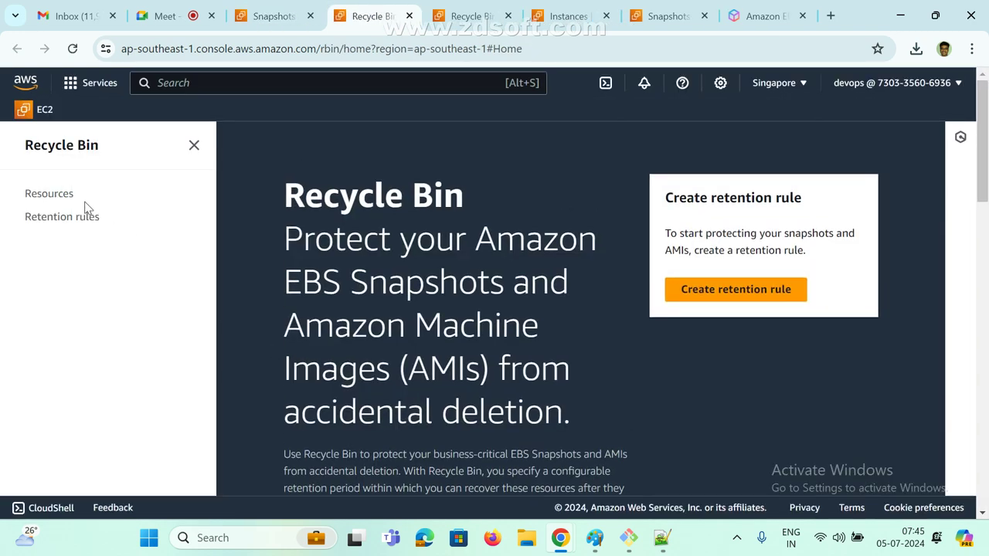
{"action": "left_click", "coordinate": [64, 220]}
{"action": "left_click", "coordinate": [267, 295]}
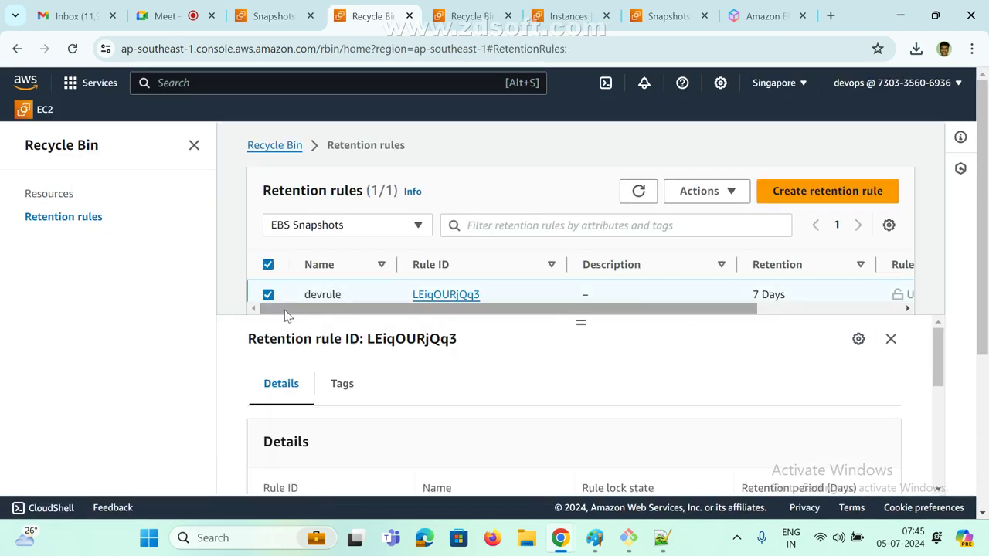
{"action": "left_click", "coordinate": [730, 193]}
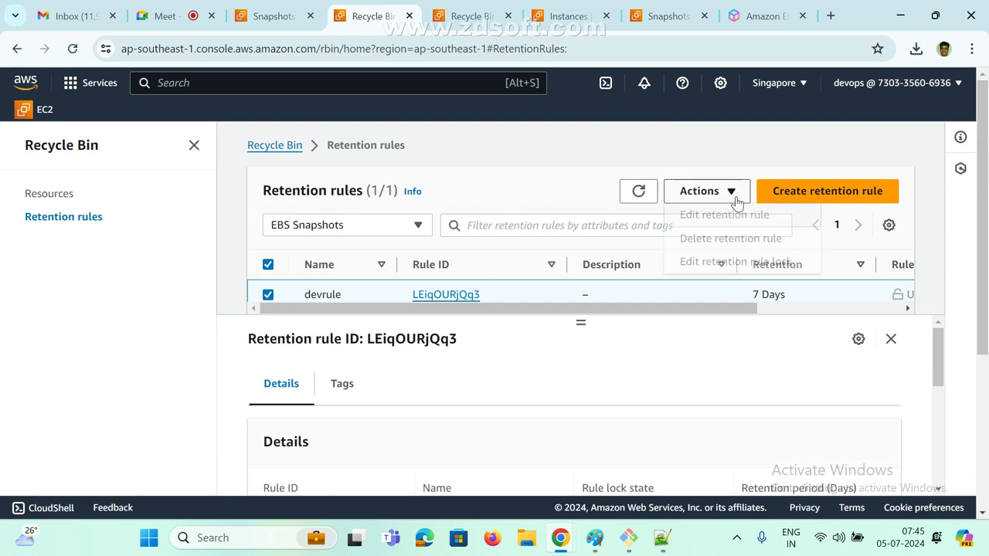
{"action": "left_click", "coordinate": [722, 244]}
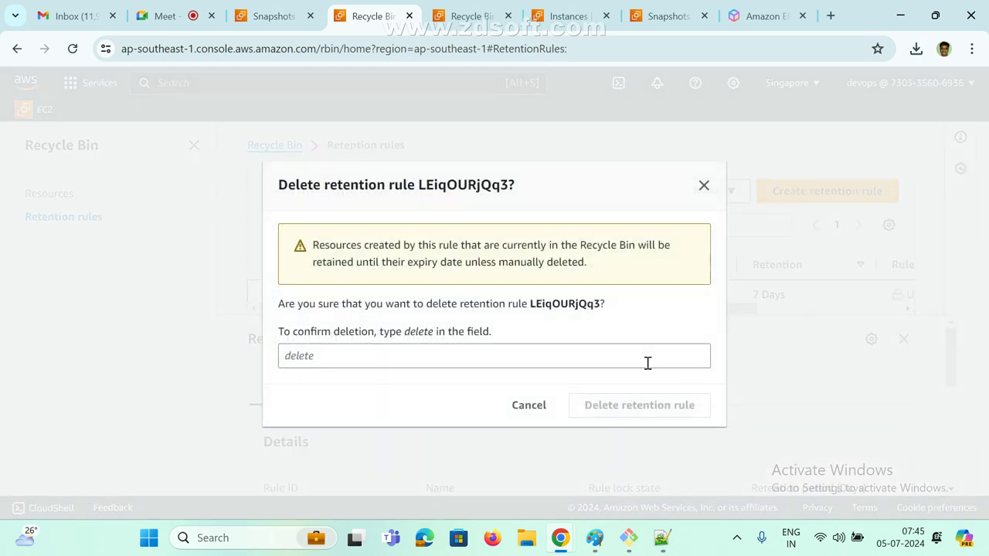
{"action": "left_click", "coordinate": [449, 357]}
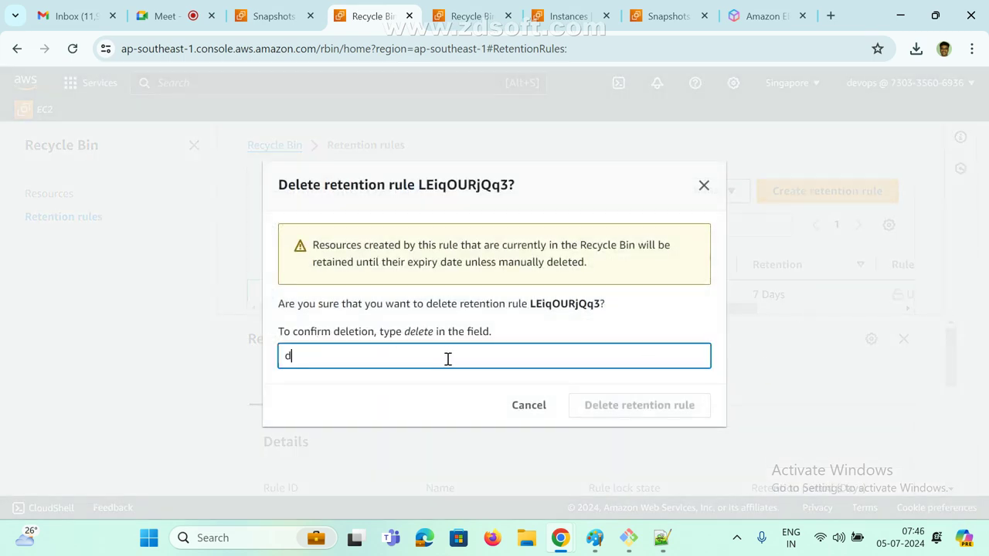
{"action": "type", "text": "delete"}
{"action": "left_click", "coordinate": [660, 405]}
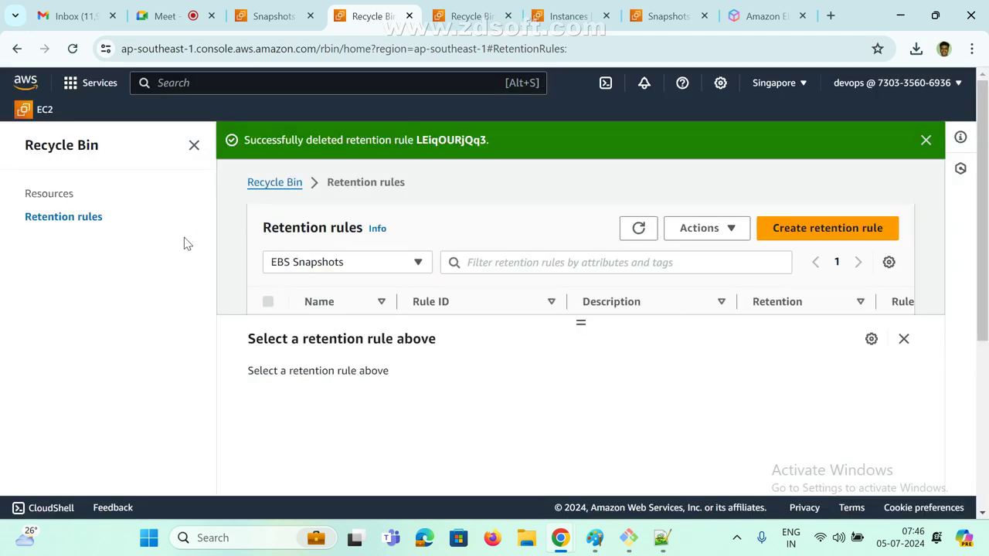
Step: Permanently delete snapshot snap-0a1ce3cf97159509d with 'delete', then check the EC2 Dashboard's snapshot count
{"action": "left_click", "coordinate": [51, 194]}
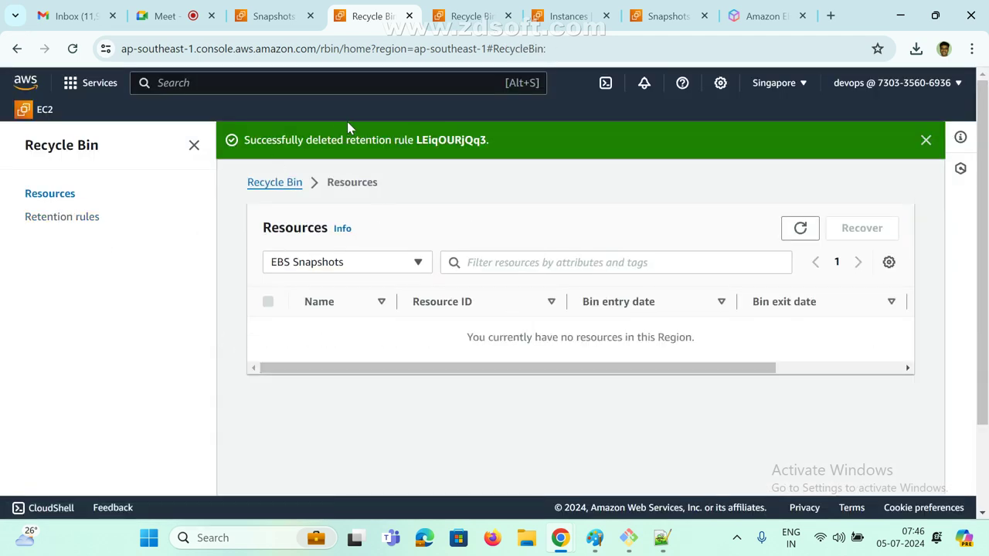
{"action": "left_click", "coordinate": [285, 21]}
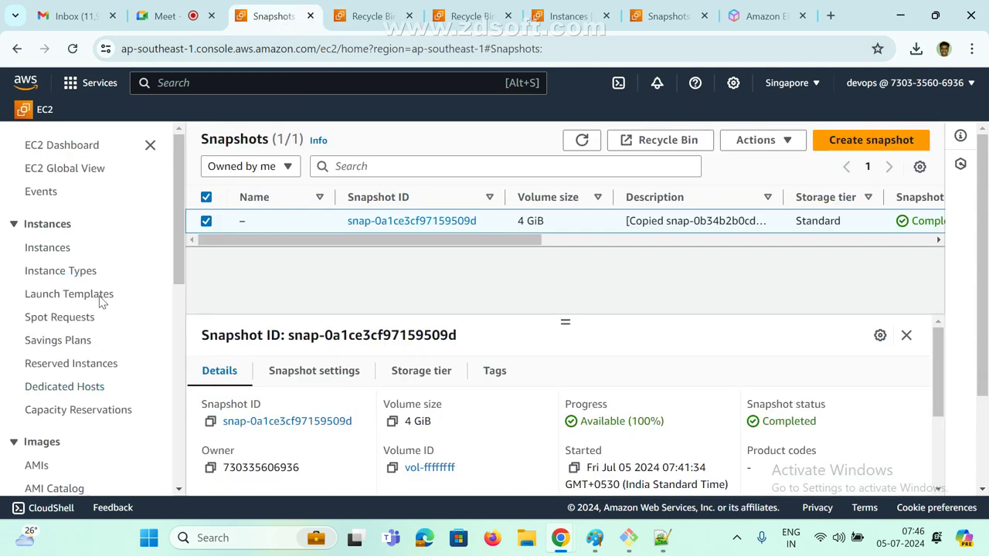
{"action": "scroll", "coordinate": [73, 321], "scroll_direction": "down", "scroll_amount": 4}
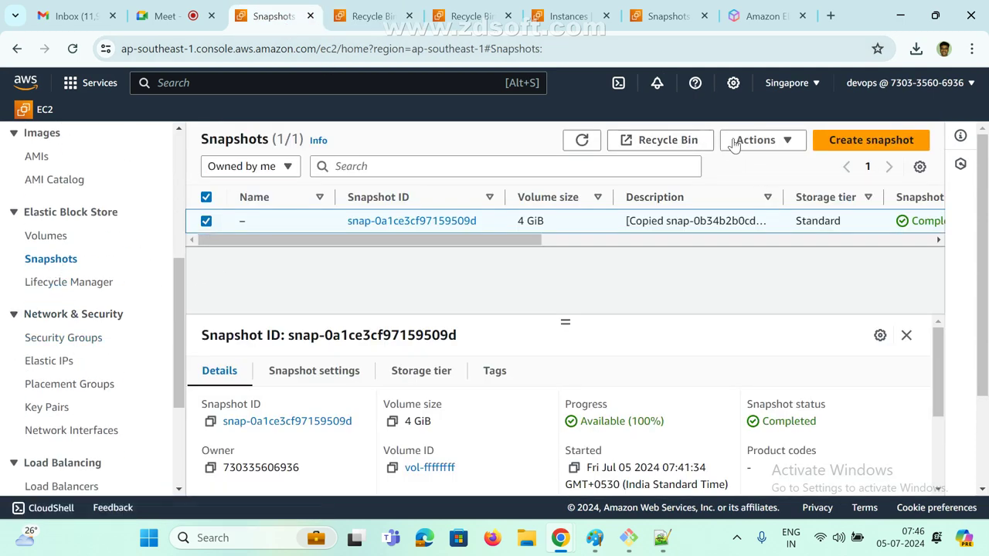
{"action": "left_click", "coordinate": [781, 139]}
{"action": "left_click", "coordinate": [770, 235]}
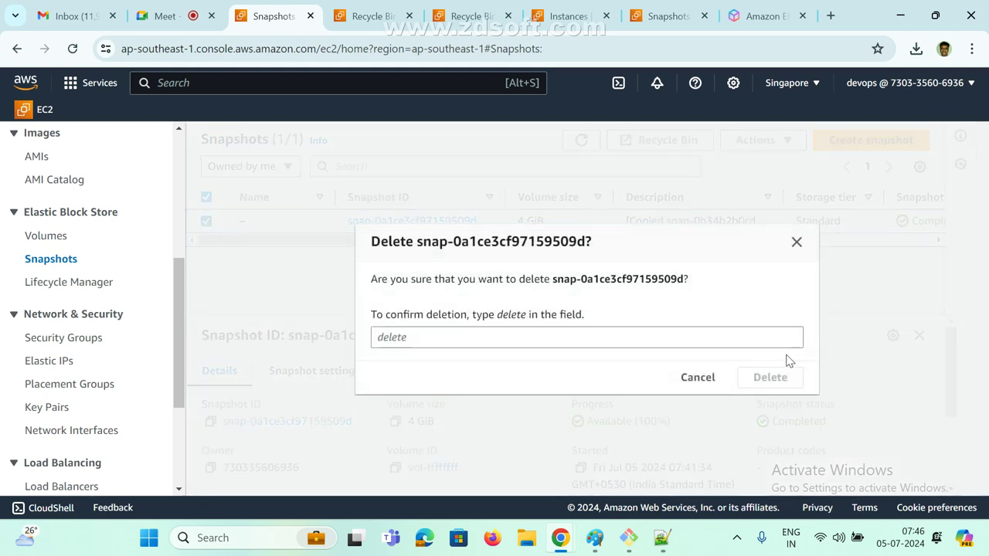
{"action": "left_click", "coordinate": [569, 333]}
{"action": "type", "text": "delete"}
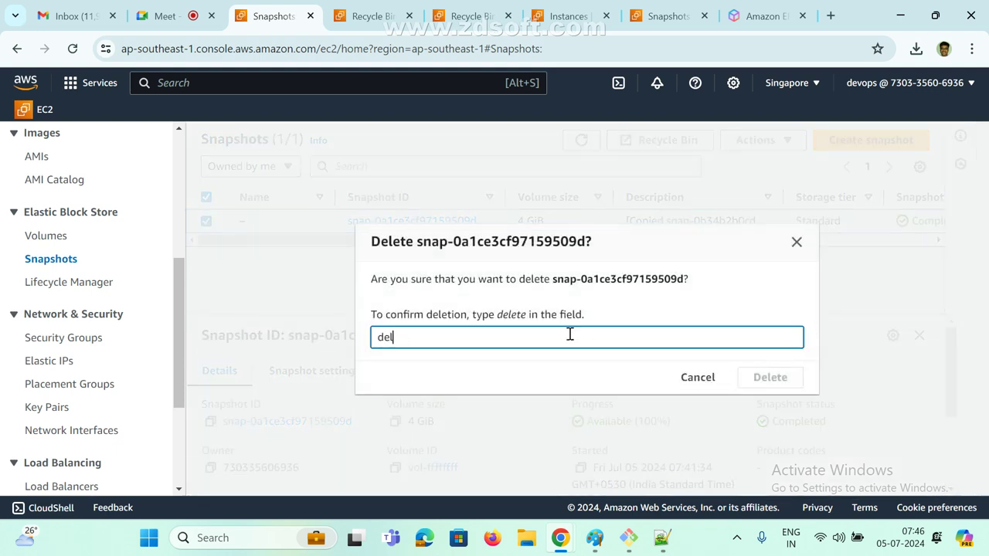
{"action": "left_click", "coordinate": [794, 384]}
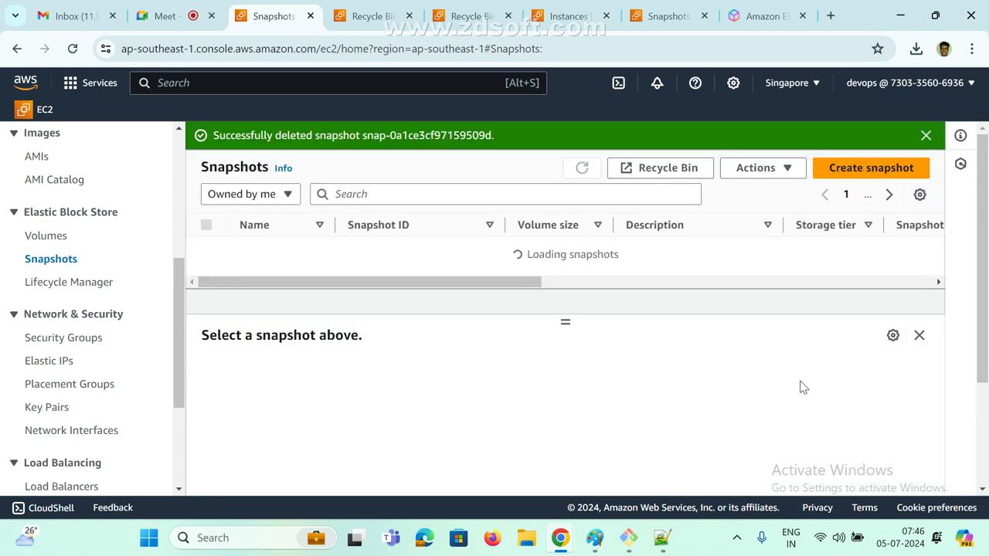
{"action": "scroll", "coordinate": [99, 398], "scroll_direction": "up", "scroll_amount": 4}
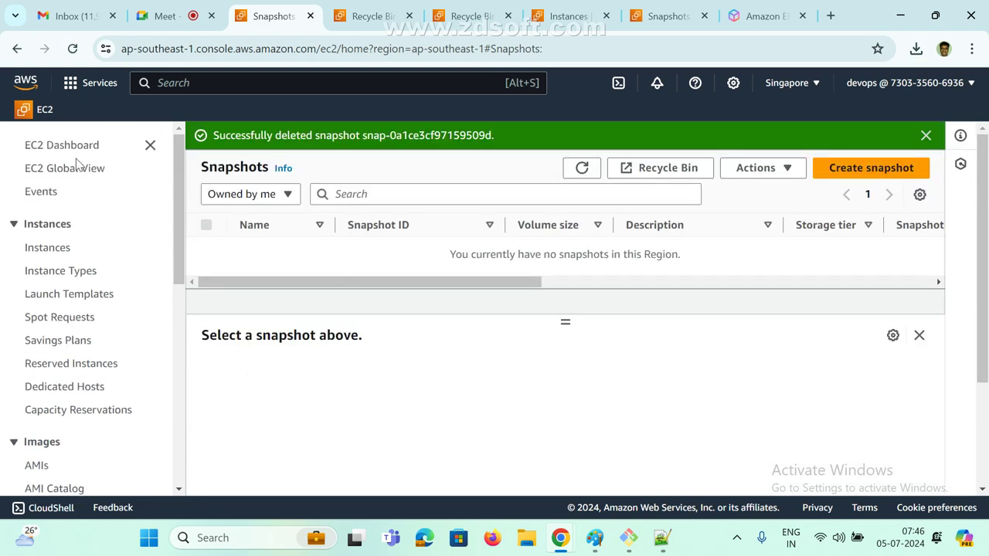
{"action": "left_click", "coordinate": [47, 146]}
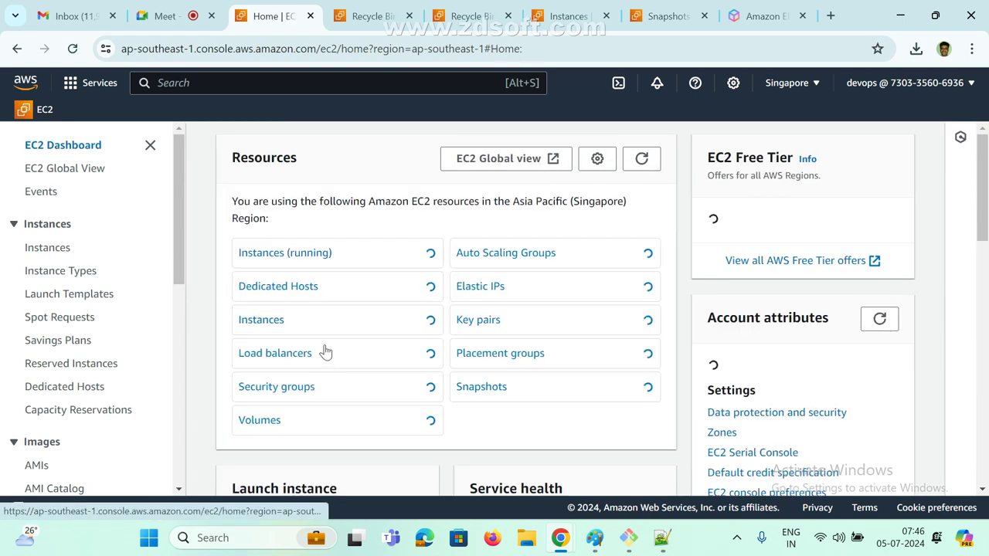
Step: Terminate the running Singapore instance sgIns
{"action": "left_click", "coordinate": [283, 261]}
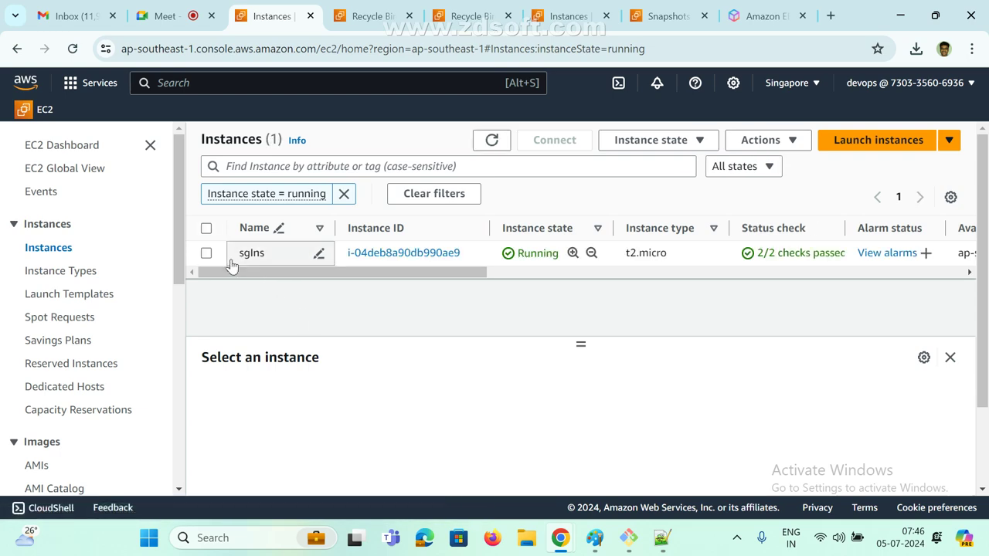
{"action": "left_click", "coordinate": [207, 253]}
{"action": "left_click", "coordinate": [707, 143]}
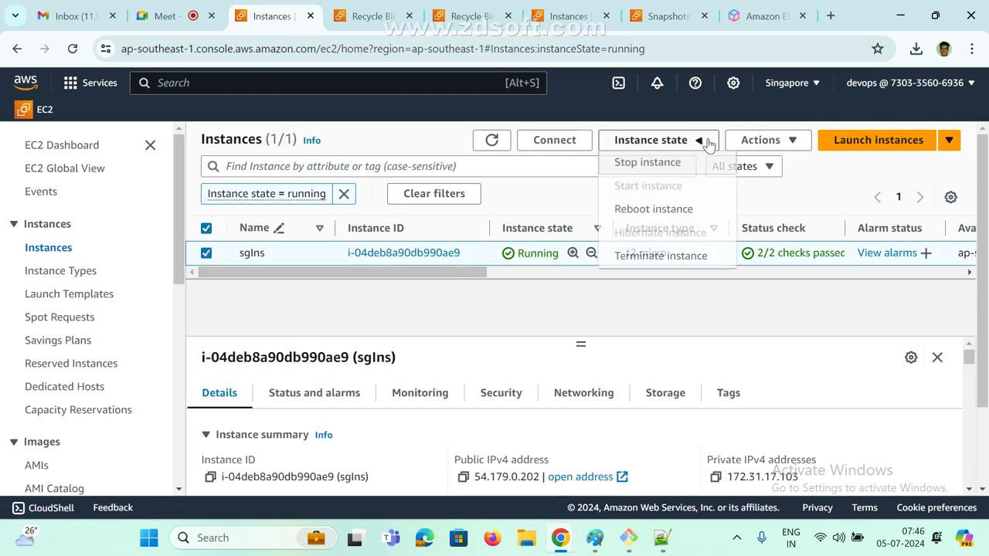
{"action": "left_click", "coordinate": [668, 256]}
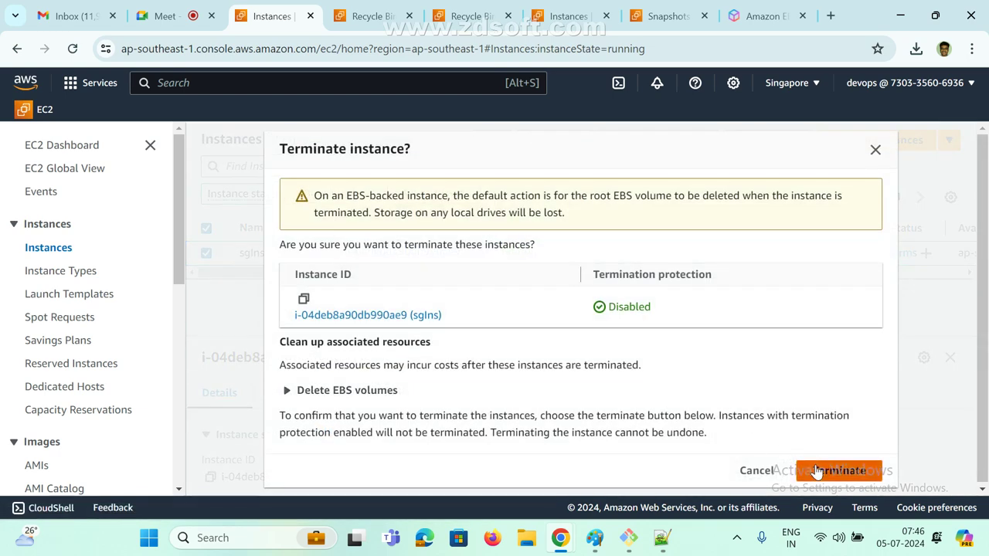
{"action": "left_click", "coordinate": [820, 471]}
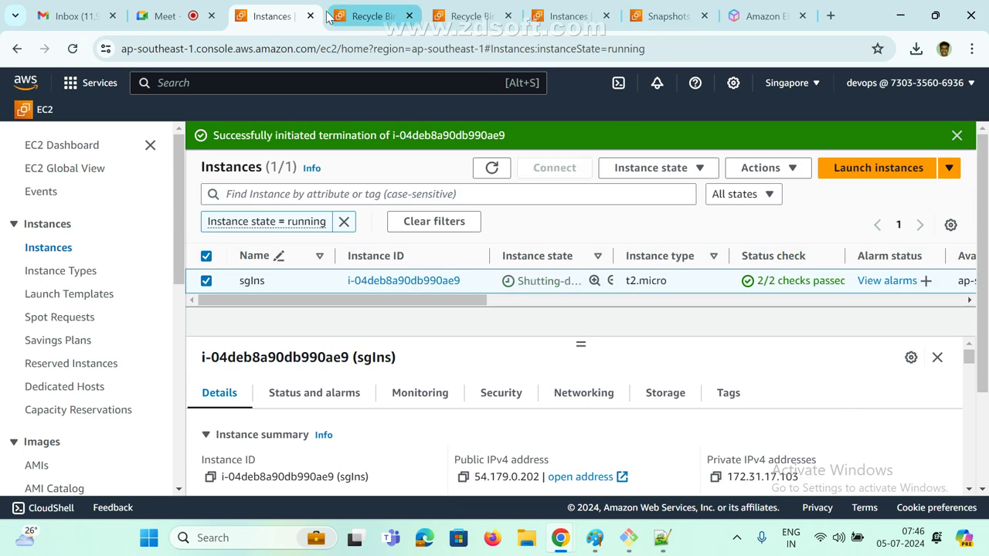
Step: Close the leftover Singapore and Recycle Bin tabs and reload the Mumbai Snapshots page
{"action": "left_click", "coordinate": [309, 16]}
{"action": "left_click", "coordinate": [308, 17]}
{"action": "left_click", "coordinate": [303, 17]}
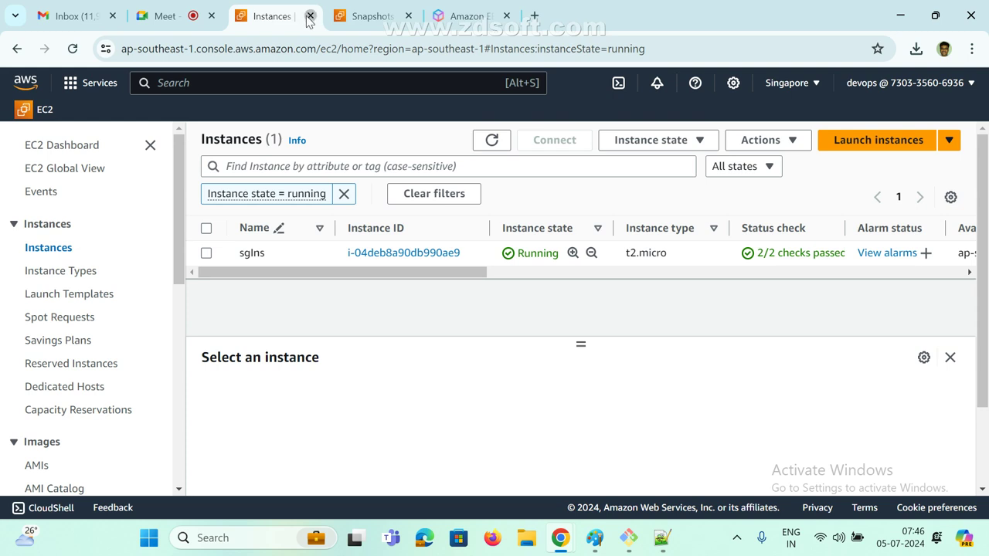
{"action": "left_click", "coordinate": [310, 16]}
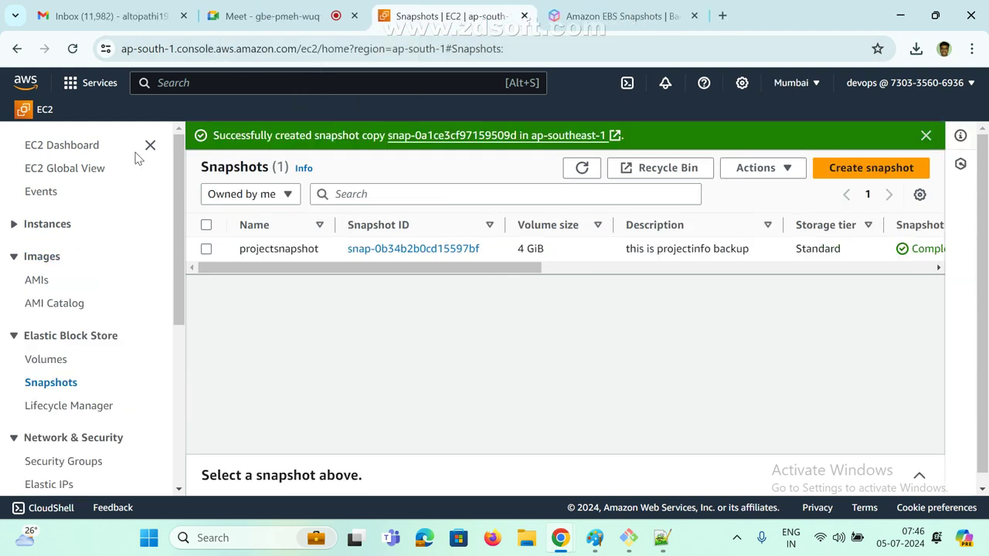
{"action": "left_click", "coordinate": [72, 48]}
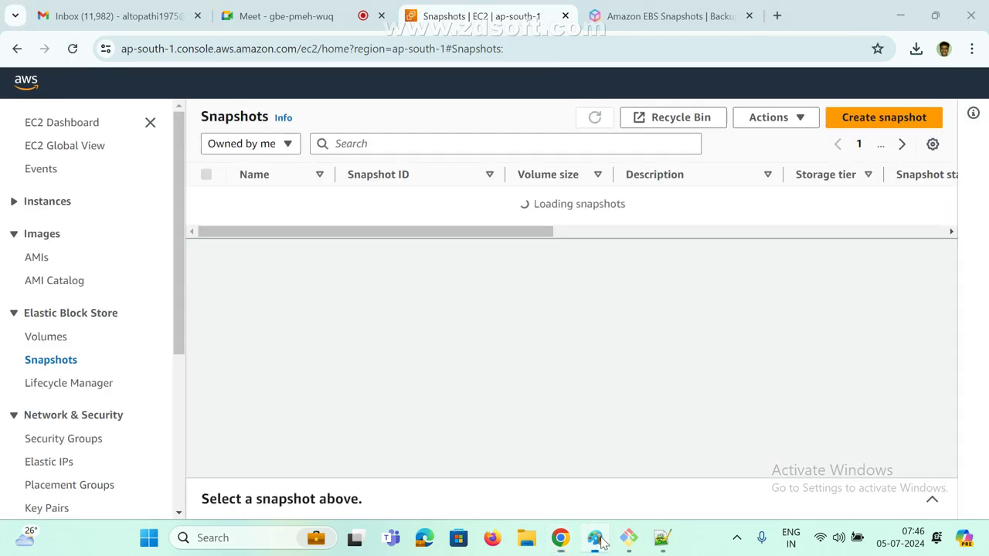
{"action": "left_click", "coordinate": [594, 538]}
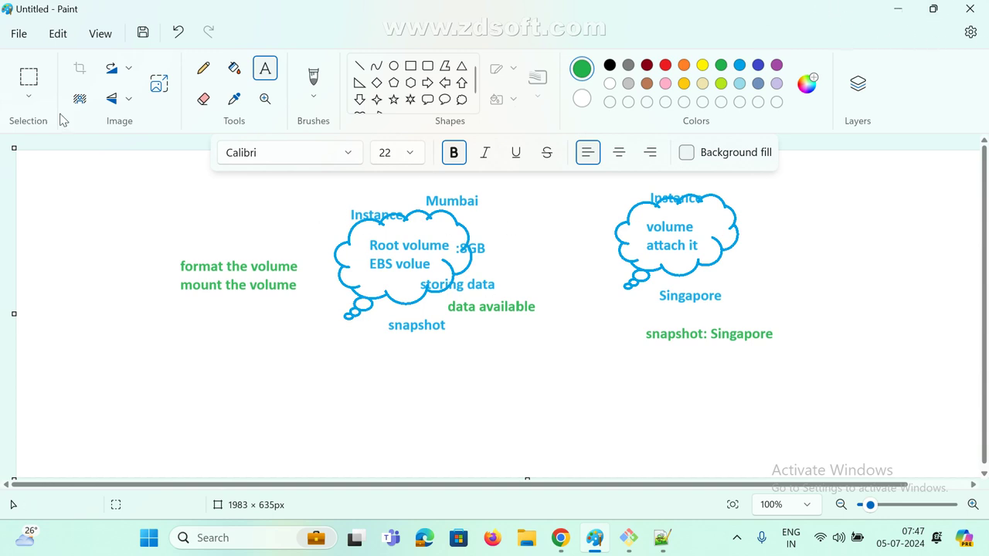
{"action": "mouse_move", "coordinate": [559, 538]}
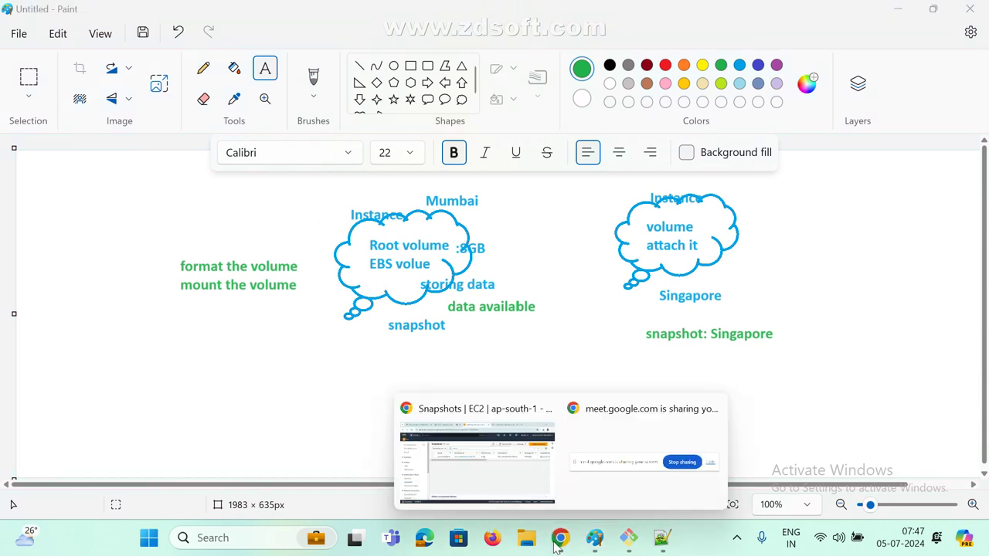
{"action": "left_click", "coordinate": [483, 479]}
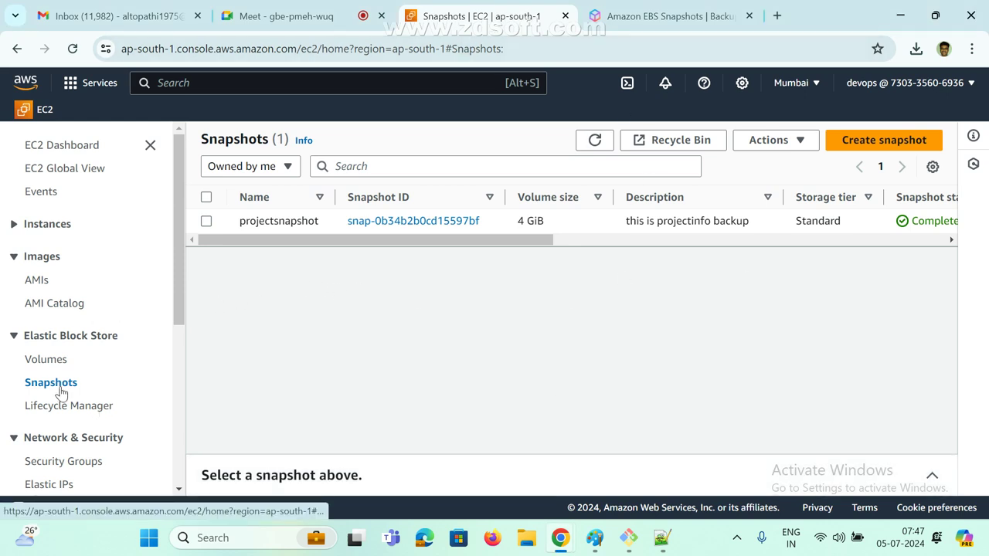
Step: Delete the Mumbai snapshot projectsnapshot, confirming with 'delete', then go to Volumes
{"action": "left_click", "coordinate": [206, 222]}
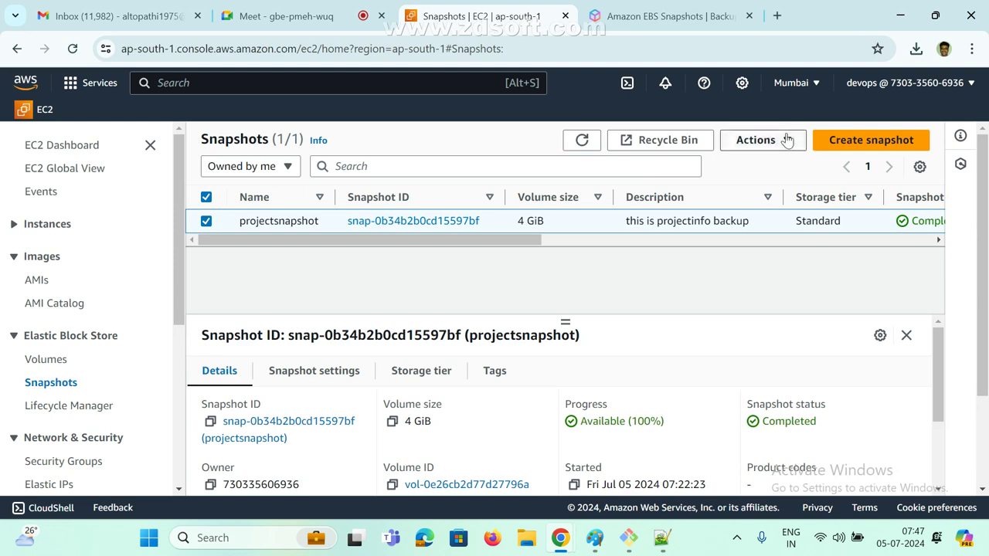
{"action": "left_click", "coordinate": [786, 140]}
{"action": "left_click", "coordinate": [774, 233]}
{"action": "left_click", "coordinate": [523, 340]}
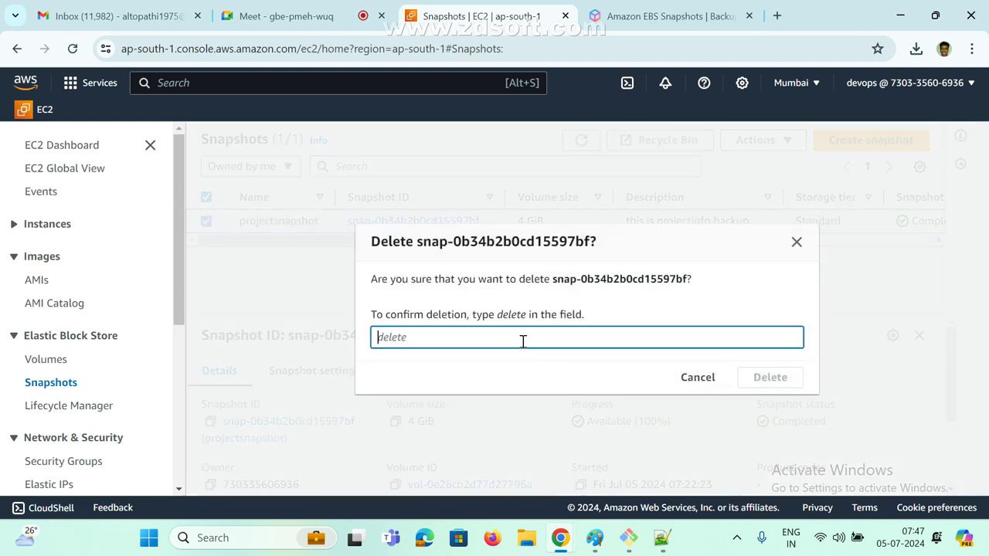
{"action": "type", "text": "delete"}
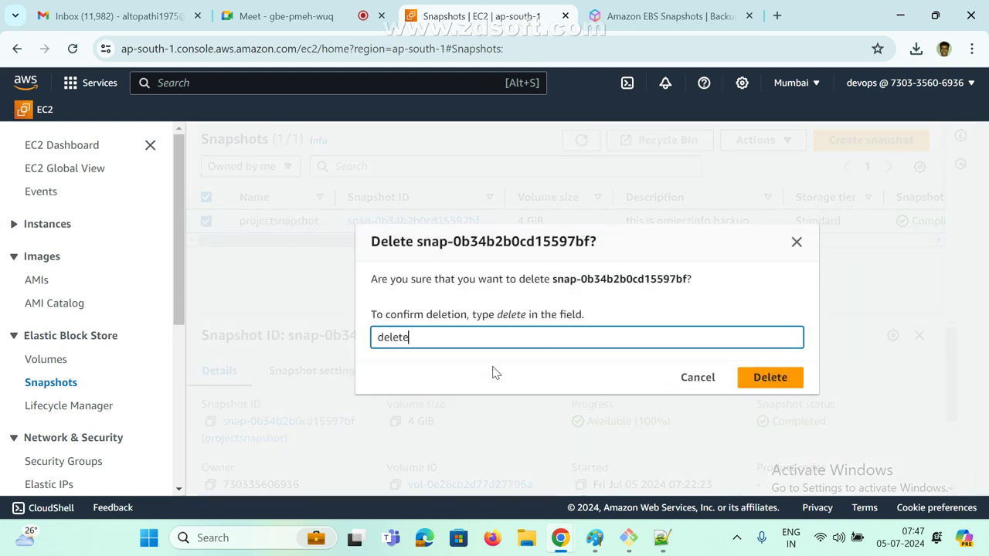
{"action": "left_click", "coordinate": [770, 378]}
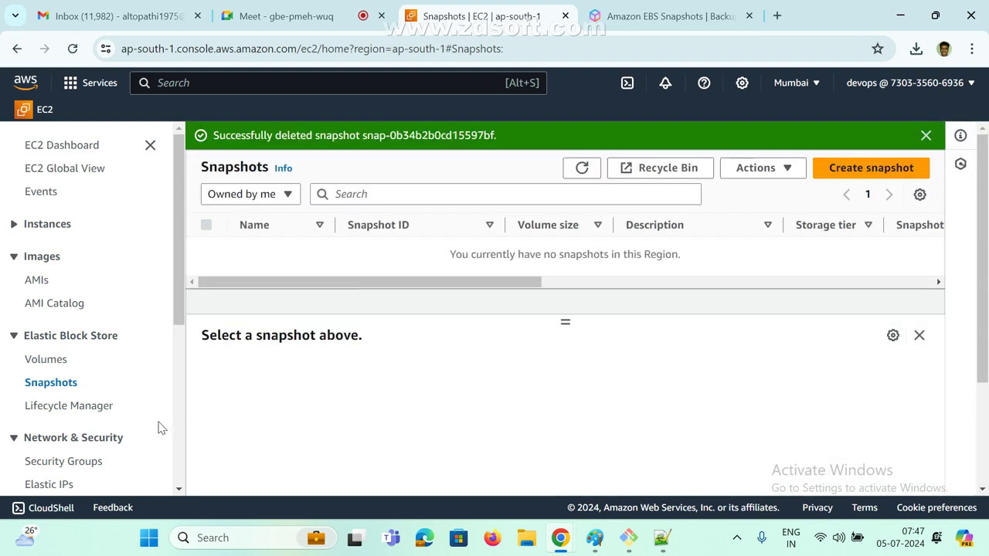
{"action": "left_click", "coordinate": [58, 367]}
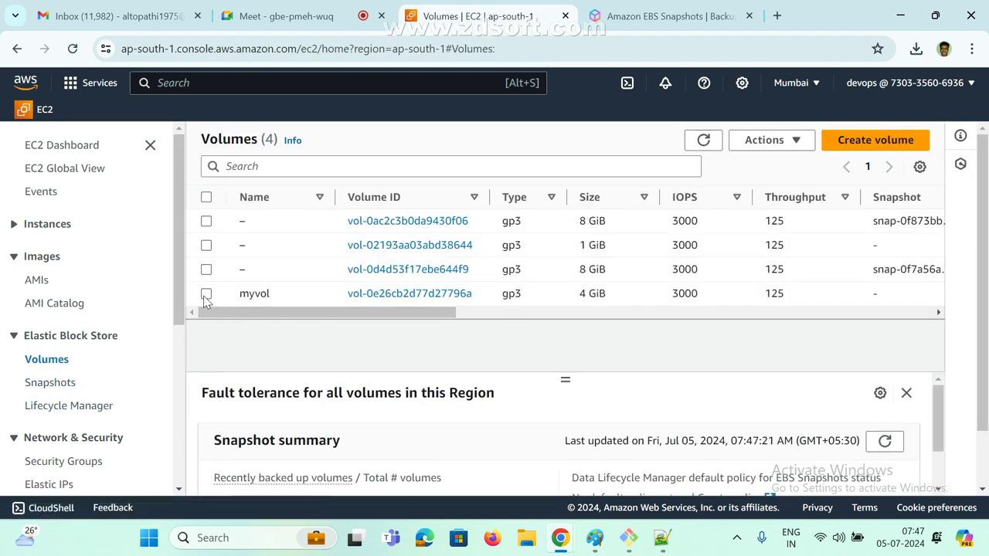
Step: Detach myvol and the 1 GiB volume together, confirming with 'detach'
{"action": "left_click", "coordinate": [206, 295]}
{"action": "left_click", "coordinate": [206, 246]}
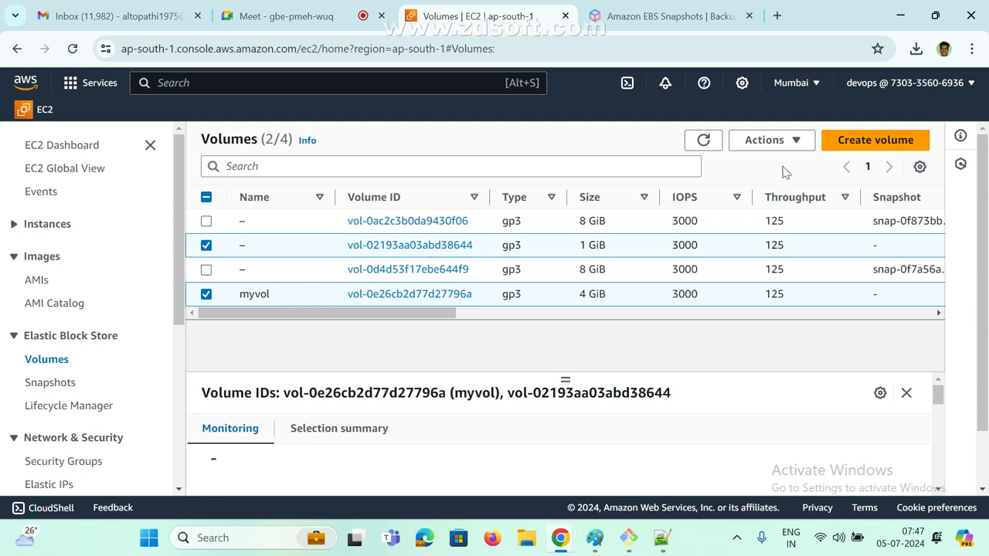
{"action": "left_click", "coordinate": [795, 139]}
{"action": "left_click", "coordinate": [776, 280]}
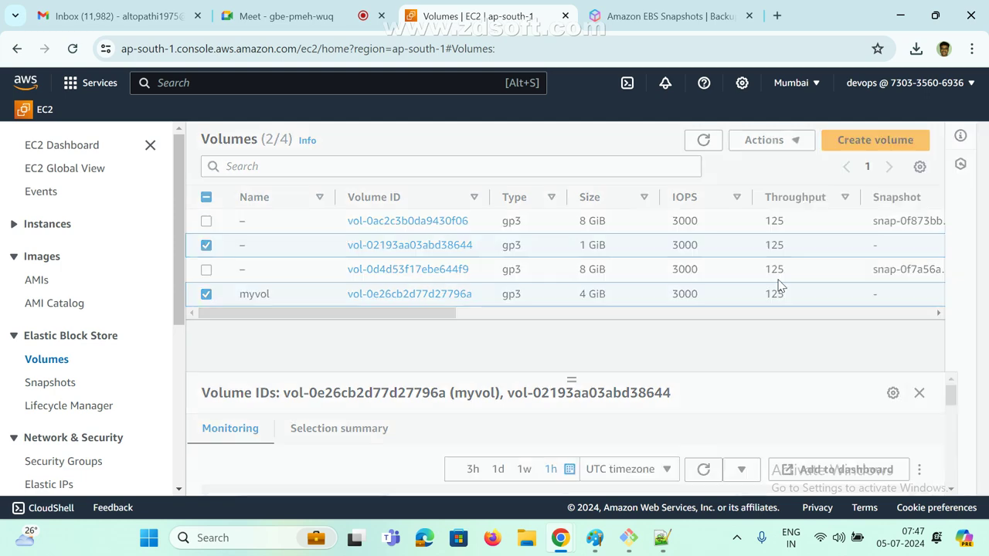
{"action": "left_click", "coordinate": [616, 382]}
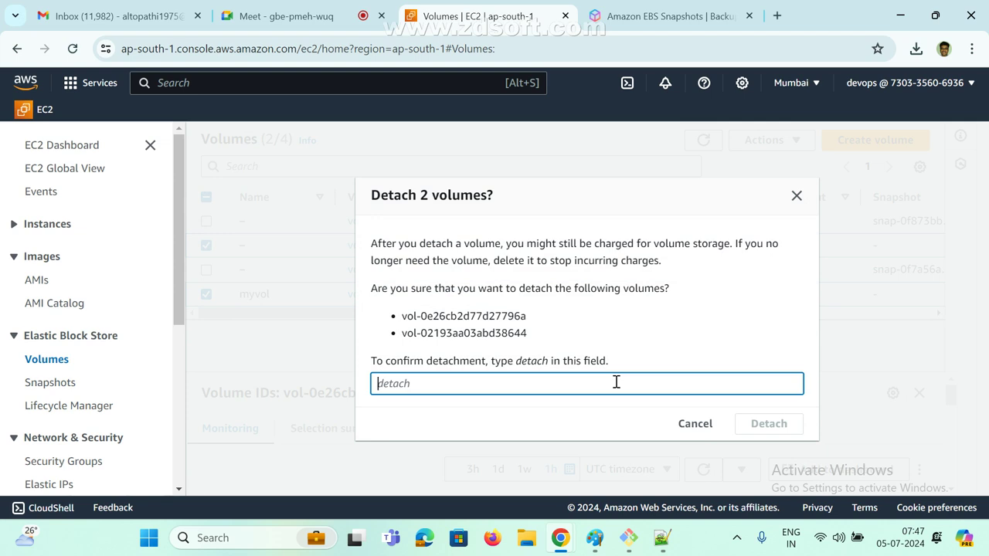
{"action": "type", "text": "detach"}
{"action": "left_click", "coordinate": [764, 423]}
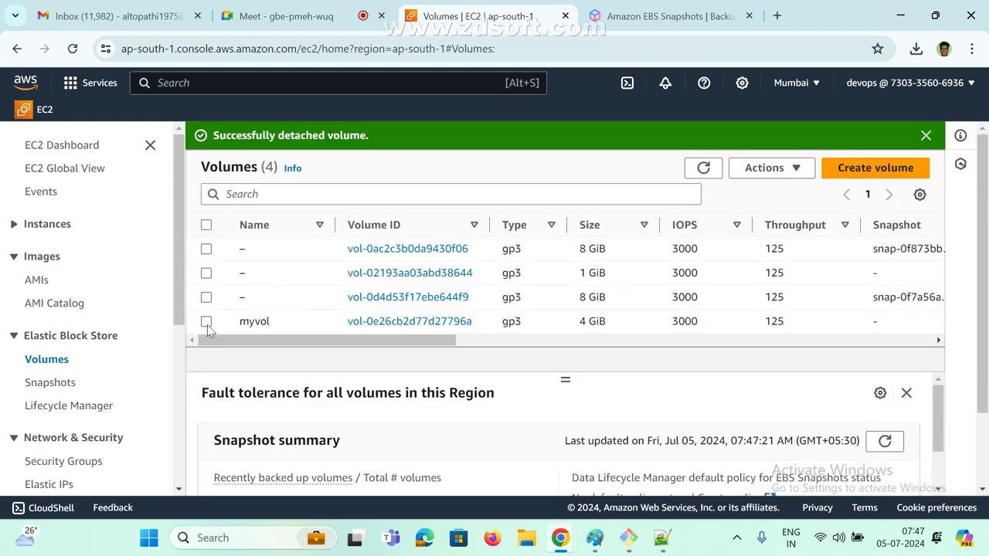
Step: Try to force-detach myvol with 'detach' and dismiss the resulting failure message
{"action": "left_click", "coordinate": [207, 321]}
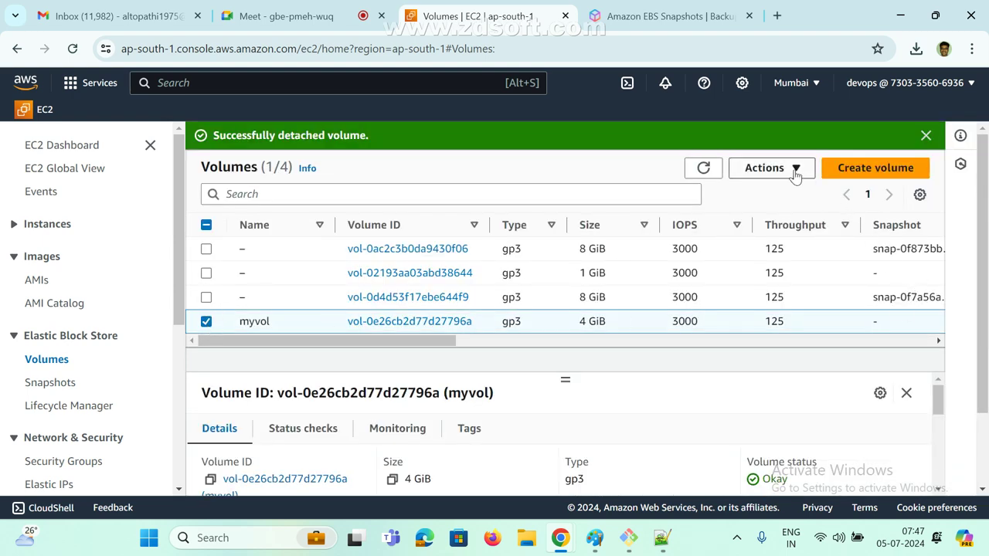
{"action": "left_click", "coordinate": [769, 168]}
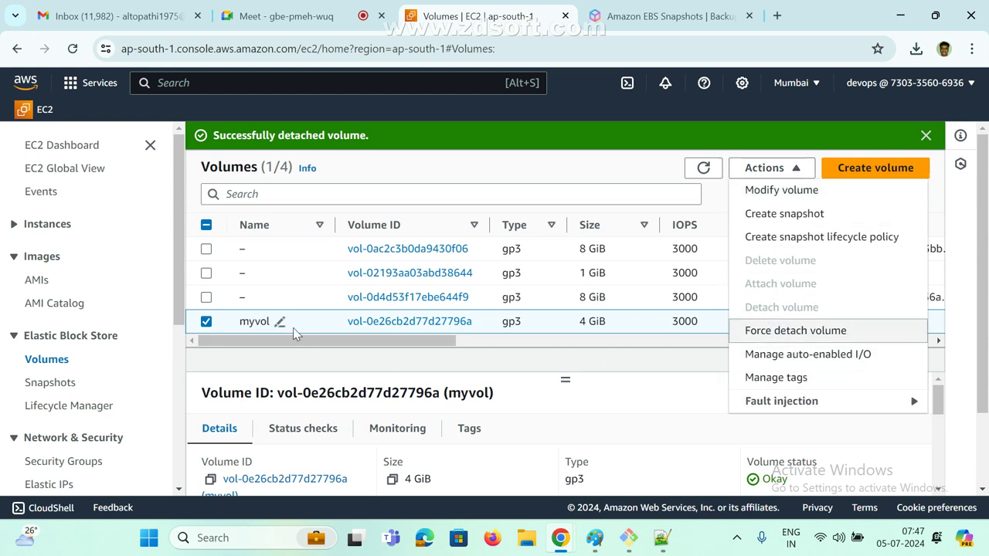
{"action": "left_click", "coordinate": [205, 321]}
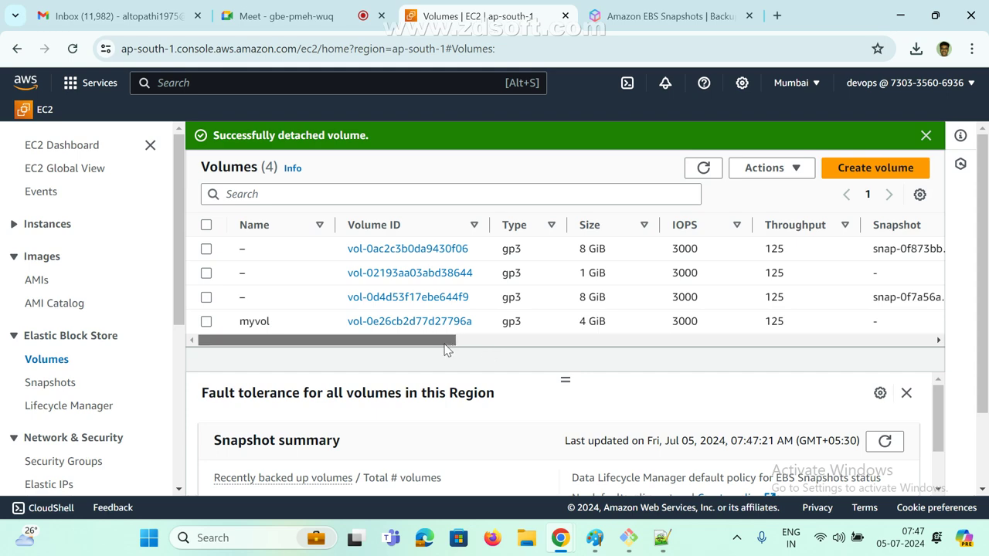
{"action": "left_click_drag", "start_coordinate": [446, 343], "coordinate": [364, 357]}
{"action": "left_click", "coordinate": [207, 321]}
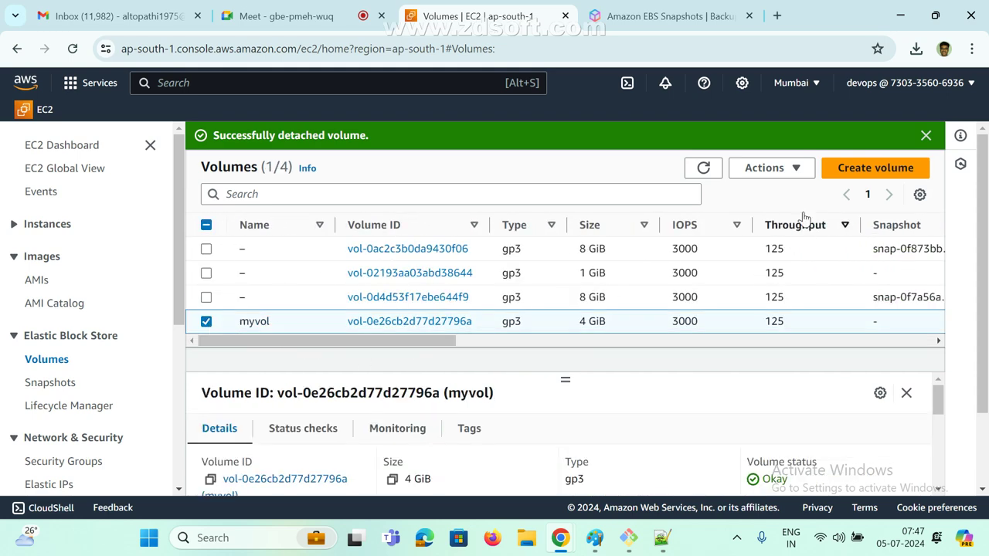
{"action": "left_click", "coordinate": [791, 168]}
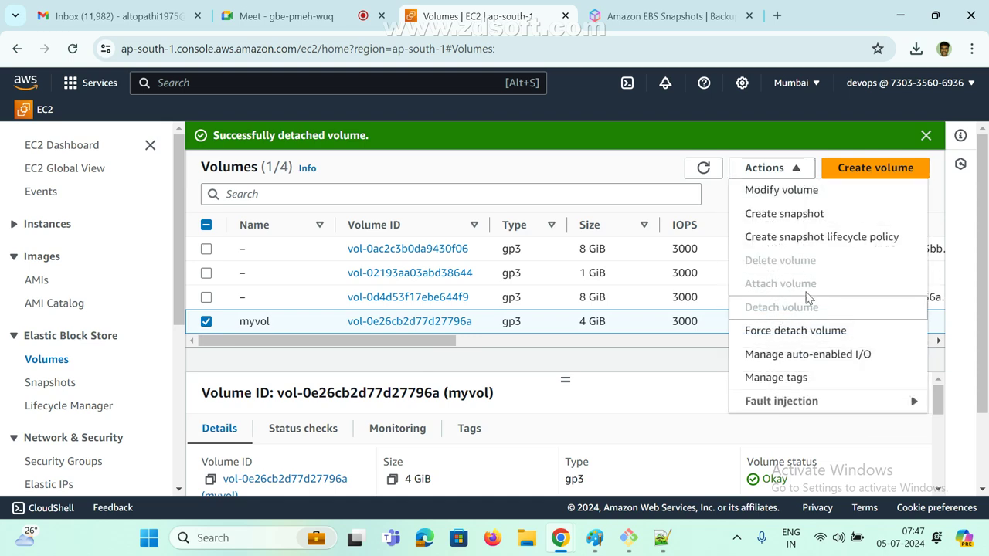
{"action": "left_click", "coordinate": [840, 344]}
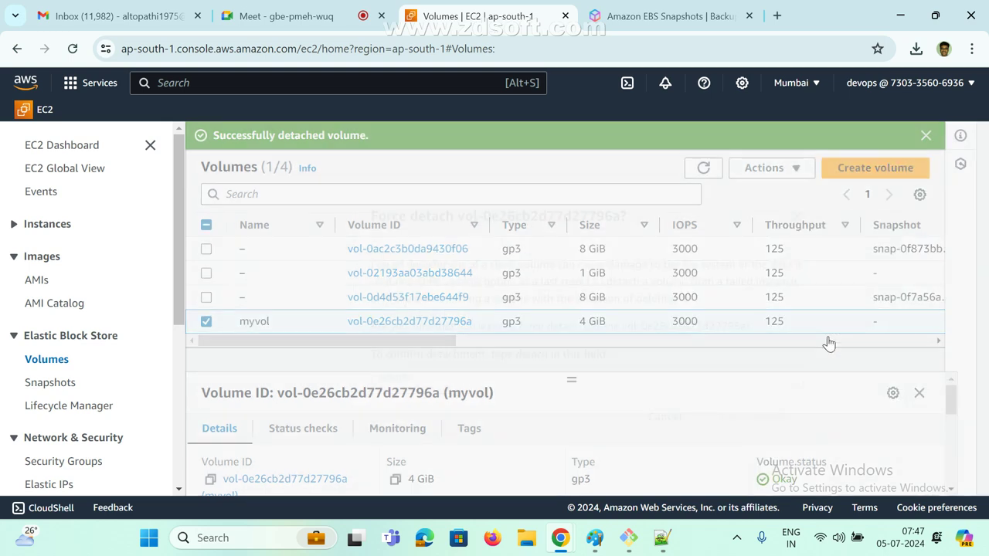
{"action": "left_click", "coordinate": [535, 371]}
{"action": "type", "text": "d"}
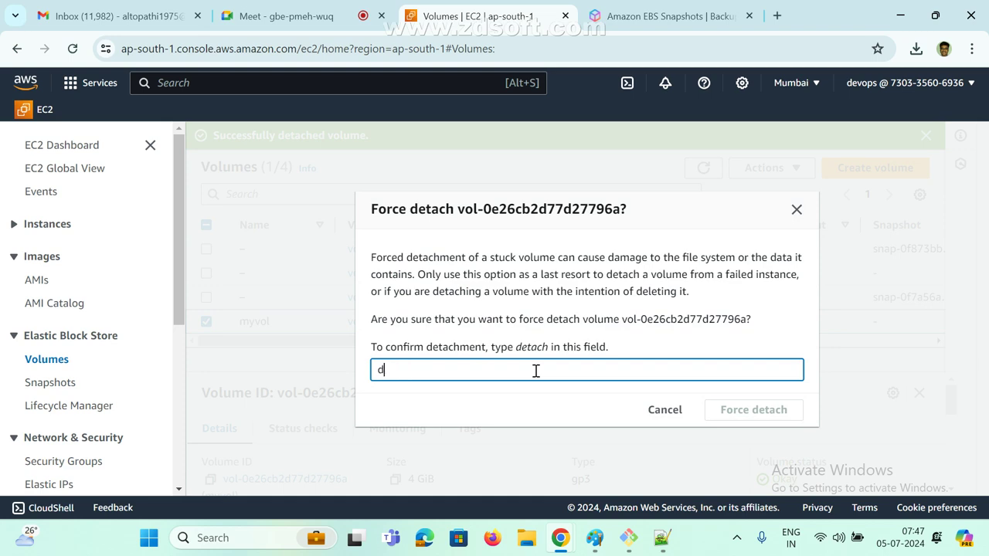
{"action": "type", "text": "etach"}
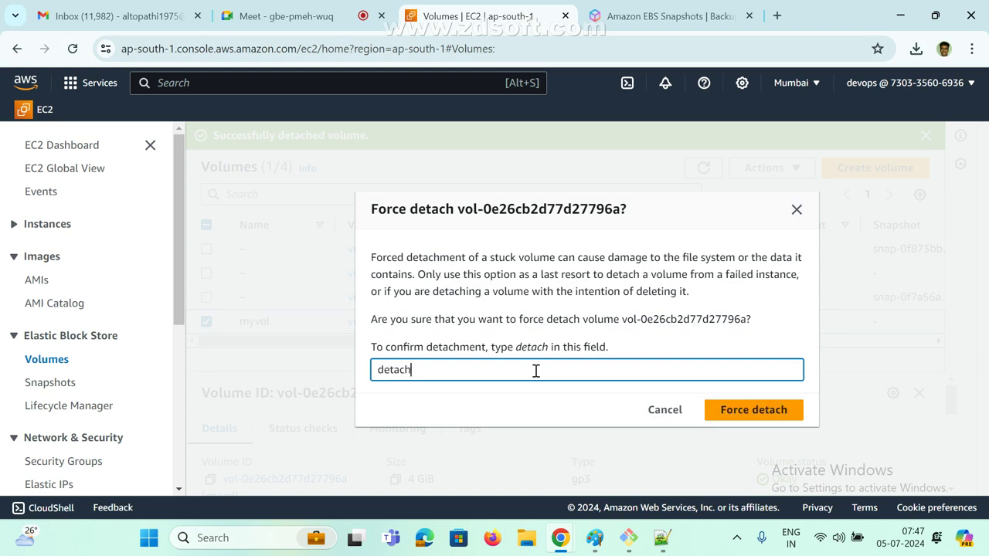
{"action": "left_click", "coordinate": [772, 418]}
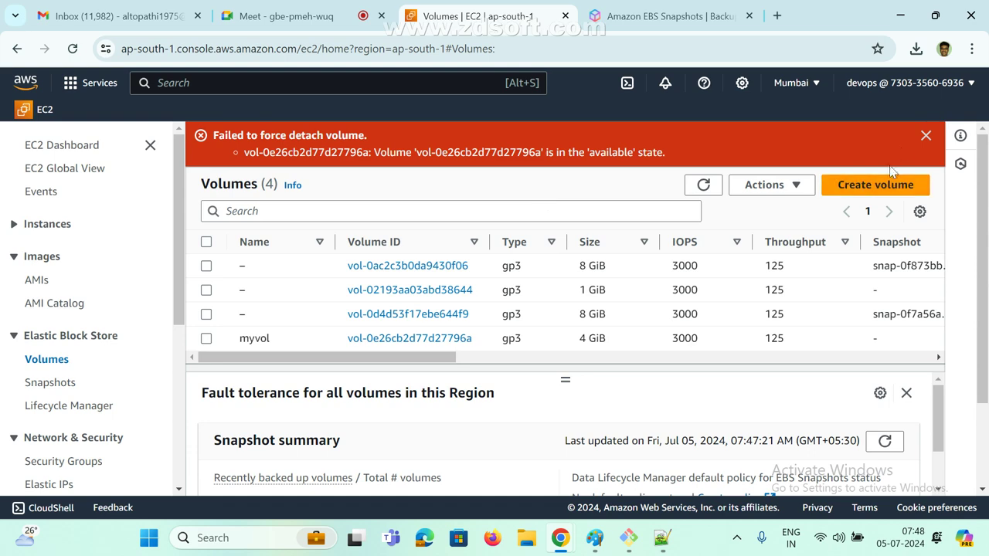
{"action": "left_click", "coordinate": [926, 136]}
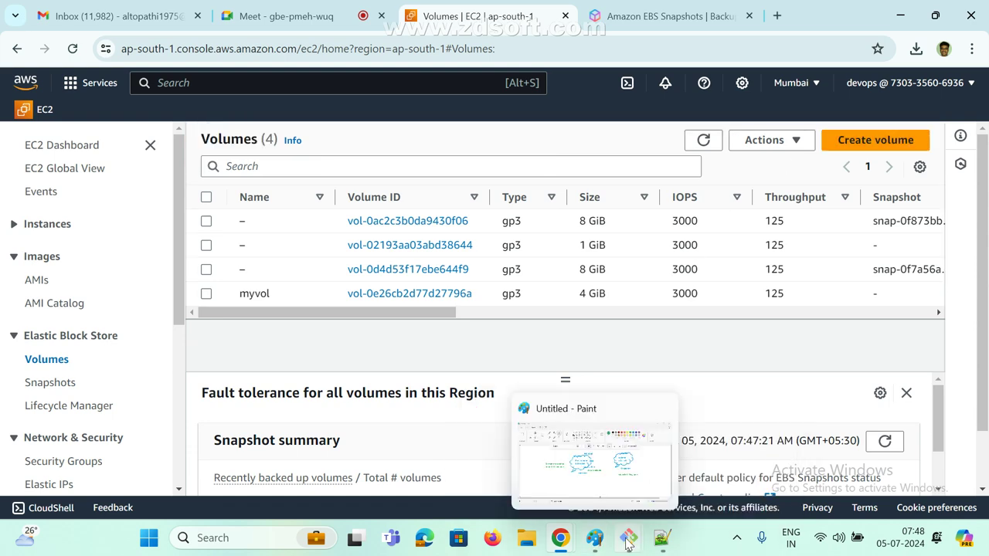
Step: Close both MINGW64 terminal windows, accepting the running-processes warning
{"action": "mouse_move", "coordinate": [628, 537]}
{"action": "left_click", "coordinate": [530, 468]}
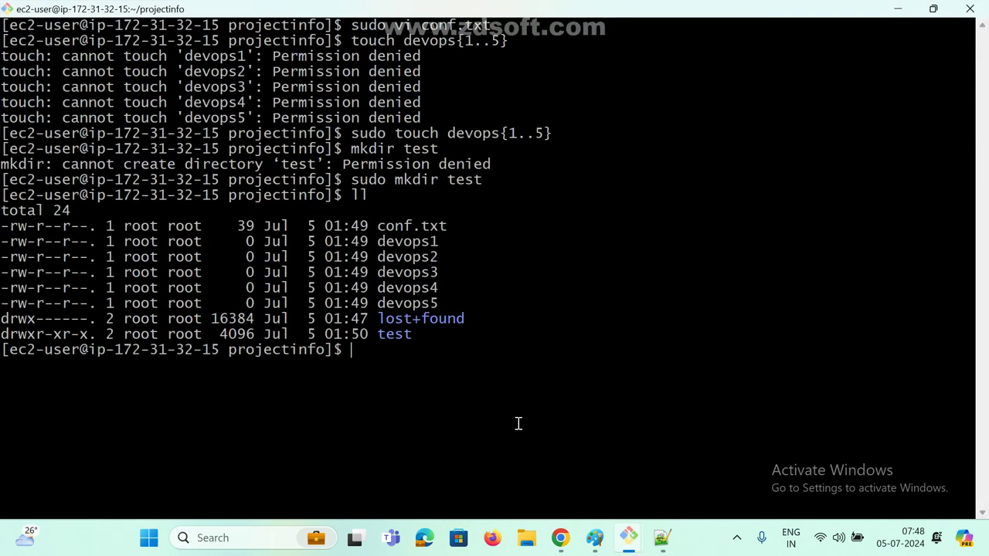
{"action": "left_click", "coordinate": [969, 8]}
{"action": "left_click", "coordinate": [502, 329]}
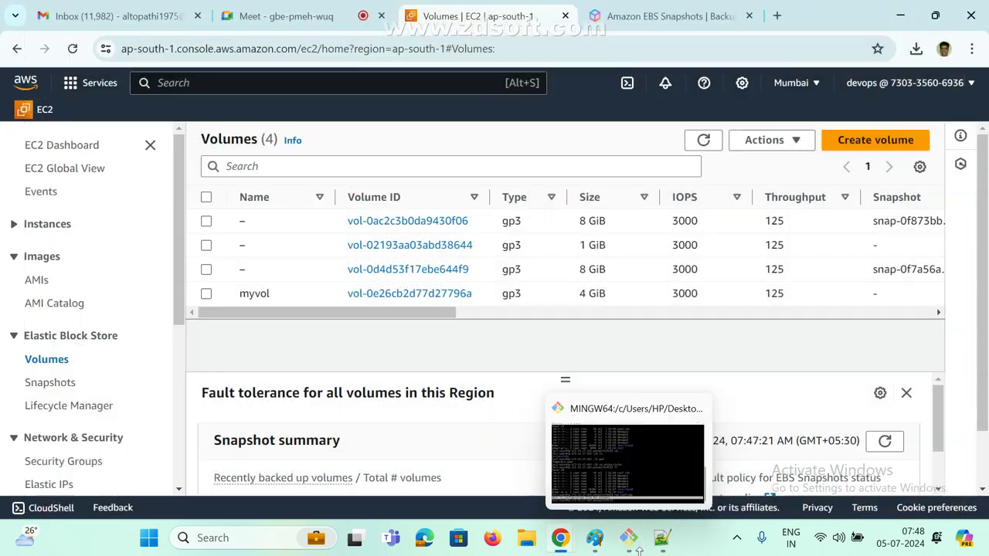
{"action": "left_click", "coordinate": [629, 551]}
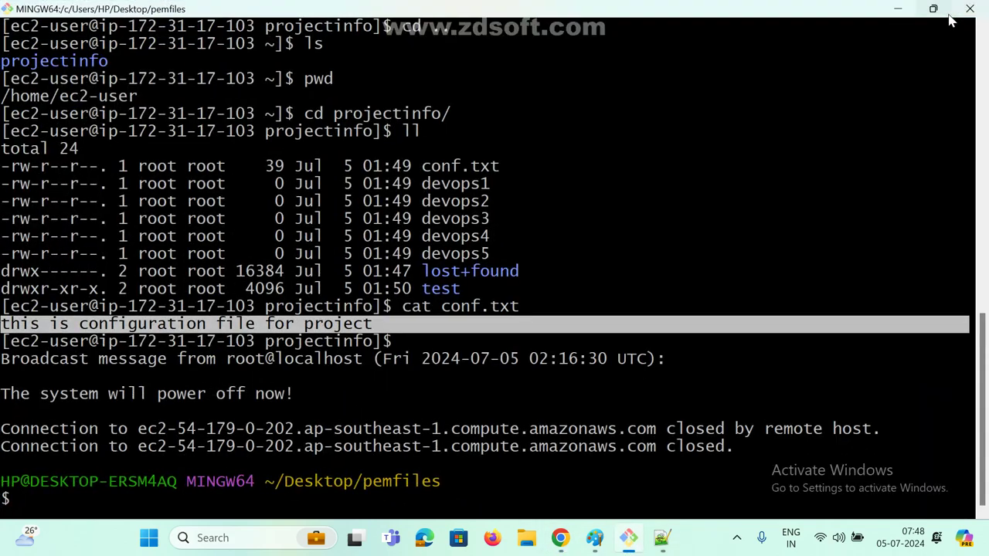
{"action": "left_click", "coordinate": [970, 9]}
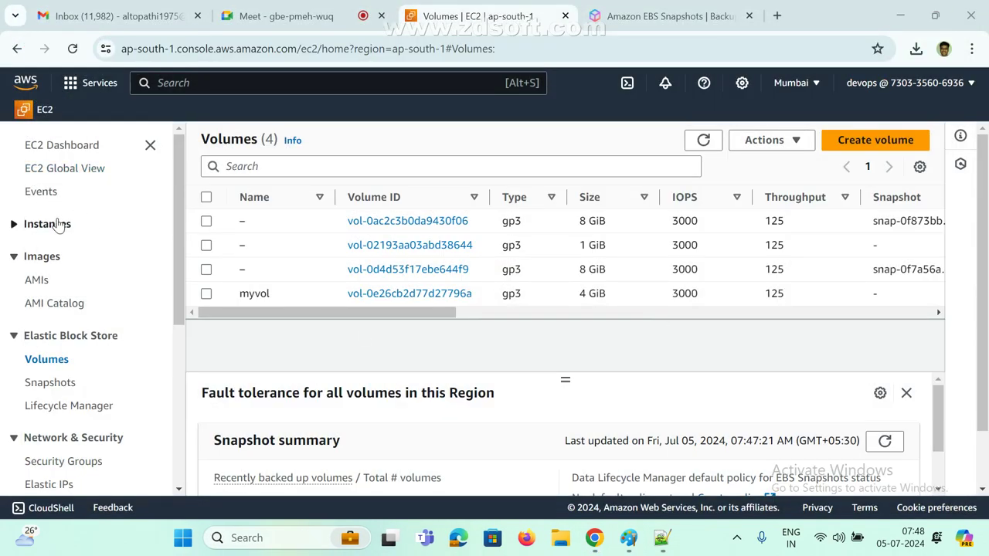
Step: Open the running-instances list and check snapshotIns's instance state options without changing anything
{"action": "left_click", "coordinate": [65, 145]}
{"action": "left_click", "coordinate": [286, 249]}
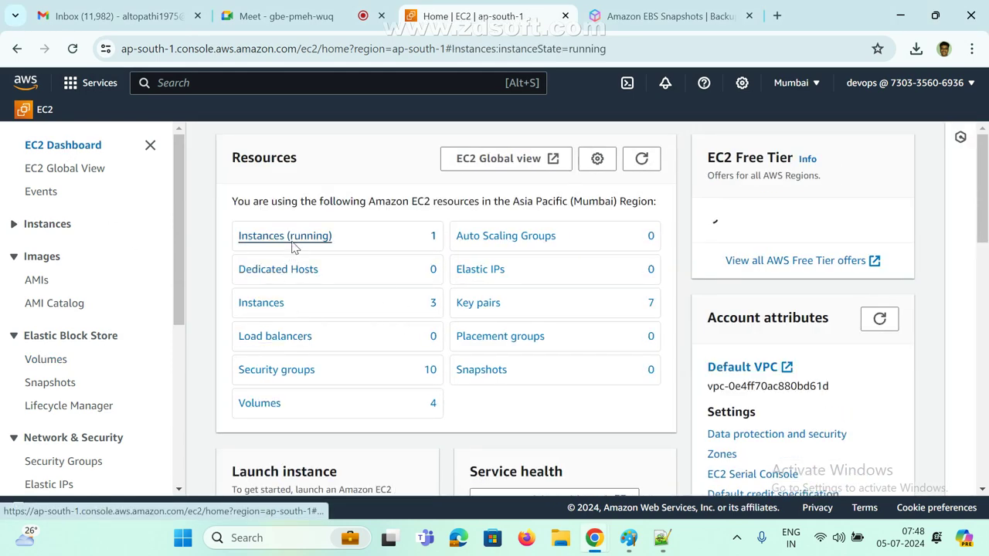
{"action": "left_click", "coordinate": [205, 253]}
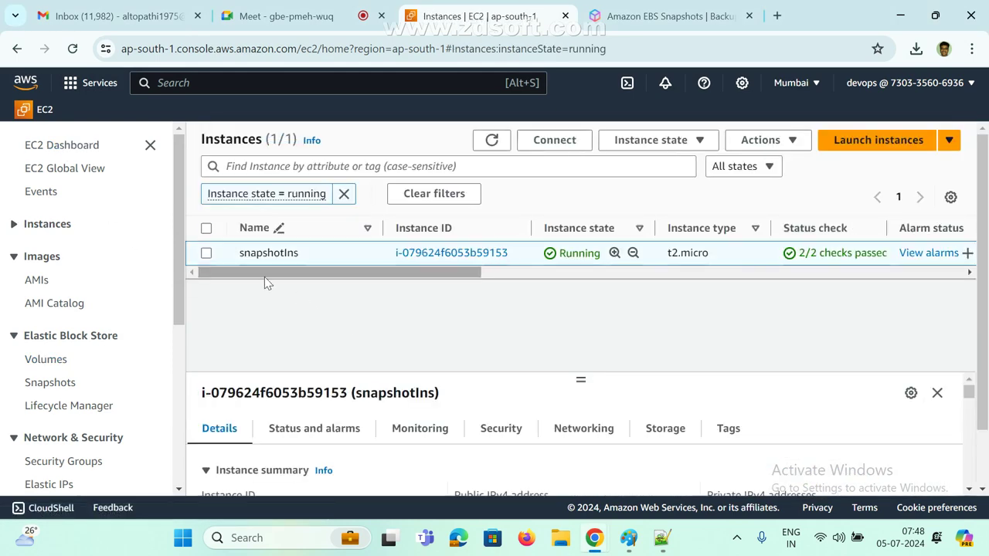
{"action": "left_click", "coordinate": [699, 140]}
{"action": "left_click", "coordinate": [463, 316]}
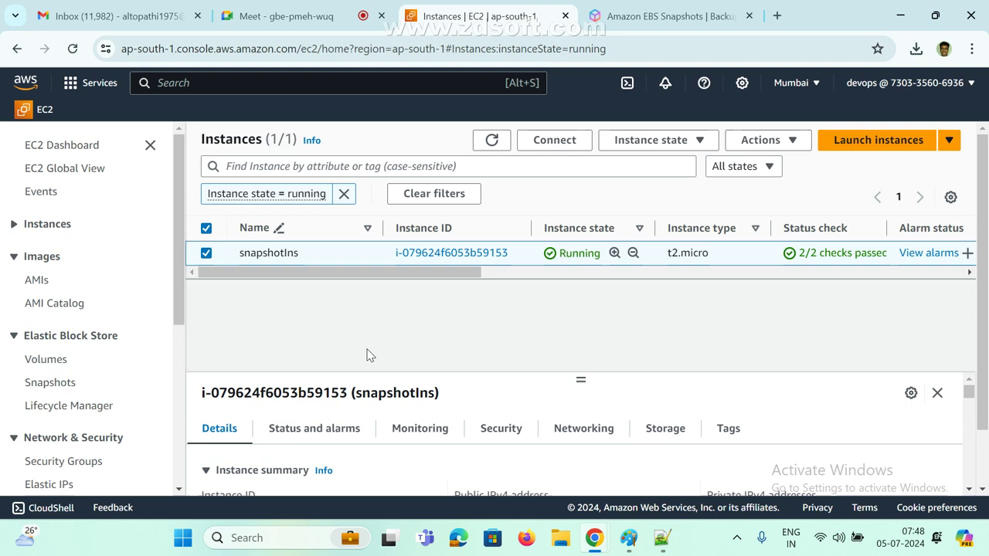
{"action": "left_click", "coordinate": [208, 253]}
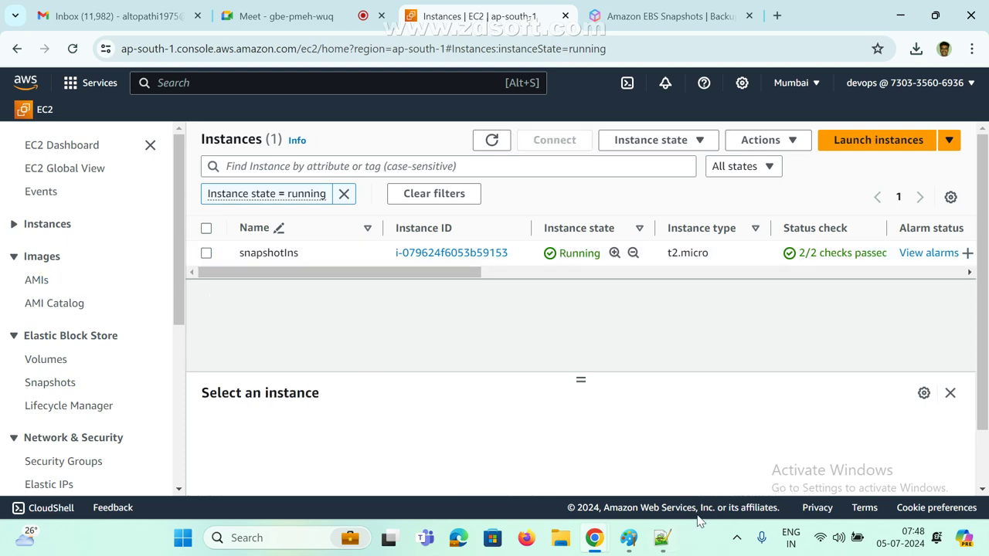
Step: Glance at the AWS class notes and Paint diagram, then return to the instances list
{"action": "left_click", "coordinate": [660, 539]}
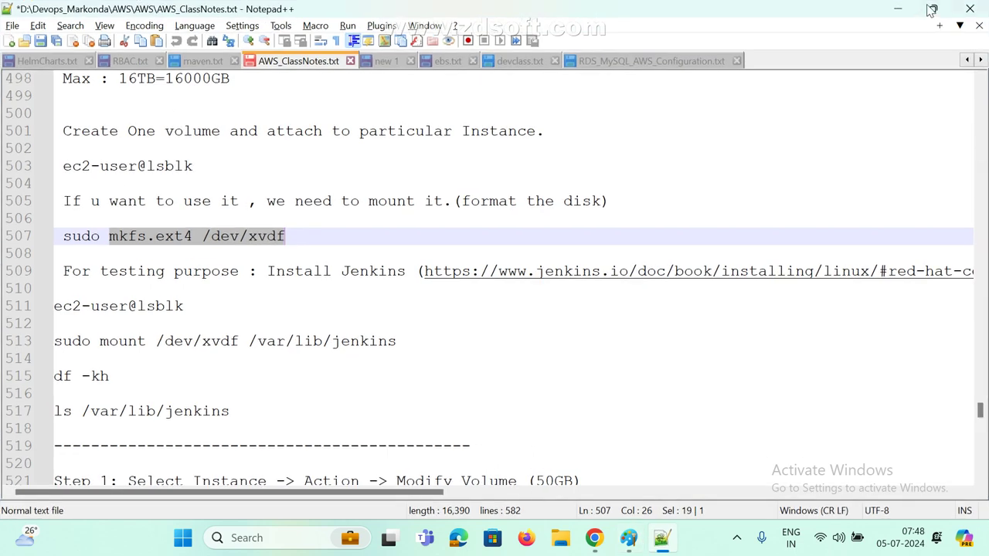
{"action": "left_click", "coordinate": [899, 9]}
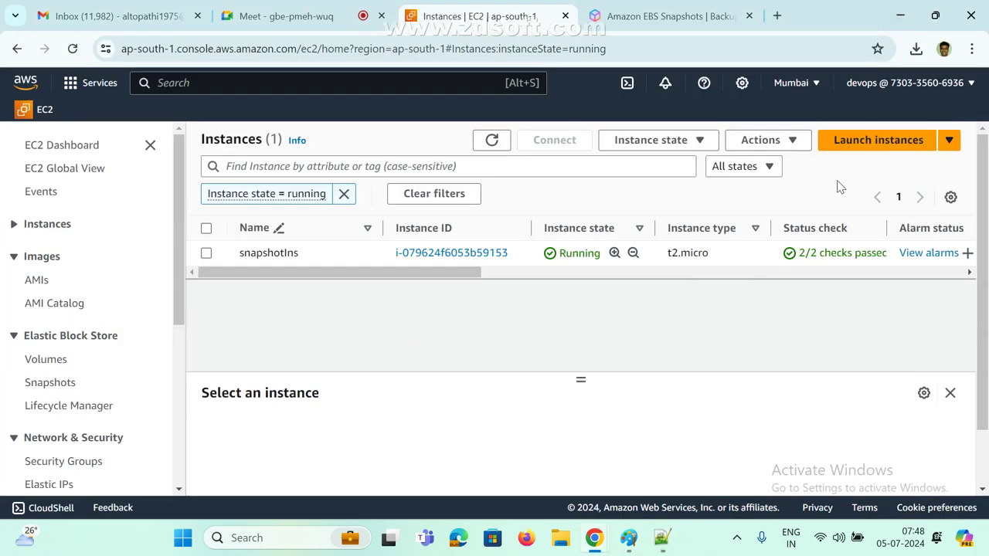
{"action": "left_click", "coordinate": [629, 538]}
{"action": "left_click", "coordinate": [338, 389]}
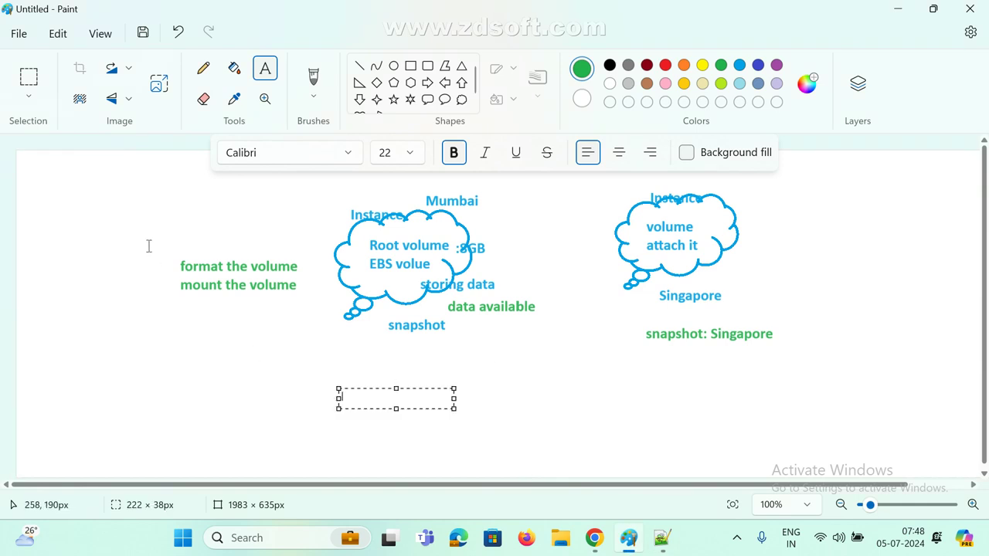
{"action": "left_click", "coordinate": [149, 245]}
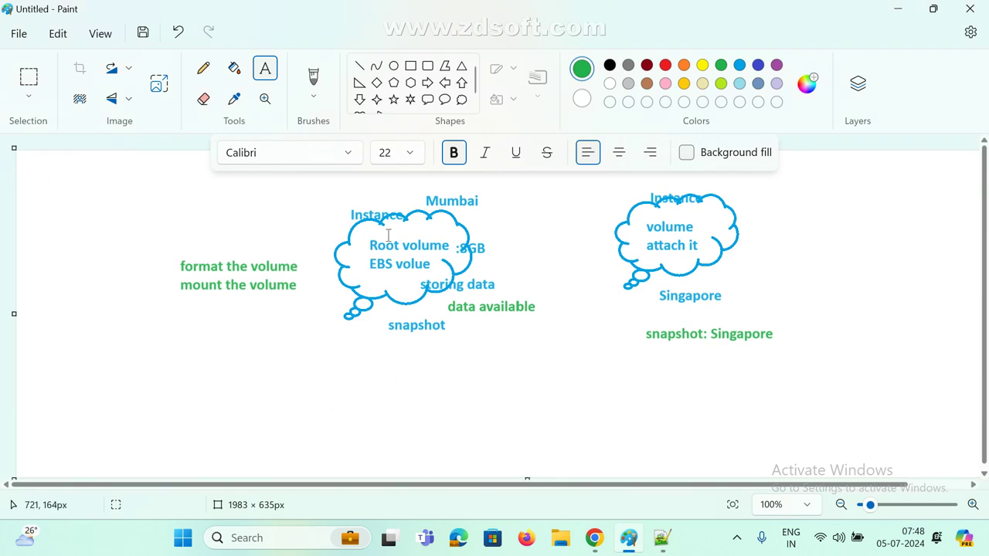
{"action": "left_click", "coordinate": [897, 9]}
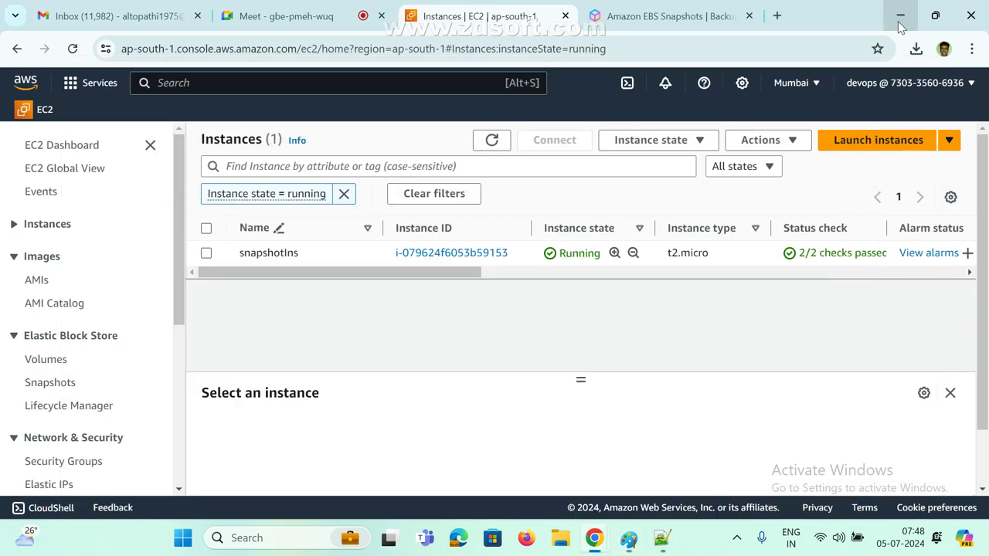
{"action": "scroll", "coordinate": [207, 340], "scroll_direction": "down", "scroll_amount": 1}
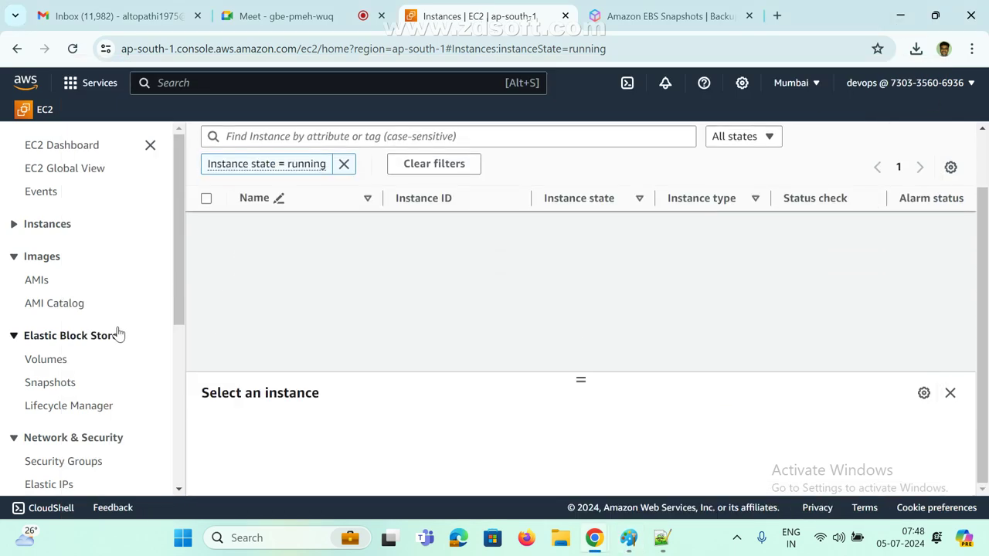
{"action": "scroll", "coordinate": [231, 325], "scroll_direction": "up", "scroll_amount": 1}
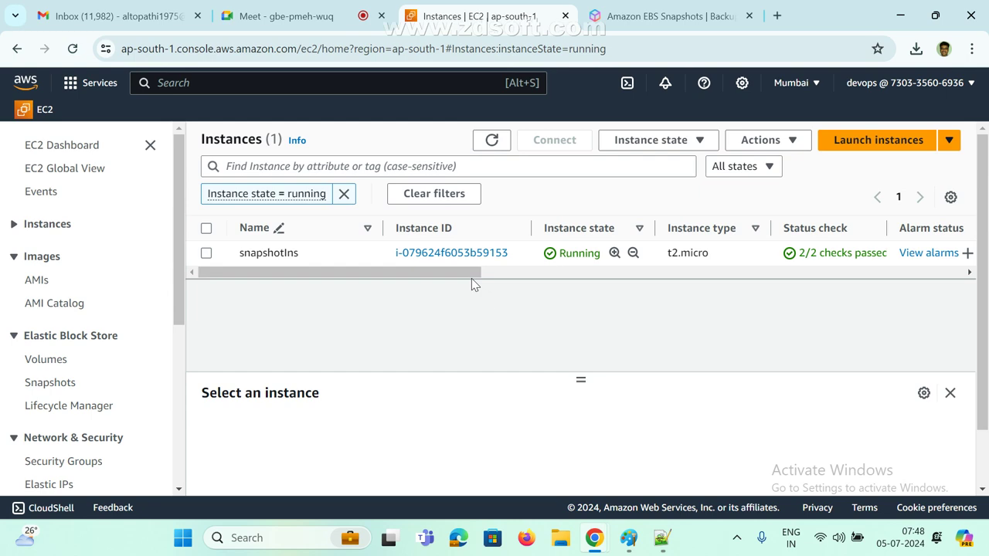
Step: In Paint, write a note at the upper left with 'top' and 'free -m : RAM'
{"action": "left_click", "coordinate": [628, 538]}
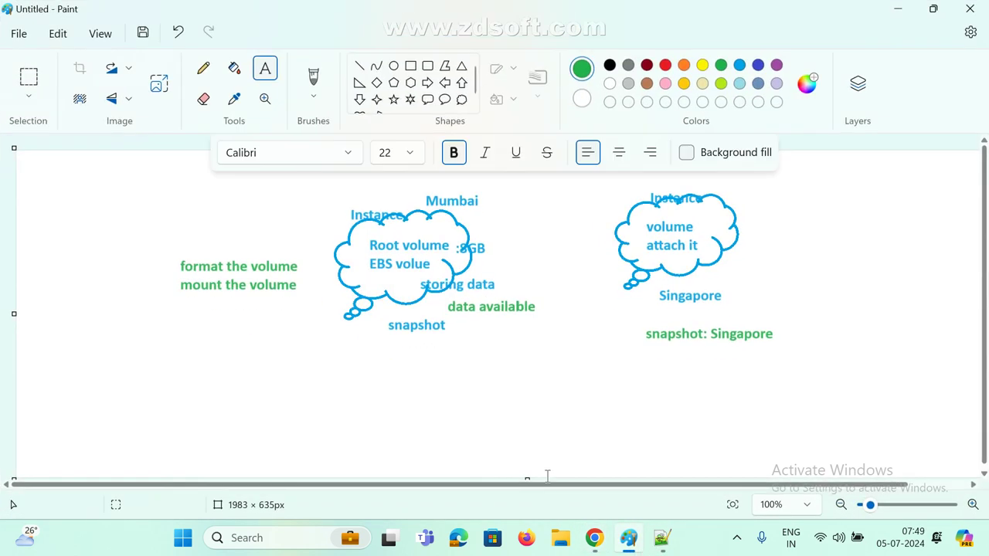
{"action": "mouse_move", "coordinate": [29, 194]}
{"action": "left_mouse_down"}
{"action": "mouse_move", "coordinate": [133, 341]}
{"action": "mouse_move", "coordinate": [176, 378]}
{"action": "left_mouse_up"}
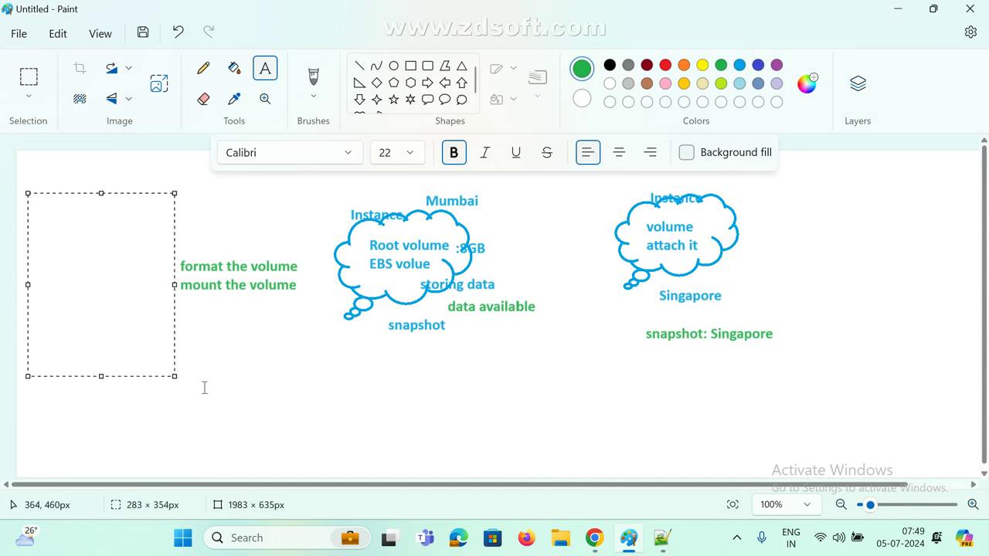
{"action": "type", "text": "top "}
{"action": "type", "text": "free"}
{"action": "left_click_drag", "start_coordinate": [59, 227], "coordinate": [10, 208]}
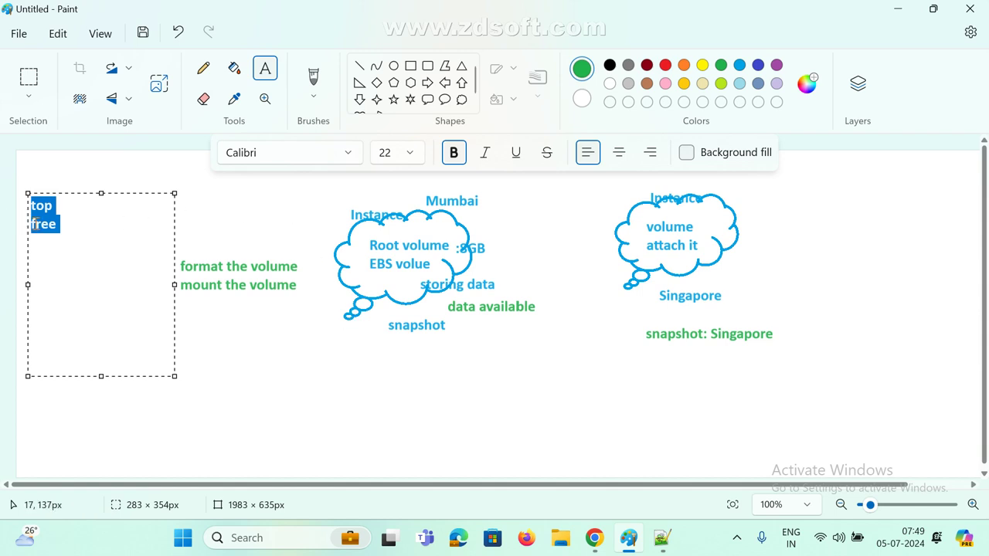
{"action": "left_click", "coordinate": [40, 224]}
{"action": "left_click", "coordinate": [80, 231]}
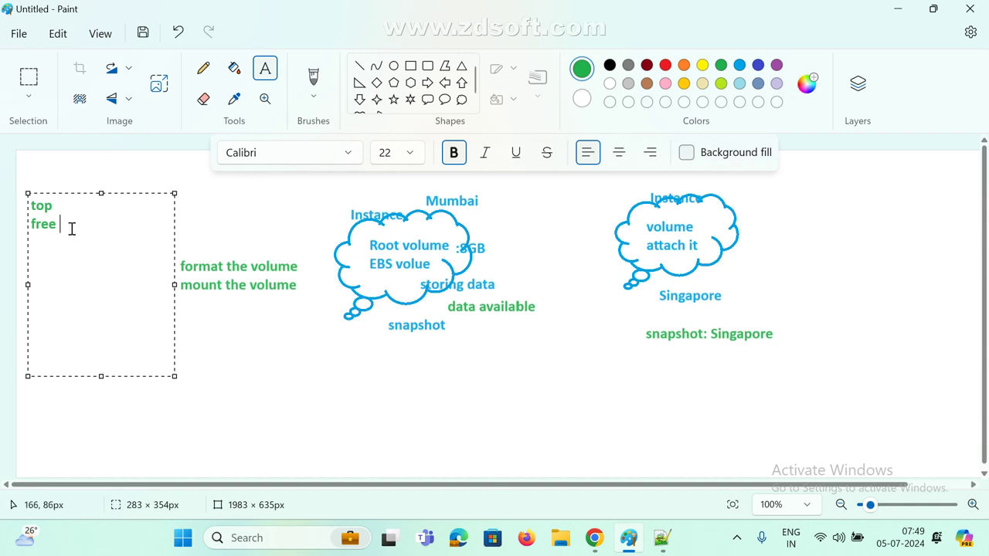
{"action": "type", "text": "m"}
{"action": "left_click_drag", "start_coordinate": [77, 225], "coordinate": [4, 232]}
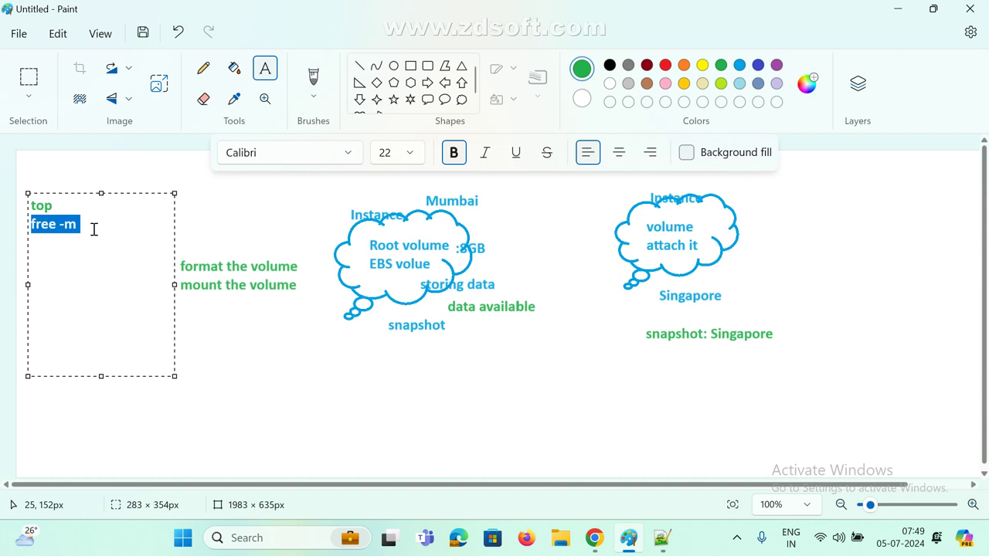
{"action": "left_click", "coordinate": [107, 225]}
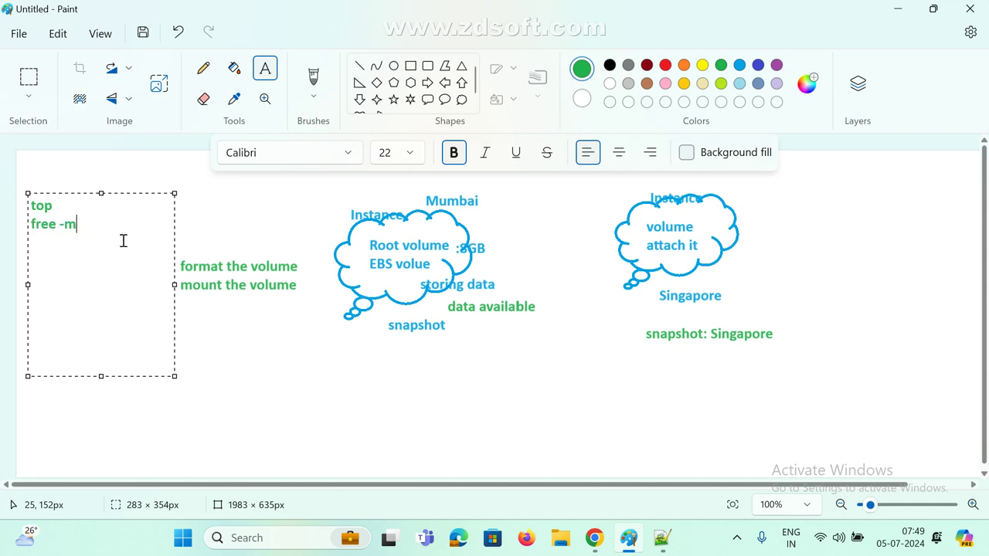
{"action": "type", "text": ": RAM"}
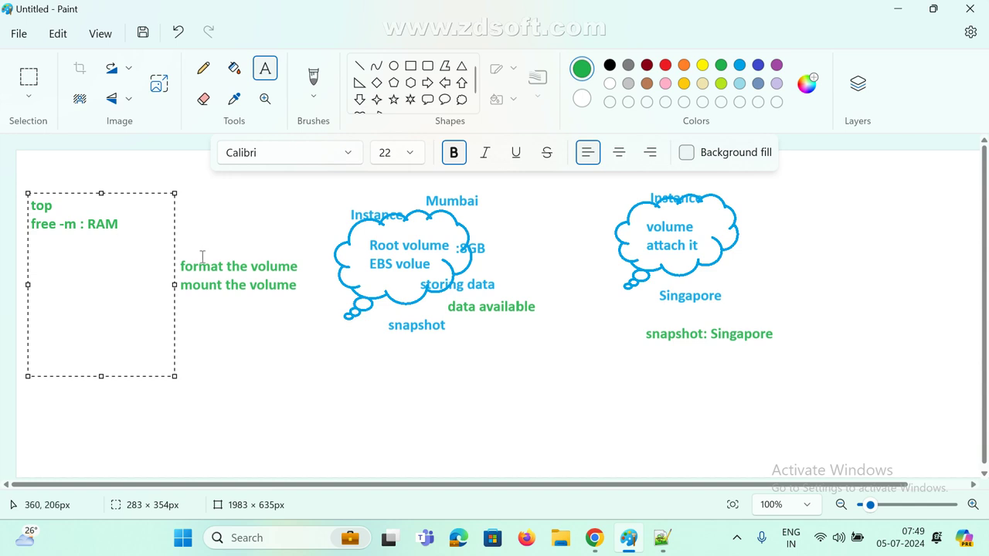
Step: Add ': Cpu' after 'top', finish the note, and go back to the EC2 instances page
{"action": "left_click", "coordinate": [55, 206]}
{"action": "type", "text": ": Cpu,Ra"}
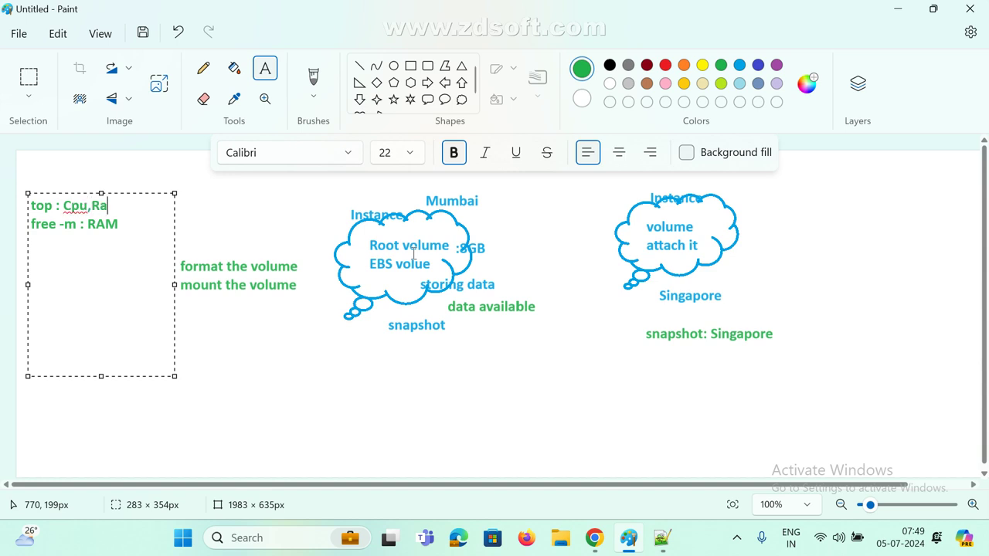
{"action": "type", "text": "m,process"}
{"action": "left_click", "coordinate": [744, 424]}
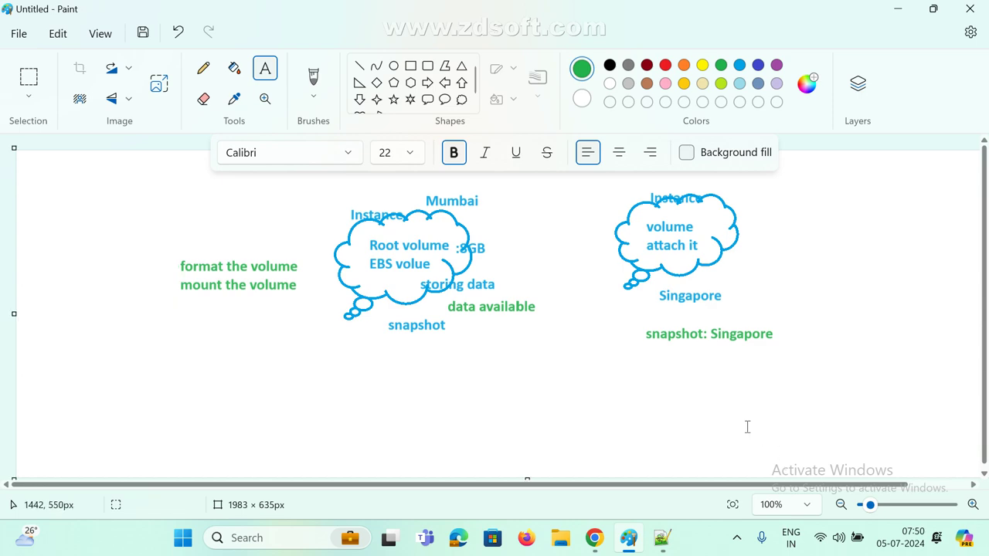
{"action": "mouse_move", "coordinate": [589, 546]}
{"action": "left_click", "coordinate": [533, 483]}
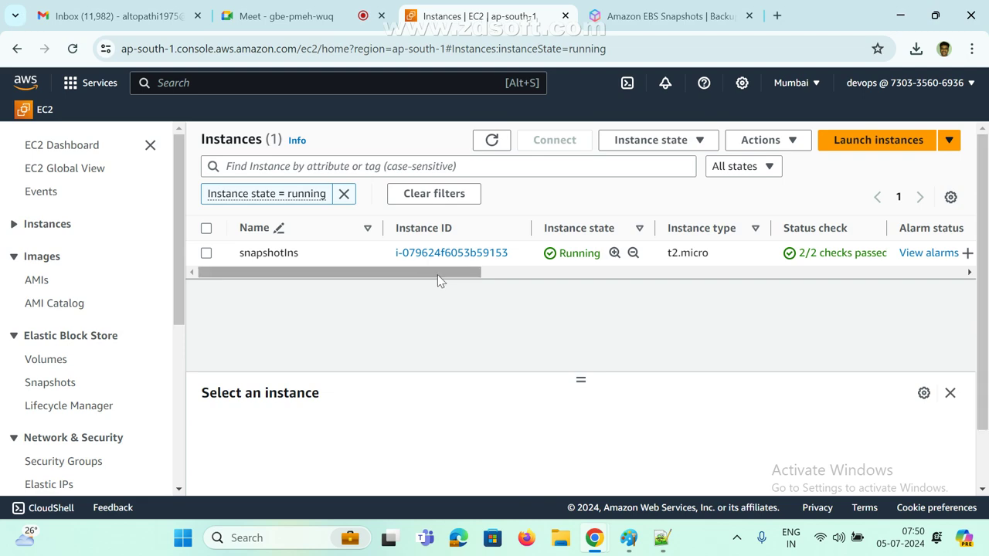
Step: Open snapshotIns details, review its Monitoring, Storage and Security tabs, and open Manage detailed monitoring
{"action": "left_click", "coordinate": [442, 252]}
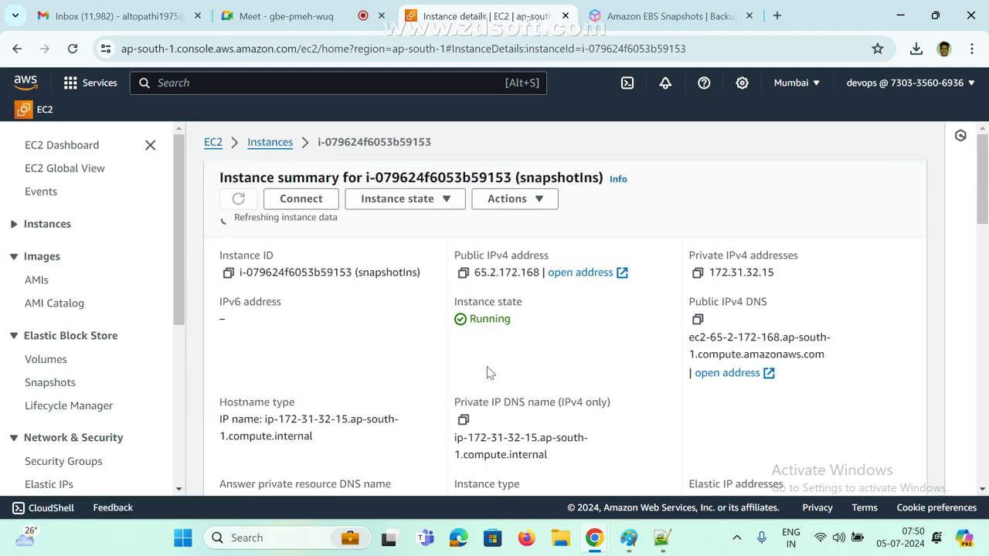
{"action": "scroll", "coordinate": [487, 373], "scroll_direction": "down", "scroll_amount": 8}
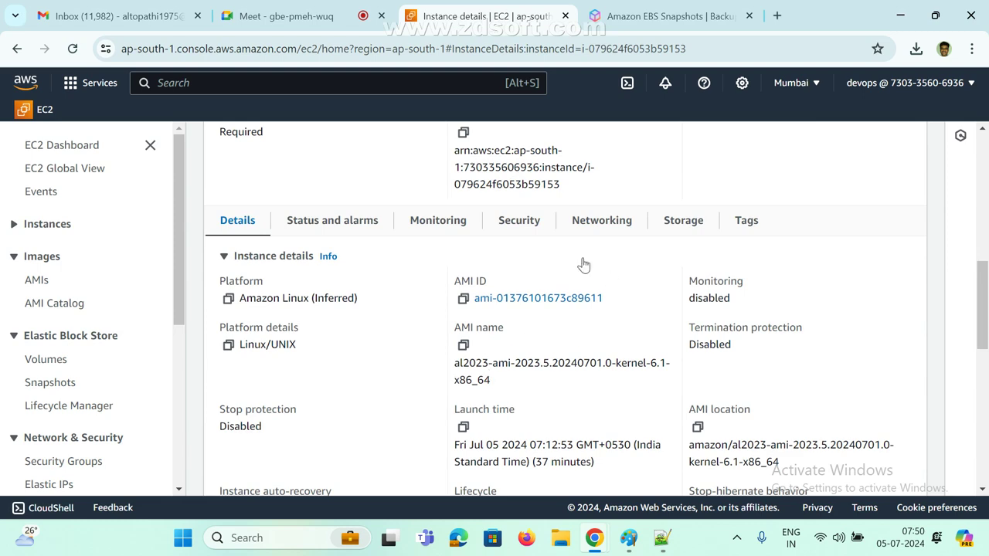
{"action": "left_click", "coordinate": [440, 221]}
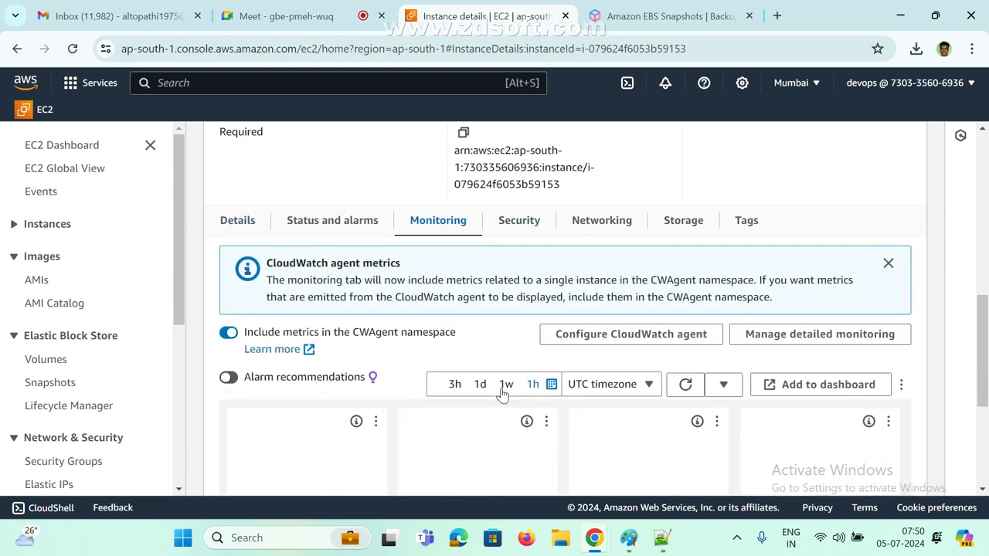
{"action": "left_click", "coordinate": [672, 231]}
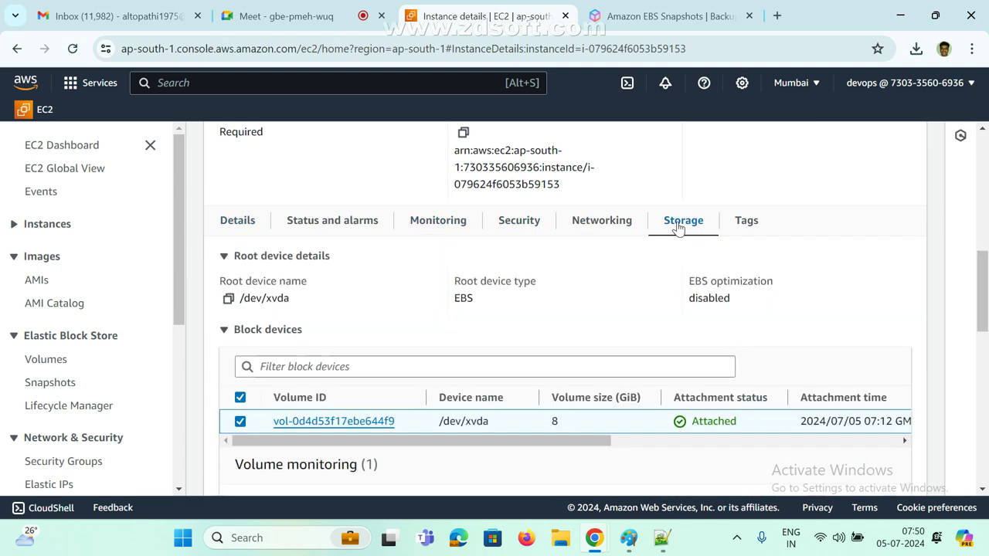
{"action": "left_click", "coordinate": [522, 223]}
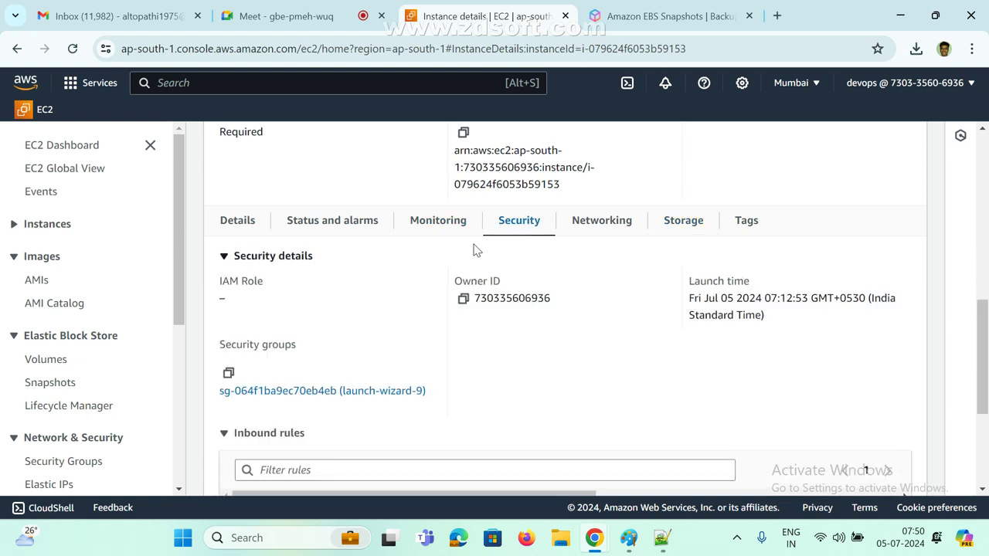
{"action": "left_click", "coordinate": [457, 228]}
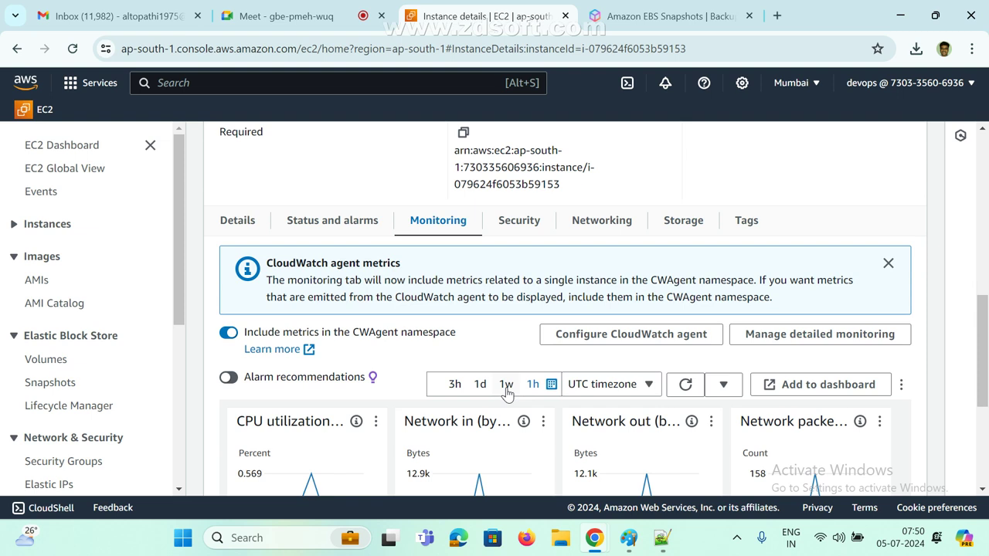
{"action": "scroll", "coordinate": [506, 392], "scroll_direction": "down", "scroll_amount": 2}
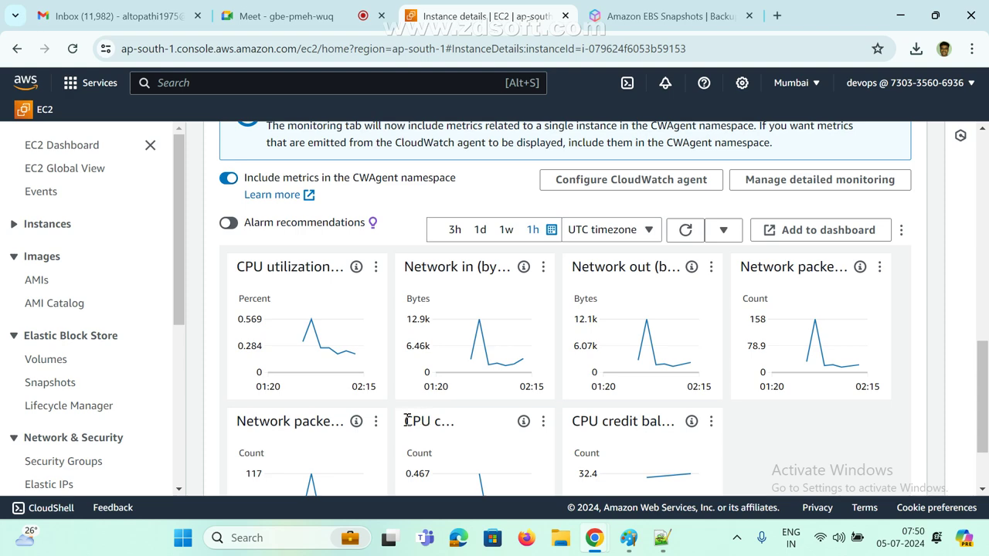
{"action": "scroll", "coordinate": [540, 421], "scroll_direction": "up", "scroll_amount": 2}
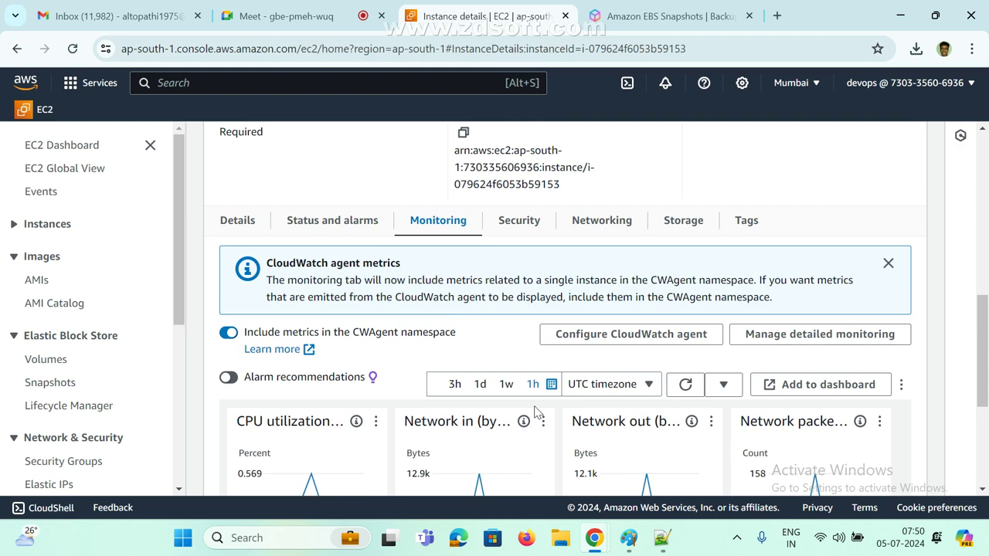
{"action": "left_click", "coordinate": [778, 341]}
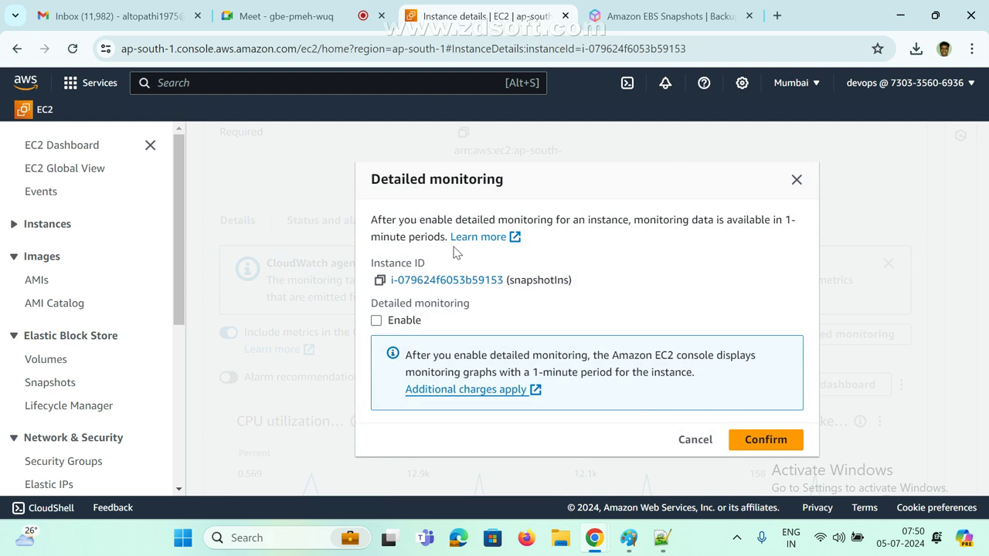
Step: Read the detailed monitoring and 1-minute period explanation, then close the dialog unchanged
{"action": "left_click_drag", "start_coordinate": [456, 220], "coordinate": [550, 220]}
{"action": "left_click", "coordinate": [615, 219]}
{"action": "left_click_drag", "start_coordinate": [737, 219], "coordinate": [793, 221]}
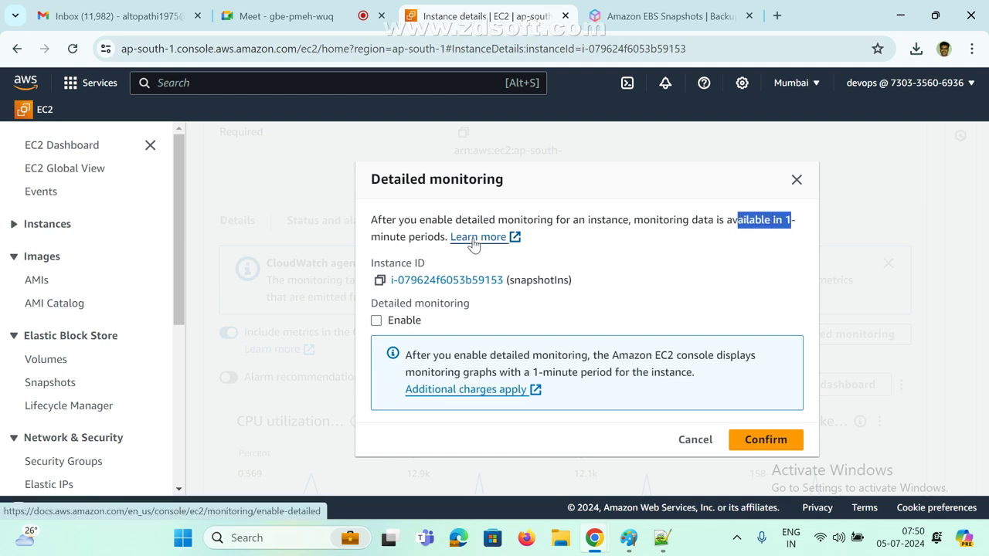
{"action": "left_click", "coordinate": [796, 180]}
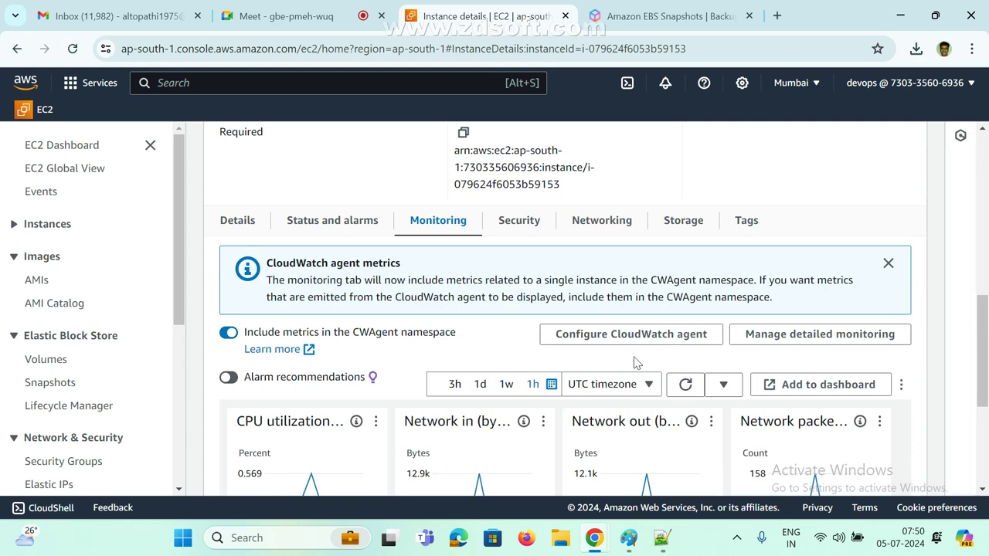
Step: Enable detailed monitoring for snapshotIns and confirm
{"action": "scroll", "coordinate": [817, 387], "scroll_direction": "down", "scroll_amount": 1}
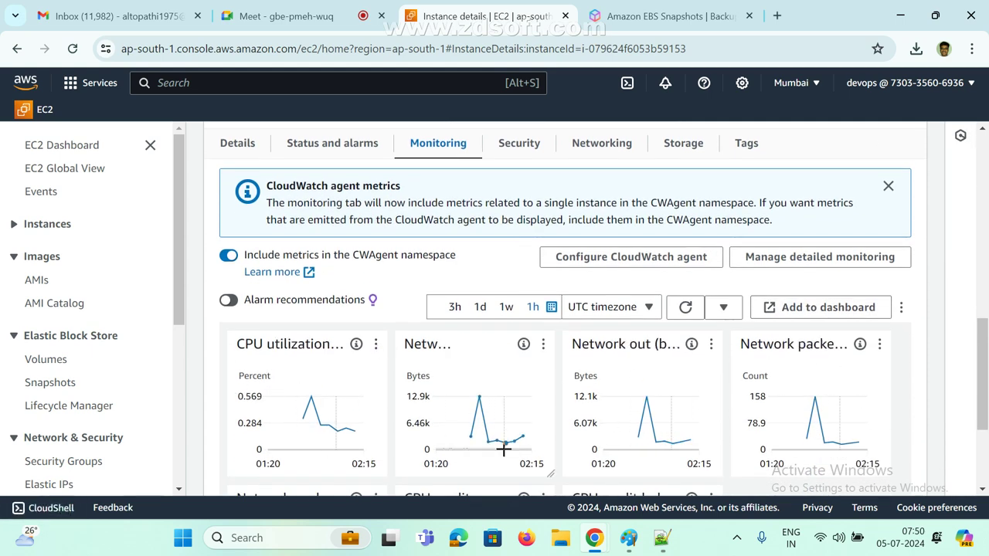
{"action": "scroll", "coordinate": [502, 448], "scroll_direction": "down", "scroll_amount": 2}
{"action": "scroll", "coordinate": [549, 397], "scroll_direction": "up", "scroll_amount": 5}
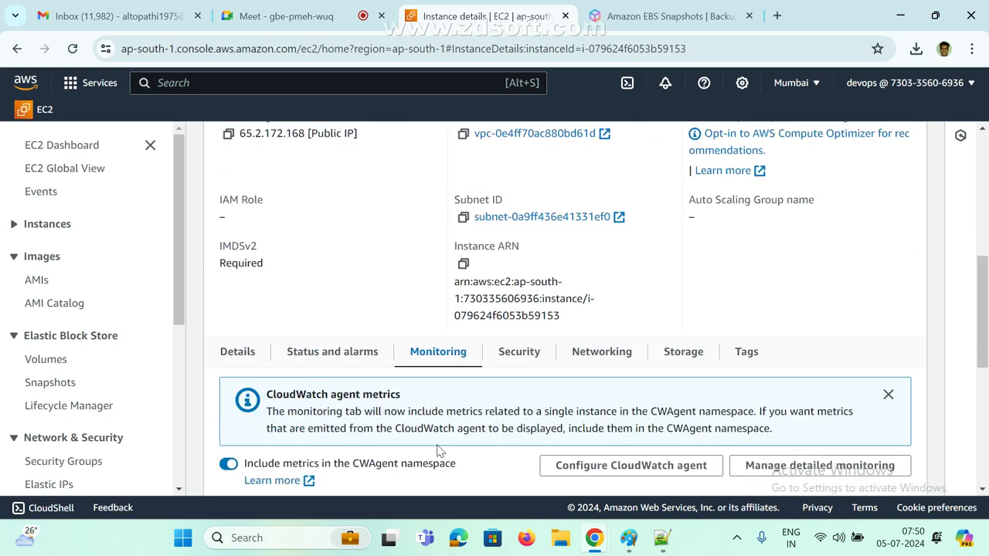
{"action": "scroll", "coordinate": [437, 450], "scroll_direction": "down", "scroll_amount": 2}
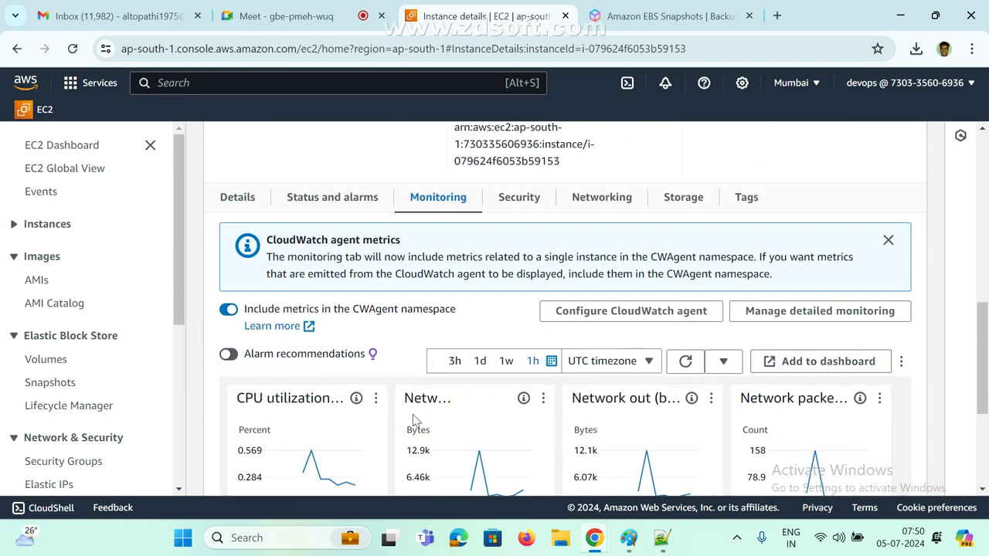
{"action": "scroll", "coordinate": [738, 433], "scroll_direction": "down", "scroll_amount": 3}
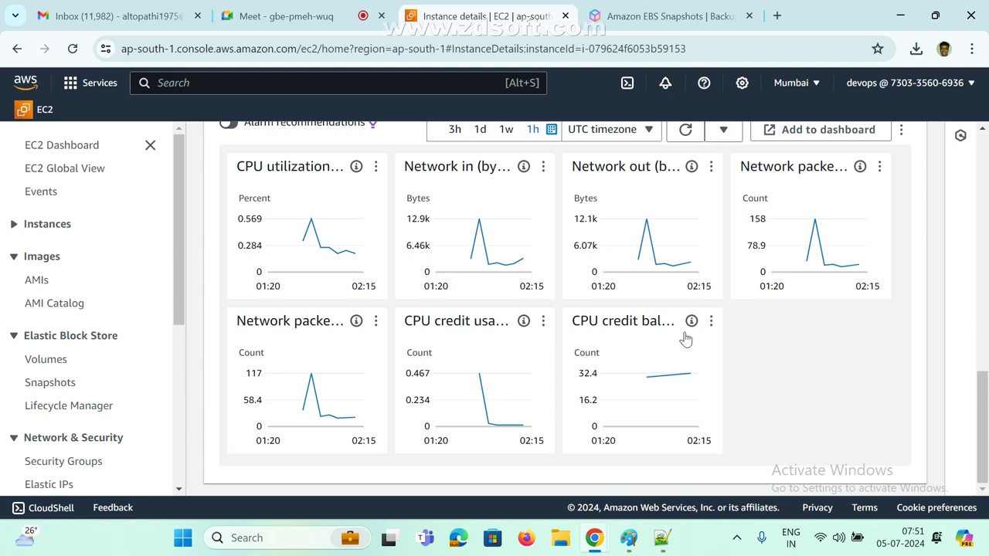
{"action": "scroll", "coordinate": [498, 370], "scroll_direction": "up", "scroll_amount": 2}
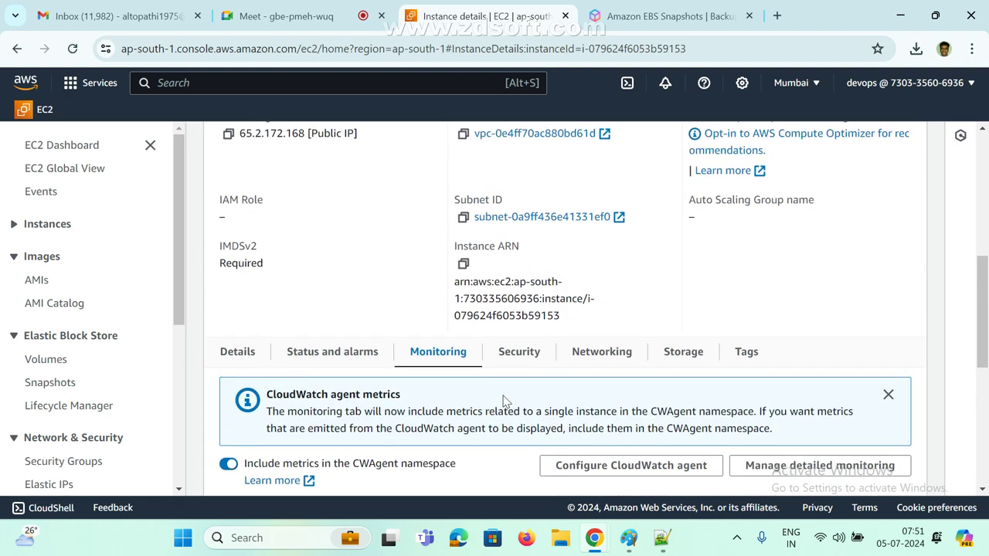
{"action": "scroll", "coordinate": [502, 404], "scroll_direction": "down", "scroll_amount": 2}
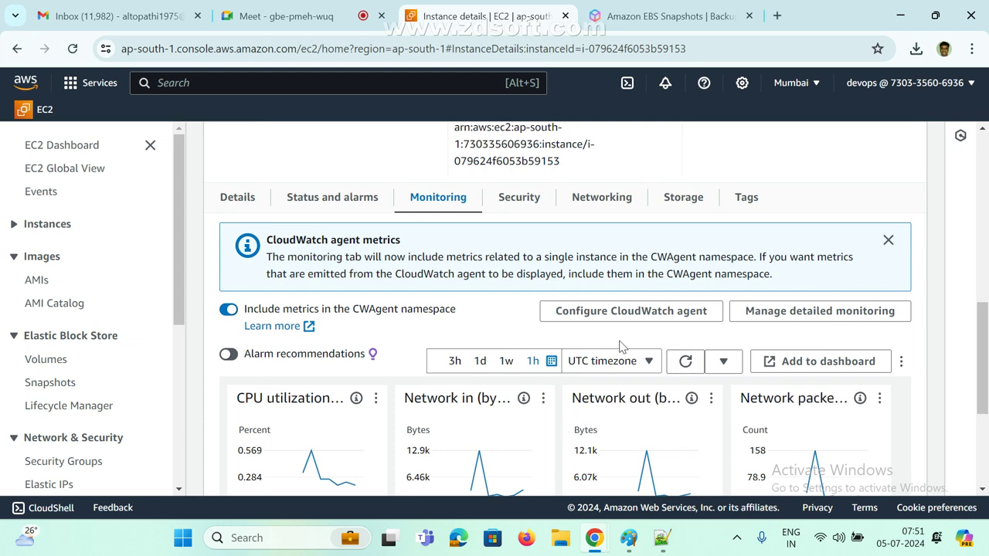
{"action": "left_click", "coordinate": [836, 319]}
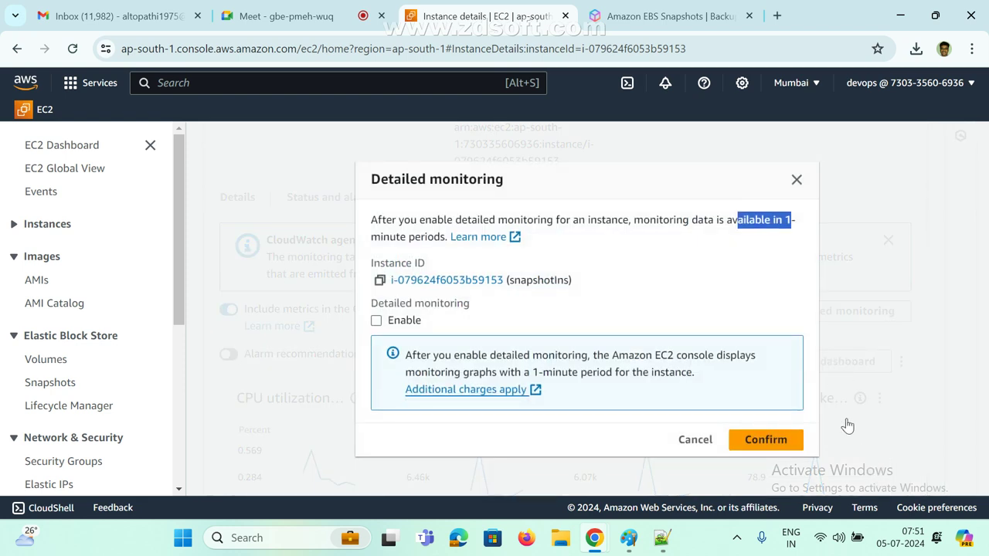
{"action": "left_click", "coordinate": [797, 447]}
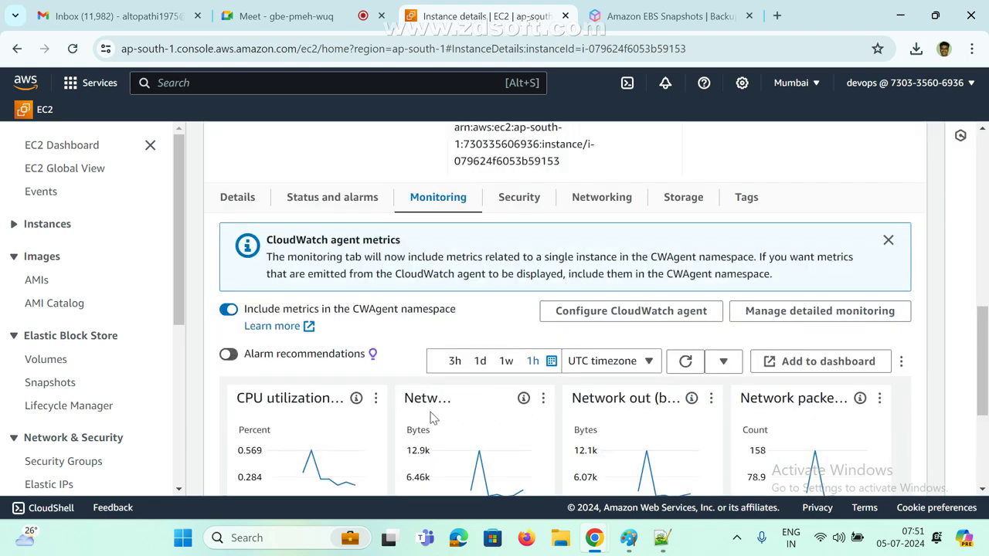
{"action": "scroll", "coordinate": [429, 415], "scroll_direction": "down", "scroll_amount": 3}
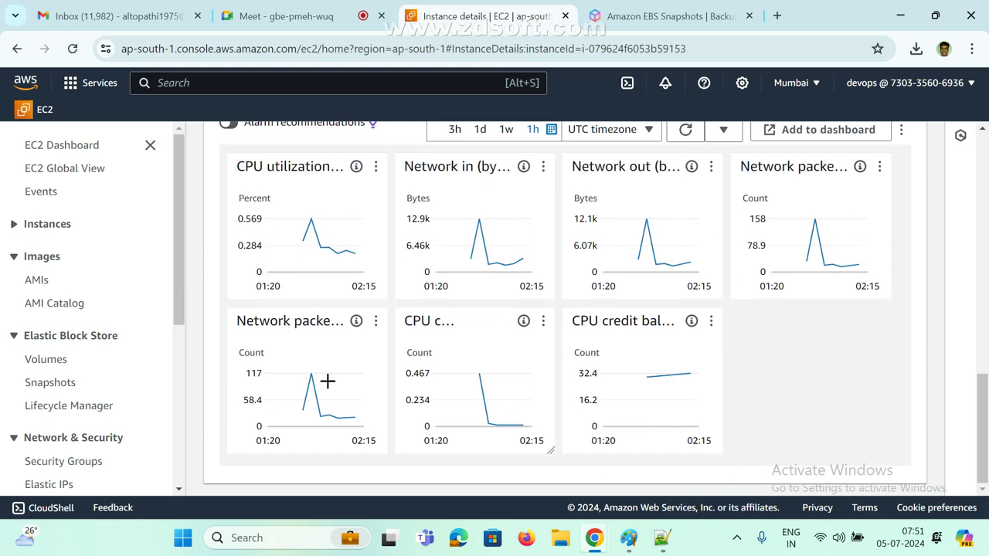
{"action": "scroll", "coordinate": [695, 448], "scroll_direction": "up", "scroll_amount": 3}
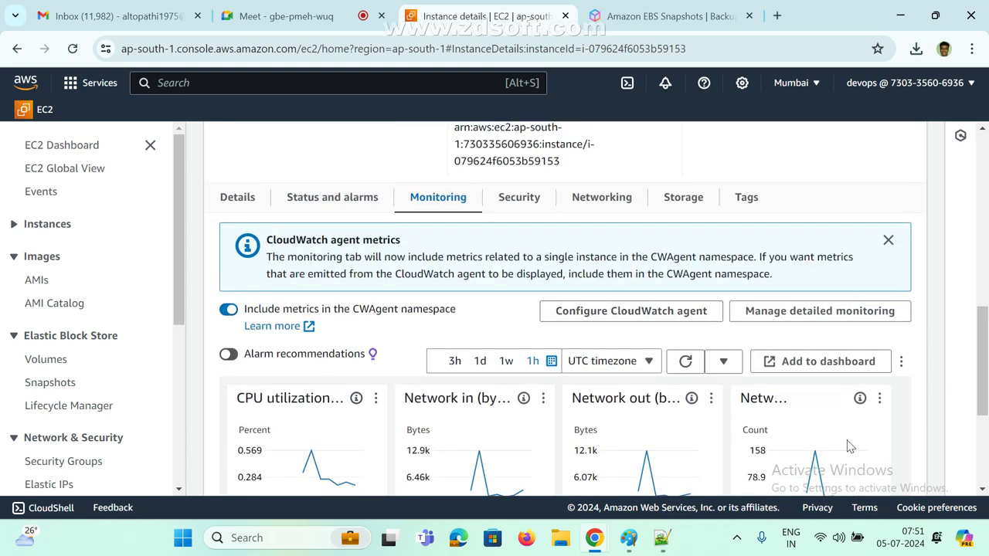
{"action": "scroll", "coordinate": [575, 426], "scroll_direction": "down", "scroll_amount": 1}
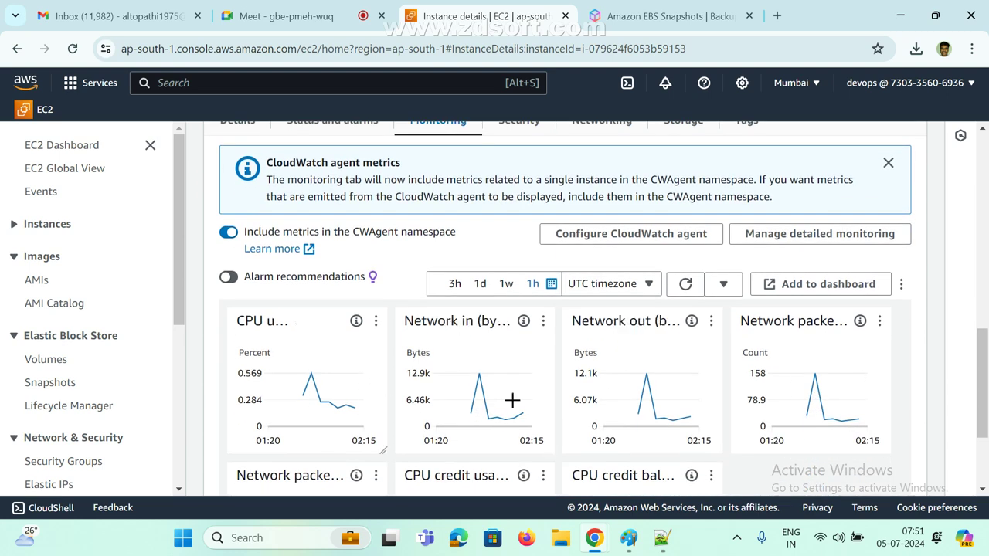
{"action": "scroll", "coordinate": [567, 432], "scroll_direction": "down", "scroll_amount": 2}
{"action": "scroll", "coordinate": [561, 443], "scroll_direction": "up", "scroll_amount": 3}
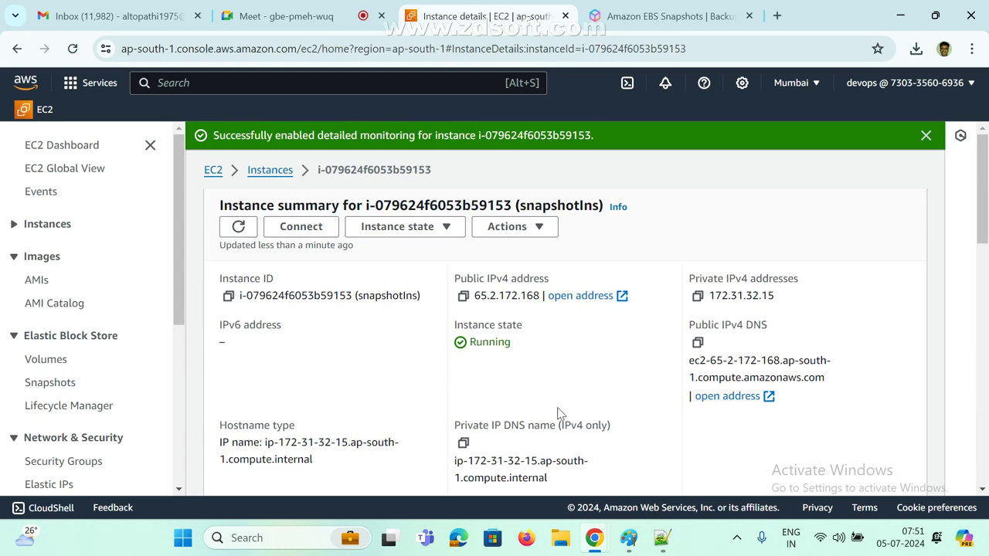
{"action": "scroll", "coordinate": [560, 414], "scroll_direction": "down", "scroll_amount": 10}
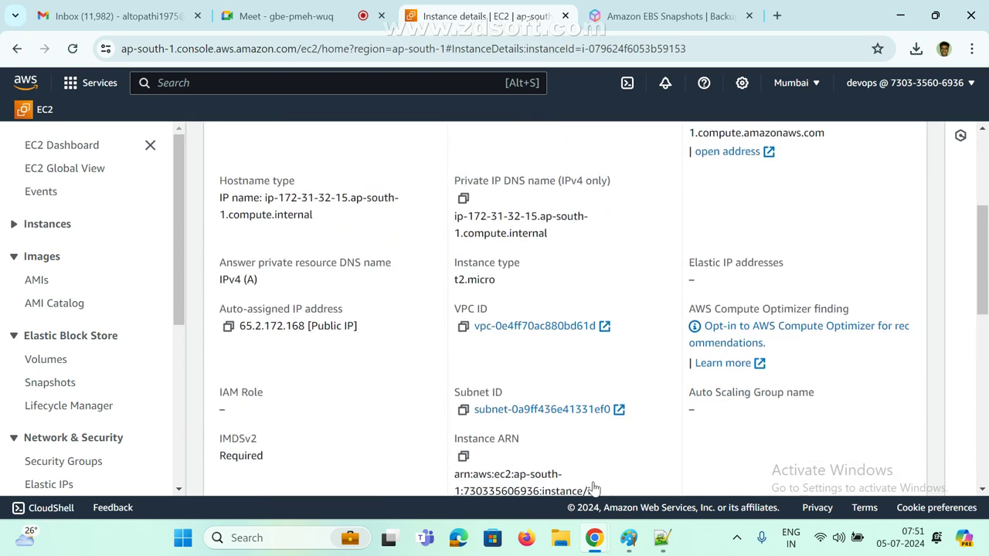
{"action": "scroll", "coordinate": [489, 419], "scroll_direction": "up", "scroll_amount": 3}
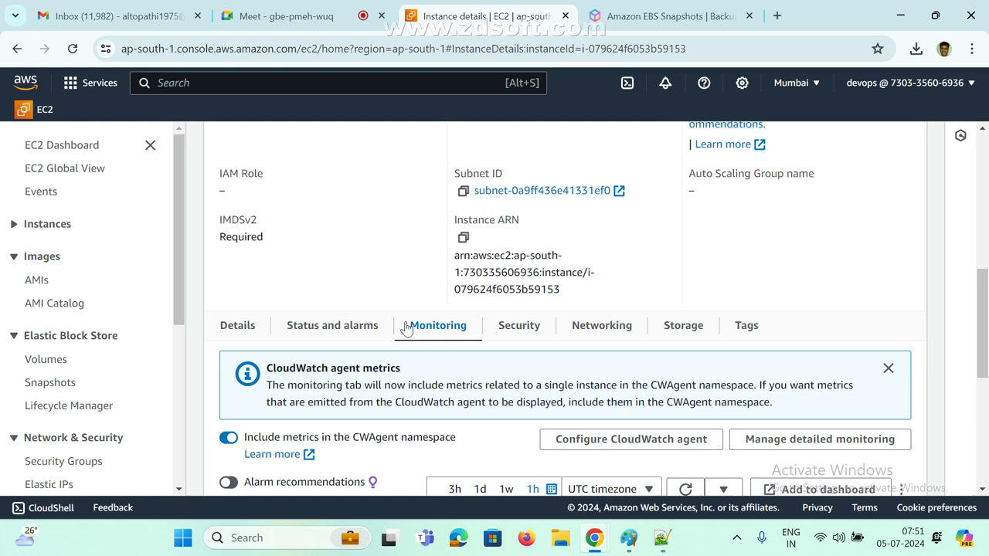
{"action": "scroll", "coordinate": [474, 356], "scroll_direction": "down", "scroll_amount": 1}
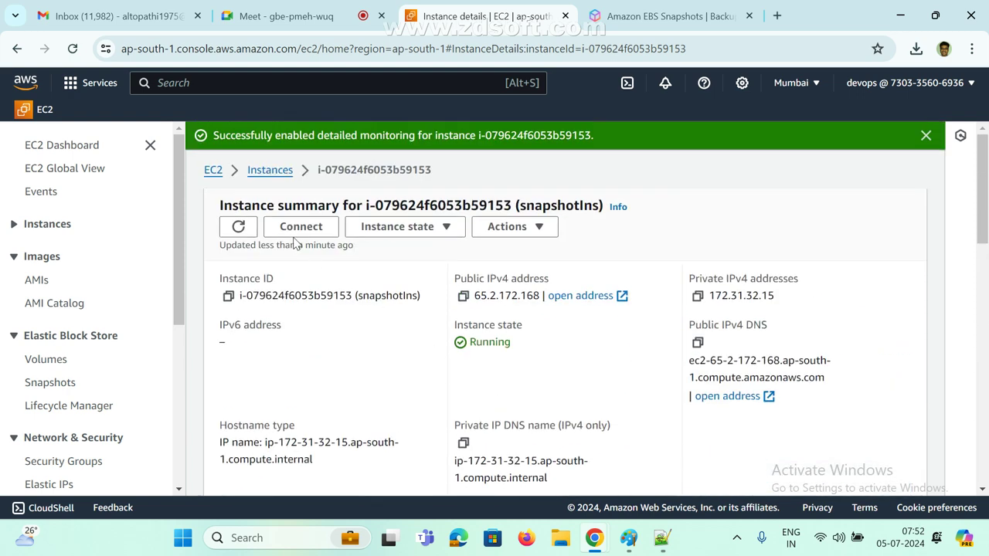
{"action": "scroll", "coordinate": [541, 386], "scroll_direction": "down", "scroll_amount": 5}
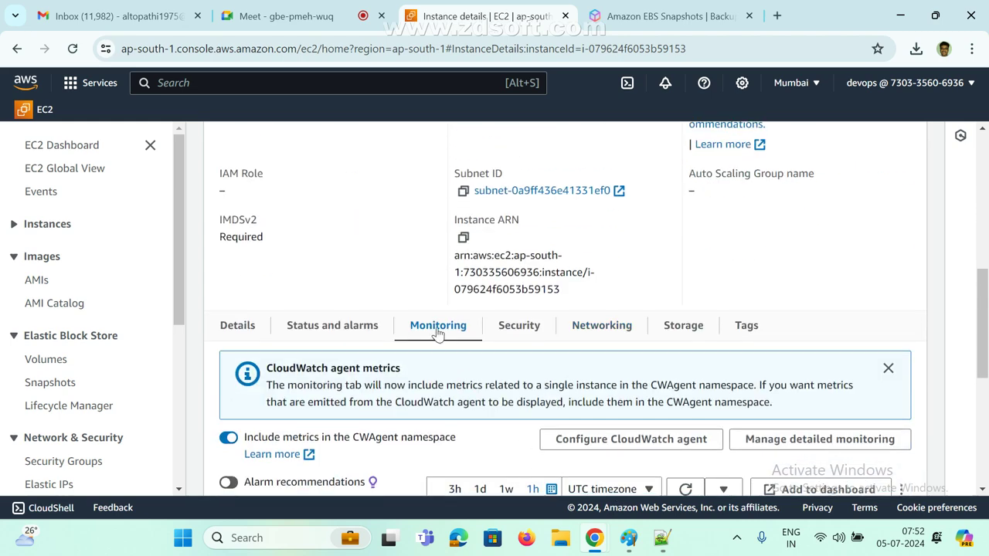
{"action": "scroll", "coordinate": [464, 386], "scroll_direction": "down", "scroll_amount": 3}
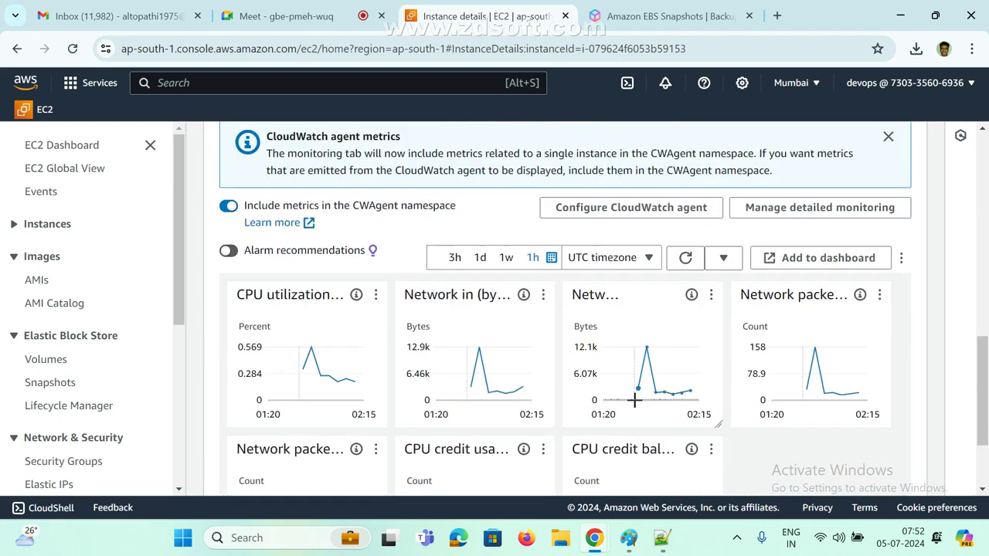
{"action": "mouse_move", "coordinate": [636, 399]}
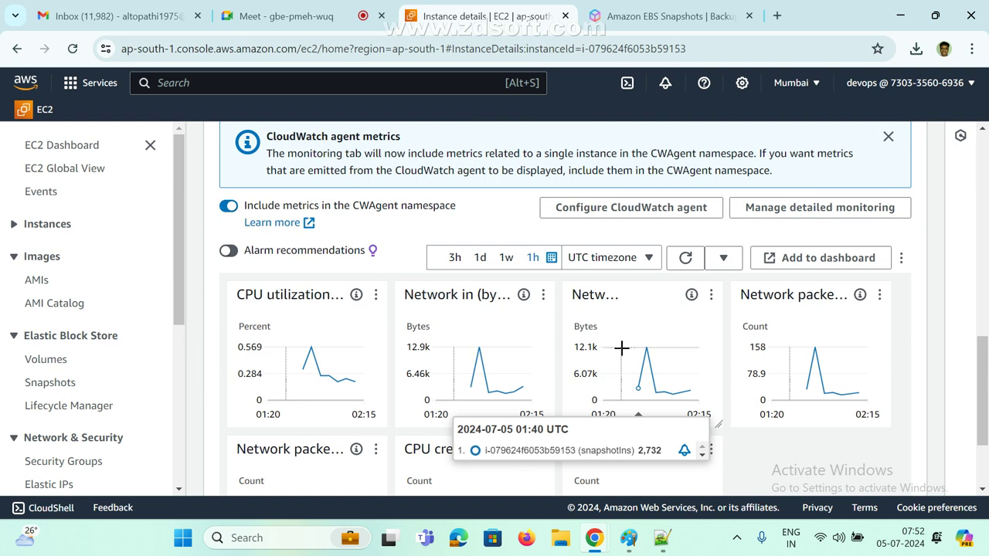
{"action": "scroll", "coordinate": [610, 343], "scroll_direction": "up", "scroll_amount": 10}
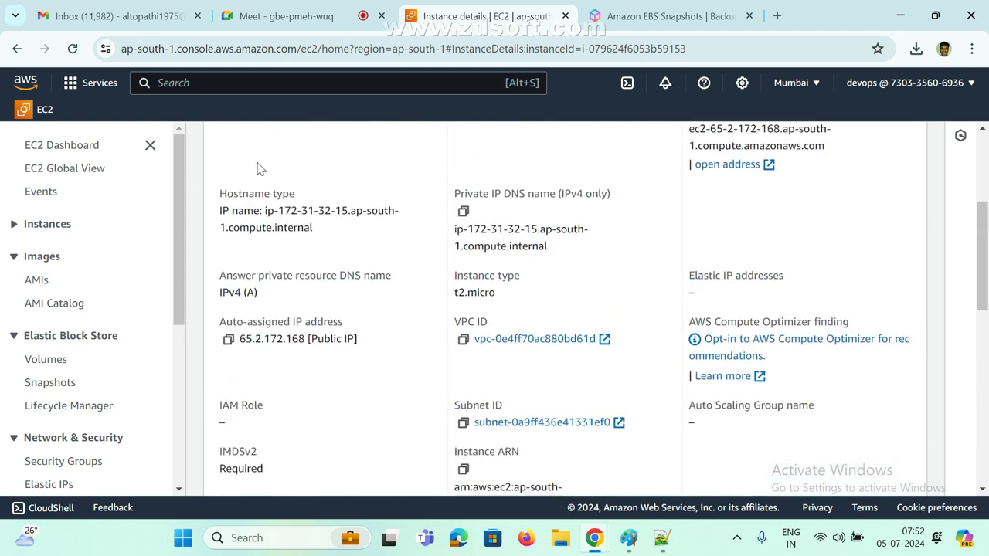
Step: Search the console for 'cloud wa' and open CloudWatch for the Mumbai region
{"action": "left_click", "coordinate": [238, 81]}
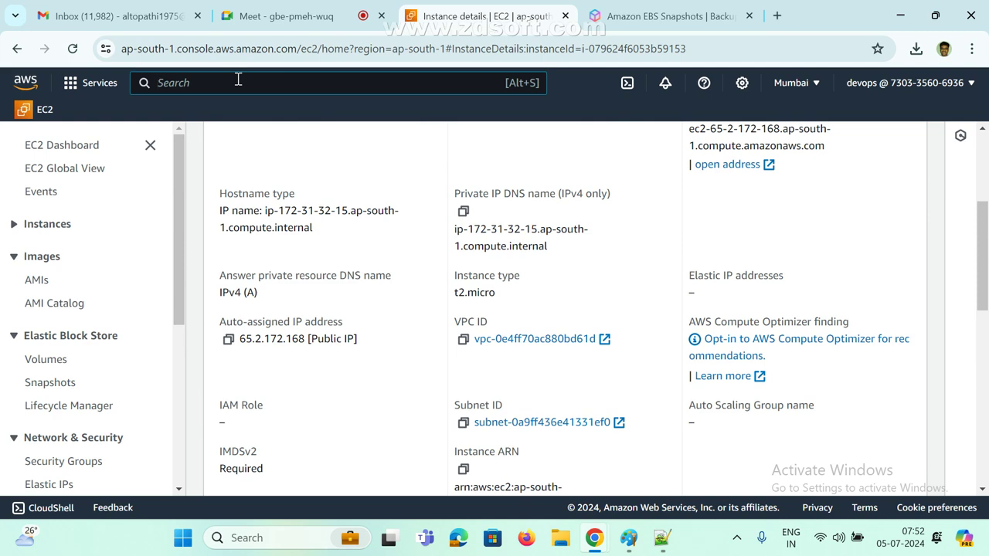
{"action": "type", "text": "c"}
{"action": "key", "text": "BackSpace"}
{"action": "type", "text": "clou"}
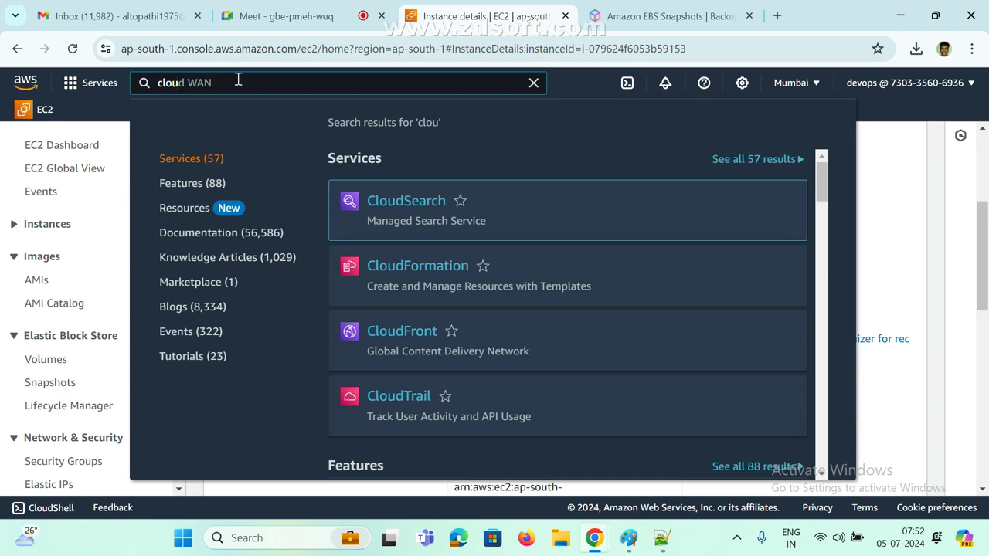
{"action": "type", "text": "d w"}
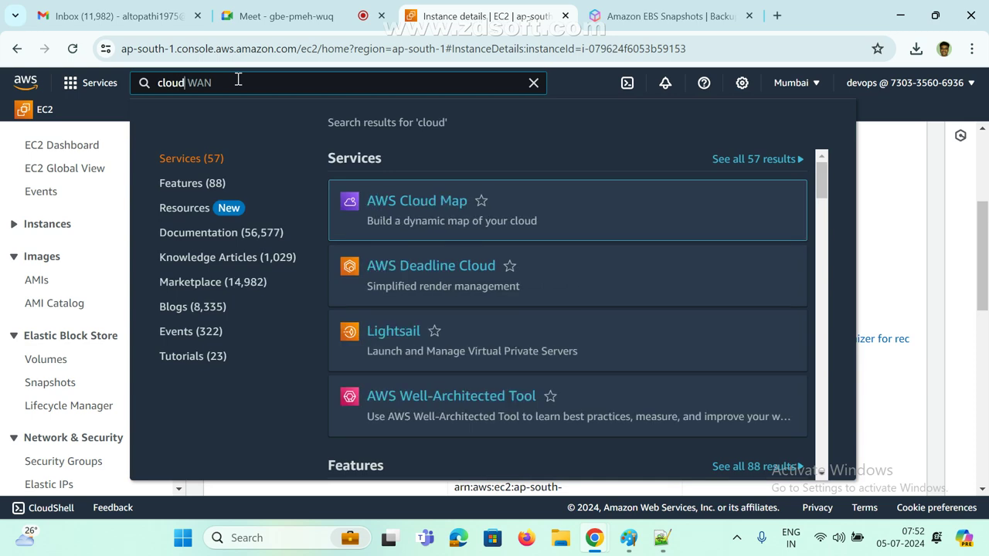
{"action": "key", "text": "BackSpace"}
{"action": "type", "text": "wa"}
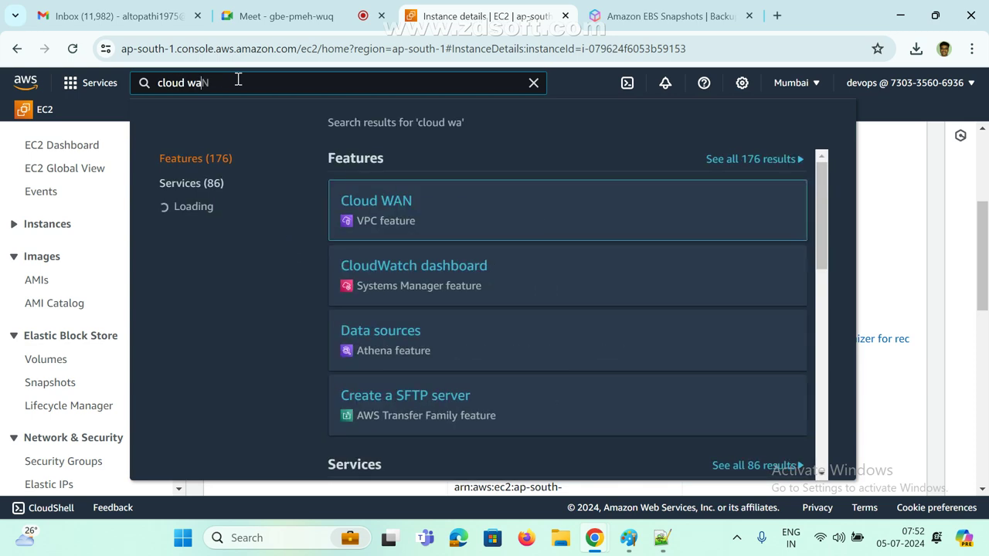
{"action": "scroll", "coordinate": [334, 210], "scroll_direction": "down", "scroll_amount": 3}
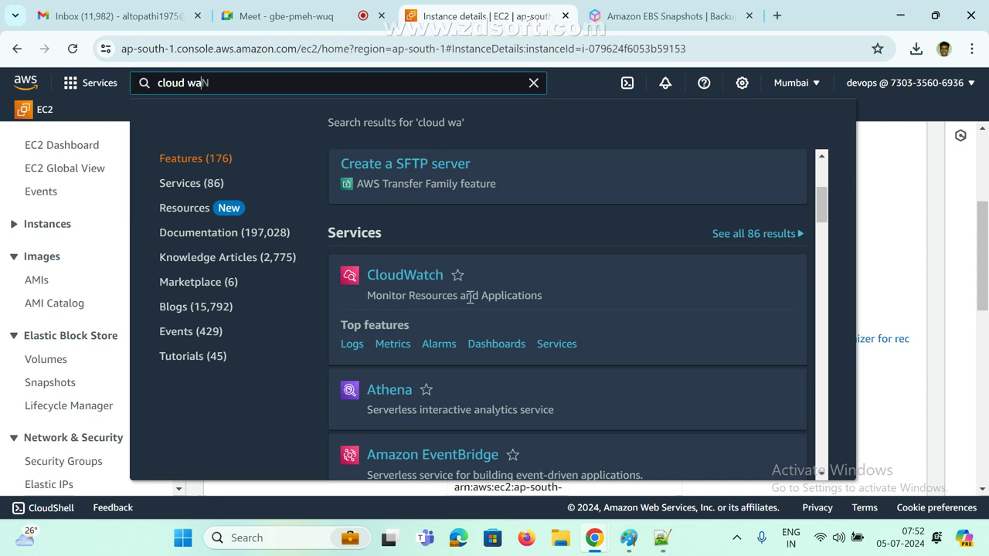
{"action": "left_click_drag", "start_coordinate": [541, 295], "coordinate": [358, 301]}
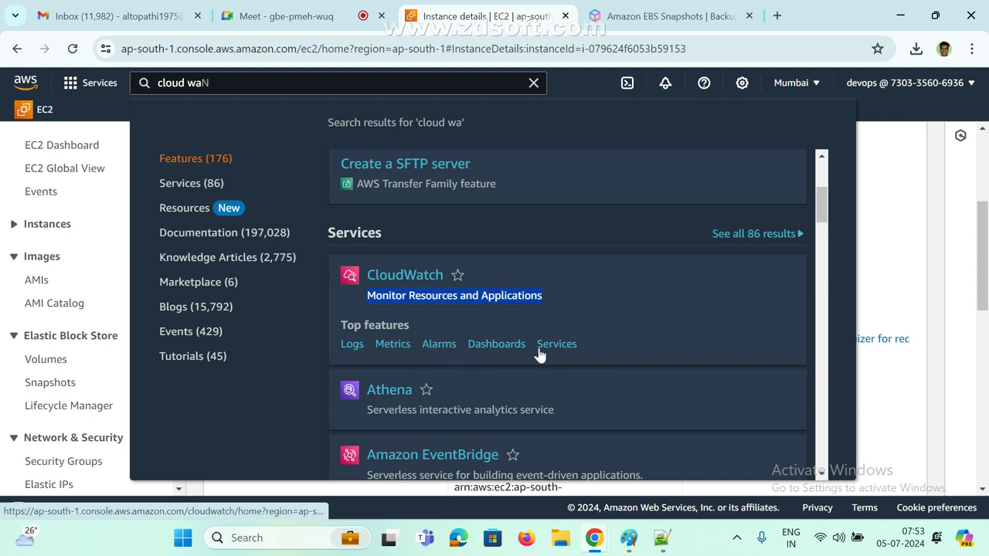
{"action": "left_click", "coordinate": [405, 275]}
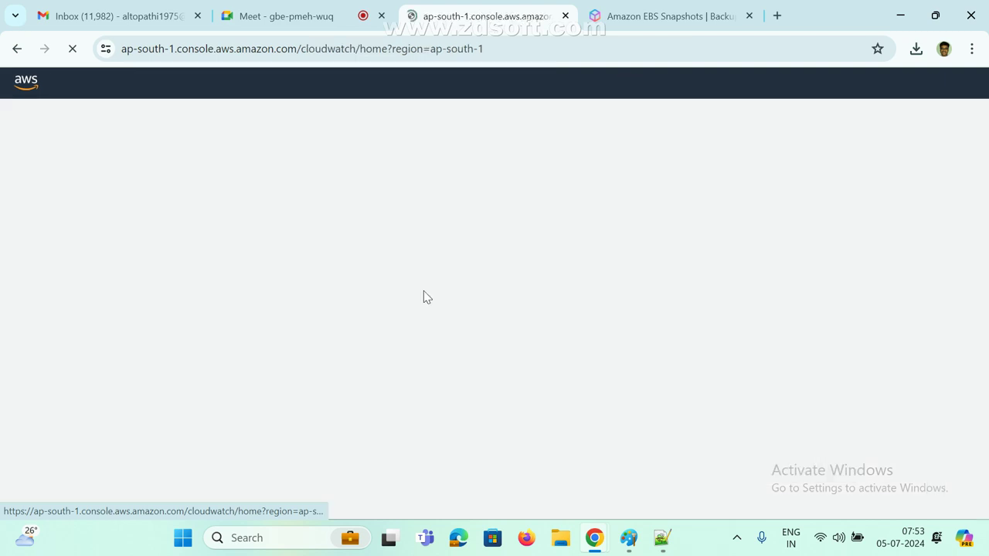
Step: Return to Google, search 'what is aws cloudwatch', and highlight 'data' and 'actionable' in the snippet
{"action": "left_click", "coordinate": [680, 19]}
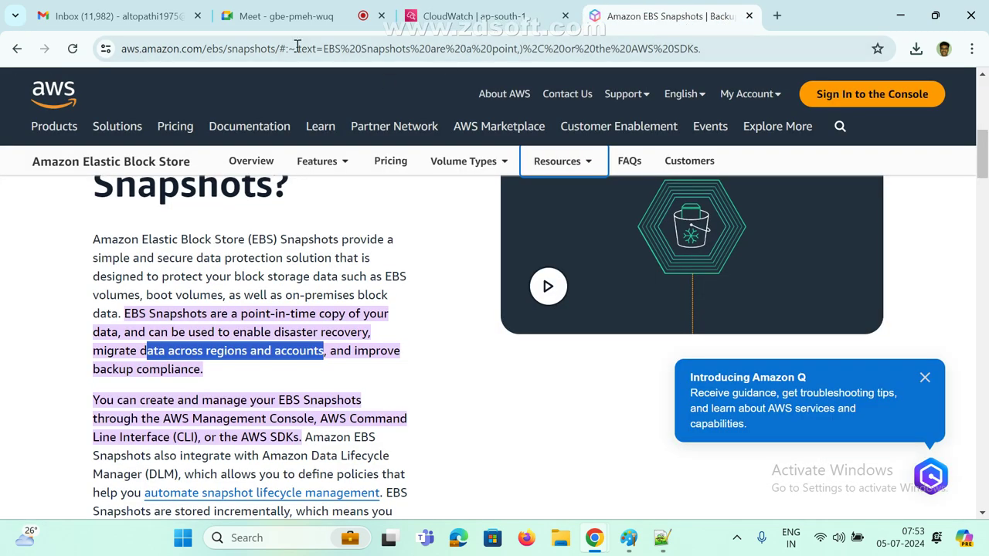
{"action": "scroll", "coordinate": [320, 95], "scroll_direction": "up", "scroll_amount": 2}
{"action": "left_click", "coordinate": [17, 48]}
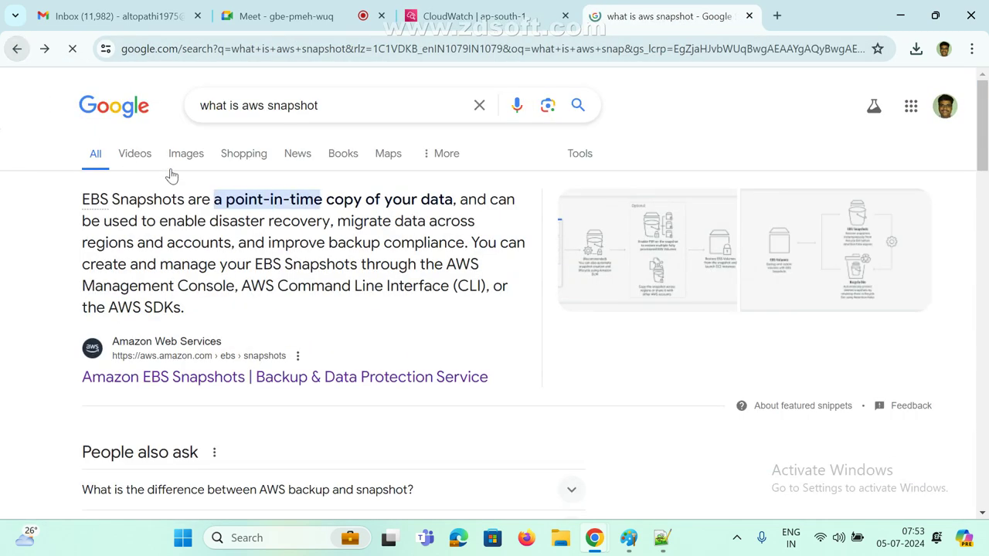
{"action": "left_click_drag", "start_coordinate": [346, 106], "coordinate": [61, 74]}
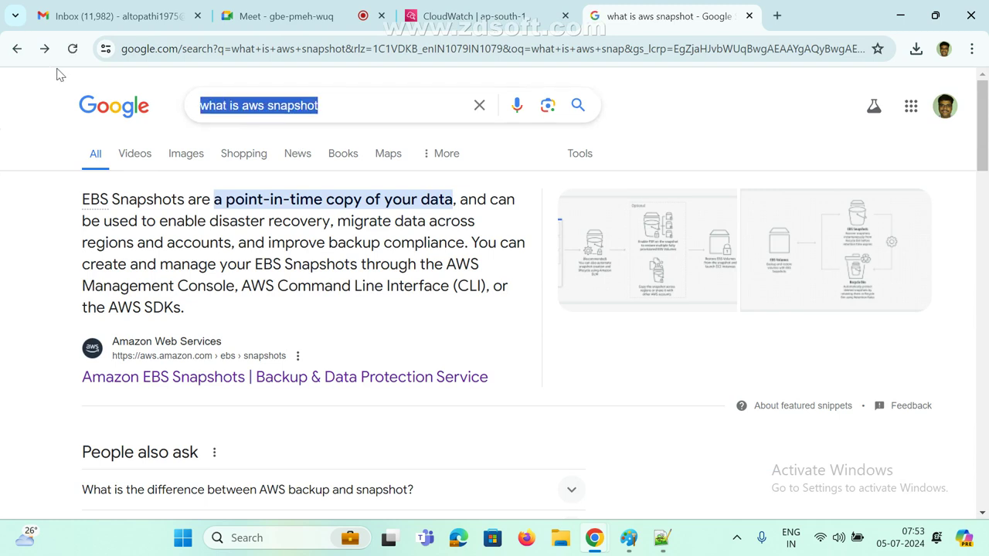
{"action": "type", "text": "what is a"}
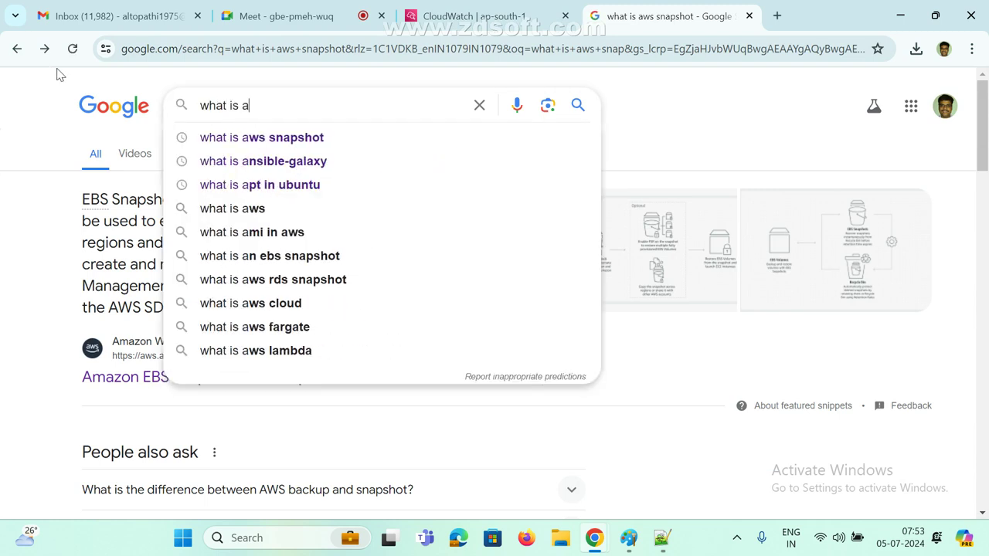
{"action": "type", "text": "ws clo"}
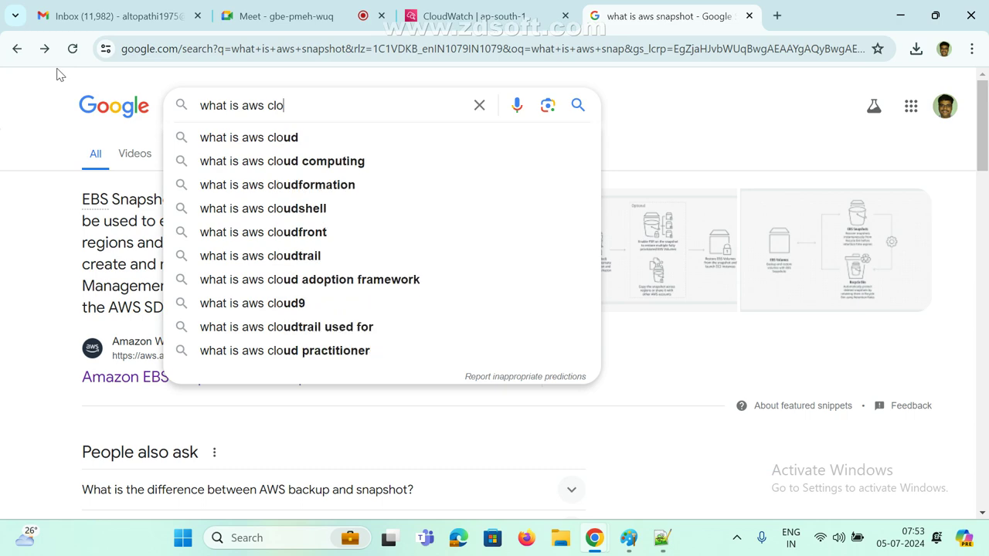
{"action": "type", "text": "ud wa"}
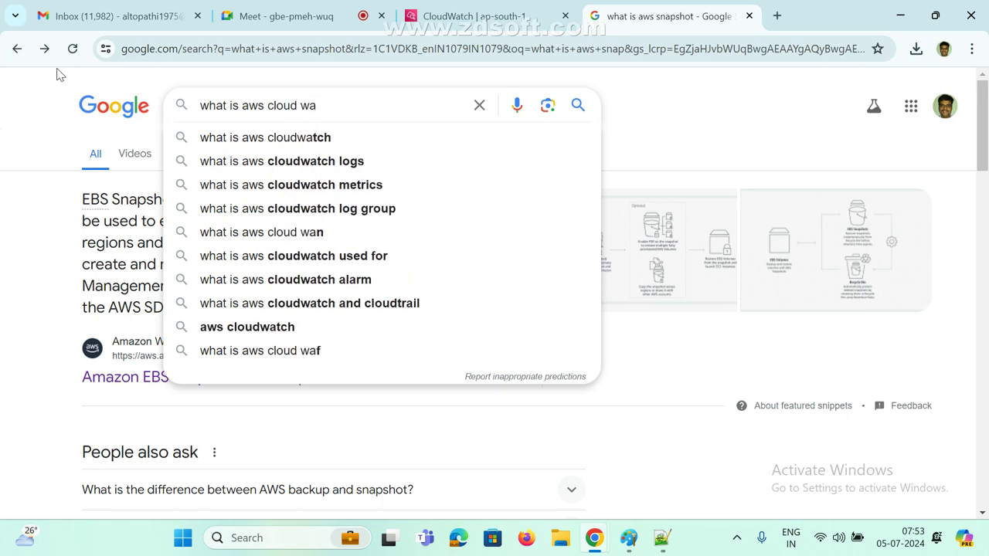
{"action": "left_click", "coordinate": [254, 137]}
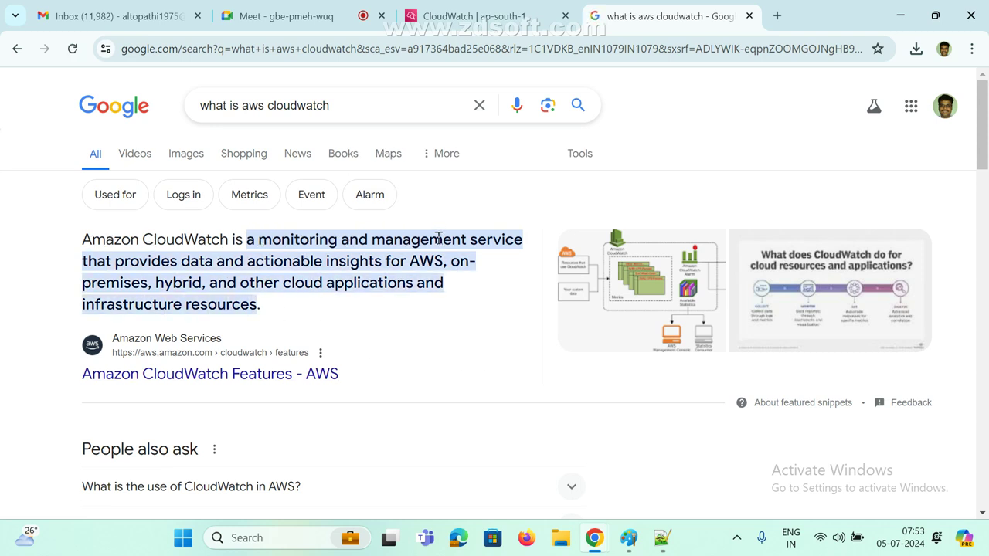
{"action": "double_click", "coordinate": [186, 257]}
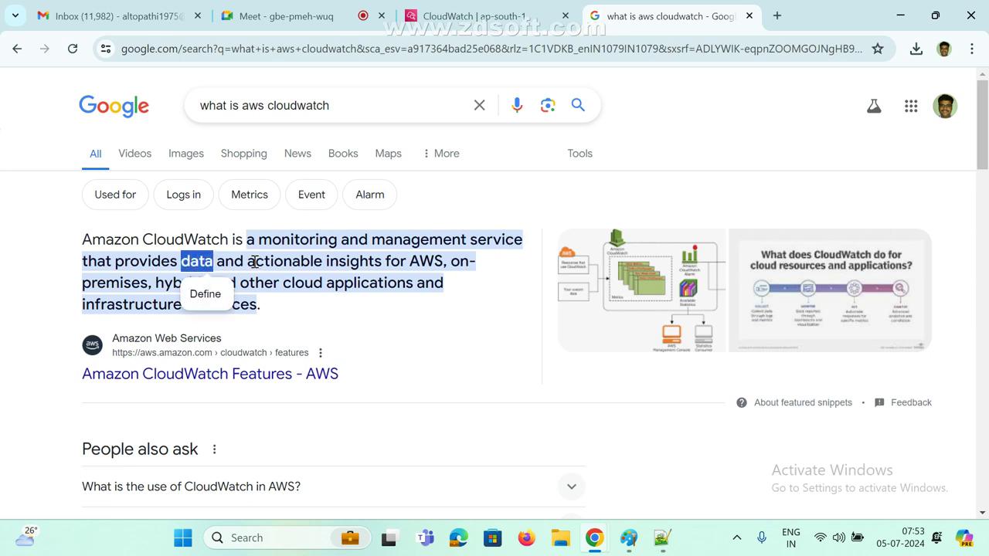
{"action": "left_click_drag", "start_coordinate": [255, 262], "coordinate": [324, 262]}
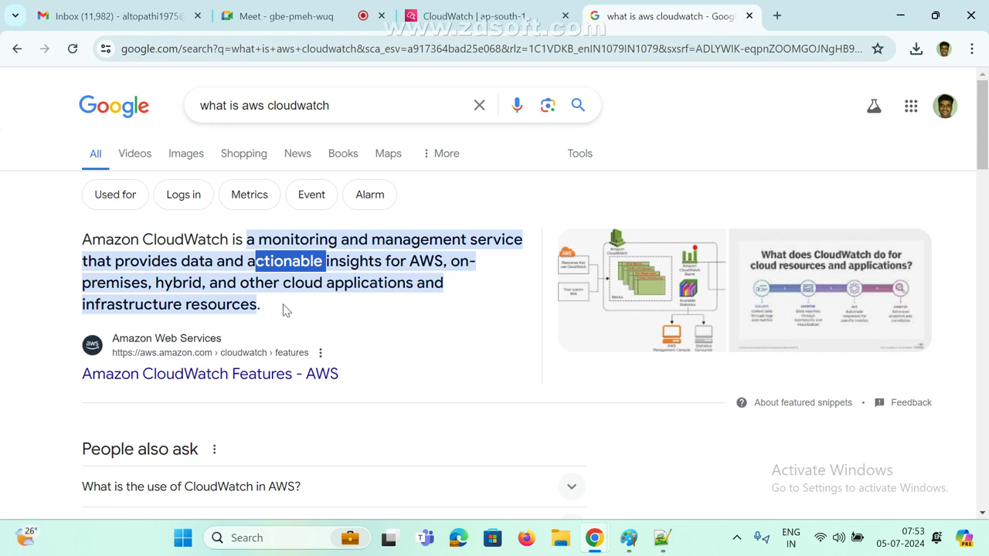
Step: Open the Amazon CloudWatch Features page and scroll through it
{"action": "left_click", "coordinate": [329, 380]}
{"action": "scroll", "coordinate": [432, 394], "scroll_direction": "down", "scroll_amount": 4}
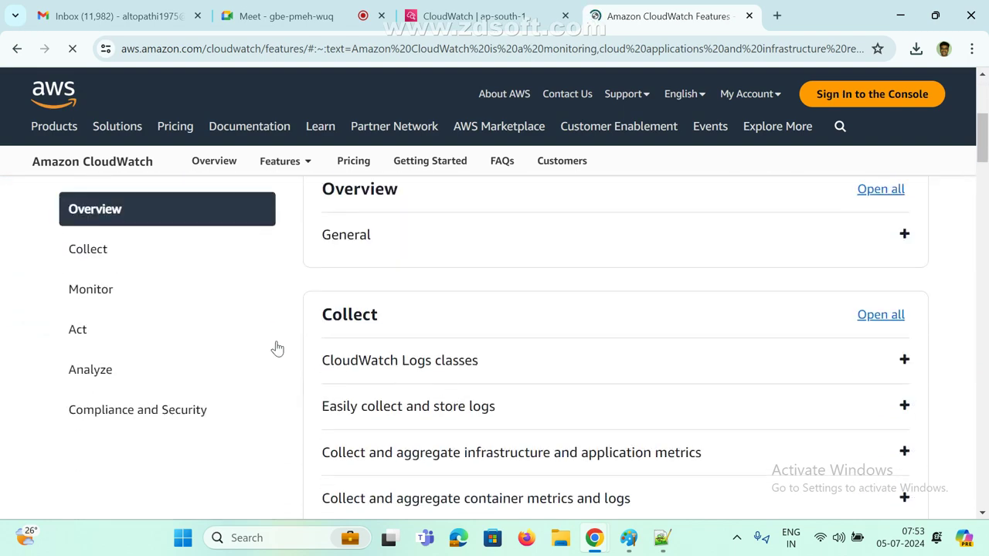
{"action": "scroll", "coordinate": [452, 406], "scroll_direction": "down", "scroll_amount": 4}
{"action": "scroll", "coordinate": [452, 406], "scroll_direction": "down", "scroll_amount": 15}
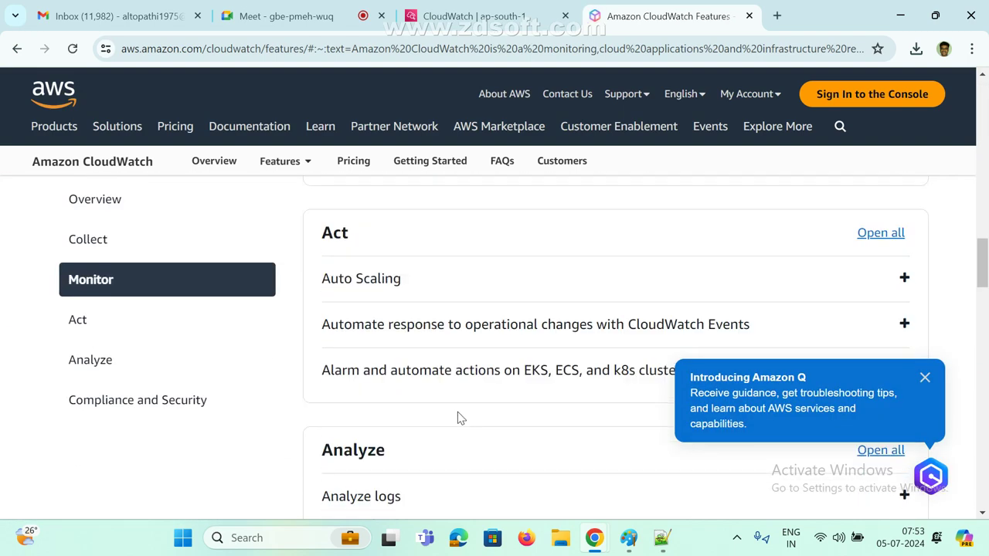
{"action": "scroll", "coordinate": [448, 363], "scroll_direction": "down", "scroll_amount": 10}
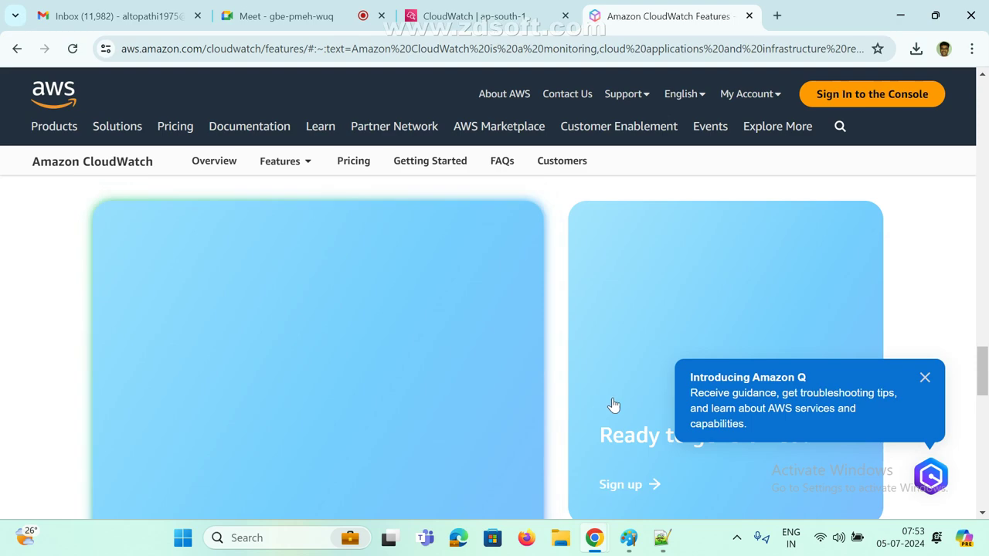
{"action": "left_click_drag", "start_coordinate": [982, 373], "coordinate": [971, 133]}
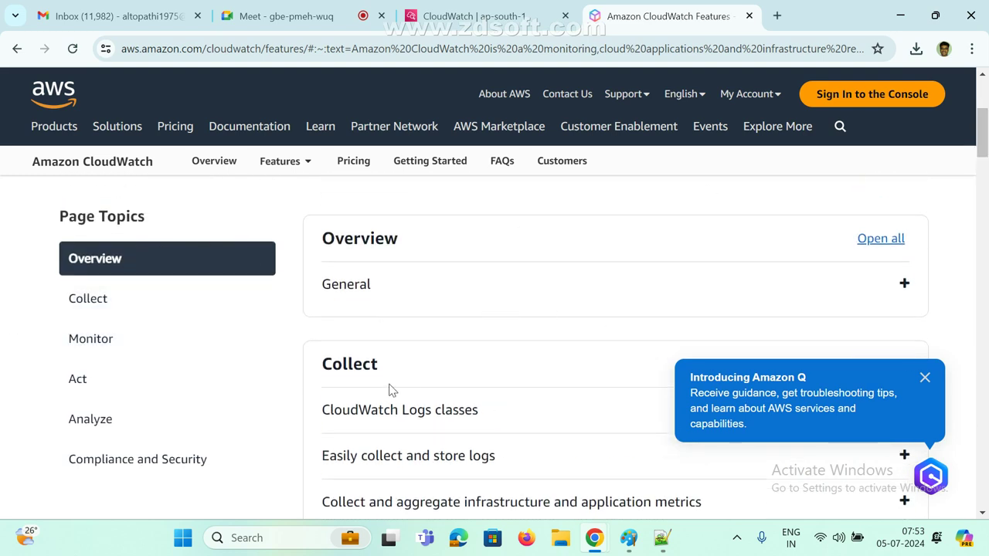
{"action": "scroll", "coordinate": [224, 309], "scroll_direction": "up", "scroll_amount": 1}
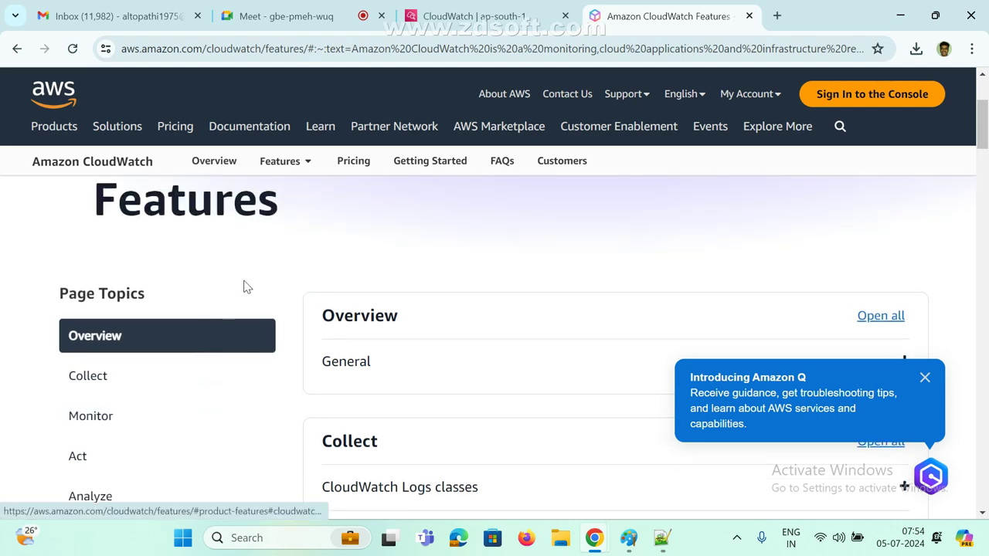
Step: On the CloudWatch overview, highlight monitors, applications, performance, changes and resource use
{"action": "left_click", "coordinate": [214, 161]}
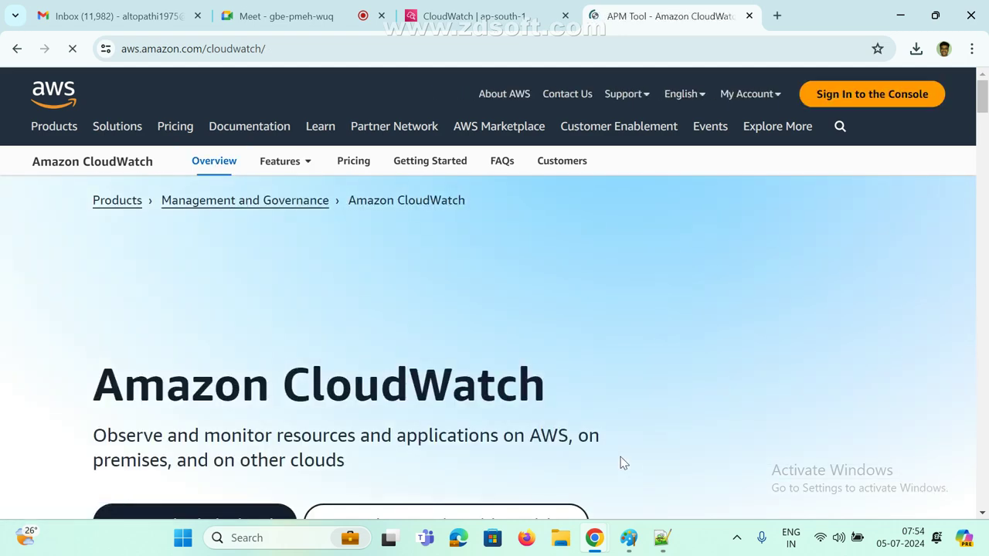
{"action": "scroll", "coordinate": [623, 465], "scroll_direction": "down", "scroll_amount": 4}
{"action": "scroll", "coordinate": [201, 289], "scroll_direction": "up", "scroll_amount": 3}
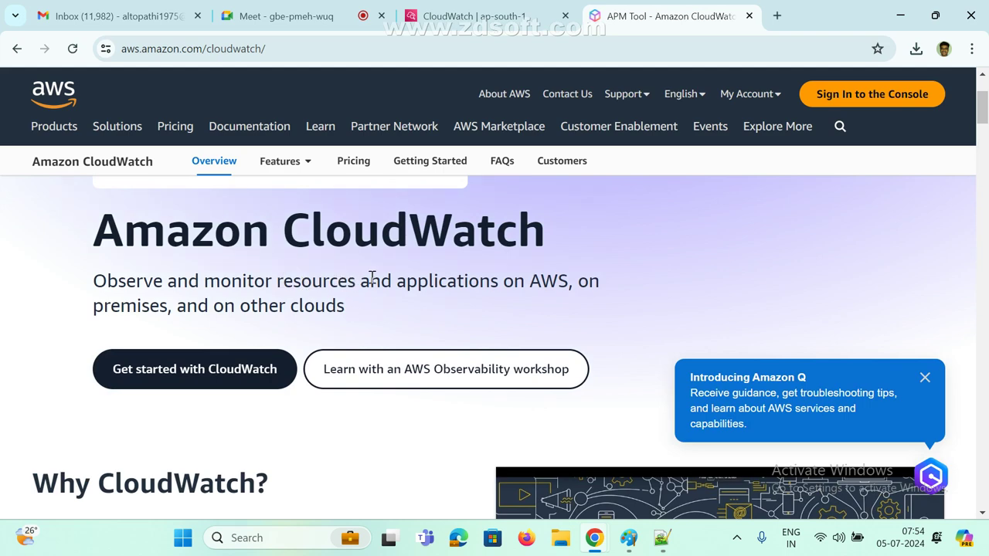
{"action": "left_click_drag", "start_coordinate": [502, 281], "coordinate": [557, 279]}
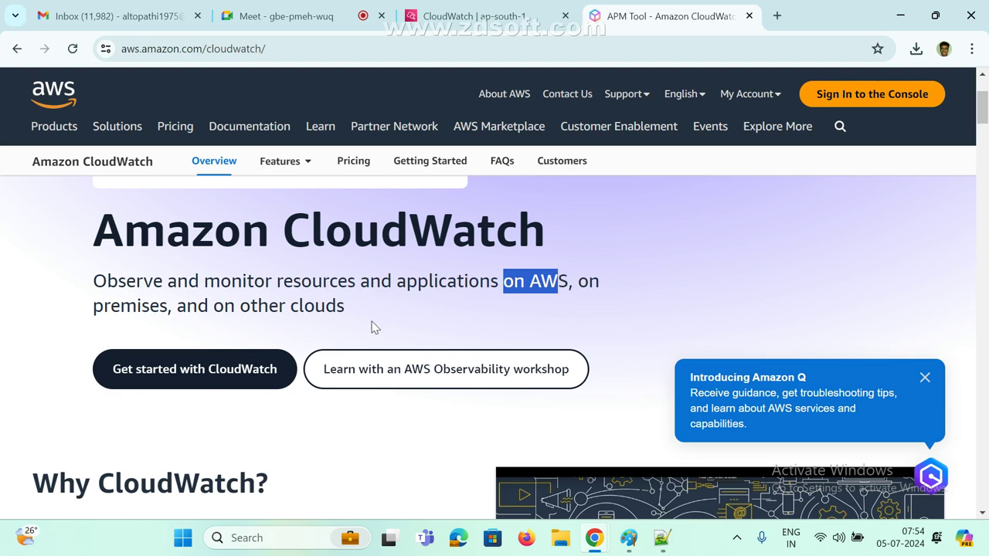
{"action": "scroll", "coordinate": [367, 340], "scroll_direction": "down", "scroll_amount": 2}
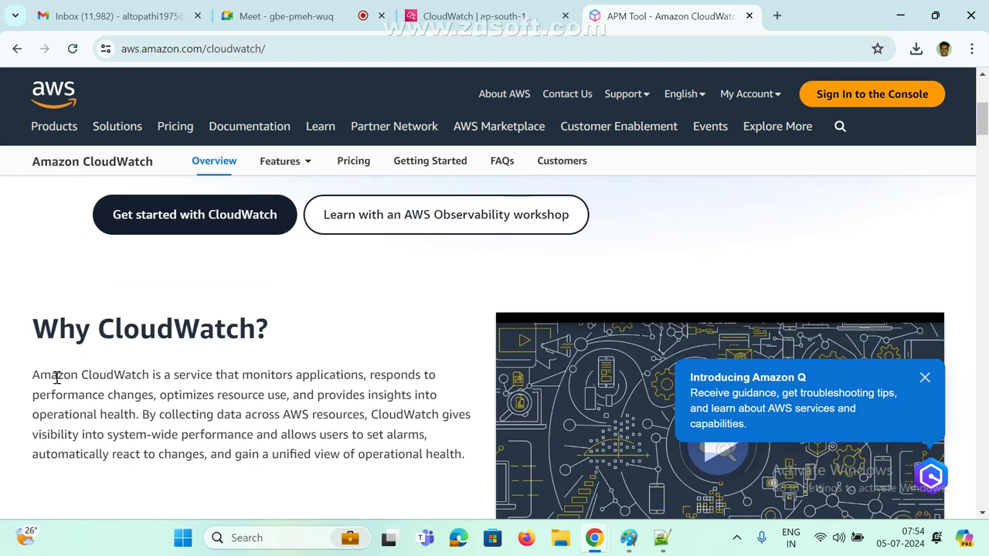
{"action": "left_click_drag", "start_coordinate": [178, 376], "coordinate": [204, 374]}
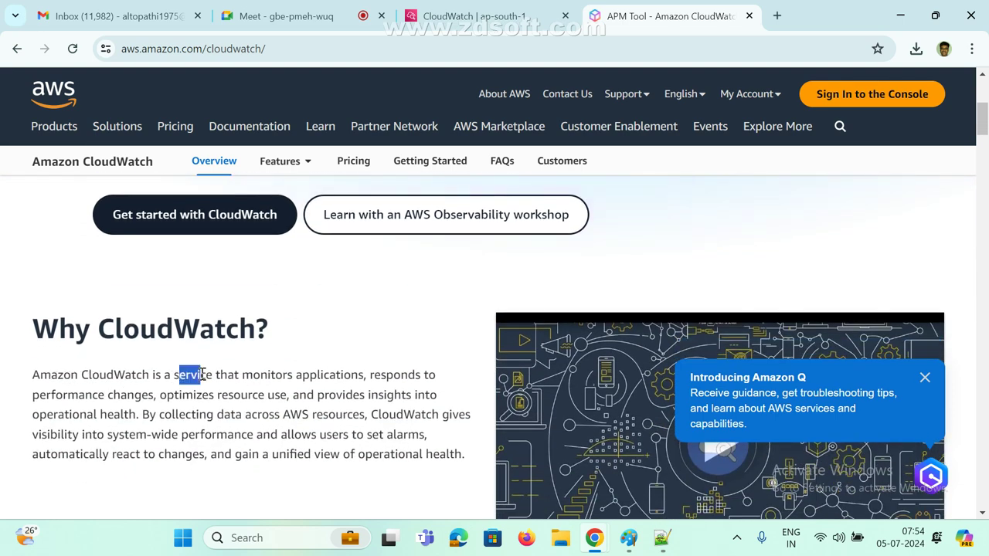
{"action": "double_click", "coordinate": [268, 378]}
{"action": "double_click", "coordinate": [326, 378]}
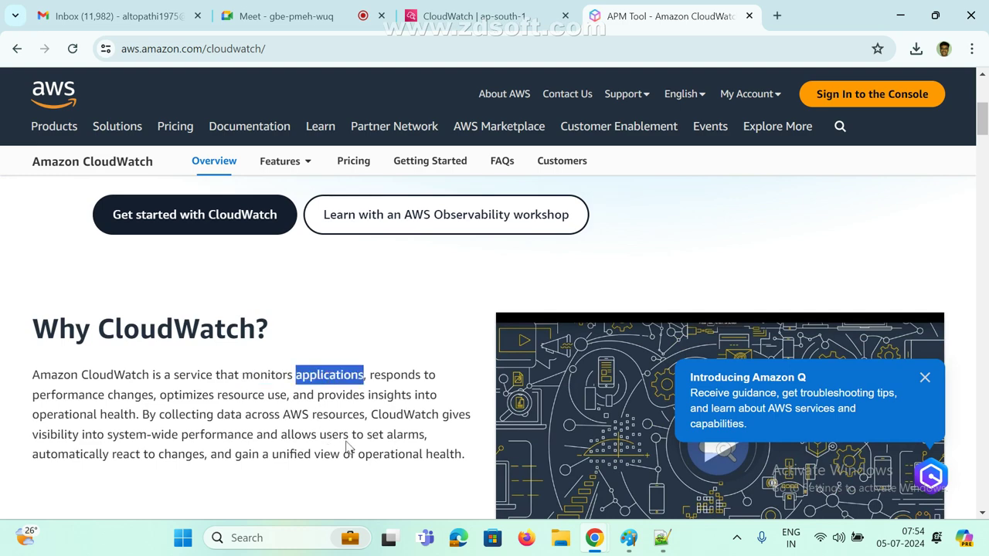
{"action": "double_click", "coordinate": [63, 396]}
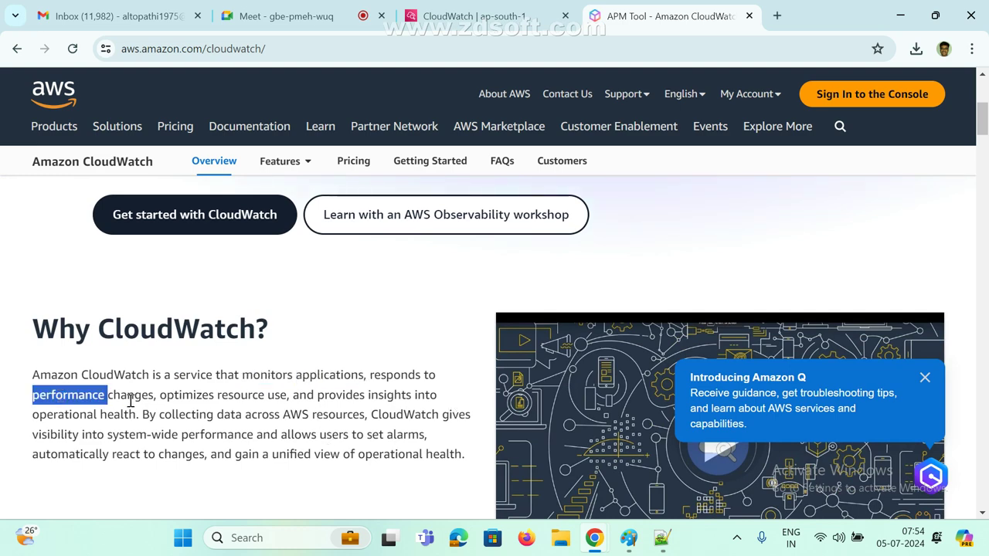
{"action": "double_click", "coordinate": [130, 396]}
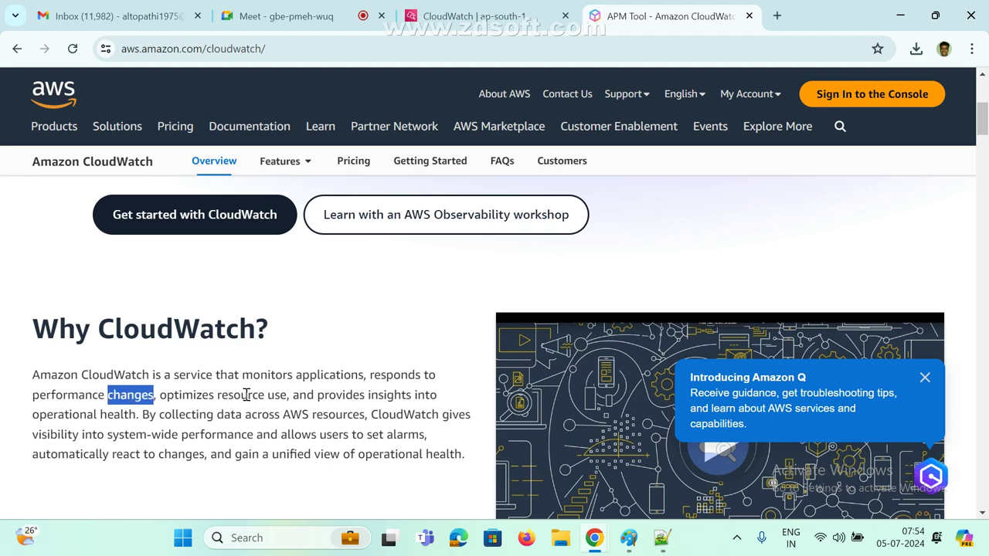
{"action": "left_click_drag", "start_coordinate": [245, 395], "coordinate": [283, 390]}
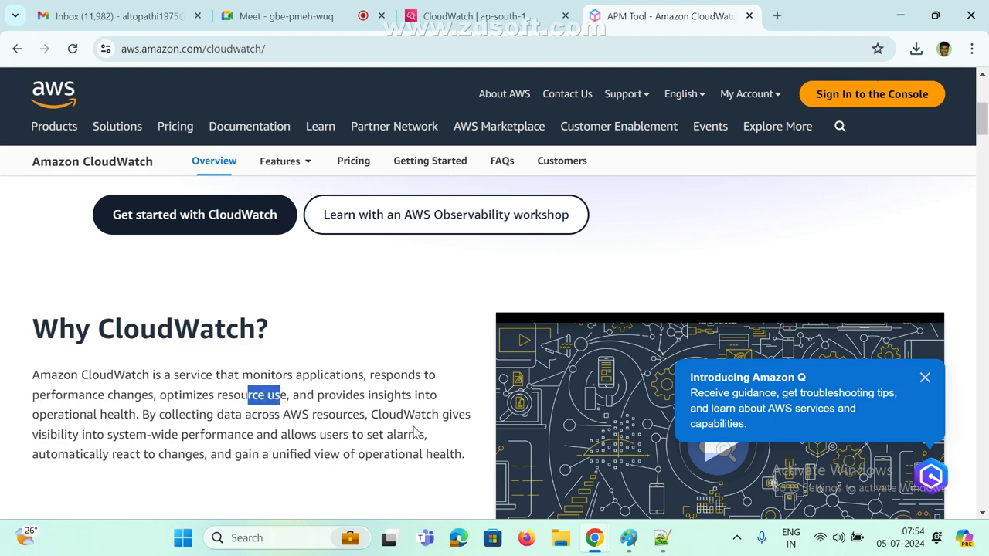
Step: Scroll to Benefits, then return to the CloudWatch console tab
{"action": "scroll", "coordinate": [333, 448], "scroll_direction": "down", "scroll_amount": 4}
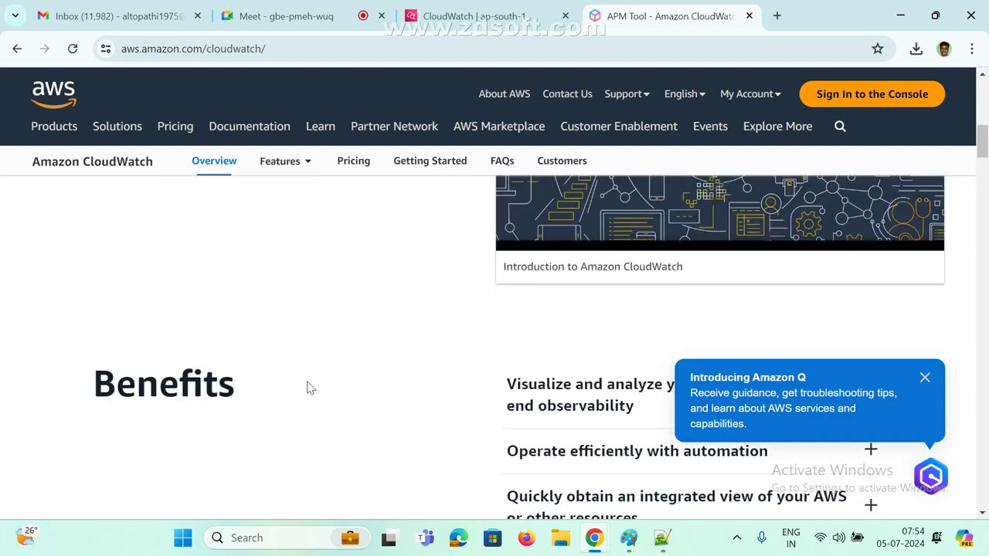
{"action": "scroll", "coordinate": [309, 386], "scroll_direction": "down", "scroll_amount": 3}
{"action": "scroll", "coordinate": [305, 395], "scroll_direction": "up", "scroll_amount": 4}
{"action": "left_click", "coordinate": [498, 15]}
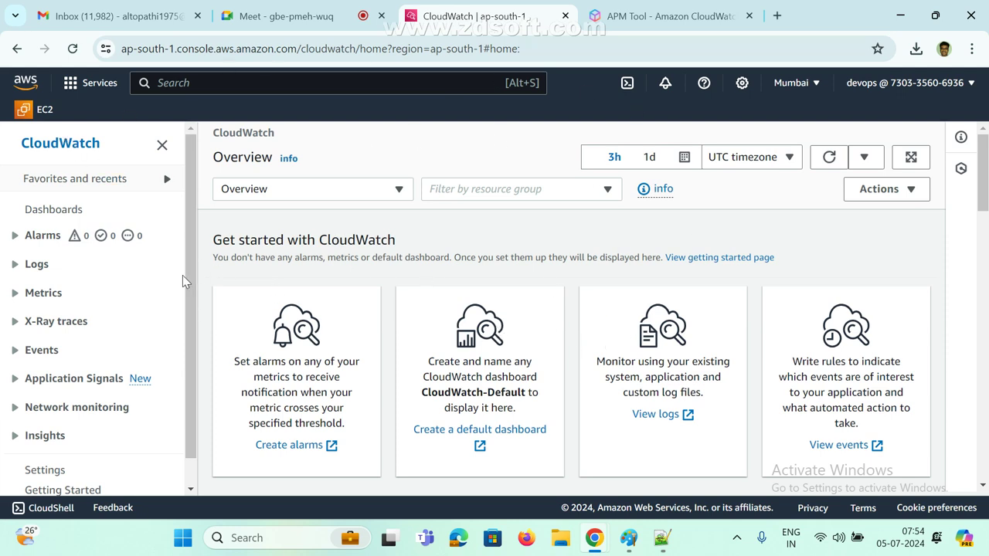
Step: Show CloudWatch Dashboards and expand Alarms, Logs, Metrics, Events and Network monitoring
{"action": "left_click", "coordinate": [54, 210]}
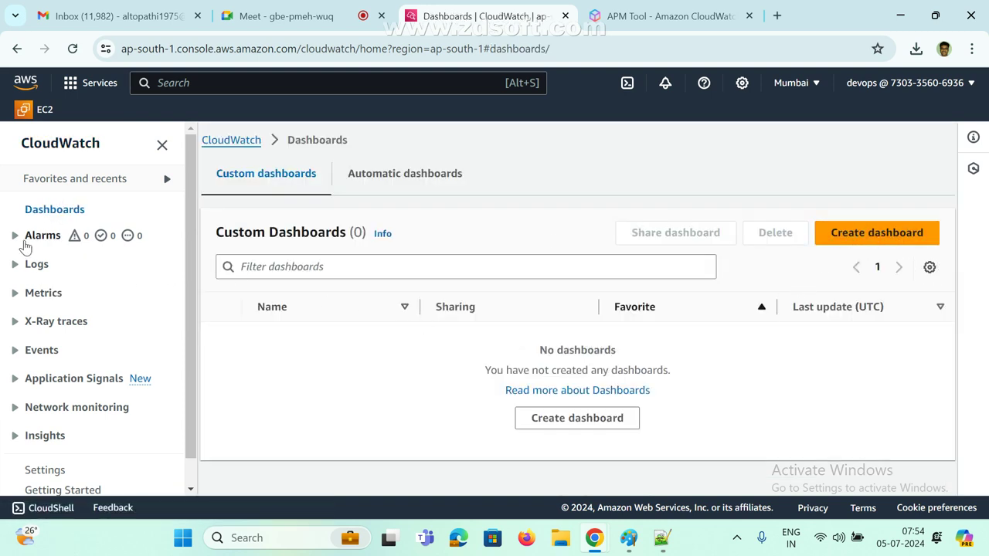
{"action": "left_click", "coordinate": [21, 239]}
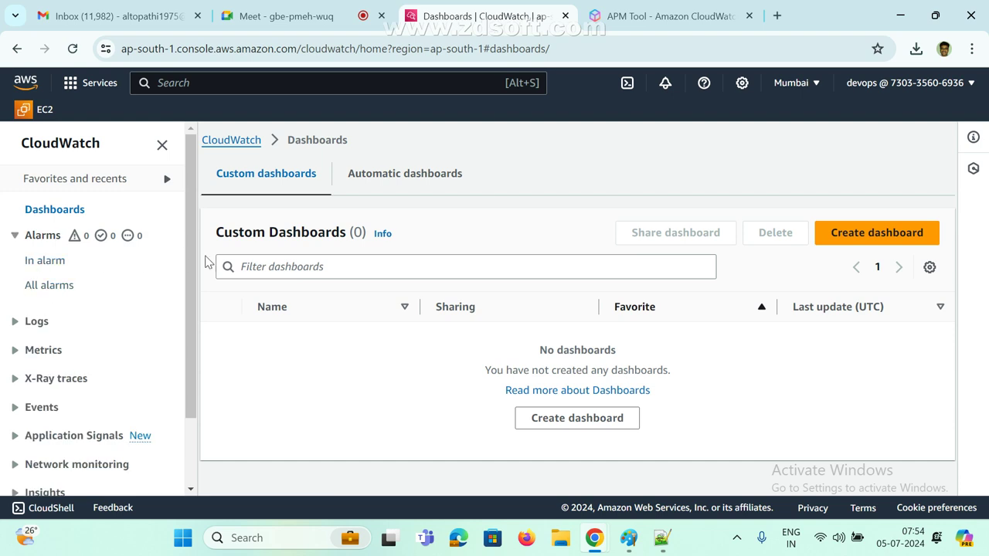
{"action": "left_click", "coordinate": [14, 320]}
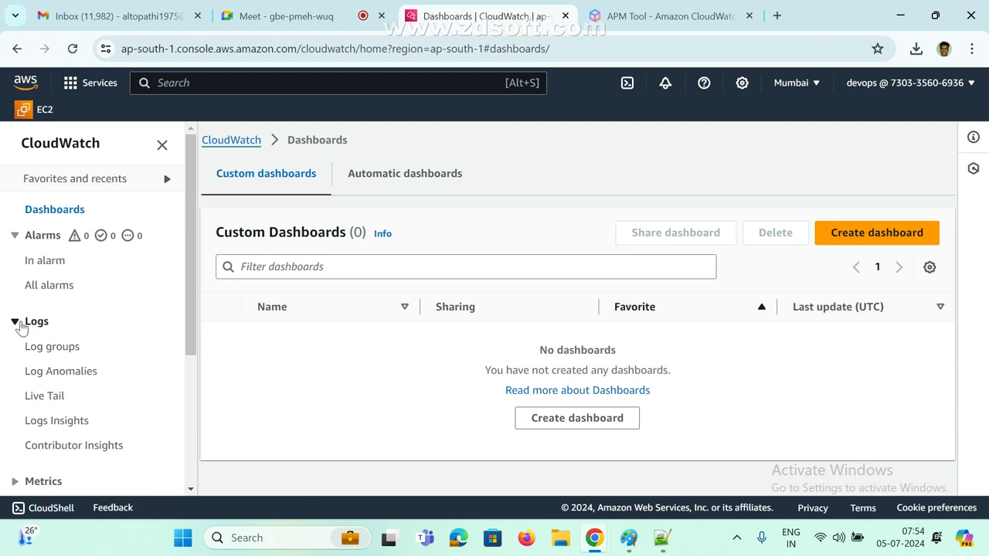
{"action": "left_click", "coordinate": [35, 321]}
{"action": "left_click", "coordinate": [23, 354]}
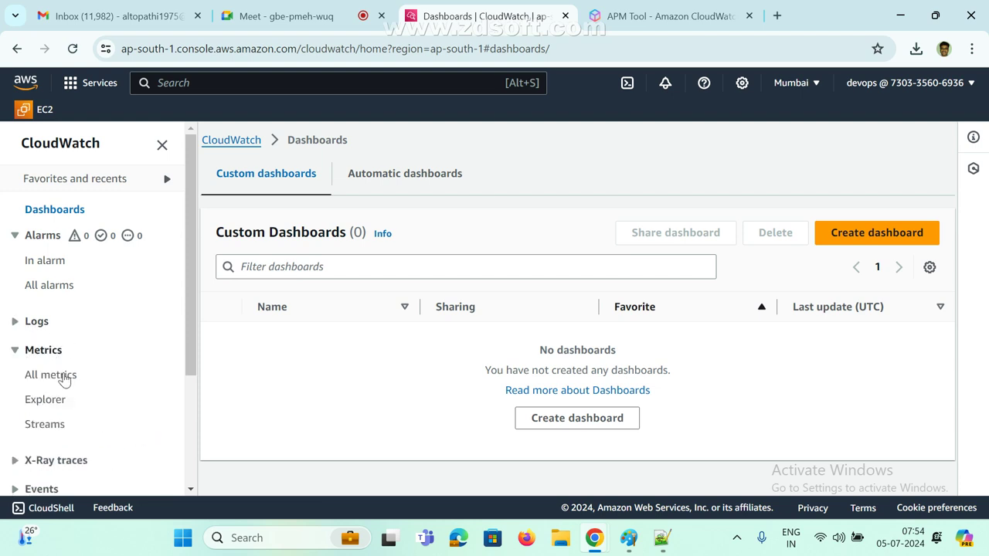
{"action": "scroll", "coordinate": [68, 398], "scroll_direction": "down", "scroll_amount": 2}
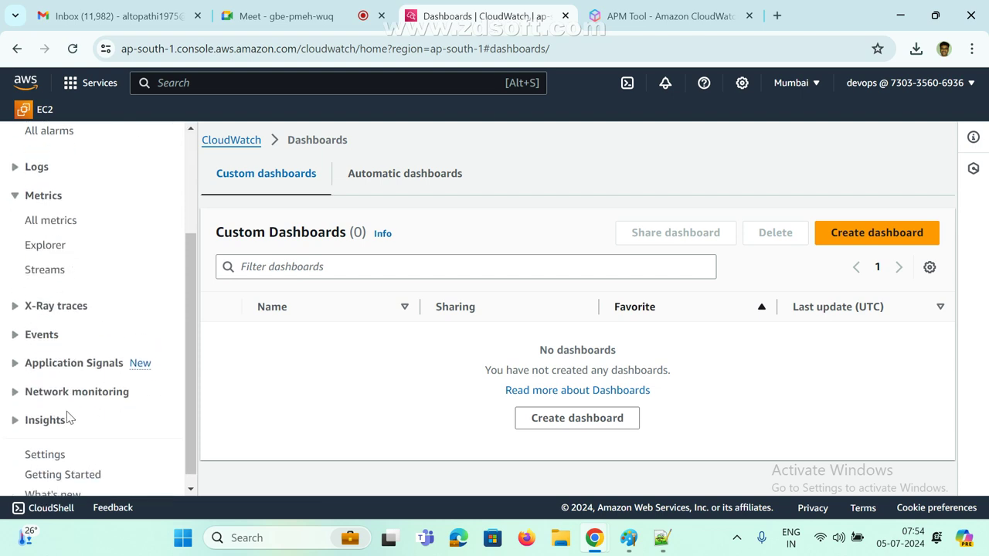
{"action": "left_click", "coordinate": [20, 335]}
{"action": "scroll", "coordinate": [60, 394], "scroll_direction": "down", "scroll_amount": 1}
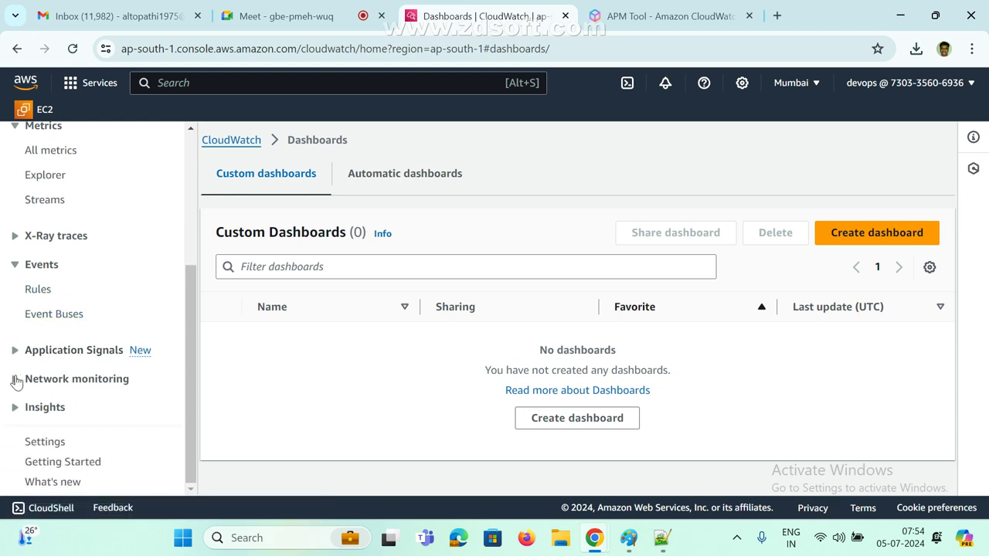
{"action": "left_click", "coordinate": [15, 384]}
Step: Collapse the Alarms, Metrics, Events and Network monitoring sidebar sections again
{"action": "scroll", "coordinate": [31, 406], "scroll_direction": "down", "scroll_amount": 1}
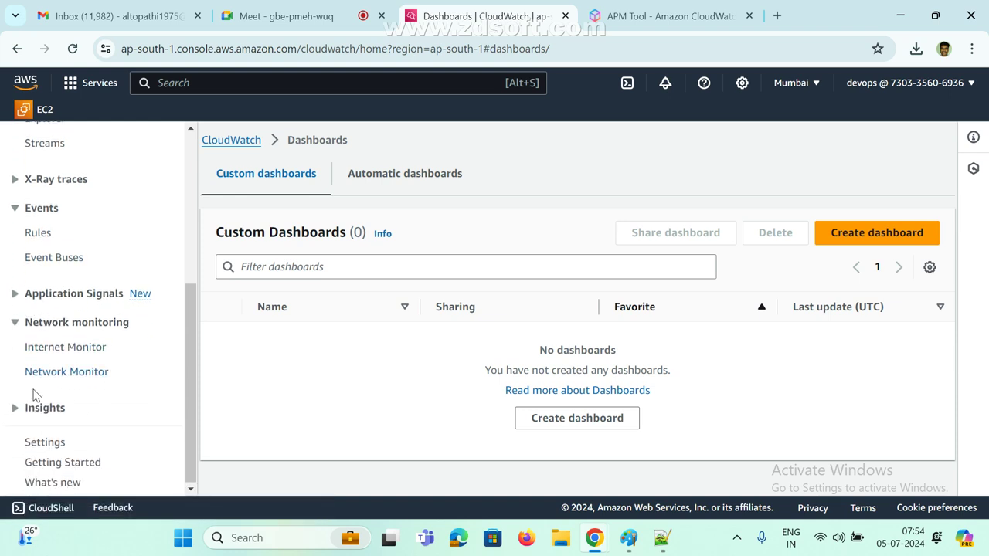
{"action": "scroll", "coordinate": [11, 417], "scroll_direction": "up", "scroll_amount": 5}
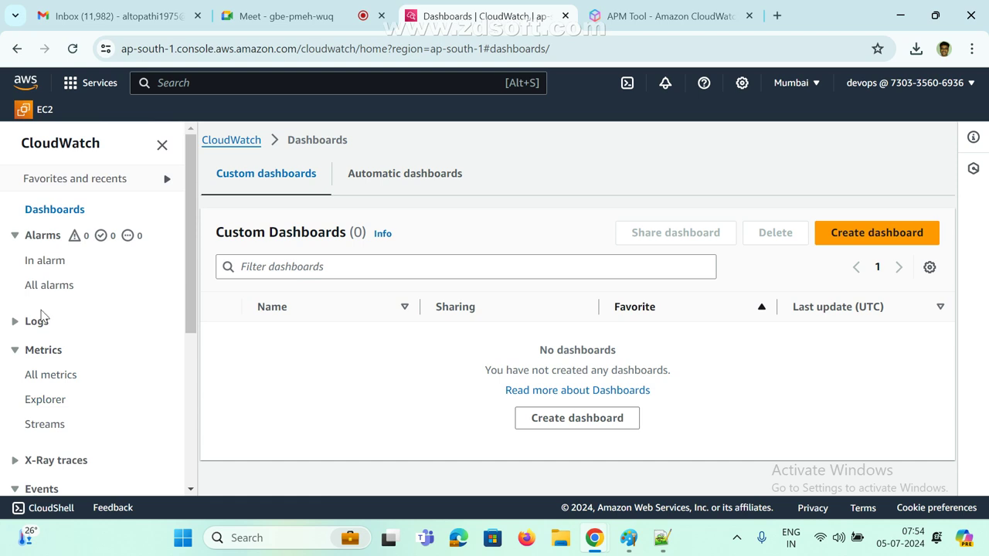
{"action": "left_click", "coordinate": [14, 235]}
{"action": "left_click", "coordinate": [14, 293]}
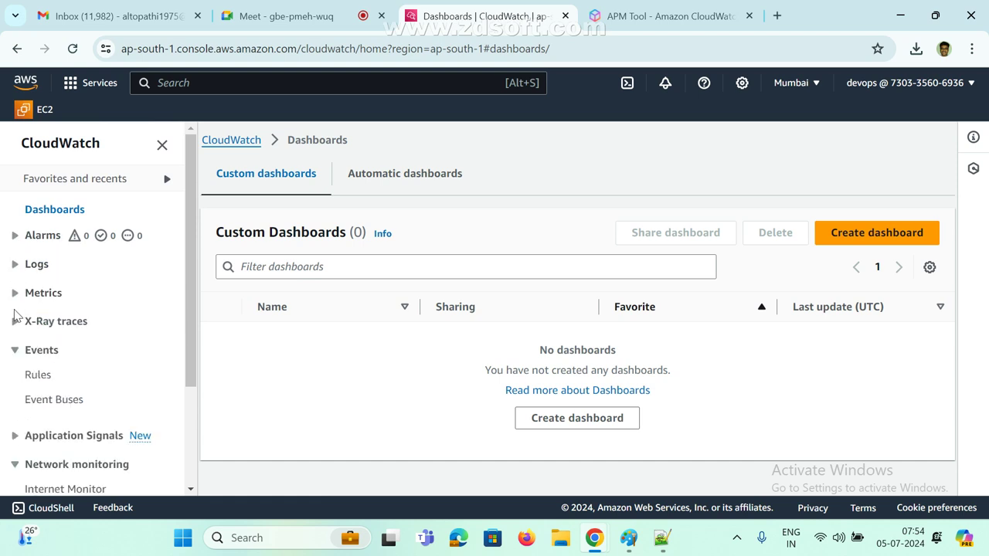
{"action": "left_click", "coordinate": [13, 350]}
{"action": "left_click", "coordinate": [16, 407]}
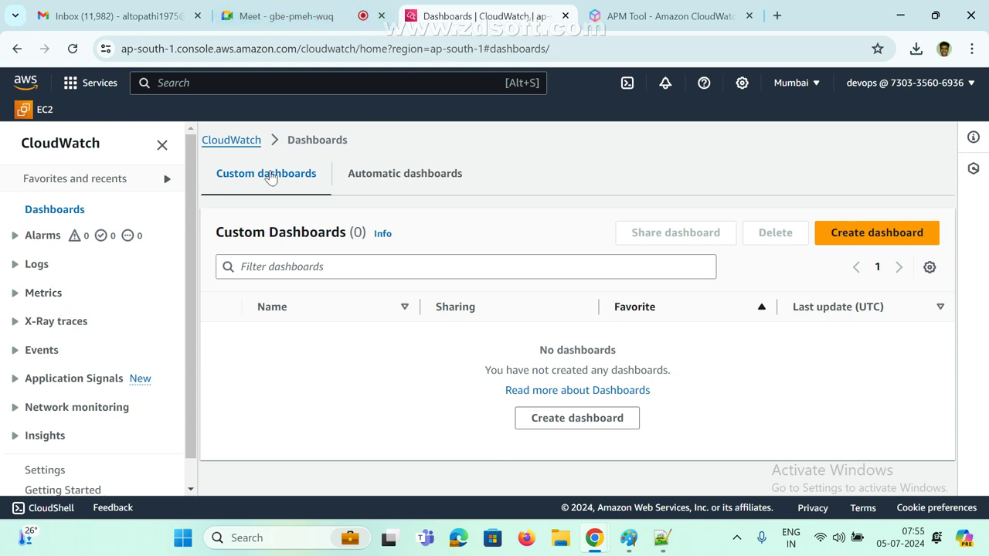
Step: Open the EC2 favorite in a new tab, then bring Paint forward
{"action": "right_click", "coordinate": [53, 113]}
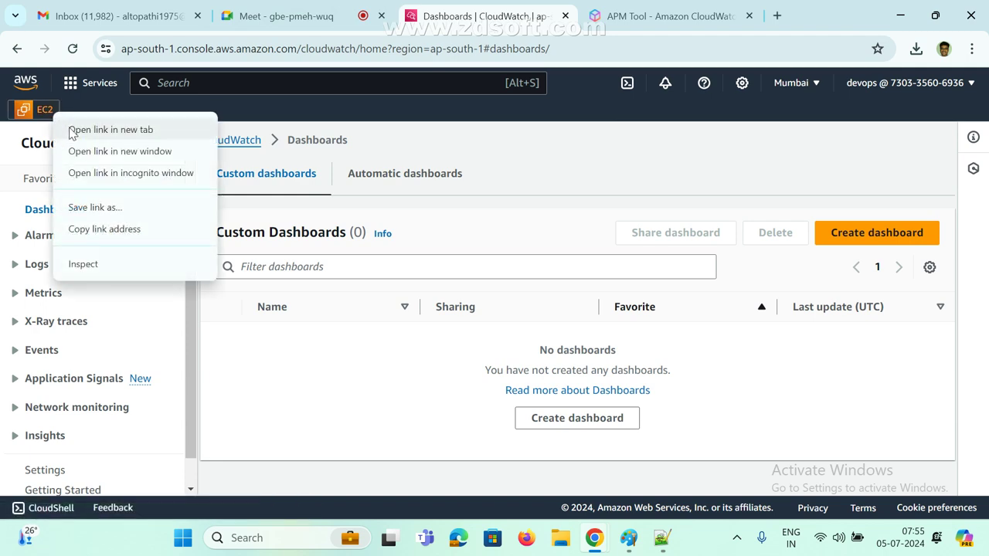
{"action": "left_click", "coordinate": [85, 132]}
{"action": "left_click", "coordinate": [566, 17]}
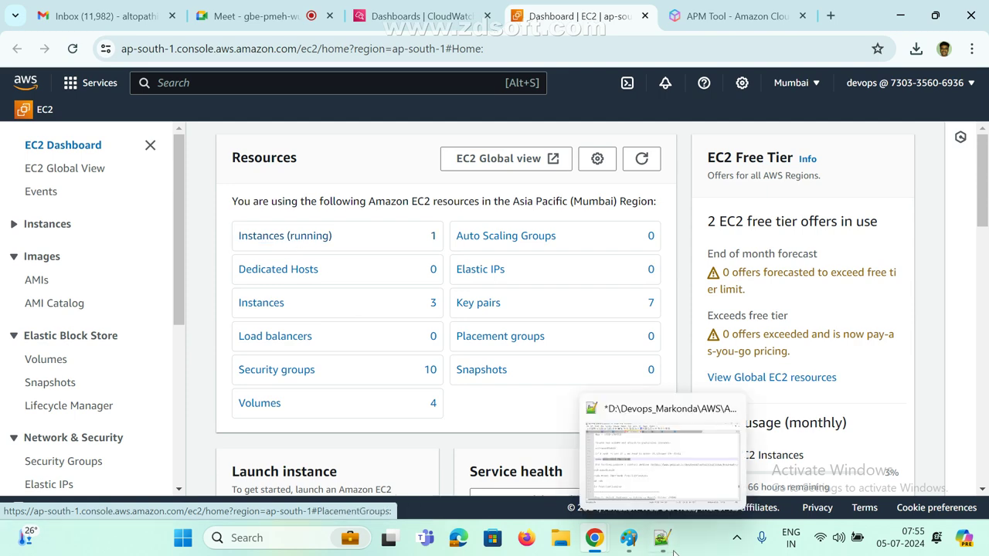
{"action": "left_click", "coordinate": [628, 538]}
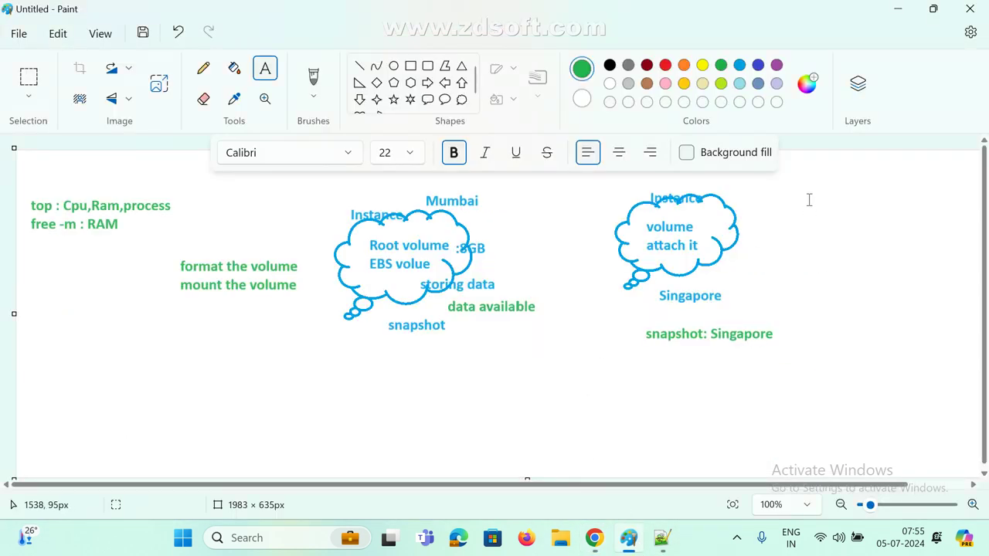
Step: Add a 'CPU ulilization >80, email, sms' note at the drawing's right, then return to EC2
{"action": "left_click_drag", "start_coordinate": [808, 199], "coordinate": [963, 381]}
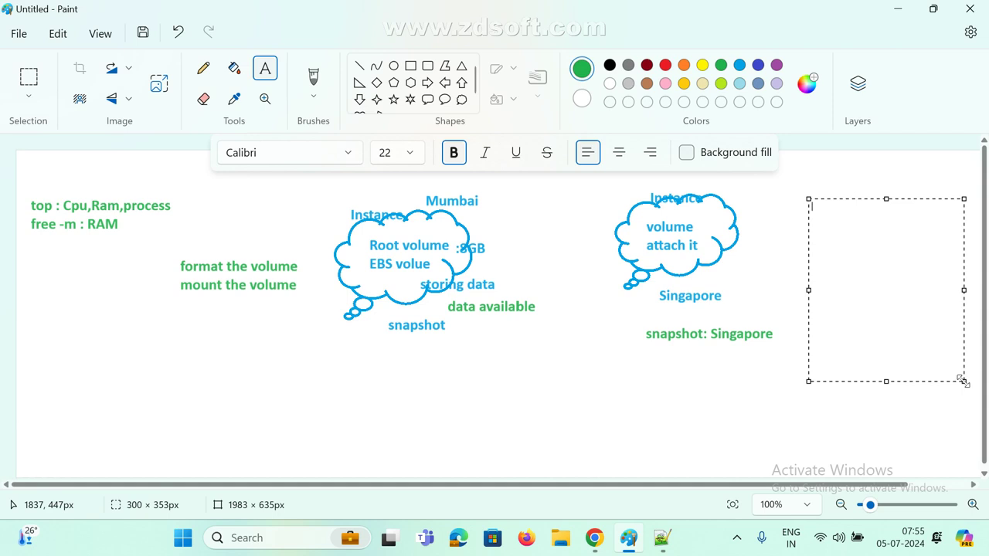
{"action": "type", "text": "CPU ulilization >80"}
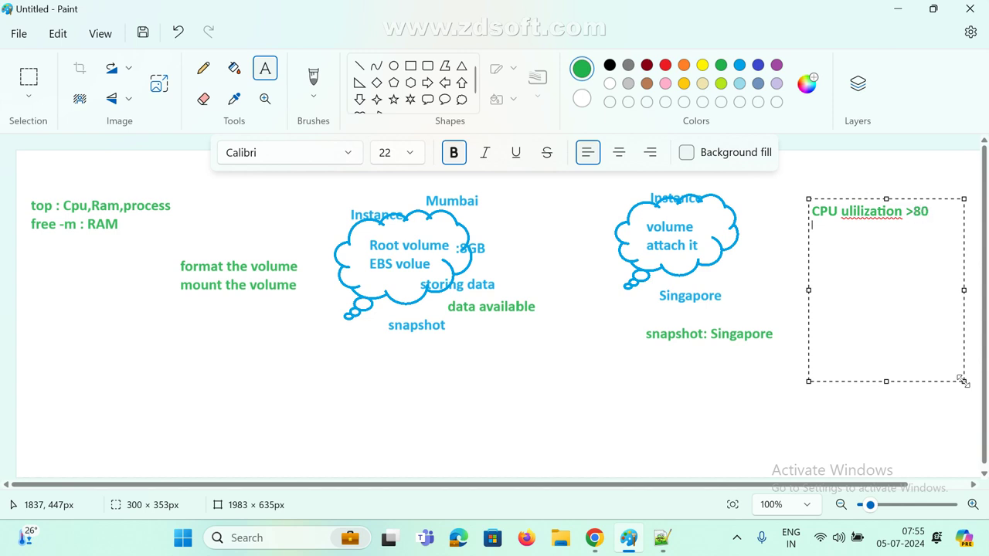
{"action": "type", "text": "mai"}
{"action": "key", "text": "BackSpace"}
{"action": "key", "text": "BackSpace"}
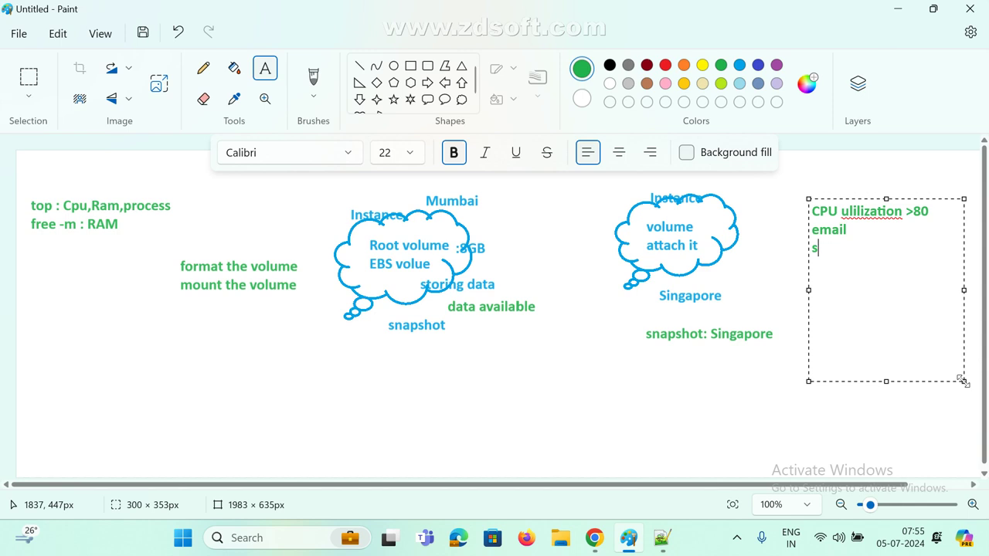
{"action": "left_click", "coordinate": [878, 379]}
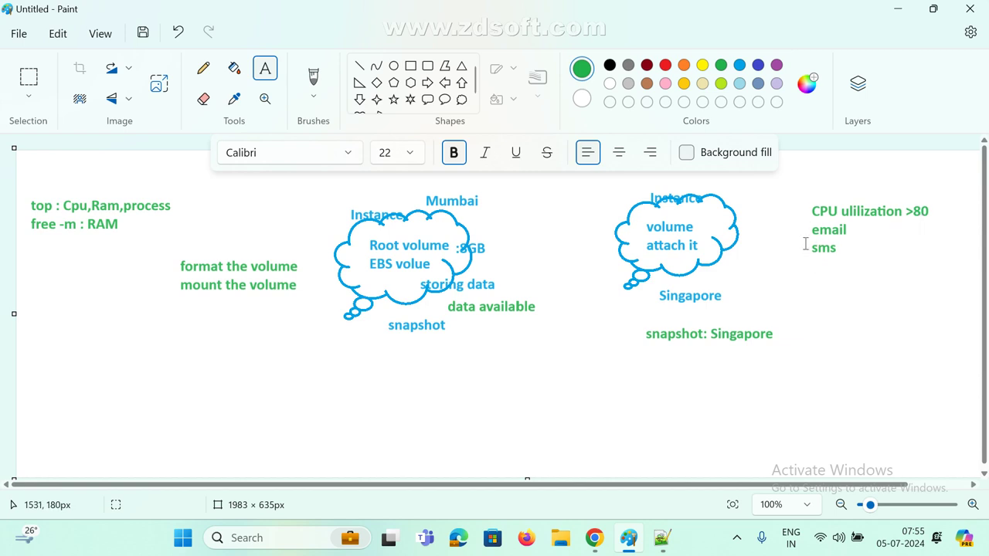
{"action": "left_click_drag", "start_coordinate": [805, 242], "coordinate": [861, 258]}
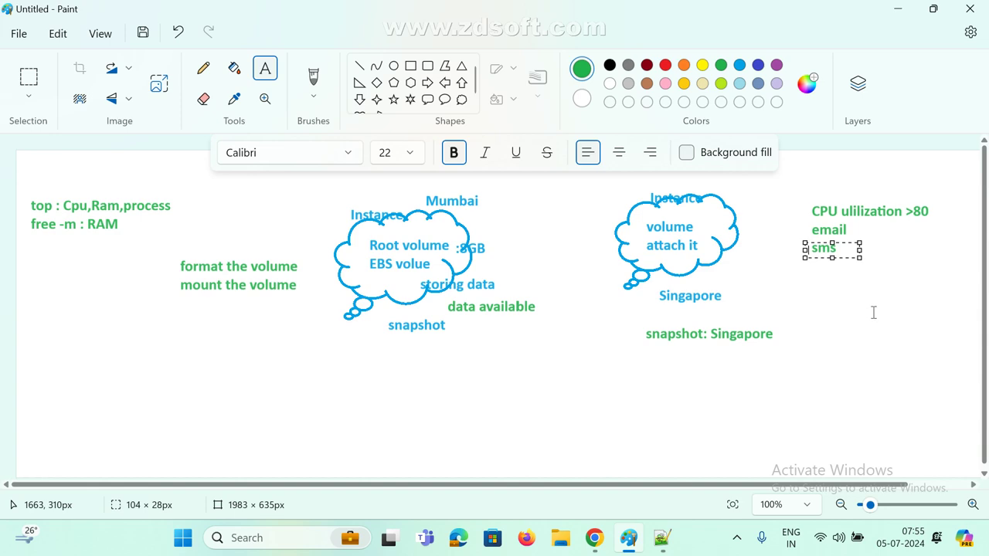
{"action": "left_click", "coordinate": [594, 537]}
{"action": "left_click", "coordinate": [541, 494]}
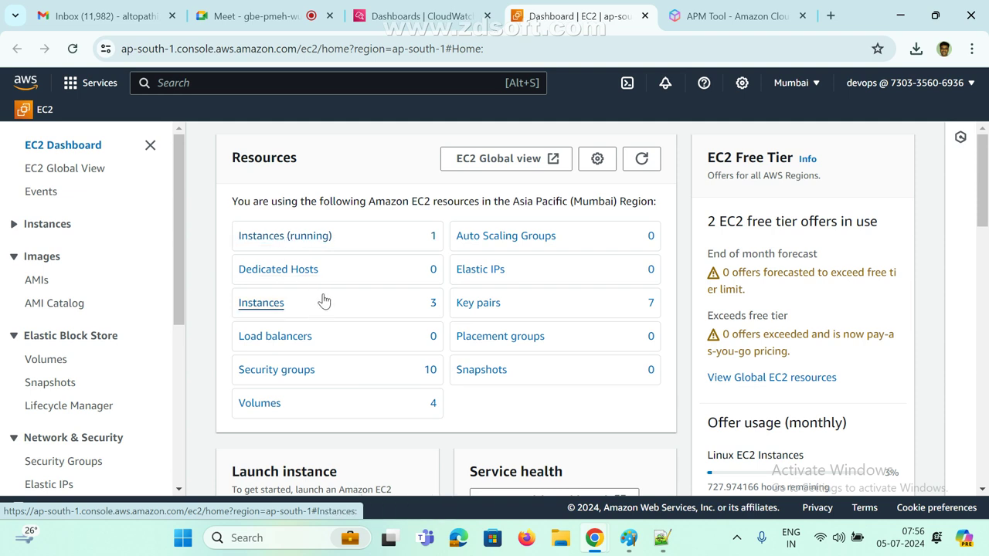
Step: Add a 'CPU>90' note below the snapshot label in Paint and minimize it
{"action": "left_click", "coordinate": [628, 537]}
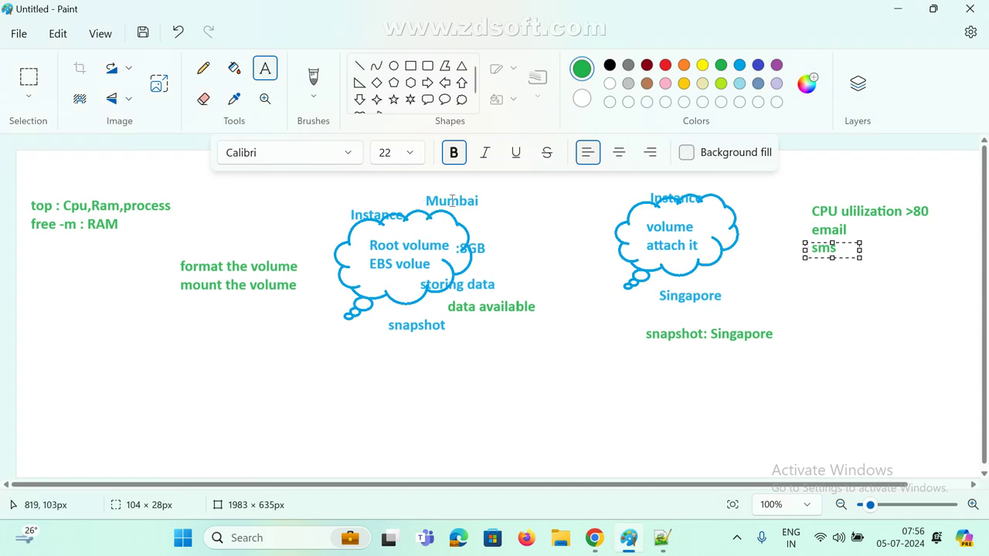
{"action": "left_click", "coordinate": [357, 347]}
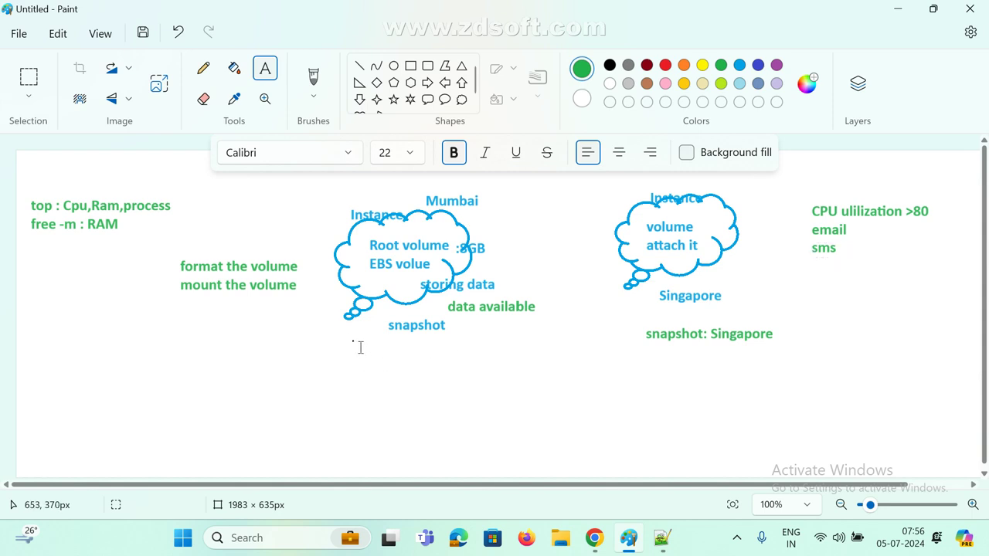
{"action": "left_click_drag", "start_coordinate": [352, 340], "coordinate": [510, 391]}
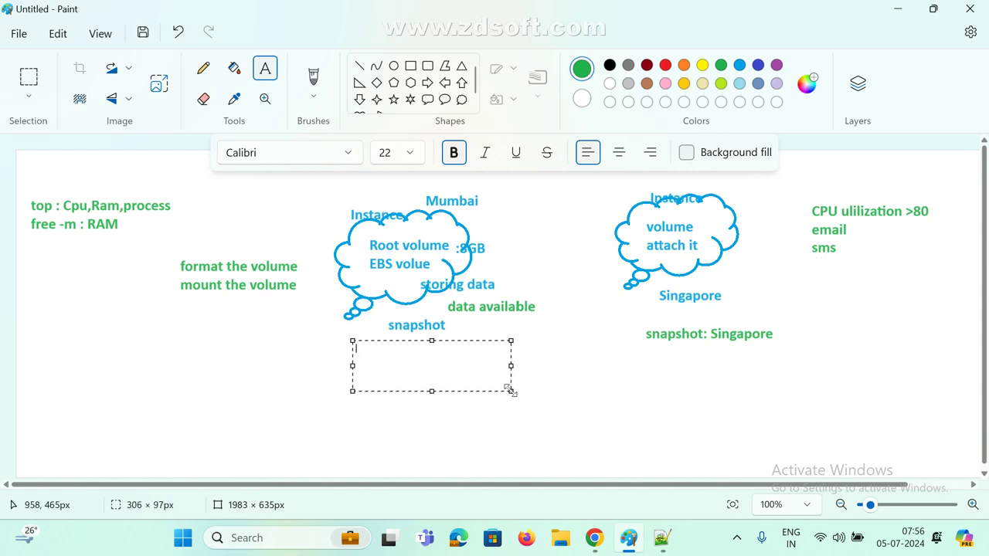
{"action": "type", "text": "CPU>90"}
{"action": "left_click", "coordinate": [435, 419]}
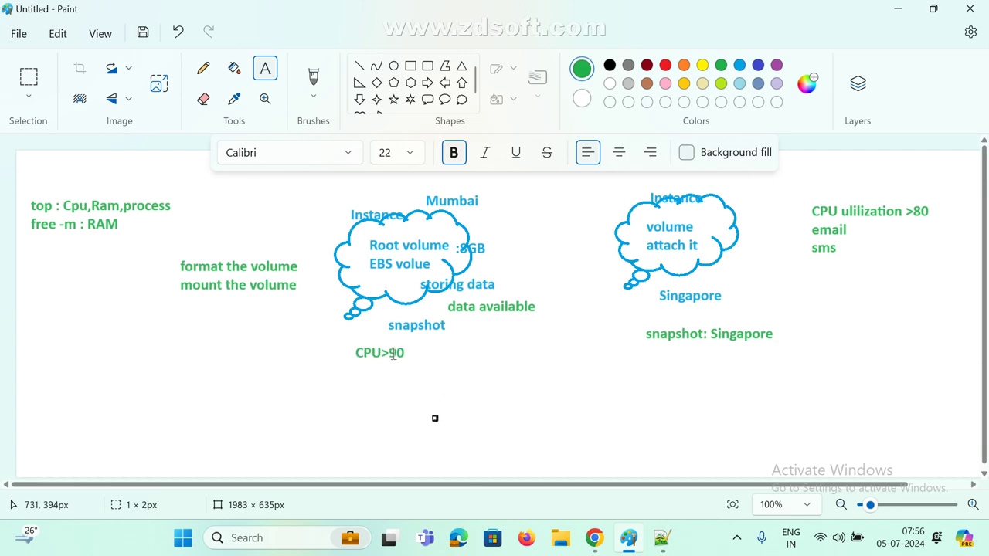
{"action": "left_click", "coordinate": [897, 11]}
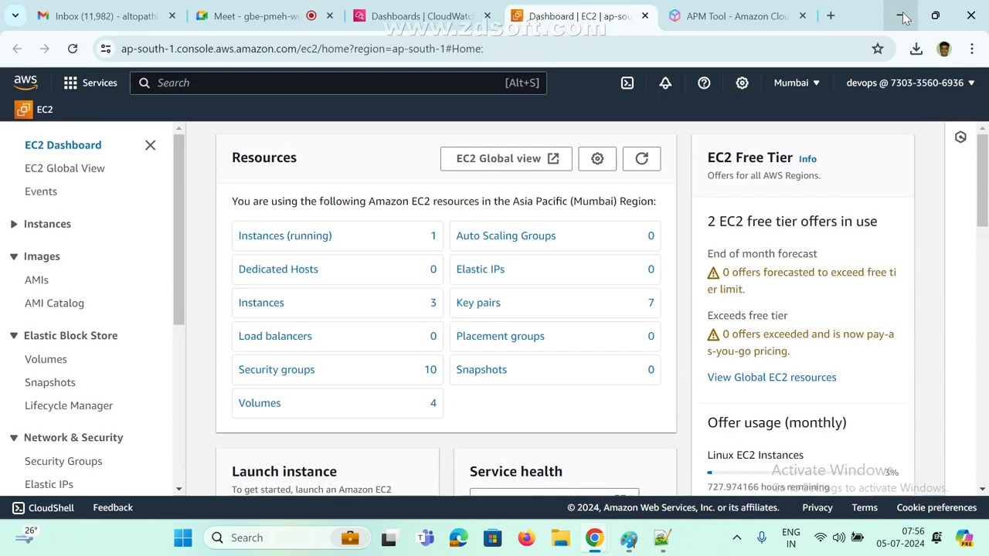
Step: Expand Alarms in the CloudWatch sidebar and search the console for 'sns'
{"action": "left_click", "coordinate": [410, 16]}
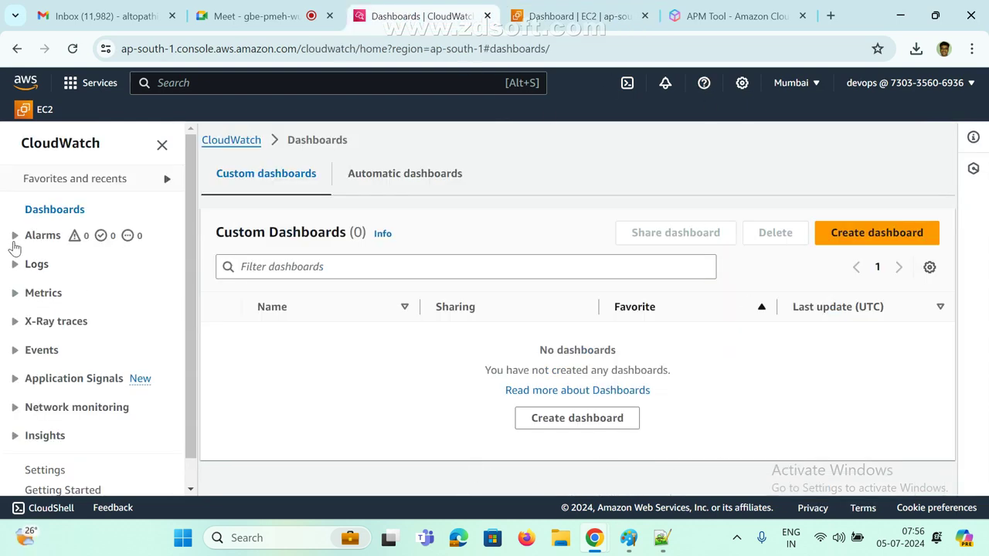
{"action": "left_click", "coordinate": [13, 236]}
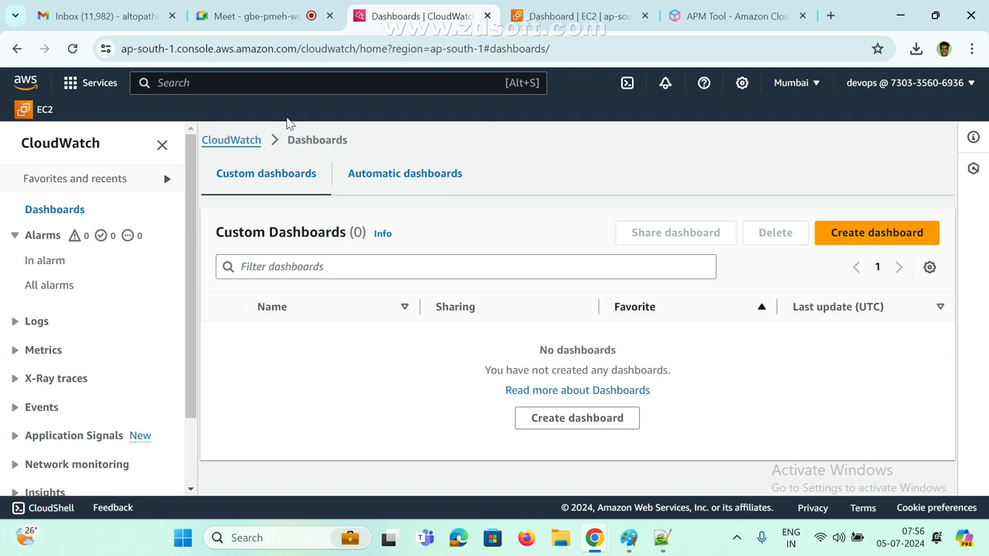
{"action": "left_click", "coordinate": [230, 86]}
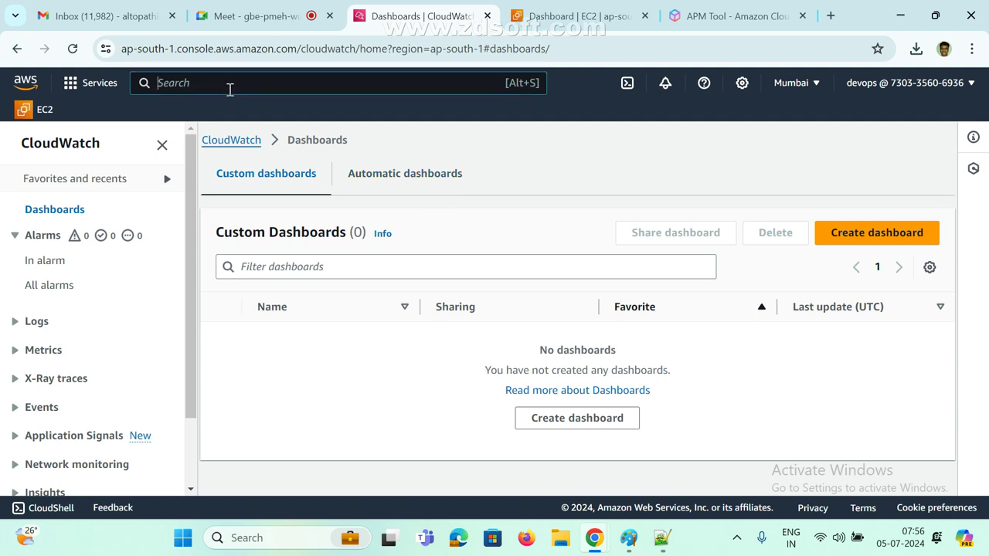
{"action": "type", "text": "sns"}
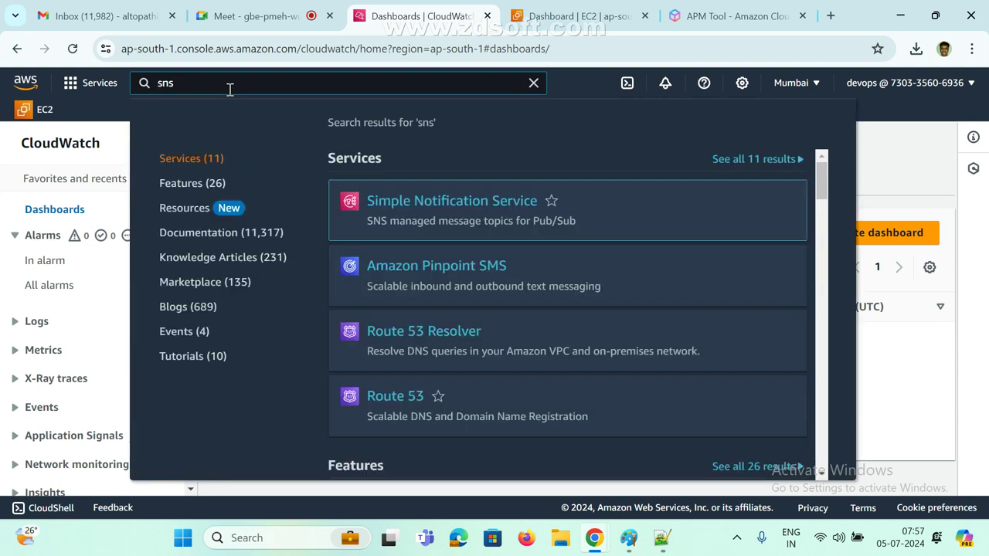
{"action": "key", "text": "BackSpace"}
{"action": "key", "text": "BackSpace"}
{"action": "key", "text": "Escape"}
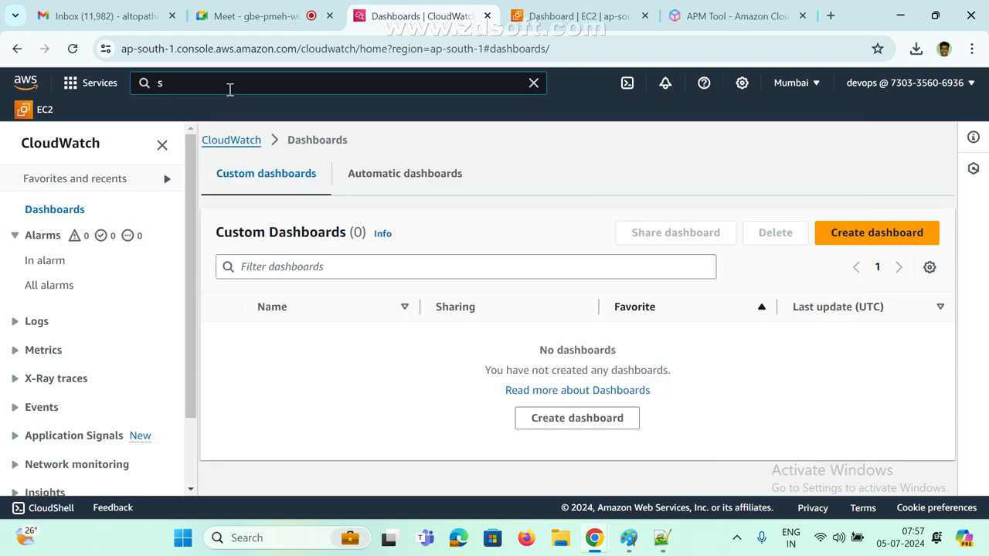
{"action": "type", "text": "ms"}
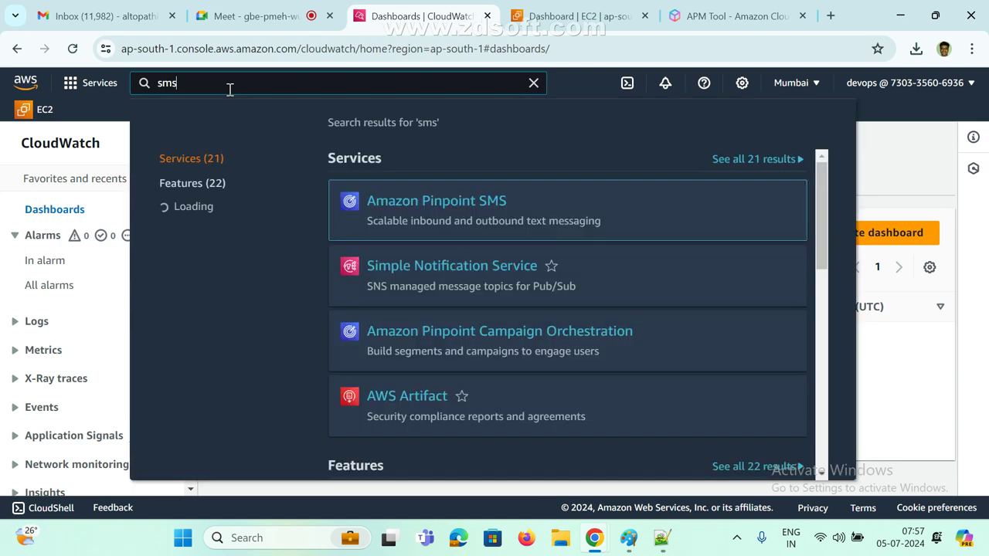
{"action": "scroll", "coordinate": [563, 297], "scroll_direction": "down", "scroll_amount": 3}
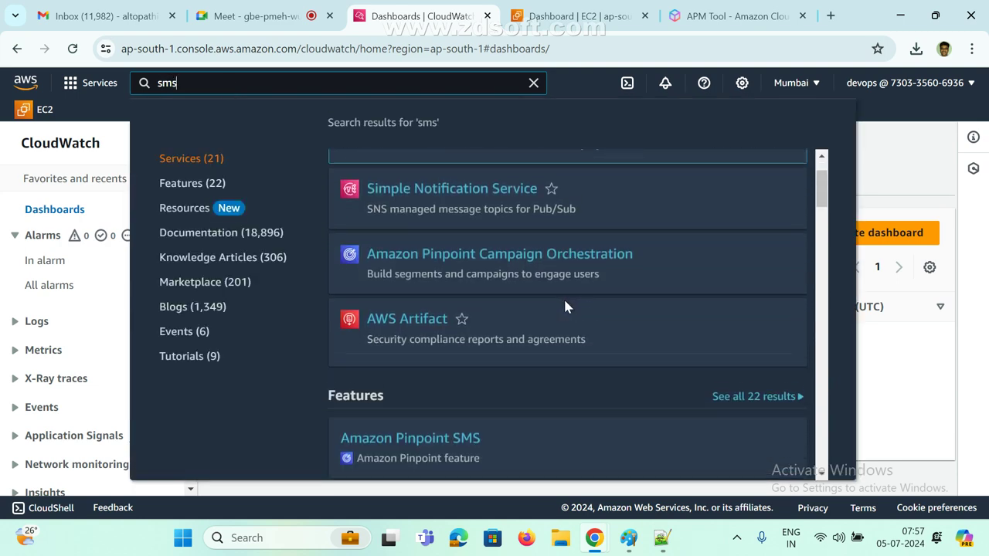
{"action": "scroll", "coordinate": [569, 369], "scroll_direction": "up", "scroll_amount": 3}
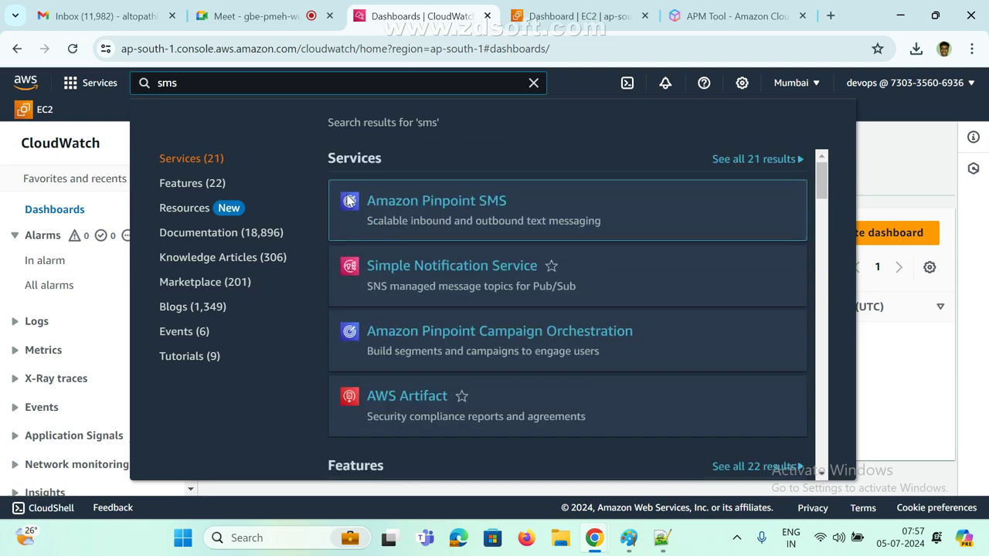
{"action": "double_click", "coordinate": [167, 85]}
{"action": "type", "text": "sns"}
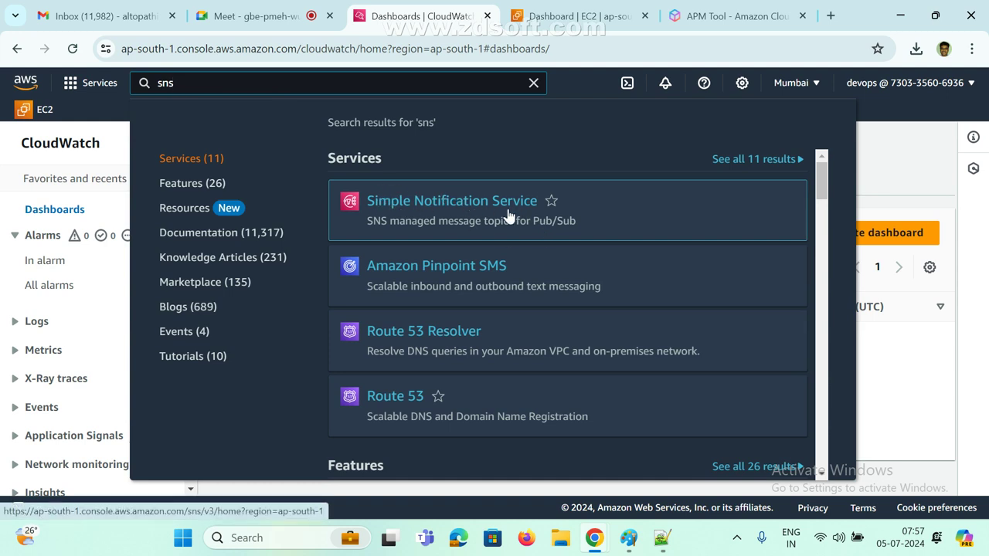
Step: Open SNS, start a new topic, and choose the Standard type
{"action": "left_click", "coordinate": [449, 203]}
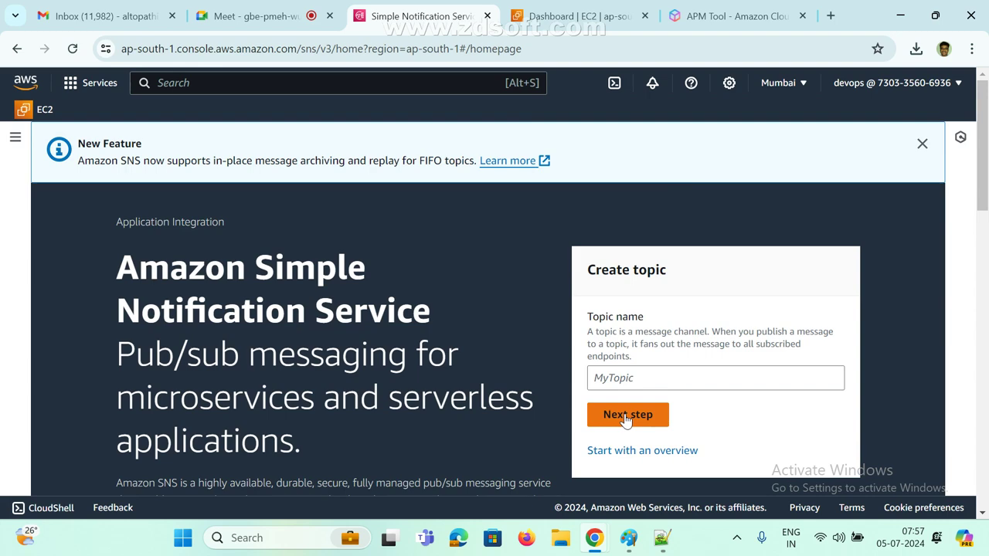
{"action": "left_click", "coordinate": [626, 415]}
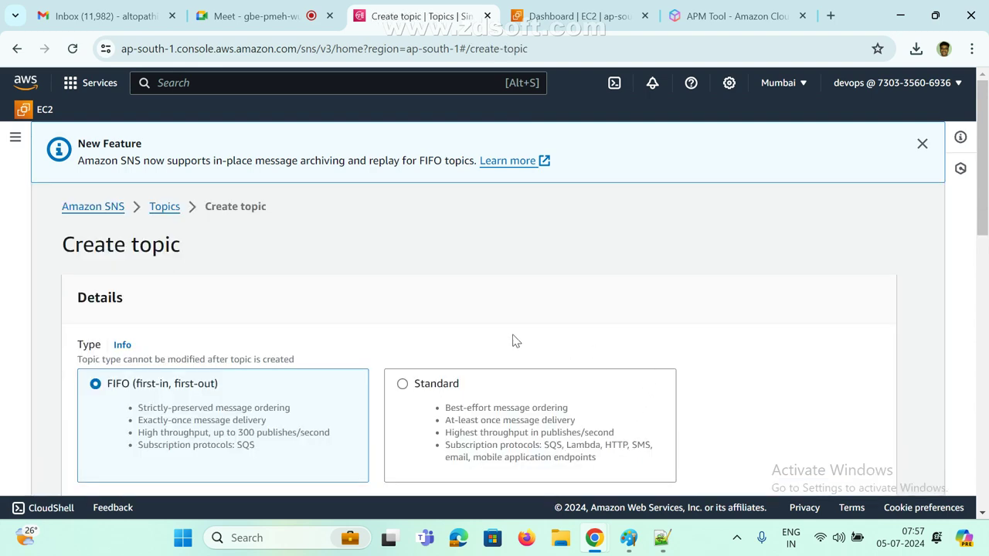
{"action": "scroll", "coordinate": [309, 363], "scroll_direction": "down", "scroll_amount": 3}
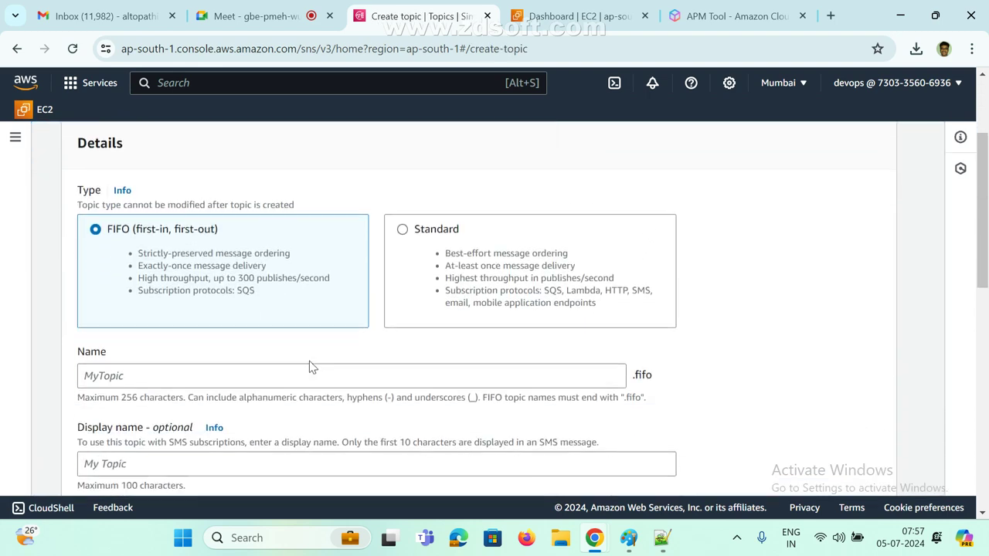
{"action": "scroll", "coordinate": [351, 378], "scroll_direction": "up", "scroll_amount": 3}
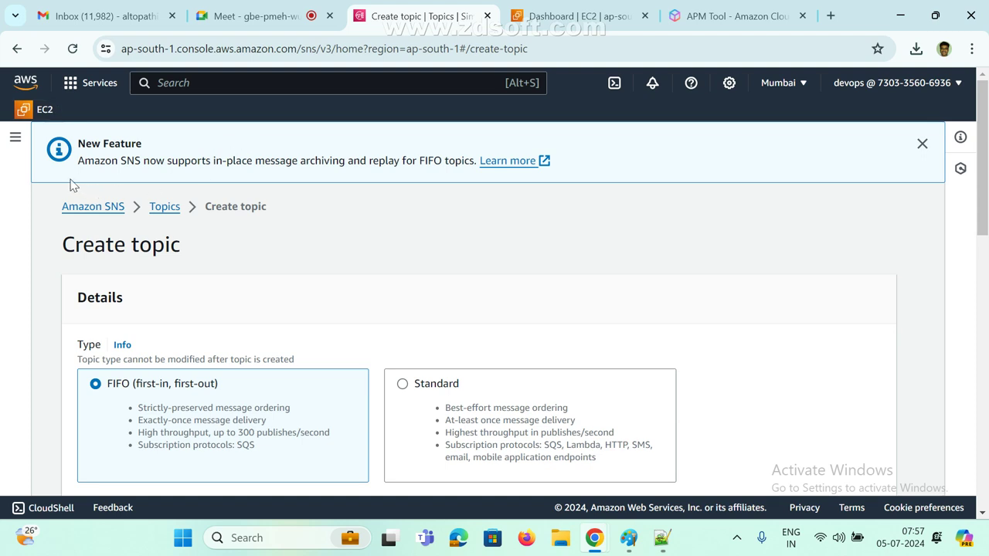
{"action": "scroll", "coordinate": [440, 340], "scroll_direction": "down", "scroll_amount": 1}
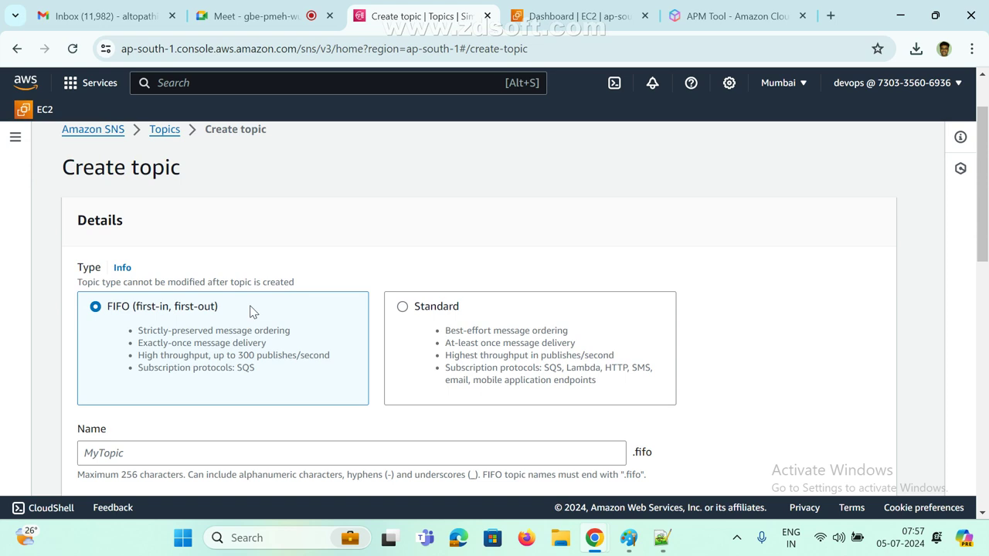
{"action": "left_click", "coordinate": [401, 307]}
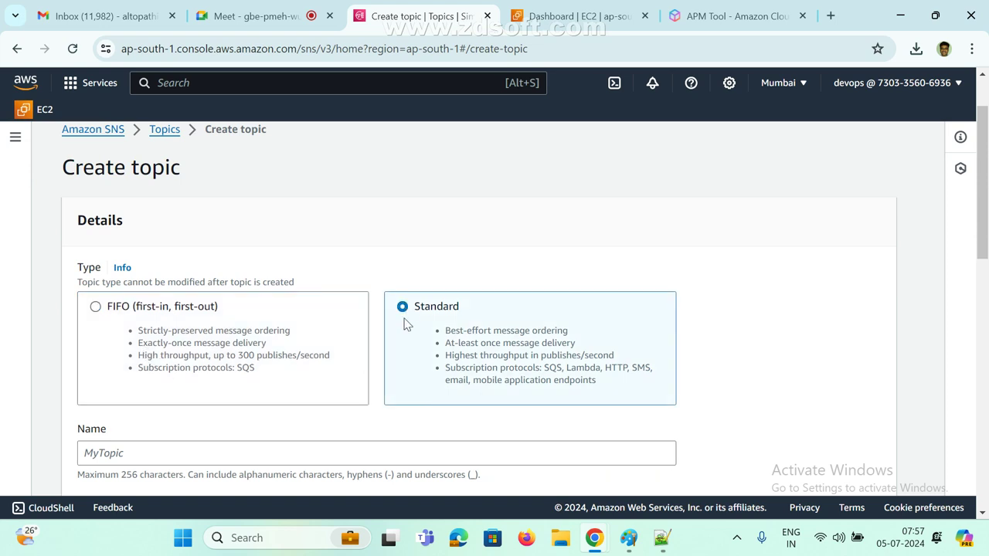
{"action": "scroll", "coordinate": [398, 330], "scroll_direction": "down", "scroll_amount": 2}
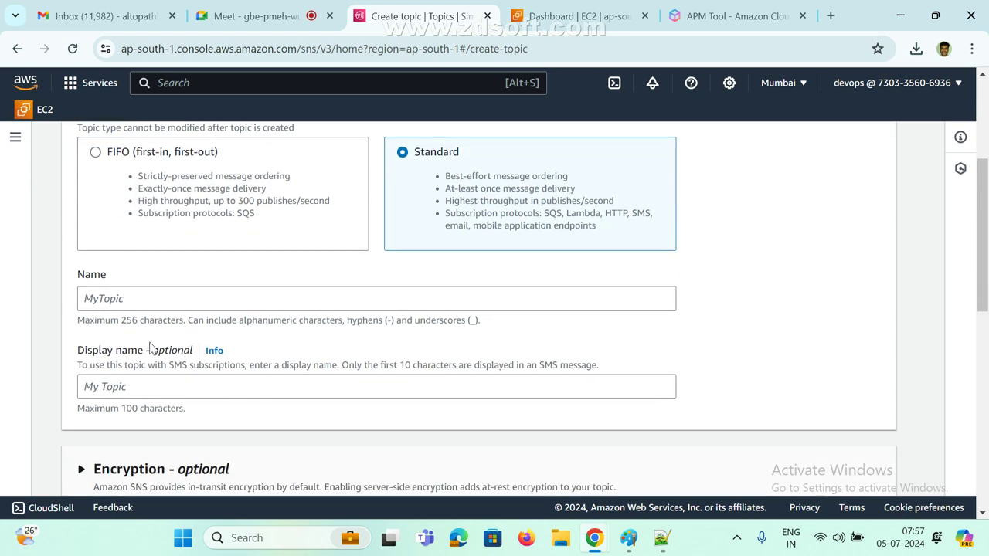
Step: Enter devopsalarm as both the topic name and the display name
{"action": "left_click", "coordinate": [135, 301]}
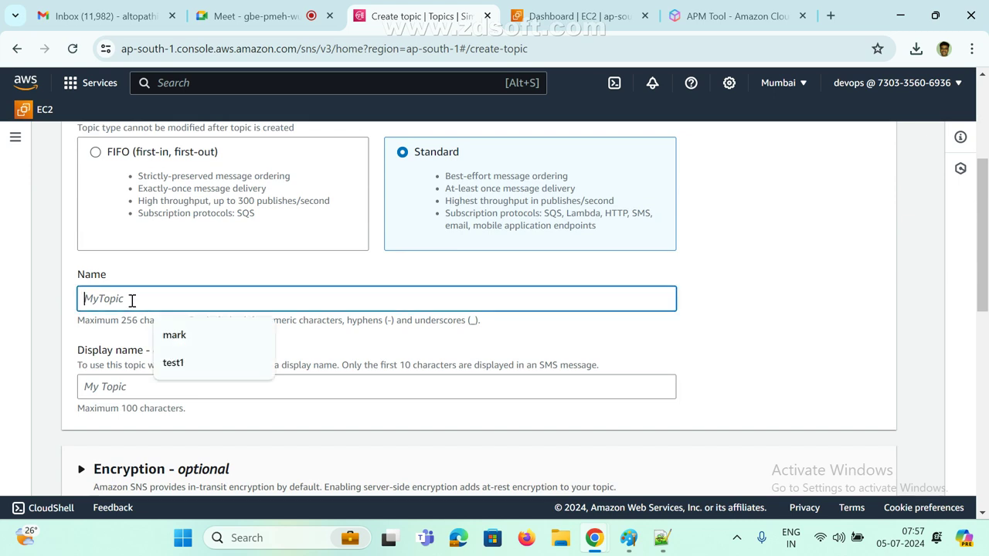
{"action": "type", "text": "cu"}
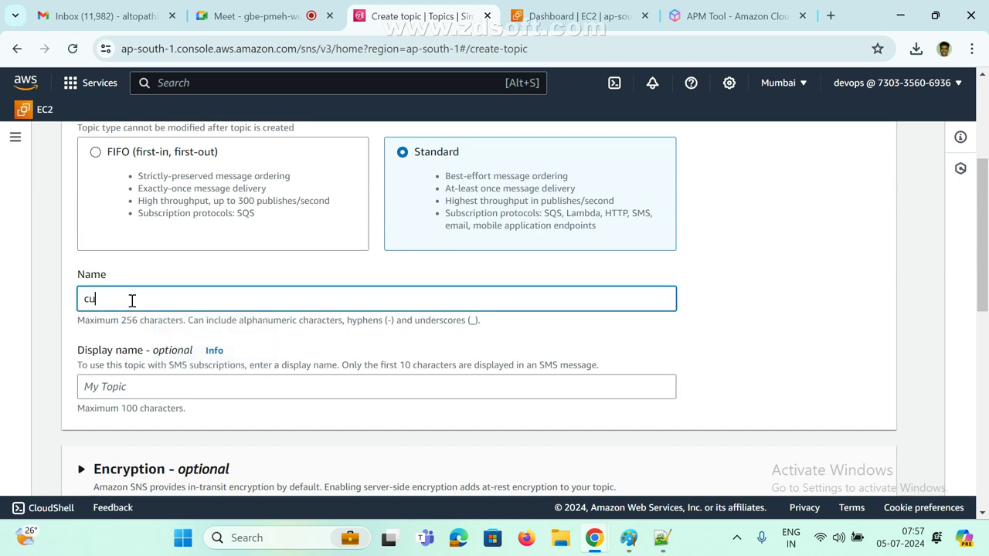
{"action": "type", "text": "p"}
{"action": "key", "text": "BackSpace"}
{"action": "key", "text": "BackSpace"}
{"action": "key", "text": "BackSpace"}
{"action": "type", "text": "d"}
{"action": "left_click_drag", "start_coordinate": [165, 298], "coordinate": [62, 295]}
{"action": "key", "text": "ctrl+c"}
{"action": "left_click", "coordinate": [161, 390]}
{"action": "key", "text": "ctrl+v"}
{"action": "scroll", "coordinate": [358, 406], "scroll_direction": "down", "scroll_amount": 3}
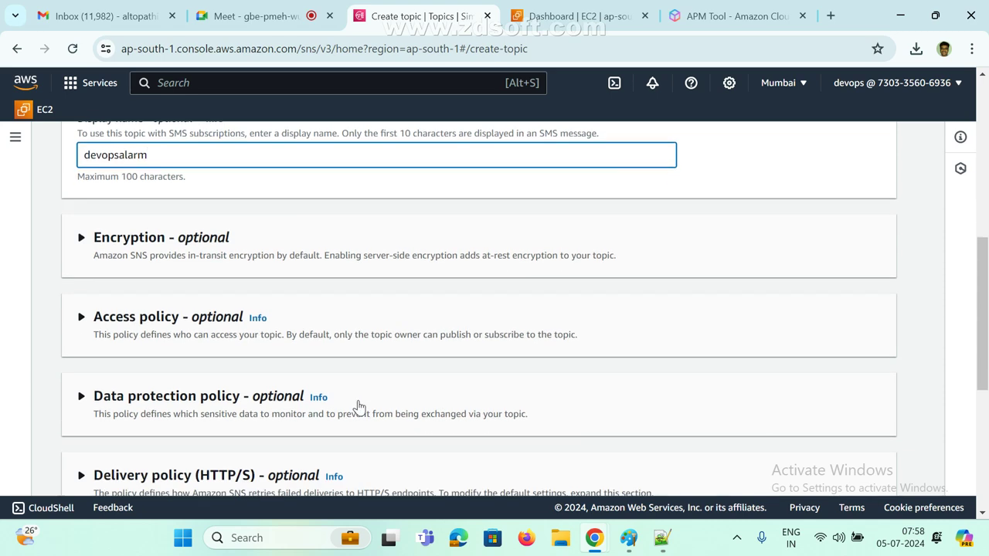
{"action": "scroll", "coordinate": [358, 406], "scroll_direction": "down", "scroll_amount": 2}
{"action": "scroll", "coordinate": [358, 406], "scroll_direction": "down", "scroll_amount": 1}
{"action": "scroll", "coordinate": [359, 405], "scroll_direction": "up", "scroll_amount": 5}
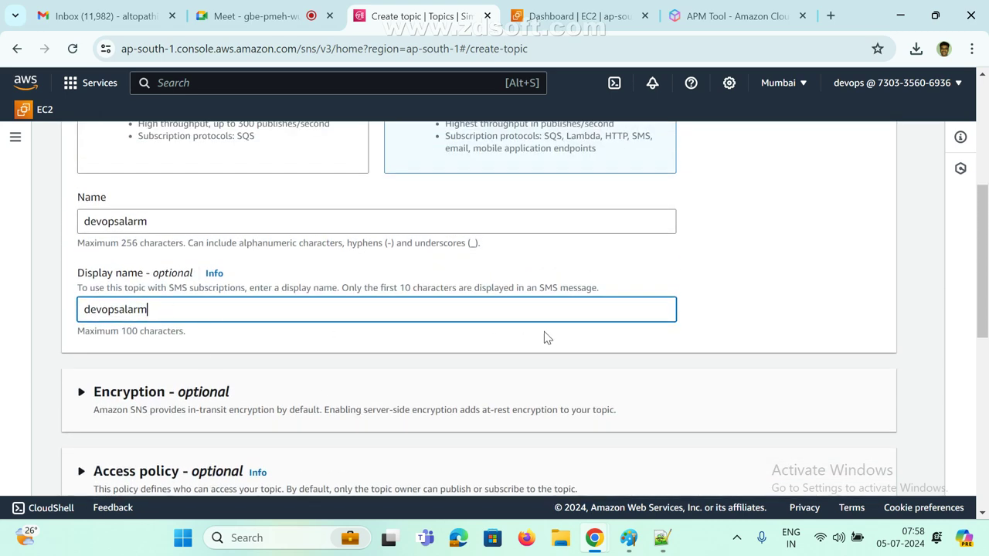
Step: Check the encryption options and create the devopsalarm topic
{"action": "left_click_drag", "start_coordinate": [508, 305], "coordinate": [3, 288]}
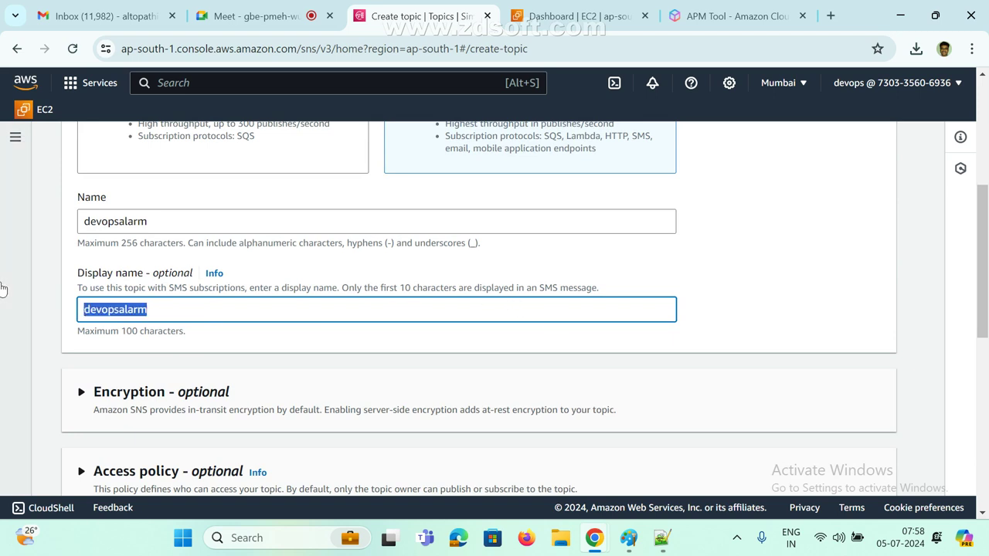
{"action": "left_click", "coordinate": [82, 393]}
{"action": "left_click", "coordinate": [82, 393]}
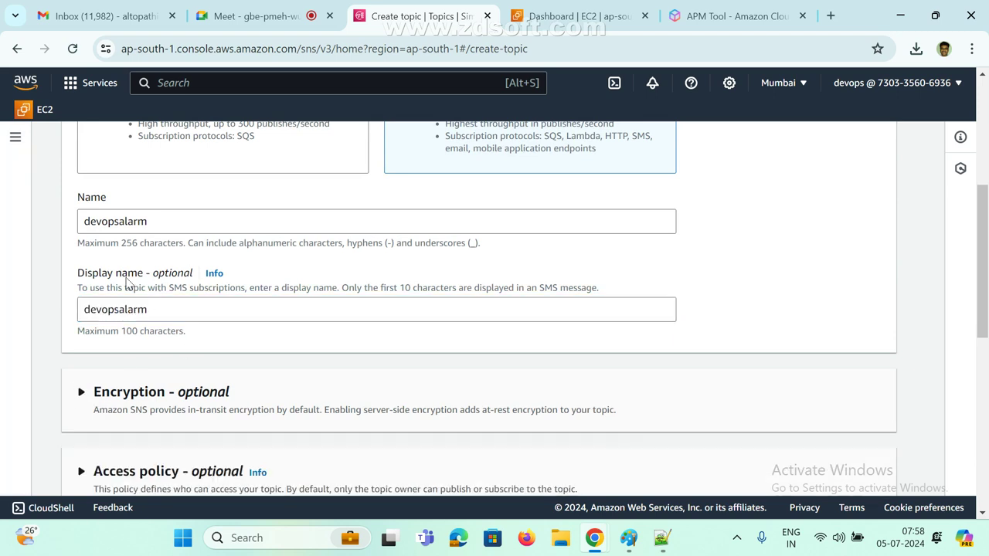
{"action": "scroll", "coordinate": [136, 270], "scroll_direction": "up", "scroll_amount": 2}
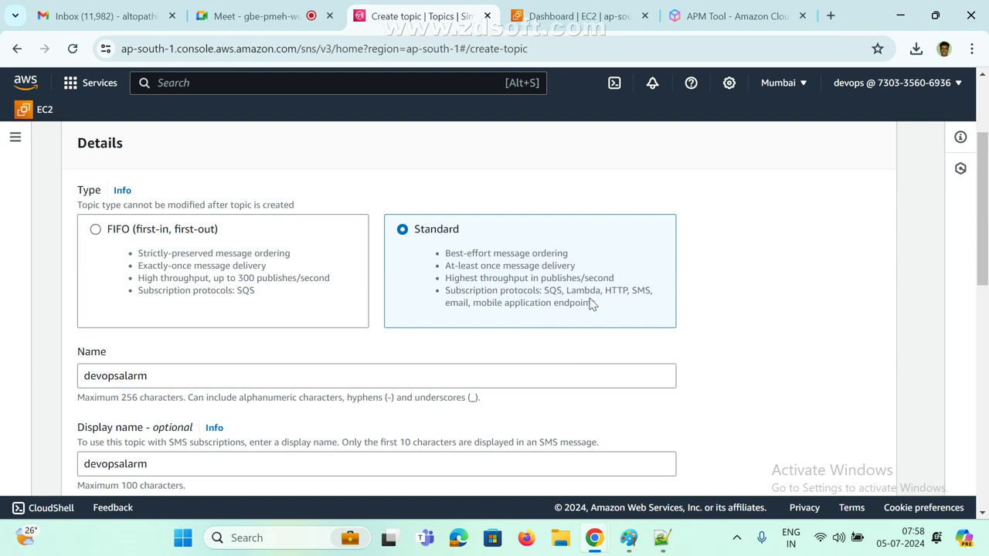
{"action": "scroll", "coordinate": [610, 307], "scroll_direction": "down", "scroll_amount": 1}
{"action": "scroll", "coordinate": [677, 397], "scroll_direction": "down", "scroll_amount": 8}
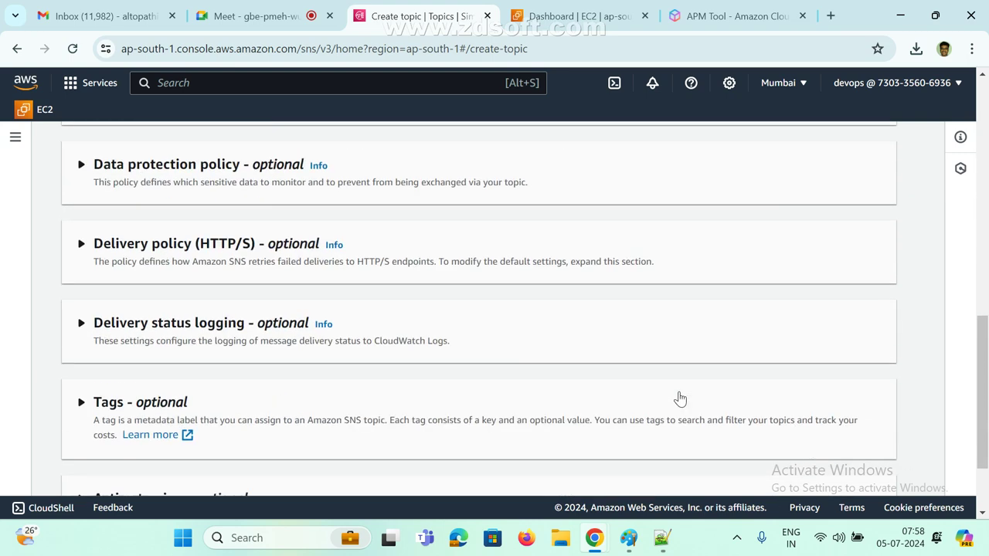
{"action": "left_click", "coordinate": [871, 469]}
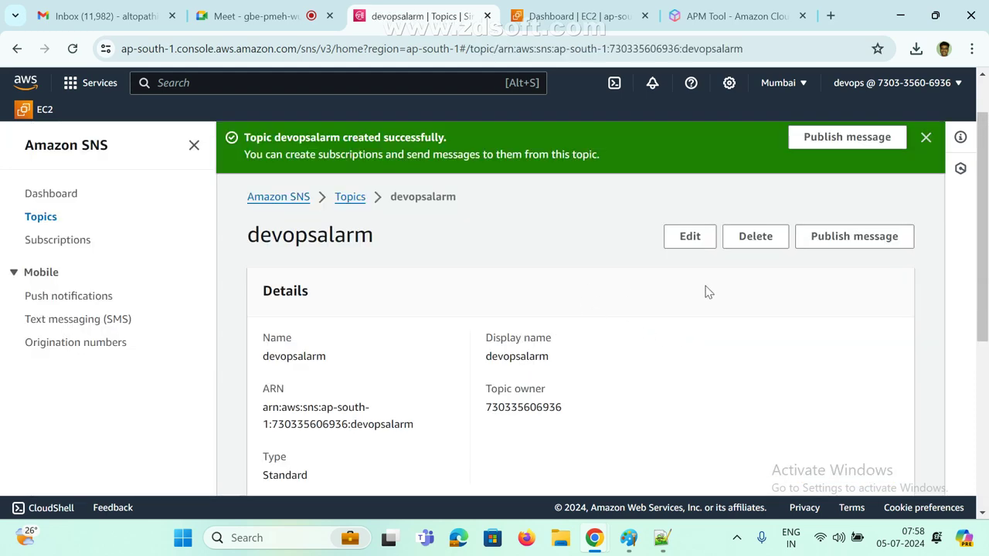
{"action": "scroll", "coordinate": [706, 290], "scroll_direction": "down", "scroll_amount": 4}
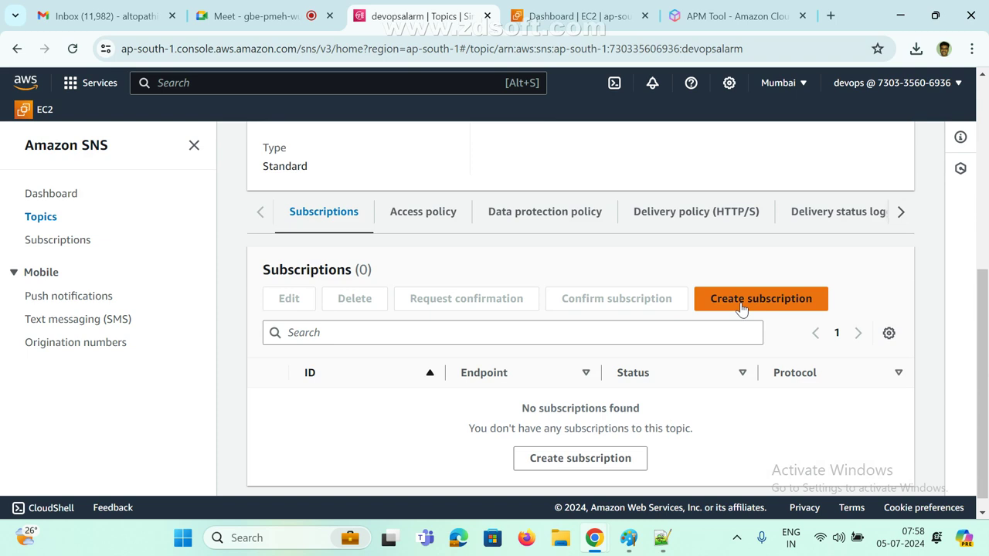
Step: Start a subscription for devopsalarm and list the Protocol choices
{"action": "left_click", "coordinate": [740, 303]}
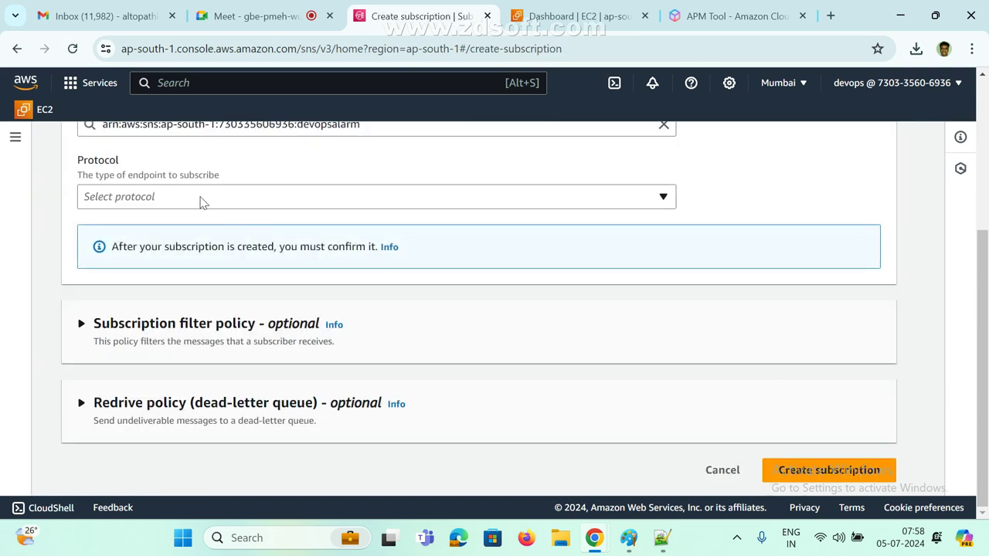
{"action": "scroll", "coordinate": [326, 259], "scroll_direction": "up", "scroll_amount": 2}
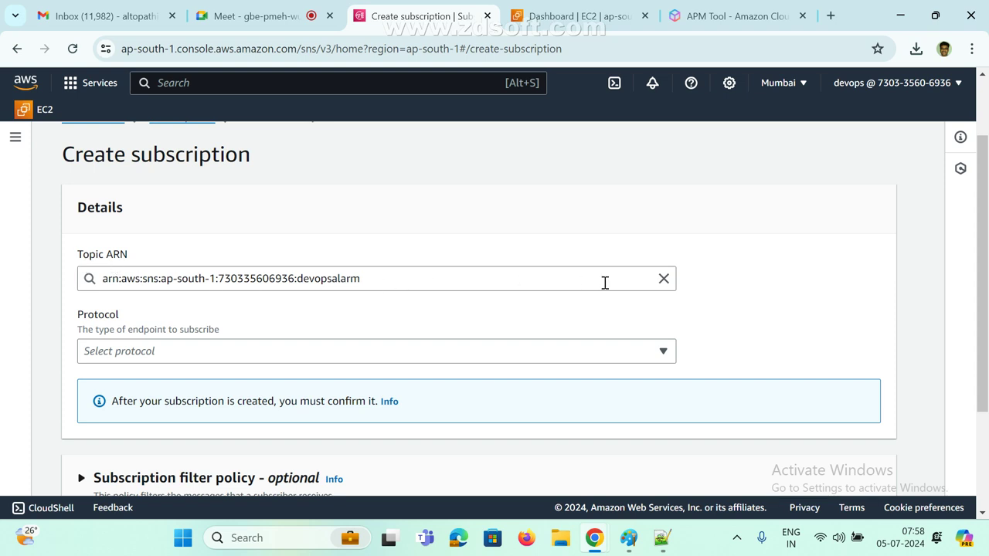
{"action": "left_click", "coordinate": [129, 353]}
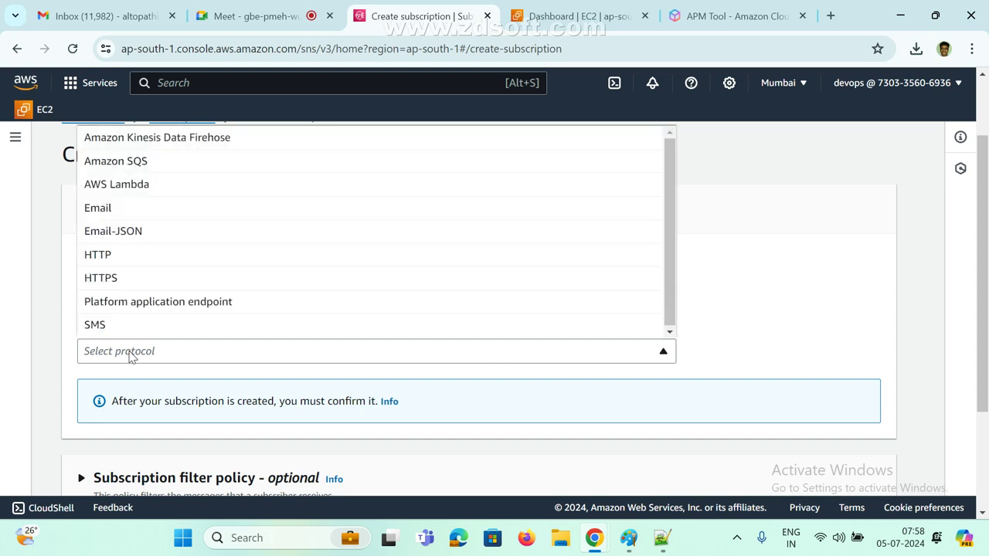
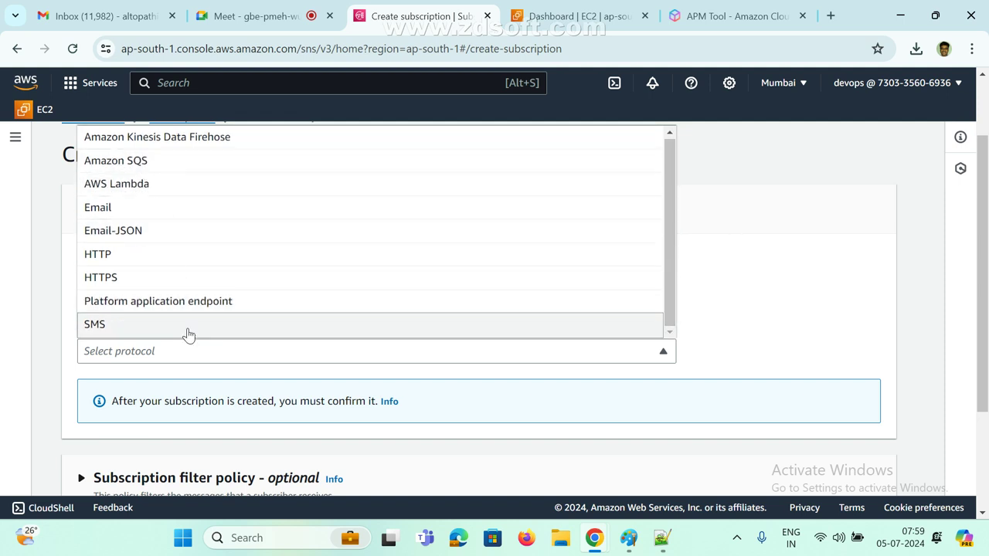
Step: Choose SMS as the subscription protocol and begin adding a sandbox destination phone number
{"action": "left_click", "coordinate": [98, 332]}
{"action": "scroll", "coordinate": [379, 369], "scroll_direction": "down", "scroll_amount": 1}
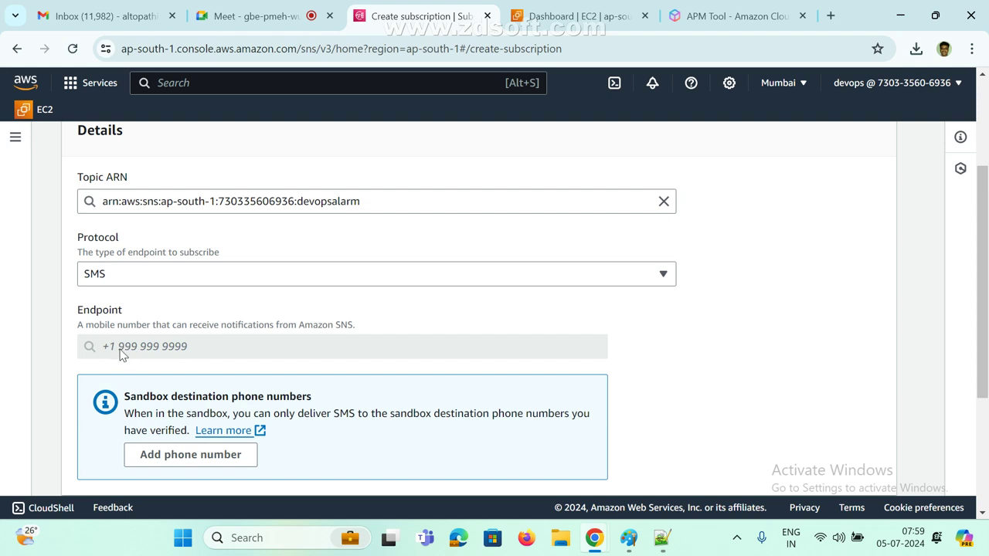
{"action": "left_click", "coordinate": [231, 458]}
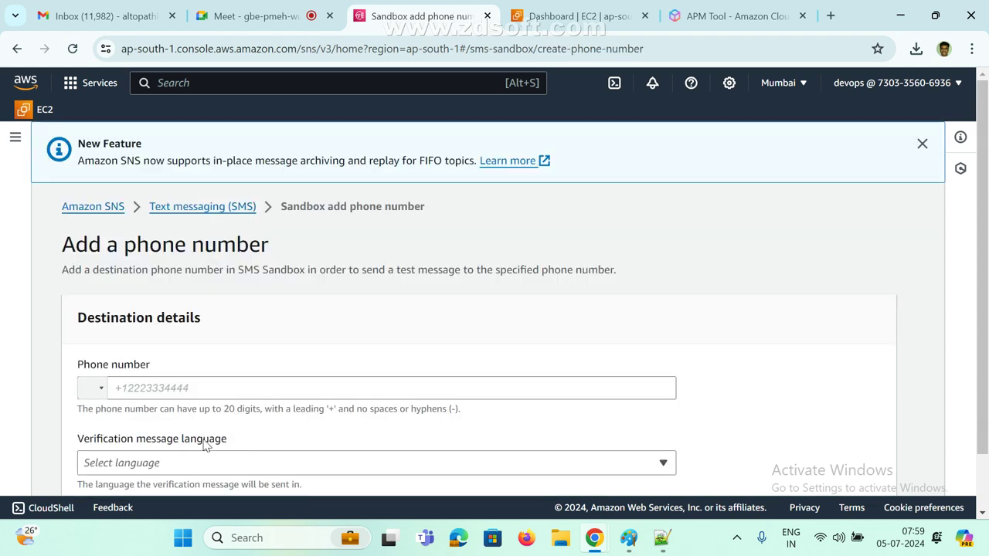
Step: Submit the destination phone number with India +91 code and English (United States) verification language
{"action": "left_click", "coordinate": [99, 325]}
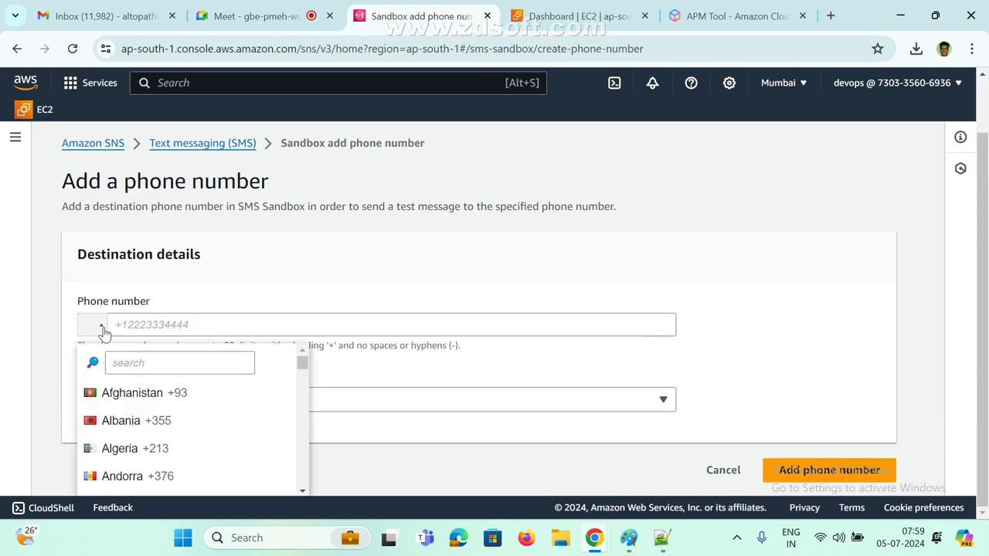
{"action": "type", "text": "ind"}
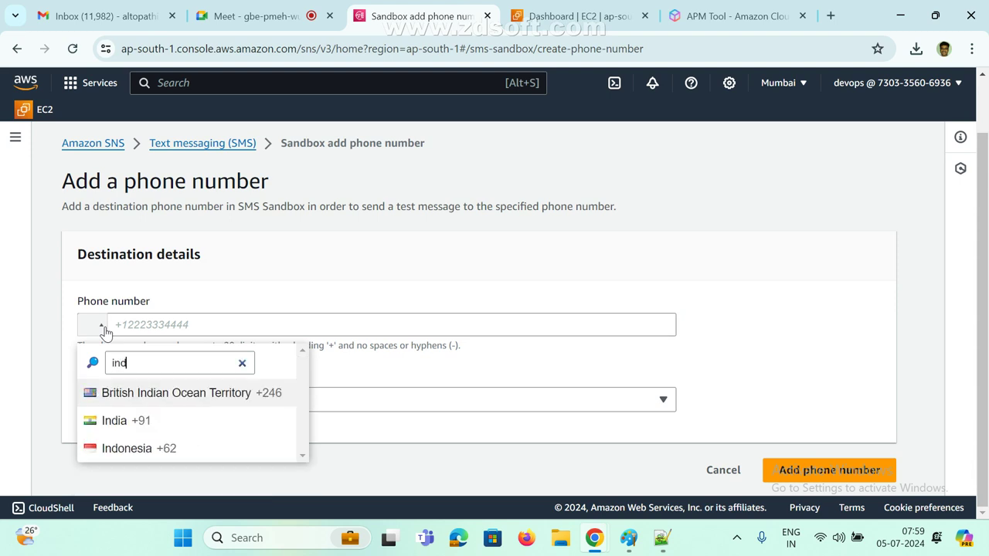
{"action": "left_click", "coordinate": [121, 421]}
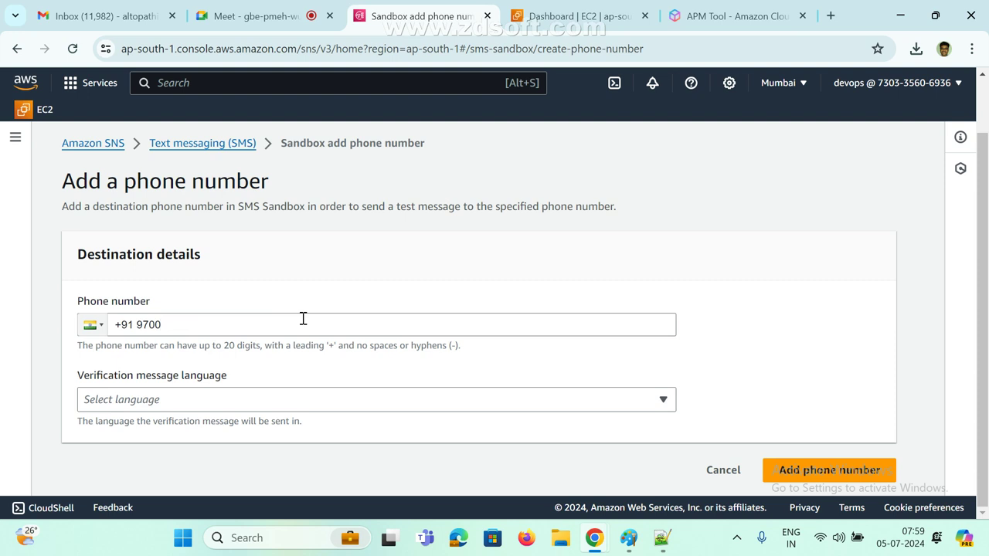
{"action": "type", "text": "6-67883"}
{"action": "left_click", "coordinate": [193, 408]}
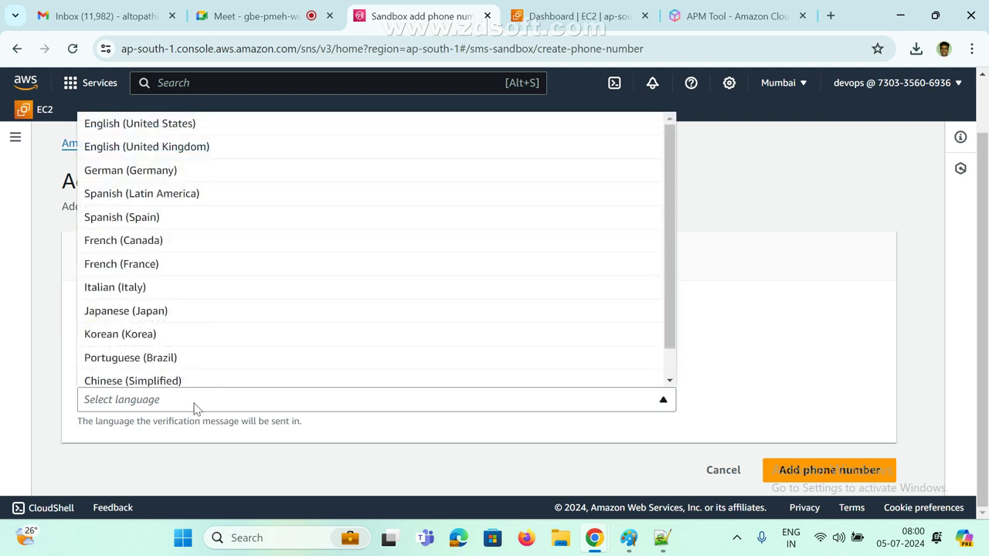
{"action": "left_click", "coordinate": [161, 124]}
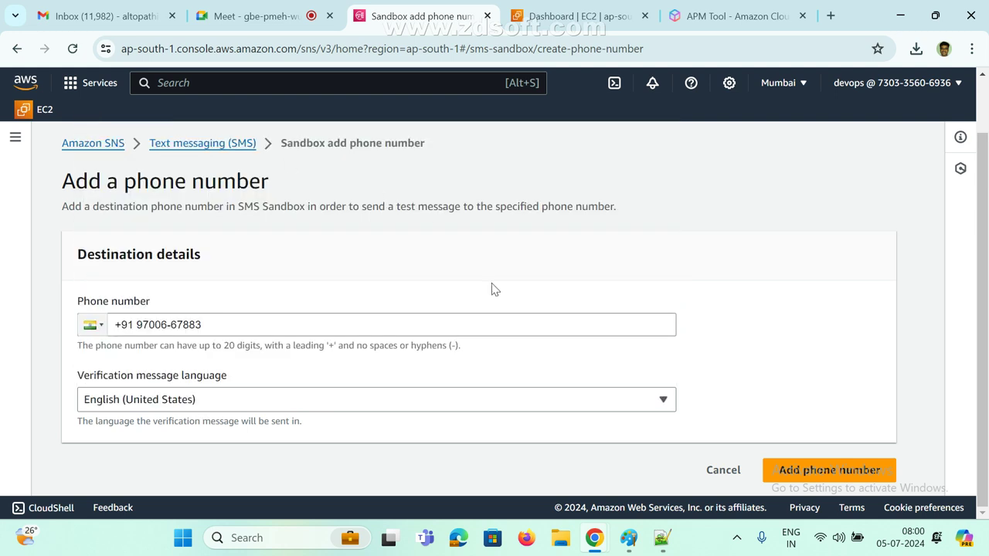
{"action": "left_click", "coordinate": [834, 473]}
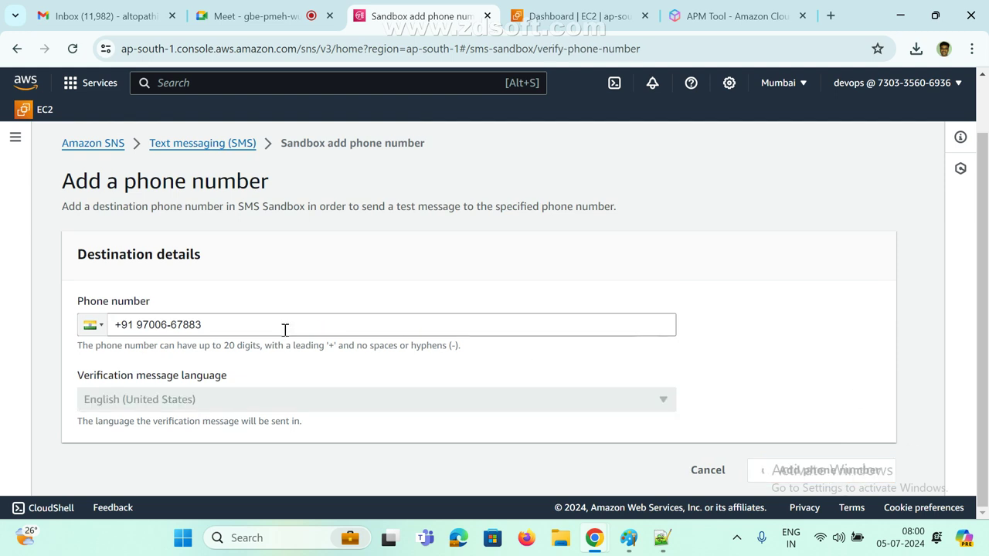
Step: Enter the SMS verification code received for the sandbox number and verify it
{"action": "left_click", "coordinate": [177, 400]}
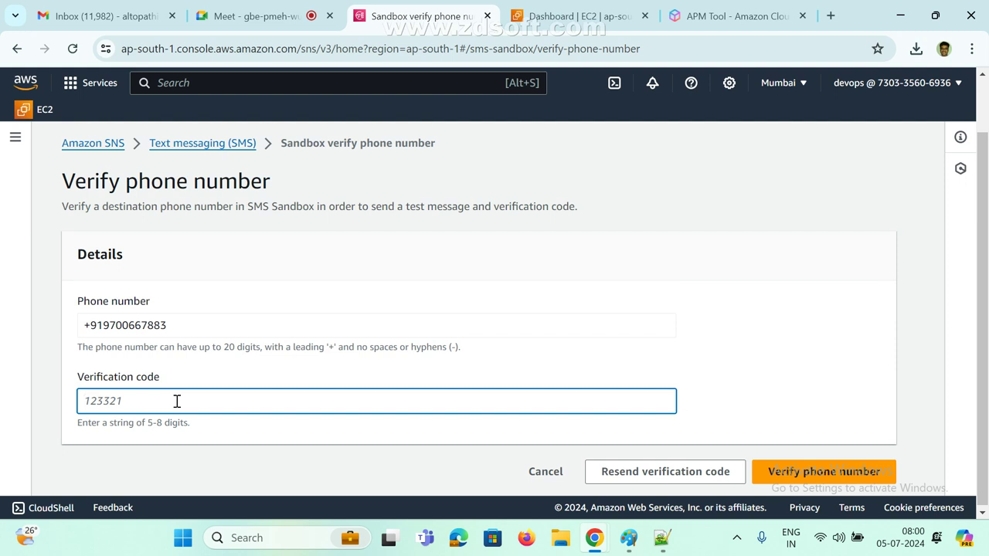
{"action": "left_click", "coordinate": [794, 473]}
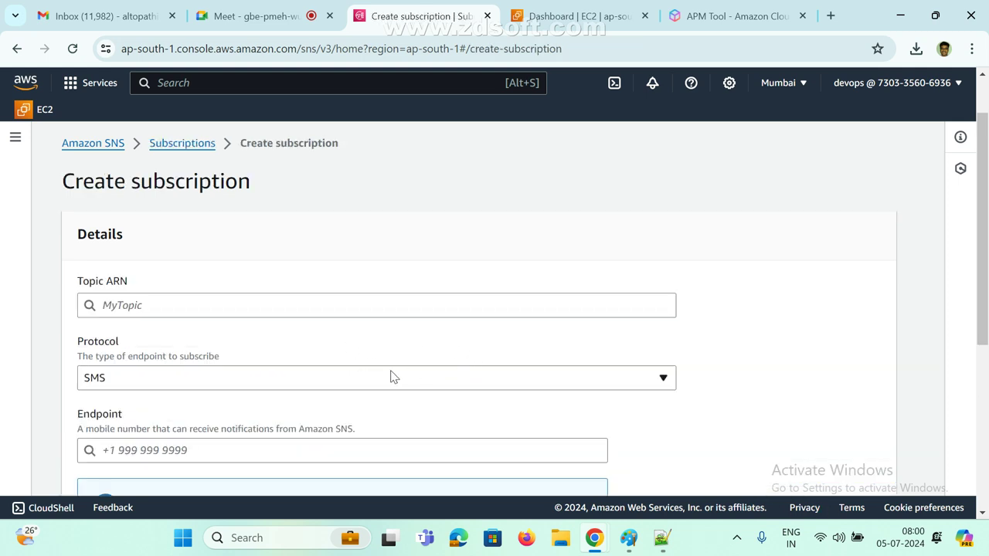
Step: Dismiss the New Feature announcement and return to the Amazon SNS home page
{"action": "scroll", "coordinate": [386, 382], "scroll_direction": "down", "scroll_amount": 2}
{"action": "scroll", "coordinate": [363, 351], "scroll_direction": "up", "scroll_amount": 1}
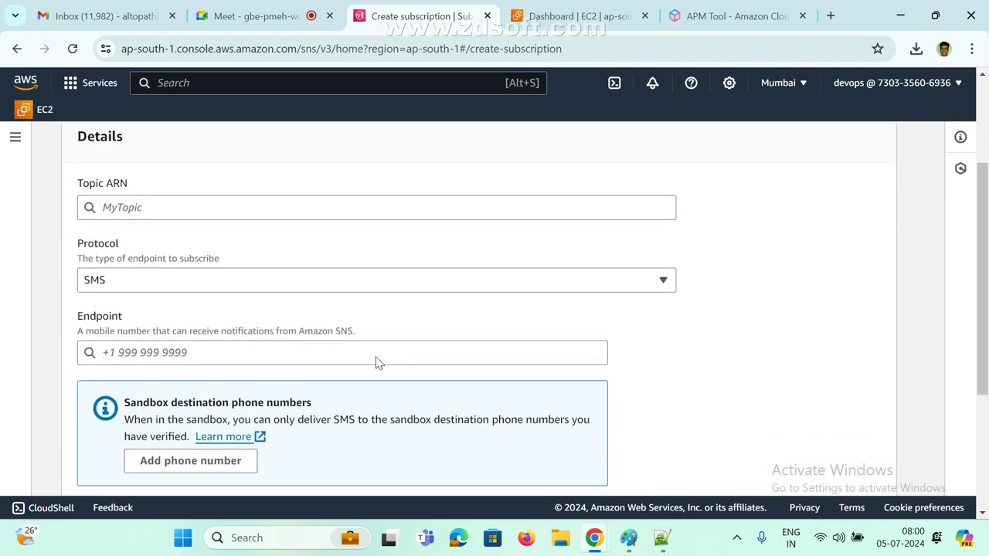
{"action": "scroll", "coordinate": [390, 370], "scroll_direction": "down", "scroll_amount": 3}
{"action": "scroll", "coordinate": [615, 427], "scroll_direction": "up", "scroll_amount": 5}
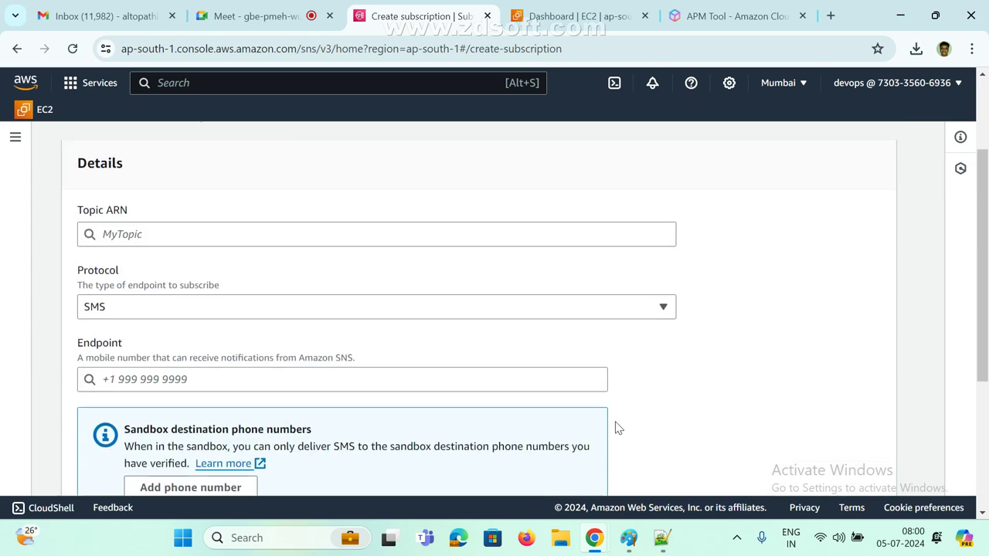
{"action": "scroll", "coordinate": [615, 427], "scroll_direction": "down", "scroll_amount": 2}
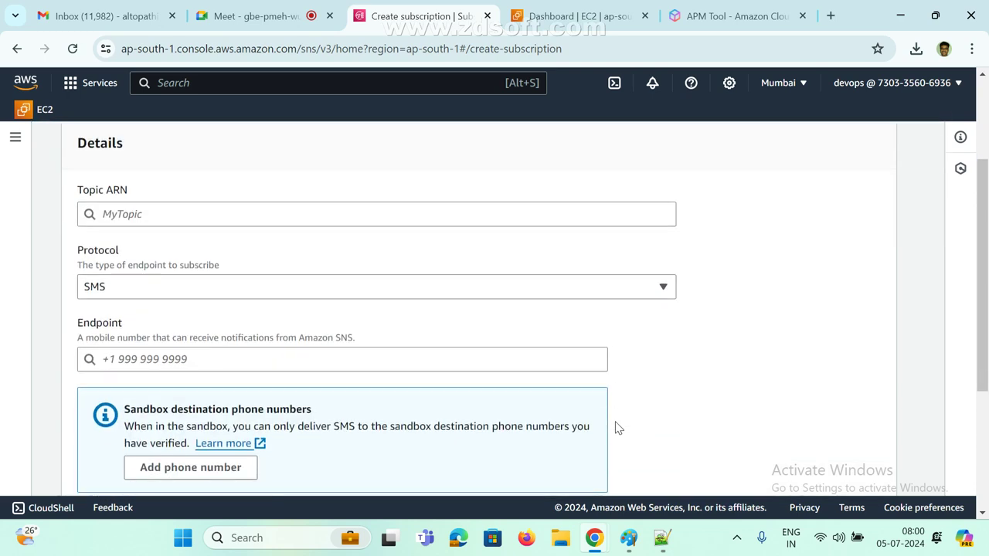
{"action": "scroll", "coordinate": [349, 331], "scroll_direction": "up", "scroll_amount": 2}
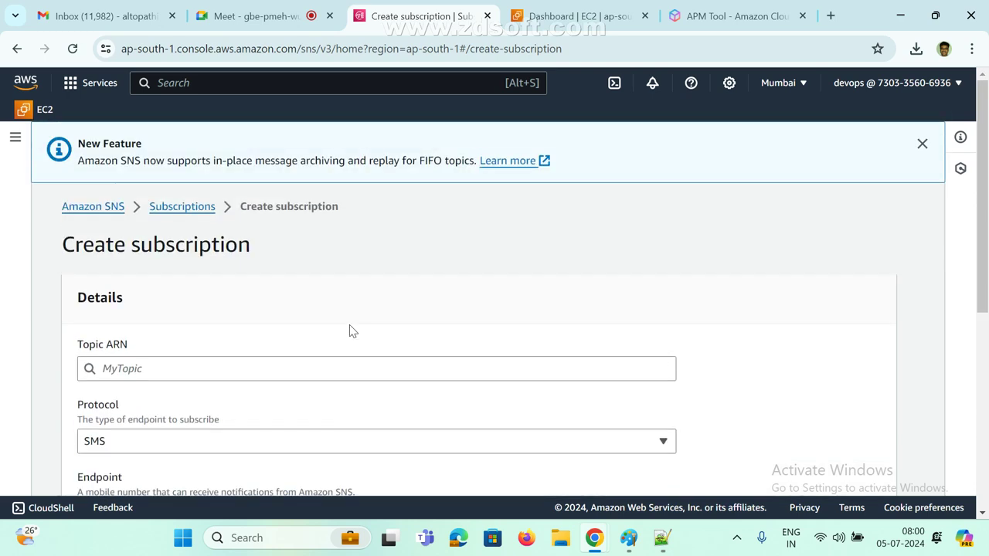
{"action": "left_click", "coordinate": [922, 143]}
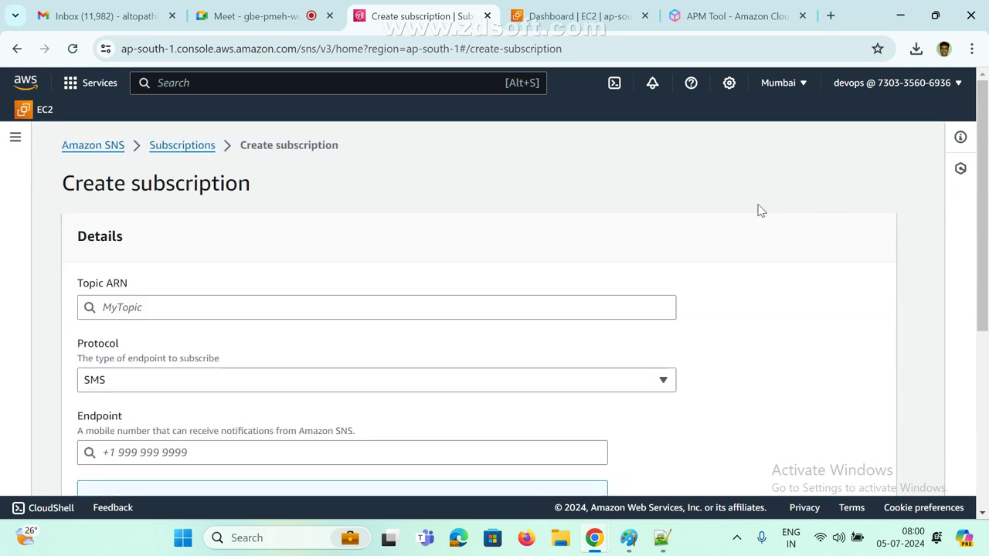
{"action": "left_click", "coordinate": [111, 153]}
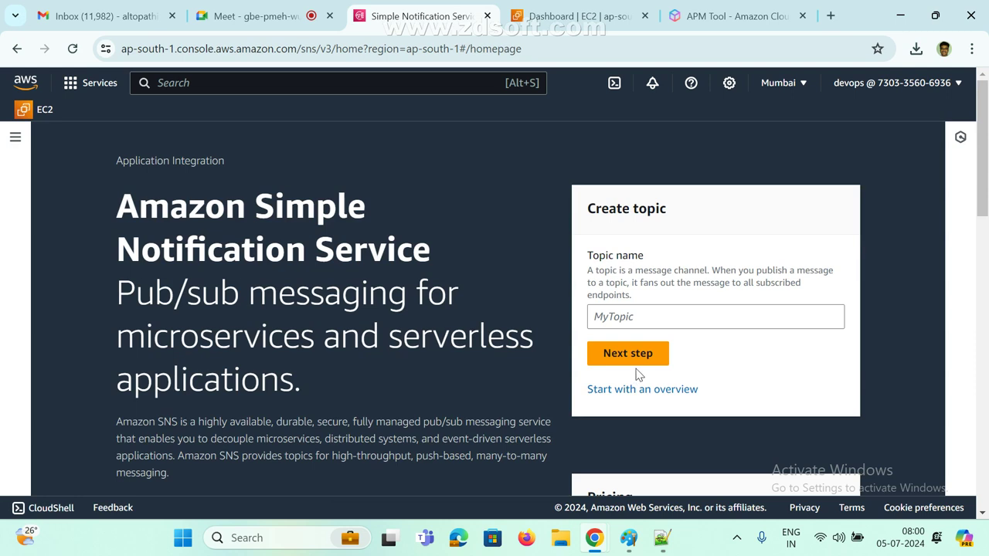
Step: Search for SNS and open the devopsalarm topic from the Topics list
{"action": "left_click", "coordinate": [173, 83]}
{"action": "type", "text": "sns"}
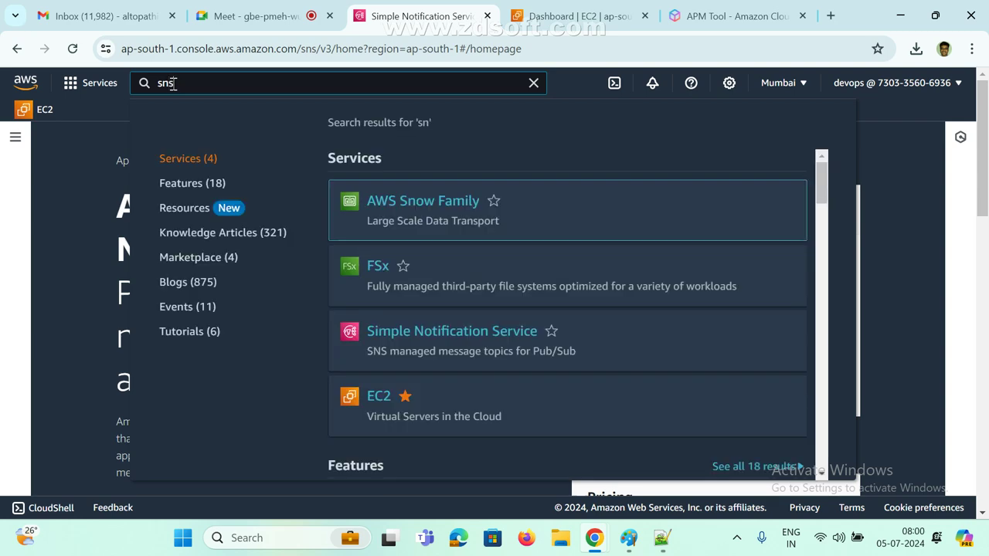
{"action": "left_click", "coordinate": [493, 202]}
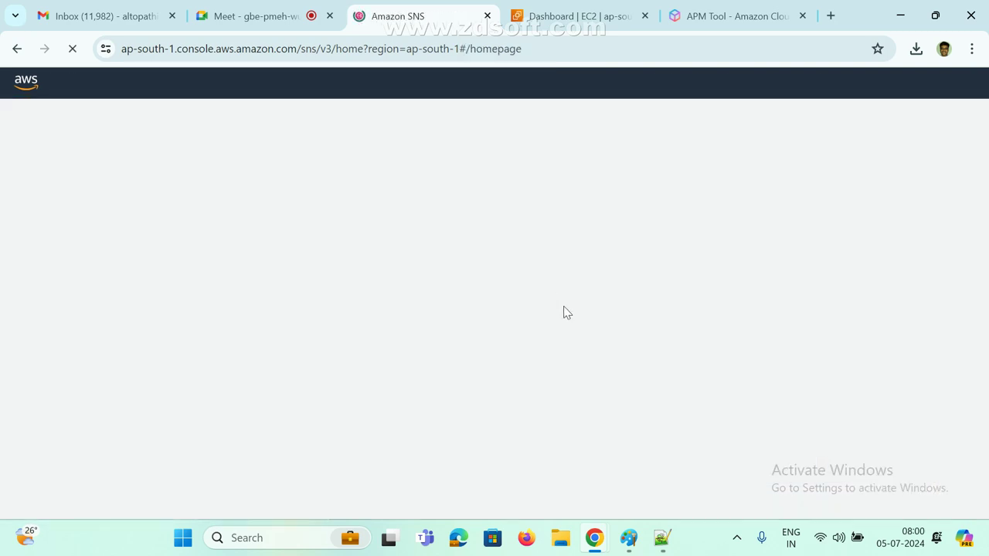
{"action": "scroll", "coordinate": [631, 437], "scroll_direction": "down", "scroll_amount": 4}
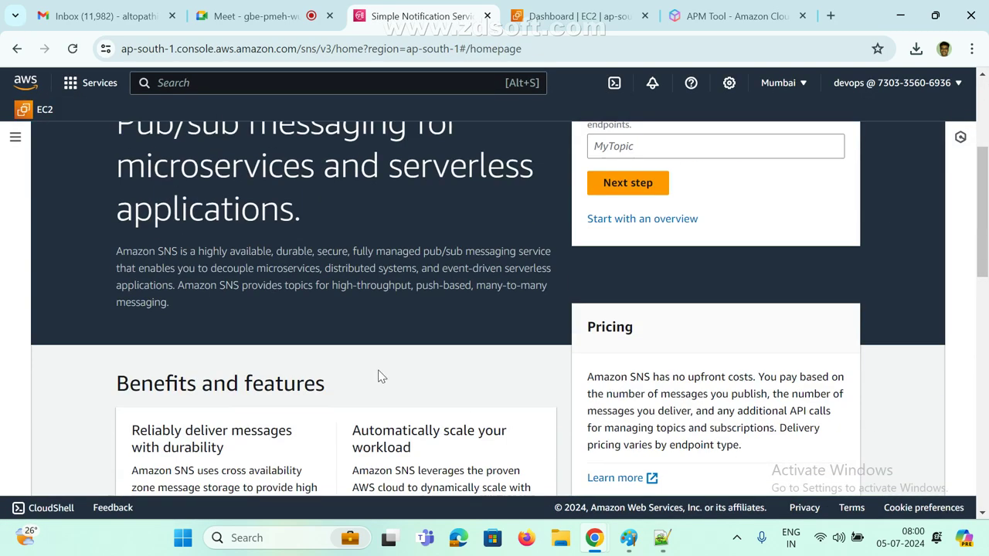
{"action": "scroll", "coordinate": [379, 375], "scroll_direction": "up", "scroll_amount": 4}
{"action": "left_click", "coordinate": [15, 137]}
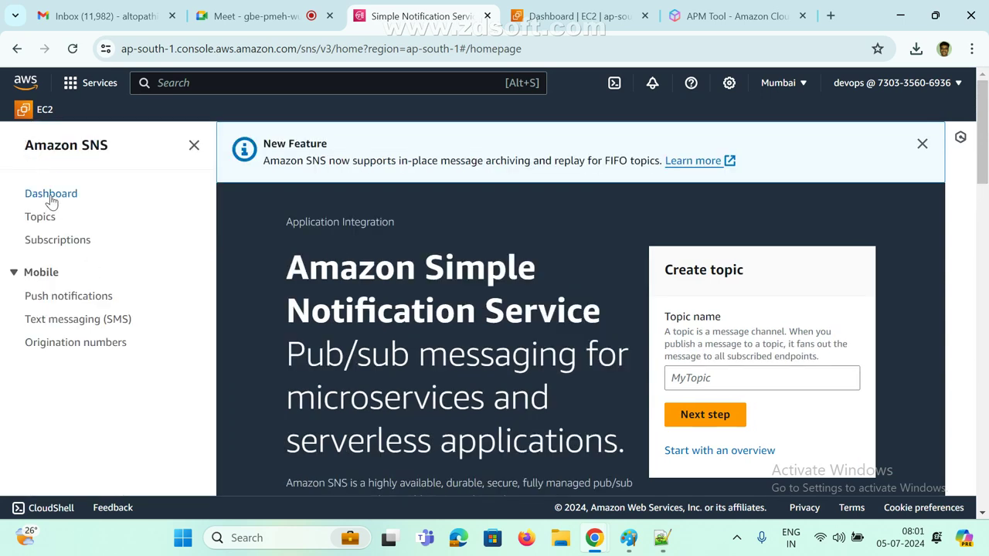
{"action": "left_click", "coordinate": [52, 199]}
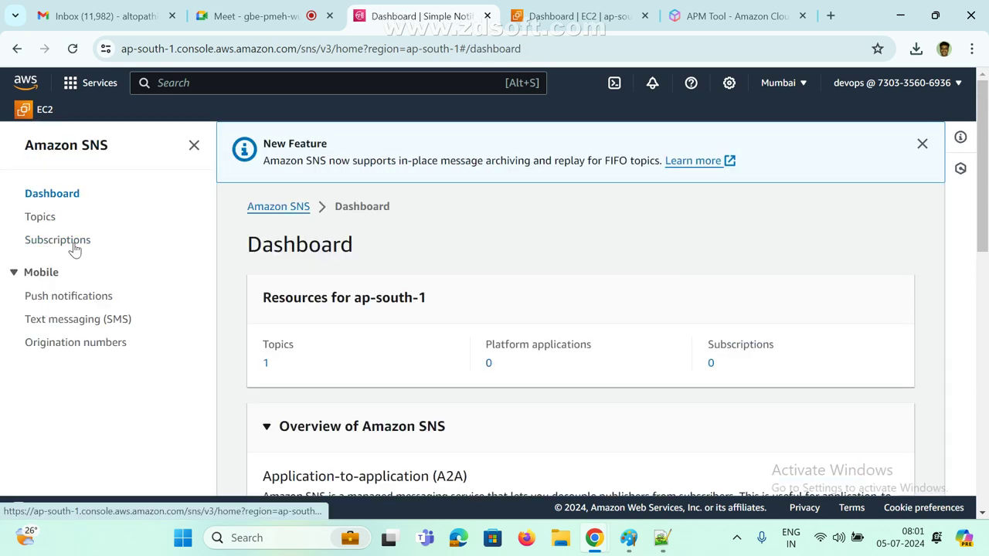
{"action": "left_click", "coordinate": [40, 216]}
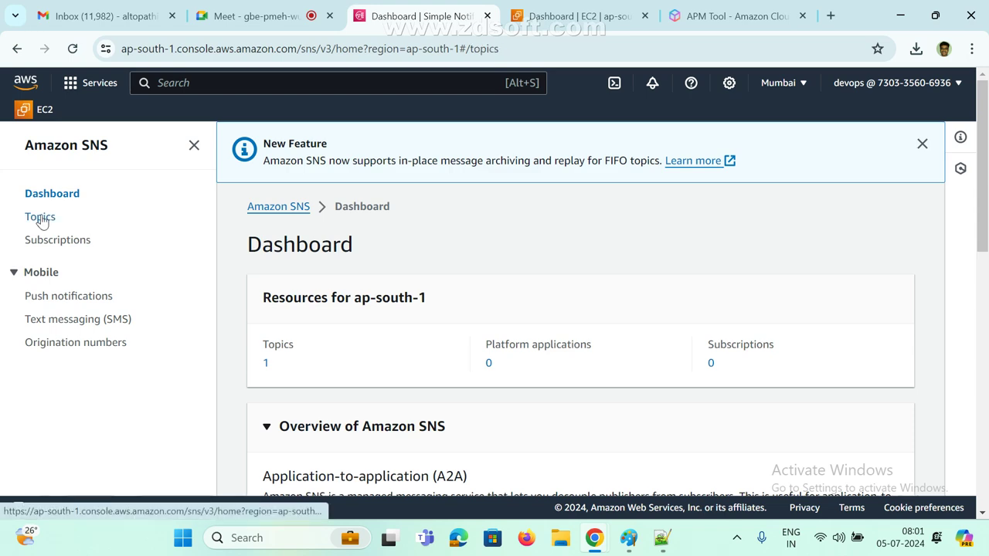
{"action": "left_click", "coordinate": [335, 356]}
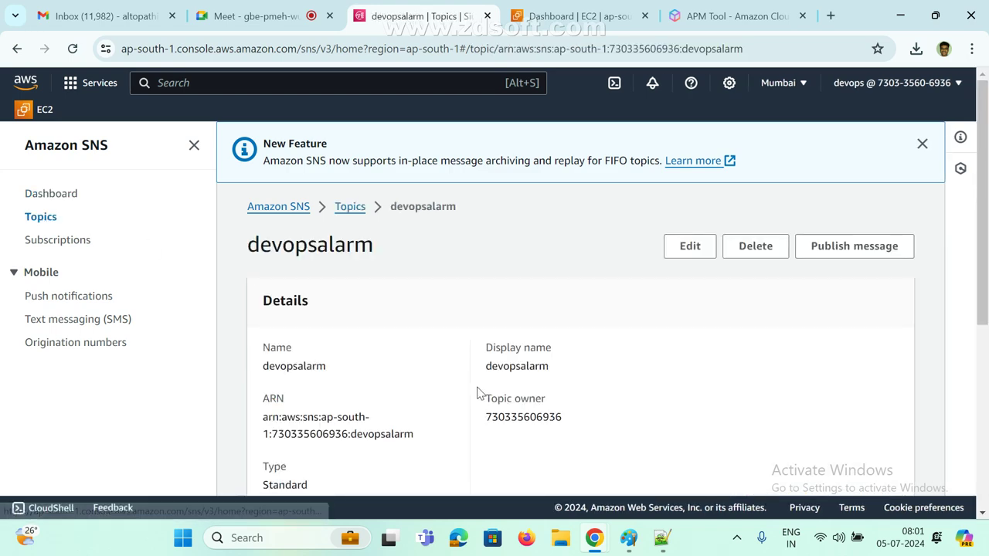
Step: Open the Publish message form for devopsalarm and select its subject field
{"action": "scroll", "coordinate": [752, 360], "scroll_direction": "down", "scroll_amount": 4}
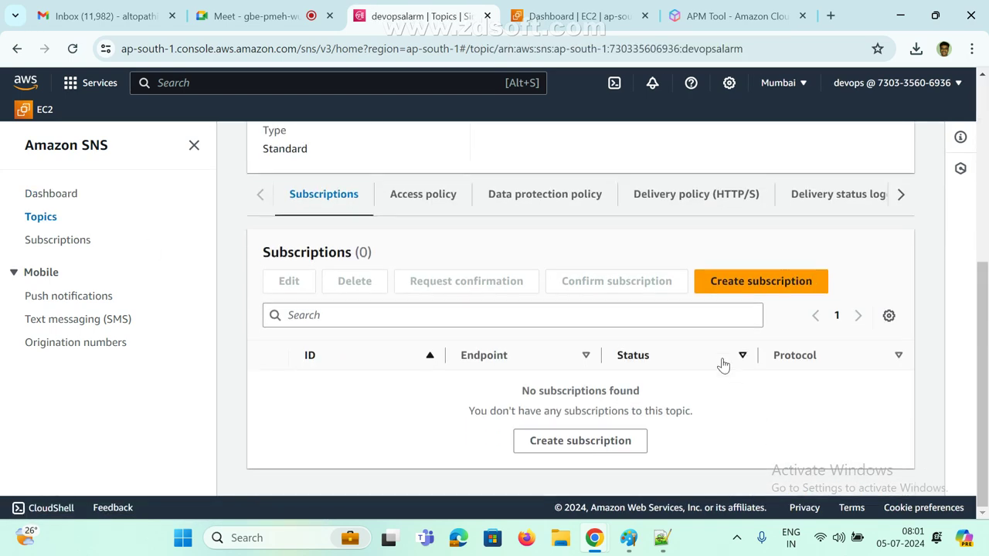
{"action": "scroll", "coordinate": [724, 363], "scroll_direction": "up", "scroll_amount": 2}
{"action": "scroll", "coordinate": [721, 373], "scroll_direction": "up", "scroll_amount": 1}
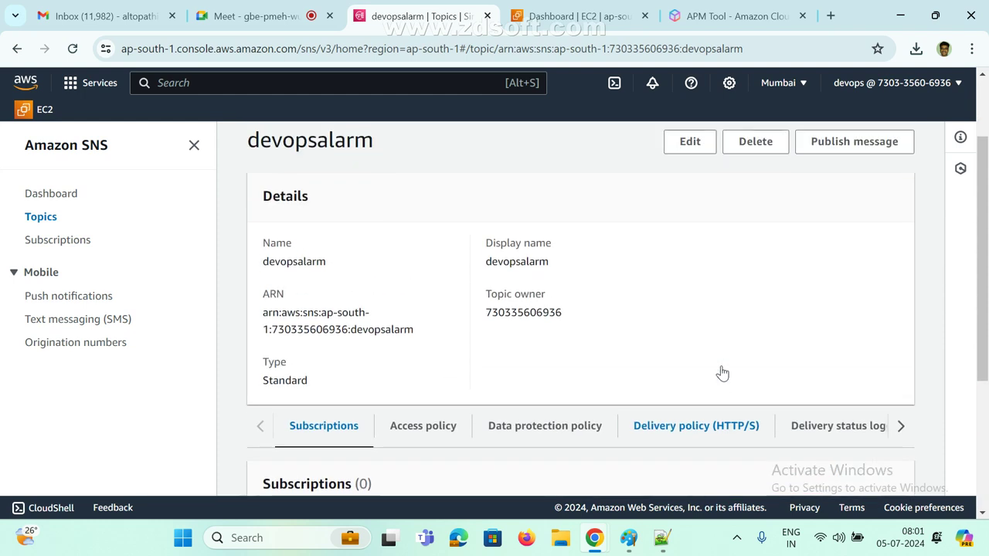
{"action": "scroll", "coordinate": [721, 373], "scroll_direction": "down", "scroll_amount": 2}
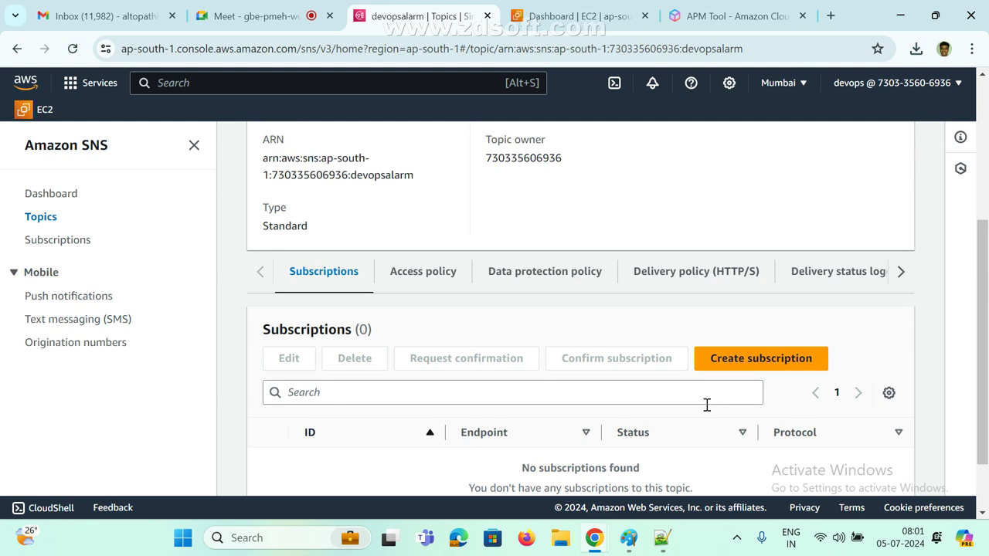
{"action": "scroll", "coordinate": [706, 405], "scroll_direction": "up", "scroll_amount": 3}
{"action": "left_click", "coordinate": [852, 224]}
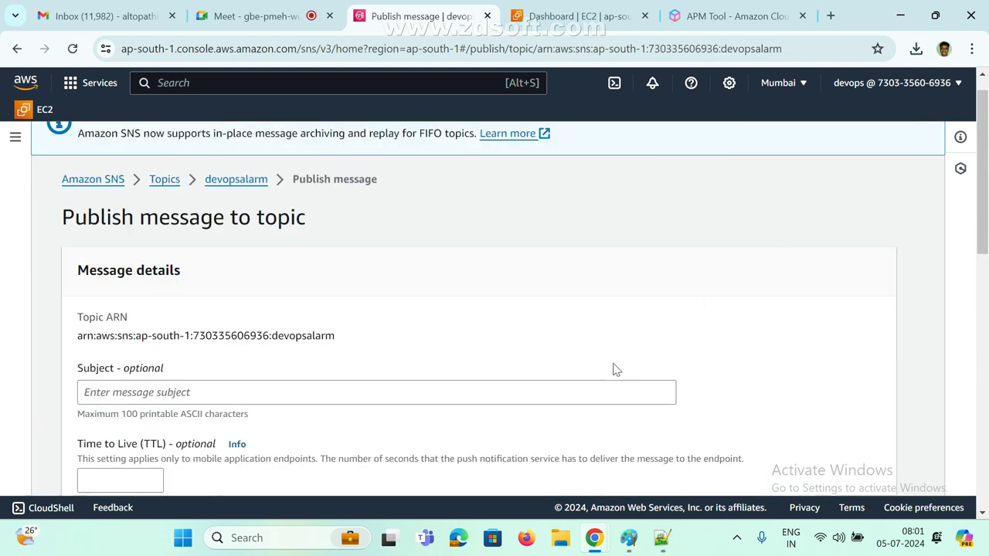
{"action": "left_click", "coordinate": [251, 401]}
{"action": "scroll", "coordinate": [251, 401], "scroll_direction": "down", "scroll_amount": 2}
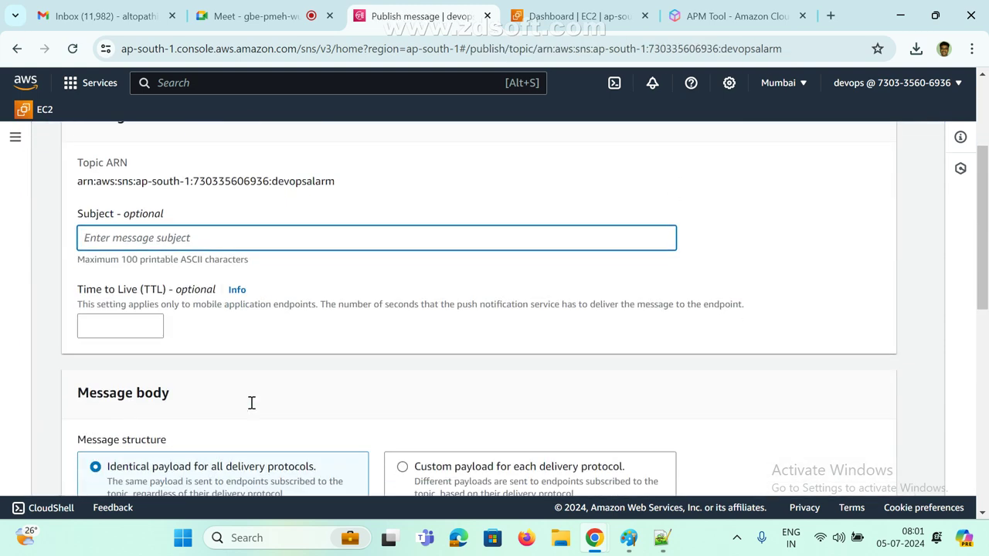
{"action": "scroll", "coordinate": [250, 402], "scroll_direction": "up", "scroll_amount": 3}
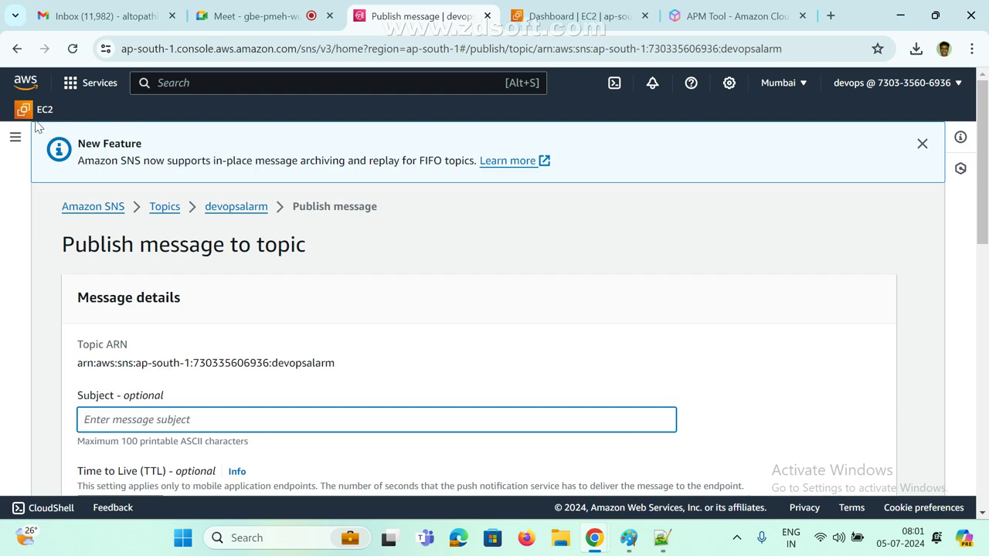
Step: Leave the publish form and go to the SNS Subscriptions list via the dashboard
{"action": "left_click", "coordinate": [17, 51]}
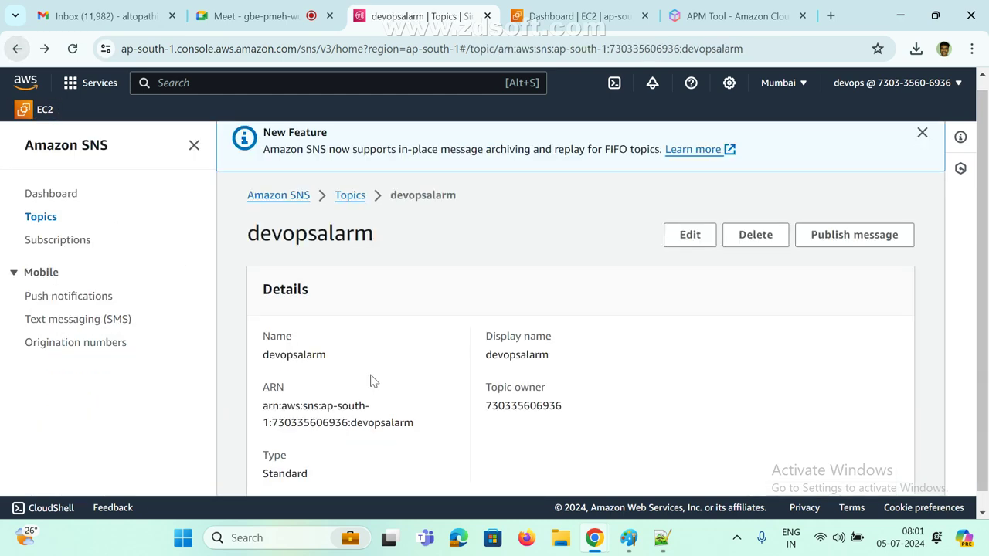
{"action": "left_click", "coordinate": [51, 199]}
{"action": "scroll", "coordinate": [428, 422], "scroll_direction": "down", "scroll_amount": 3}
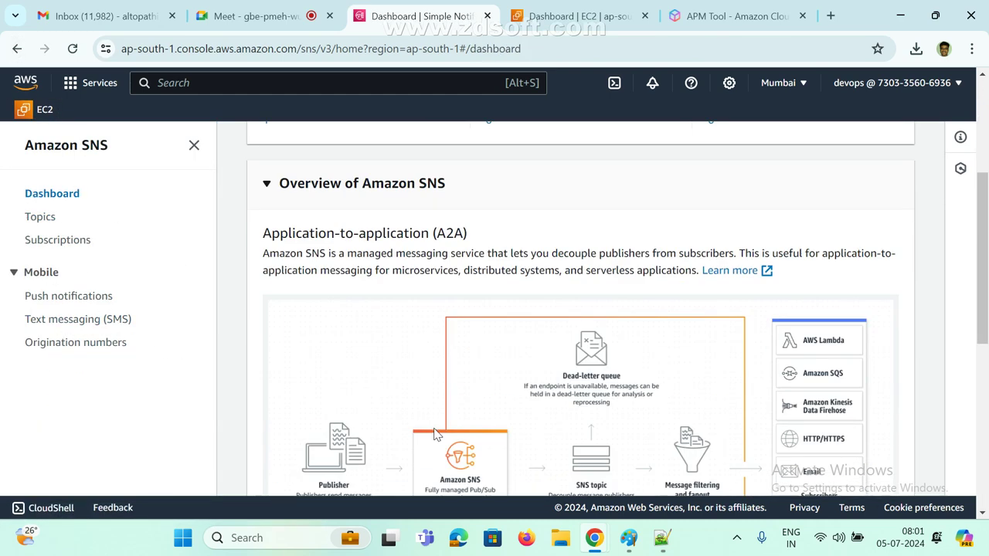
{"action": "scroll", "coordinate": [435, 435], "scroll_direction": "up", "scroll_amount": 3}
{"action": "left_click", "coordinate": [39, 241]}
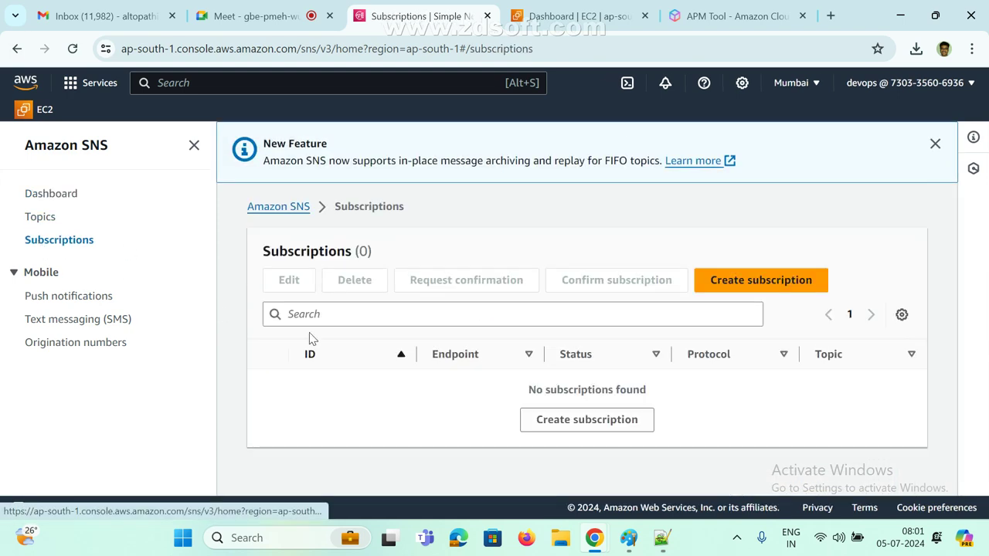
Step: Start a subscription with the devopsalarm topic ARN, SMS protocol and the saved phone endpoint
{"action": "left_click", "coordinate": [743, 286]}
{"action": "left_click", "coordinate": [132, 370]}
{"action": "left_click", "coordinate": [159, 393]}
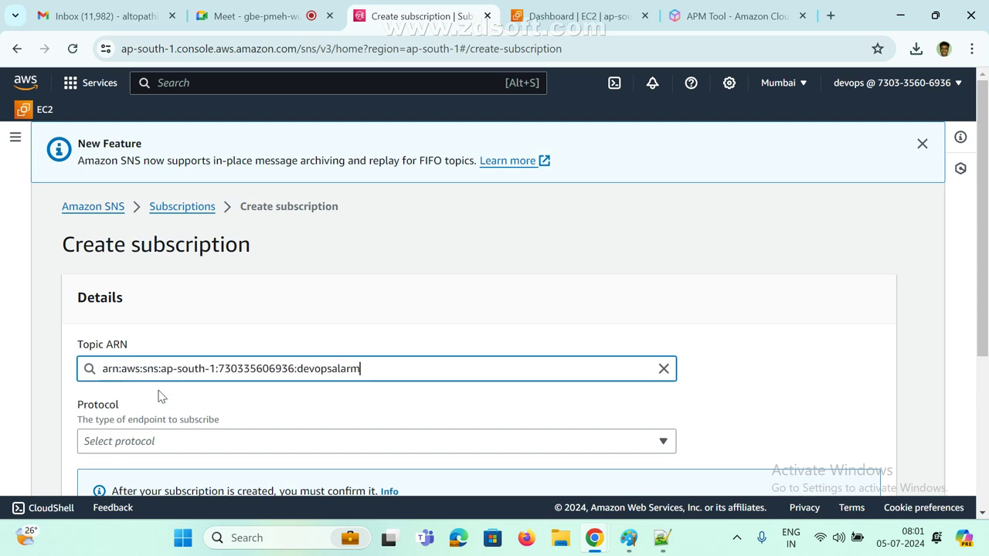
{"action": "scroll", "coordinate": [285, 395], "scroll_direction": "down", "scroll_amount": 1}
{"action": "left_click", "coordinate": [145, 365]}
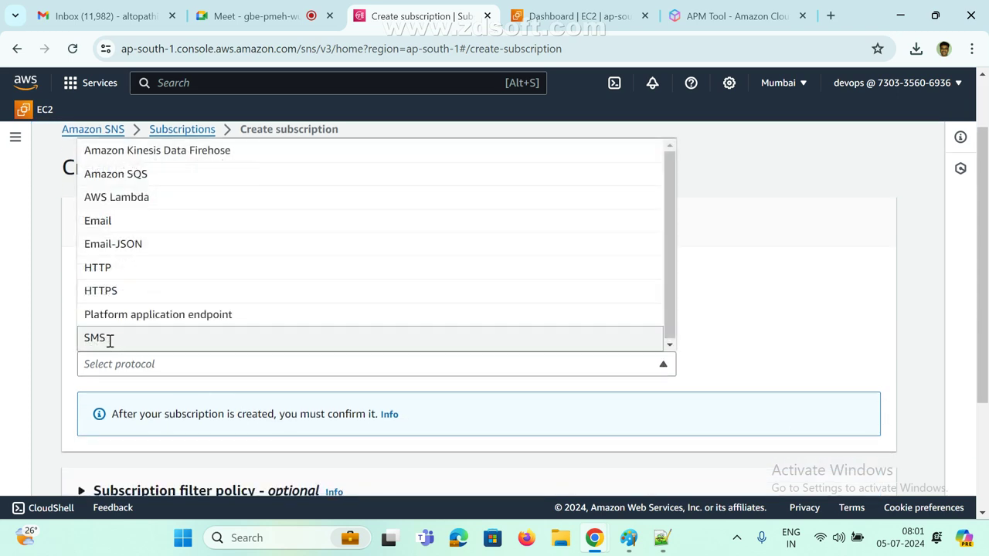
{"action": "left_click", "coordinate": [105, 340]}
{"action": "scroll", "coordinate": [280, 382], "scroll_direction": "down", "scroll_amount": 2}
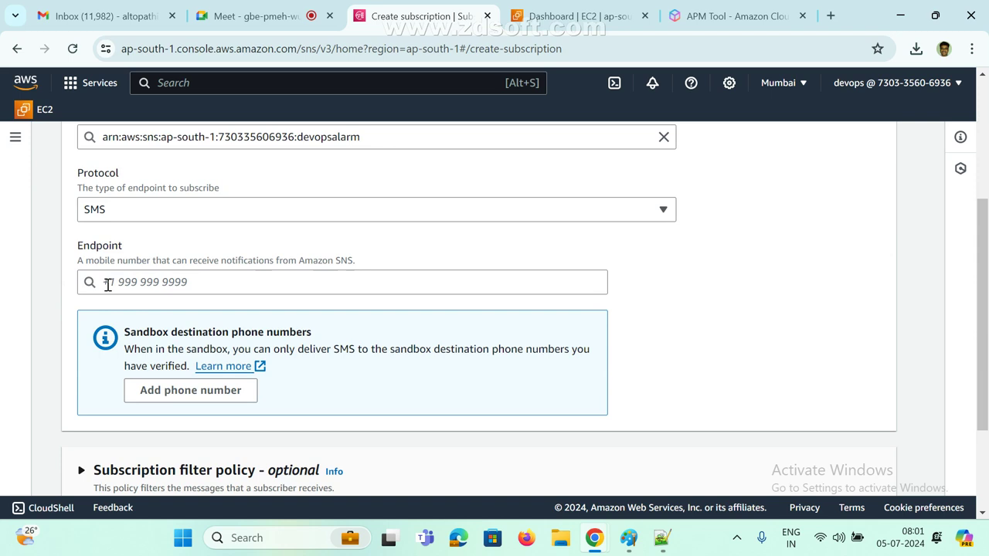
{"action": "left_click", "coordinate": [108, 284]}
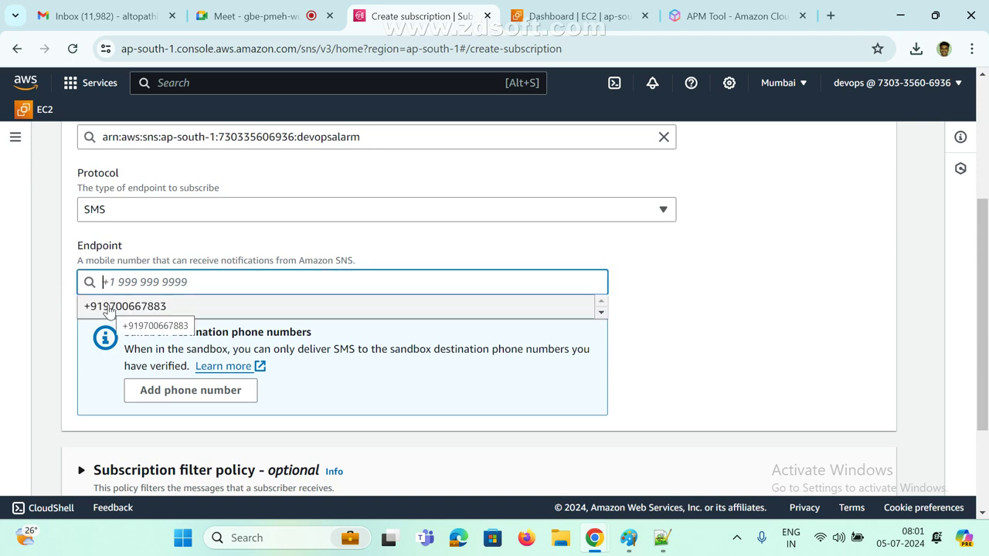
{"action": "left_click", "coordinate": [113, 311]}
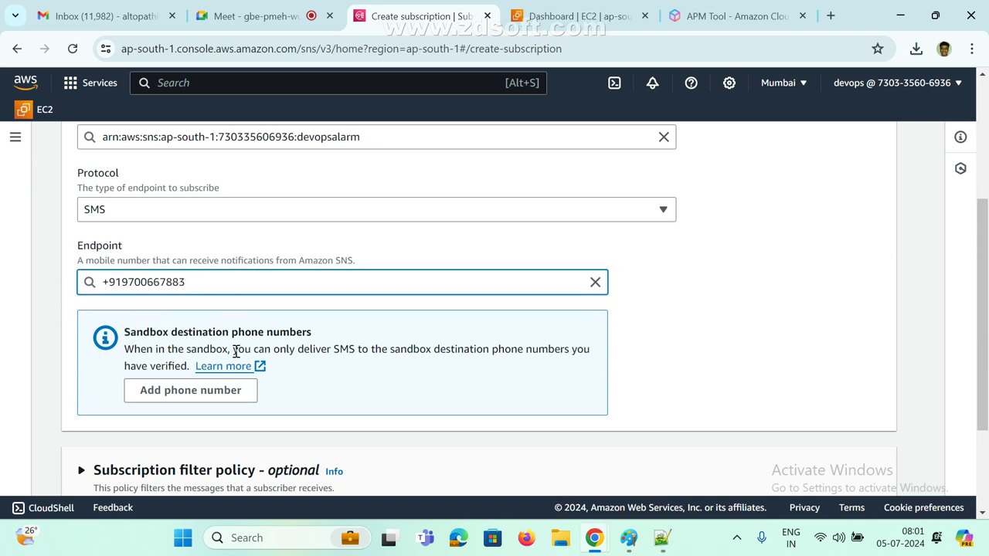
Step: Try the add-phone-number page with no number, then cancel back to the subscription form
{"action": "left_click", "coordinate": [199, 392]}
{"action": "scroll", "coordinate": [341, 391], "scroll_direction": "down", "scroll_amount": 1}
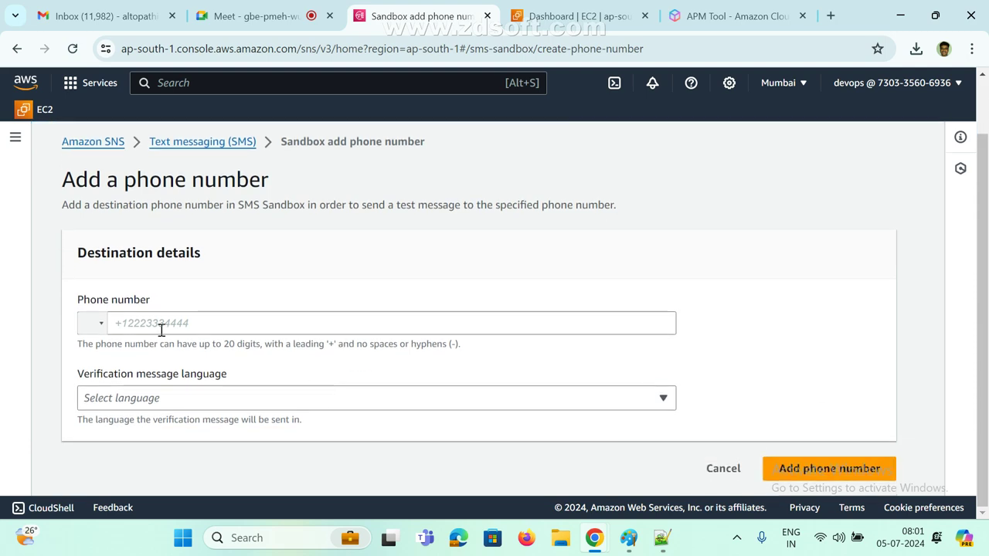
{"action": "left_click", "coordinate": [101, 323]}
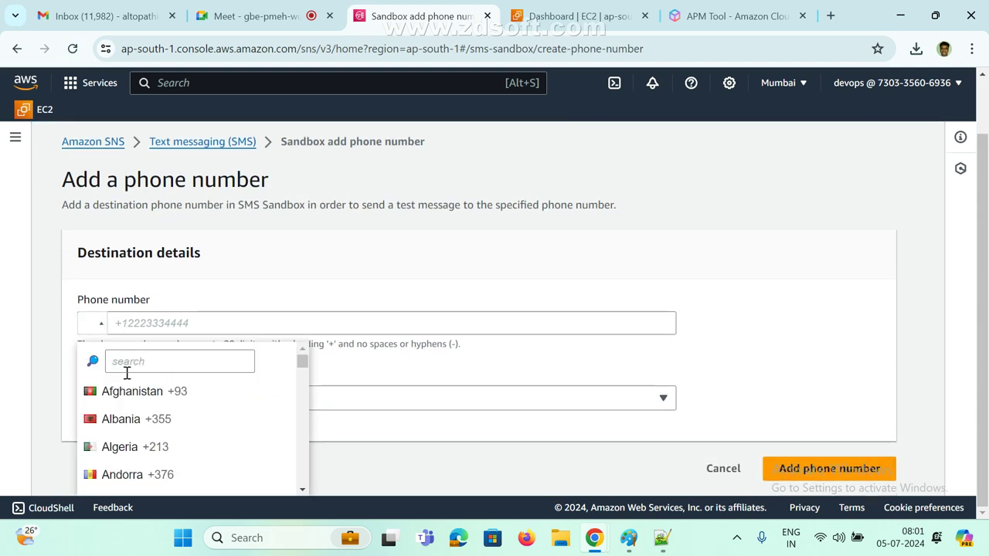
{"action": "left_click", "coordinate": [382, 295]}
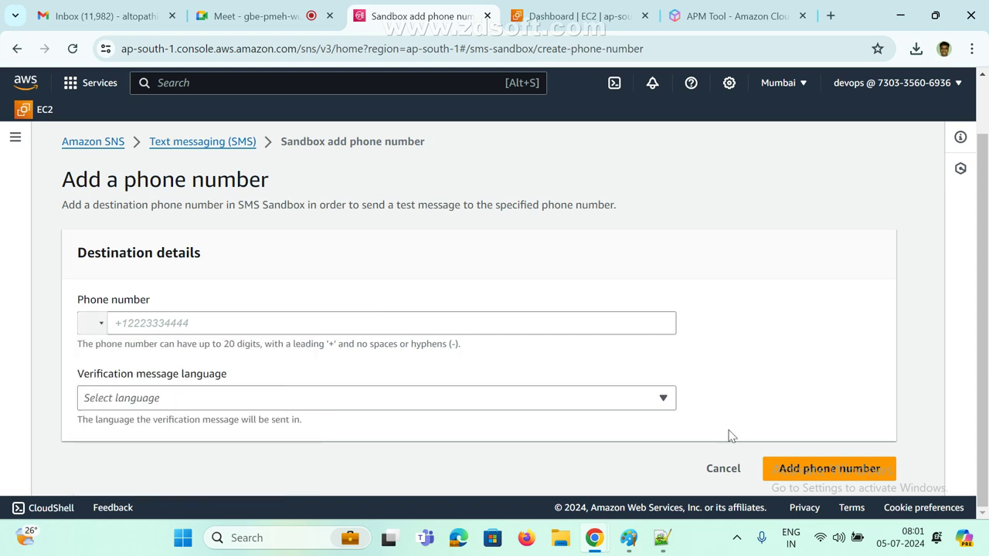
{"action": "left_click", "coordinate": [827, 469]}
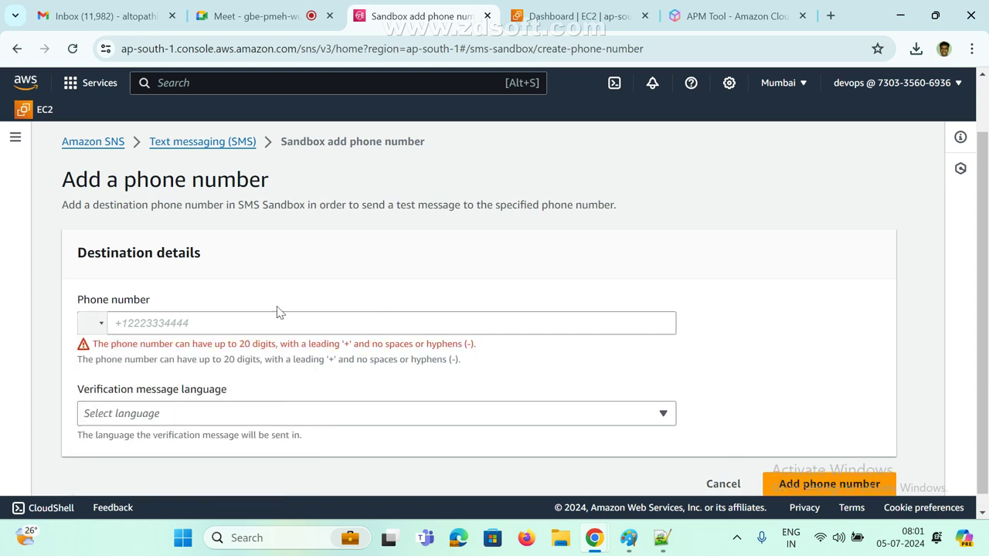
{"action": "left_click", "coordinate": [723, 483]}
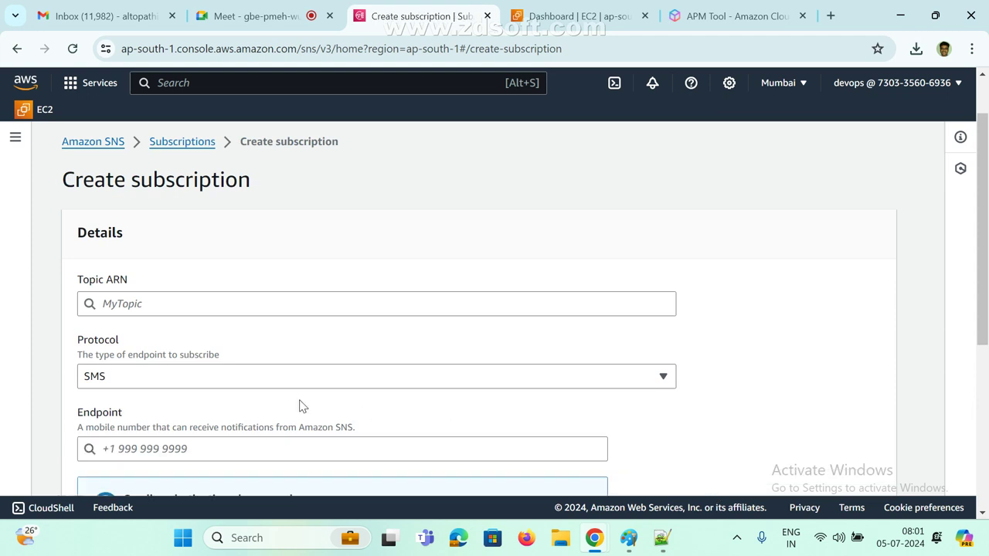
Step: Refill the saved phone endpoint and devopsalarm topic ARN, and create the SMS subscription
{"action": "scroll", "coordinate": [224, 391], "scroll_direction": "down", "scroll_amount": 2}
{"action": "left_click", "coordinate": [119, 298]}
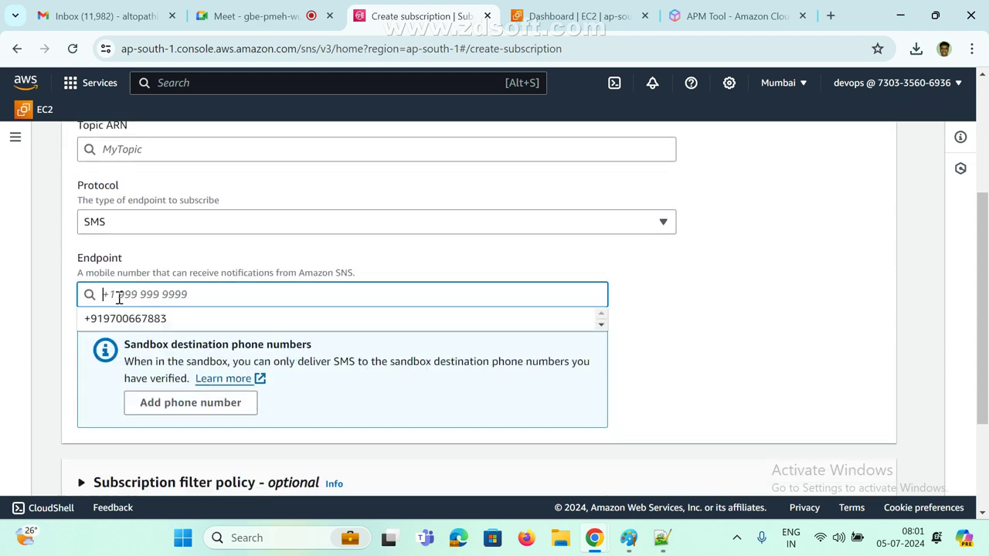
{"action": "left_click", "coordinate": [124, 318]}
{"action": "scroll", "coordinate": [635, 432], "scroll_direction": "down", "scroll_amount": 2}
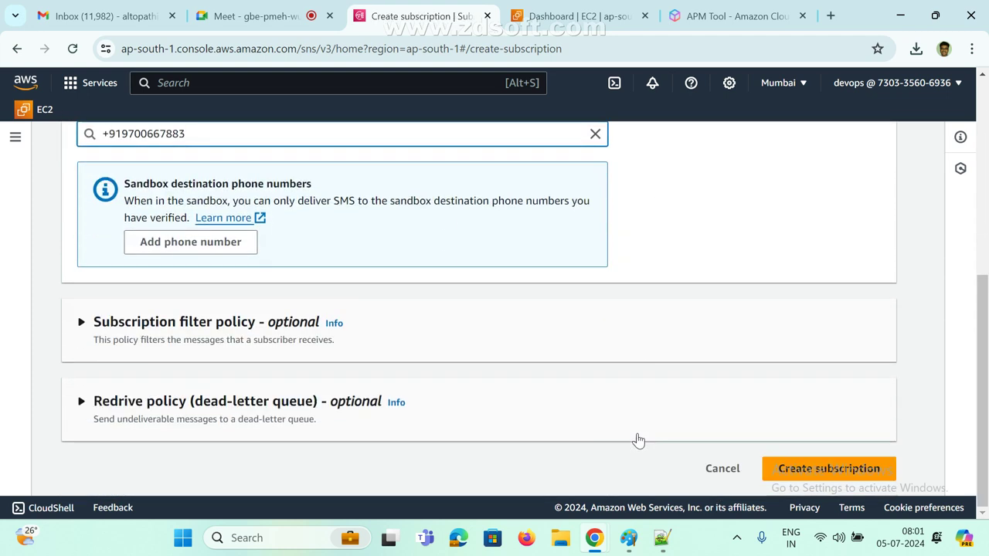
{"action": "left_click", "coordinate": [858, 471]}
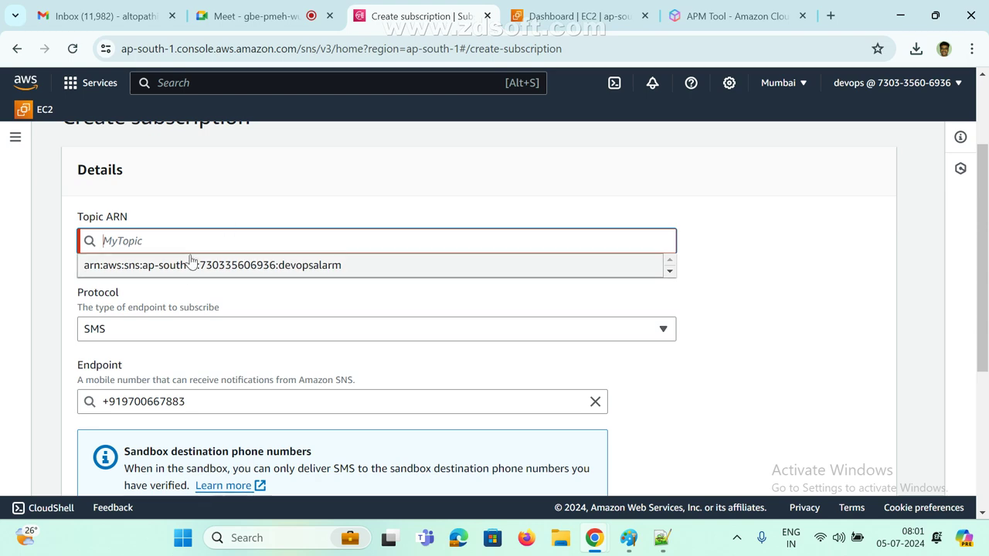
{"action": "left_click", "coordinate": [191, 265]}
{"action": "scroll", "coordinate": [476, 347], "scroll_direction": "down", "scroll_amount": 4}
{"action": "left_click", "coordinate": [784, 470]}
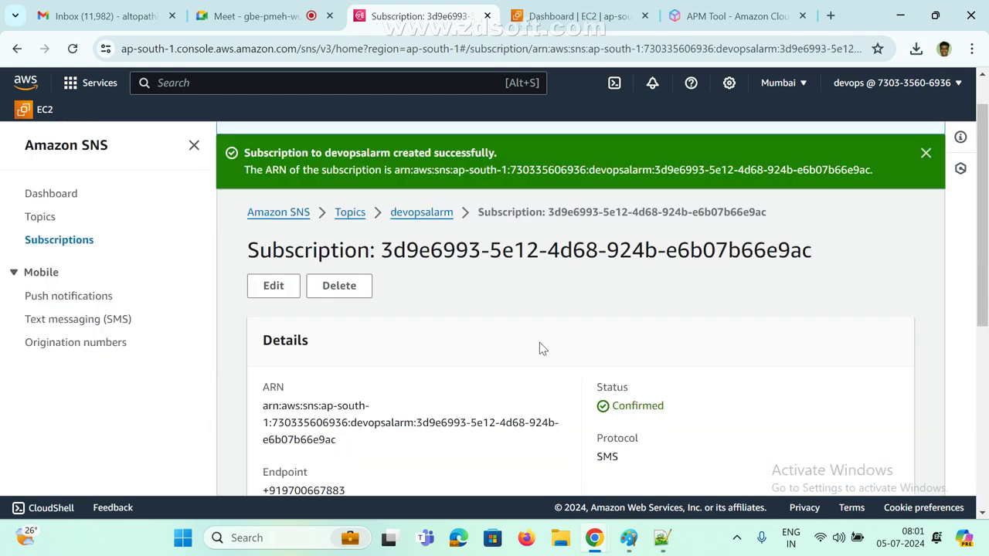
Step: Check the devopsalarm topic's details, then switch to the EC2 dashboard tab
{"action": "scroll", "coordinate": [662, 378], "scroll_direction": "down", "scroll_amount": 5}
{"action": "scroll", "coordinate": [607, 331], "scroll_direction": "up", "scroll_amount": 5}
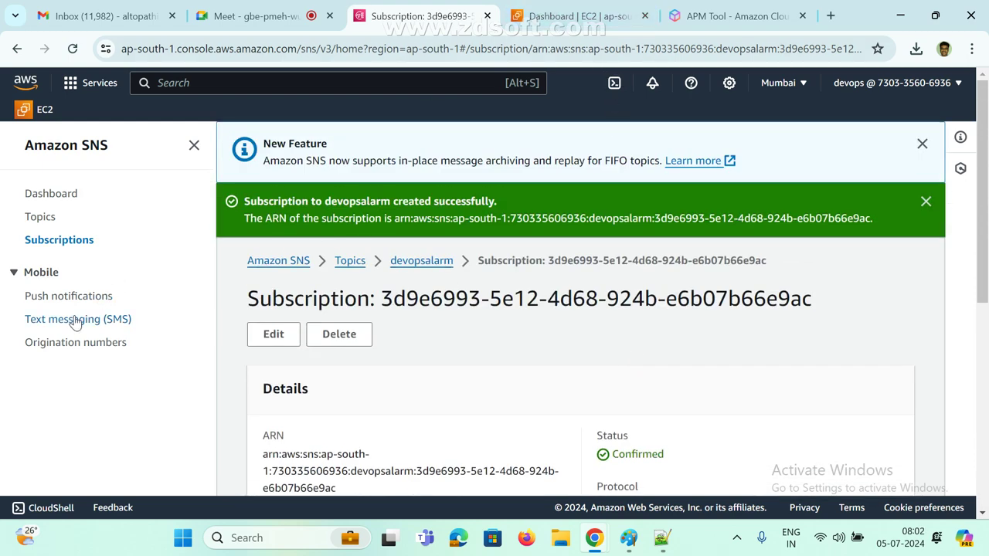
{"action": "left_click", "coordinate": [51, 198]}
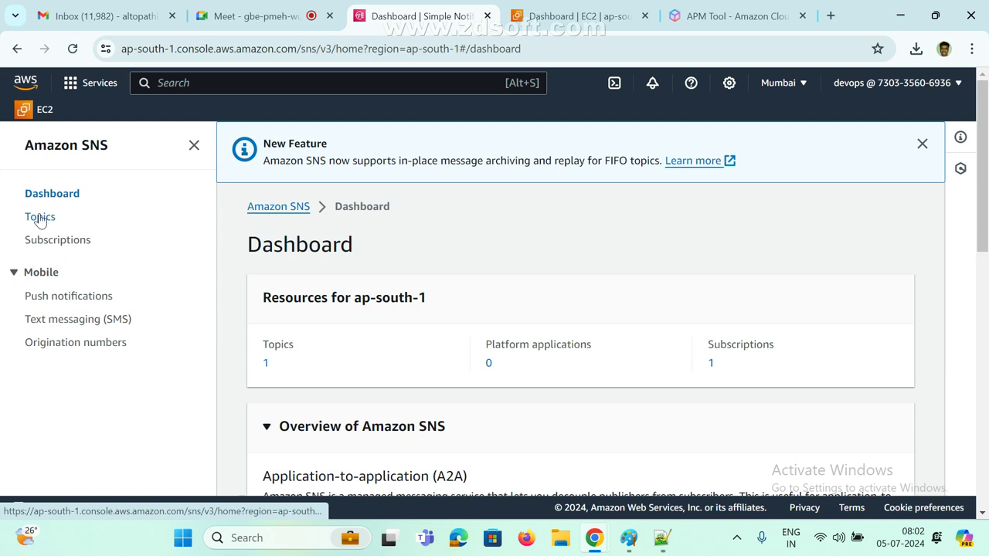
{"action": "left_click", "coordinate": [40, 219]}
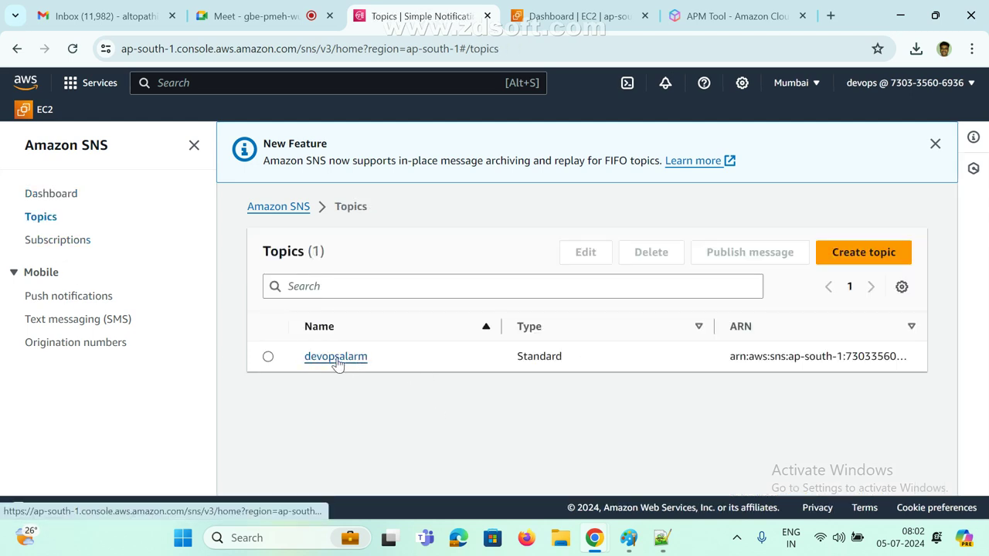
{"action": "left_click", "coordinate": [337, 360]}
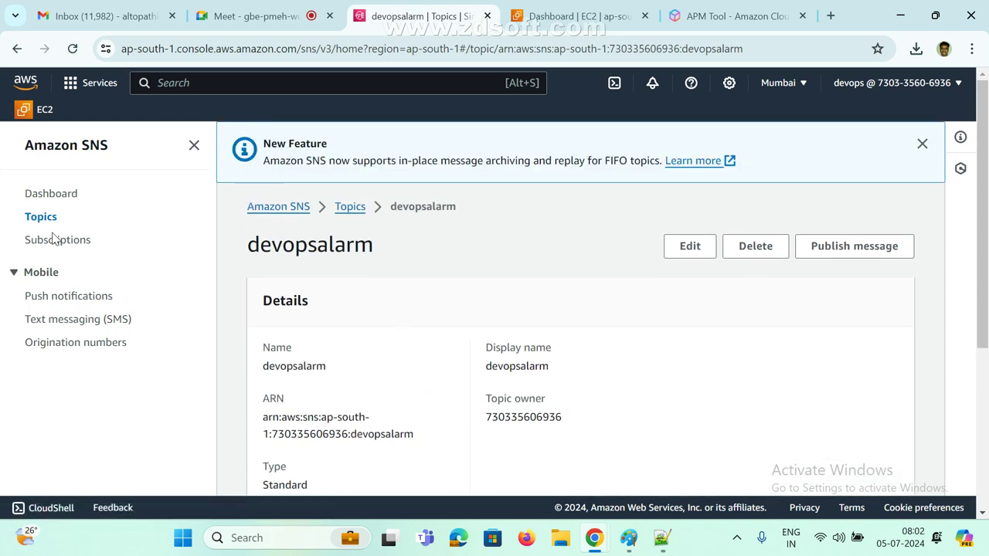
{"action": "left_click", "coordinate": [568, 17]}
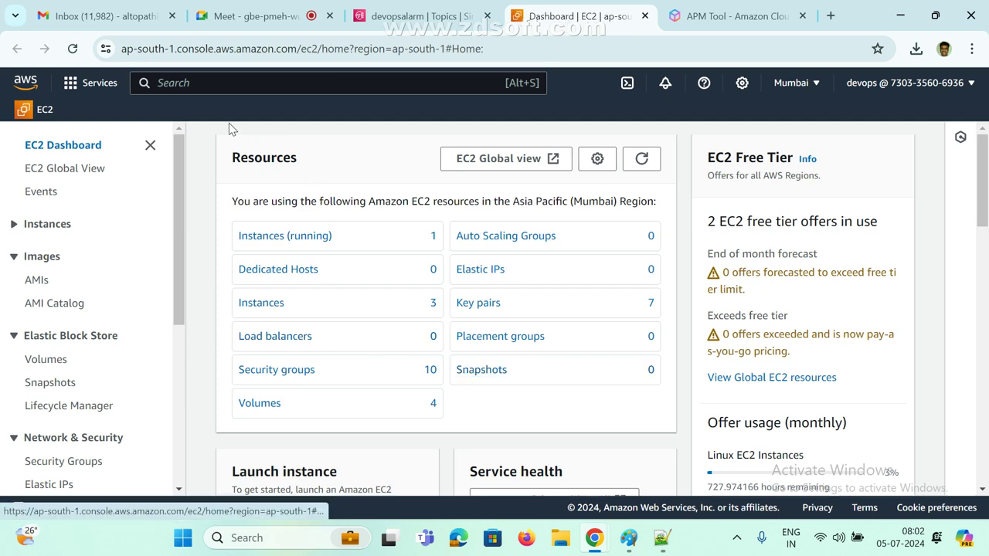
Step: Search for CloudWatch, view alarms in alarm state, and start creating a new alarm
{"action": "left_click", "coordinate": [215, 82]}
{"action": "type", "text": "w"}
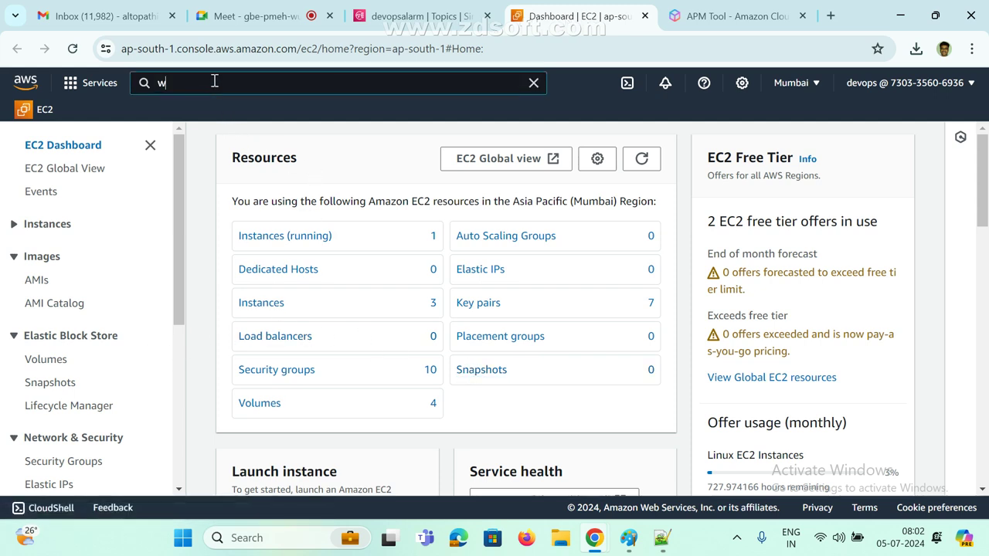
{"action": "type", "text": "lo"}
{"action": "key", "text": "BackSpace"}
{"action": "key", "text": "BackSpace"}
{"action": "key", "text": "BackSpace"}
{"action": "type", "text": "cloud"}
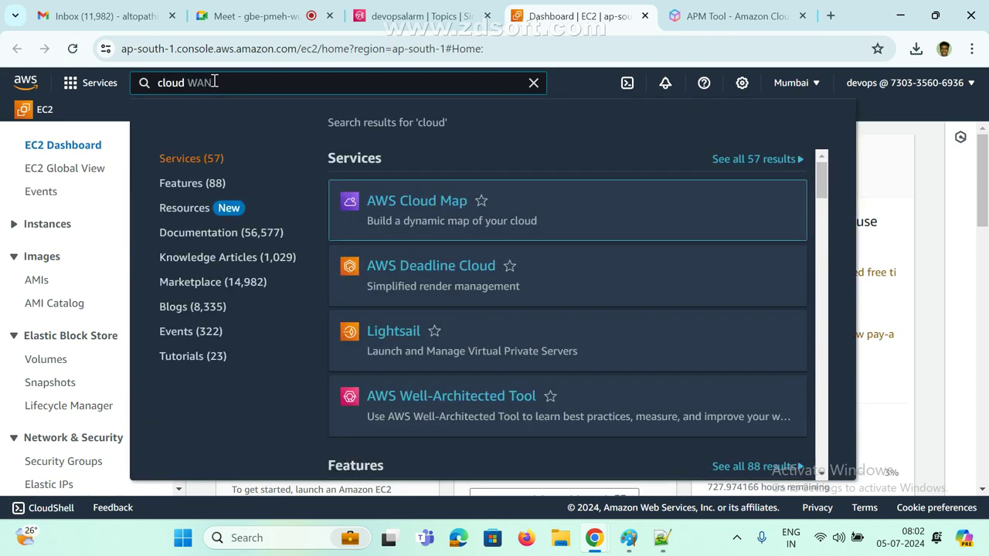
{"action": "type", "text": "w"}
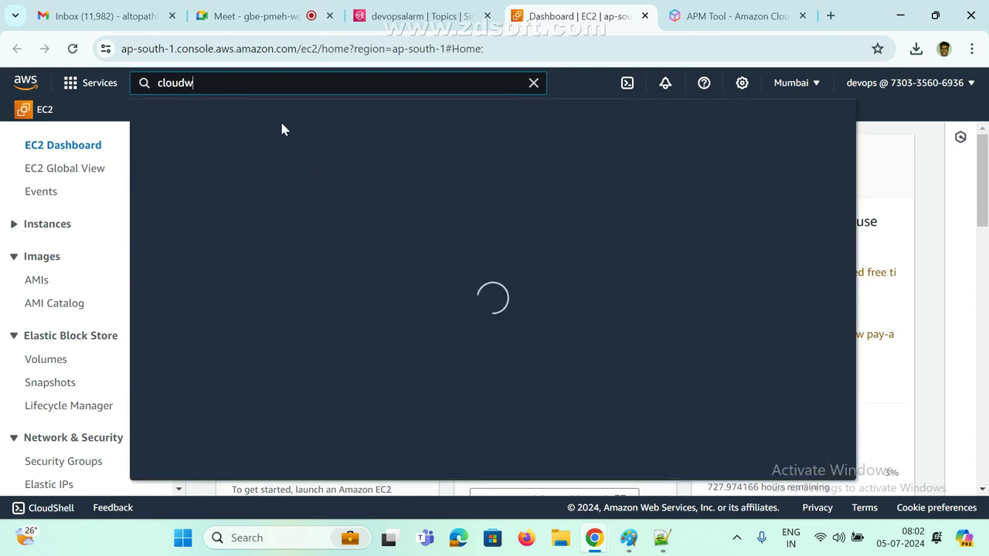
{"action": "left_click", "coordinate": [405, 201]}
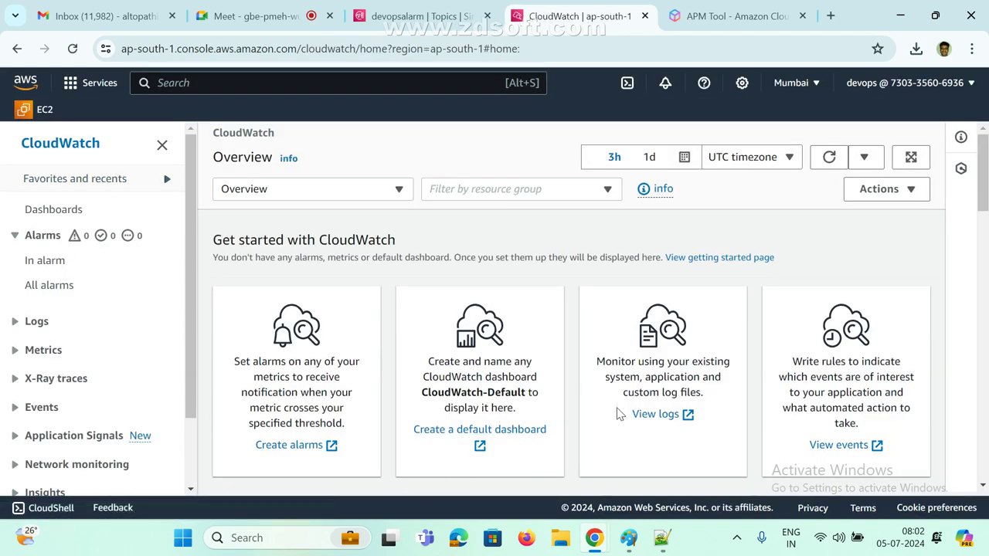
{"action": "left_click", "coordinate": [39, 268]}
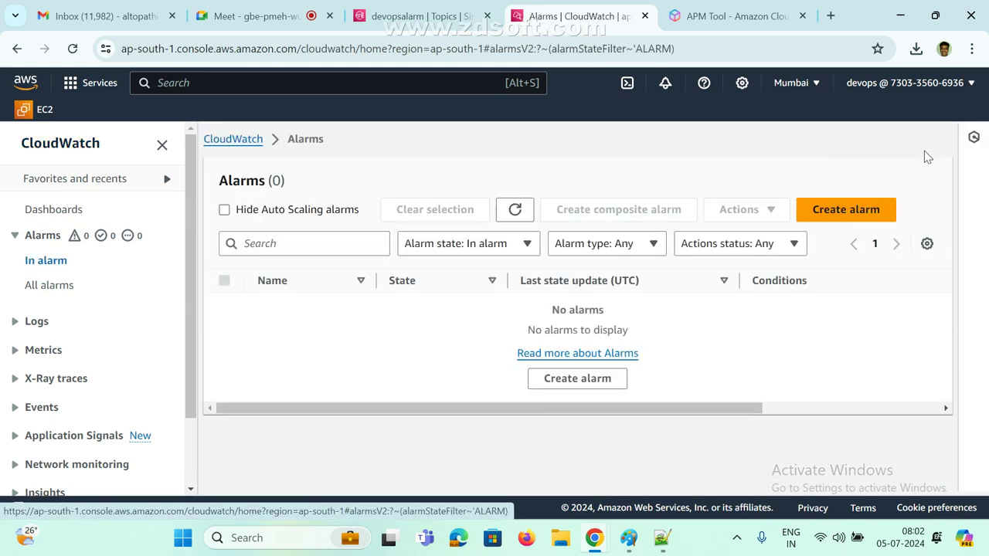
{"action": "left_click", "coordinate": [826, 217]}
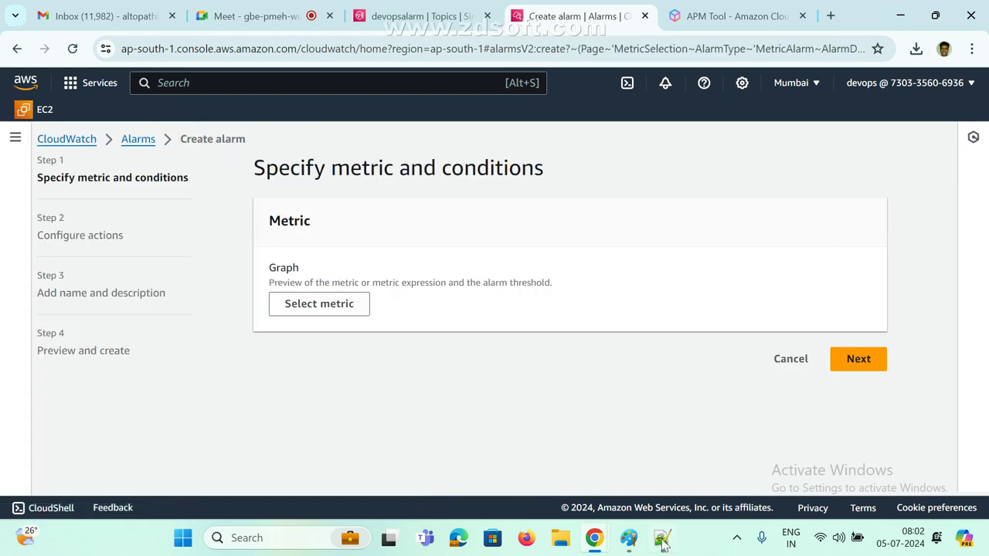
Step: Select the 'CPU ulilization >80' notes block in Paint, then minimize Paint
{"action": "left_click", "coordinate": [628, 537]}
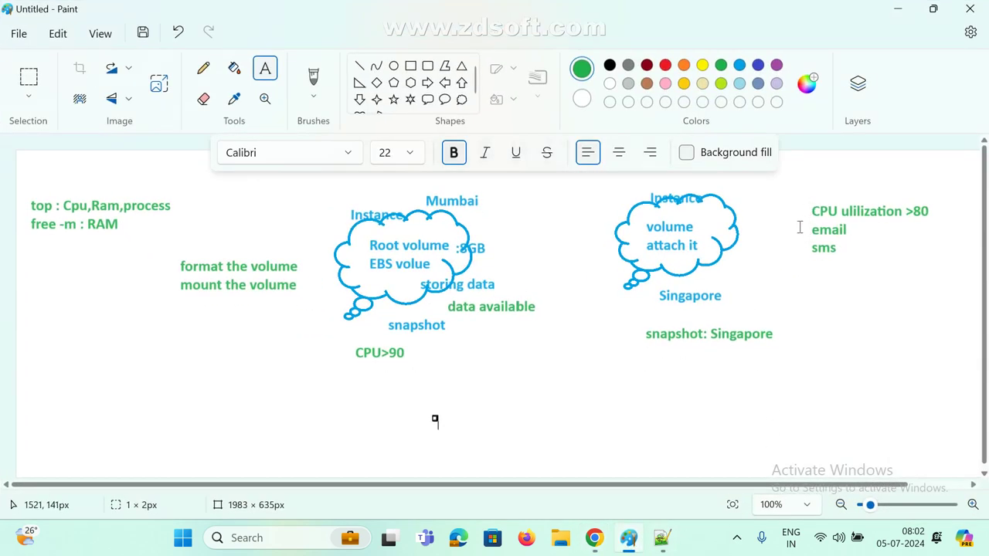
{"action": "left_click_drag", "start_coordinate": [804, 198], "coordinate": [951, 259]}
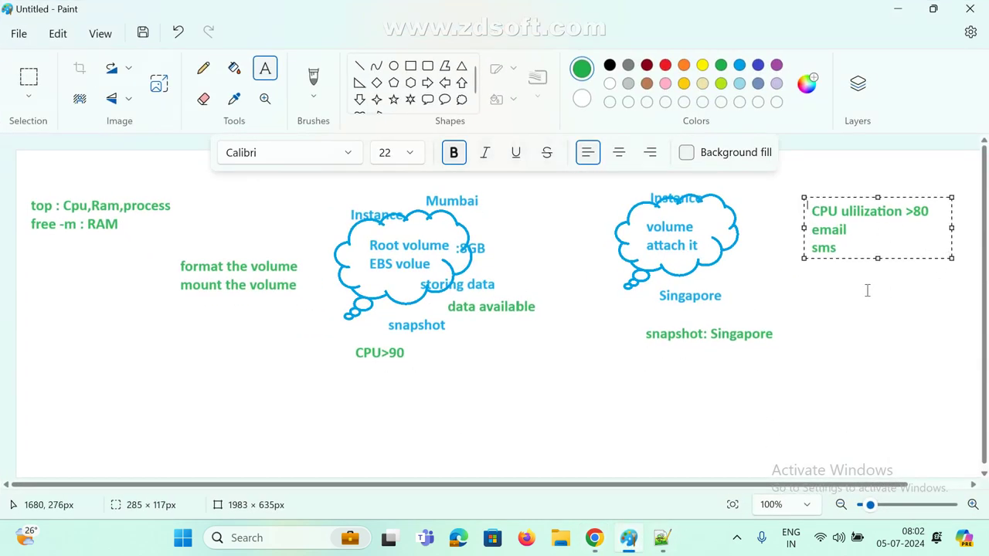
{"action": "left_click", "coordinate": [845, 281]}
{"action": "left_click_drag", "start_coordinate": [793, 199], "coordinate": [905, 279]}
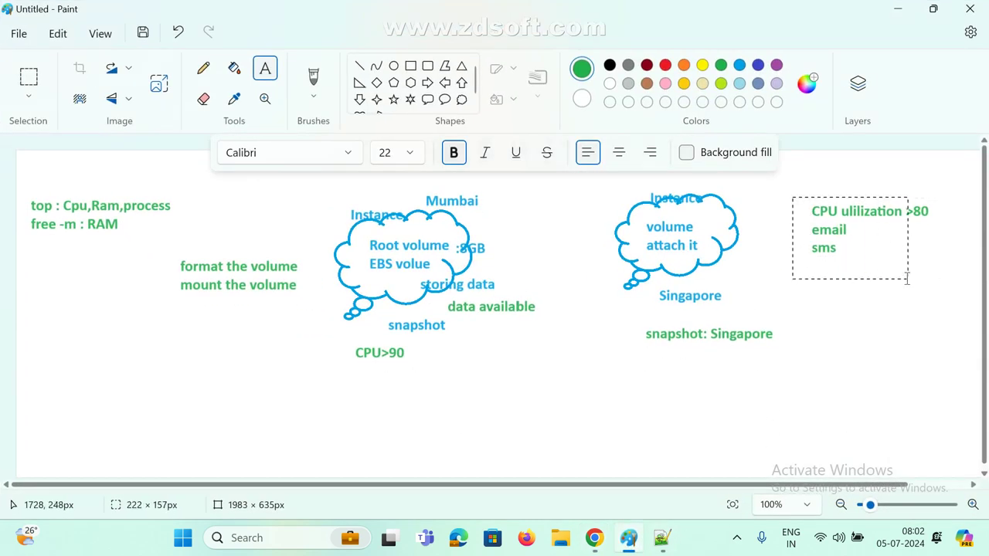
{"action": "left_click", "coordinate": [898, 11]}
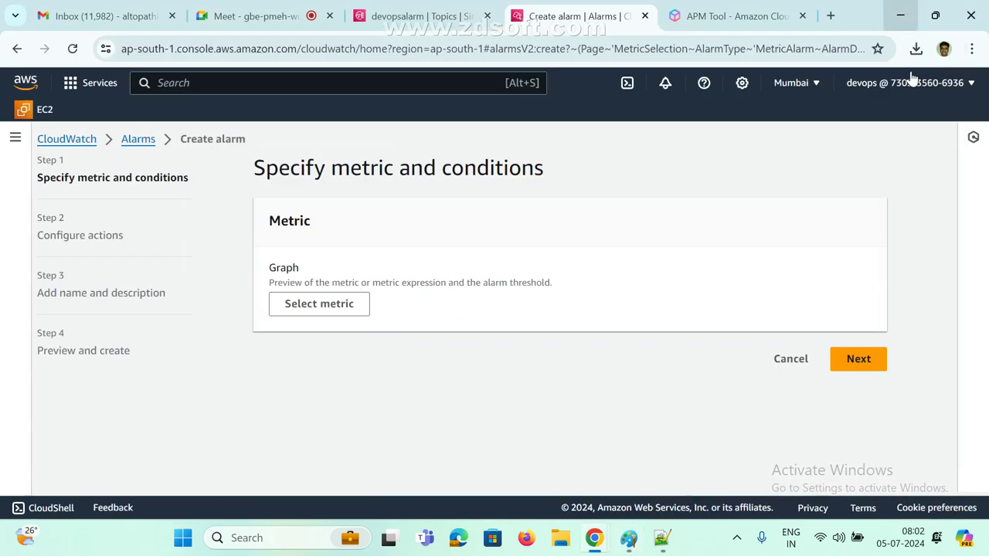
Step: Browse EC2 > Per-Instance Metrics and tick the instance's CPUUtilization metric
{"action": "left_click", "coordinate": [326, 309]}
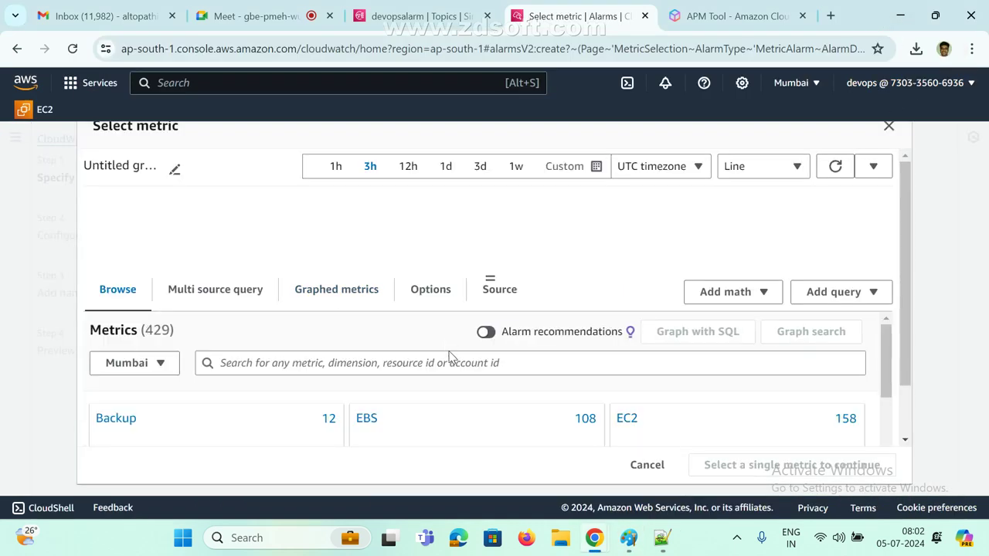
{"action": "scroll", "coordinate": [448, 394], "scroll_direction": "down", "scroll_amount": 5}
{"action": "scroll", "coordinate": [379, 417], "scroll_direction": "up", "scroll_amount": 5}
{"action": "scroll", "coordinate": [627, 427], "scroll_direction": "down", "scroll_amount": 5}
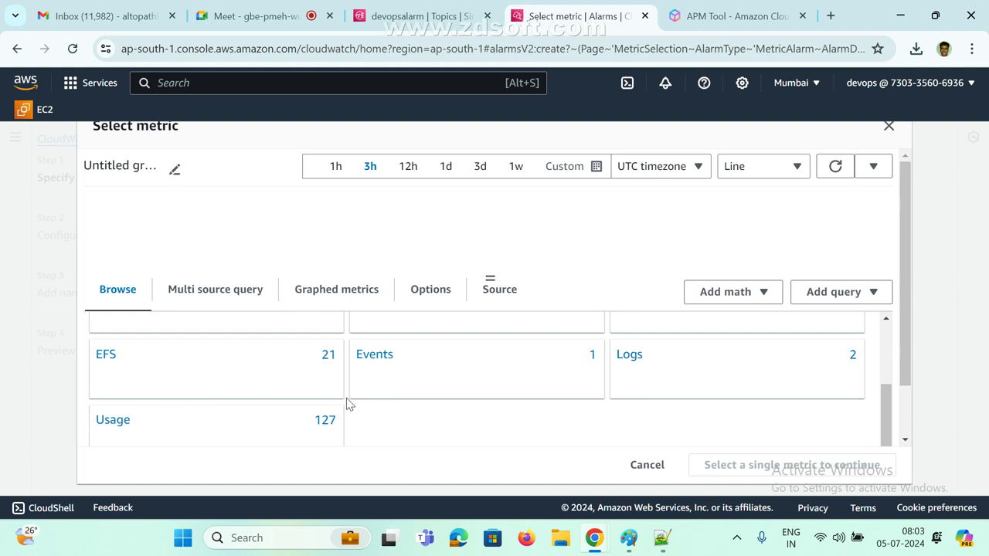
{"action": "scroll", "coordinate": [342, 403], "scroll_direction": "up", "scroll_amount": 3}
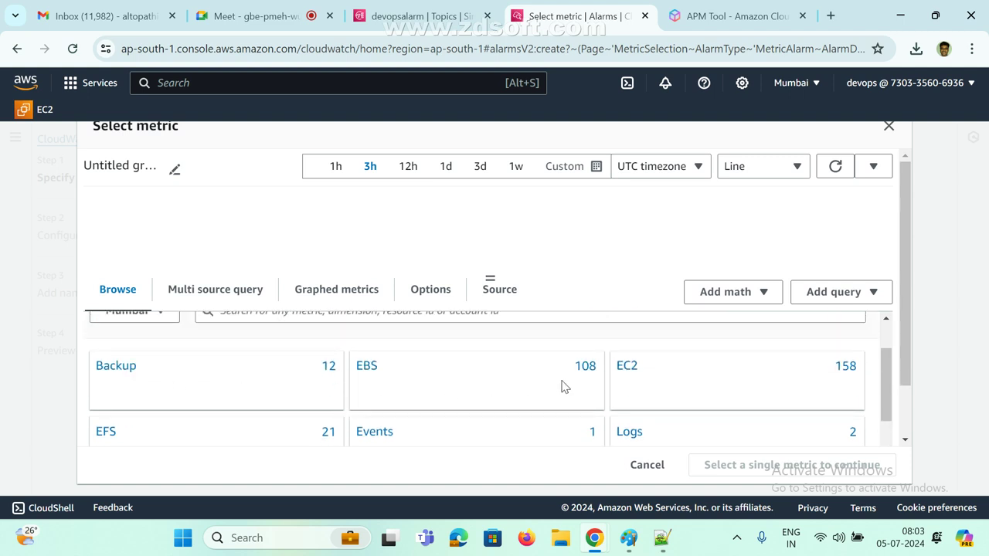
{"action": "left_click", "coordinate": [626, 369]}
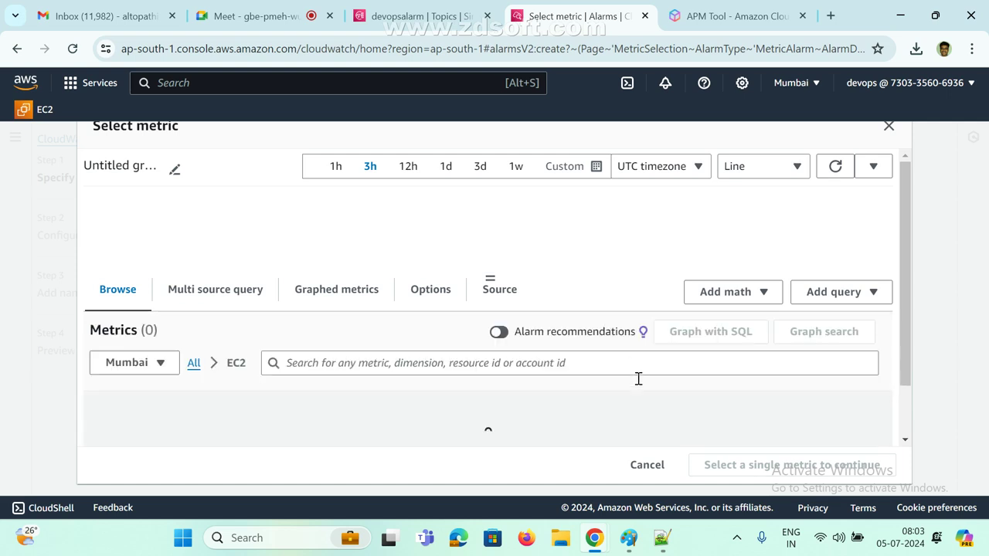
{"action": "scroll", "coordinate": [641, 410], "scroll_direction": "down", "scroll_amount": 1}
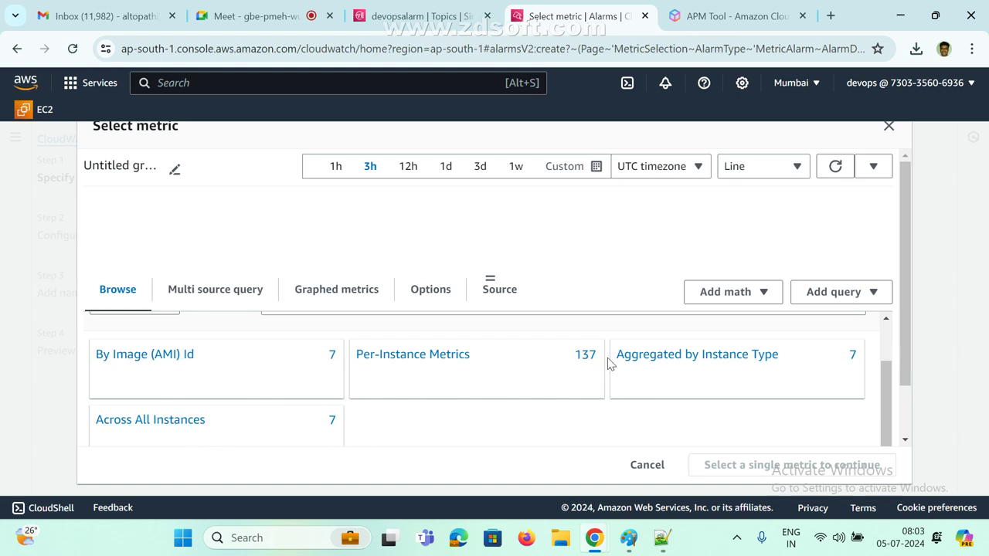
{"action": "left_click", "coordinate": [417, 357]}
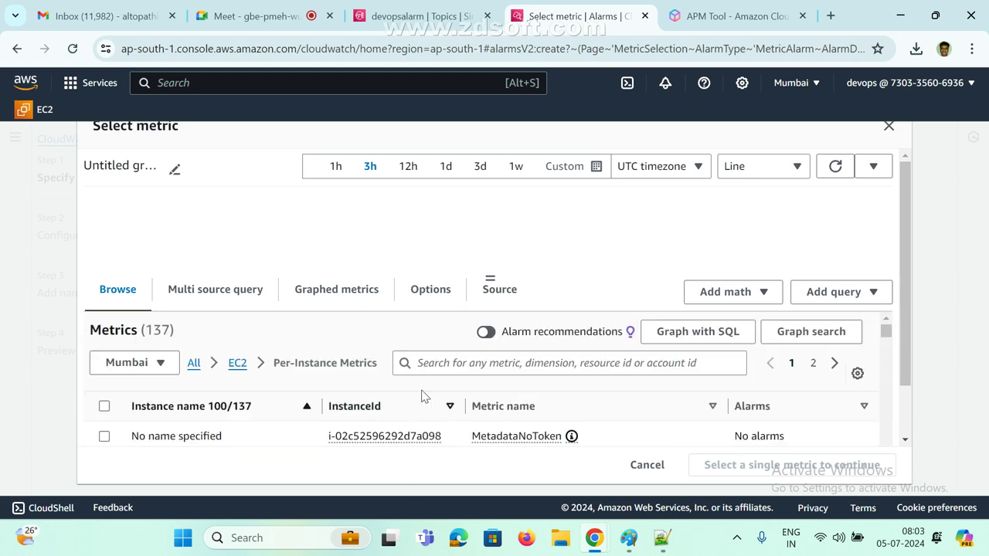
{"action": "scroll", "coordinate": [433, 417], "scroll_direction": "down", "scroll_amount": 1}
{"action": "scroll", "coordinate": [417, 430], "scroll_direction": "up", "scroll_amount": 1}
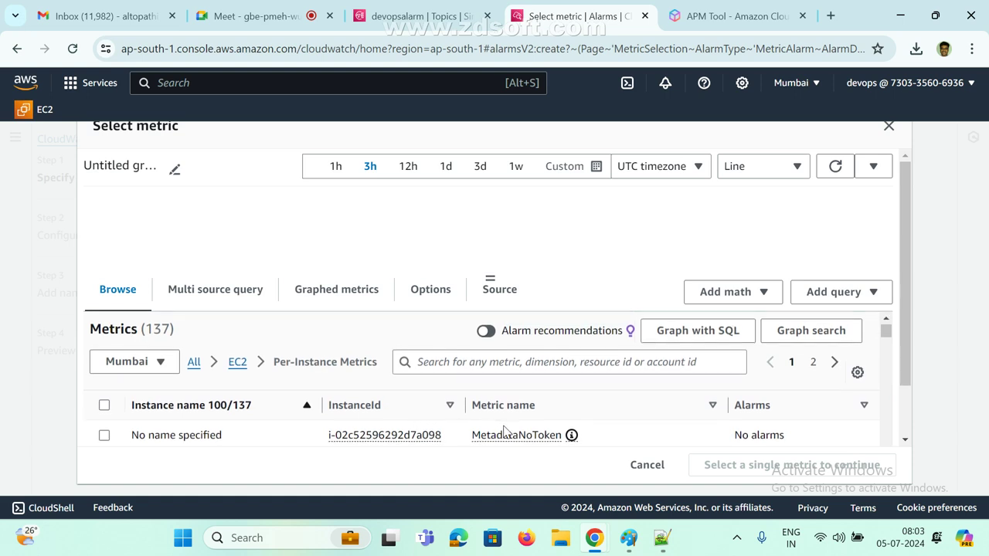
{"action": "scroll", "coordinate": [432, 429], "scroll_direction": "down", "scroll_amount": 1}
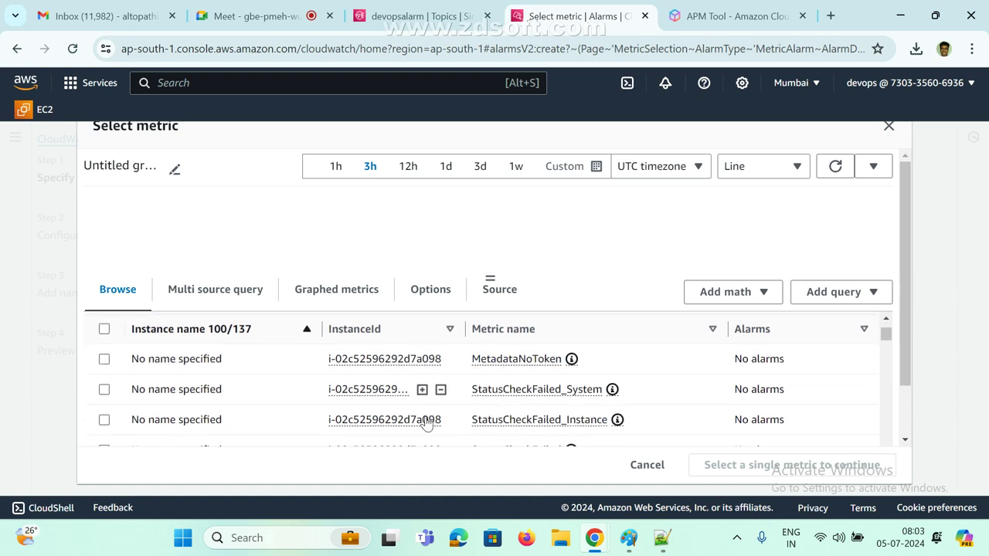
{"action": "scroll", "coordinate": [425, 401], "scroll_direction": "down", "scroll_amount": 2}
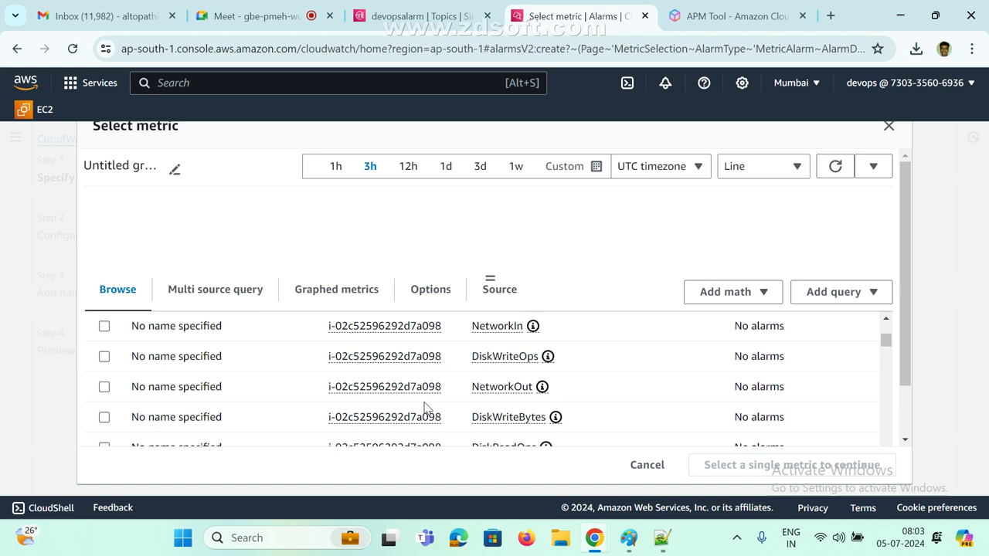
{"action": "scroll", "coordinate": [424, 407], "scroll_direction": "down", "scroll_amount": 2}
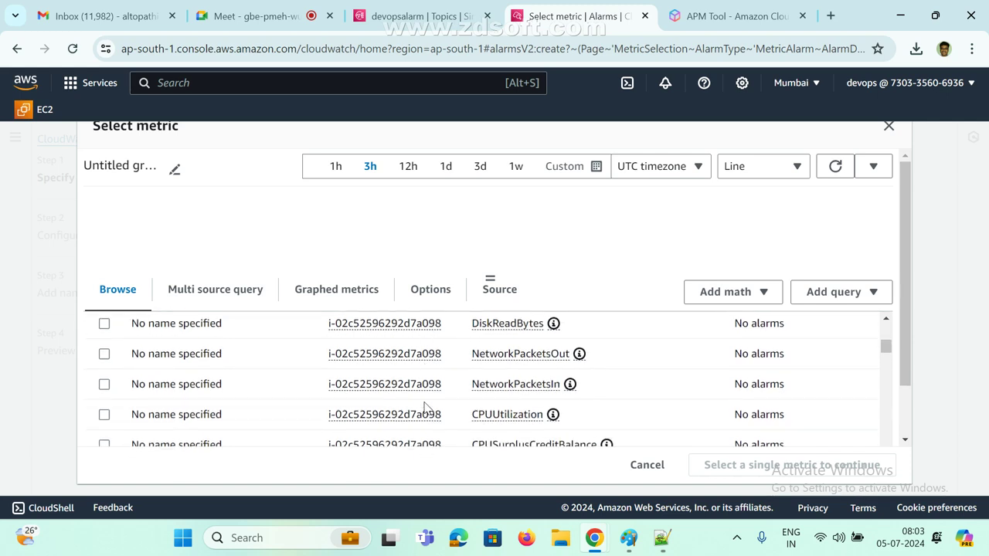
{"action": "scroll", "coordinate": [424, 408], "scroll_direction": "down", "scroll_amount": 1}
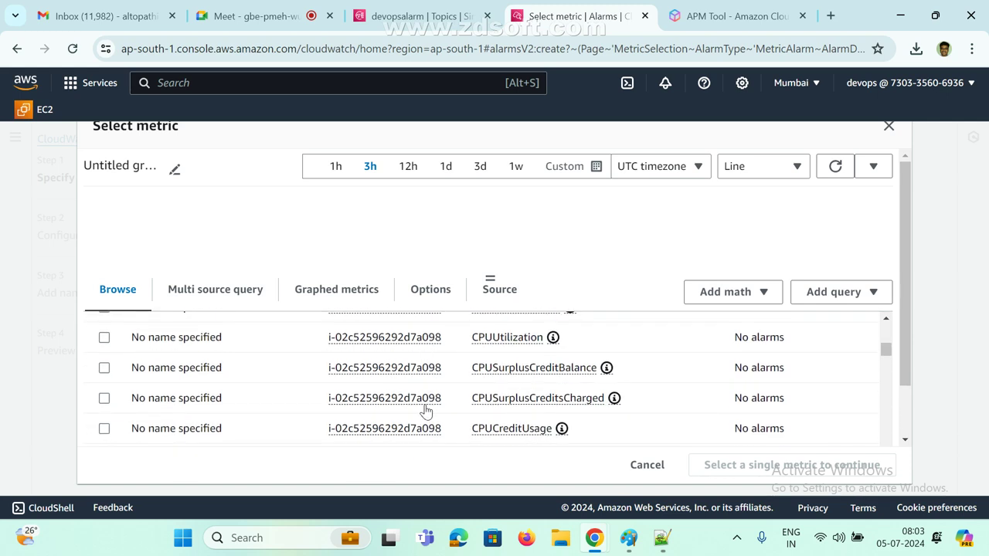
{"action": "left_click", "coordinate": [104, 338]}
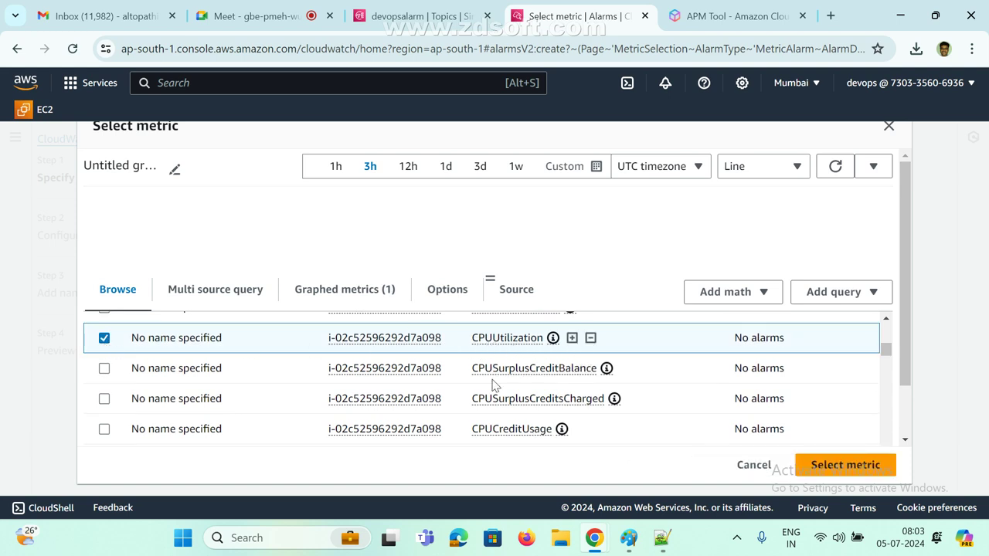
Step: Confirm CPUUtilization as the alarm's metric, briefly checking the Paint notes
{"action": "scroll", "coordinate": [478, 411], "scroll_direction": "up", "scroll_amount": 5}
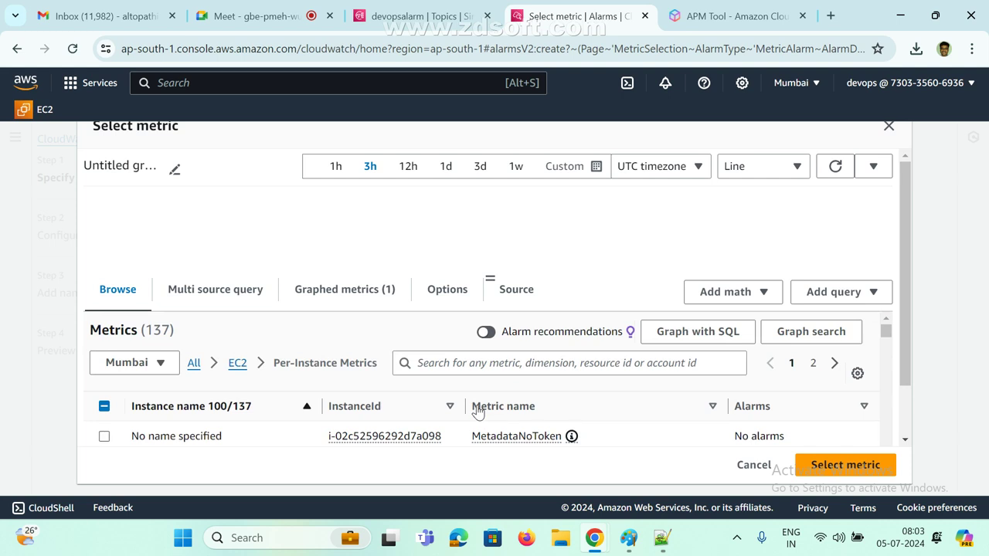
{"action": "scroll", "coordinate": [480, 424], "scroll_direction": "down", "scroll_amount": 1}
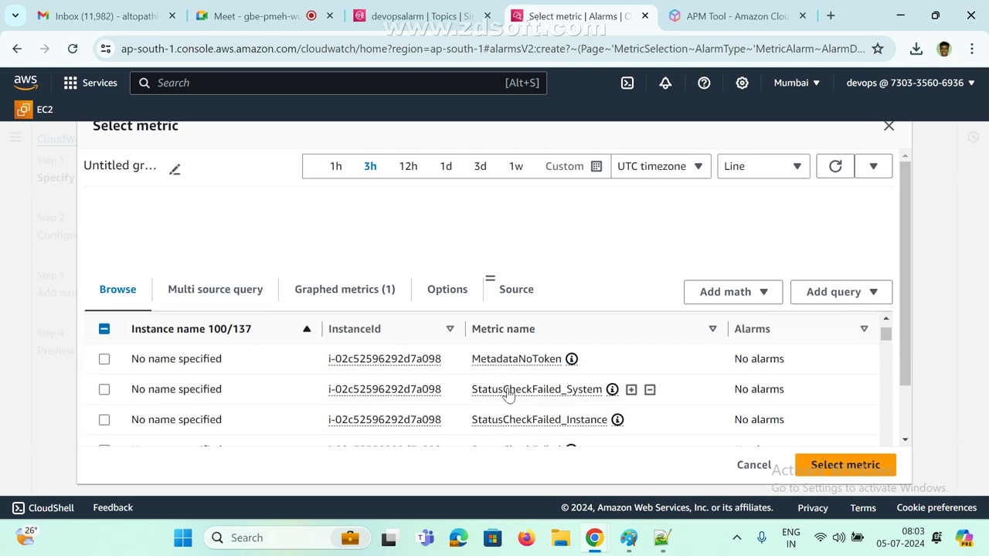
{"action": "scroll", "coordinate": [508, 394], "scroll_direction": "down", "scroll_amount": 3}
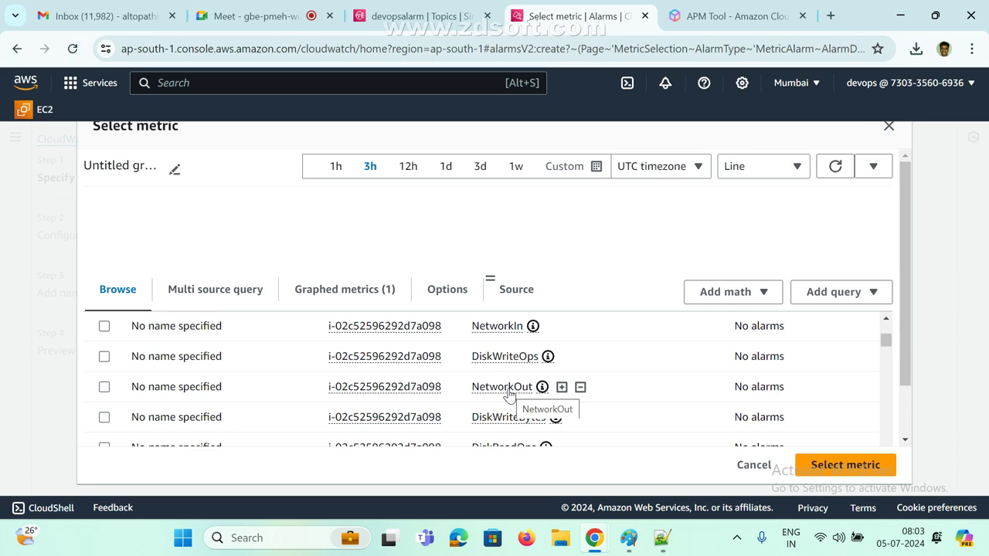
{"action": "scroll", "coordinate": [463, 393], "scroll_direction": "up", "scroll_amount": 3}
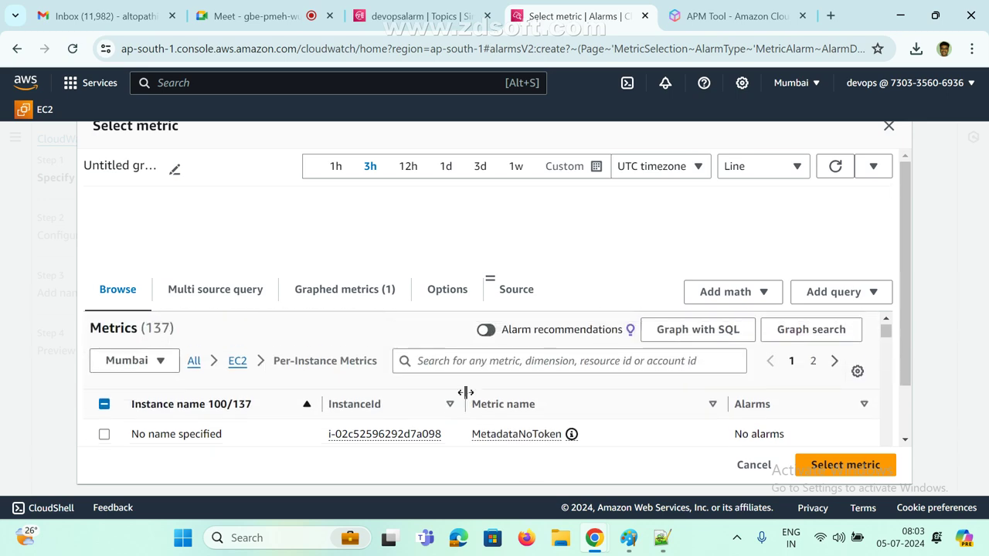
{"action": "scroll", "coordinate": [351, 420], "scroll_direction": "down", "scroll_amount": 2}
{"action": "scroll", "coordinate": [351, 419], "scroll_direction": "down", "scroll_amount": 5}
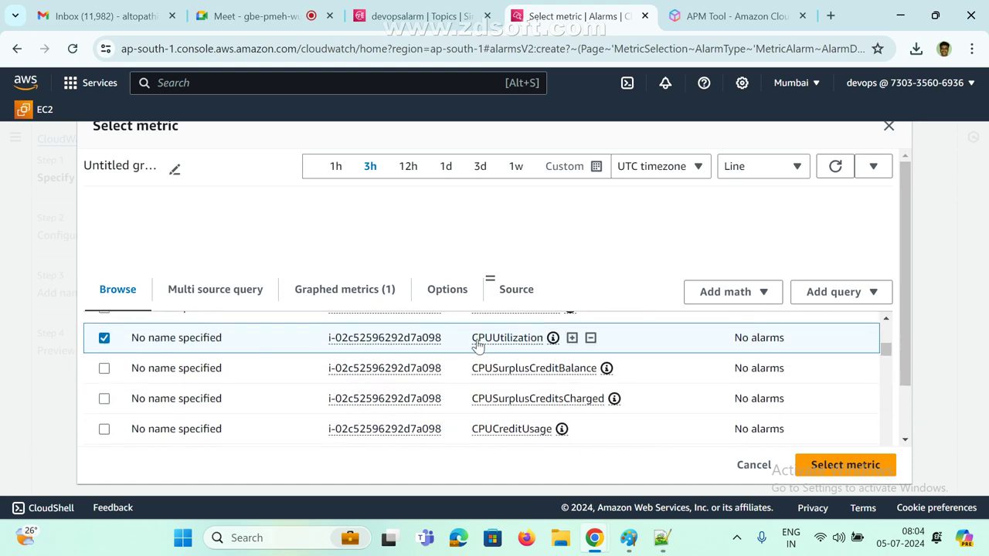
{"action": "left_click", "coordinate": [842, 465]}
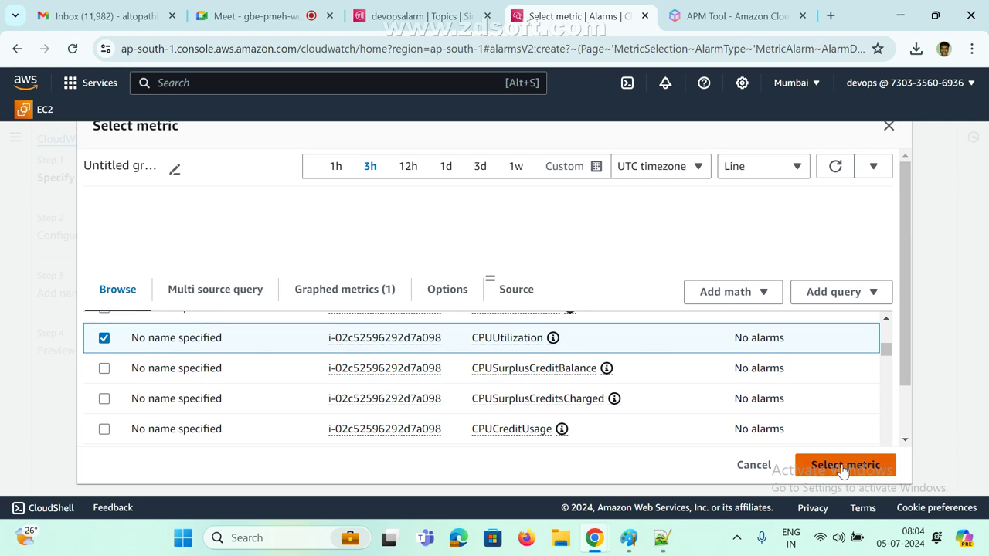
{"action": "left_click", "coordinate": [622, 542]}
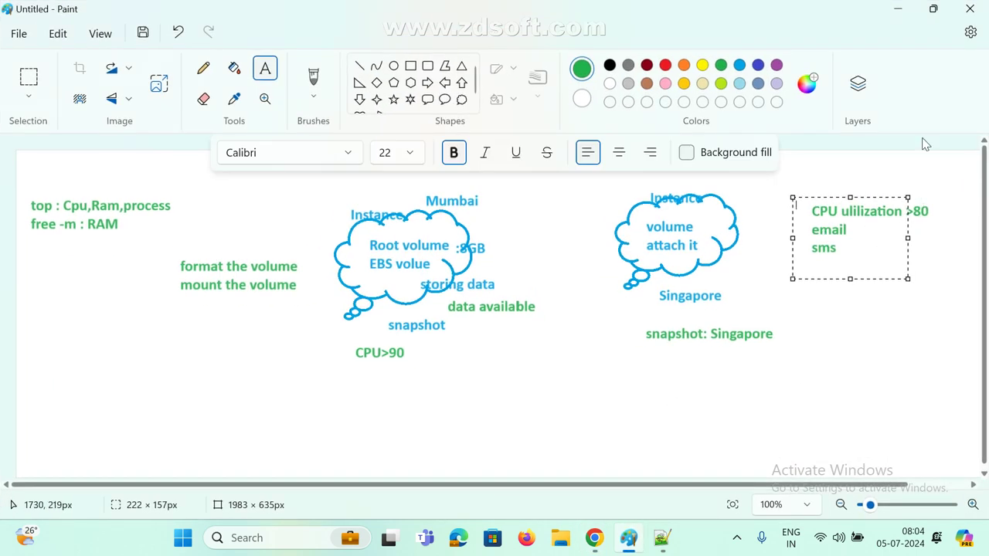
{"action": "left_click", "coordinate": [897, 8]}
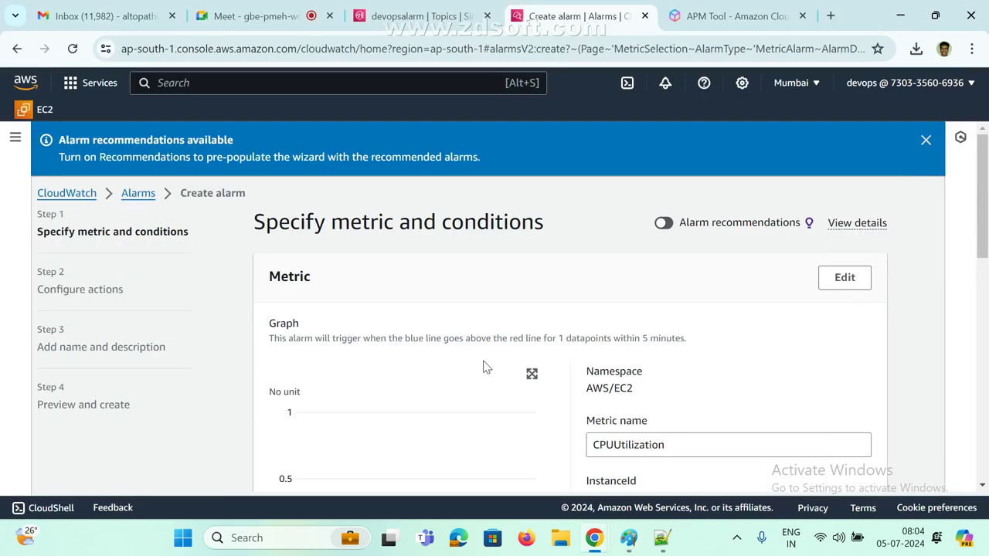
Step: Set the alarm statistic to Maximum with a 1-minute period
{"action": "scroll", "coordinate": [495, 370], "scroll_direction": "down", "scroll_amount": 2}
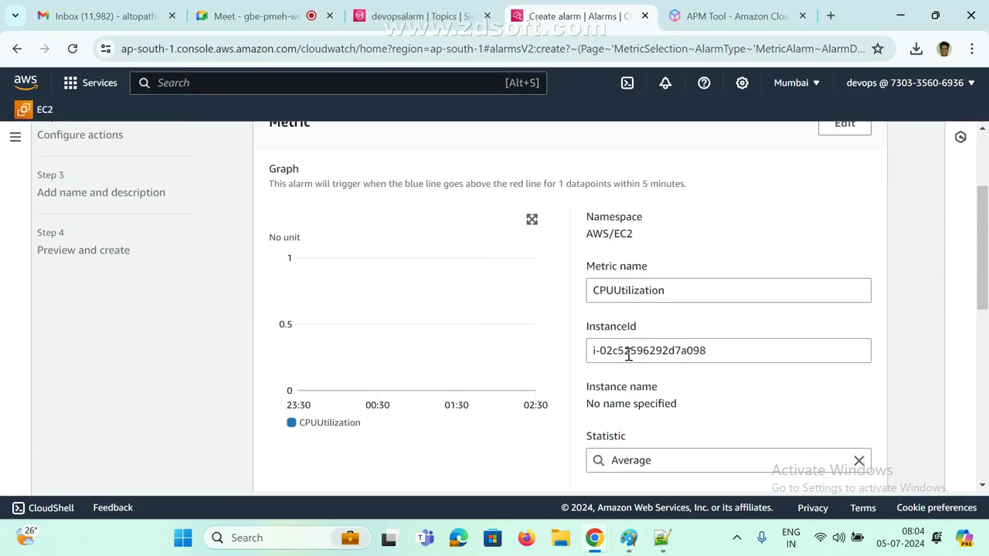
{"action": "scroll", "coordinate": [705, 342], "scroll_direction": "down", "scroll_amount": 1}
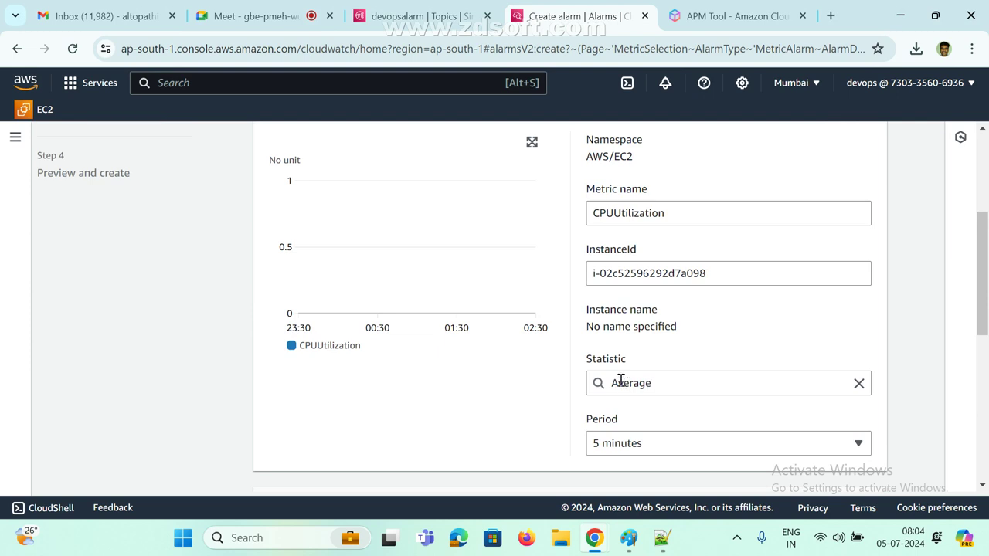
{"action": "left_click", "coordinate": [649, 382]}
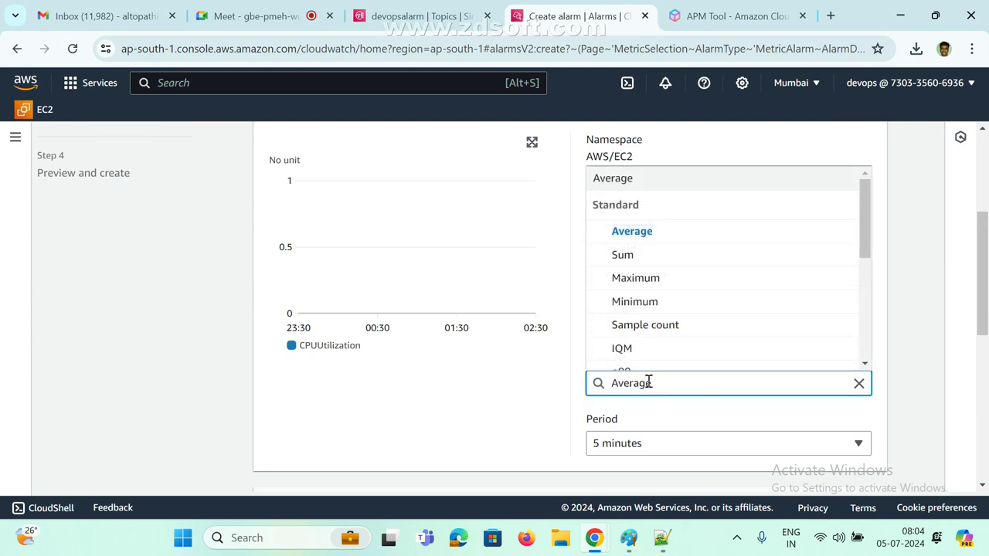
{"action": "left_click", "coordinate": [651, 279]}
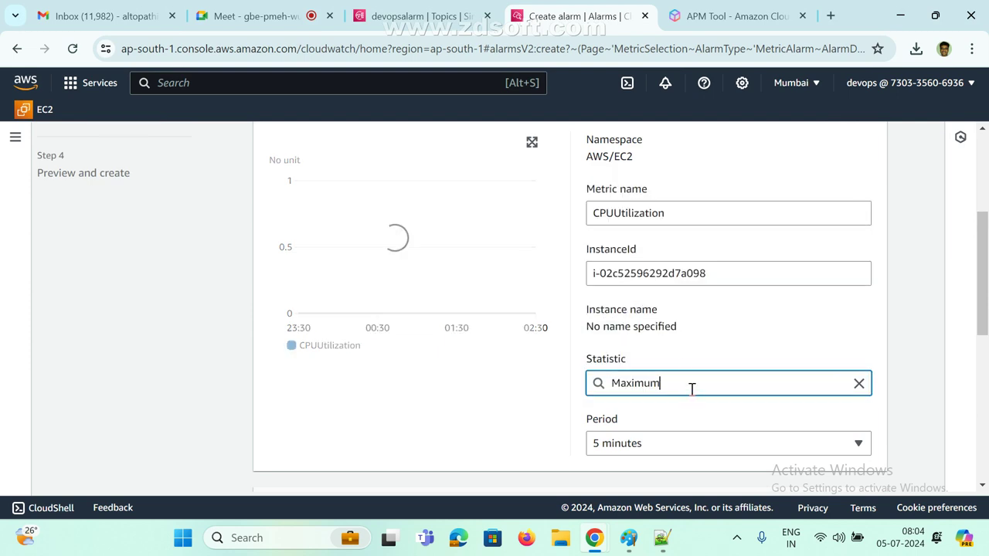
{"action": "scroll", "coordinate": [689, 411], "scroll_direction": "down", "scroll_amount": 2}
{"action": "left_click", "coordinate": [636, 289]}
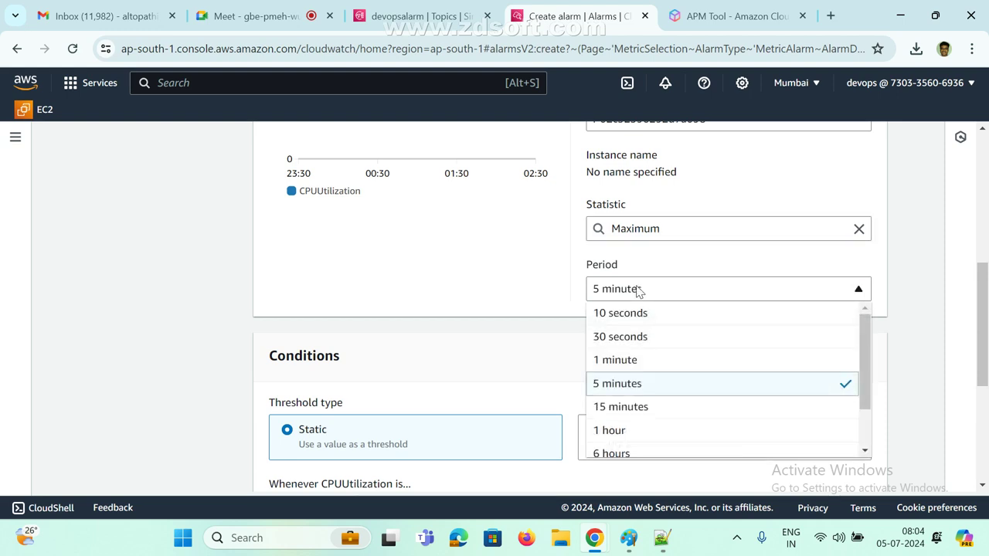
{"action": "left_click", "coordinate": [623, 361]}
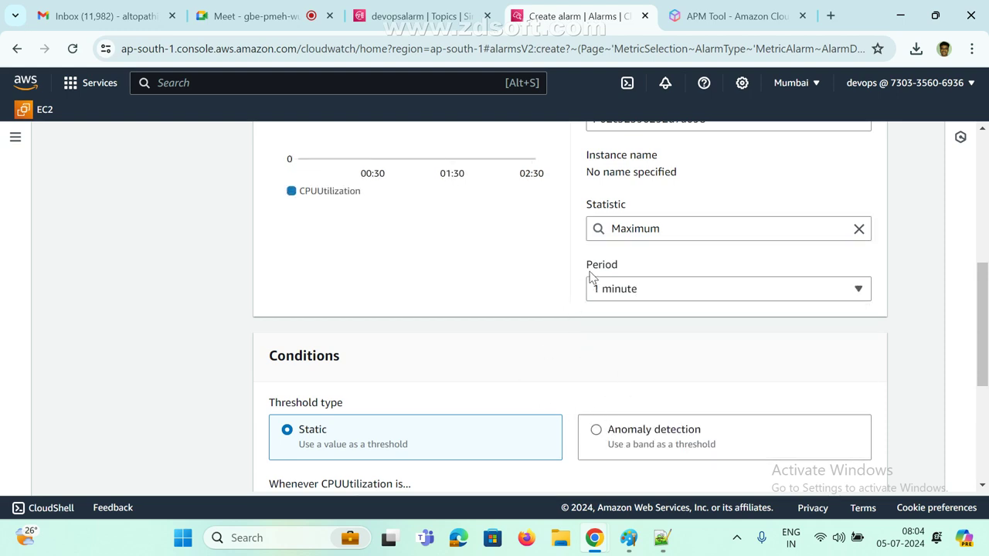
{"action": "left_click", "coordinate": [622, 231]}
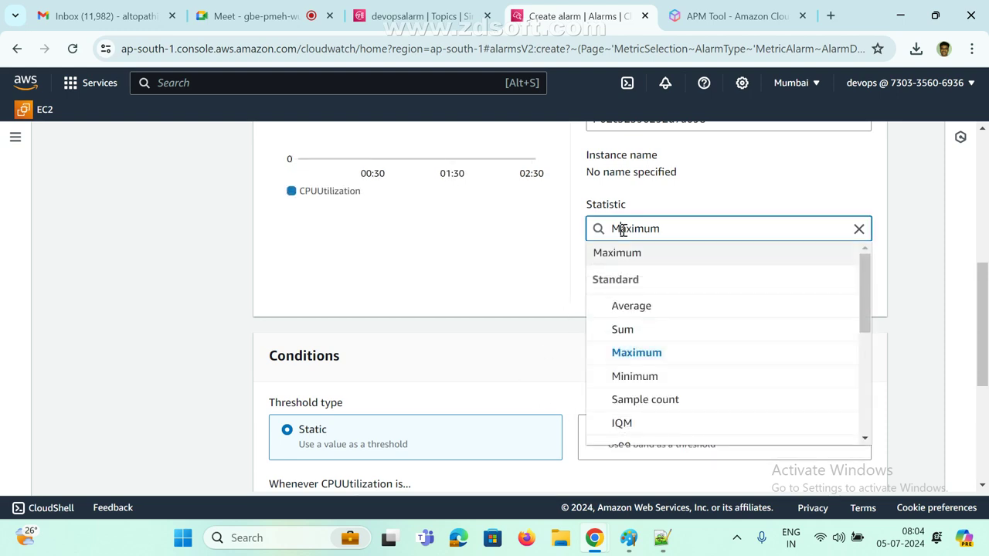
{"action": "left_click", "coordinate": [632, 308]}
{"action": "left_click", "coordinate": [639, 234]}
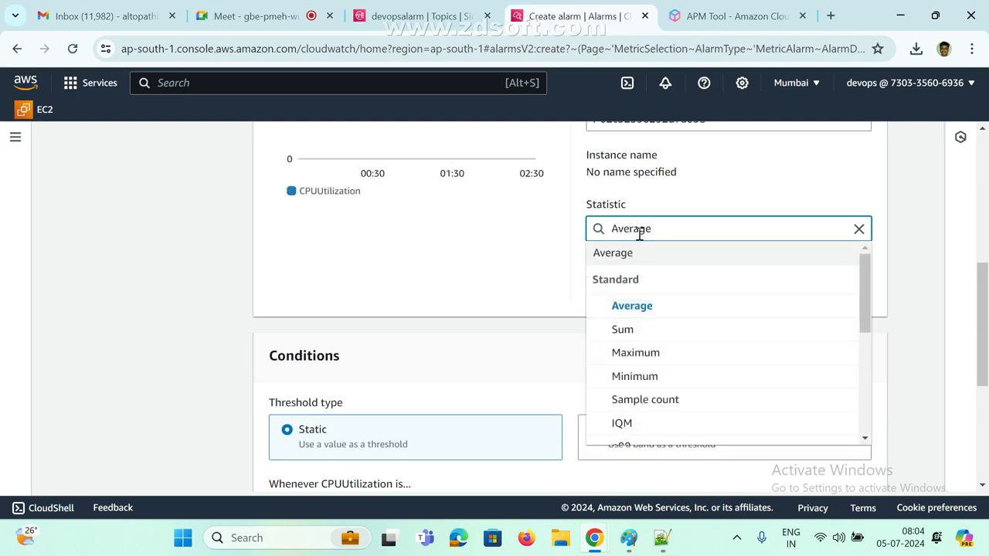
{"action": "left_click", "coordinate": [635, 353]}
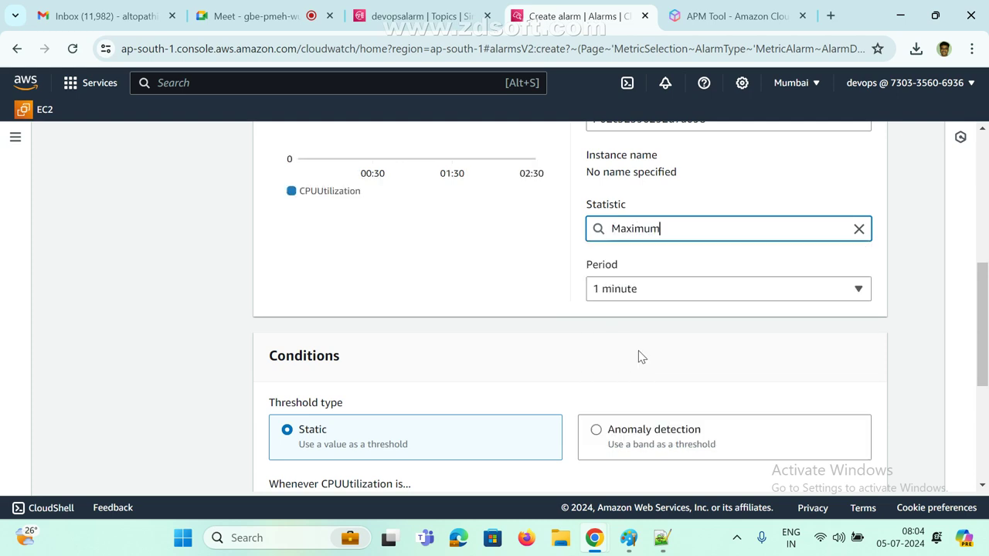
Step: Keep a Static threshold type after briefly trying Anomaly detection
{"action": "scroll", "coordinate": [533, 324], "scroll_direction": "down", "scroll_amount": 2}
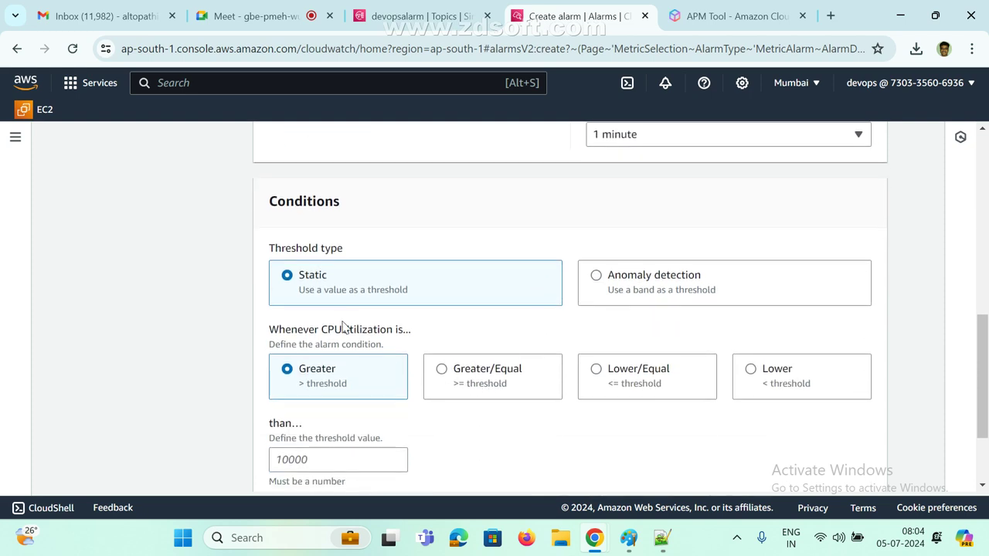
{"action": "scroll", "coordinate": [402, 332], "scroll_direction": "down", "scroll_amount": 2}
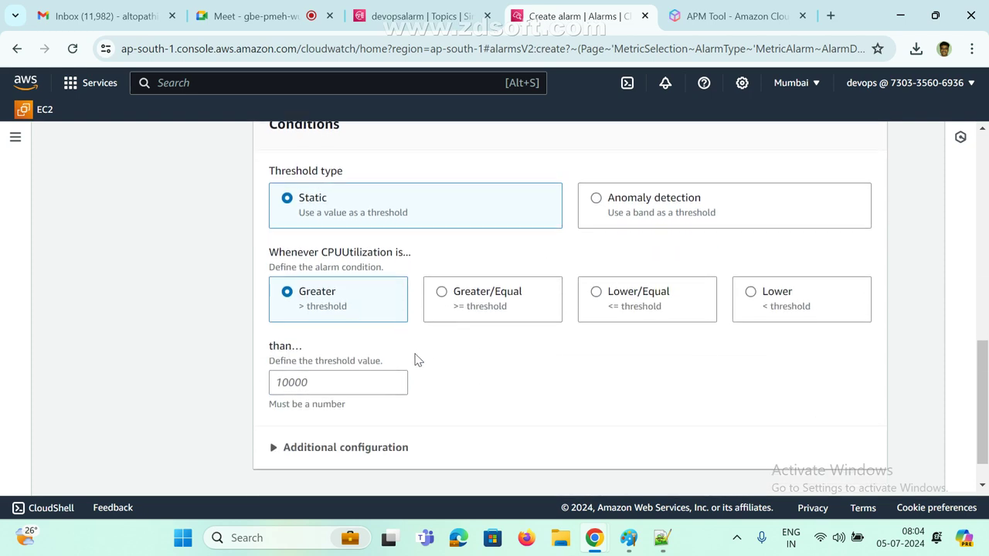
{"action": "scroll", "coordinate": [409, 371], "scroll_direction": "up", "scroll_amount": 3}
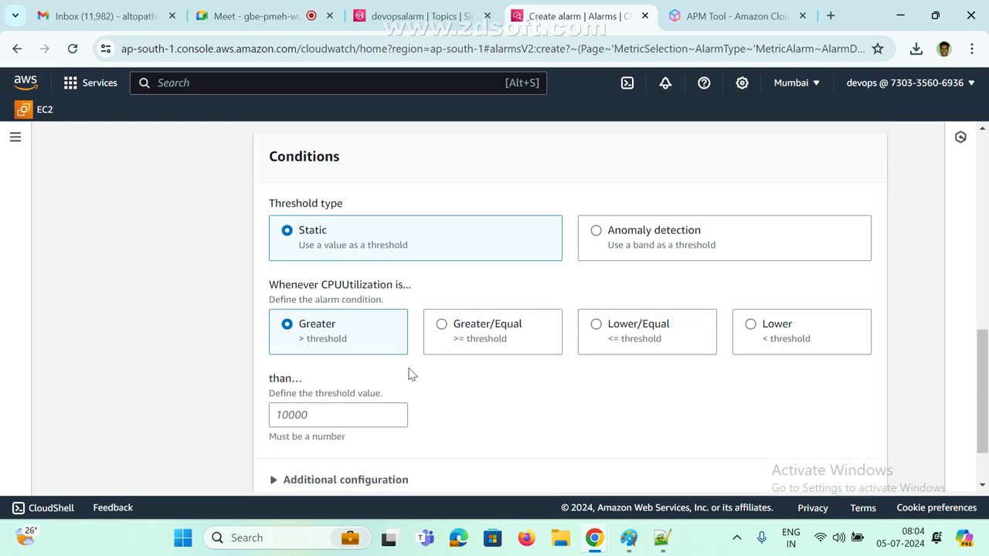
{"action": "scroll", "coordinate": [580, 381], "scroll_direction": "up", "scroll_amount": 2}
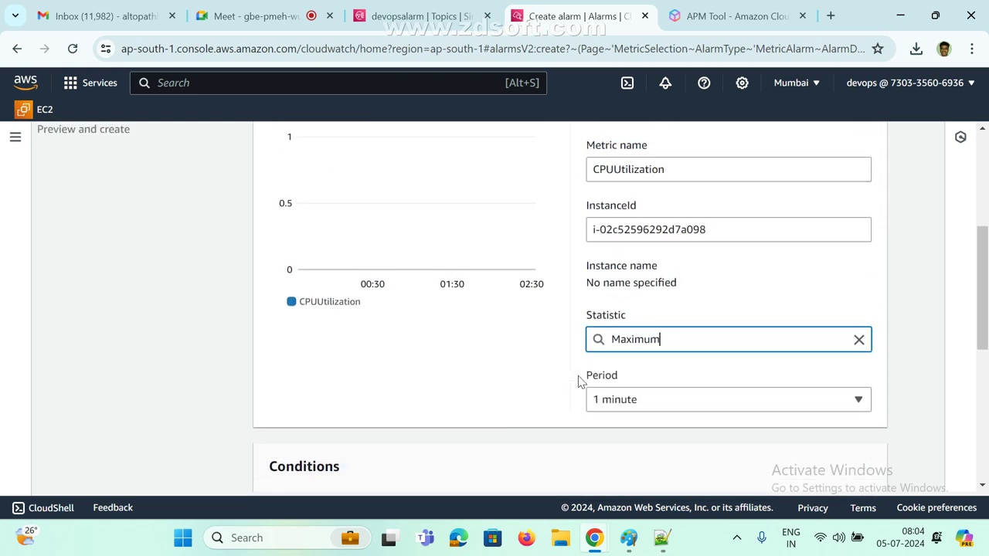
{"action": "scroll", "coordinate": [580, 382], "scroll_direction": "up", "scroll_amount": 1}
{"action": "scroll", "coordinate": [624, 347], "scroll_direction": "down", "scroll_amount": 2}
{"action": "scroll", "coordinate": [624, 348], "scroll_direction": "down", "scroll_amount": 3}
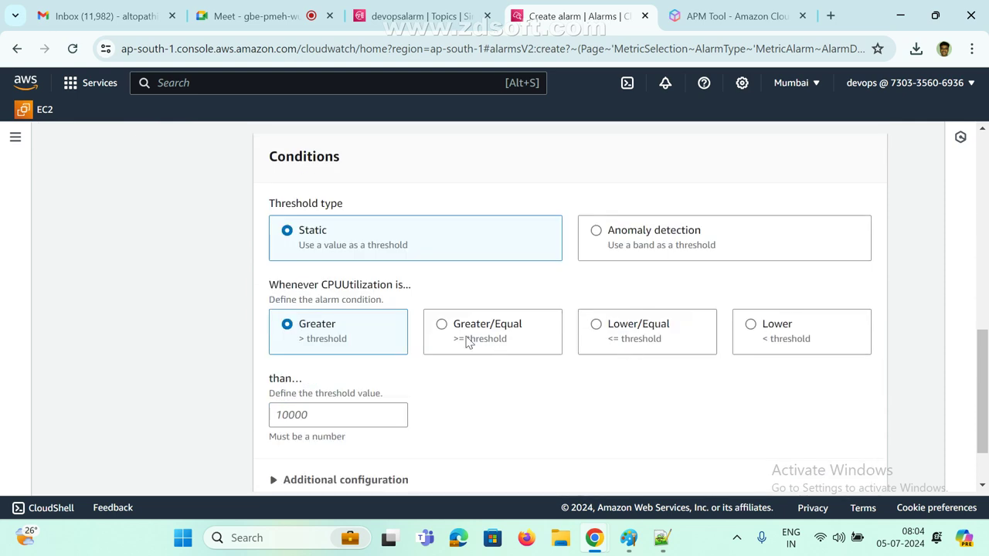
{"action": "left_click", "coordinate": [597, 232]}
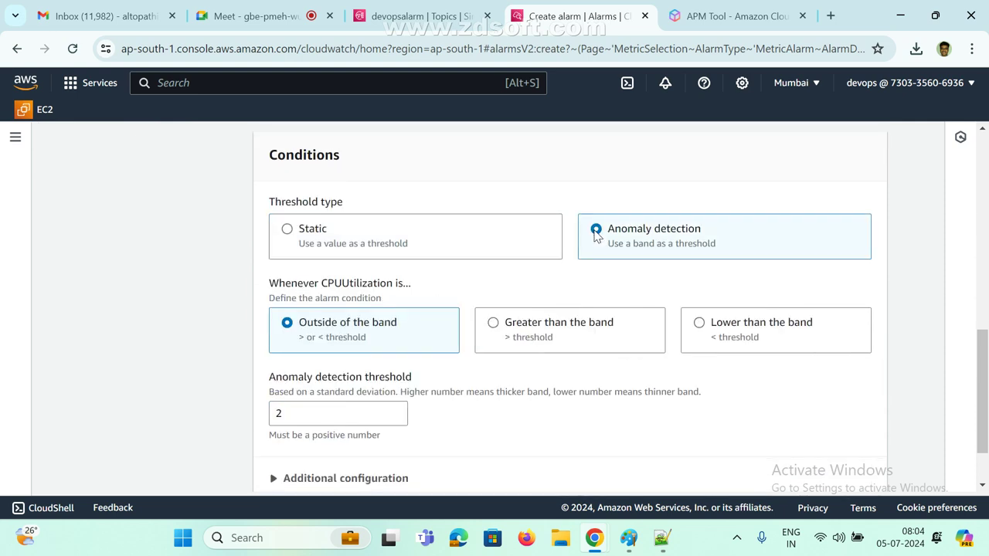
{"action": "scroll", "coordinate": [565, 301], "scroll_direction": "down", "scroll_amount": 1}
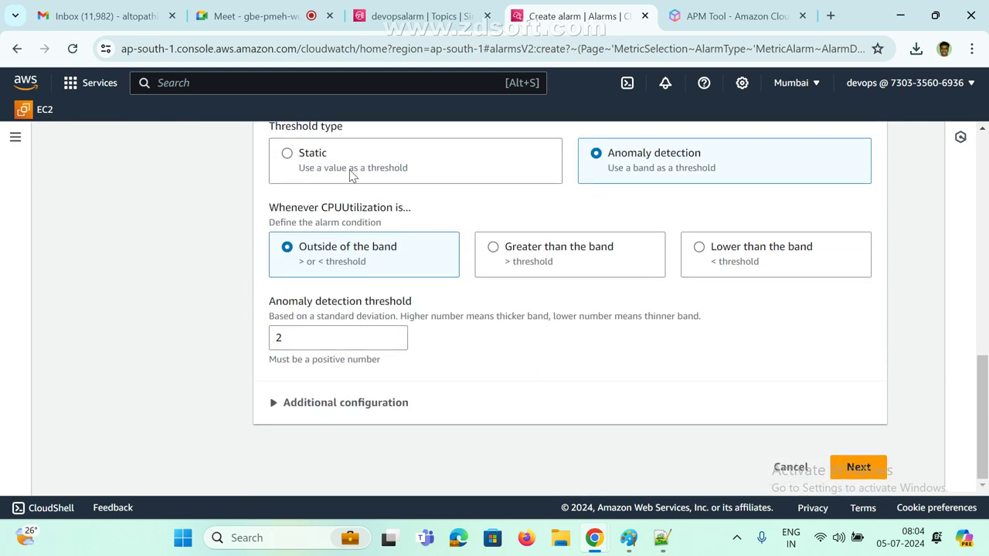
{"action": "scroll", "coordinate": [340, 185], "scroll_direction": "up", "scroll_amount": 1}
{"action": "left_click", "coordinate": [323, 246]}
{"action": "scroll", "coordinate": [491, 328], "scroll_direction": "down", "scroll_amount": 1}
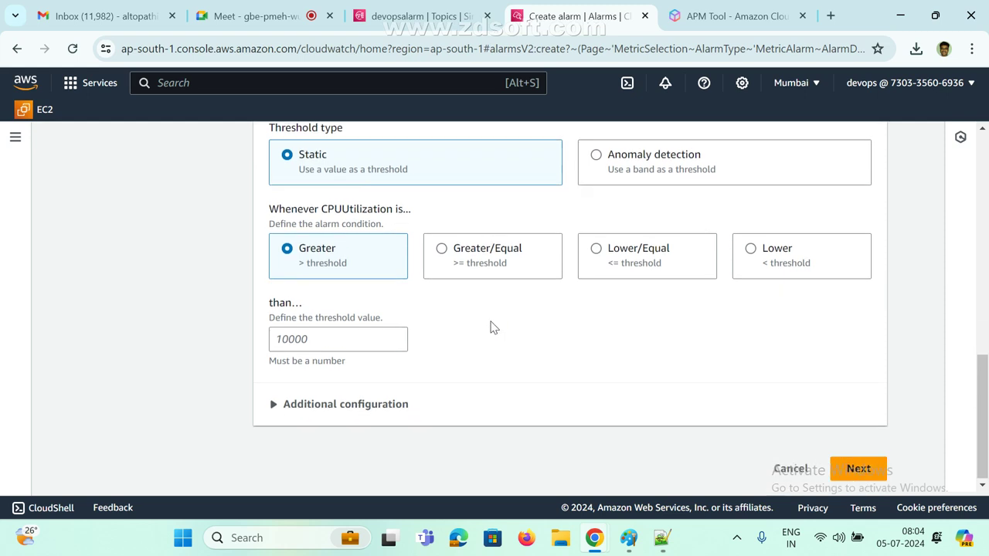
Step: Set the condition to greater than 0.1 and continue to alarm actions
{"action": "left_click", "coordinate": [324, 340]}
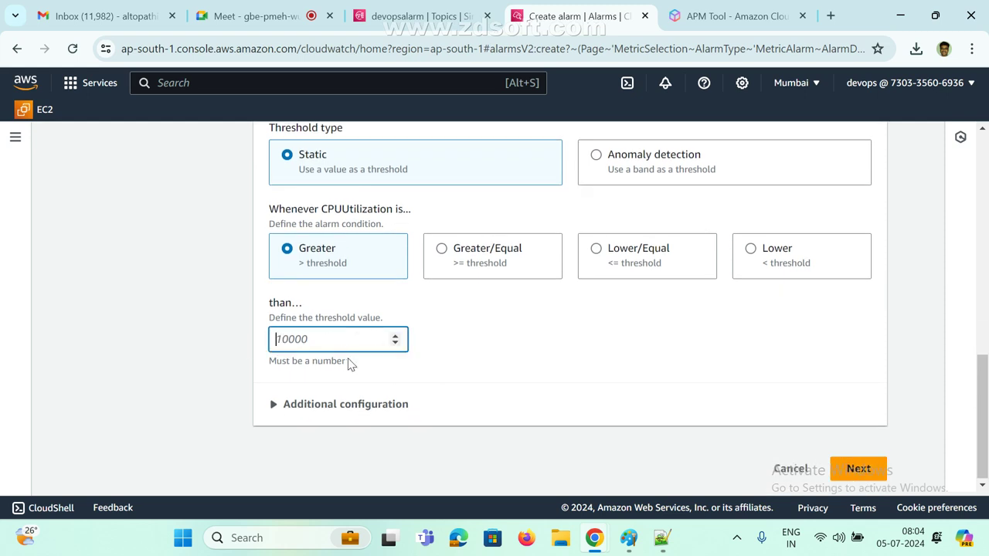
{"action": "left_click", "coordinate": [628, 537]}
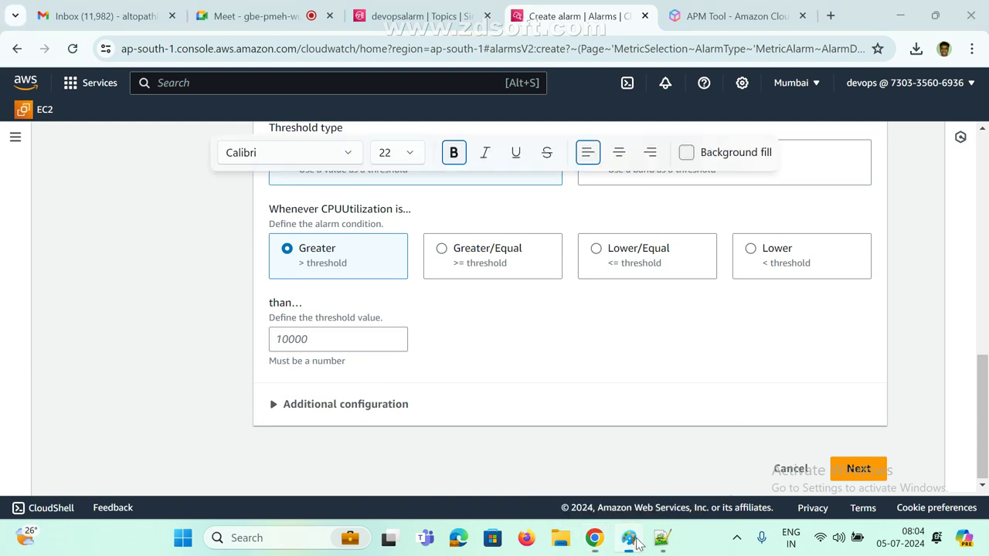
{"action": "left_click", "coordinate": [898, 9]}
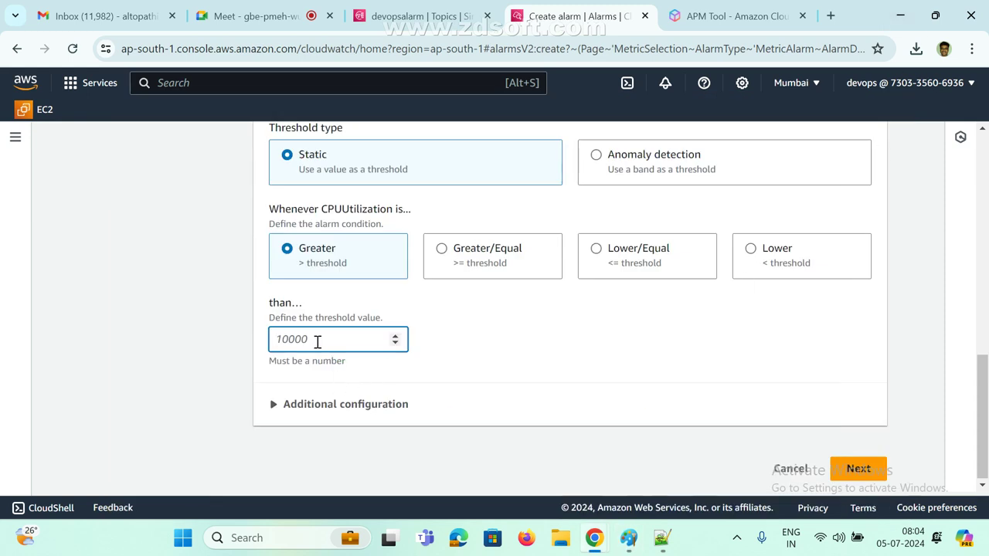
{"action": "type", "text": "0.1"}
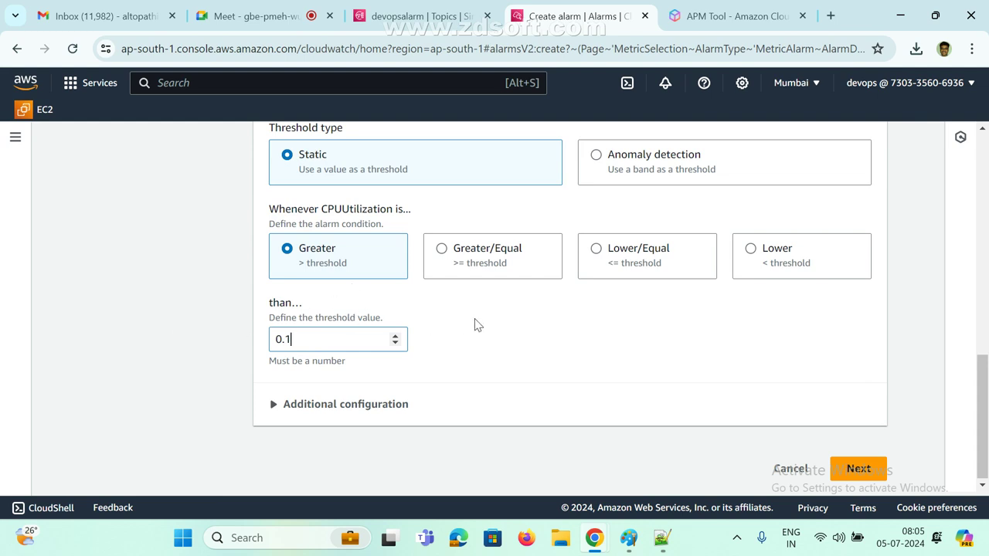
{"action": "left_click", "coordinate": [858, 468]}
{"action": "scroll", "coordinate": [533, 396], "scroll_direction": "down", "scroll_amount": 3}
Step: Choose the existing SNS topic devopsalarm for the alarm notification
{"action": "scroll", "coordinate": [531, 396], "scroll_direction": "up", "scroll_amount": 2}
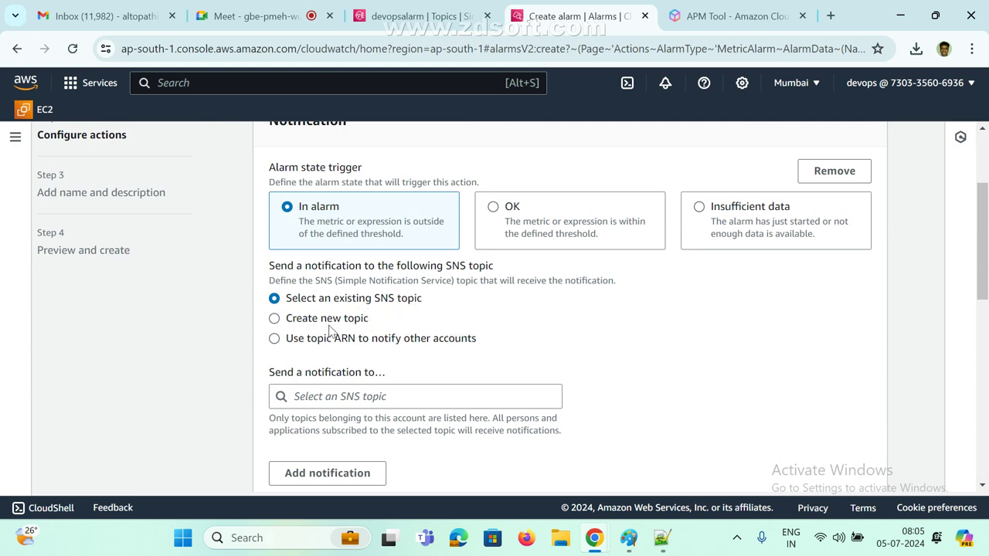
{"action": "left_click", "coordinate": [356, 396]}
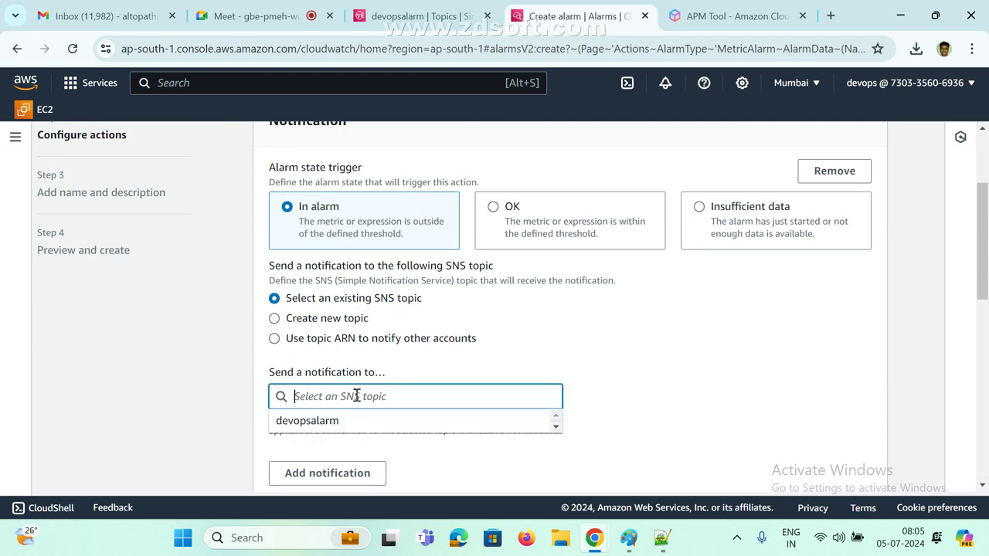
{"action": "left_click", "coordinate": [330, 427]}
Step: Add an EC2 action triggered by the In alarm state
{"action": "scroll", "coordinate": [393, 389], "scroll_direction": "down", "scroll_amount": 2}
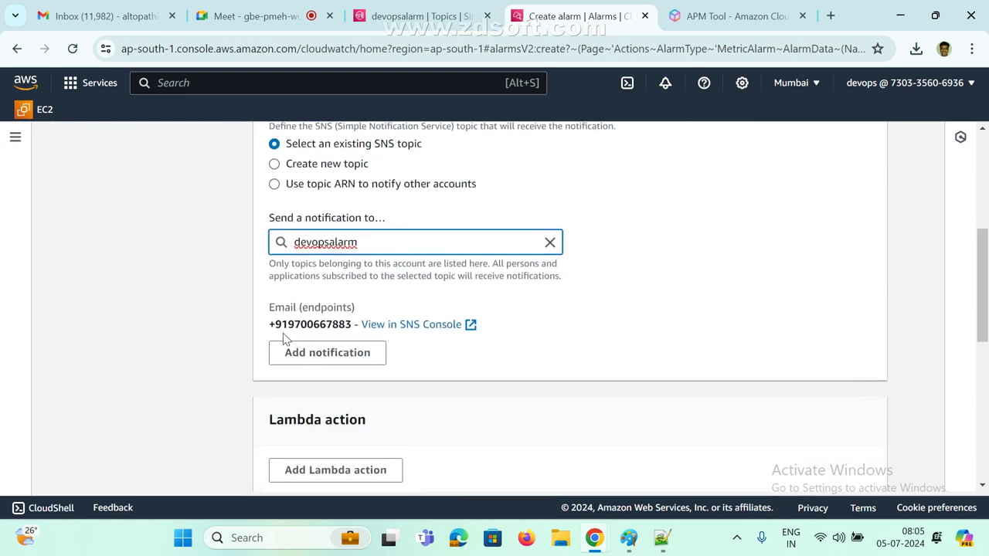
{"action": "scroll", "coordinate": [296, 334], "scroll_direction": "down", "scroll_amount": 6}
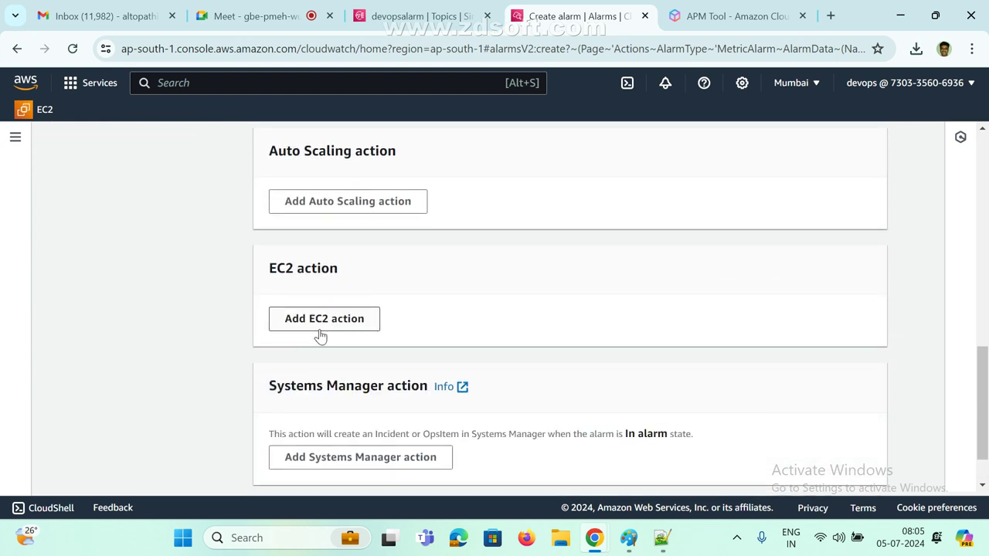
{"action": "scroll", "coordinate": [319, 336], "scroll_direction": "up", "scroll_amount": 2}
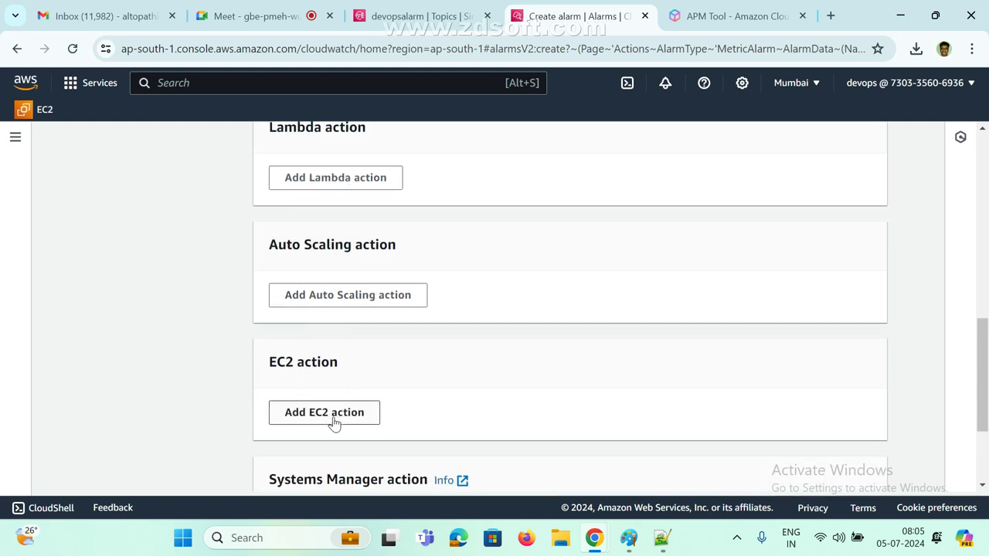
{"action": "left_click", "coordinate": [323, 413]}
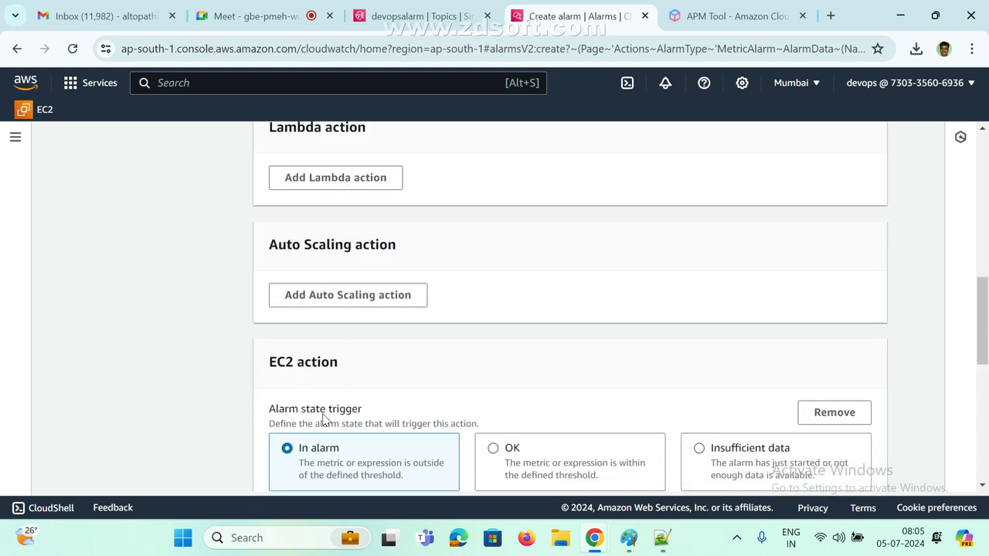
{"action": "scroll", "coordinate": [380, 399], "scroll_direction": "down", "scroll_amount": 1}
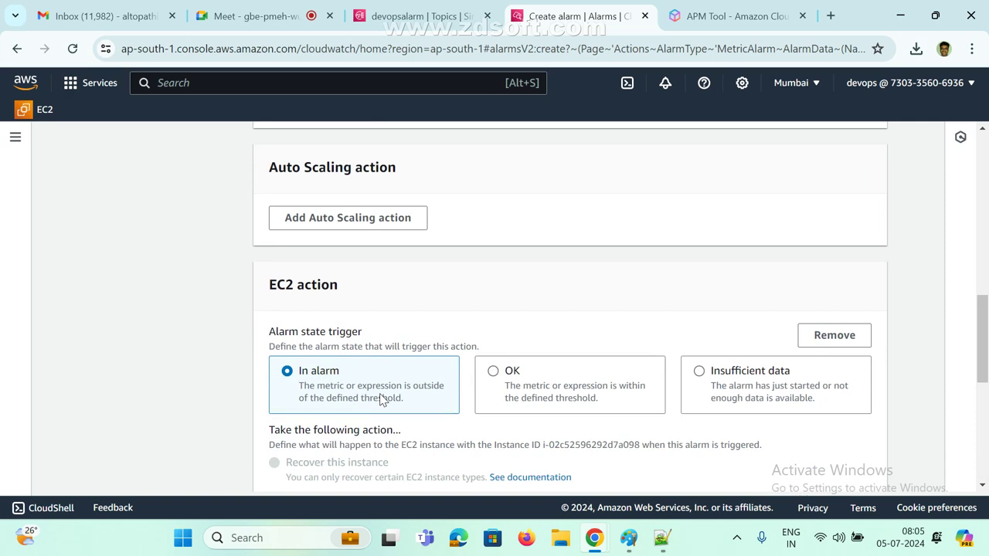
{"action": "scroll", "coordinate": [499, 386], "scroll_direction": "down", "scroll_amount": 2}
{"action": "scroll", "coordinate": [421, 395], "scroll_direction": "up", "scroll_amount": 2}
{"action": "left_click", "coordinate": [629, 539]}
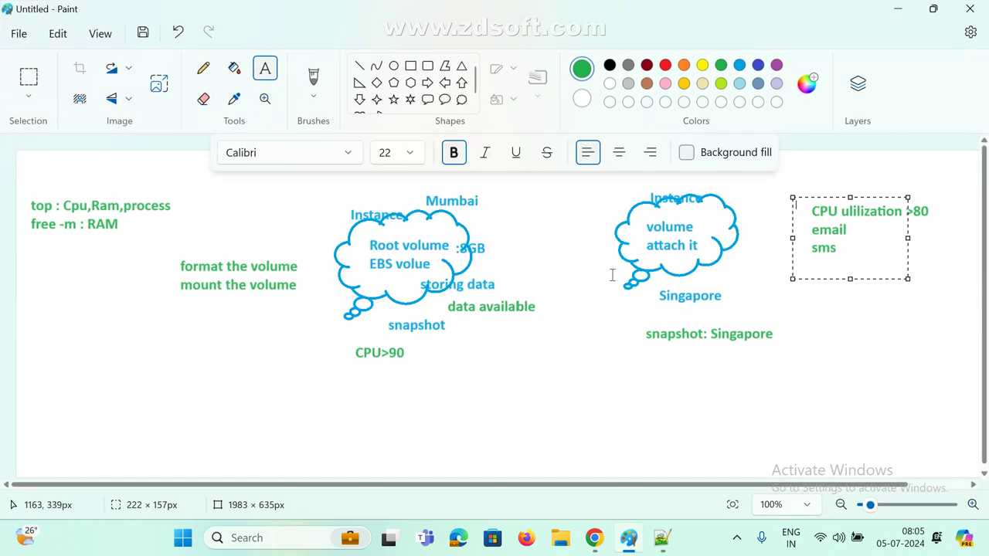
Step: Add a text note below CPU>90 listing CPU>0.1, stop, restart and terminate on separate lines
{"action": "left_click_drag", "start_coordinate": [331, 376], "coordinate": [486, 438]}
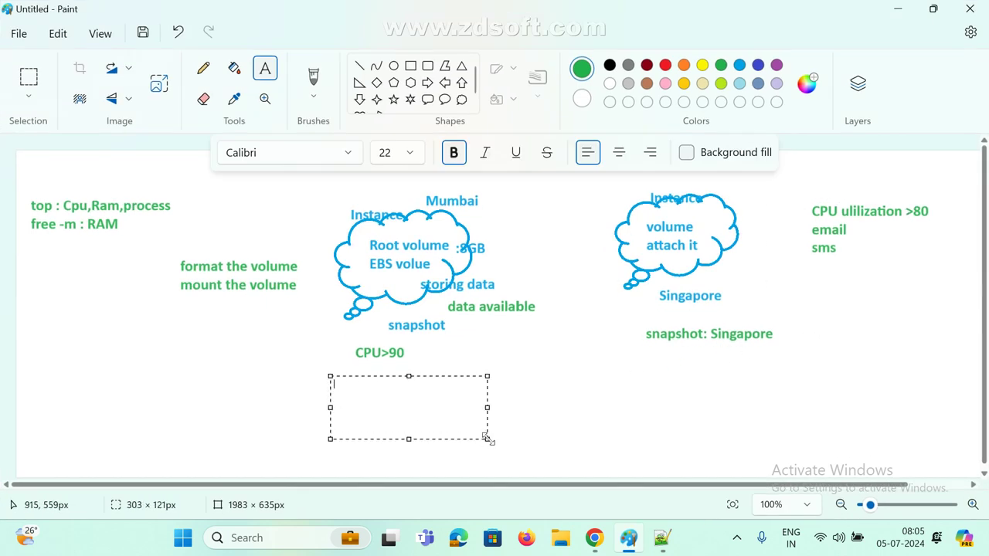
{"action": "type", "text": "CPU>0.1"}
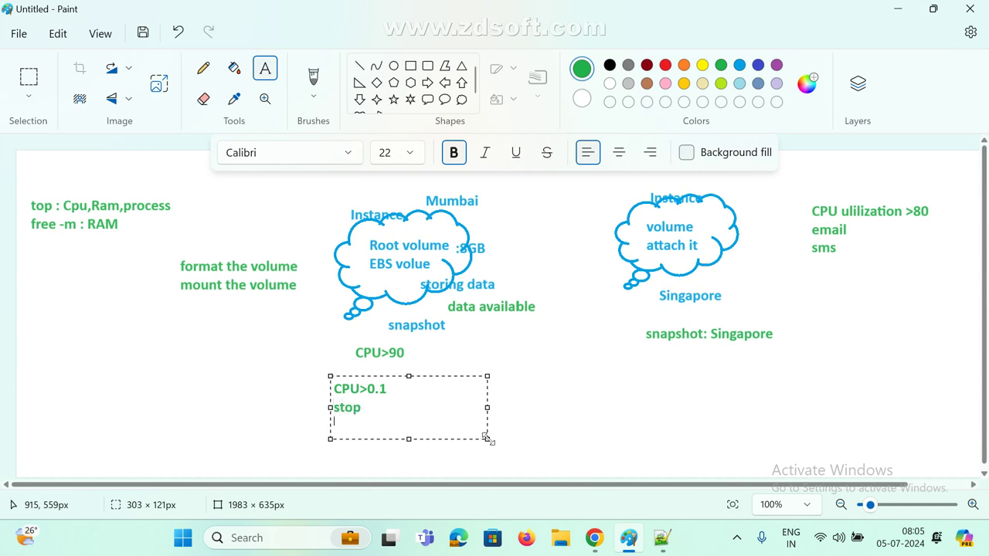
{"action": "type", "text": "art"}
{"action": "key", "text": "Return"}
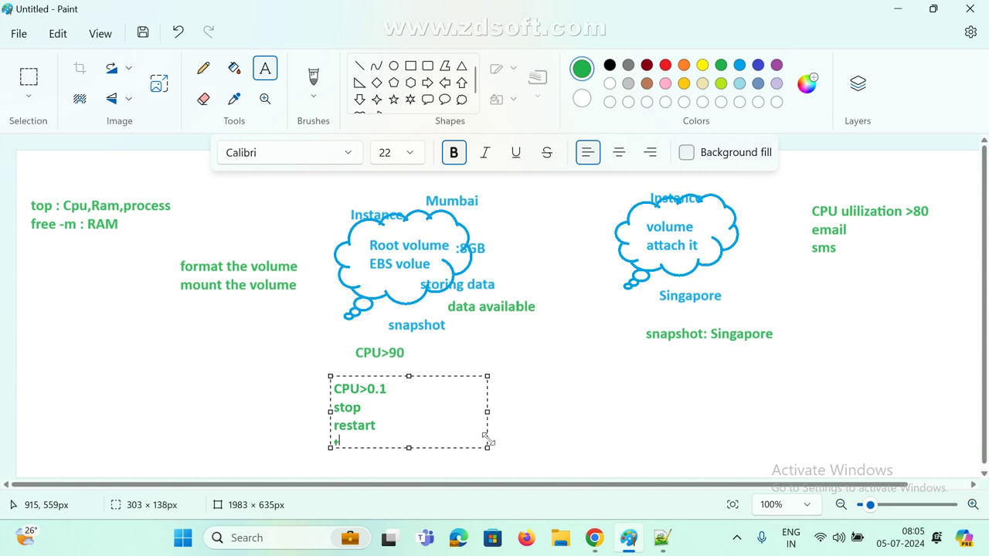
{"action": "type", "text": "termin"}
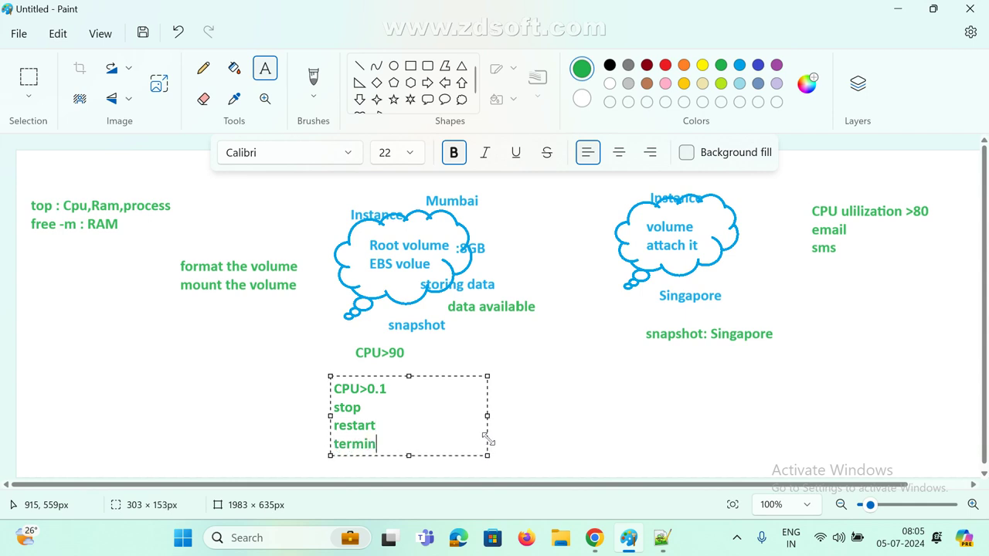
{"action": "type", "text": "ate"}
{"action": "left_click", "coordinate": [724, 415]}
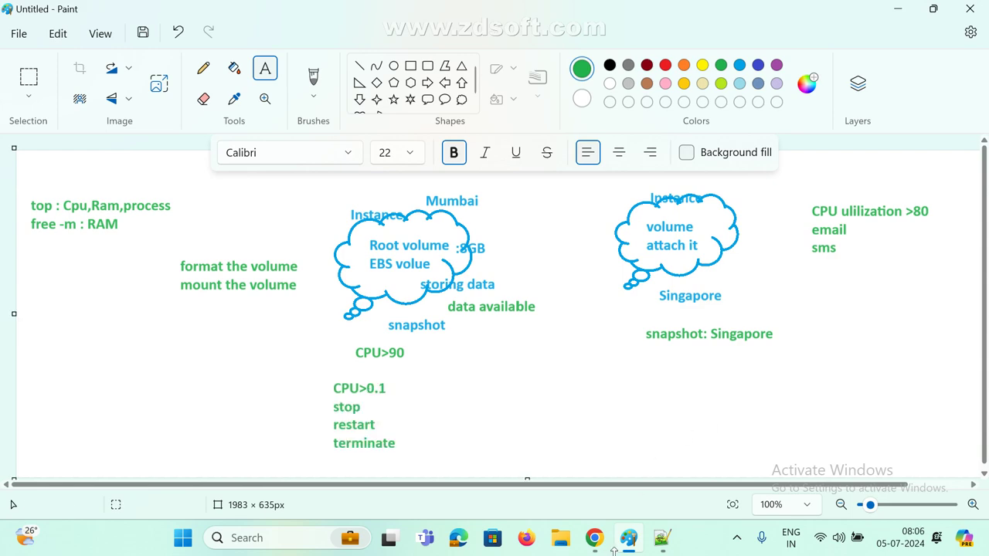
Step: Open the EC2 console in a new tab and list the running instances
{"action": "mouse_move", "coordinate": [594, 537]}
{"action": "left_click", "coordinate": [516, 488]}
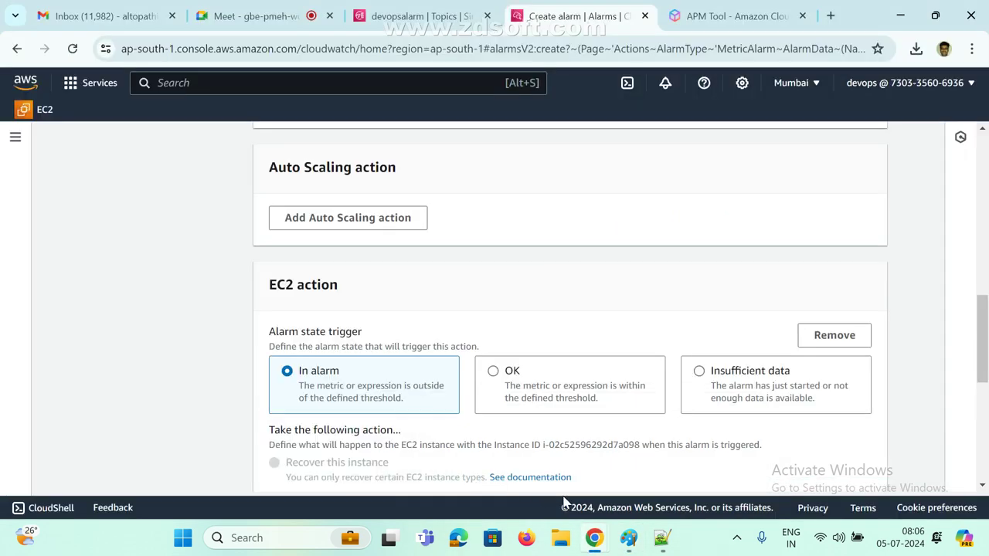
{"action": "scroll", "coordinate": [403, 380], "scroll_direction": "down", "scroll_amount": 2}
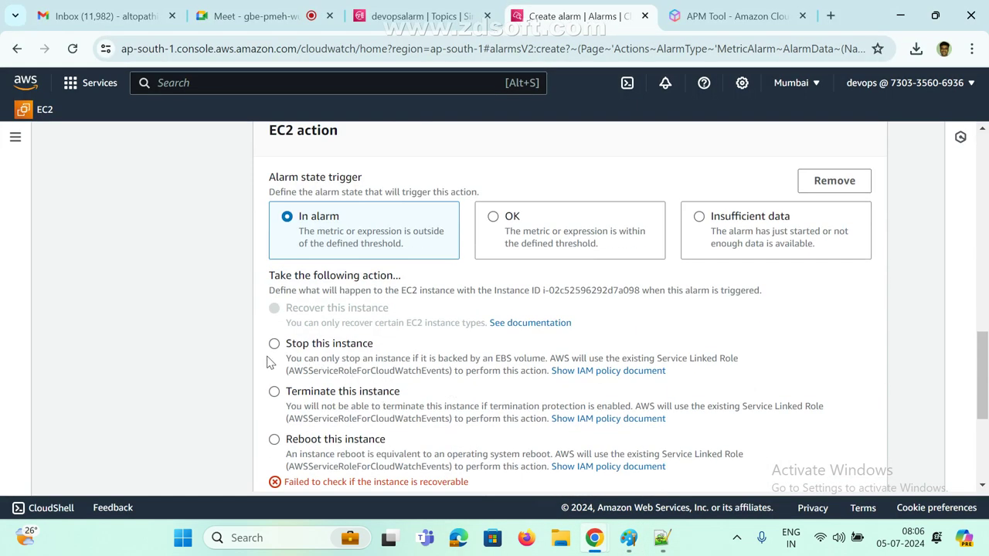
{"action": "scroll", "coordinate": [270, 328], "scroll_direction": "down", "scroll_amount": 1}
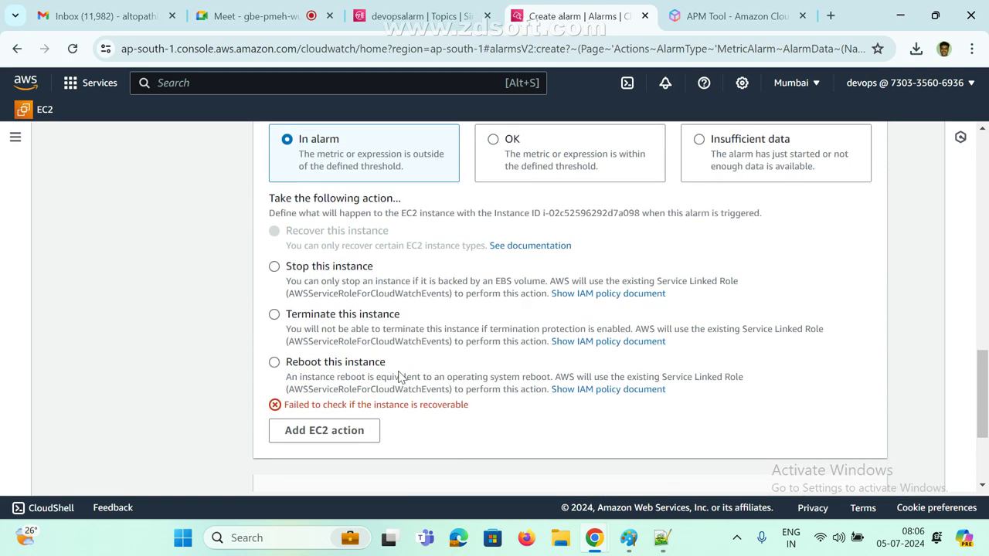
{"action": "left_click", "coordinate": [423, 16]}
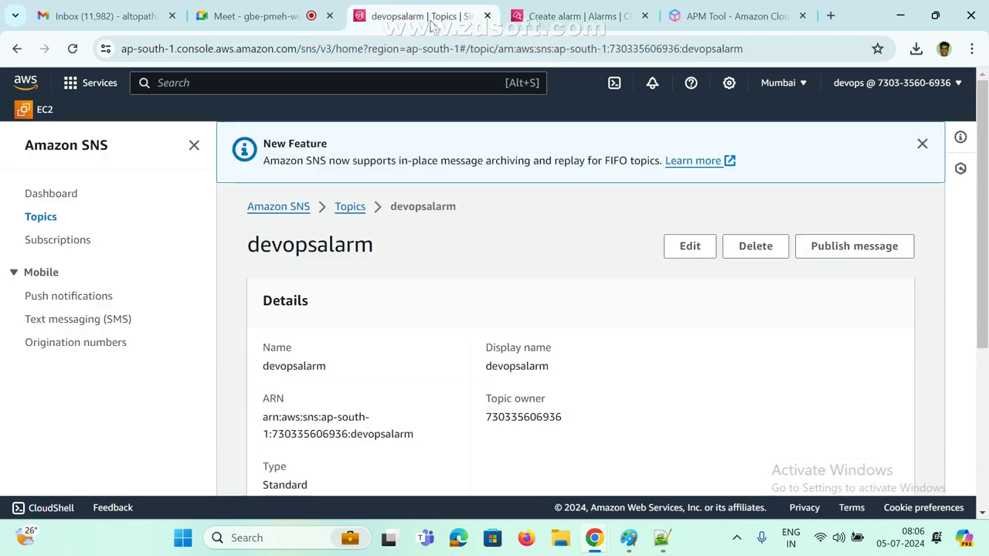
{"action": "right_click", "coordinate": [44, 109]}
{"action": "left_click", "coordinate": [97, 121]}
{"action": "left_click", "coordinate": [615, 16]}
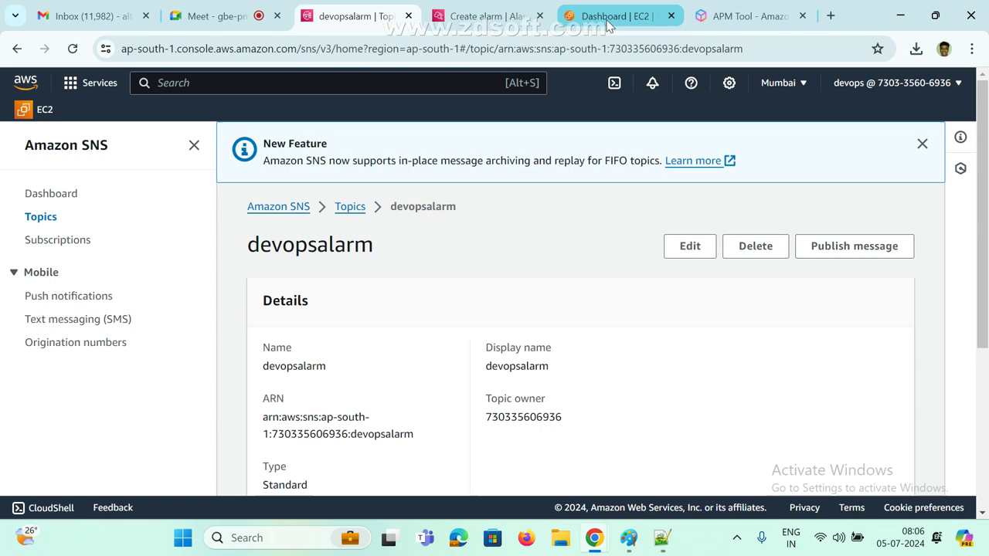
{"action": "left_click", "coordinate": [305, 235]}
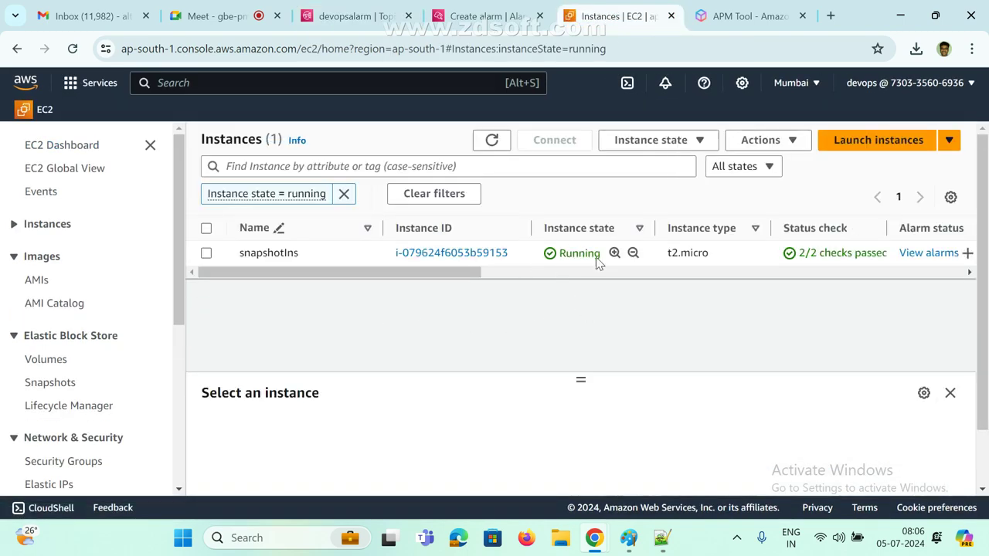
Step: Set the alarm's EC2 action to stop the instance and advance to naming
{"action": "left_click", "coordinate": [477, 17]}
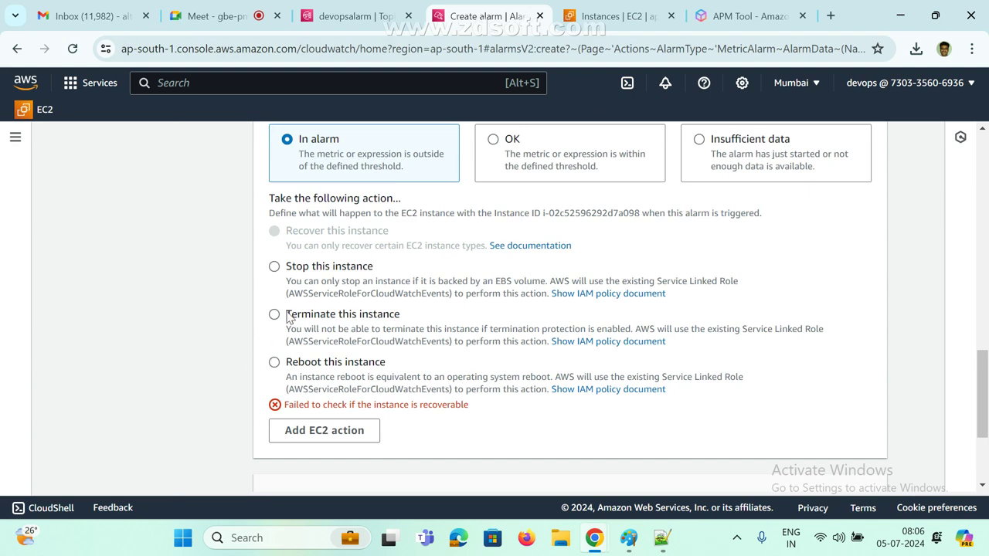
{"action": "left_click", "coordinate": [275, 268]}
{"action": "scroll", "coordinate": [526, 436], "scroll_direction": "down", "scroll_amount": 3}
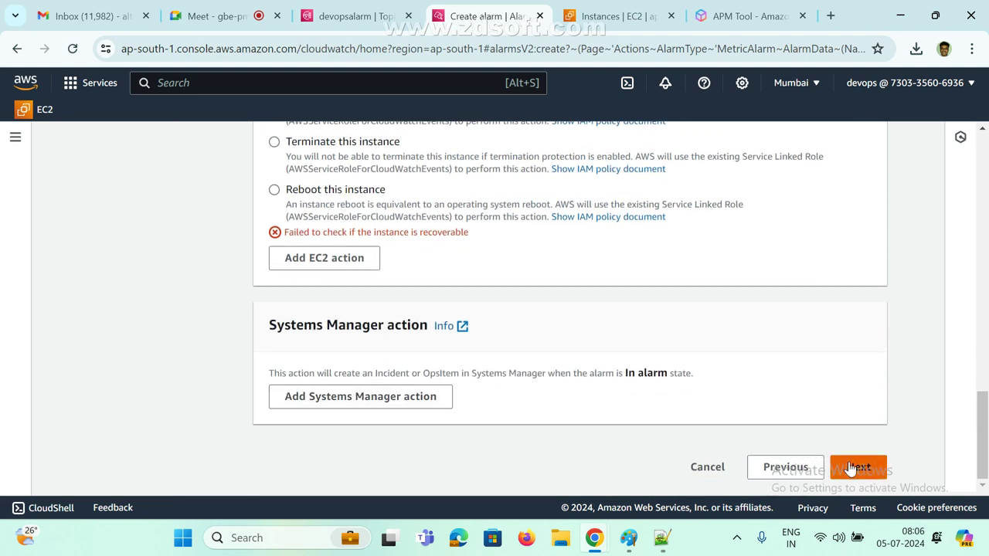
{"action": "left_click", "coordinate": [851, 467]}
Step: Name the alarm devopstestalm, review the preview page, and create it
{"action": "left_click", "coordinate": [336, 344]}
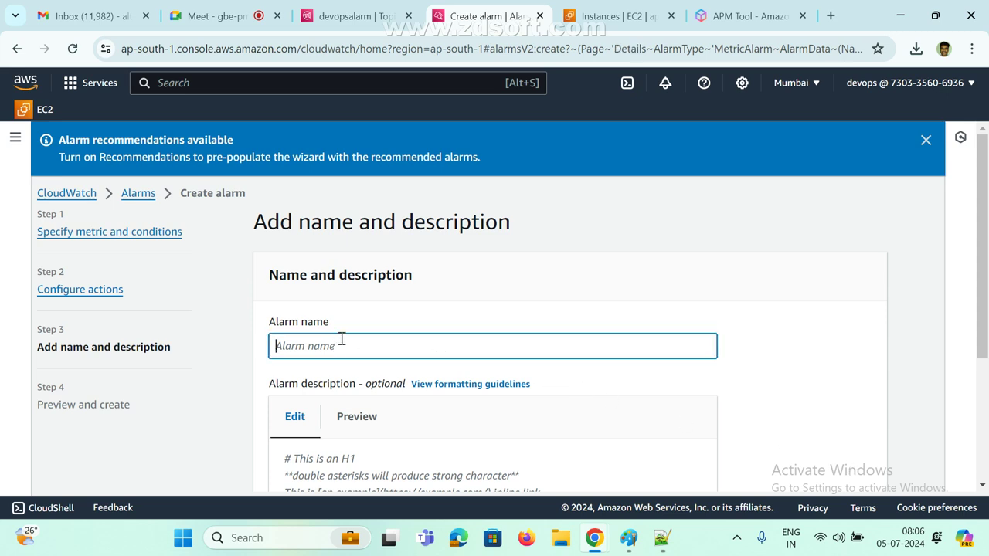
{"action": "type", "text": "in"}
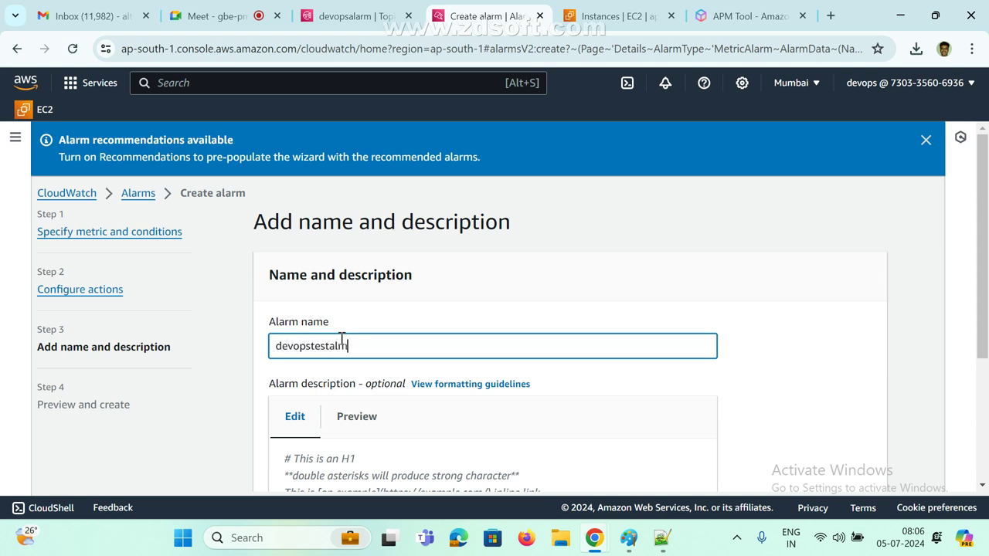
{"action": "scroll", "coordinate": [463, 348], "scroll_direction": "down", "scroll_amount": 3}
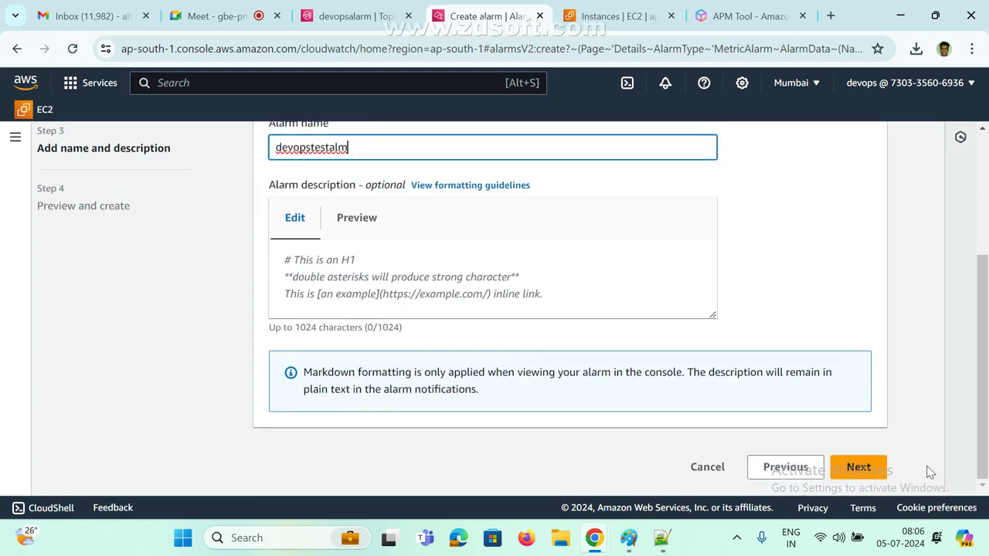
{"action": "left_click", "coordinate": [861, 468]}
{"action": "scroll", "coordinate": [646, 402], "scroll_direction": "down", "scroll_amount": 5}
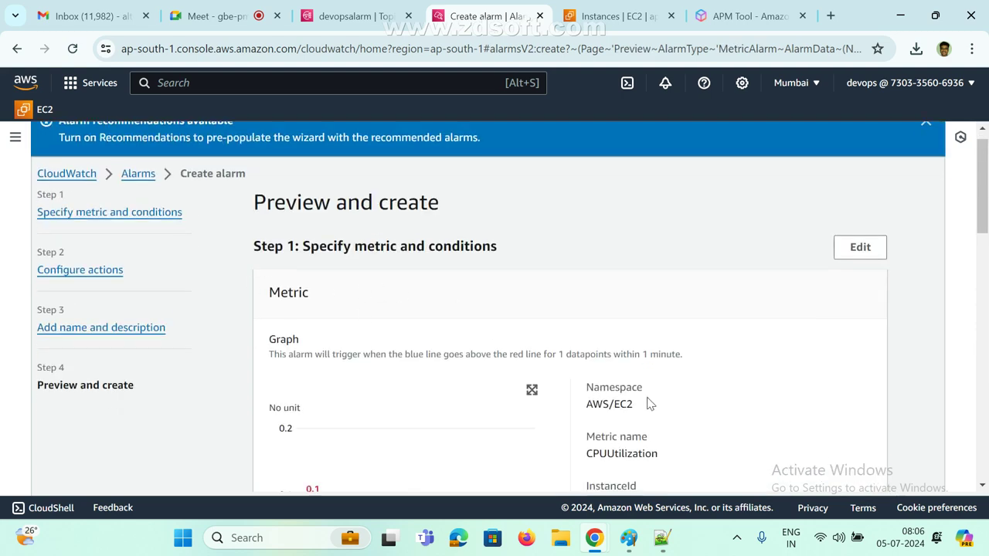
{"action": "scroll", "coordinate": [553, 346], "scroll_direction": "down", "scroll_amount": 7}
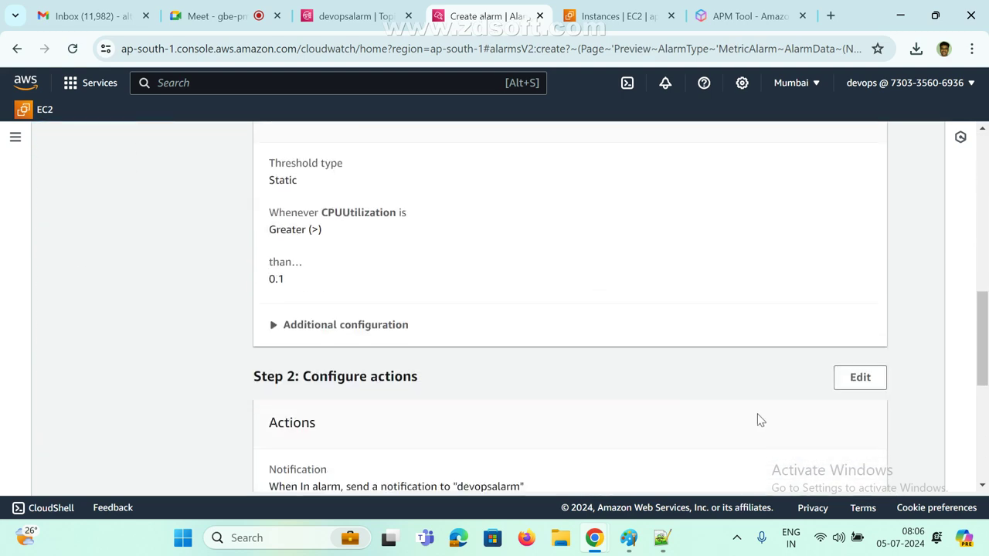
{"action": "left_click", "coordinate": [836, 468]}
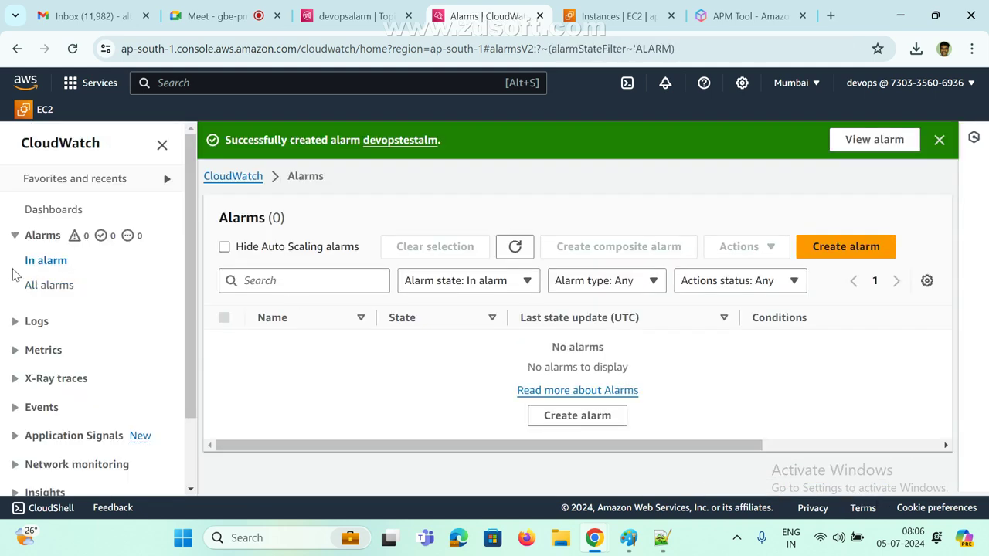
Step: Show all alarms and open devopstestalm's details, which report Insufficient data
{"action": "left_click", "coordinate": [52, 286]}
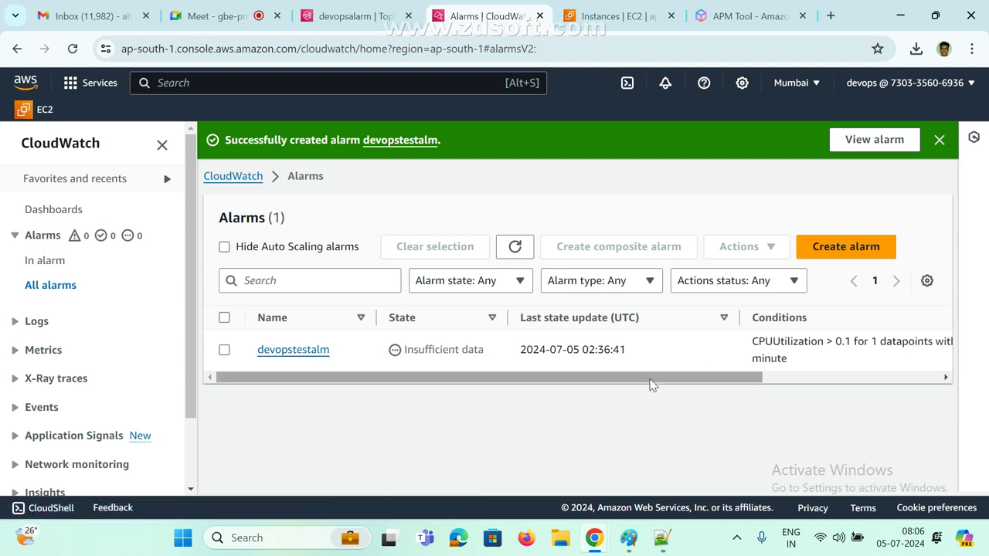
{"action": "left_click_drag", "start_coordinate": [697, 376], "coordinate": [560, 373]}
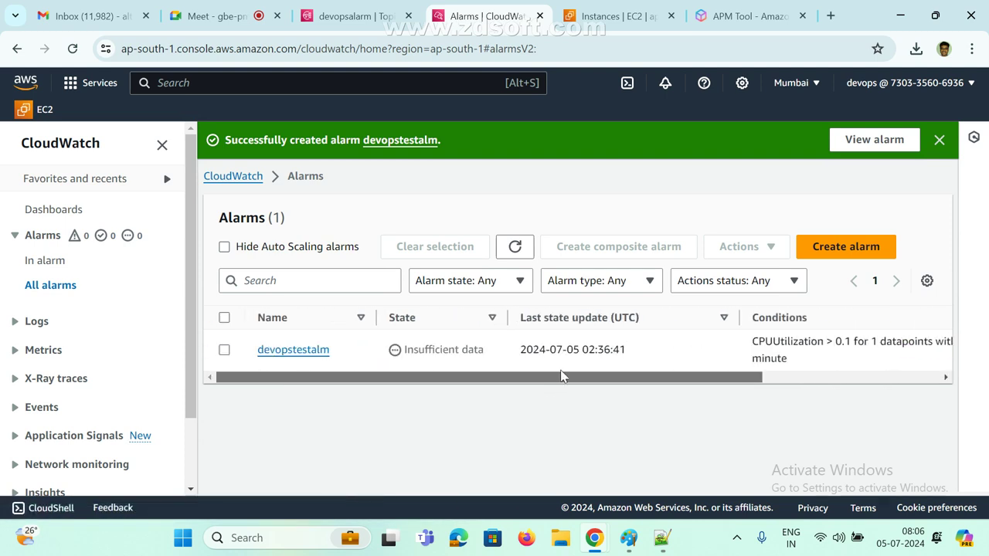
{"action": "left_click", "coordinate": [294, 351]}
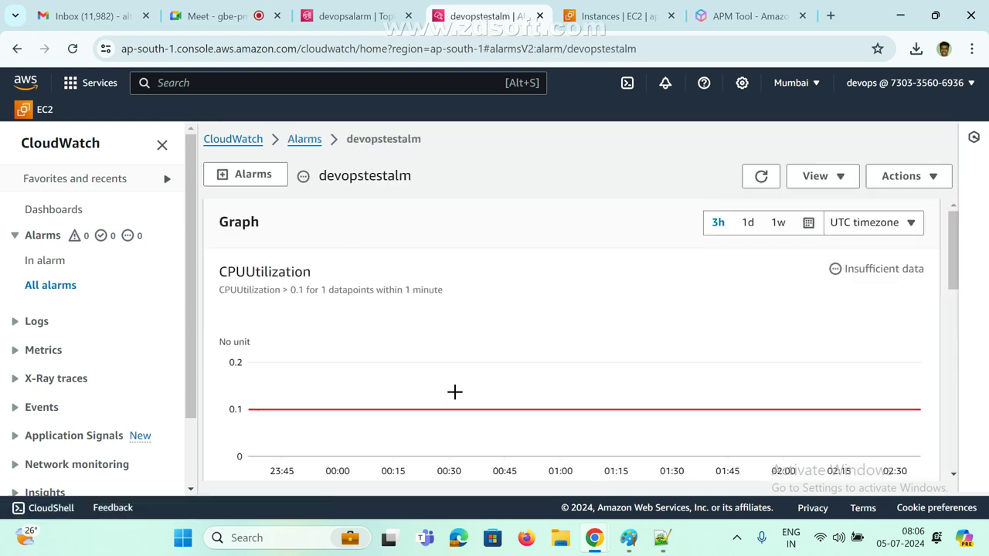
{"action": "scroll", "coordinate": [455, 391], "scroll_direction": "down", "scroll_amount": 3}
{"action": "mouse_move", "coordinate": [488, 334]}
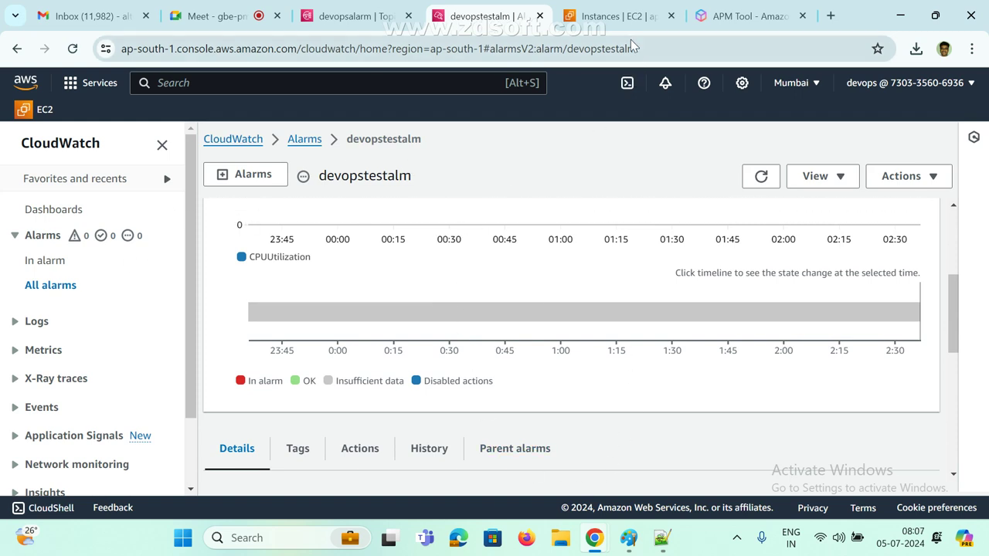
Step: Refresh the EC2 instances list and open the running instance snapshotIns
{"action": "left_click", "coordinate": [614, 16]}
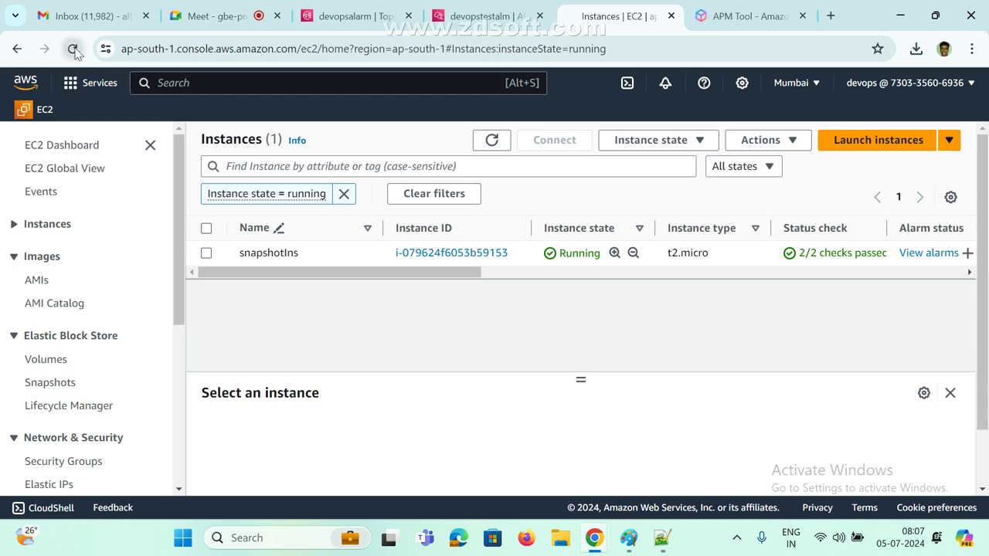
{"action": "left_click", "coordinate": [73, 49]}
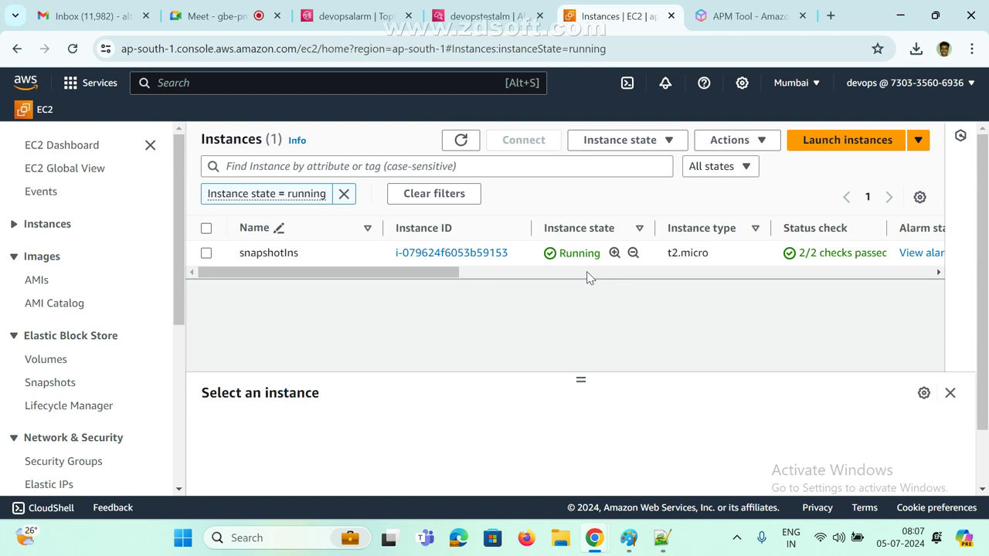
{"action": "left_click", "coordinate": [479, 16]}
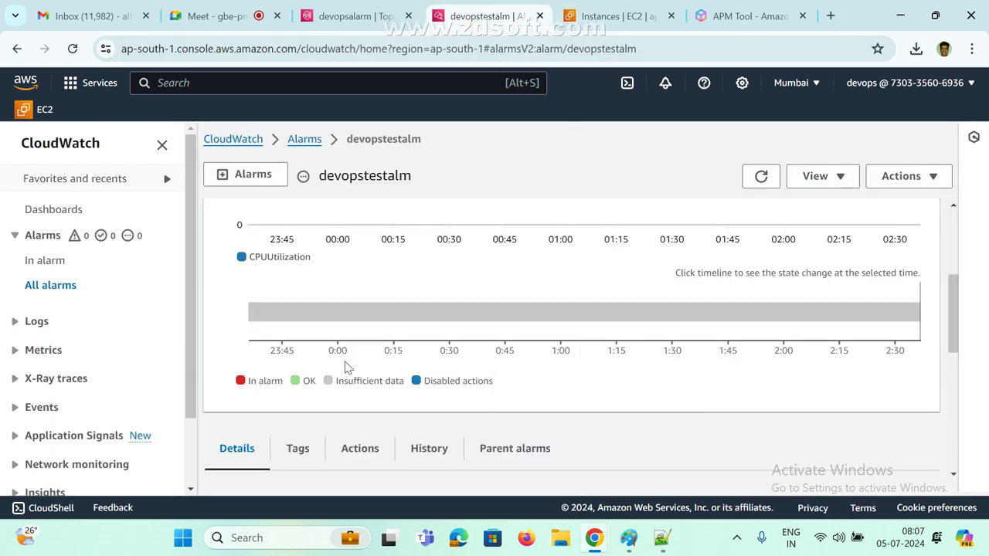
{"action": "scroll", "coordinate": [346, 364], "scroll_direction": "up", "scroll_amount": 3}
{"action": "left_click", "coordinate": [575, 17]}
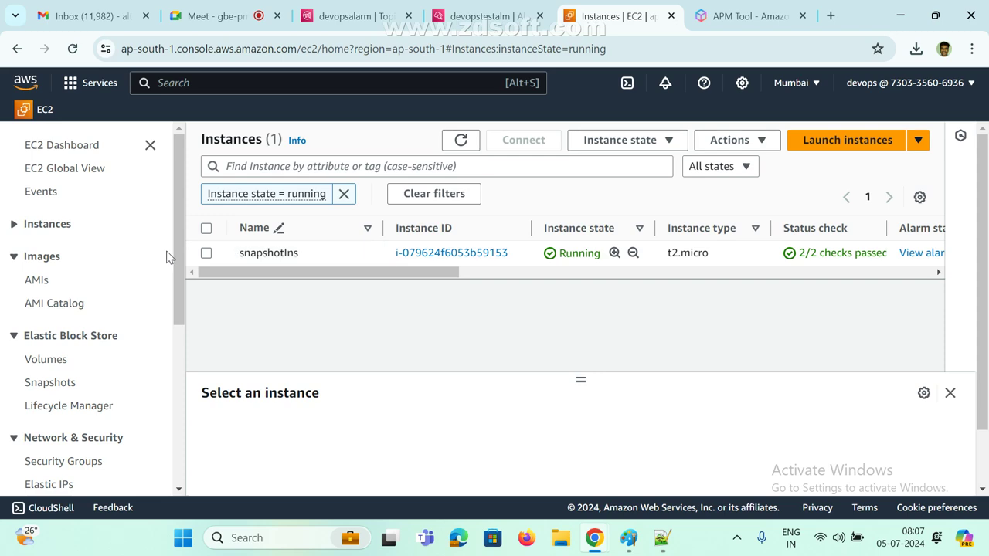
{"action": "left_click", "coordinate": [428, 253]}
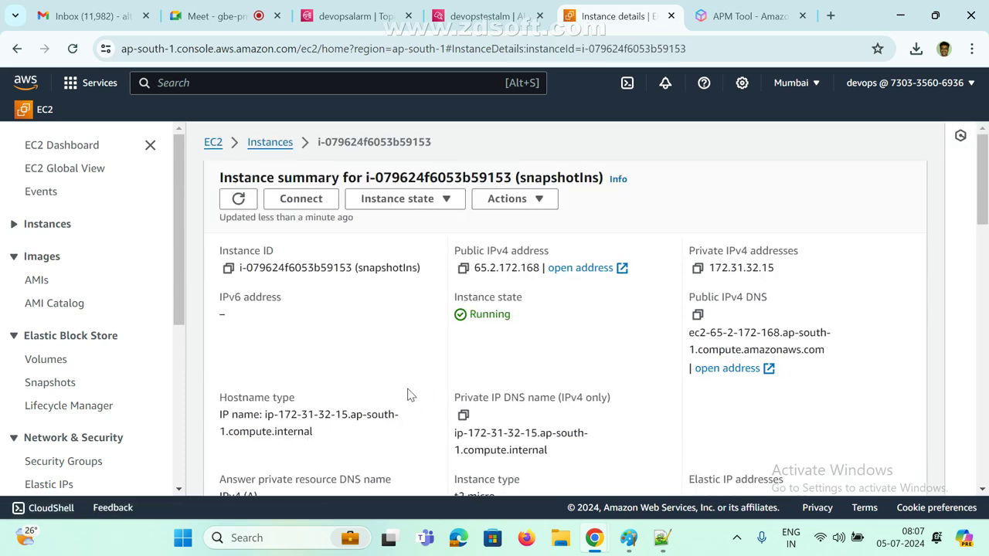
{"action": "scroll", "coordinate": [408, 393], "scroll_direction": "down", "scroll_amount": 2}
Step: Connect to snapshotIns through browser-based EC2 Instance Connect
{"action": "scroll", "coordinate": [357, 399], "scroll_direction": "up", "scroll_amount": 2}
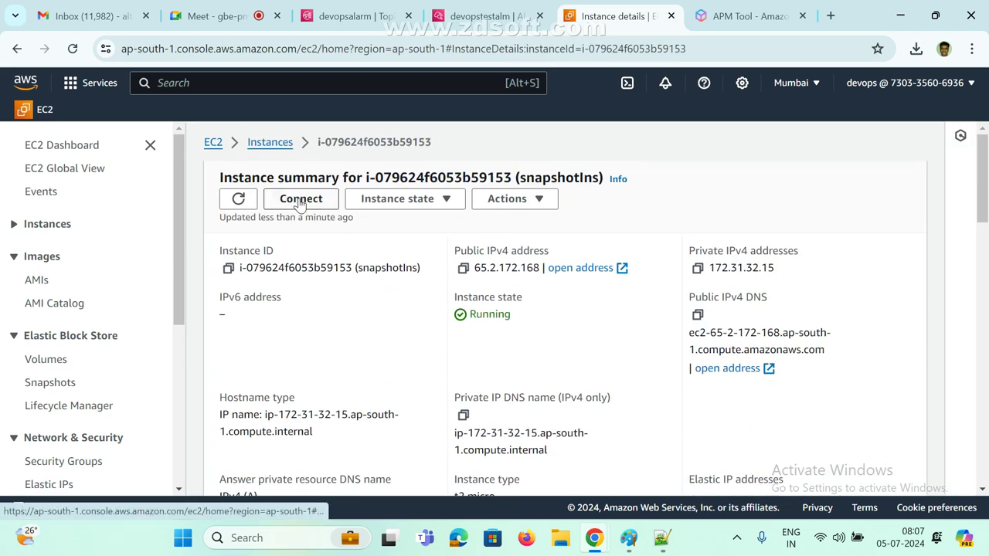
{"action": "left_click", "coordinate": [301, 199]}
{"action": "scroll", "coordinate": [433, 371], "scroll_direction": "down", "scroll_amount": 3}
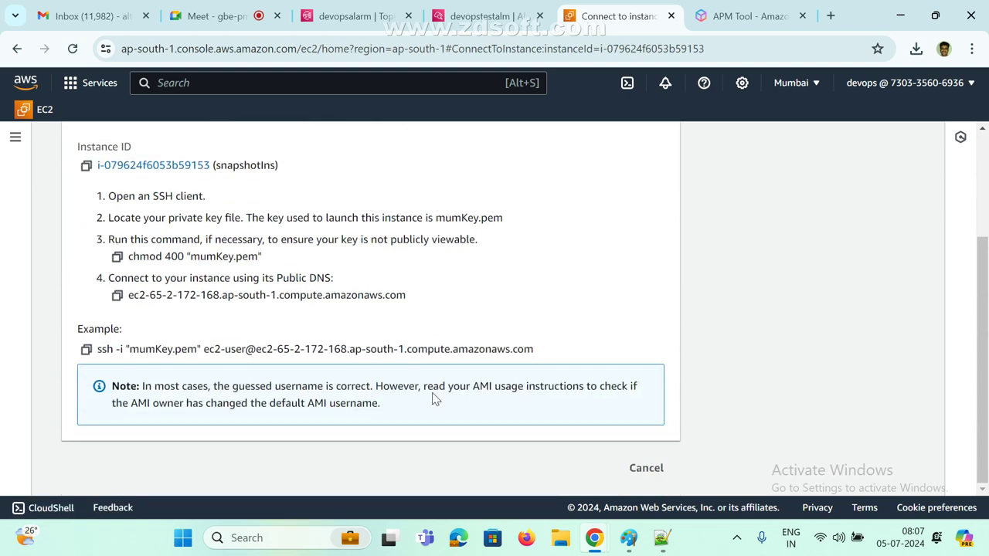
{"action": "scroll", "coordinate": [432, 397], "scroll_direction": "up", "scroll_amount": 3}
{"action": "left_click", "coordinate": [139, 259]}
{"action": "scroll", "coordinate": [620, 452], "scroll_direction": "down", "scroll_amount": 4}
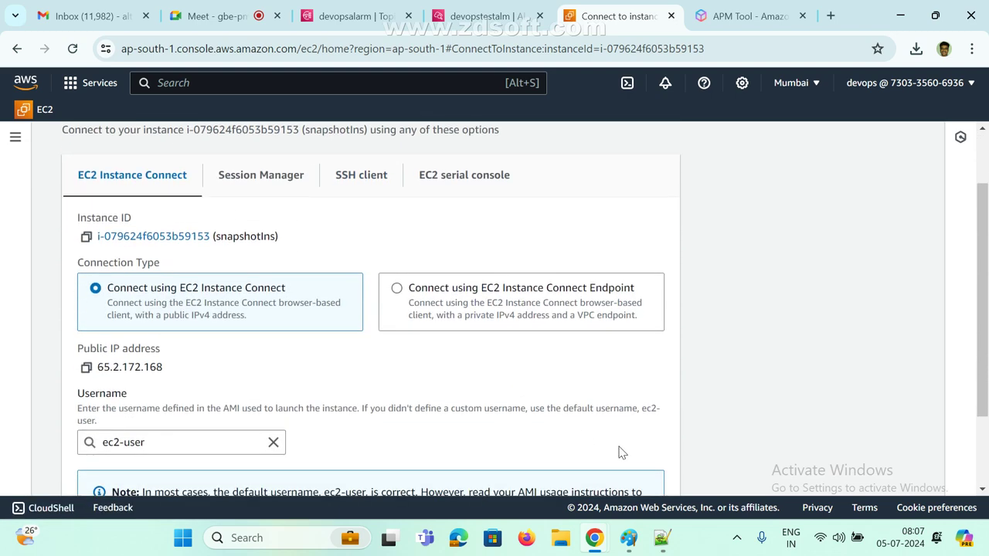
{"action": "left_click", "coordinate": [661, 480]}
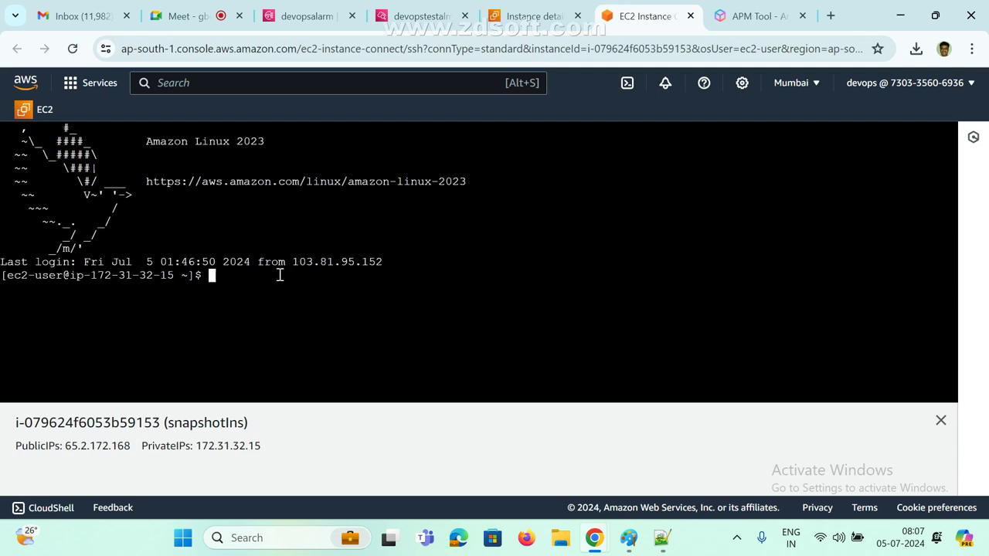
Step: Run yes > /dev/null, stop it, then rerun it in the background with top showing about 88% CPU
{"action": "type", "text": "yes > /"}
{"action": "type", "text": " dev"}
{"action": "type", "text": "dev"}
{"action": "type", "text": "/null"}
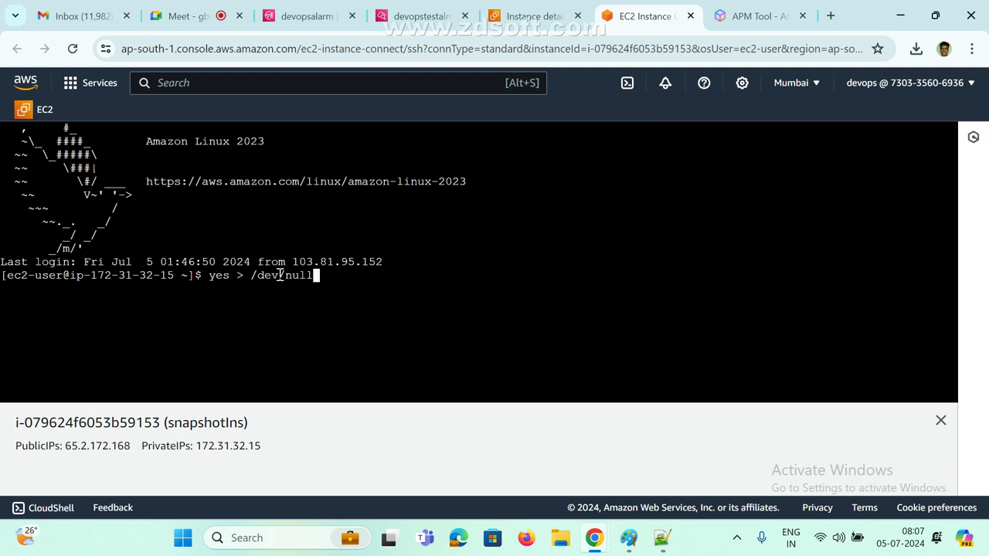
{"action": "key", "text": "Return"}
{"action": "key", "text": "ctrl+c"}
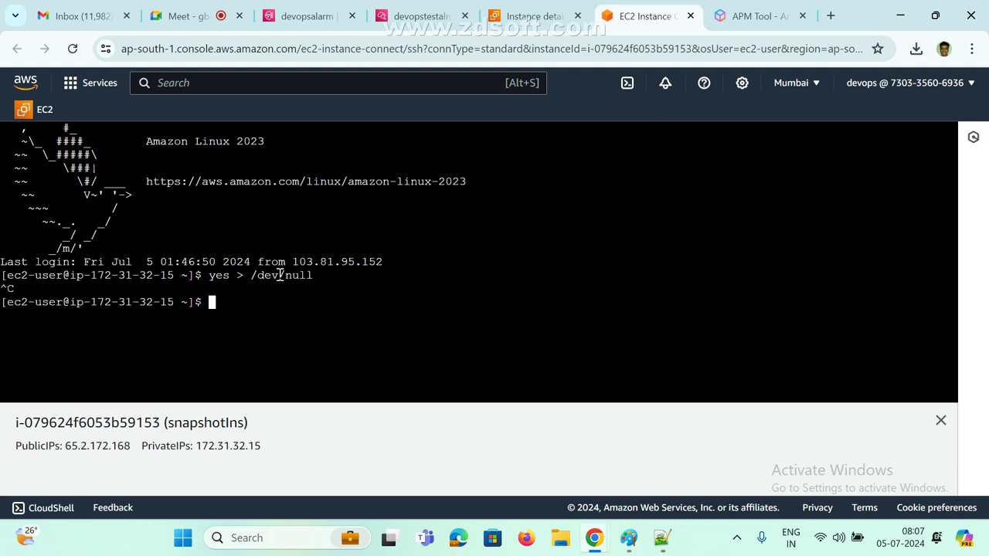
{"action": "key", "text": "Up"}
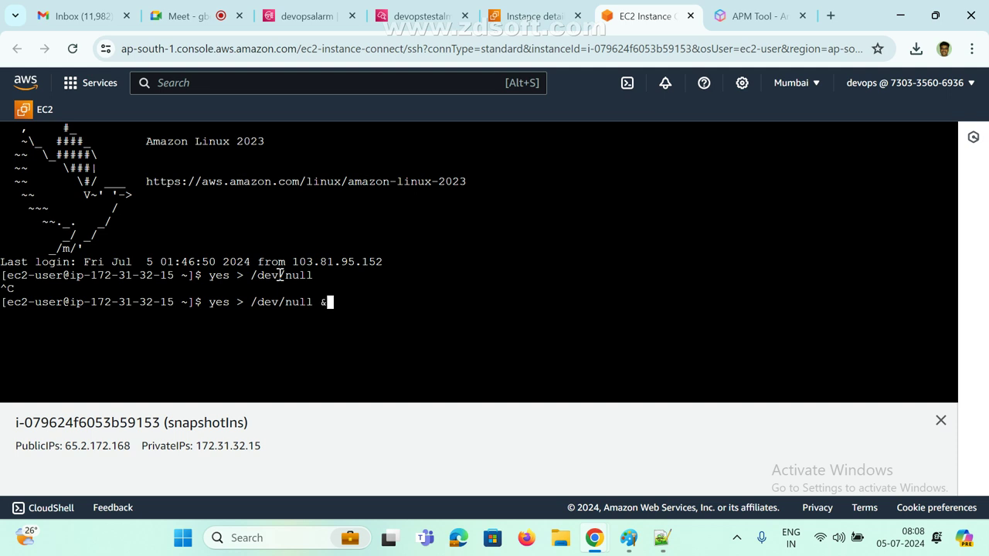
{"action": "type", "text": "& top"}
{"action": "key", "text": "Return"}
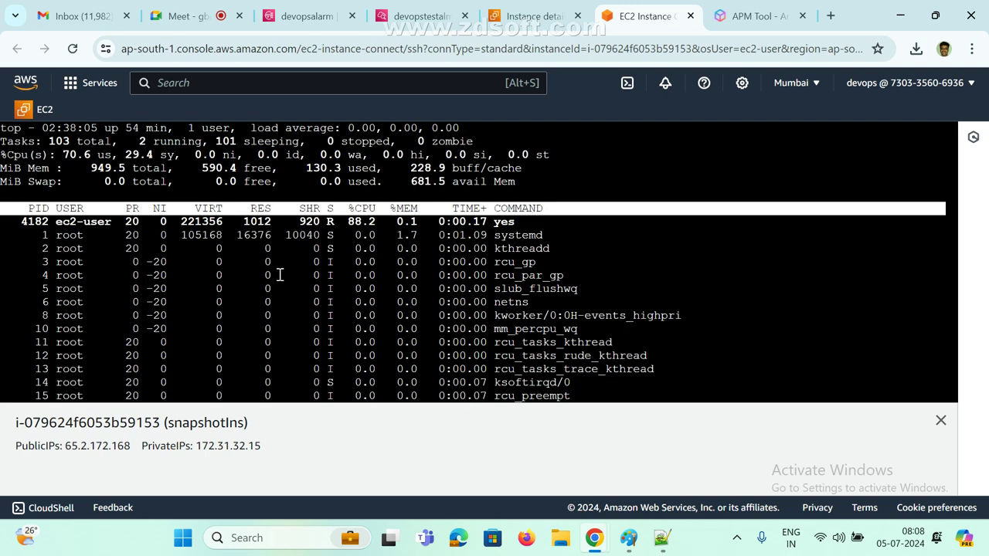
{"action": "left_click_drag", "start_coordinate": [350, 222], "coordinate": [365, 222]}
Step: Close the Instance Connect terminal and reload the EC2 instances list
{"action": "left_click", "coordinate": [533, 16]}
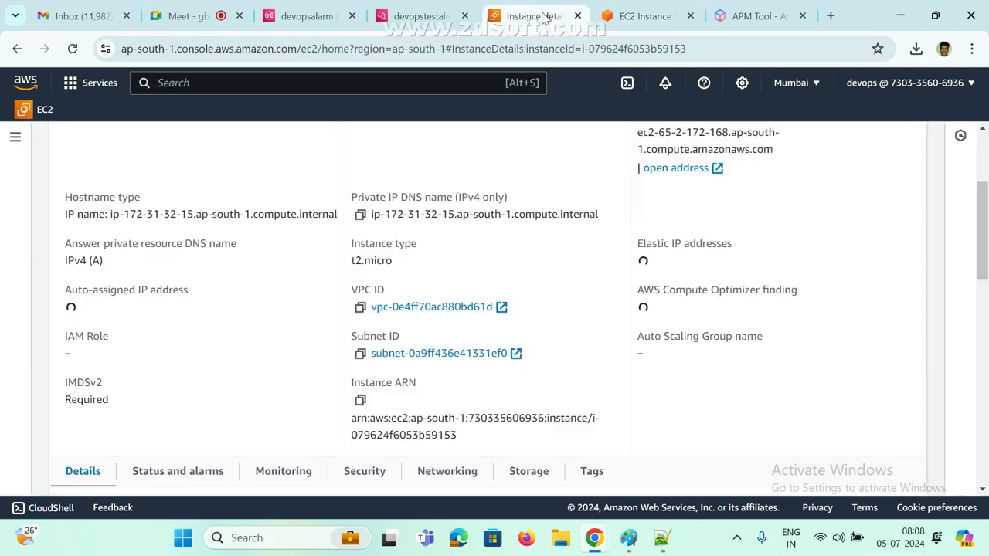
{"action": "left_click", "coordinate": [652, 17]}
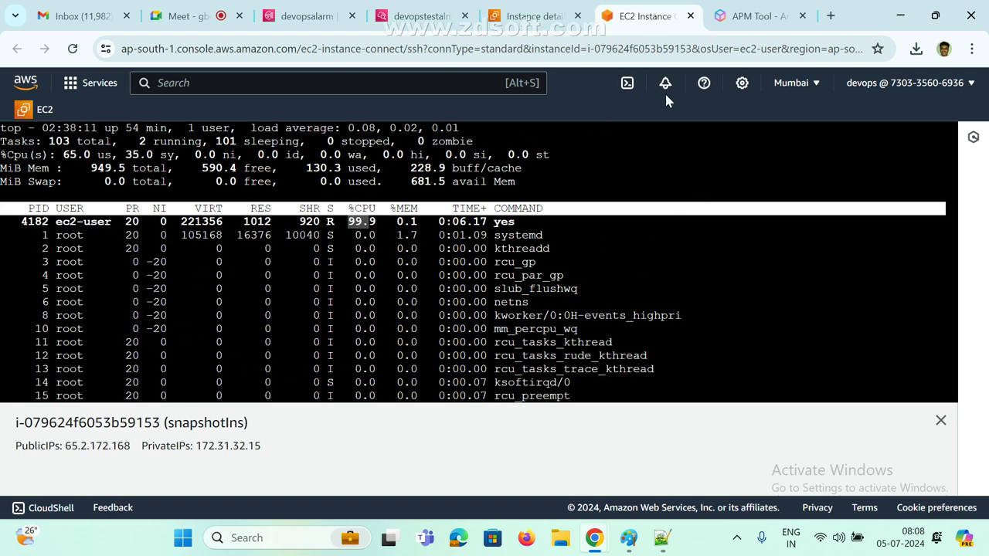
{"action": "left_click", "coordinate": [690, 15]}
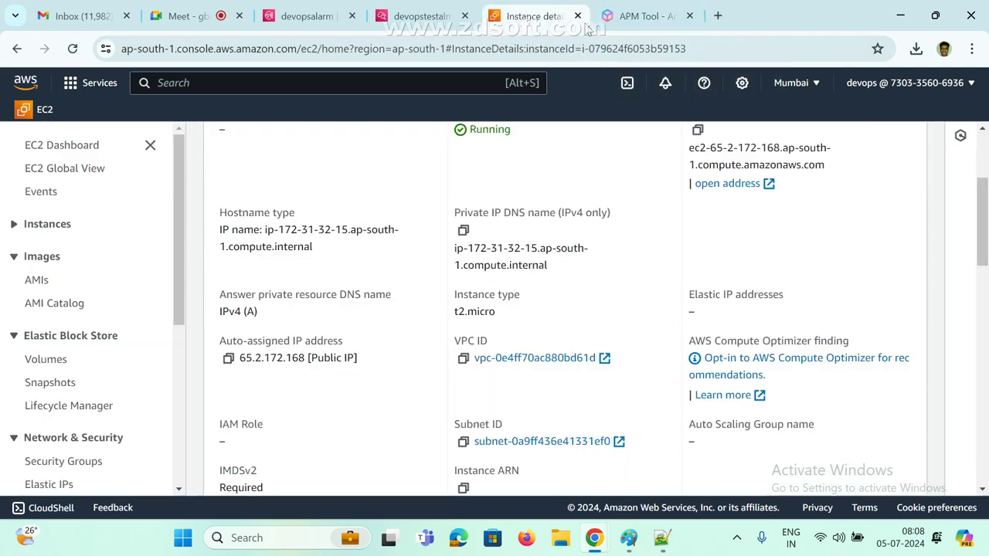
{"action": "scroll", "coordinate": [297, 219], "scroll_direction": "up", "scroll_amount": 3}
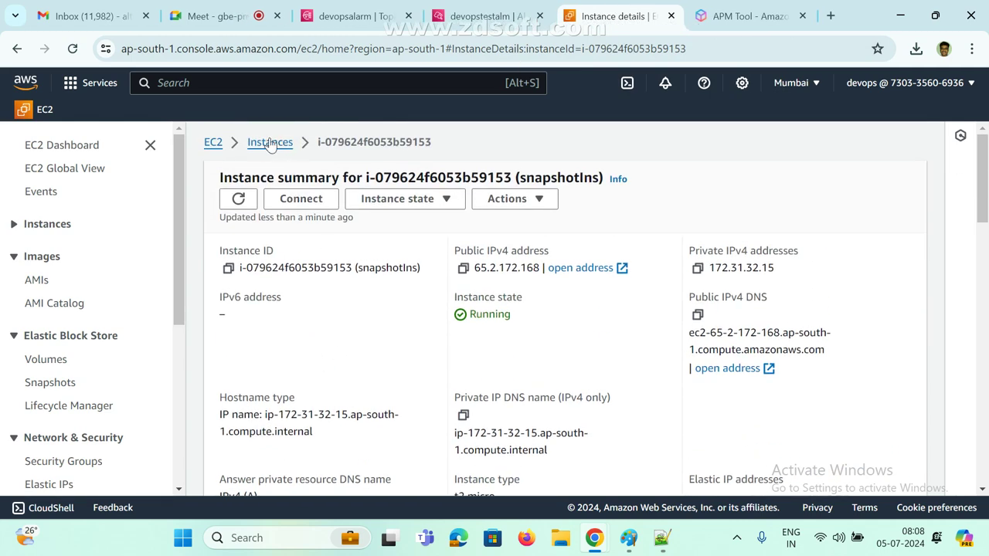
{"action": "left_click", "coordinate": [271, 142]}
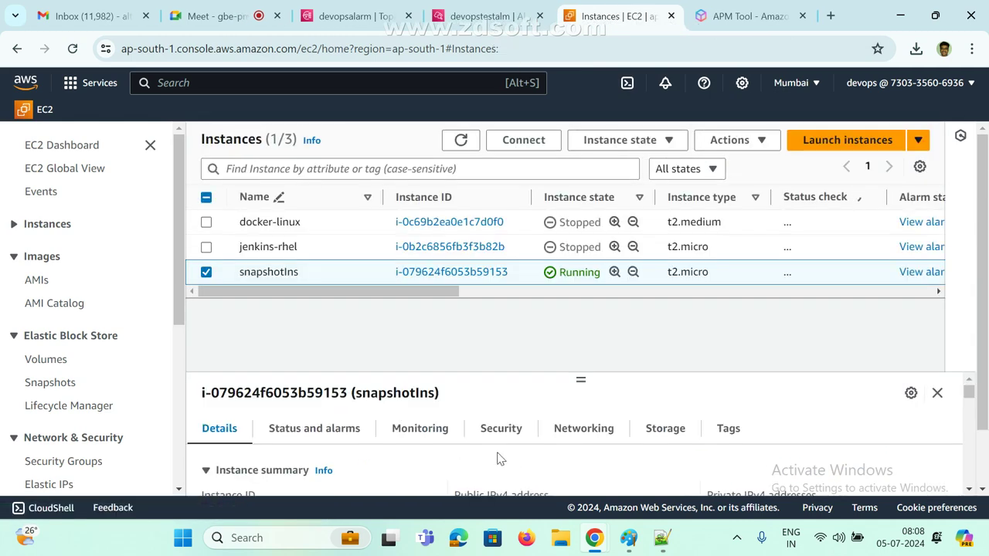
{"action": "left_click", "coordinate": [72, 48]}
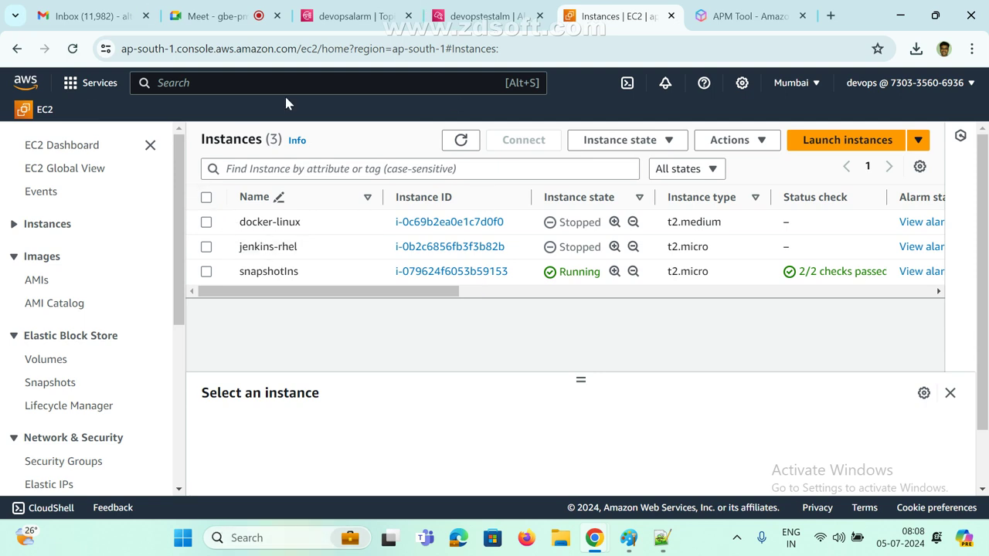
Step: Open devopstestalm's details from the CloudWatch All alarms list
{"action": "left_click", "coordinate": [463, 15]}
{"action": "scroll", "coordinate": [370, 330], "scroll_direction": "down", "scroll_amount": 2}
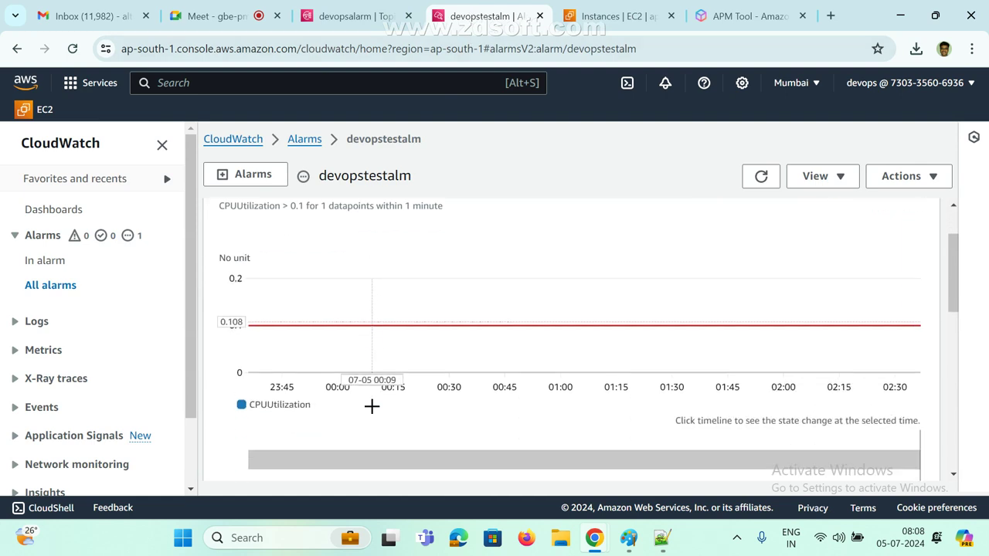
{"action": "scroll", "coordinate": [344, 405], "scroll_direction": "up", "scroll_amount": 2}
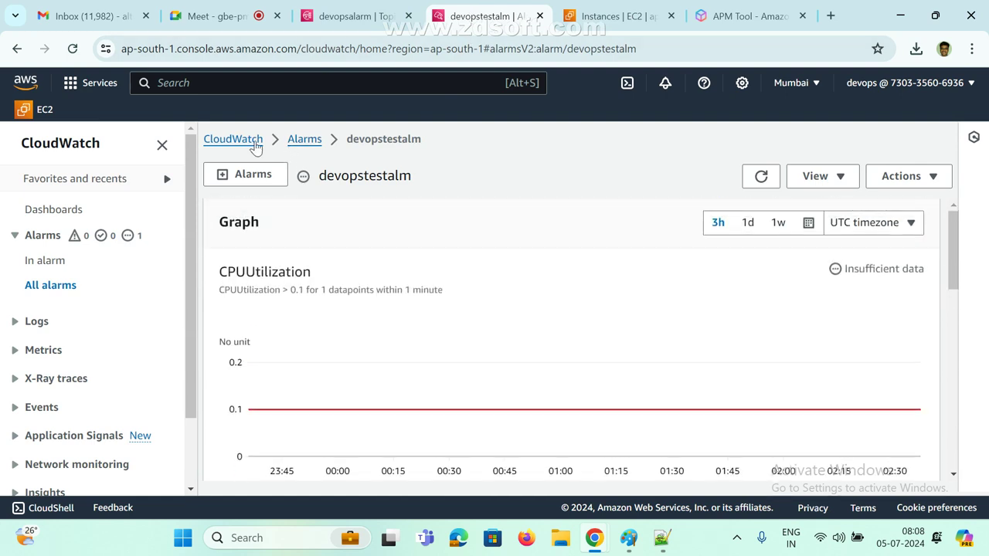
{"action": "left_click", "coordinate": [30, 264]}
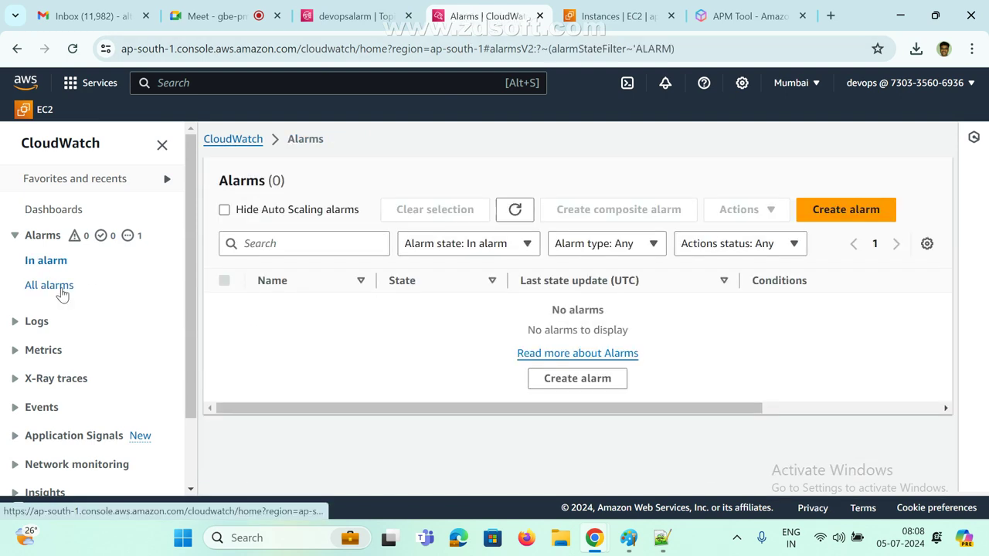
{"action": "left_click", "coordinate": [62, 294]}
{"action": "left_click", "coordinate": [284, 313]}
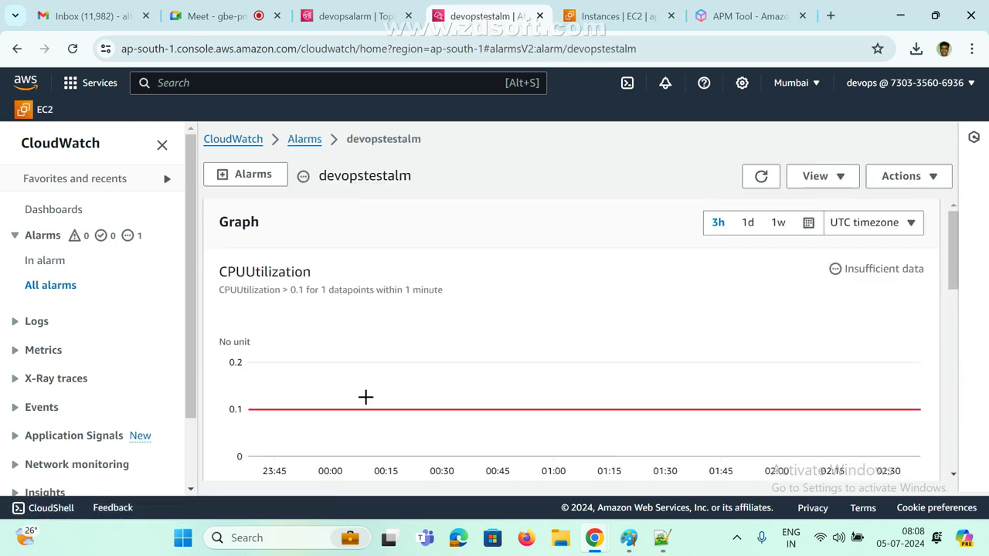
Step: Review devopstestalm, still Insufficient data, then check the In alarm list, which is empty
{"action": "scroll", "coordinate": [532, 470], "scroll_direction": "down", "scroll_amount": 2}
{"action": "scroll", "coordinate": [531, 470], "scroll_direction": "down", "scroll_amount": 3}
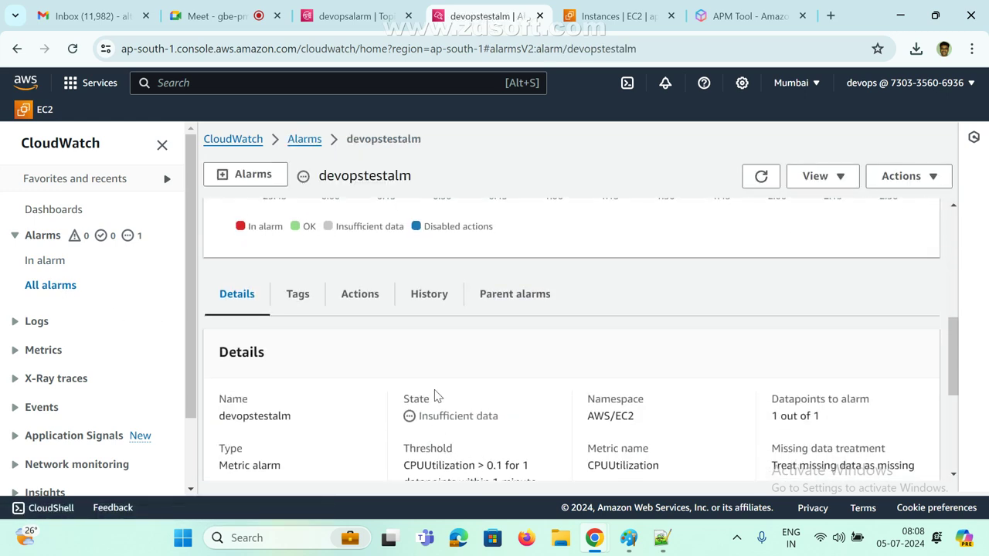
{"action": "scroll", "coordinate": [445, 400], "scroll_direction": "up", "scroll_amount": 3}
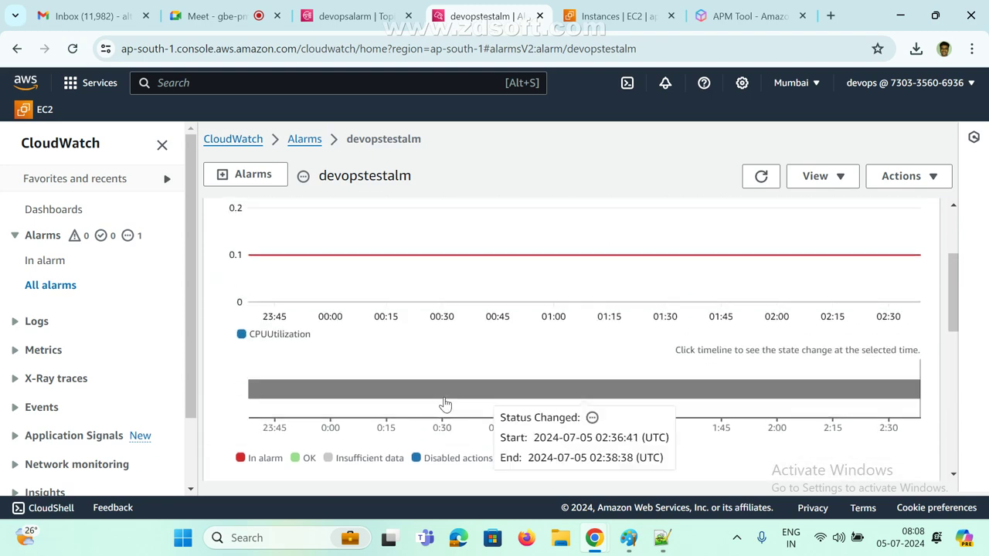
{"action": "scroll", "coordinate": [456, 438], "scroll_direction": "down", "scroll_amount": 5}
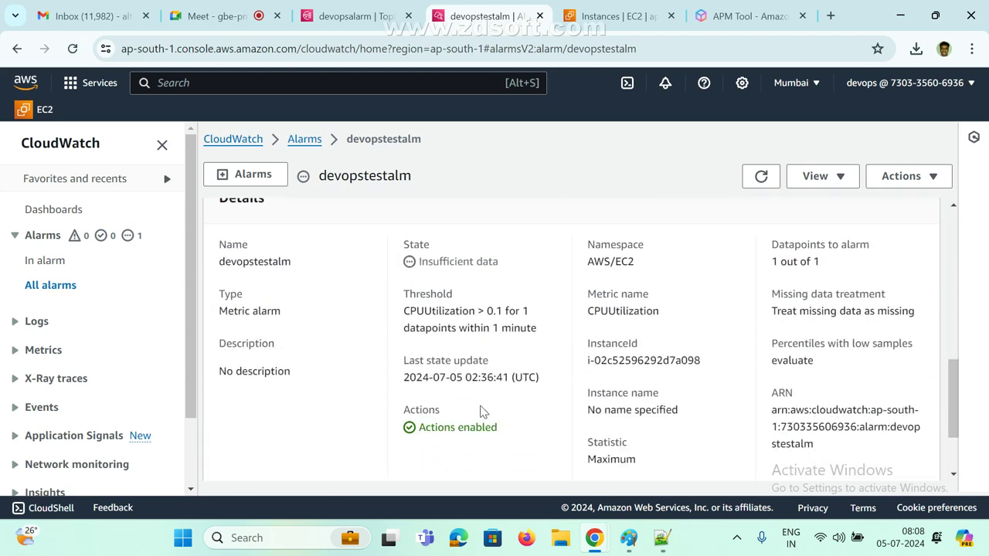
{"action": "scroll", "coordinate": [474, 420], "scroll_direction": "up", "scroll_amount": 3}
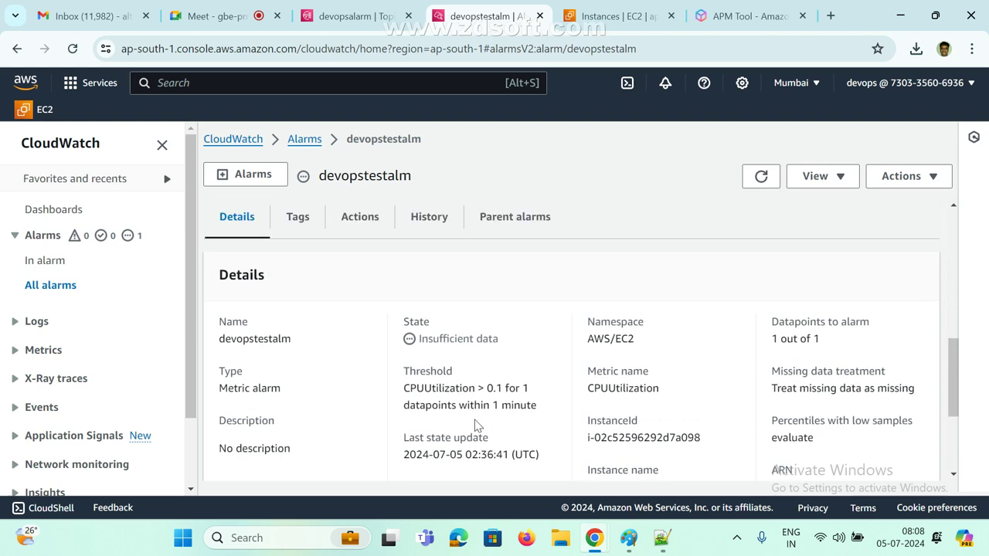
{"action": "scroll", "coordinate": [324, 405], "scroll_direction": "up", "scroll_amount": 5}
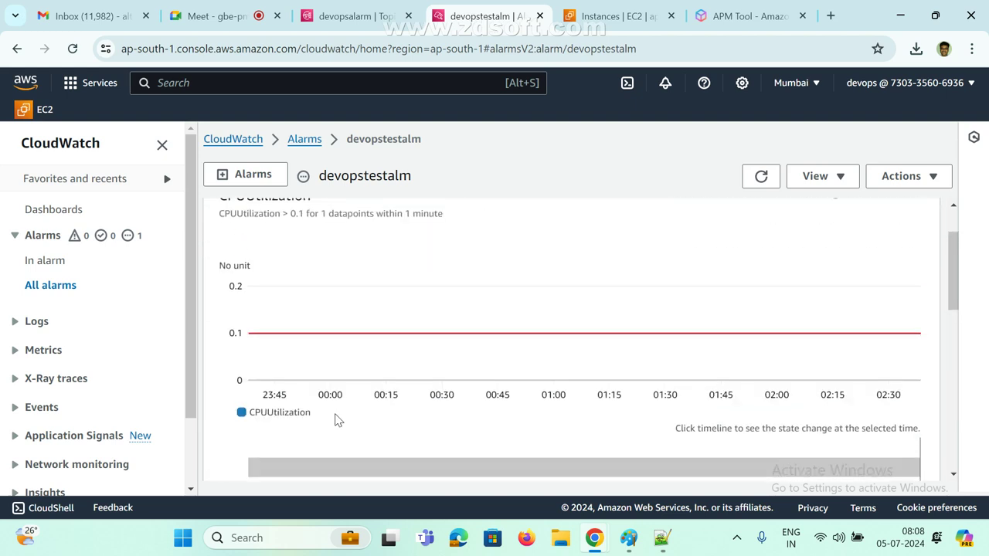
{"action": "left_click", "coordinate": [46, 263]}
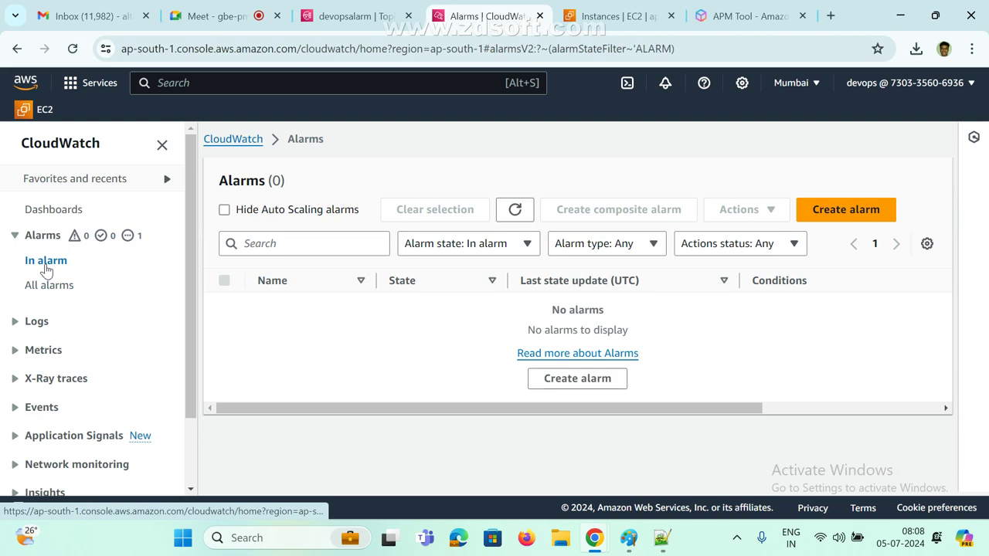
{"action": "left_click", "coordinate": [610, 16]}
Step: Enable detailed monitoring for snapshotIns from its Monitoring tab
{"action": "left_click", "coordinate": [487, 274]}
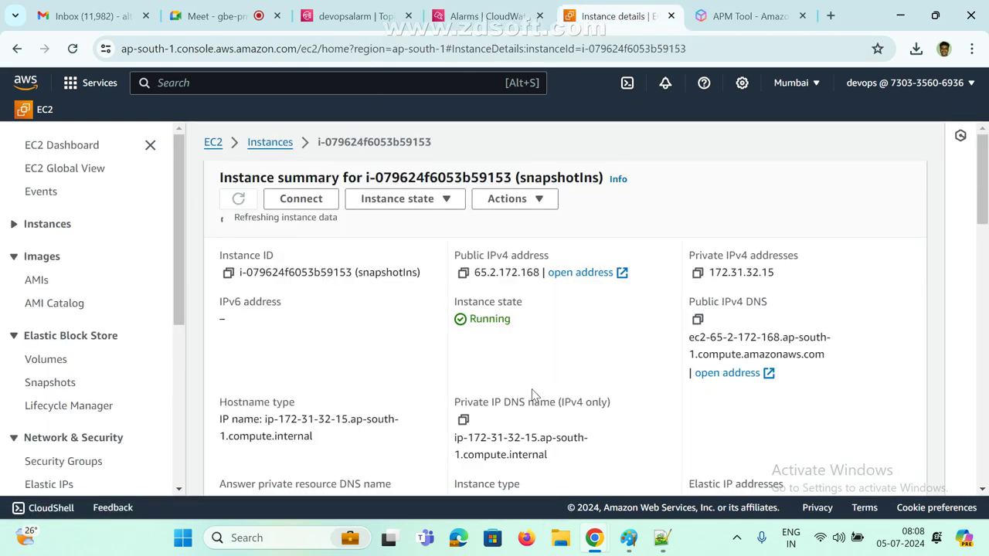
{"action": "scroll", "coordinate": [529, 397], "scroll_direction": "down", "scroll_amount": 10}
{"action": "left_click", "coordinate": [593, 151]}
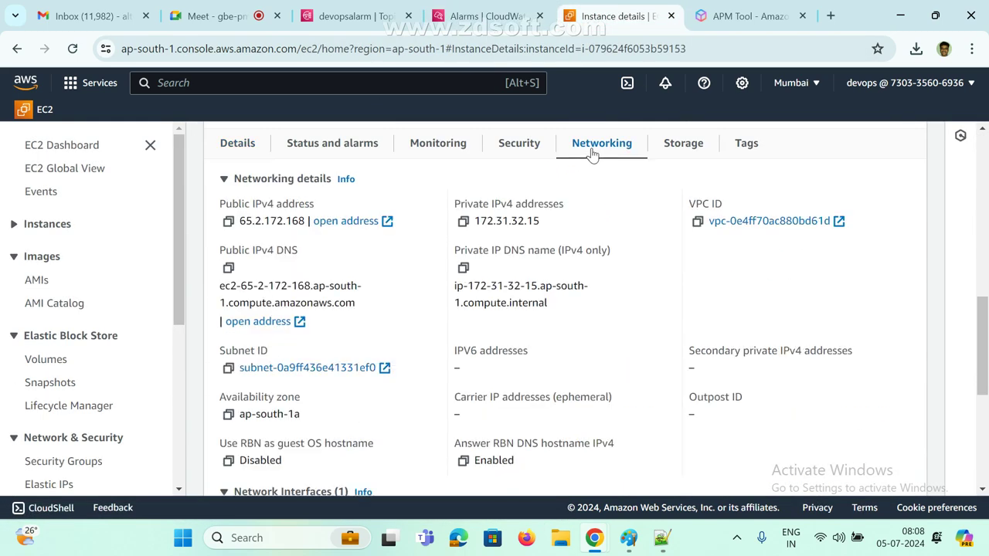
{"action": "left_click", "coordinate": [451, 148]}
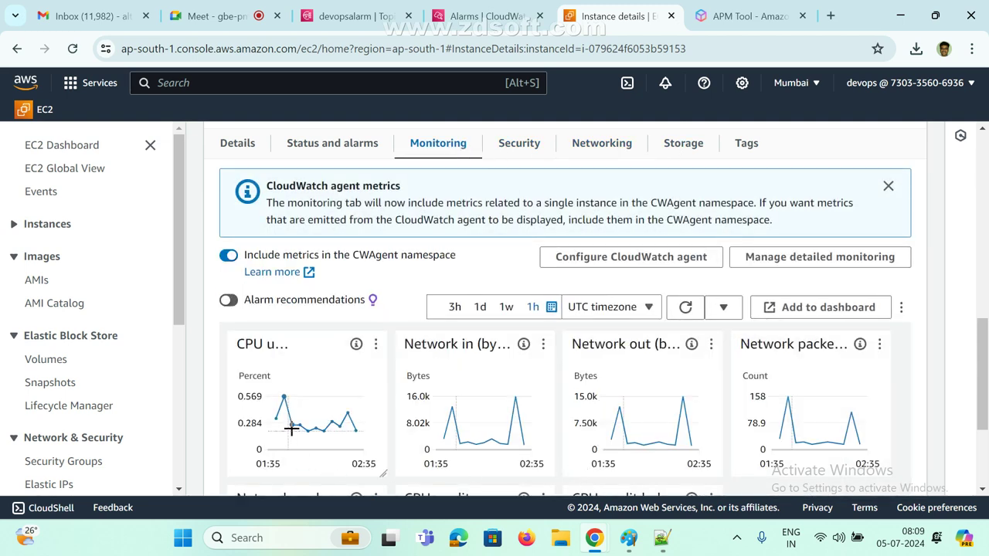
{"action": "mouse_move", "coordinate": [296, 418]}
{"action": "left_click", "coordinate": [869, 255]}
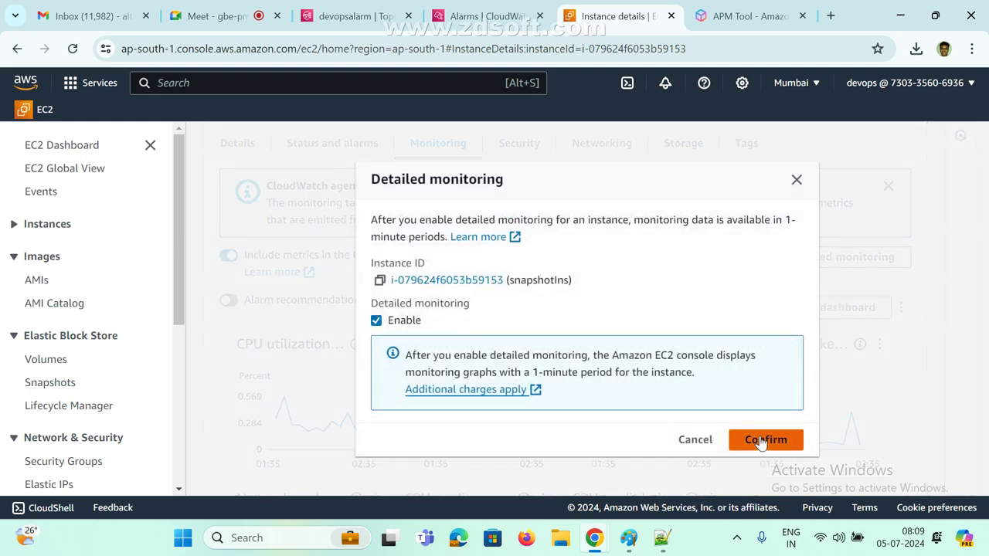
{"action": "left_click", "coordinate": [765, 438]}
Step: Toggle Alarm recommendations on and back off, then return to the instances list
{"action": "scroll", "coordinate": [480, 380], "scroll_direction": "down", "scroll_amount": 2}
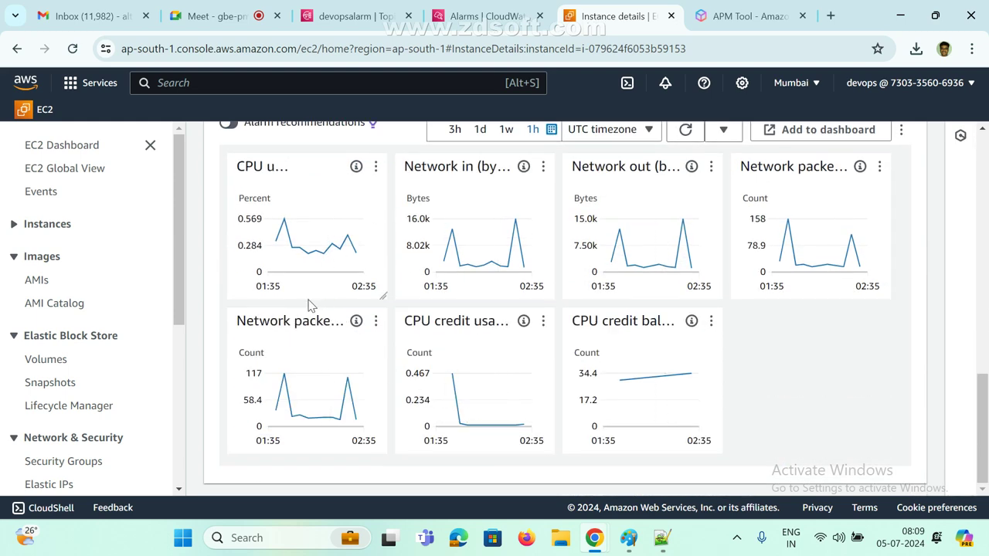
{"action": "scroll", "coordinate": [309, 340], "scroll_direction": "up", "scroll_amount": 1}
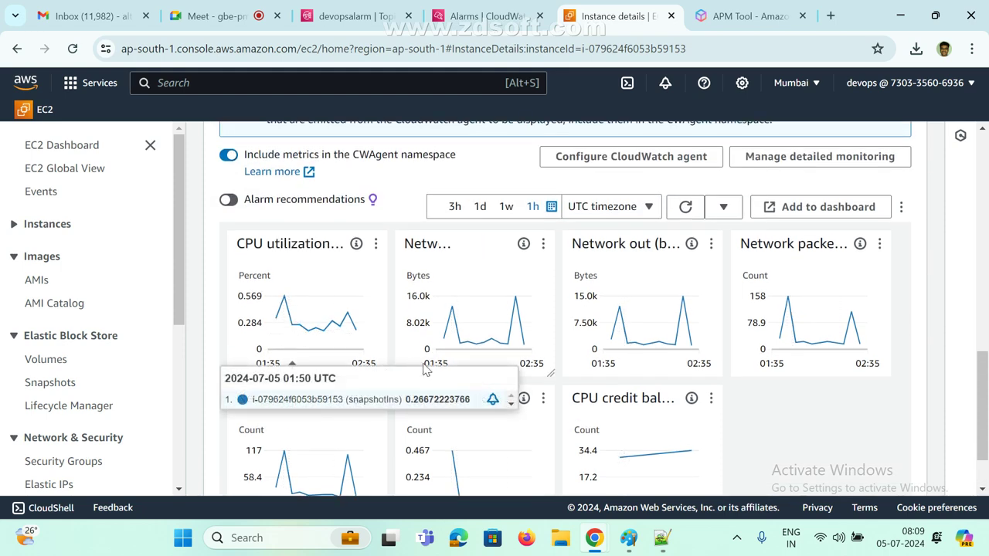
{"action": "scroll", "coordinate": [424, 370], "scroll_direction": "up", "scroll_amount": 1}
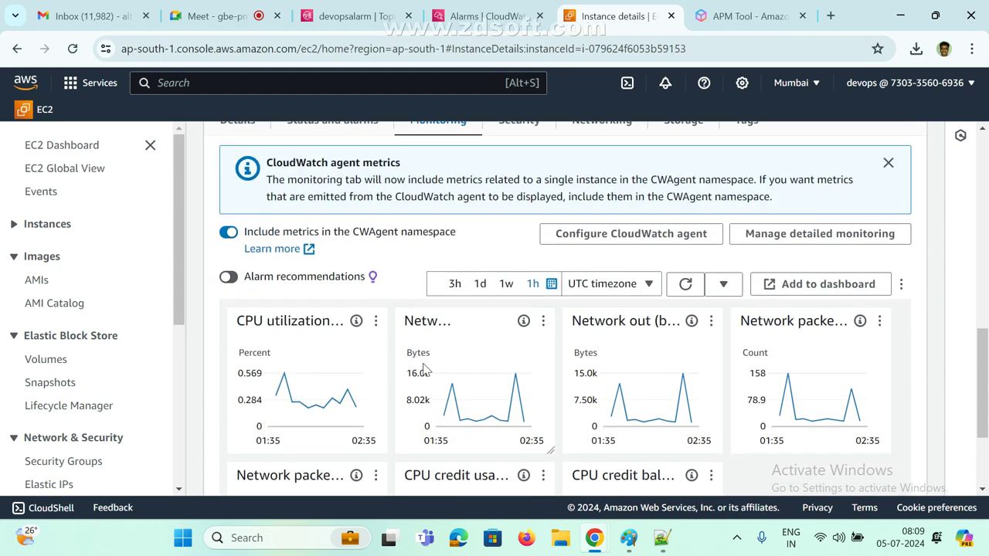
{"action": "left_click", "coordinate": [228, 277]}
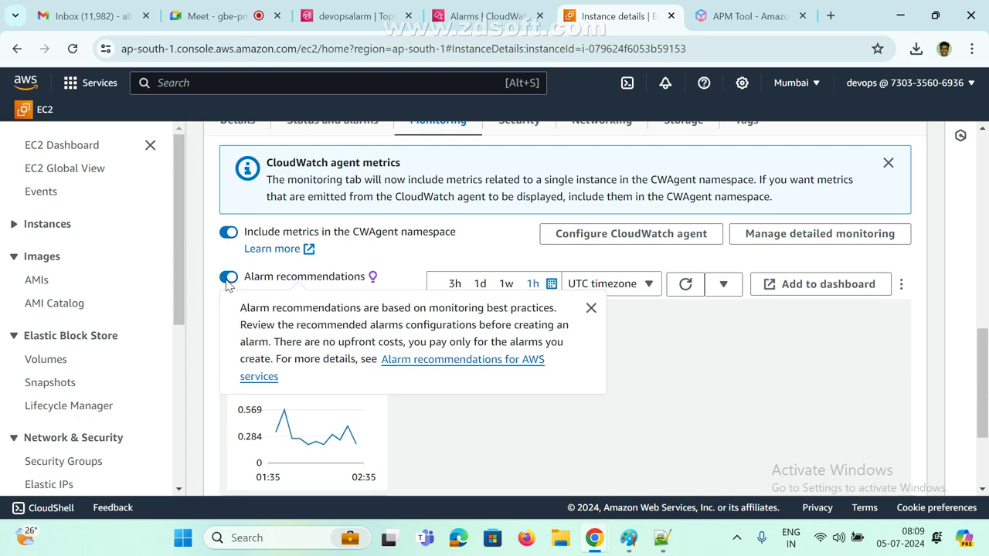
{"action": "left_click", "coordinate": [227, 277]}
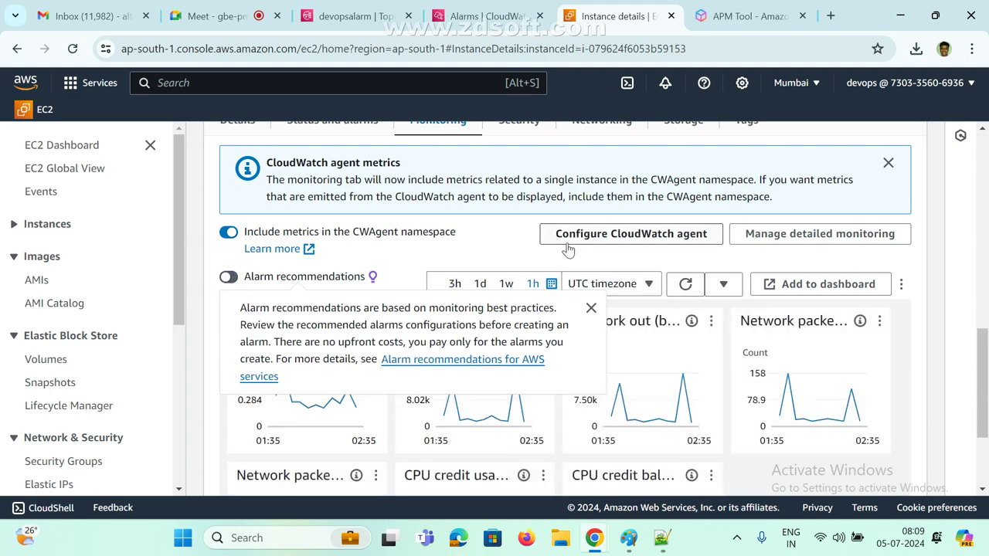
{"action": "scroll", "coordinate": [575, 259], "scroll_direction": "up", "scroll_amount": 3}
{"action": "scroll", "coordinate": [576, 259], "scroll_direction": "up", "scroll_amount": 5}
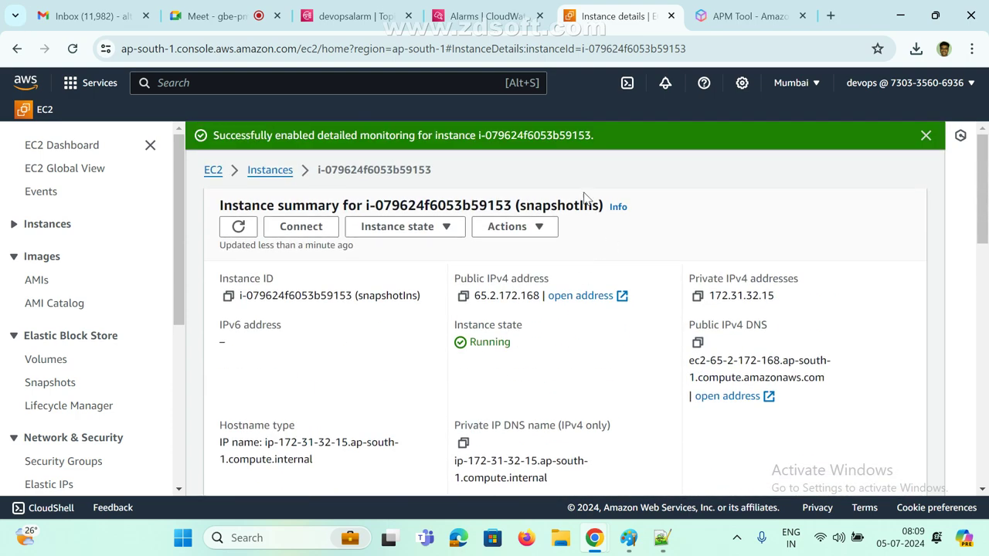
{"action": "left_click", "coordinate": [270, 170]}
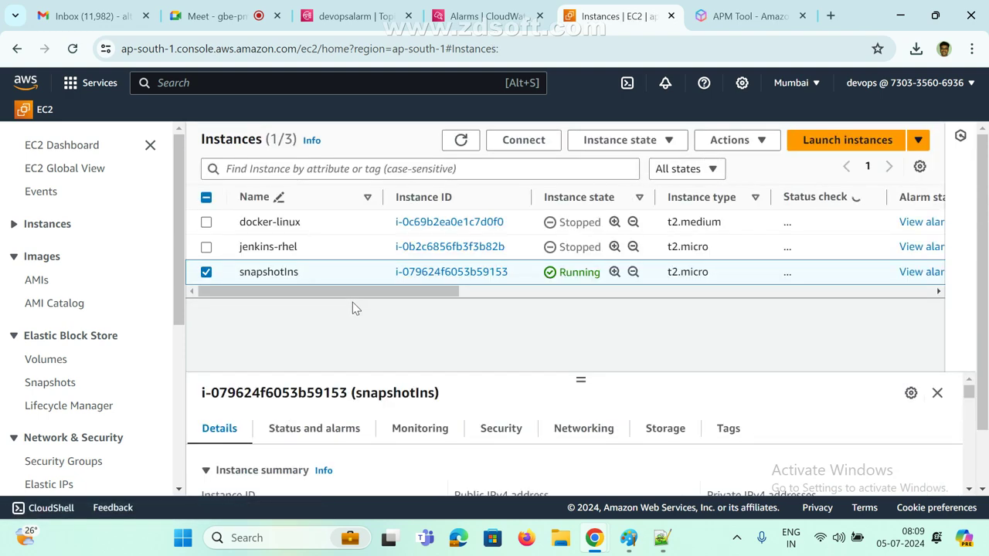
Step: Repeatedly refresh the EC2 instances list
{"action": "left_click", "coordinate": [73, 49]}
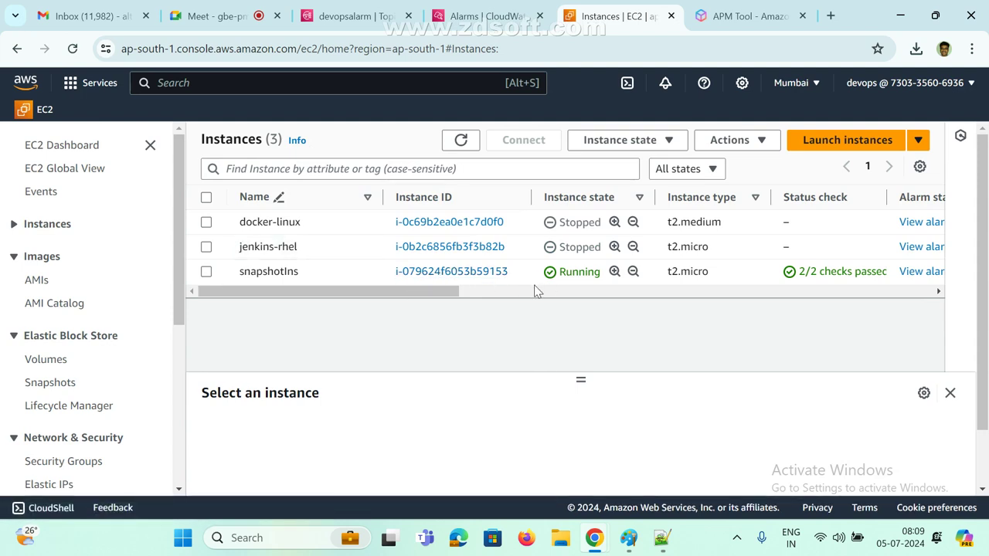
{"action": "left_click", "coordinate": [73, 49]}
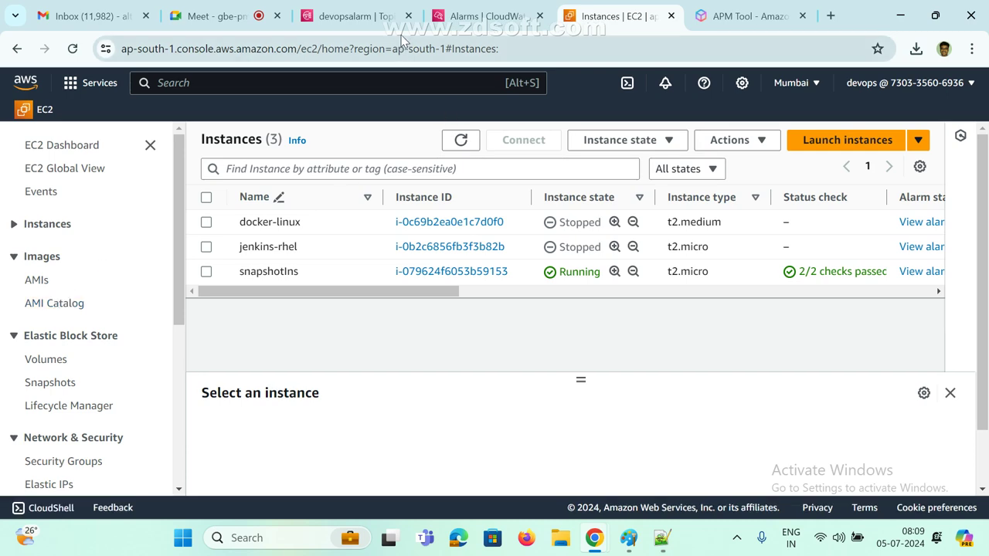
{"action": "left_click", "coordinate": [372, 17]}
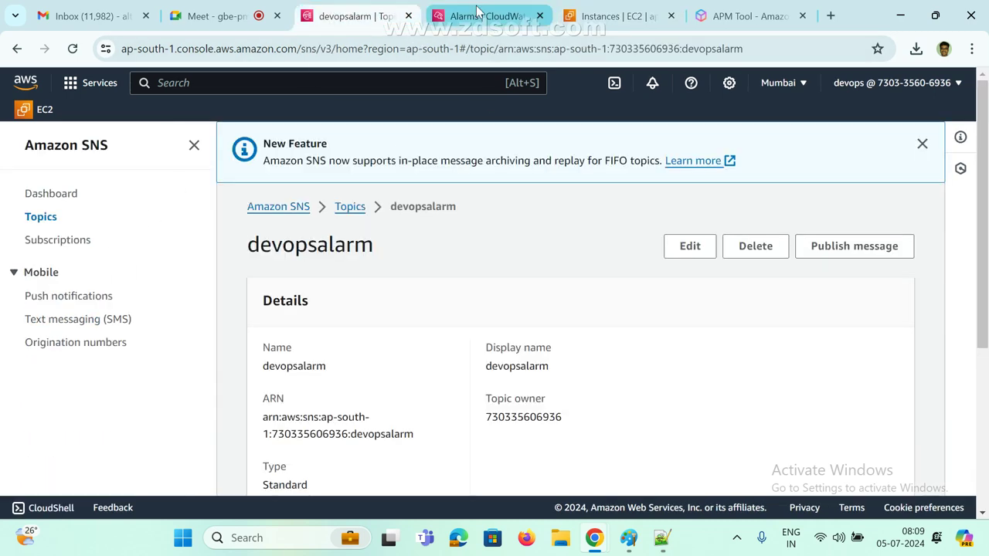
{"action": "left_click", "coordinate": [479, 14]}
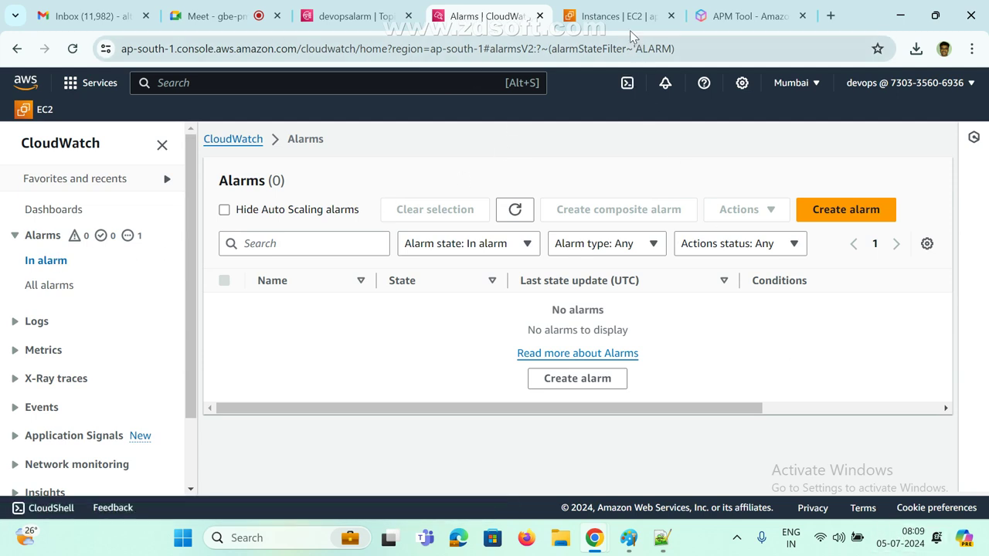
{"action": "left_click", "coordinate": [601, 15]}
{"action": "left_click", "coordinate": [73, 49]}
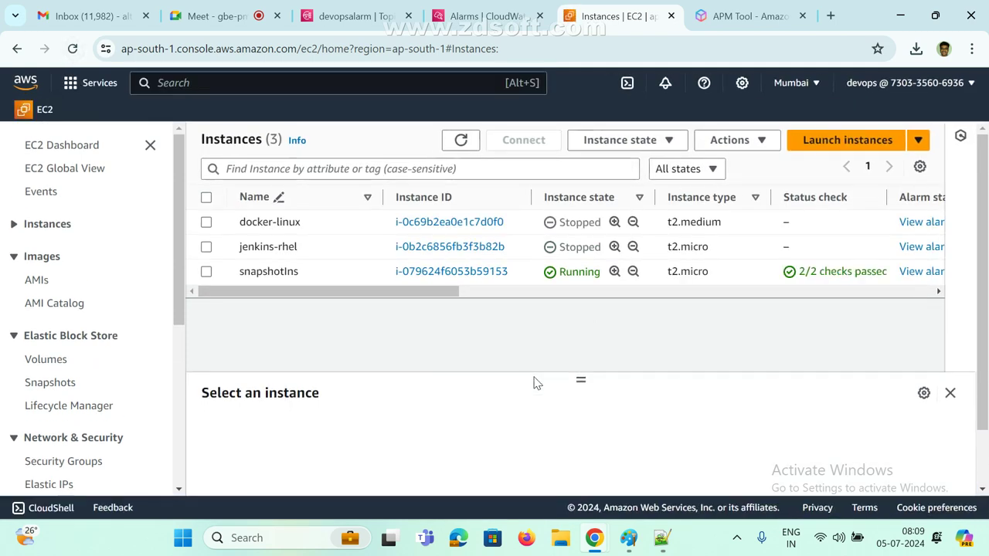
{"action": "left_click", "coordinate": [72, 49]}
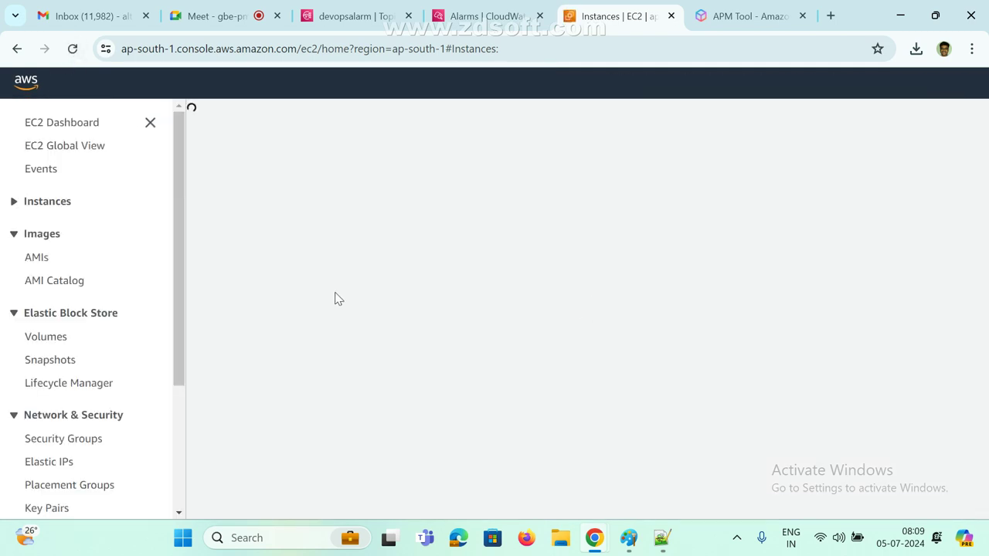
{"action": "key", "text": "F5"}
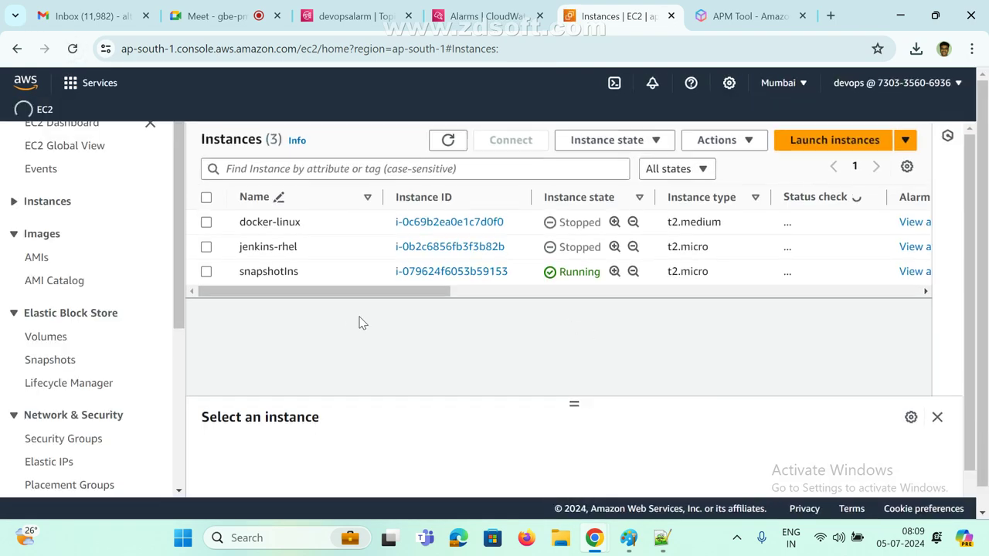
{"action": "left_click", "coordinate": [72, 48]}
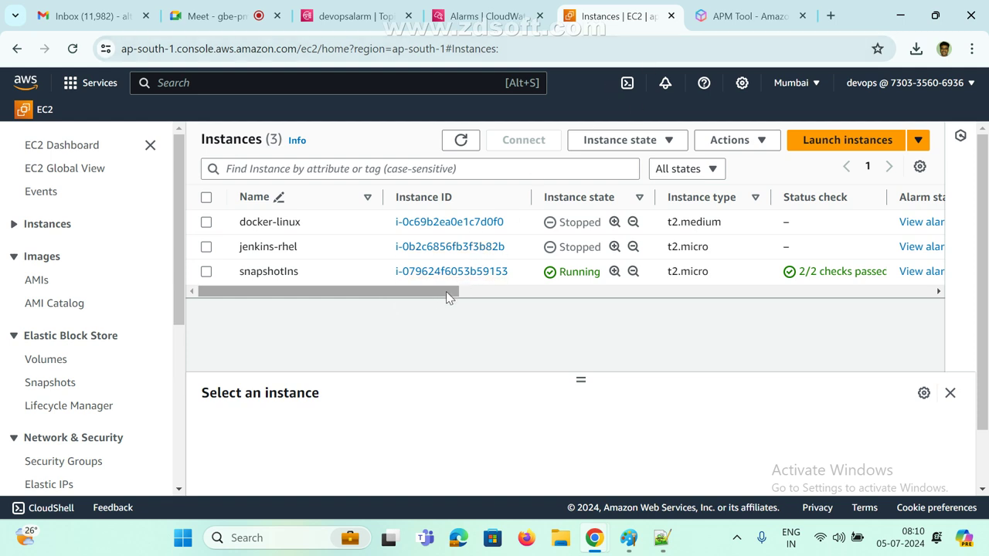
Step: Reload CloudWatch's All alarms list and scroll right to see devopstestalm's CPUUtilization > 0.1 condition and enabled actions
{"action": "left_click", "coordinate": [494, 17]}
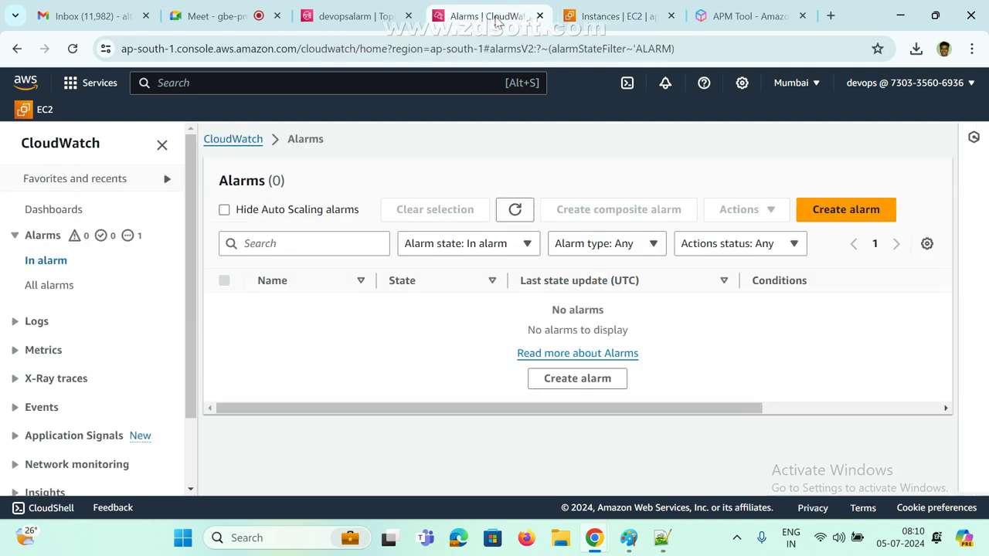
{"action": "left_click", "coordinate": [58, 284]}
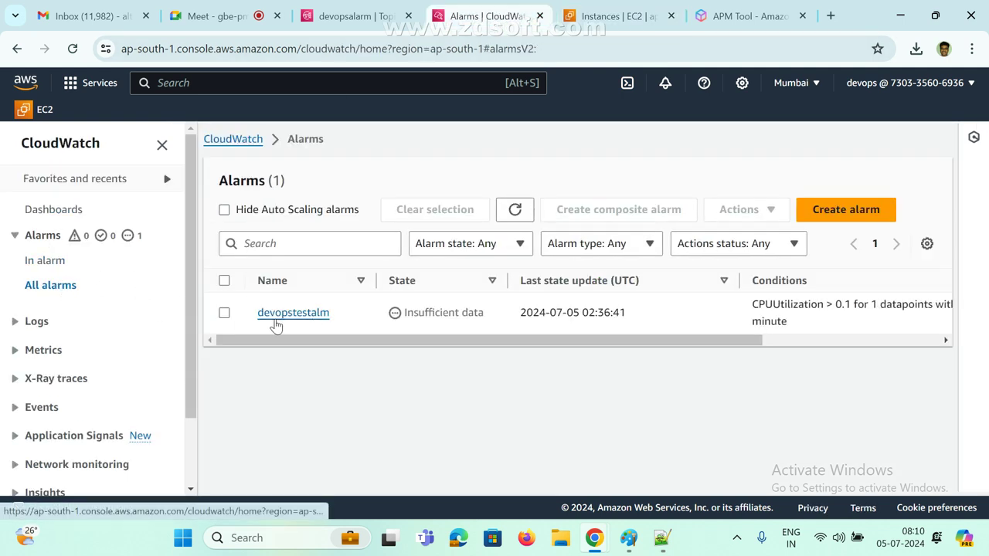
{"action": "left_click", "coordinate": [72, 48]}
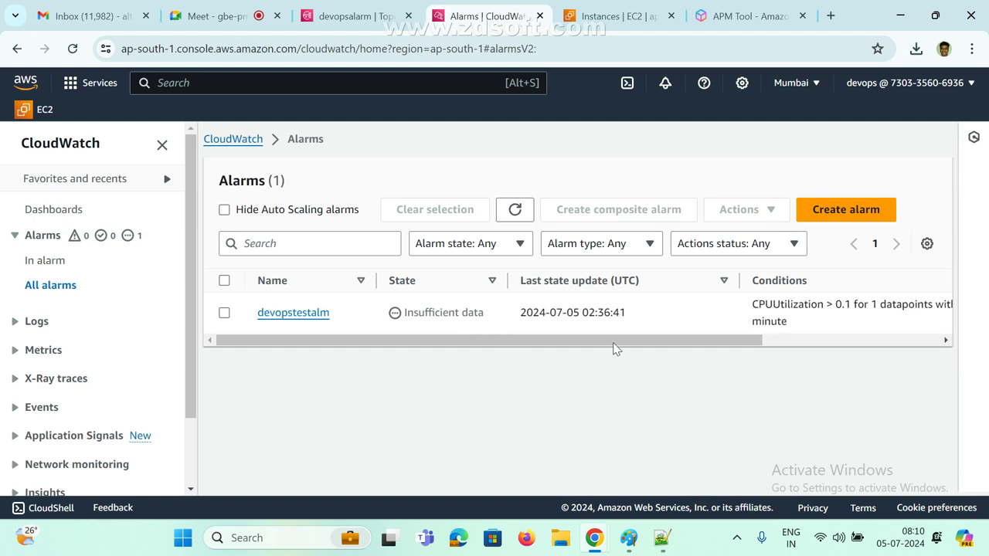
{"action": "left_click_drag", "start_coordinate": [653, 349], "coordinate": [832, 349]}
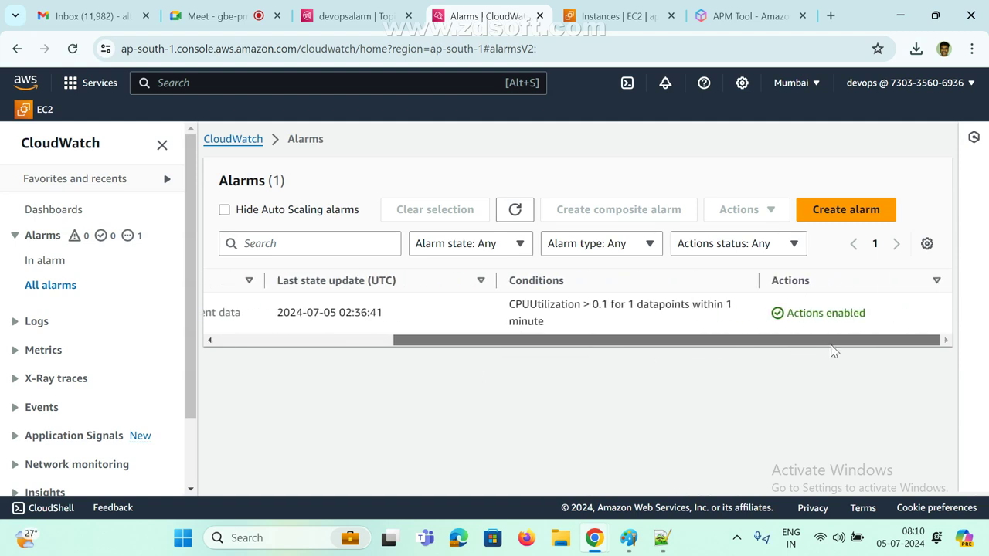
Step: Open the devopstestalm alarm and start editing it from its actions list
{"action": "scroll", "coordinate": [665, 339], "scroll_direction": "left", "scroll_amount": 5}
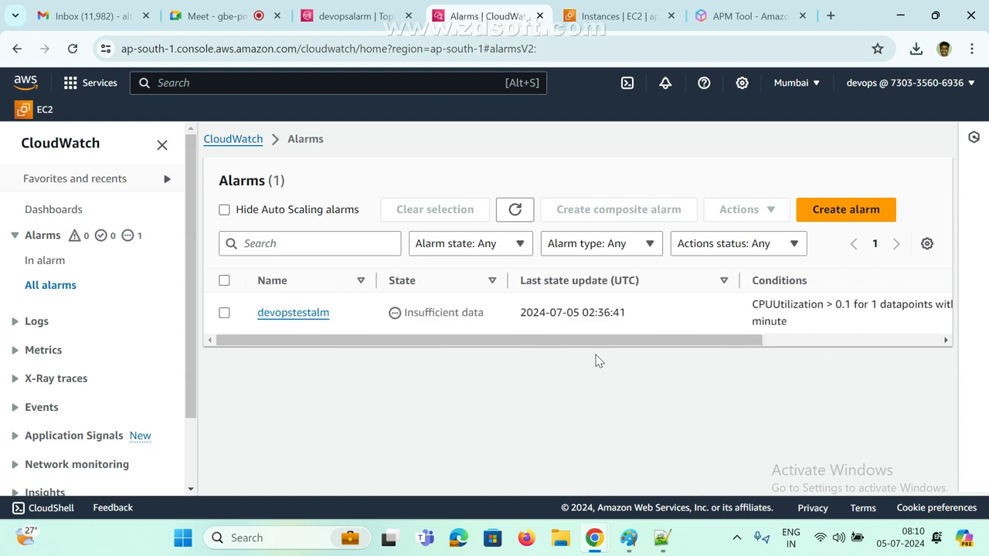
{"action": "left_click", "coordinate": [315, 314]}
{"action": "scroll", "coordinate": [602, 379], "scroll_direction": "down", "scroll_amount": 2}
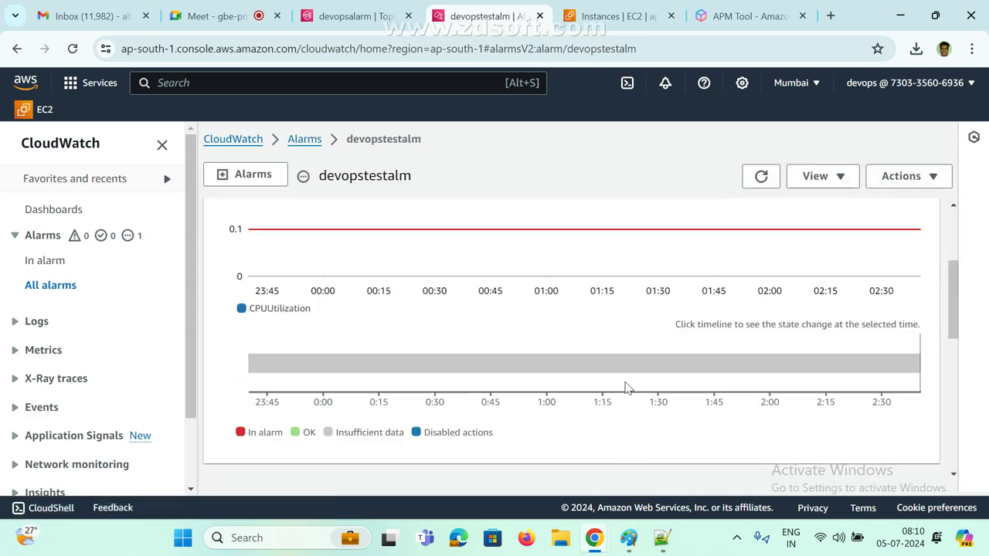
{"action": "scroll", "coordinate": [627, 389], "scroll_direction": "down", "scroll_amount": 1}
{"action": "scroll", "coordinate": [629, 402], "scroll_direction": "up", "scroll_amount": 3}
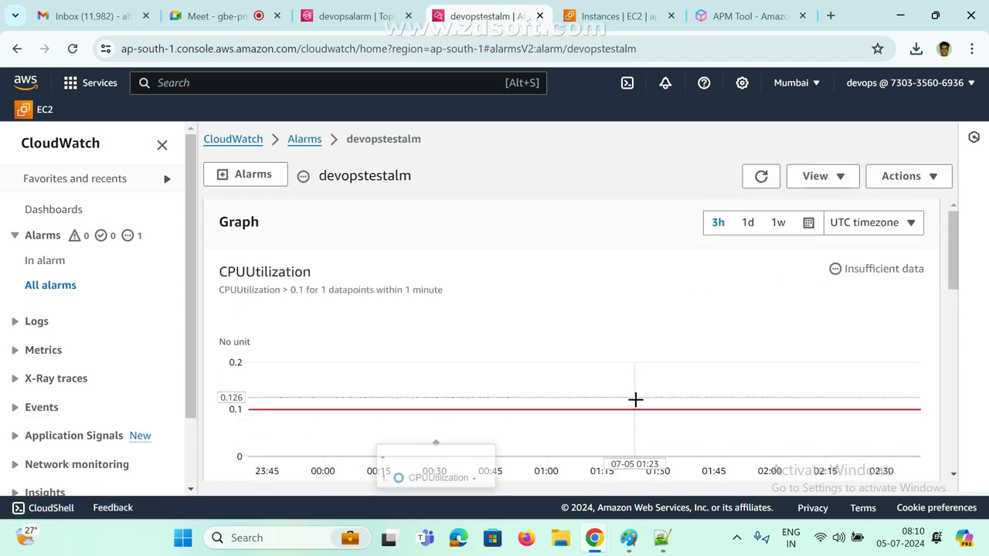
{"action": "left_click", "coordinate": [933, 177]}
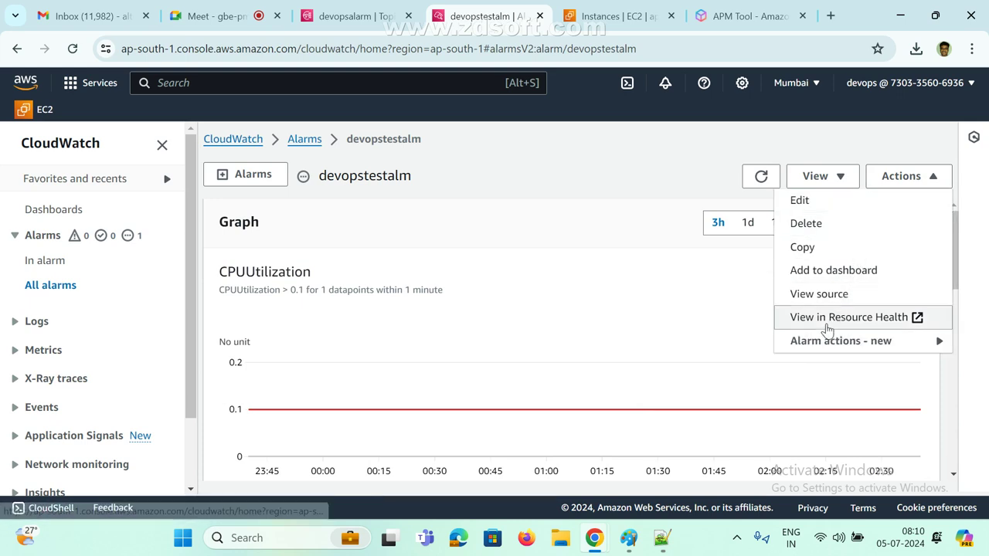
{"action": "left_click", "coordinate": [573, 260]}
{"action": "scroll", "coordinate": [564, 270], "scroll_direction": "down", "scroll_amount": 3}
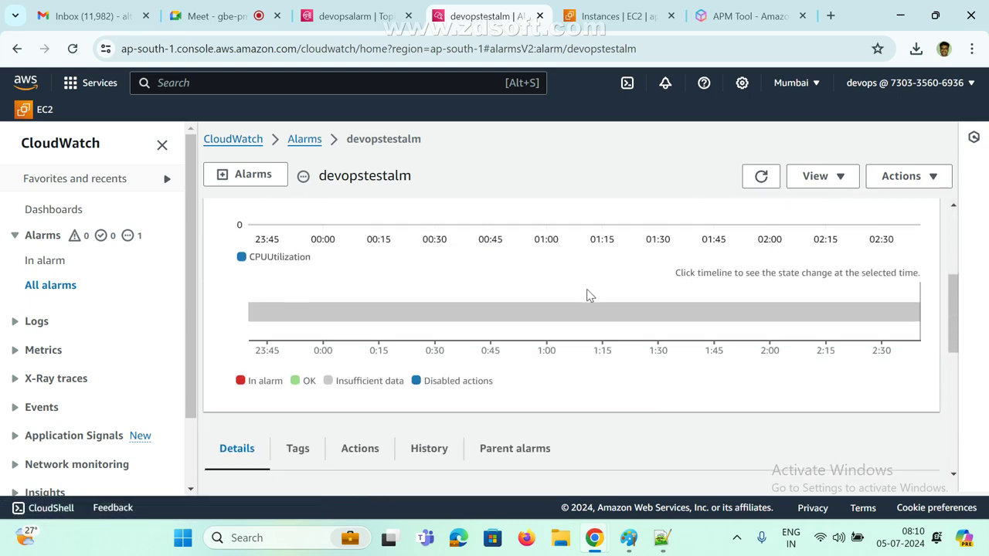
{"action": "left_click", "coordinate": [924, 181]}
{"action": "left_click", "coordinate": [799, 202]}
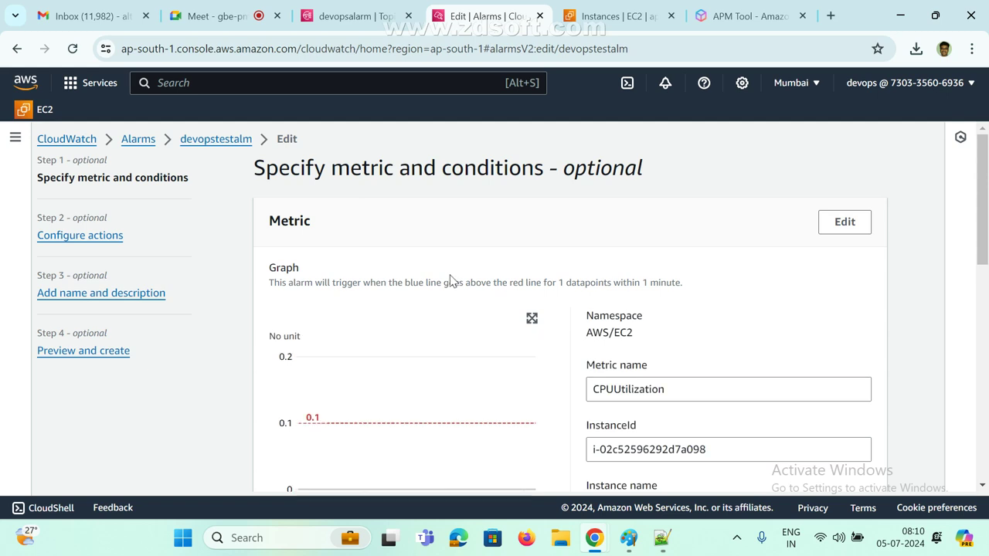
Step: Try switching the alarm's statistic to Average, then to Minimum
{"action": "scroll", "coordinate": [627, 261], "scroll_direction": "down", "scroll_amount": 2}
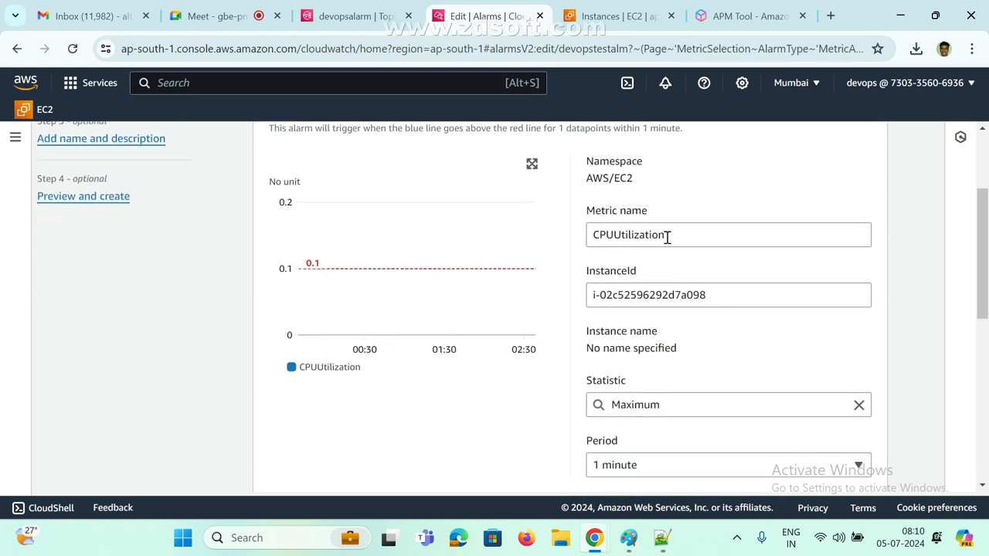
{"action": "left_click", "coordinate": [653, 405]}
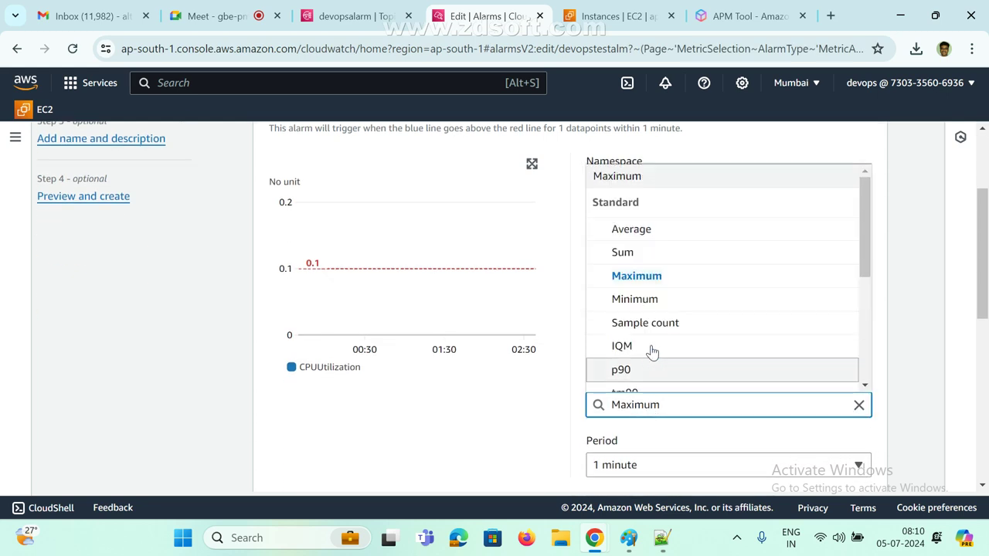
{"action": "left_click", "coordinate": [640, 231]}
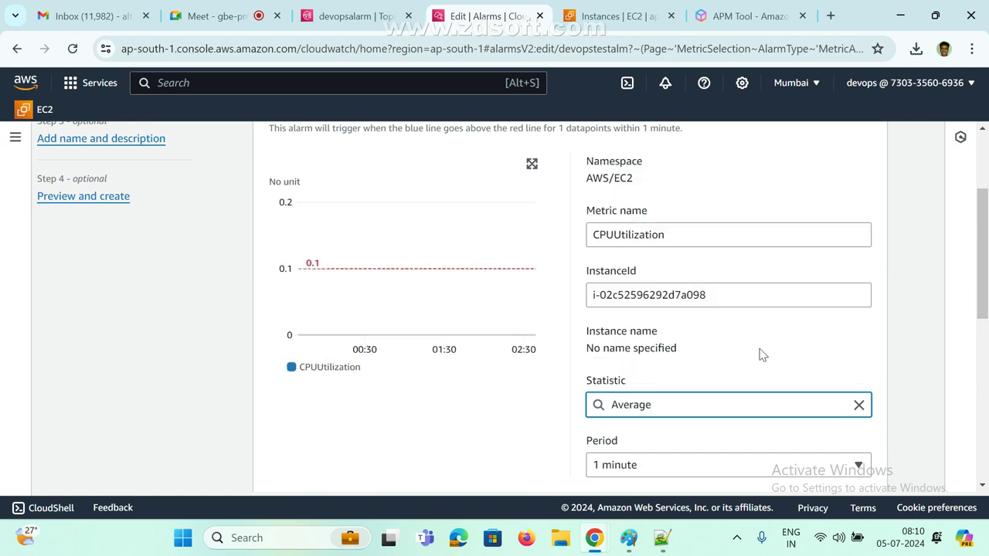
{"action": "scroll", "coordinate": [775, 379], "scroll_direction": "down", "scroll_amount": 4}
{"action": "scroll", "coordinate": [775, 379], "scroll_direction": "up", "scroll_amount": 2}
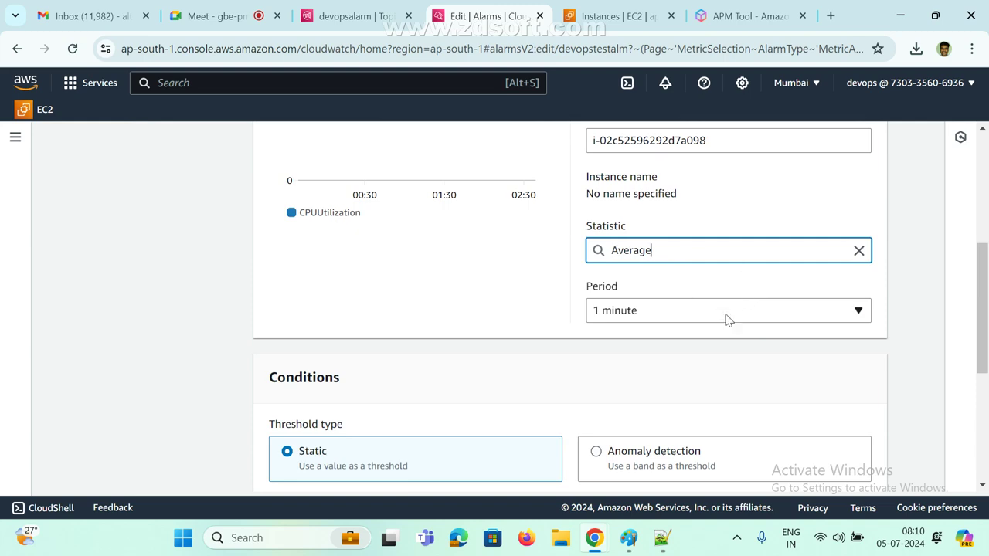
{"action": "scroll", "coordinate": [726, 319], "scroll_direction": "down", "scroll_amount": 3}
{"action": "scroll", "coordinate": [508, 353], "scroll_direction": "up", "scroll_amount": 4}
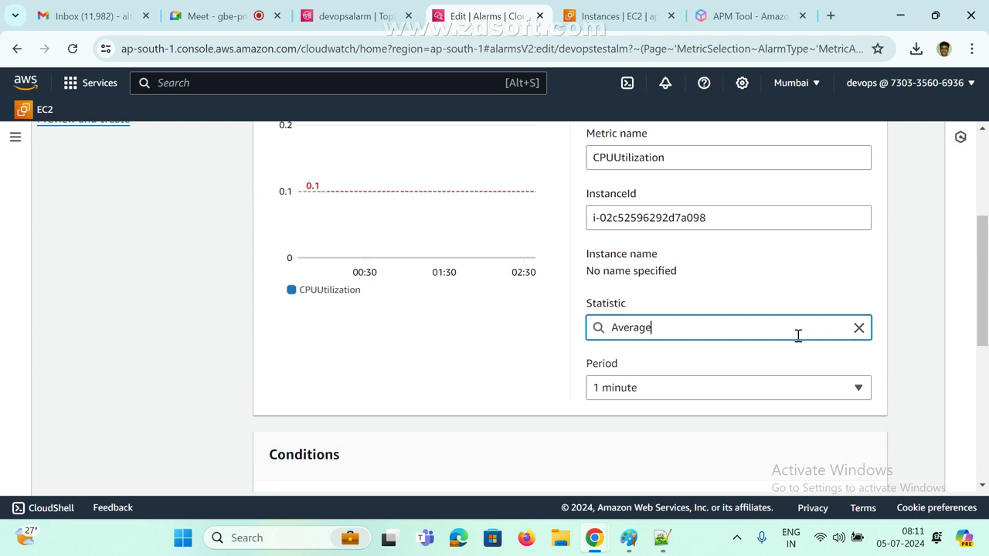
{"action": "left_click", "coordinate": [798, 331]}
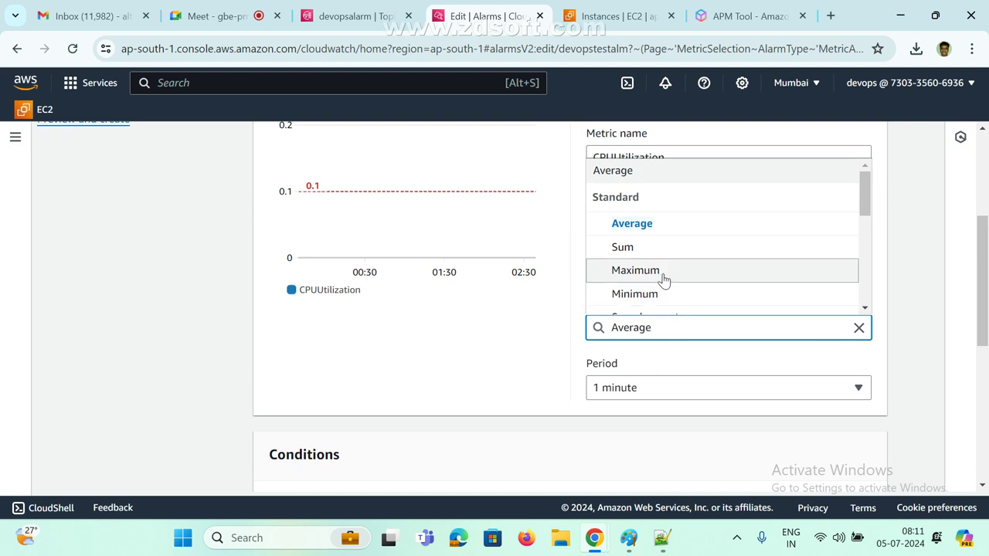
{"action": "scroll", "coordinate": [662, 280], "scroll_direction": "down", "scroll_amount": 2}
{"action": "scroll", "coordinate": [668, 282], "scroll_direction": "up", "scroll_amount": 2}
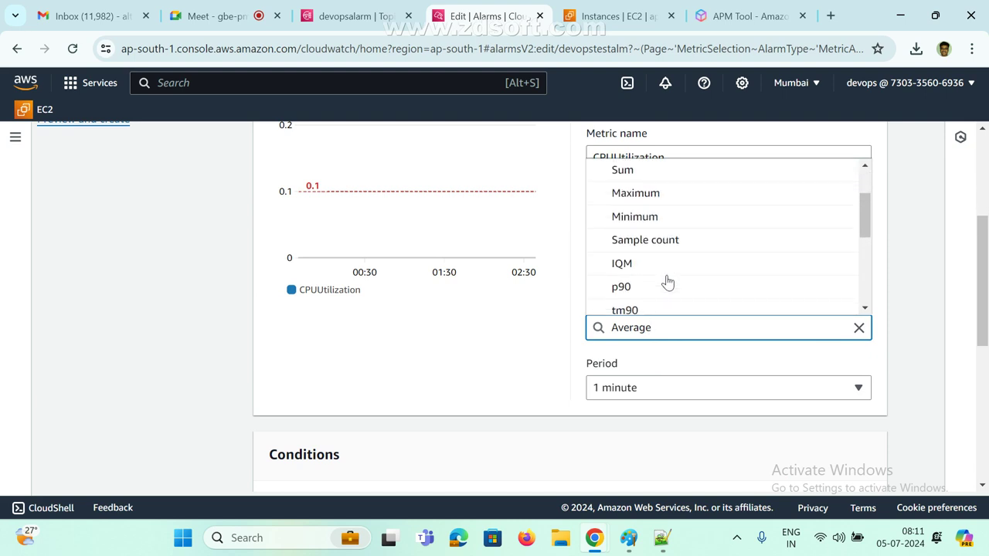
{"action": "scroll", "coordinate": [668, 282], "scroll_direction": "down", "scroll_amount": 3}
{"action": "scroll", "coordinate": [669, 283], "scroll_direction": "down", "scroll_amount": 2}
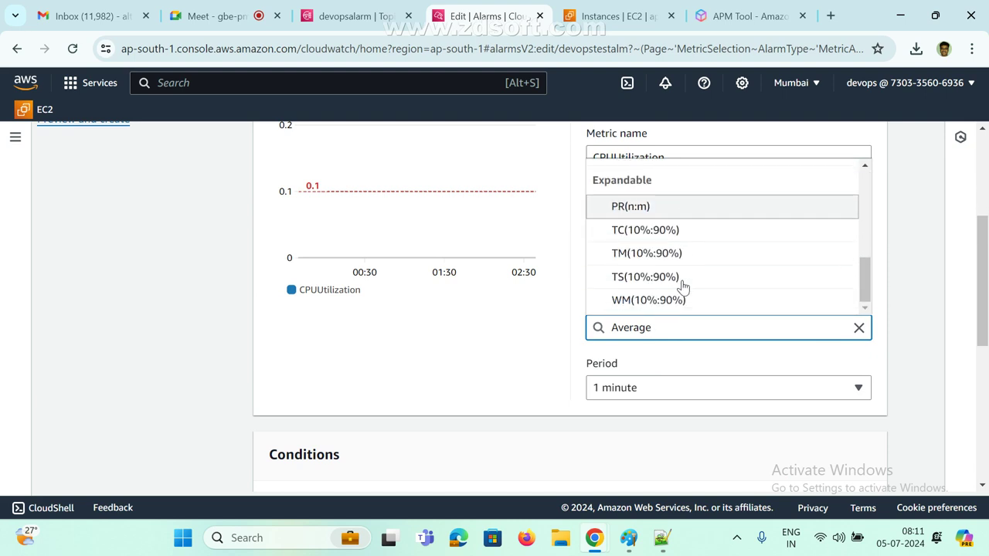
{"action": "left_click_drag", "start_coordinate": [867, 206], "coordinate": [839, 137]}
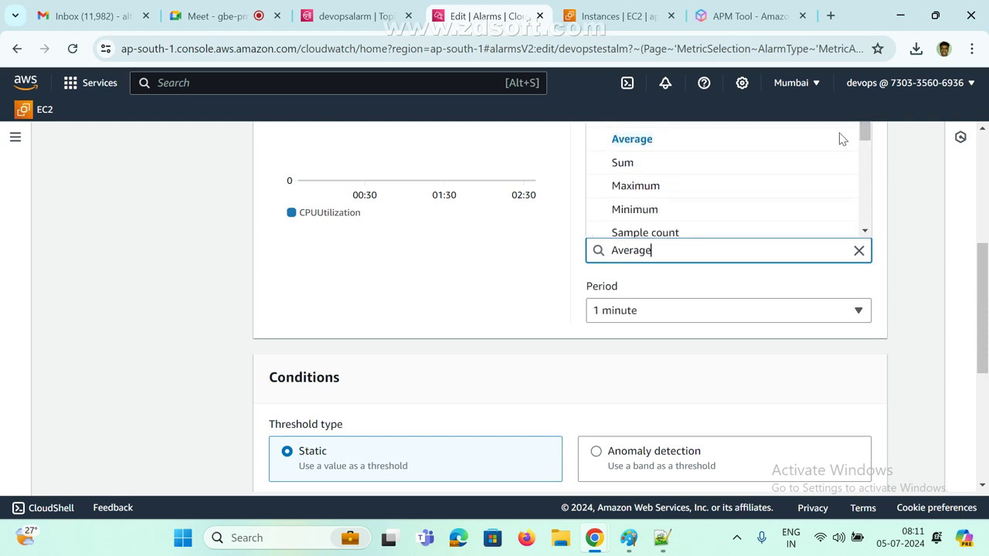
{"action": "left_click", "coordinate": [663, 211]}
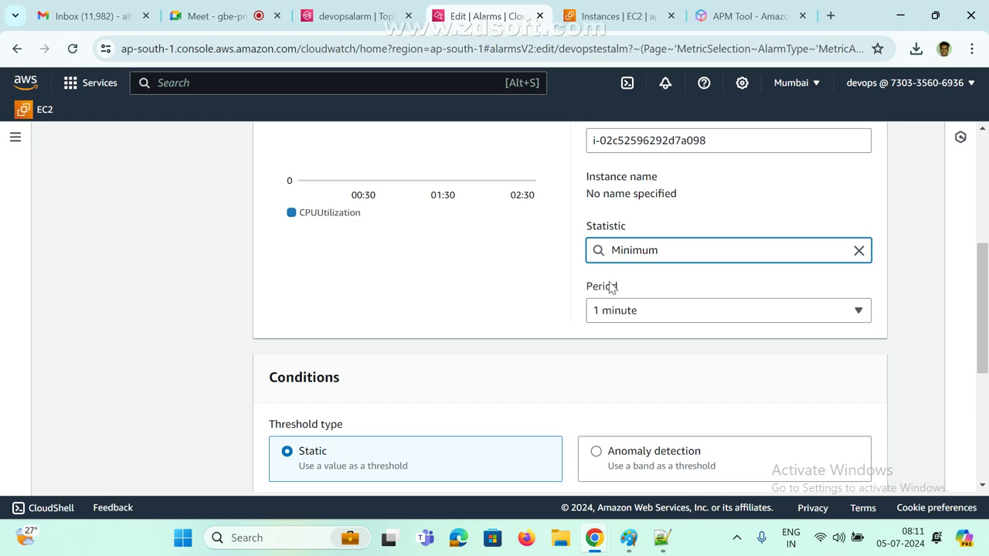
Step: Set the threshold to 0.01, restore the Maximum statistic, and advance to Configure actions
{"action": "scroll", "coordinate": [707, 328], "scroll_direction": "down", "scroll_amount": 4}
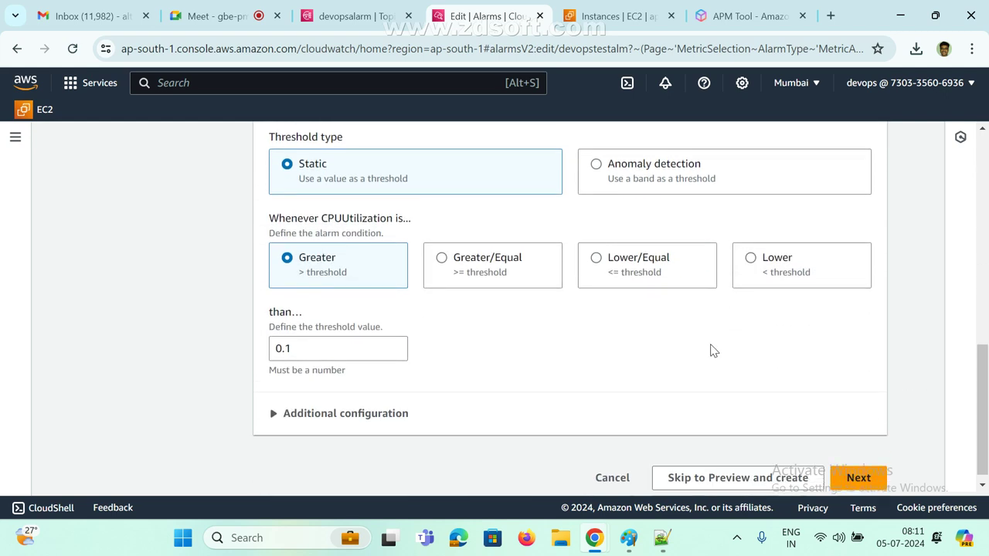
{"action": "left_click", "coordinate": [304, 339]}
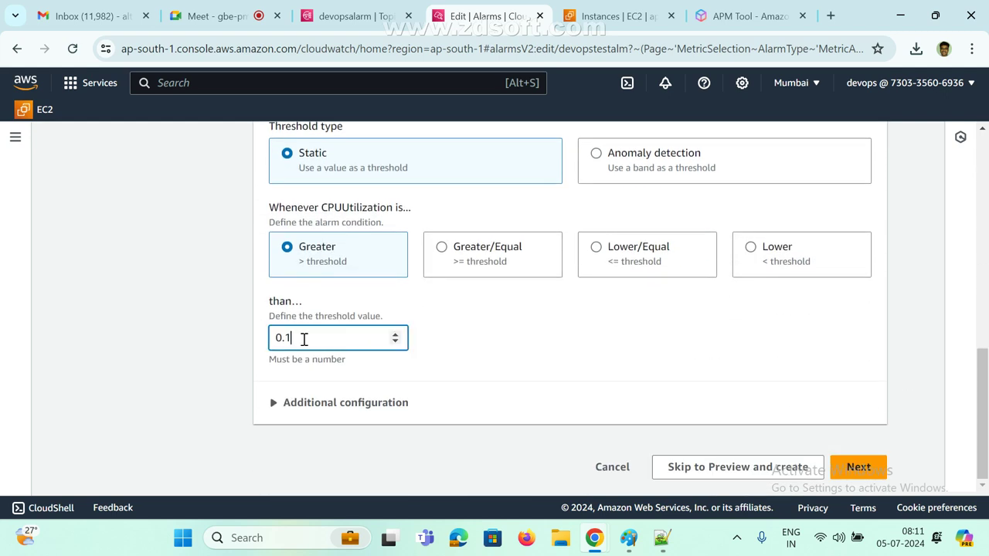
{"action": "key", "text": "BackSpace"}
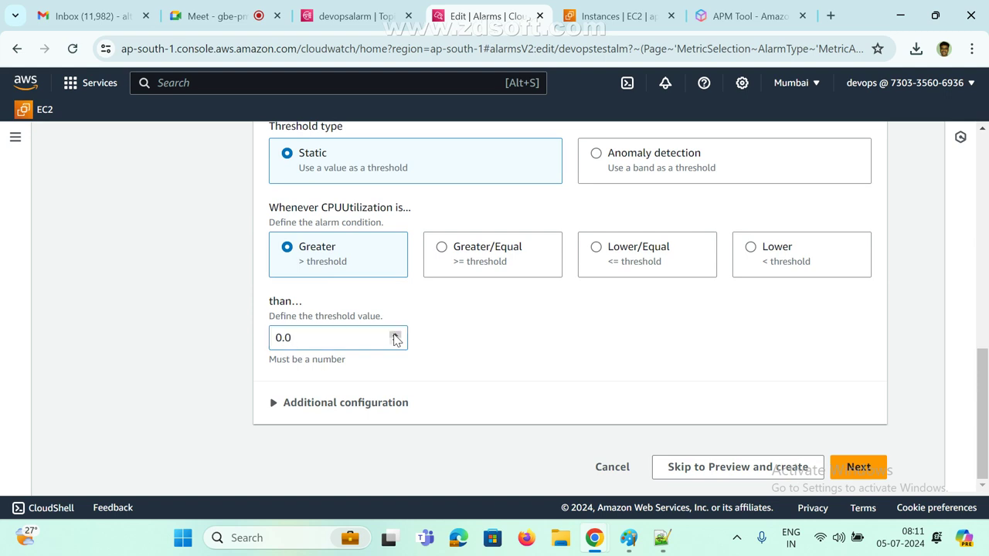
{"action": "scroll", "coordinate": [803, 230], "scroll_direction": "up", "scroll_amount": 4}
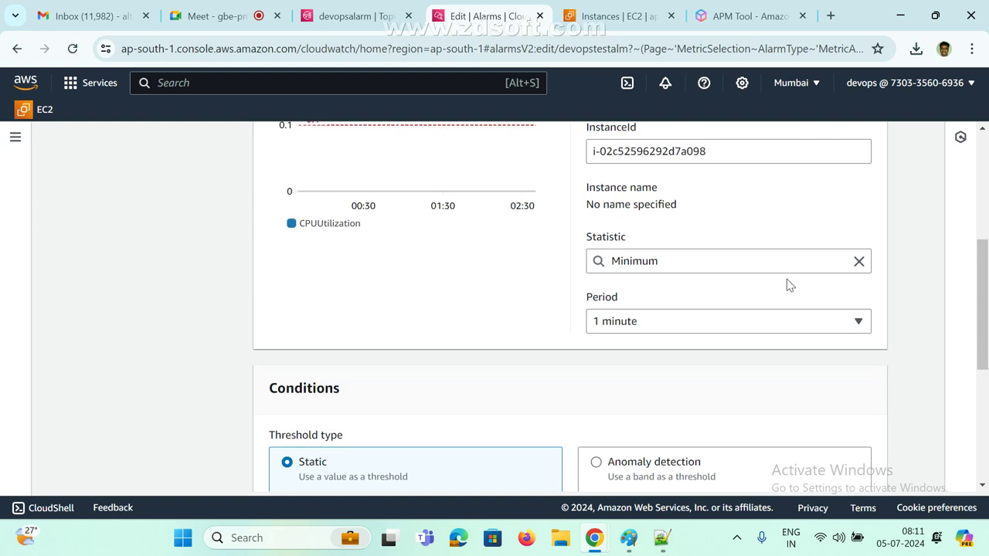
{"action": "left_click", "coordinate": [792, 264]}
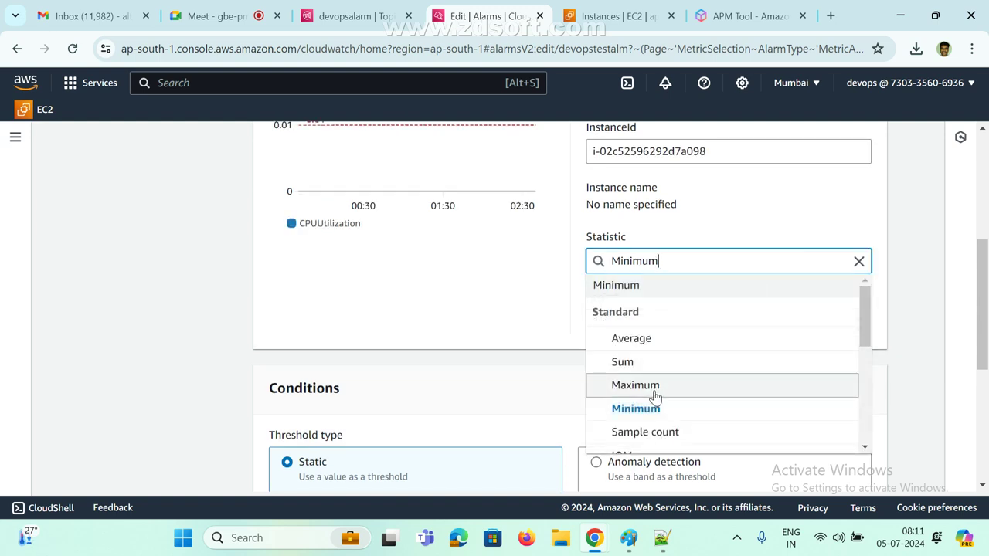
{"action": "left_click", "coordinate": [684, 387]}
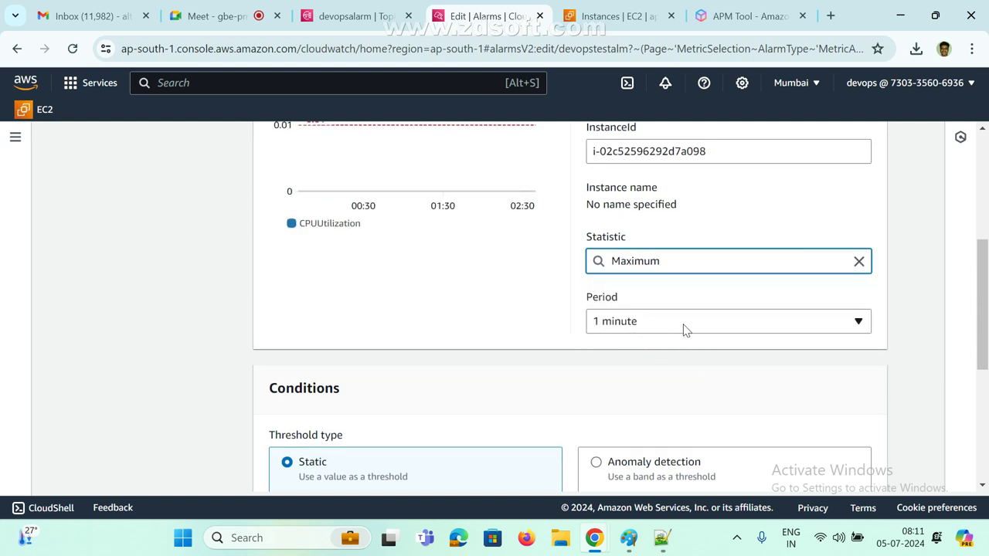
{"action": "scroll", "coordinate": [730, 327], "scroll_direction": "down", "scroll_amount": 3}
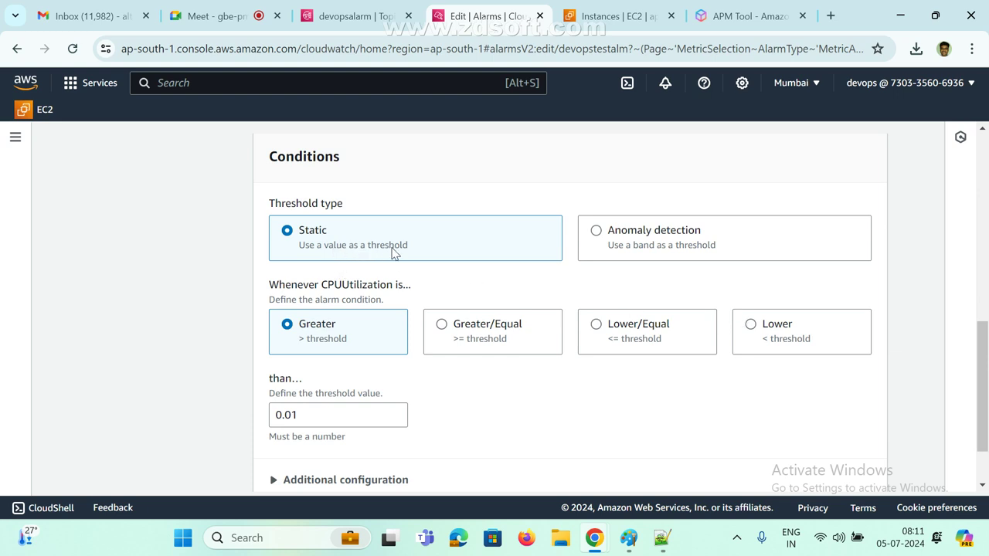
{"action": "scroll", "coordinate": [638, 413], "scroll_direction": "down", "scroll_amount": 1}
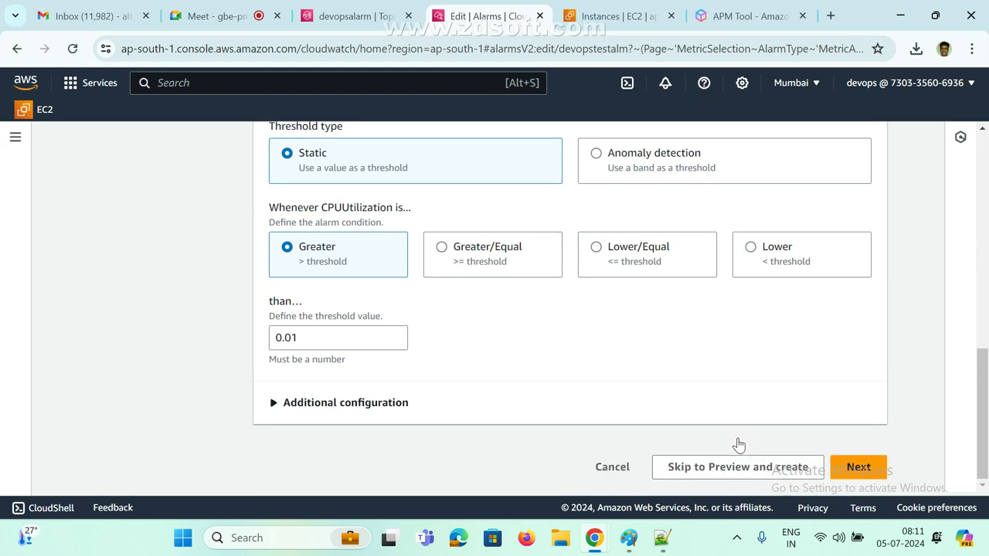
{"action": "left_click", "coordinate": [855, 468]}
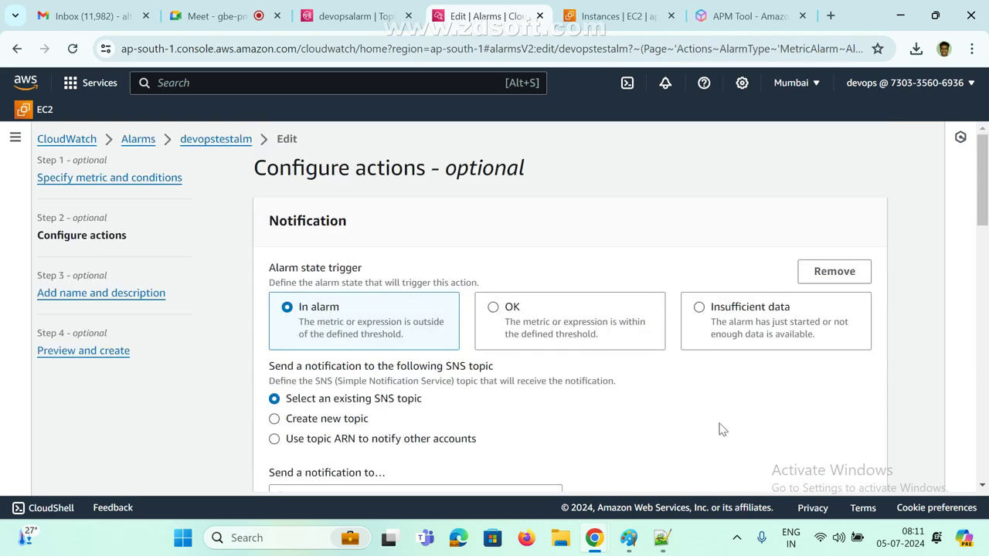
Step: Pass the actions and name pages unchanged and update devopstestalm from the preview
{"action": "scroll", "coordinate": [719, 429], "scroll_direction": "down", "scroll_amount": 3}
{"action": "scroll", "coordinate": [720, 429], "scroll_direction": "down", "scroll_amount": 4}
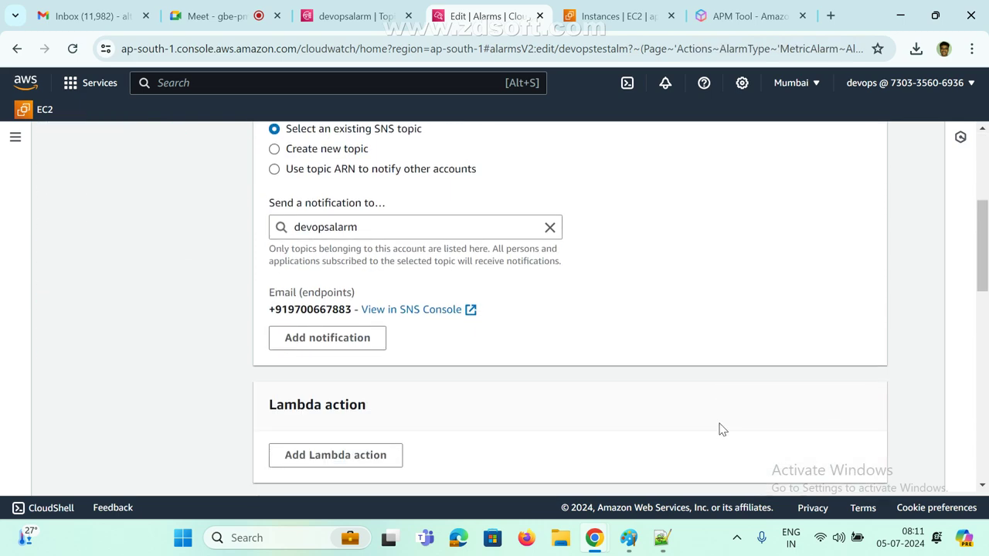
{"action": "scroll", "coordinate": [490, 408], "scroll_direction": "down", "scroll_amount": 2}
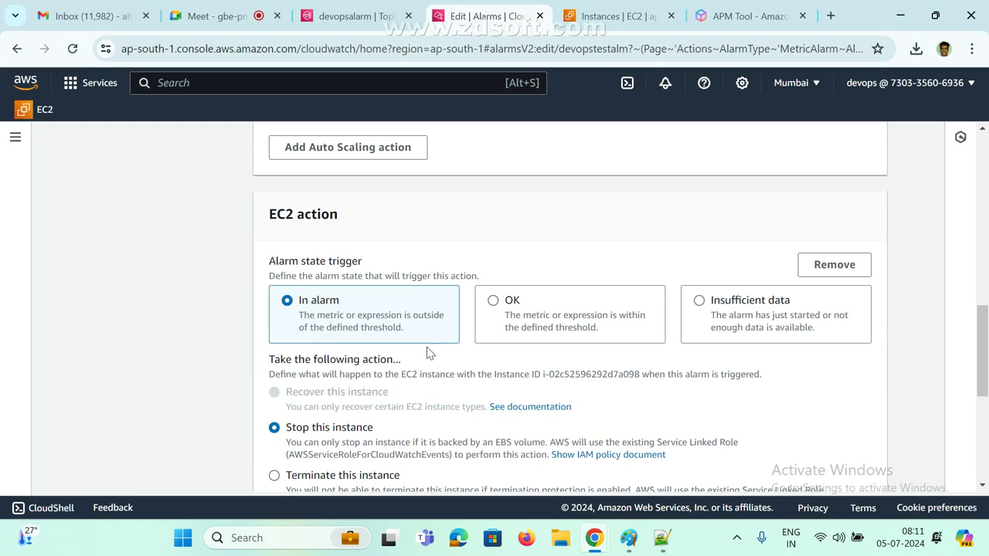
{"action": "scroll", "coordinate": [371, 336], "scroll_direction": "down", "scroll_amount": 2}
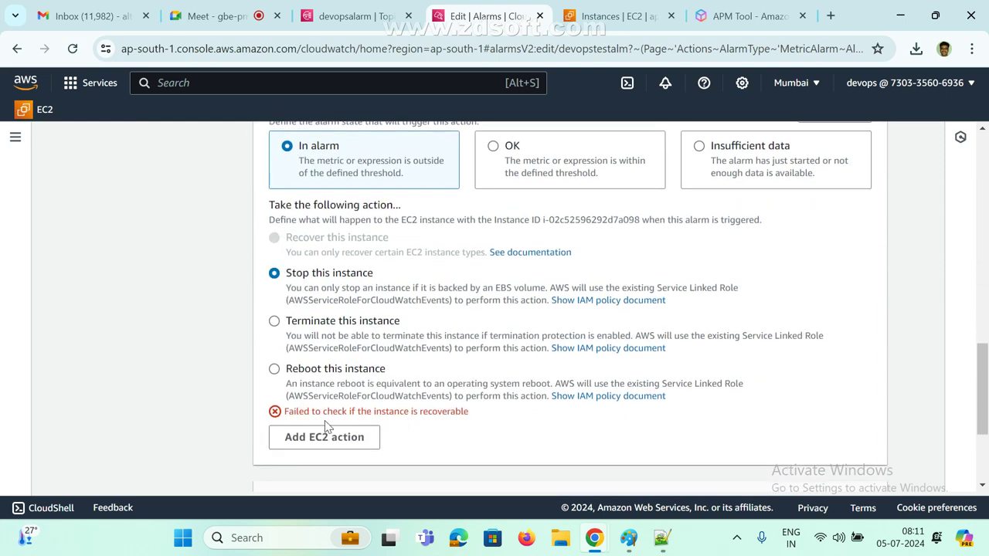
{"action": "scroll", "coordinate": [618, 415], "scroll_direction": "down", "scroll_amount": 2}
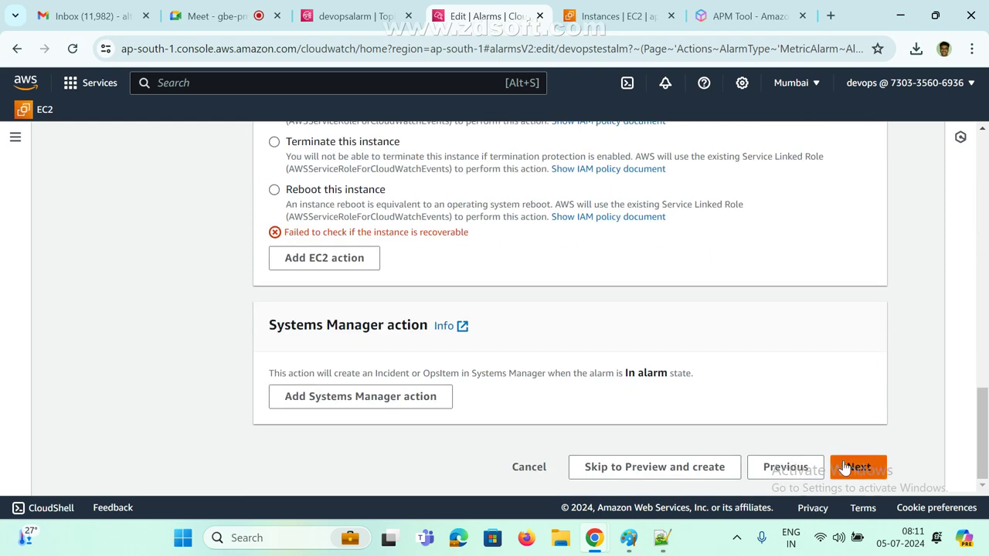
{"action": "left_click", "coordinate": [844, 467]}
{"action": "scroll", "coordinate": [812, 458], "scroll_direction": "down", "scroll_amount": 2}
{"action": "left_click", "coordinate": [846, 464]}
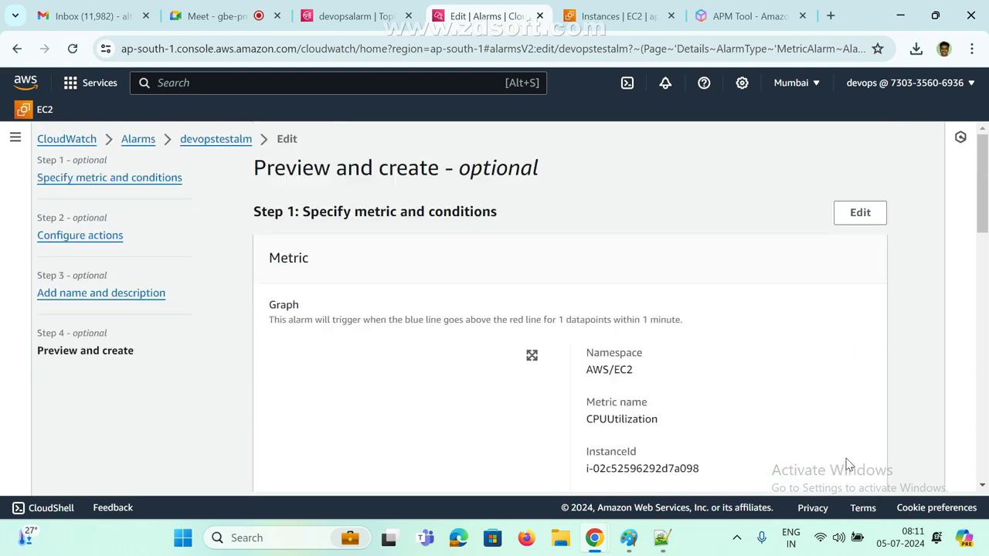
{"action": "scroll", "coordinate": [823, 457], "scroll_direction": "down", "scroll_amount": 12}
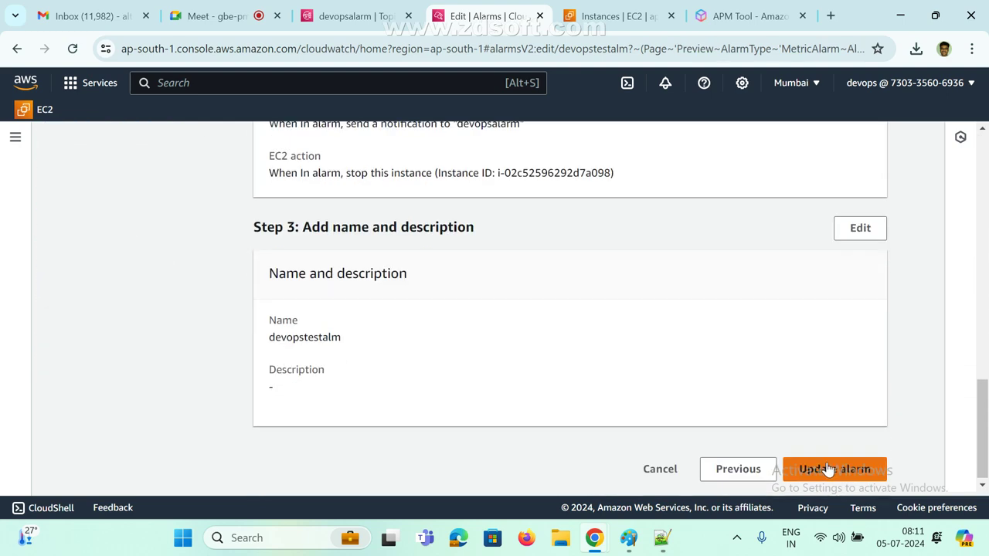
{"action": "left_click", "coordinate": [828, 469]}
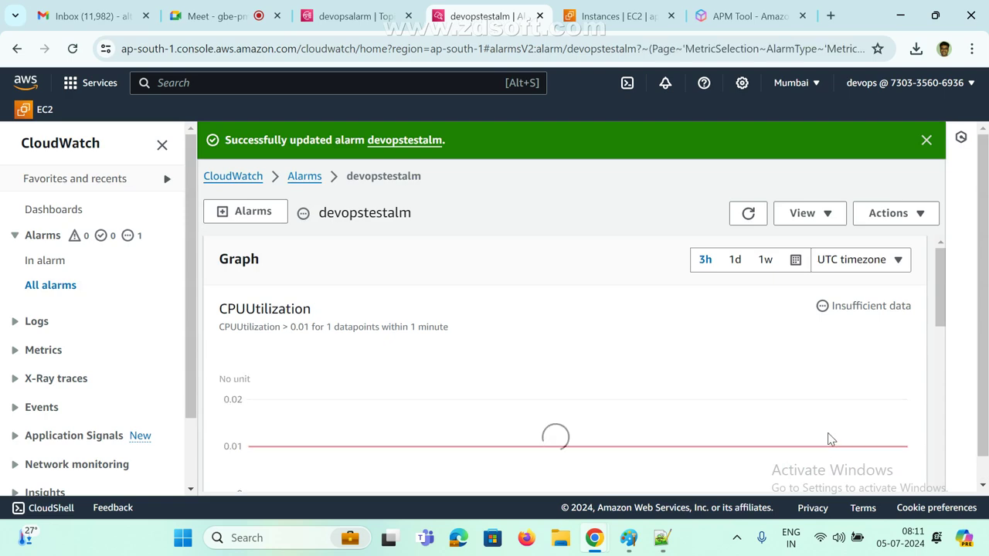
{"action": "left_click", "coordinate": [346, 15]}
Step: Go to the EC2 instances list and refresh it several times
{"action": "left_click", "coordinate": [606, 16]}
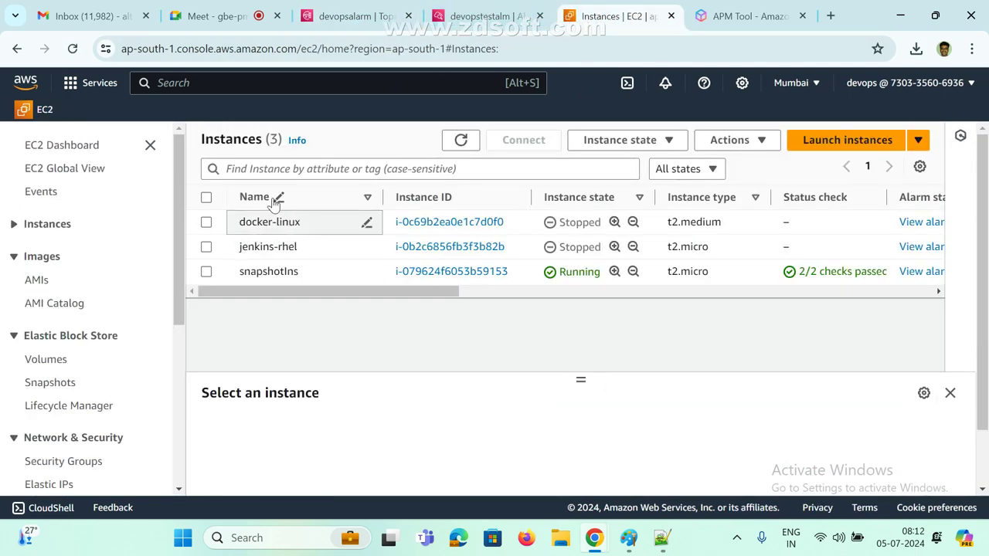
{"action": "left_click", "coordinate": [73, 49]}
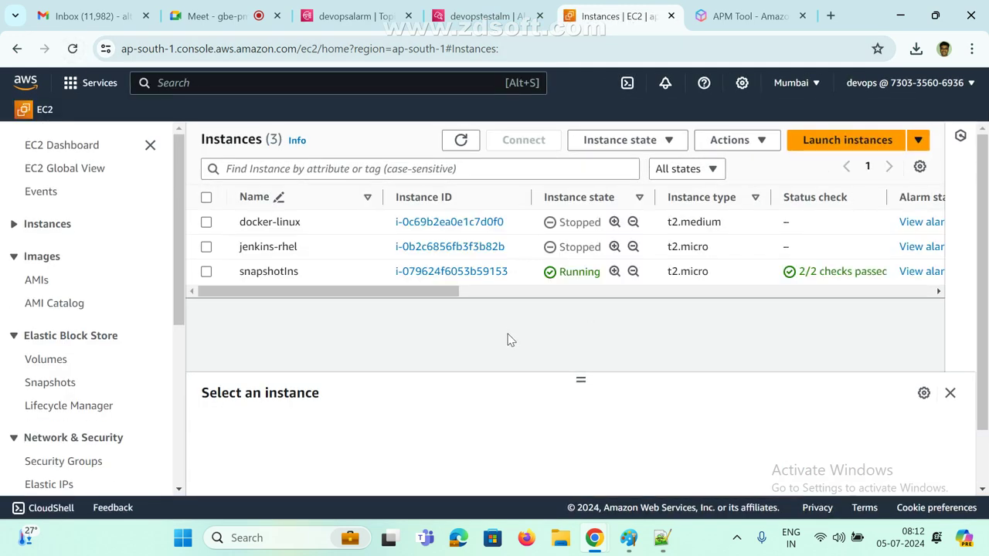
{"action": "left_click", "coordinate": [73, 48]}
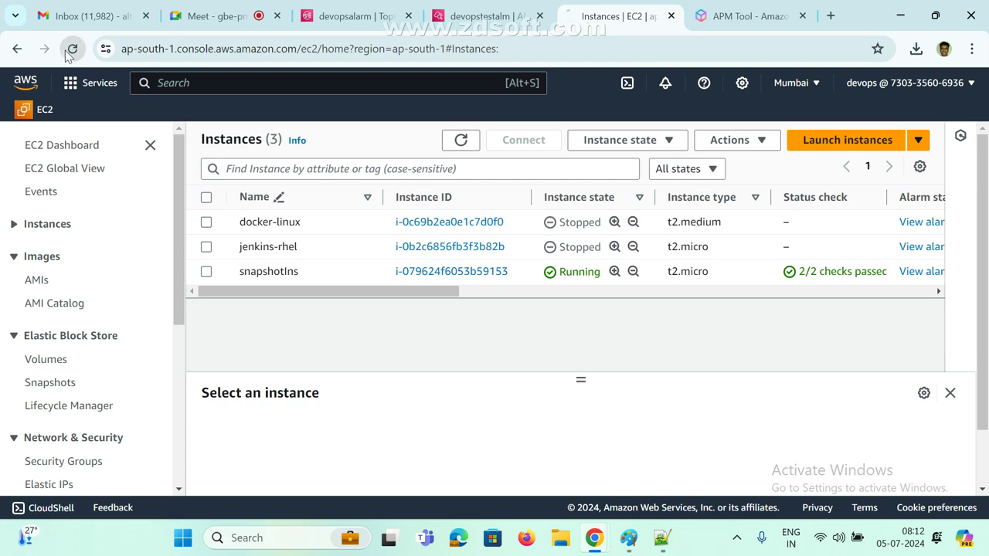
{"action": "left_click", "coordinate": [73, 48]}
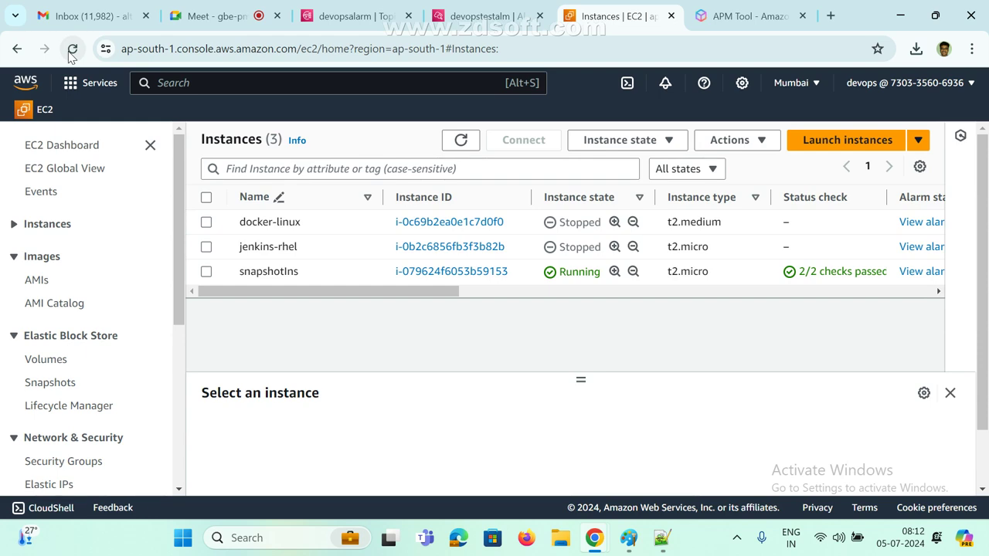
Step: Check snapshotIns's monitoring, where CPU utilization peaks near 5.64%, then return to its summary
{"action": "left_click", "coordinate": [458, 271]}
{"action": "scroll", "coordinate": [607, 391], "scroll_direction": "down", "scroll_amount": 5}
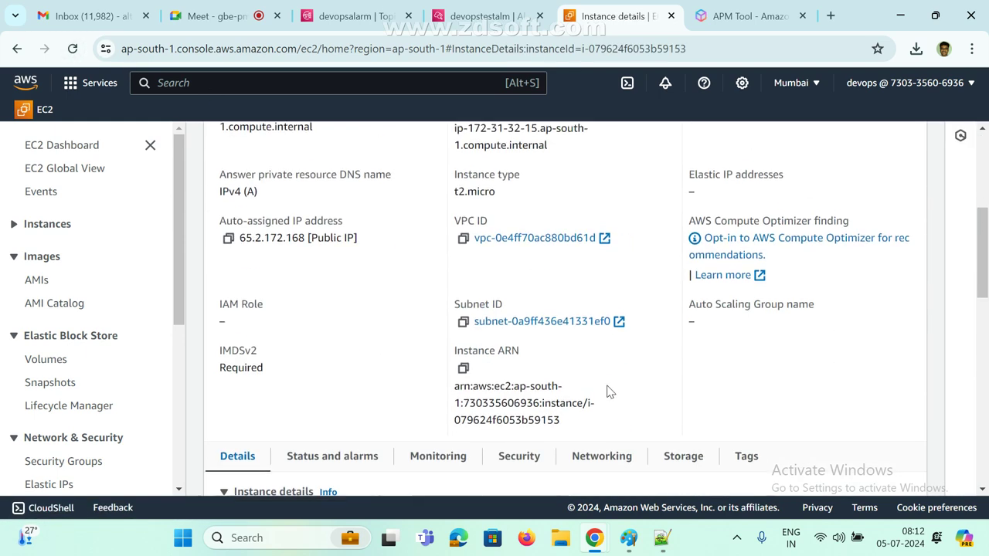
{"action": "left_click", "coordinate": [602, 384]}
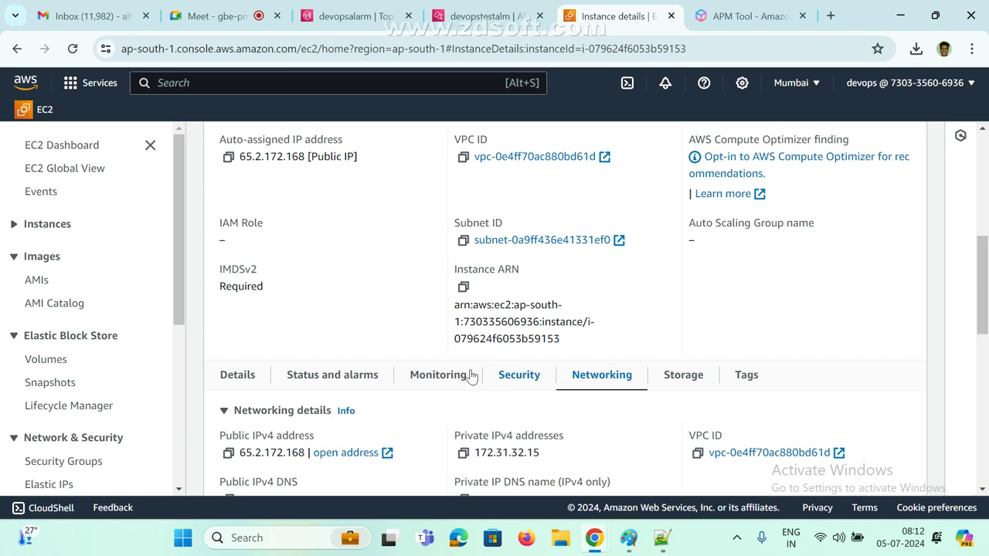
{"action": "left_click", "coordinate": [434, 376]}
{"action": "scroll", "coordinate": [539, 402], "scroll_direction": "down", "scroll_amount": 4}
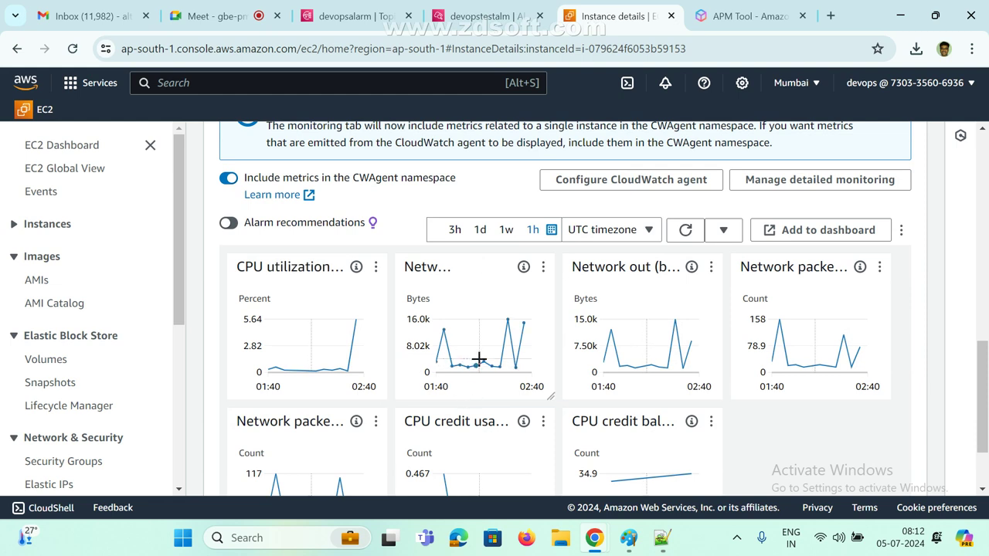
{"action": "mouse_move", "coordinate": [354, 323]}
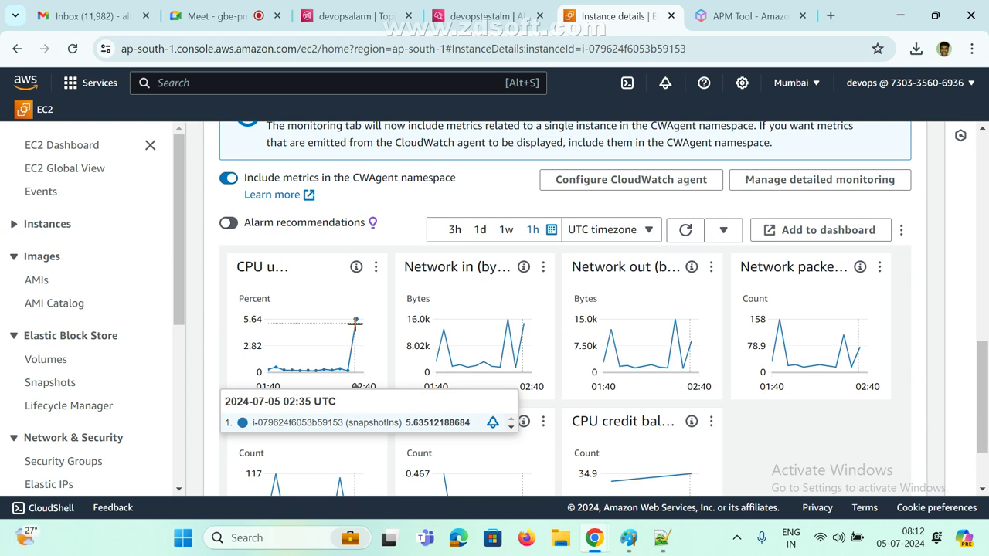
{"action": "scroll", "coordinate": [845, 412], "scroll_direction": "down", "scroll_amount": 2}
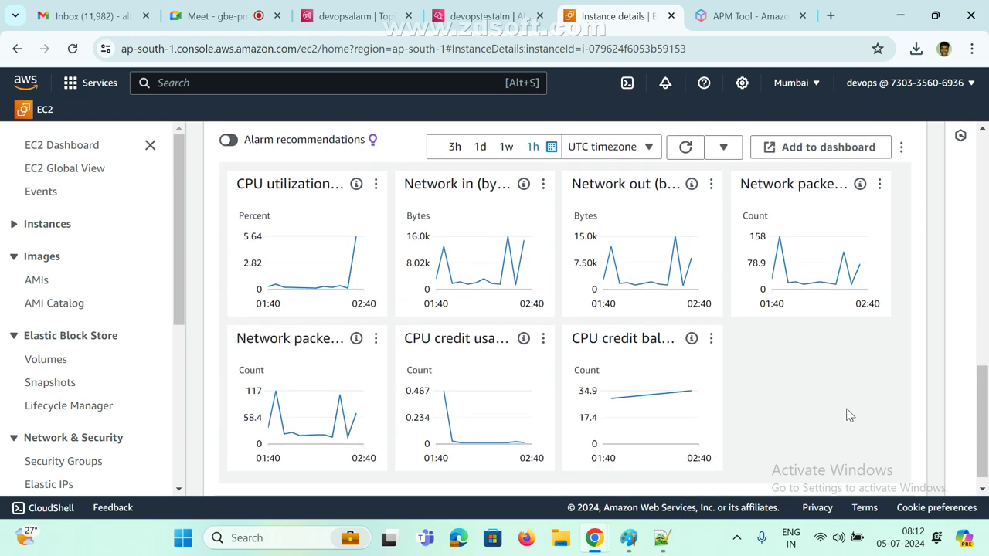
{"action": "scroll", "coordinate": [618, 376], "scroll_direction": "up", "scroll_amount": 10}
{"action": "scroll", "coordinate": [616, 375], "scroll_direction": "up", "scroll_amount": 3}
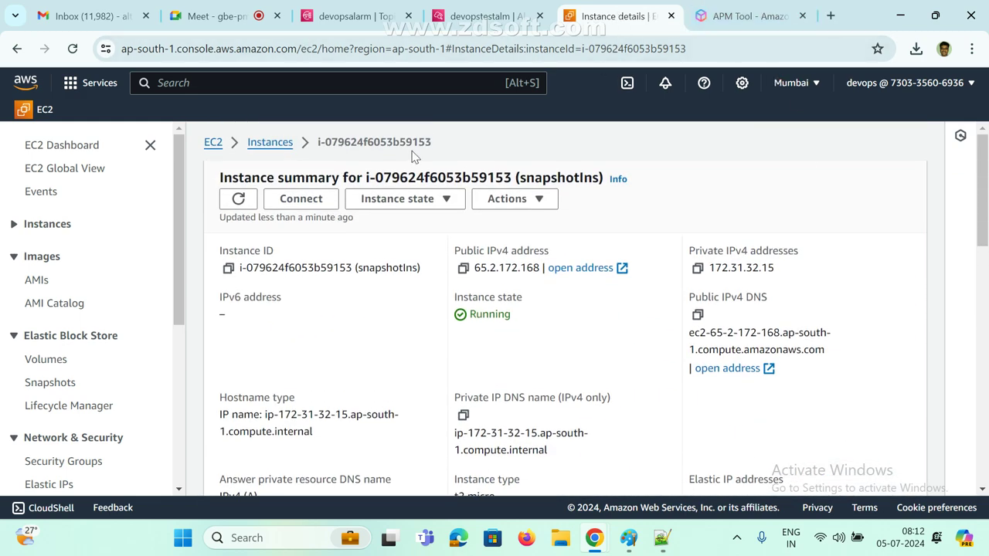
Step: Glance at the alarm tab, then return to the full EC2 instances list
{"action": "left_click", "coordinate": [473, 17]}
{"action": "left_click", "coordinate": [610, 16]}
{"action": "left_click", "coordinate": [271, 142]}
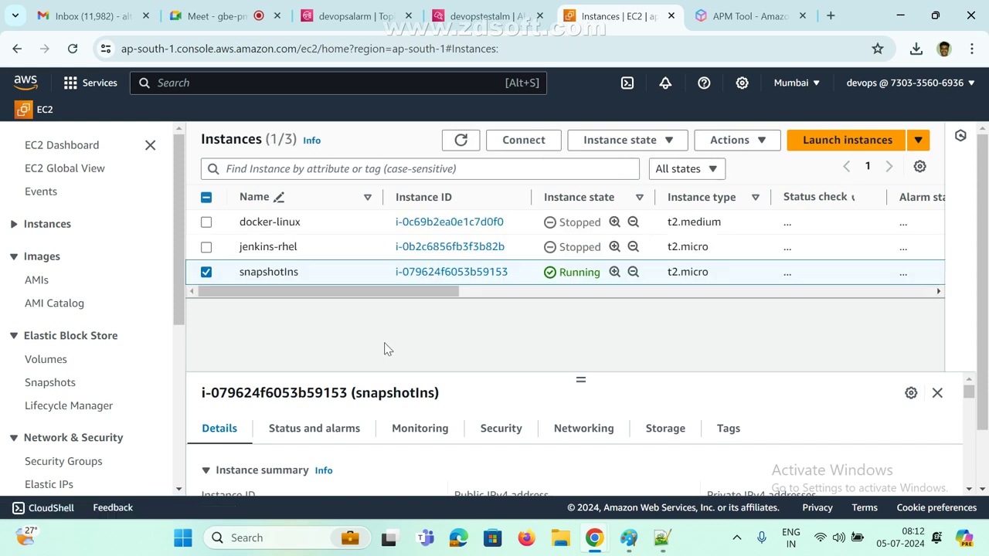
Step: Reload the Instances list until snapshotIns shows Running with 2/2 checks passed
{"action": "left_click", "coordinate": [73, 49]}
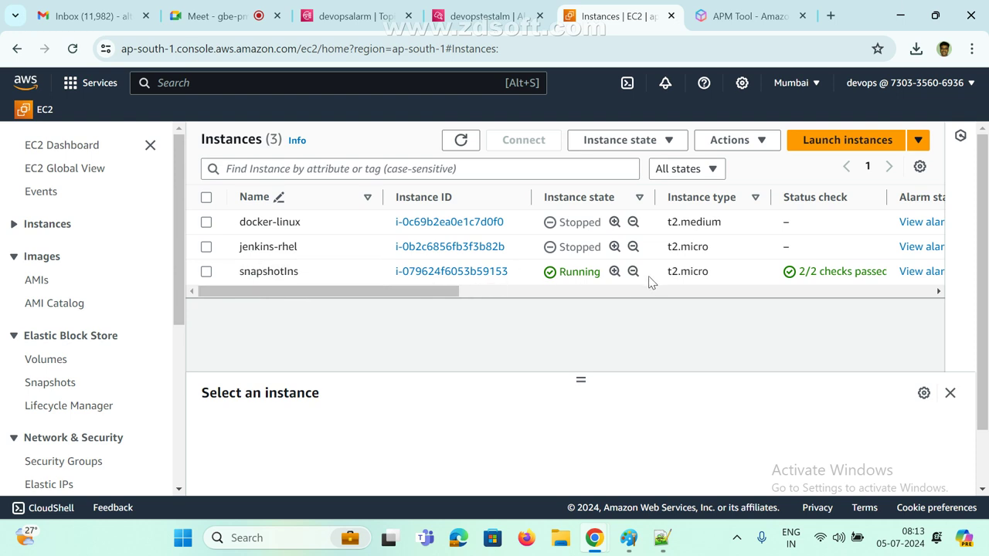
{"action": "left_click", "coordinate": [72, 48]}
{"action": "left_click", "coordinate": [72, 49]}
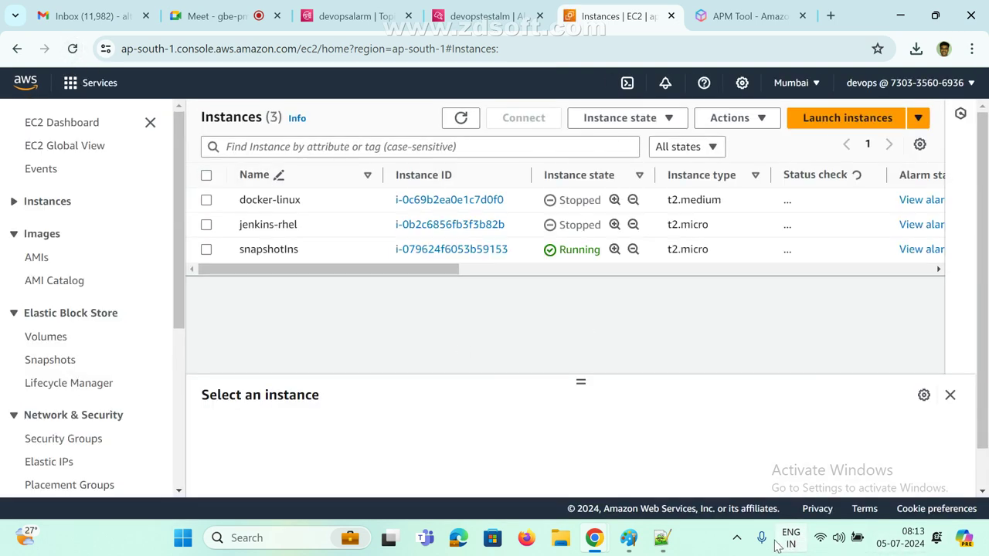
{"action": "left_click", "coordinate": [736, 538]}
{"action": "left_click", "coordinate": [738, 461]}
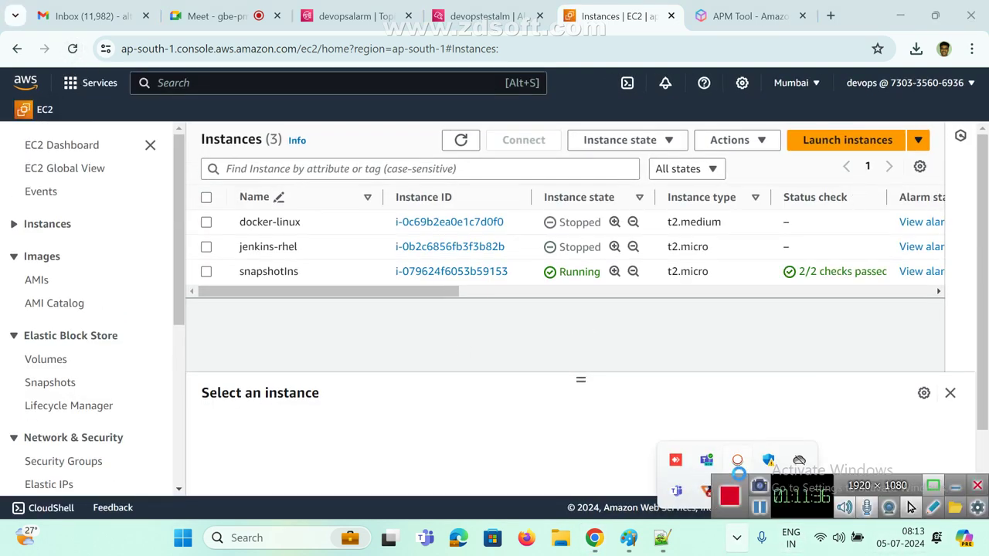